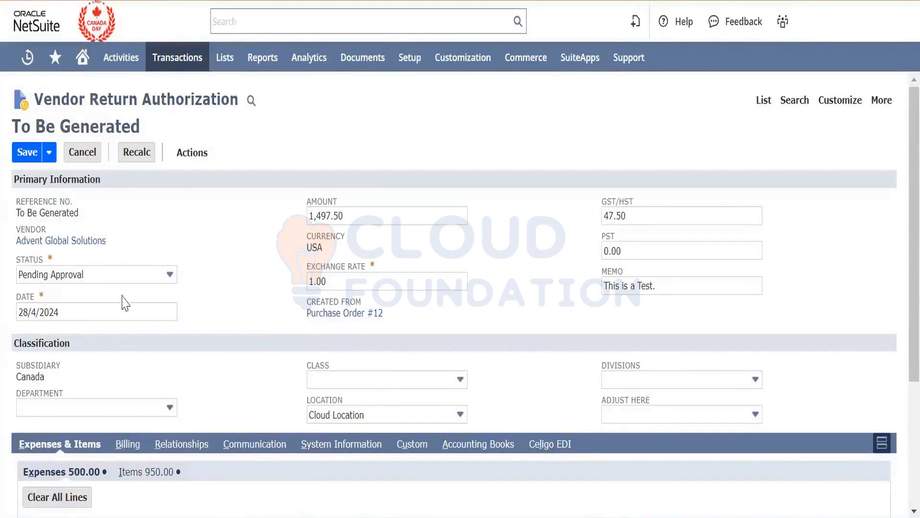
# - Set the vendor return authorization's status to Pending Return
pyautogui.click(136, 282)
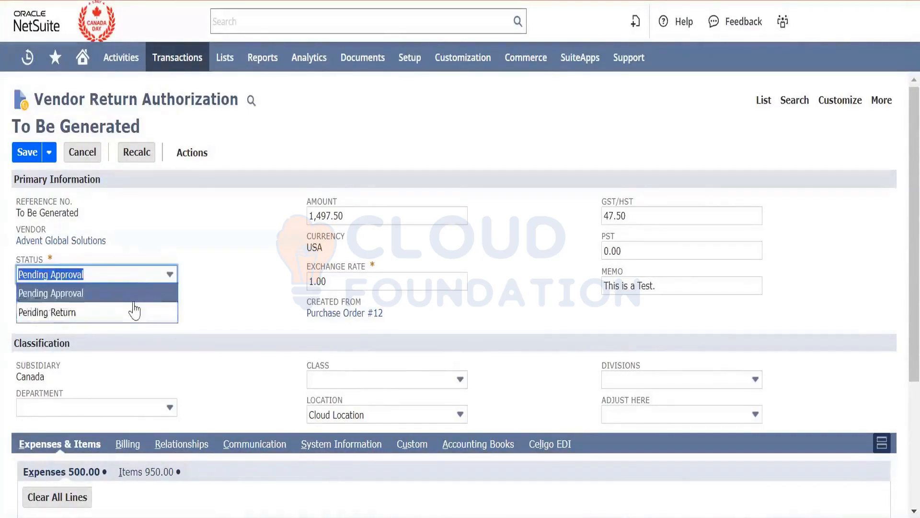
pyautogui.click(136, 312)
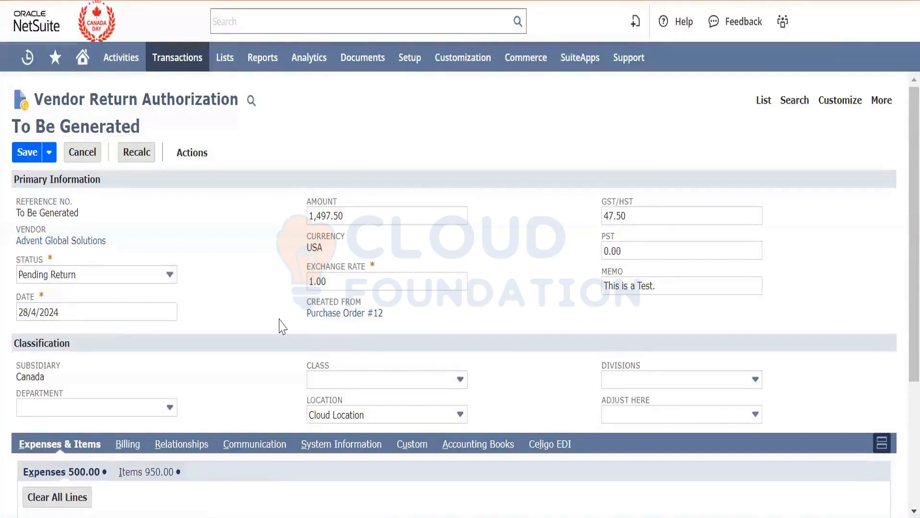
# - Review the return authorization's primary information, classification and expense lines
pyautogui.scroll(-4, 283, 327)
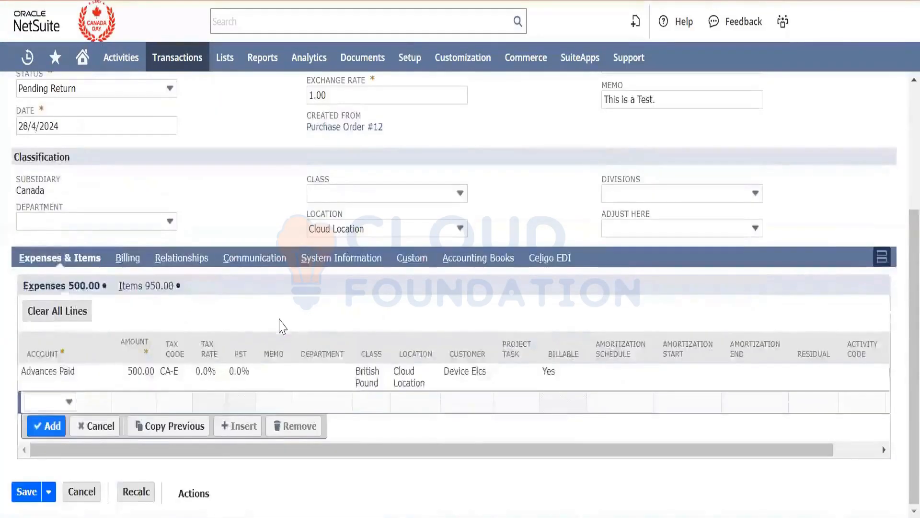
pyautogui.scroll(2, 281, 326)
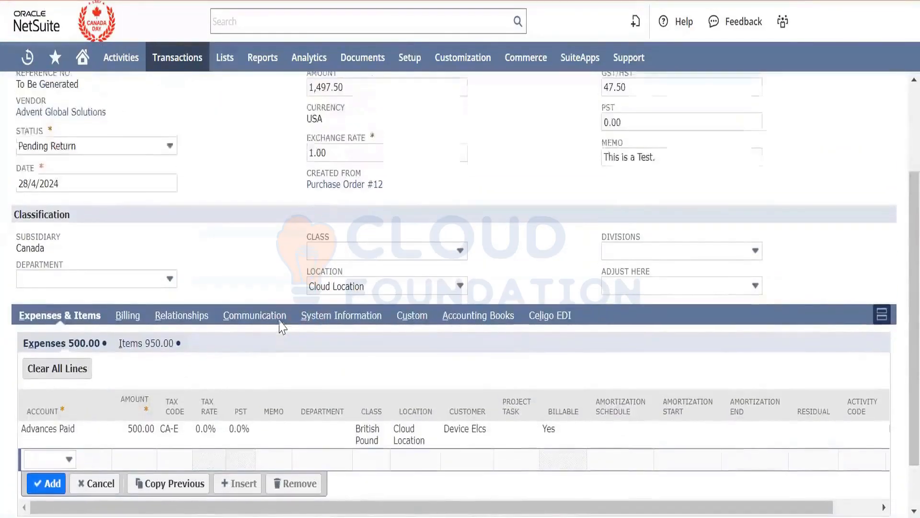
pyautogui.scroll(3, 280, 330)
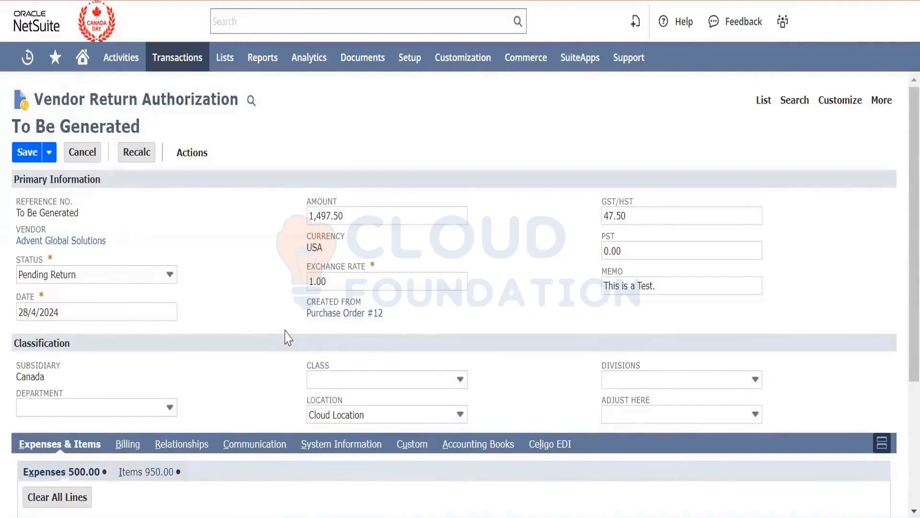
pyautogui.scroll(-4, 287, 337)
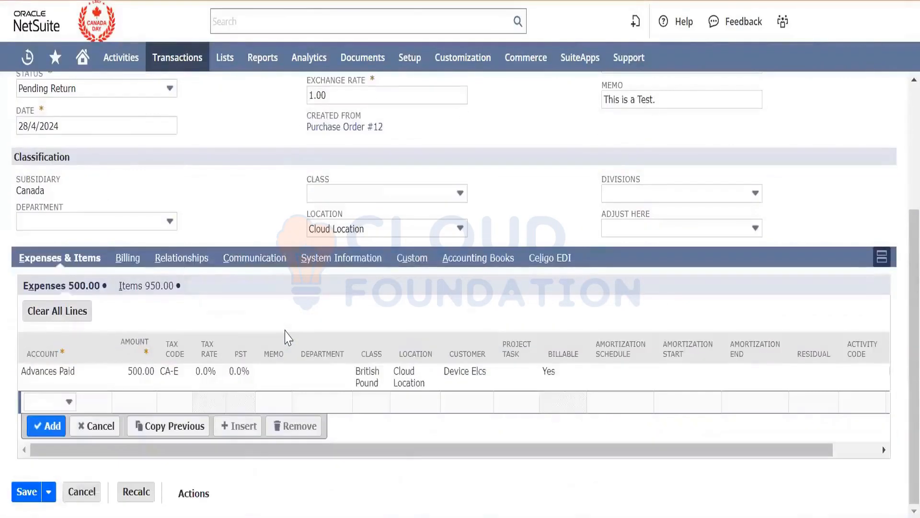
pyautogui.scroll(1, 286, 337)
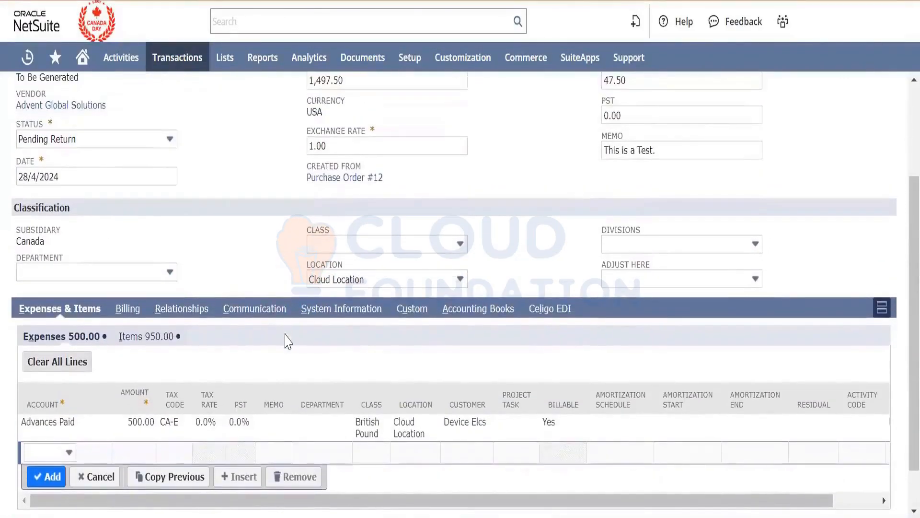
pyautogui.scroll(1, 257, 245)
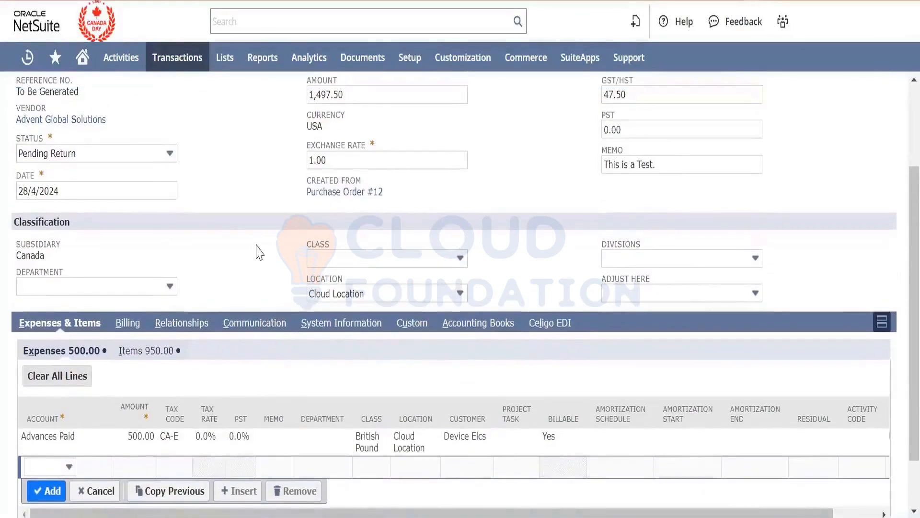
pyautogui.scroll(-1, 256, 244)
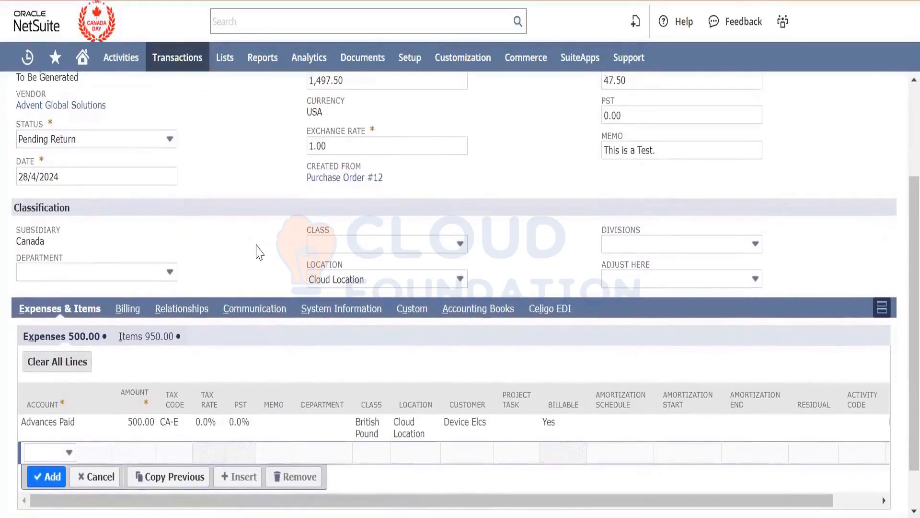
pyautogui.scroll(-1, 256, 252)
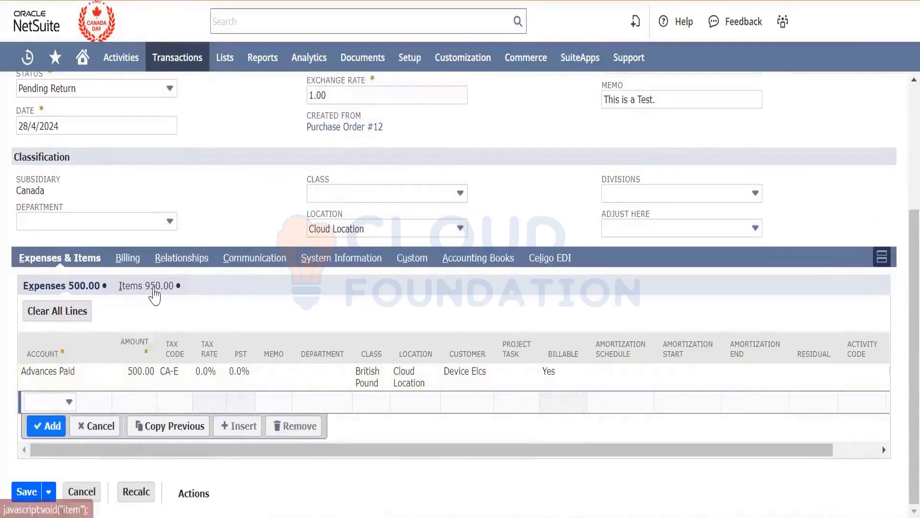
# - Compare the item and expense lines, and remove the Advances Paid expense line from the return authorization
pyautogui.click(153, 288)
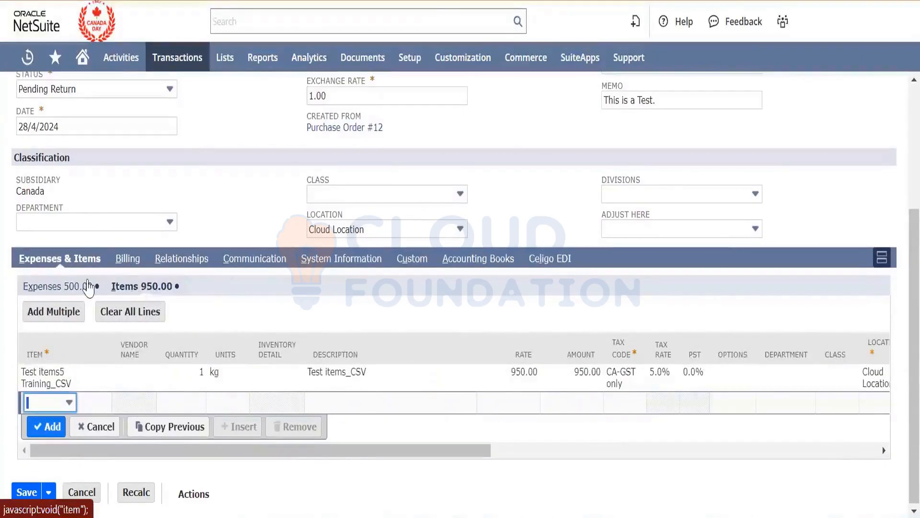
pyautogui.click(89, 288)
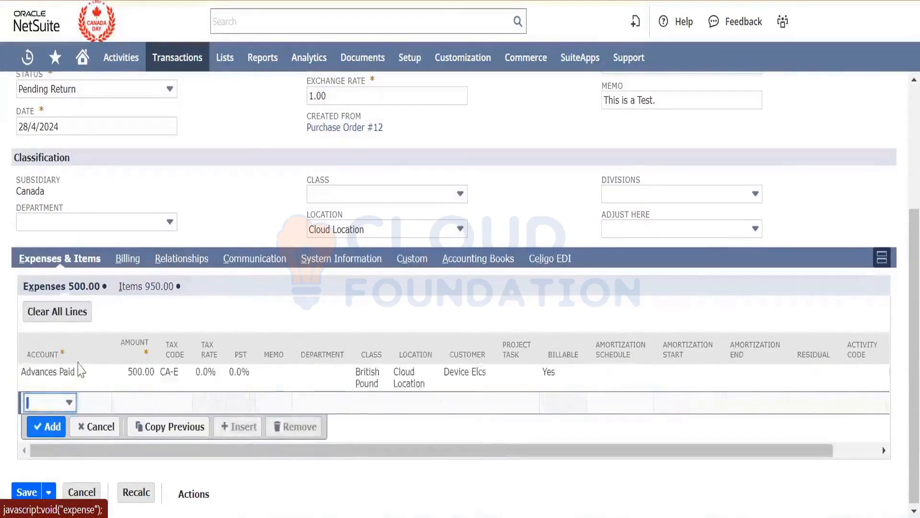
pyautogui.click(70, 376)
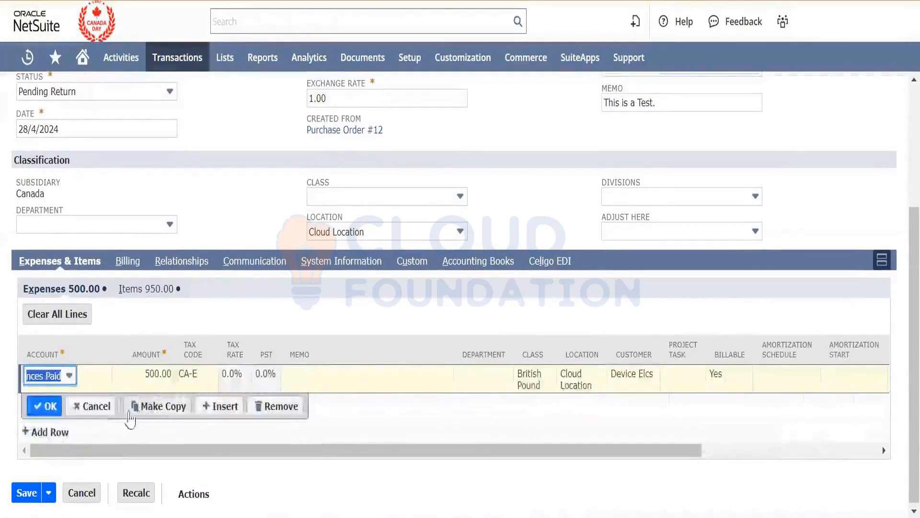
pyautogui.click(278, 407)
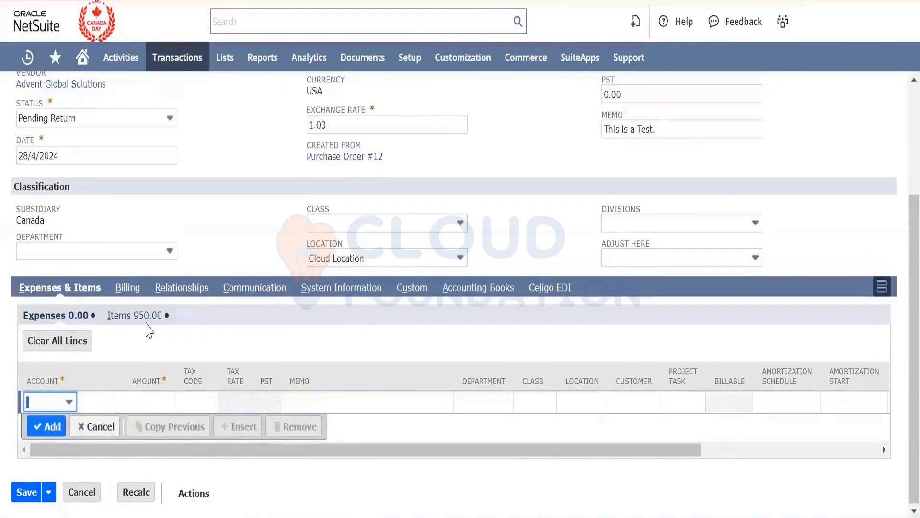
# - Check the item line on the return authorization and save the record
pyautogui.click(147, 320)
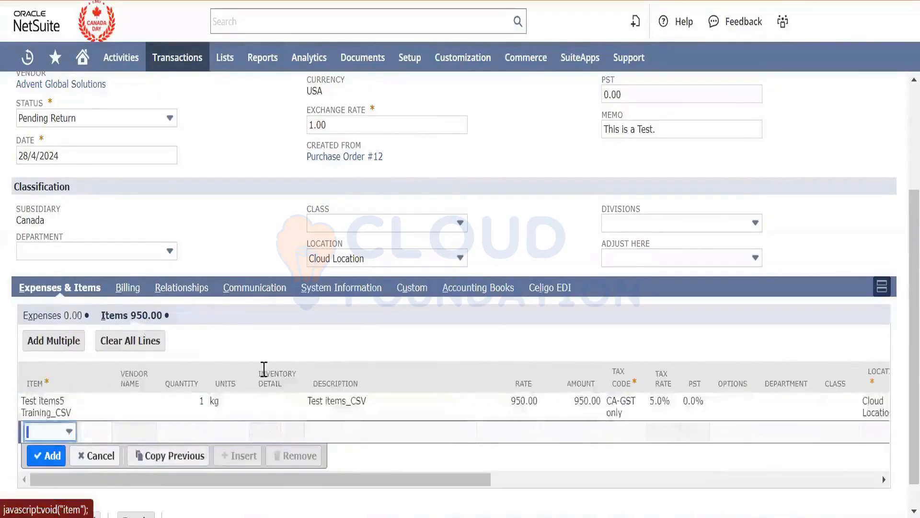
pyautogui.scroll(-1, 263, 370)
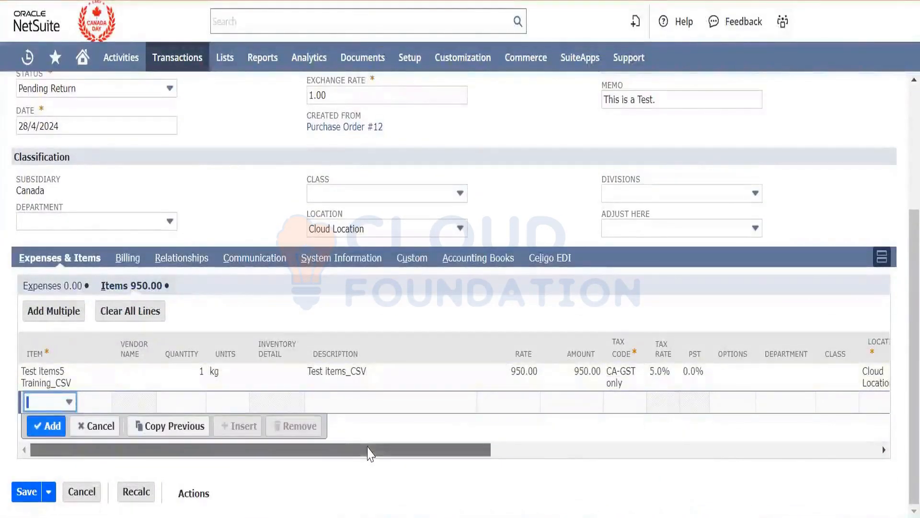
pyautogui.moveTo(370, 449); pyautogui.dragTo(412, 492)
pyautogui.moveTo(330, 516); pyautogui.dragTo(317, 516)
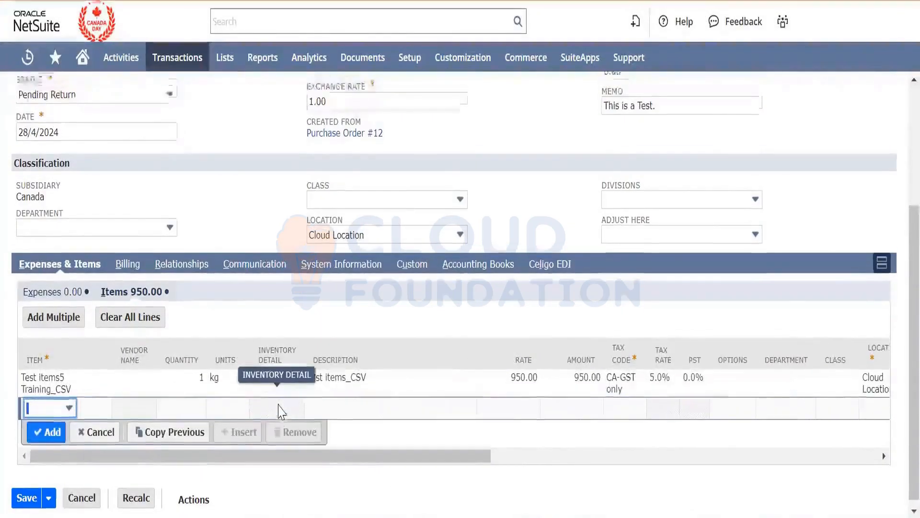
pyautogui.scroll(4, 281, 411)
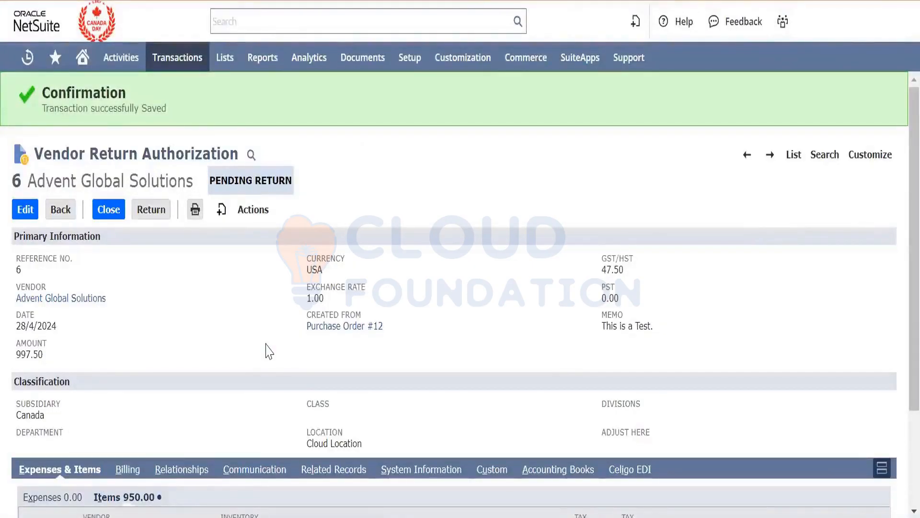
# - Examine the GL impact of the saved return authorization, and return to the record to open its item fulfillment
pyautogui.moveTo(249, 211)
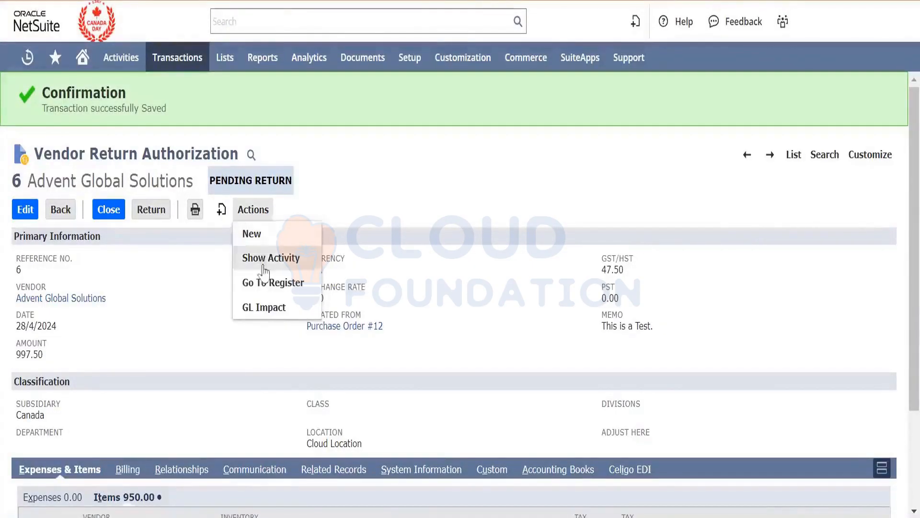
pyautogui.click(270, 305)
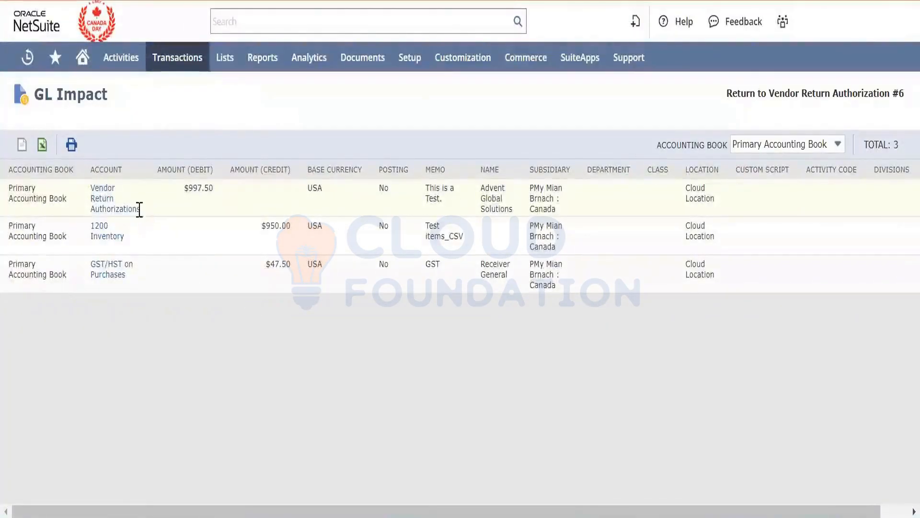
pyautogui.moveTo(140, 211); pyautogui.dragTo(90, 187)
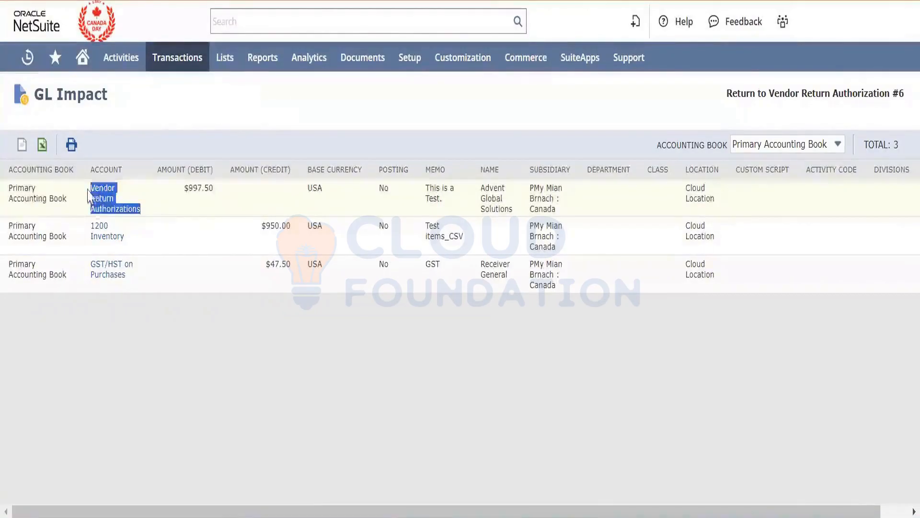
pyautogui.click(174, 332)
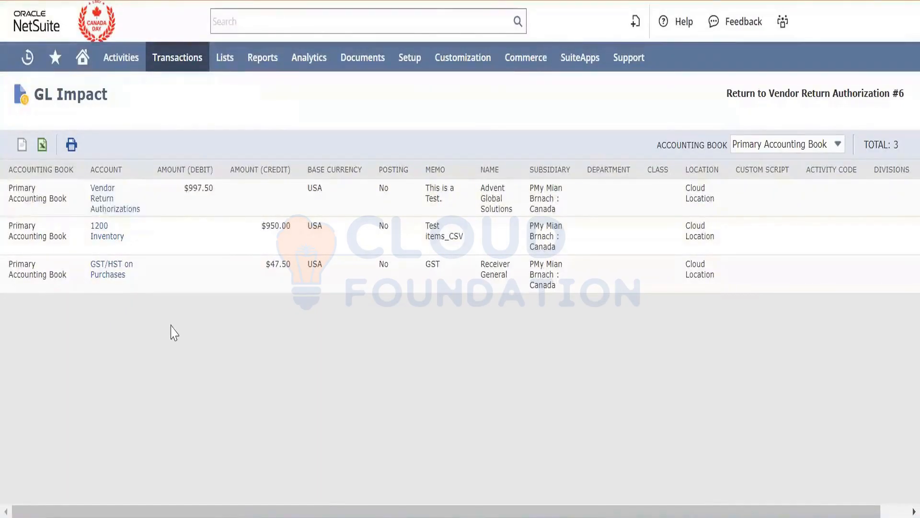
pyautogui.tripleClick(284, 225)
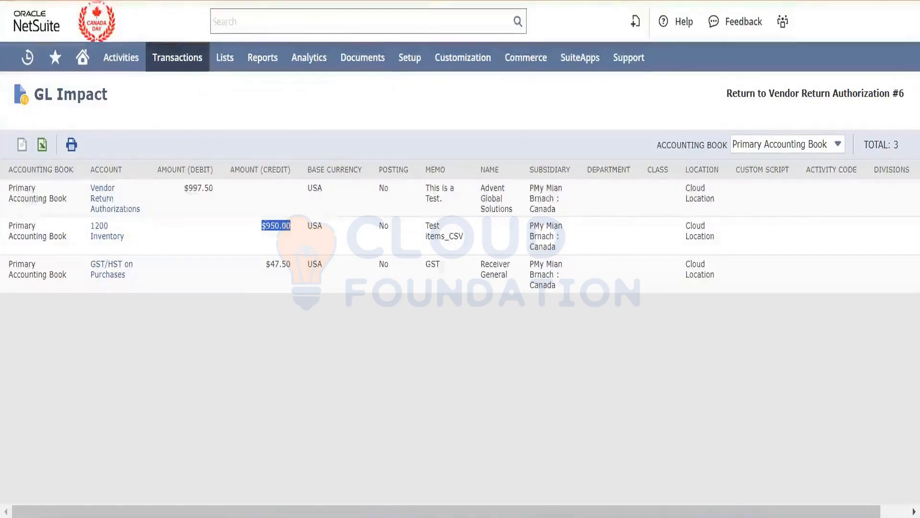
pyautogui.hotkey('alt', 'Left')
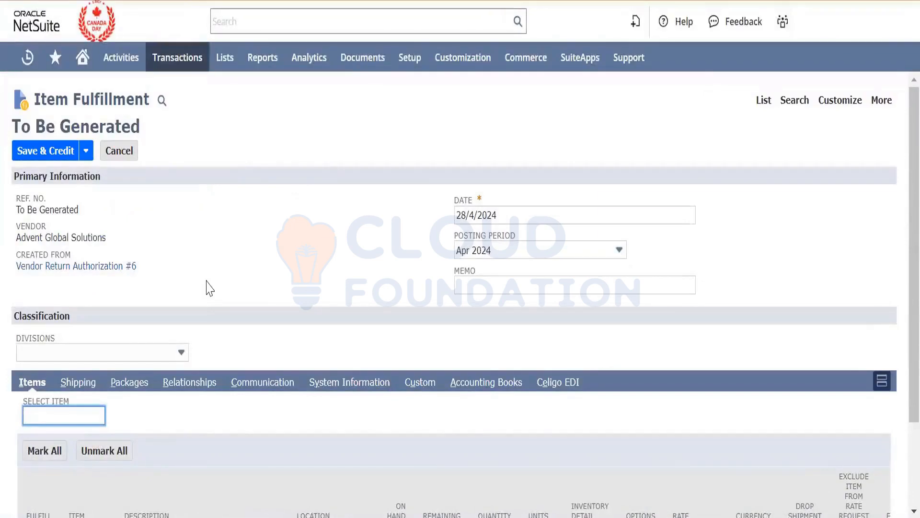
# - Check the inventory detail of the item being returned, and save the item fulfillment with the option that creates a credit
pyautogui.scroll(-4, 210, 287)
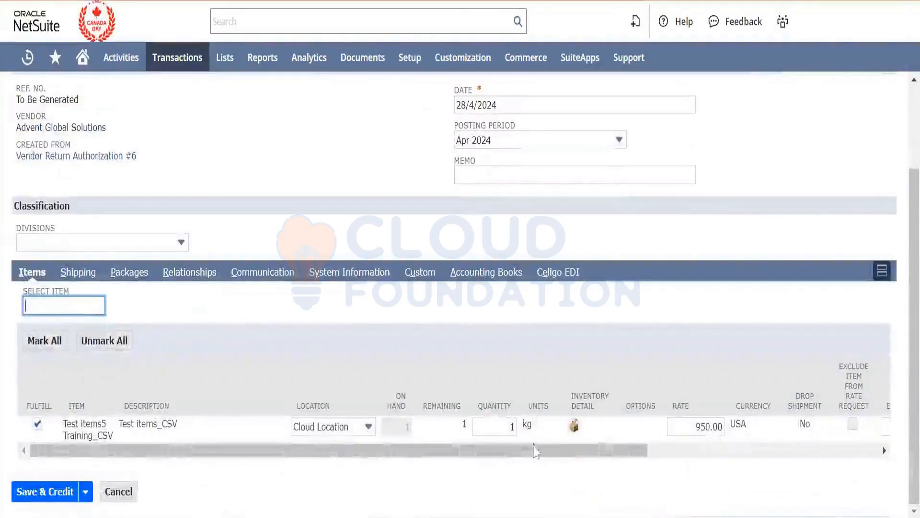
pyautogui.click(574, 425)
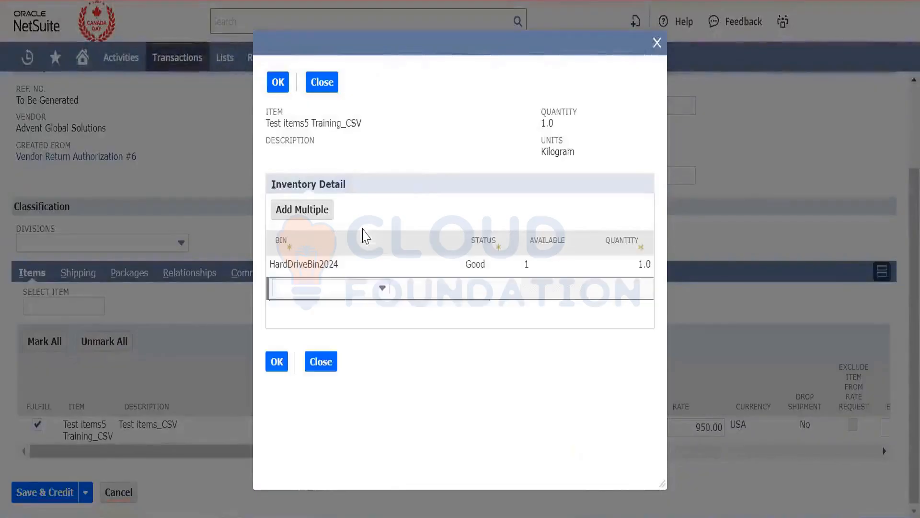
pyautogui.click(323, 367)
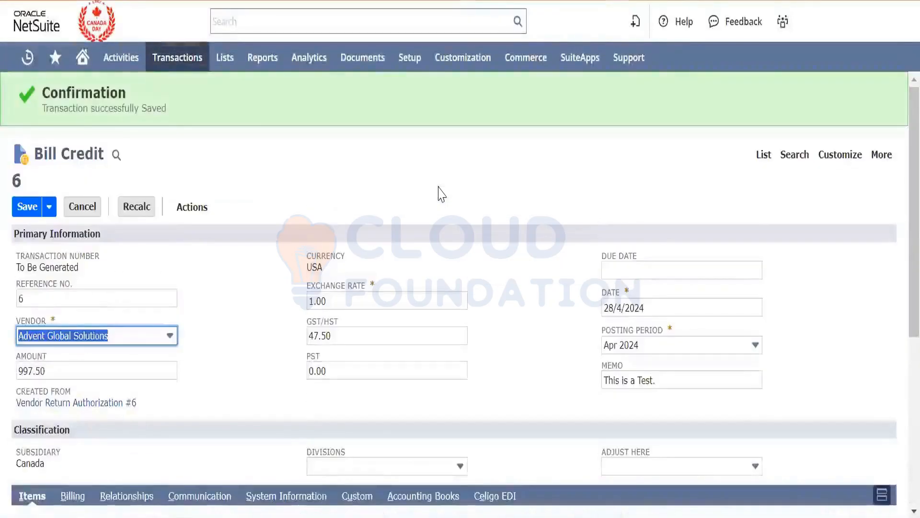
# - Review the bill credit's vendor, amount, source return authorization, item line and unapplied amount
pyautogui.click(235, 340)
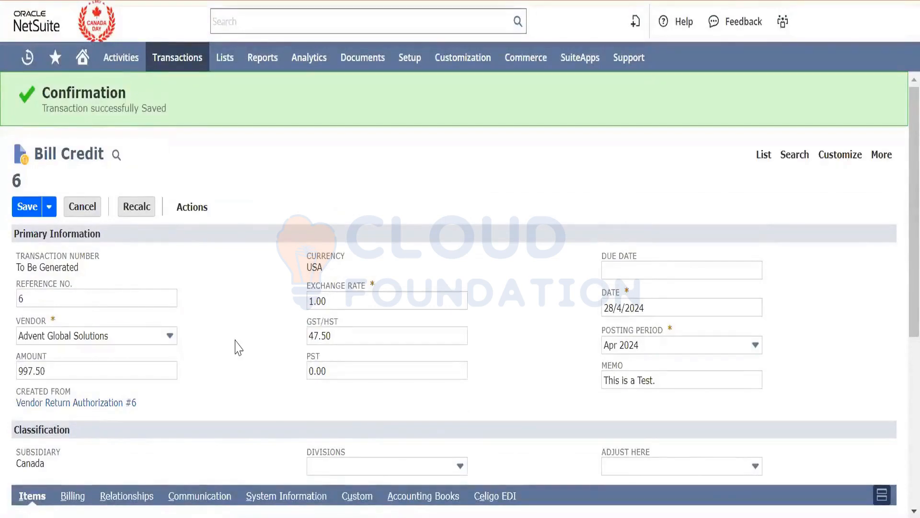
pyautogui.scroll(-4, 235, 346)
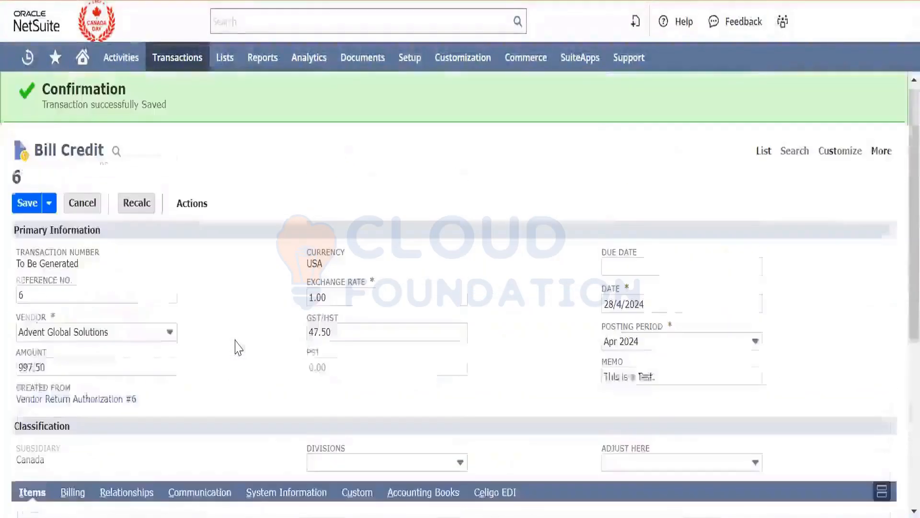
pyautogui.moveTo(235, 341); pyautogui.dragTo(246, 401)
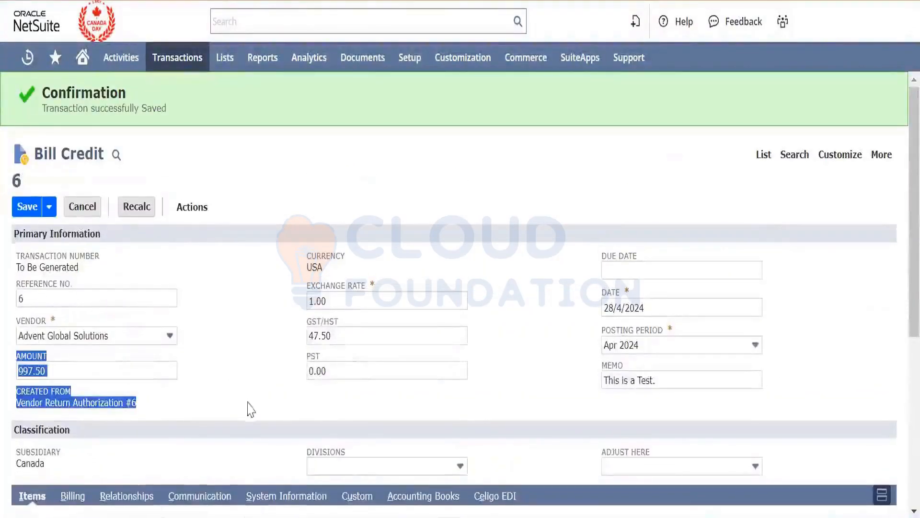
pyautogui.click(239, 367)
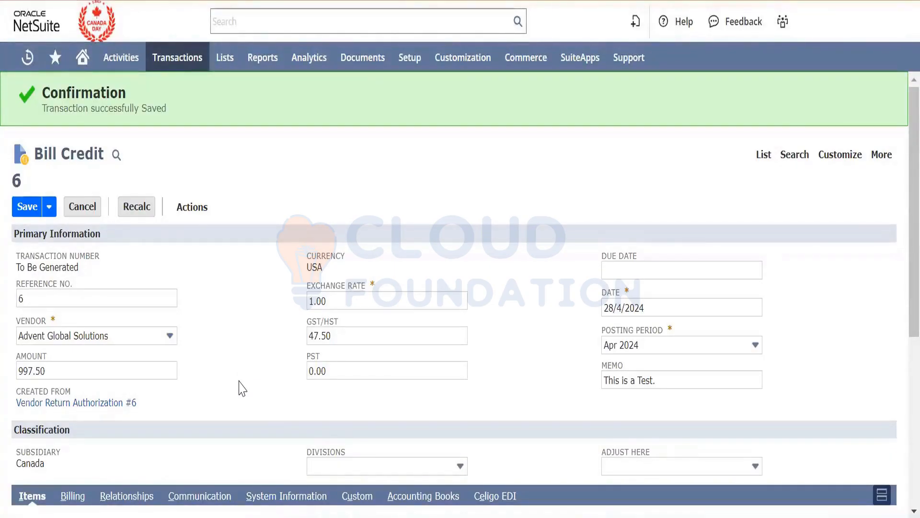
pyautogui.scroll(-6, 238, 380)
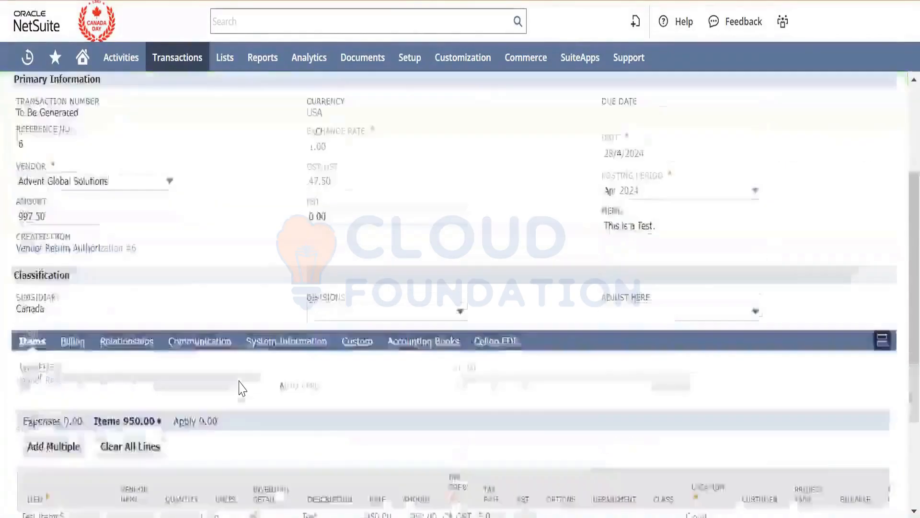
pyautogui.scroll(6, 239, 381)
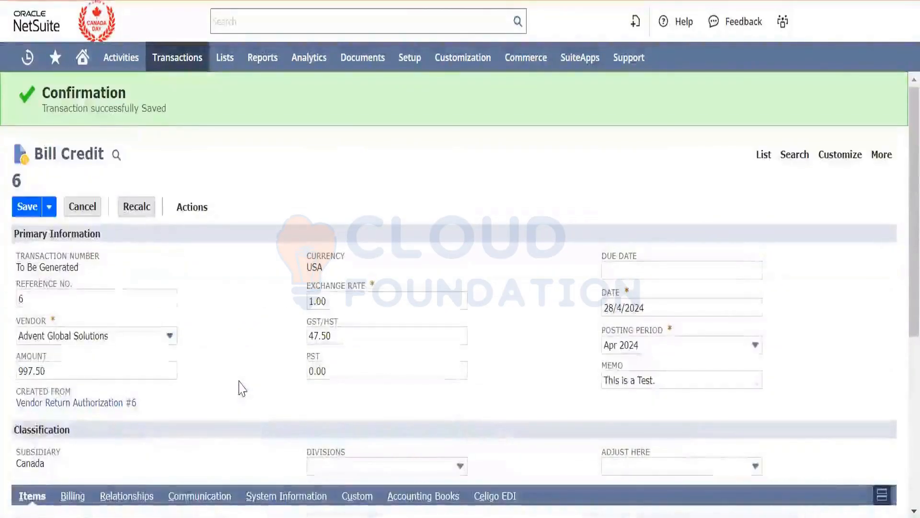
pyautogui.click(122, 372)
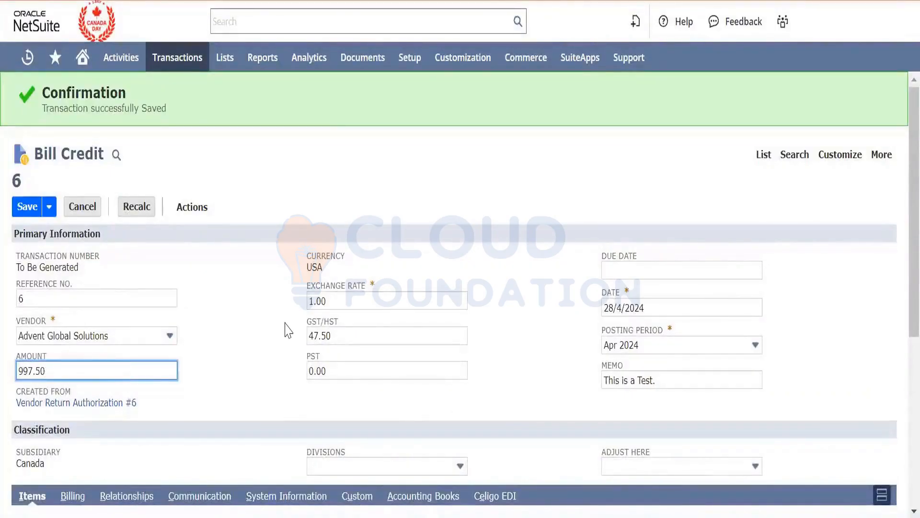
pyautogui.scroll(-2, 286, 326)
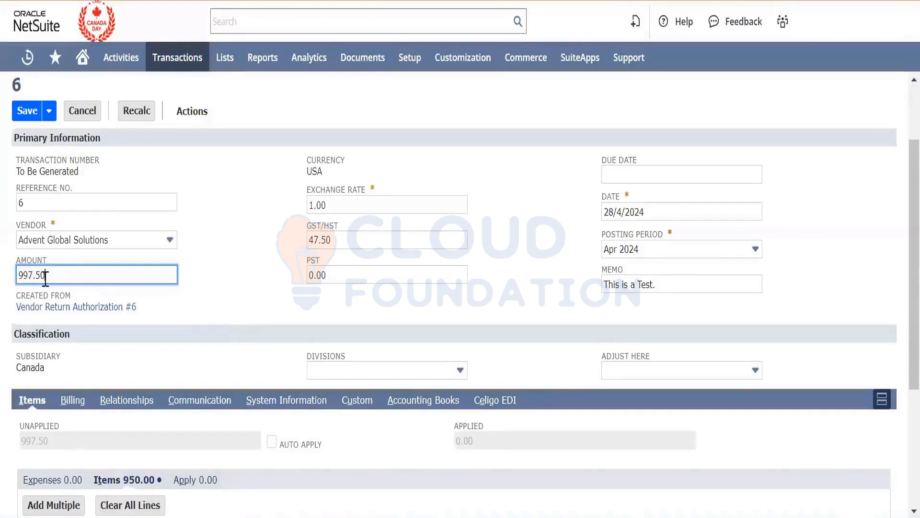
# - Save the bill credit and examine the debit and credit amounts in its GL impact before returning to the record
pyautogui.scroll(-5, 195, 305)
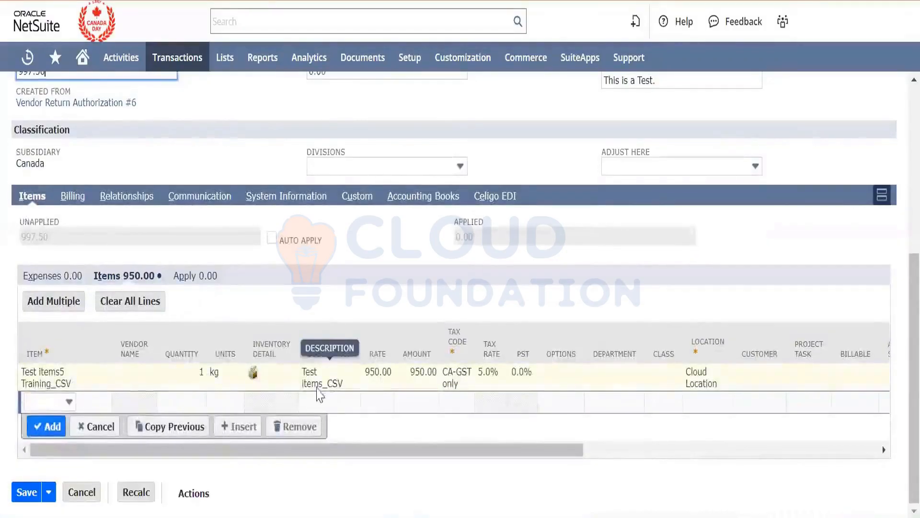
pyautogui.click(27, 494)
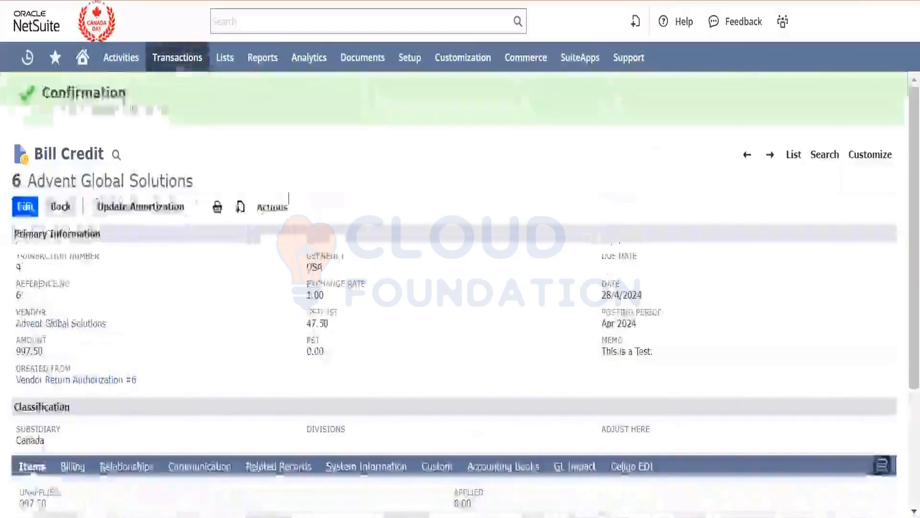
pyautogui.moveTo(284, 210)
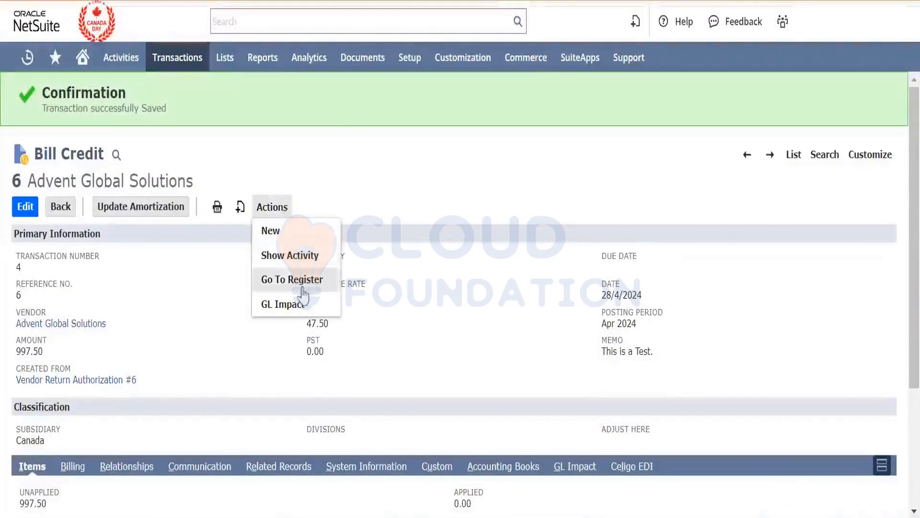
pyautogui.rightClick(305, 304)
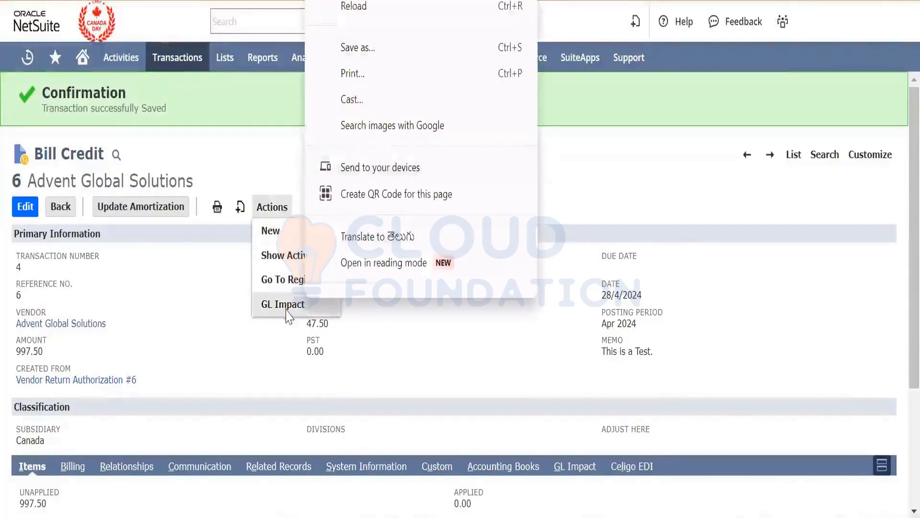
pyautogui.click(287, 317)
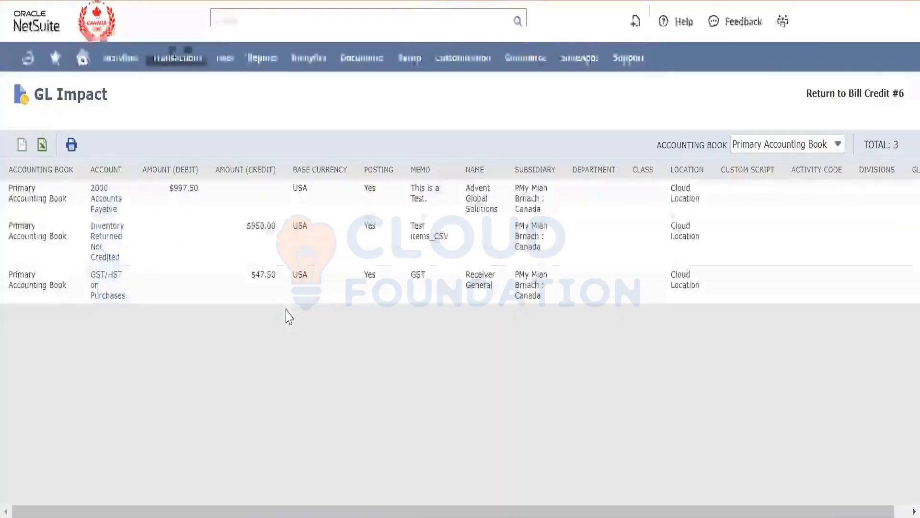
pyautogui.doubleClick(183, 194)
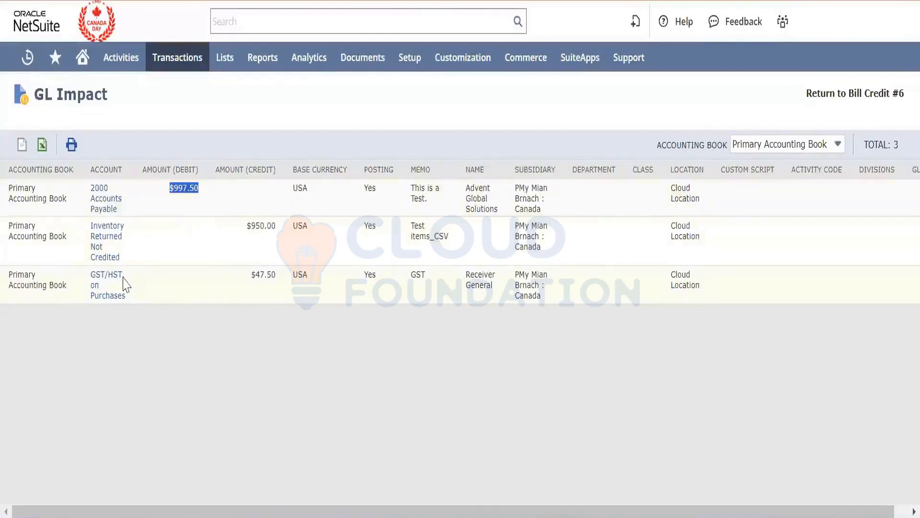
pyautogui.doubleClick(264, 224)
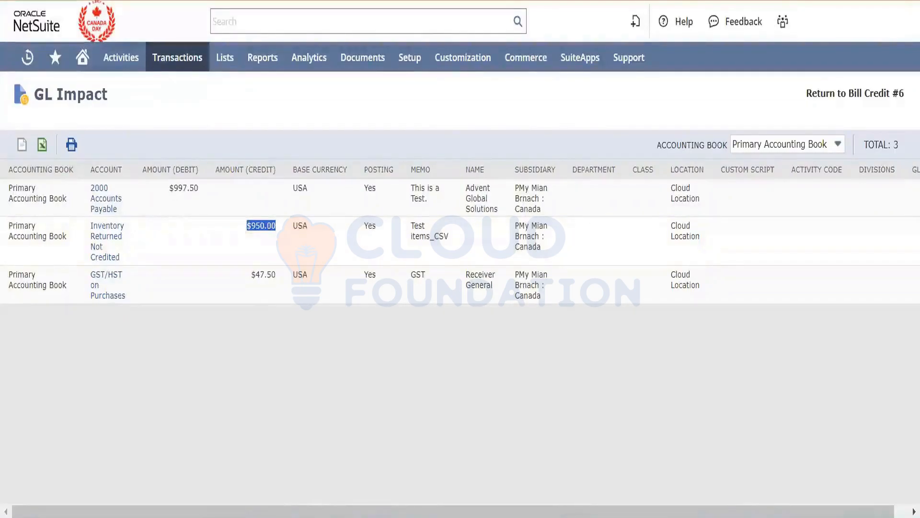
pyautogui.hotkey('alt', 'Left')
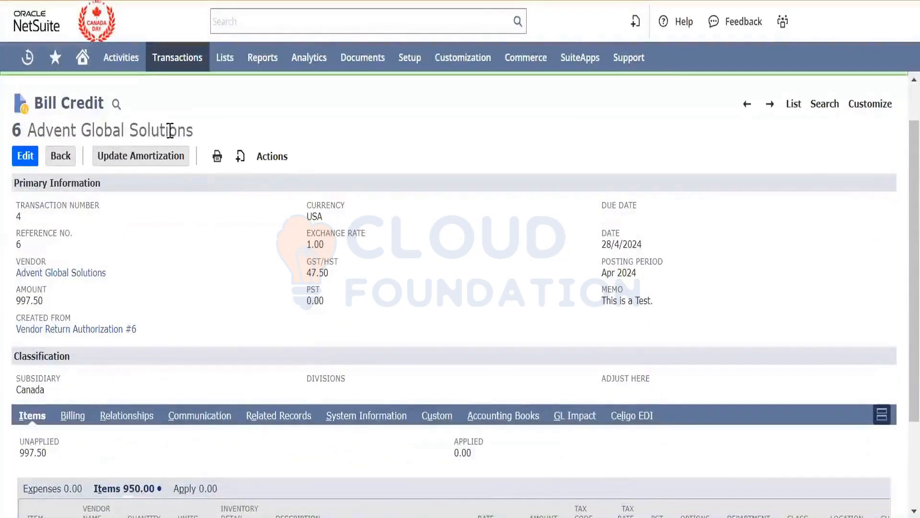
# - Review the saved bill credit's vendor heading, primary information, unapplied amount and item line
pyautogui.tripleClick(170, 131)
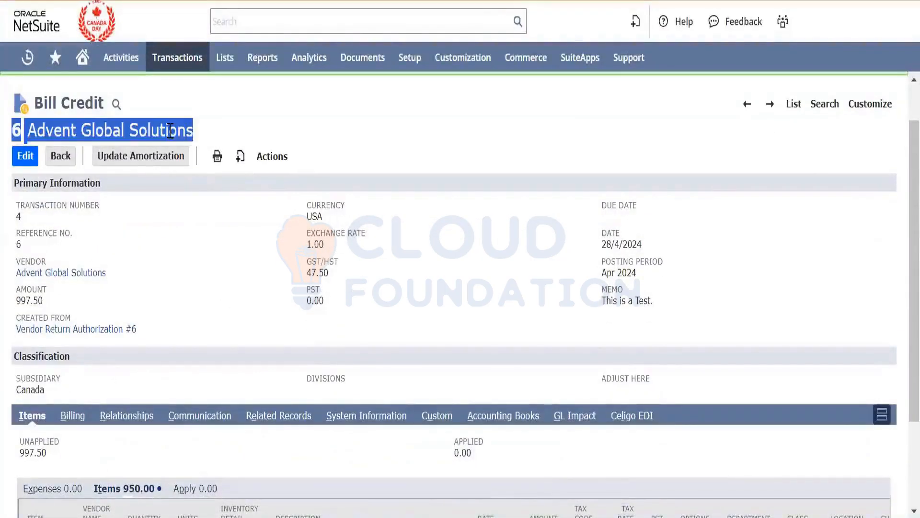
pyautogui.tripleClick(186, 126)
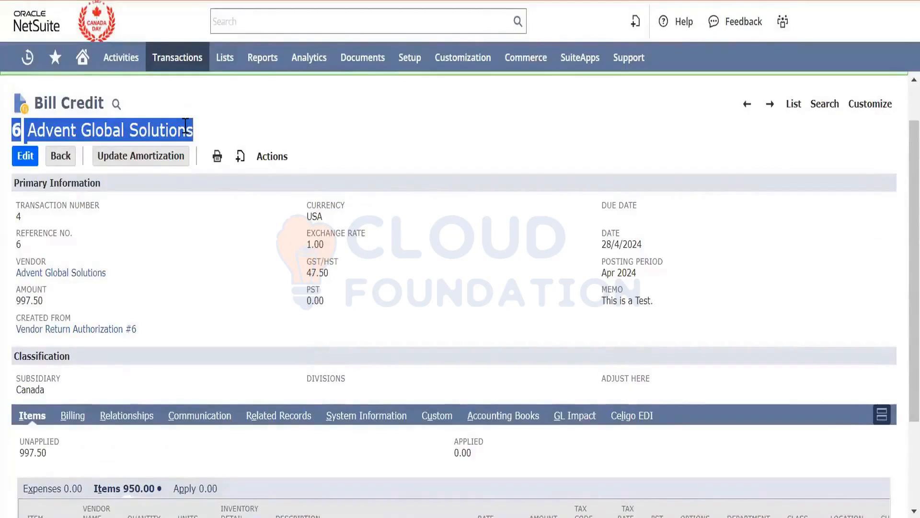
pyautogui.doubleClick(185, 125)
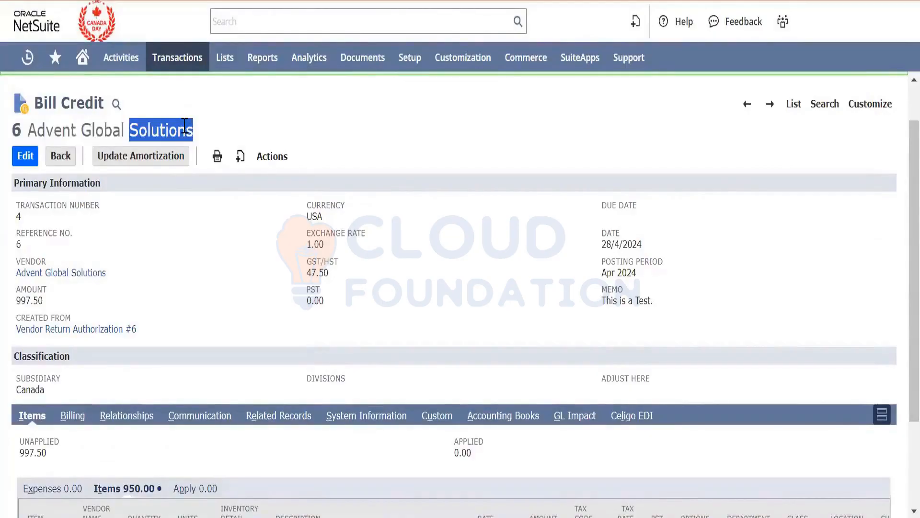
pyautogui.tripleClick(185, 125)
pyautogui.click(213, 247)
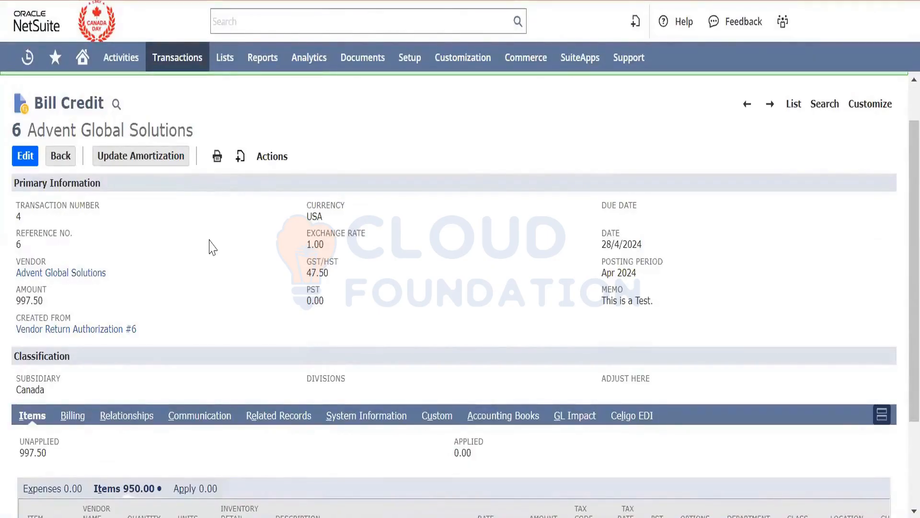
pyautogui.scroll(-1, 213, 247)
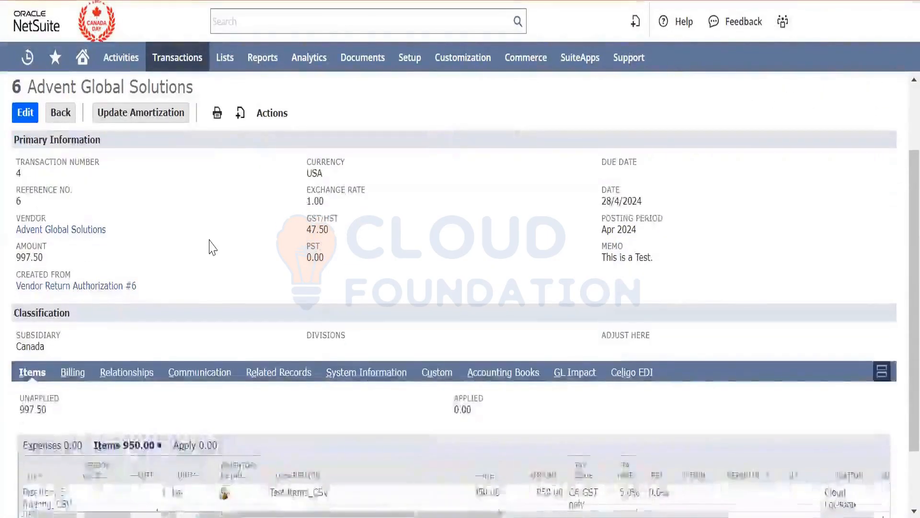
pyautogui.scroll(-2, 213, 247)
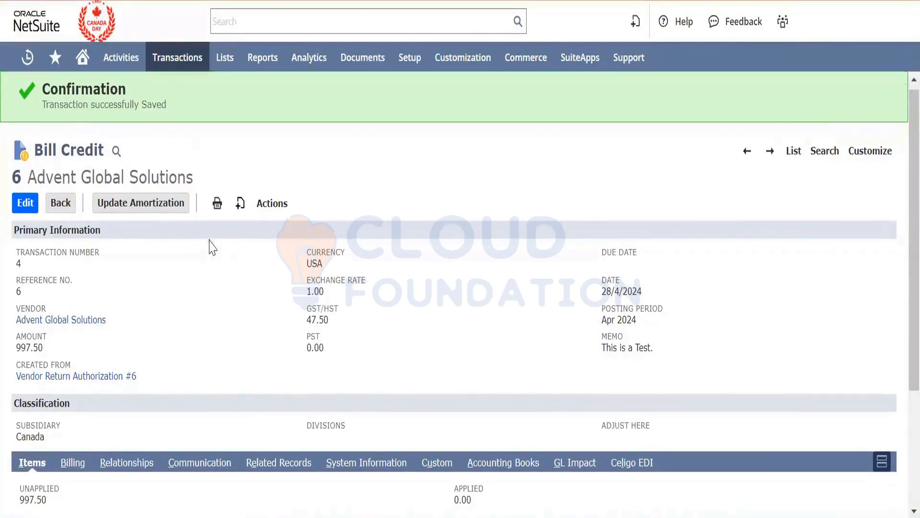
pyautogui.scroll(-3, 213, 248)
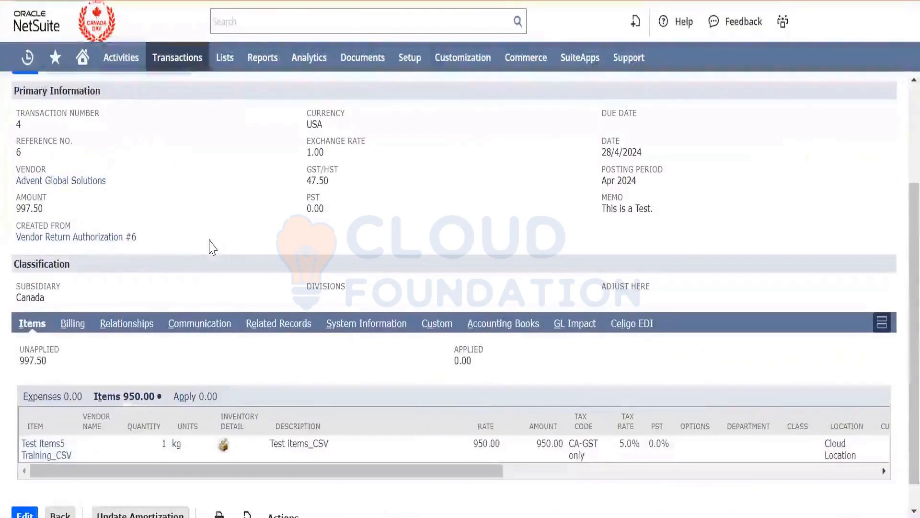
pyautogui.scroll(3, 209, 245)
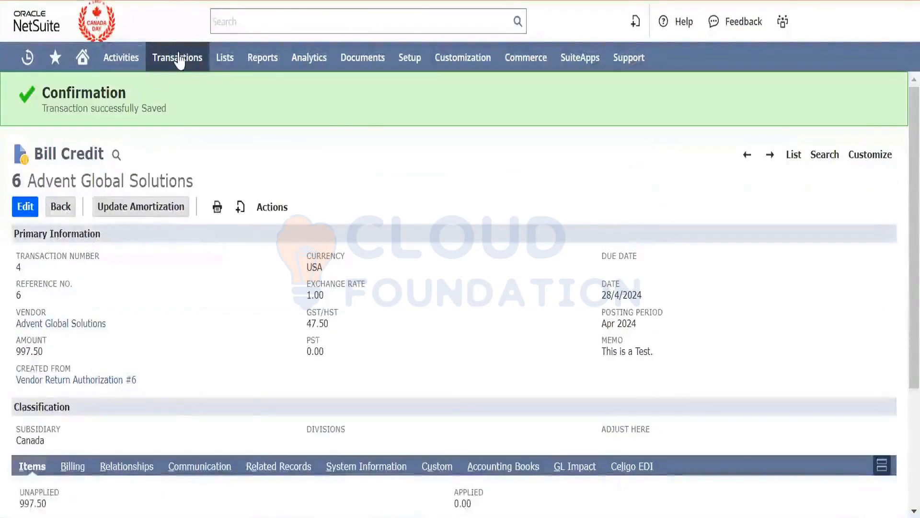
# - Open a single-vendor bill payment in a new browser tab and select Advent Global Solutions as the payee
pyautogui.moveTo(180, 58)
pyautogui.moveTo(202, 189)
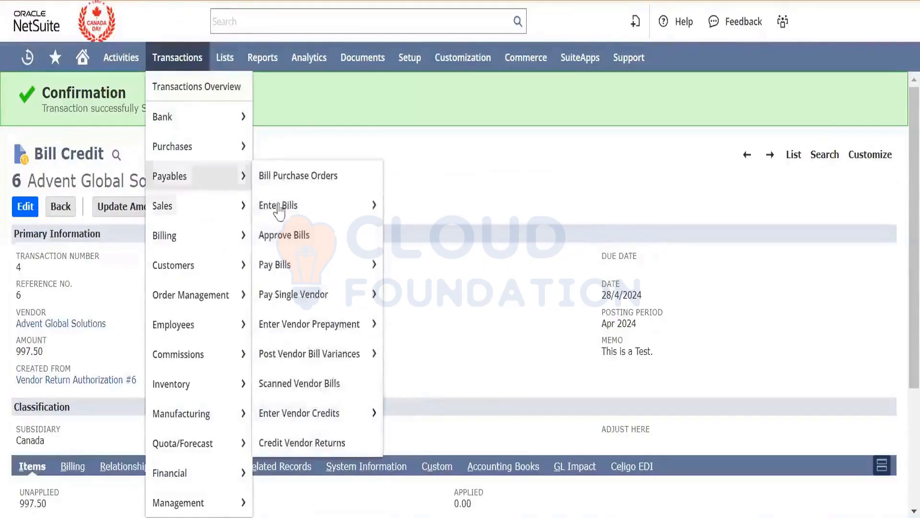
pyautogui.moveTo(308, 205)
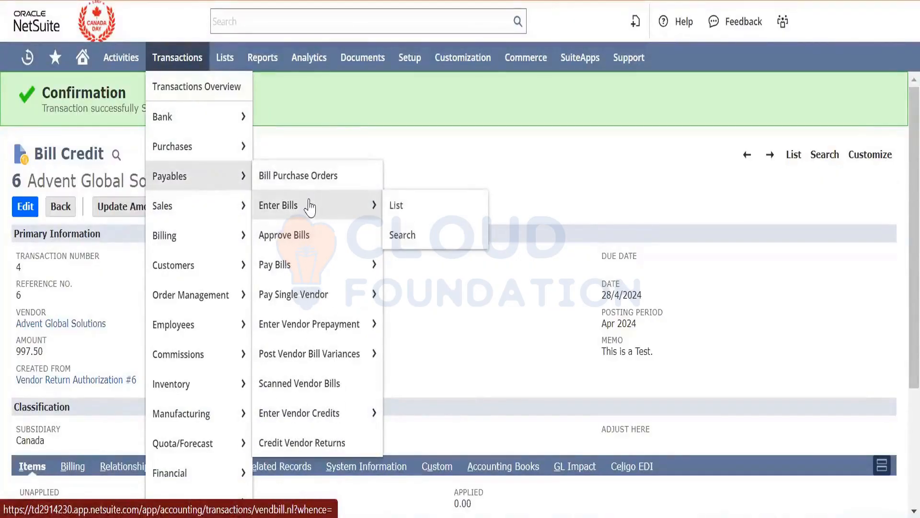
pyautogui.moveTo(310, 292)
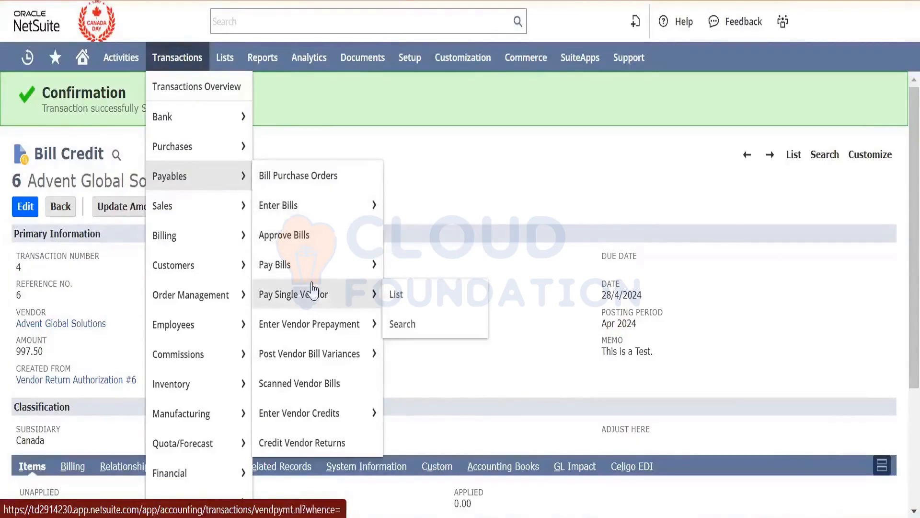
pyautogui.rightClick(330, 293)
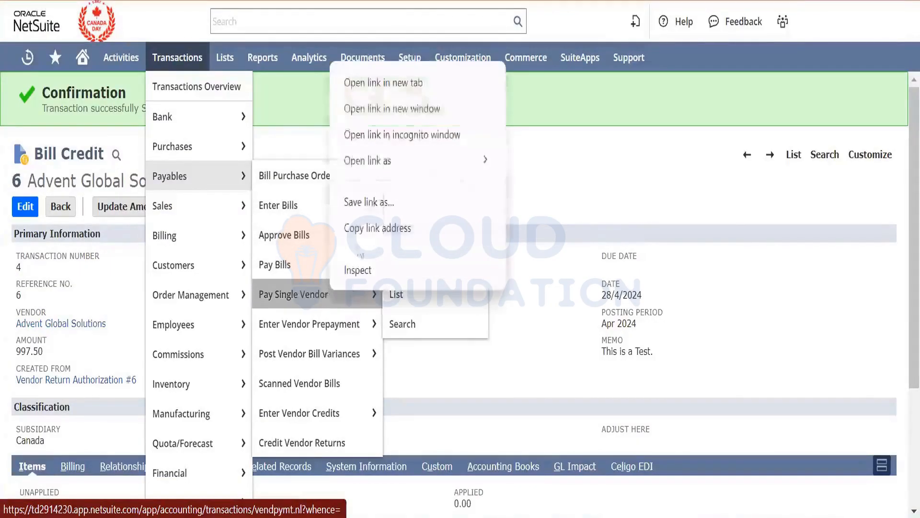
pyautogui.click(416, 83)
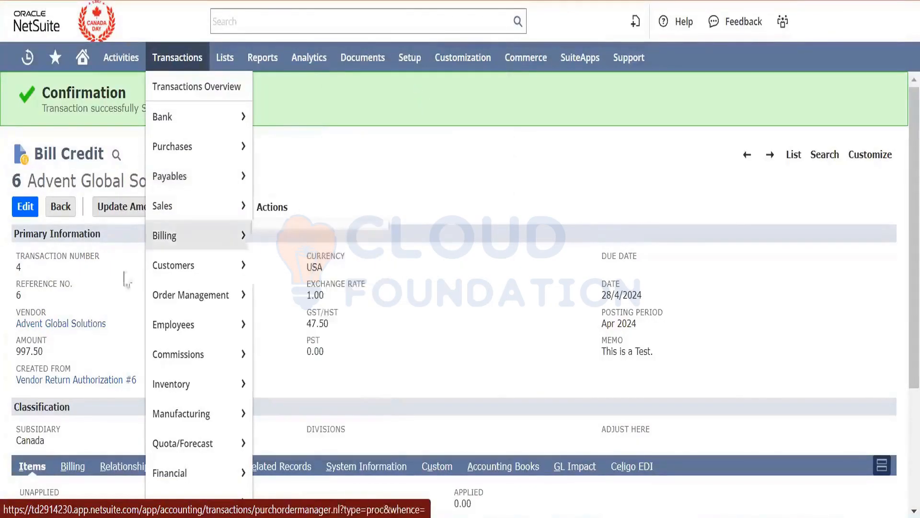
pyautogui.moveTo(410, 58)
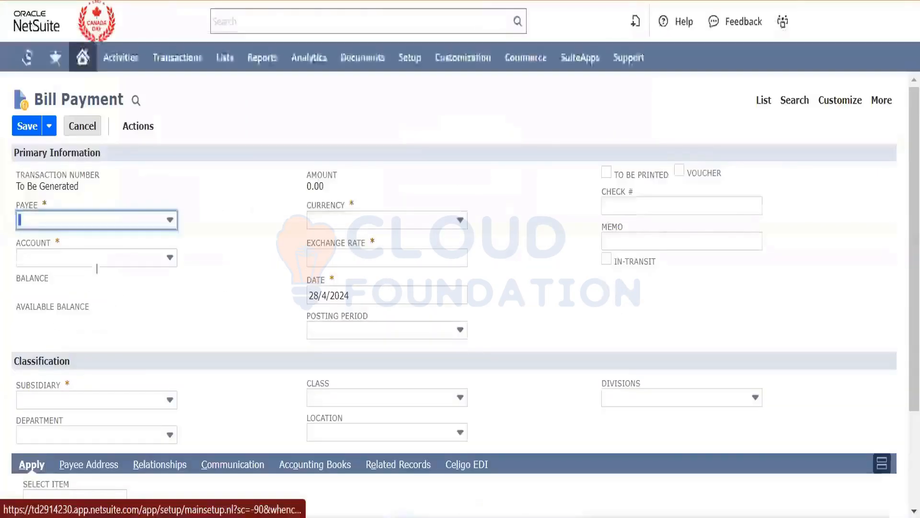
pyautogui.click(126, 226)
pyautogui.click(110, 260)
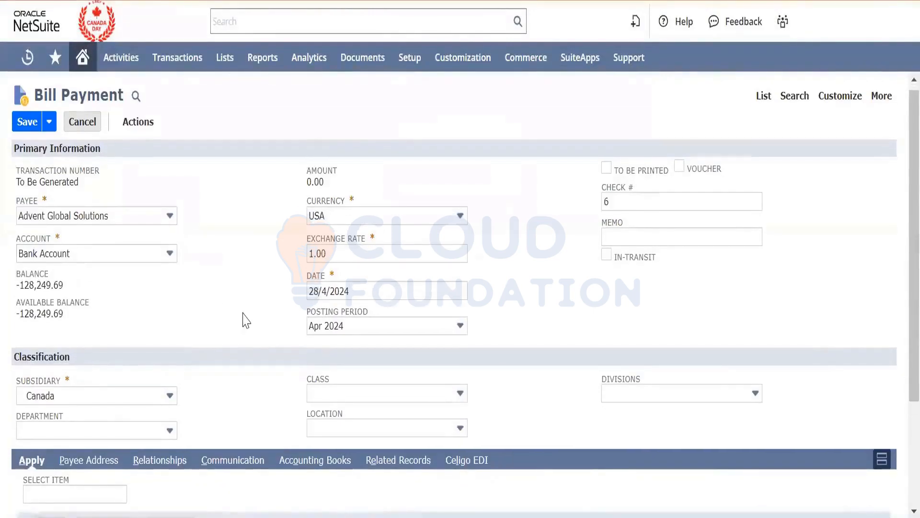
# - Check the original amounts of the bill credits available to apply, and open bill credit 2 in a new browser tab
pyautogui.scroll(-3, 245, 320)
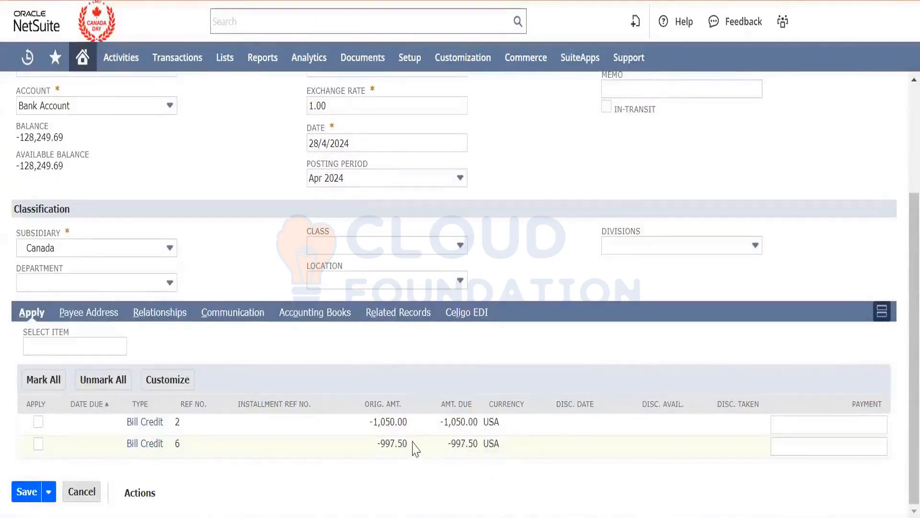
pyautogui.moveTo(412, 445); pyautogui.dragTo(379, 447)
pyautogui.tripleClick(386, 422)
pyautogui.rightClick(146, 425)
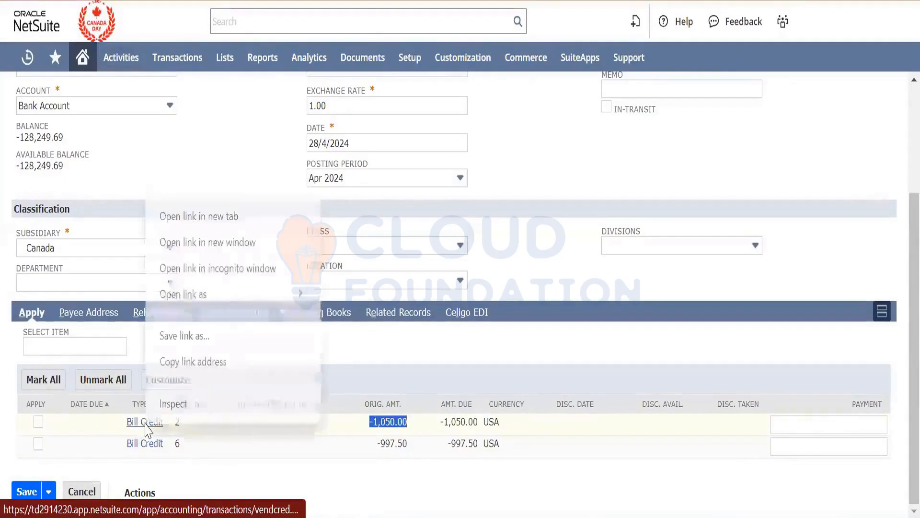
pyautogui.click(237, 223)
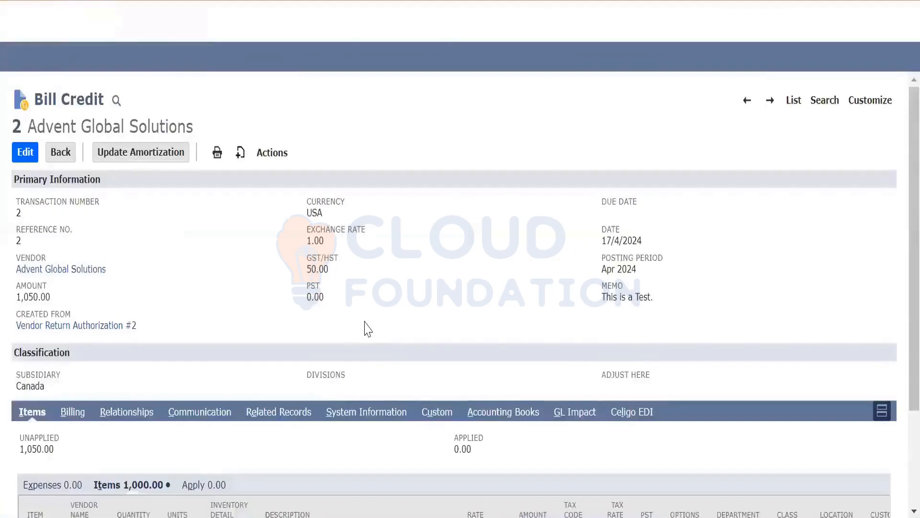
# - Check bill credit 2's related records and items, and open its source Vendor Return Authorization #2 in a new browser tab
pyautogui.click(301, 413)
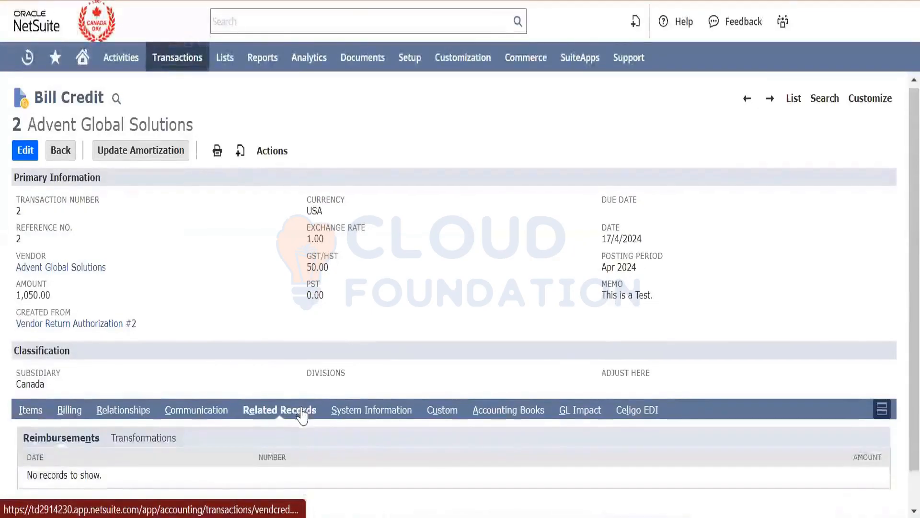
pyautogui.scroll(-1, 302, 412)
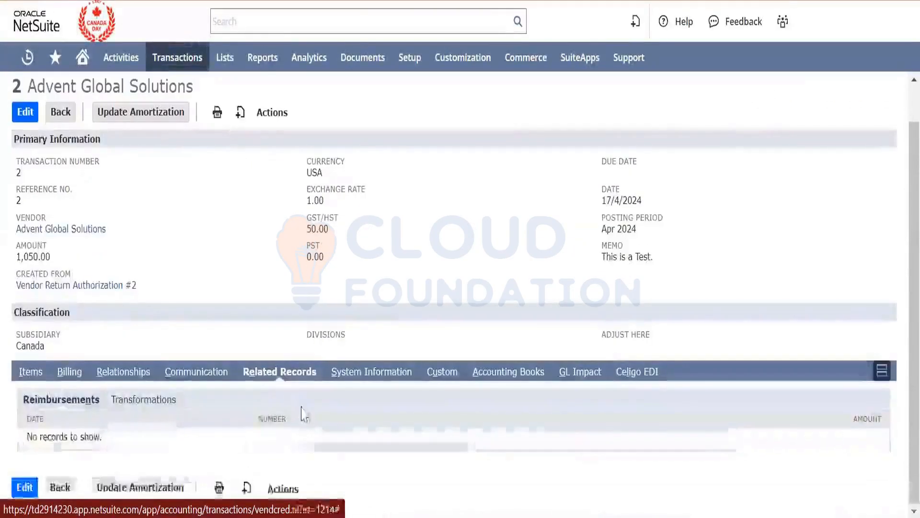
pyautogui.click(31, 375)
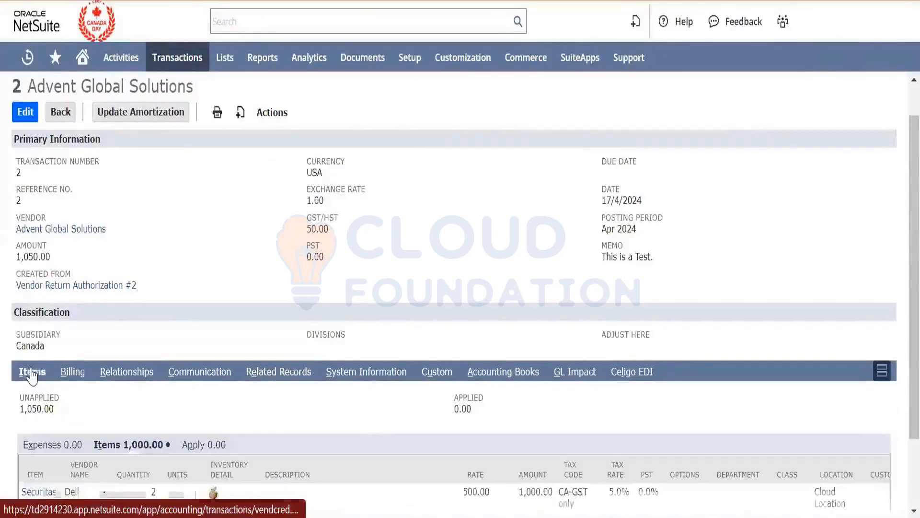
pyautogui.rightClick(97, 287)
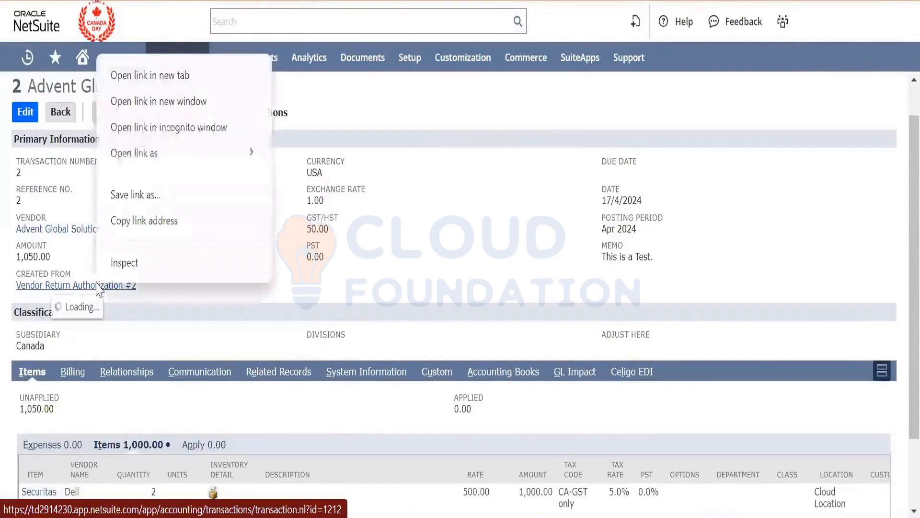
pyautogui.click(206, 82)
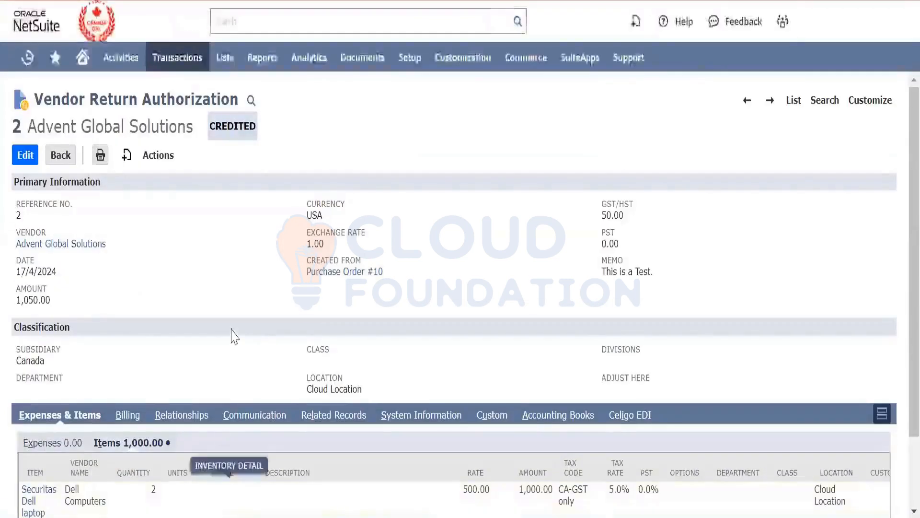
# - Examine the item line's amount and tax rate on Vendor Return Authorization #2, and return to the bill payment
pyautogui.scroll(-1, 234, 336)
pyautogui.scroll(-1, 234, 335)
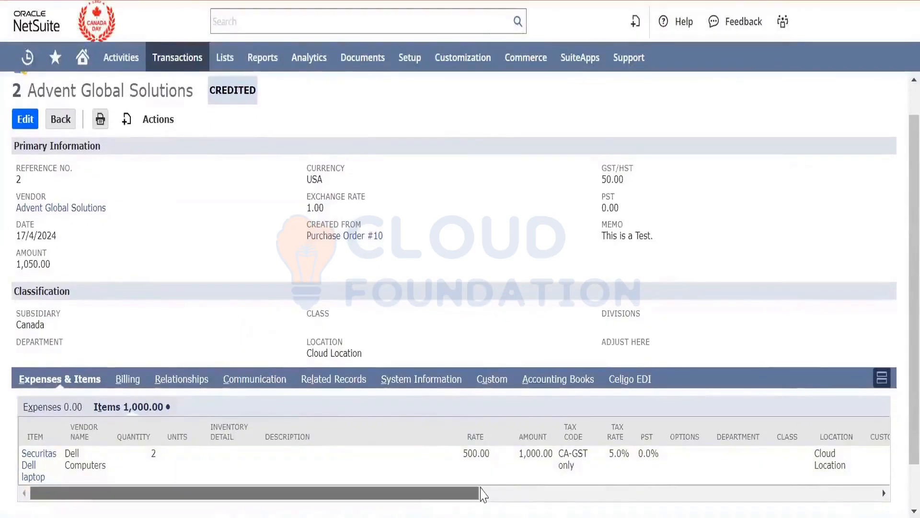
pyautogui.moveTo(481, 493); pyautogui.dragTo(215, 493)
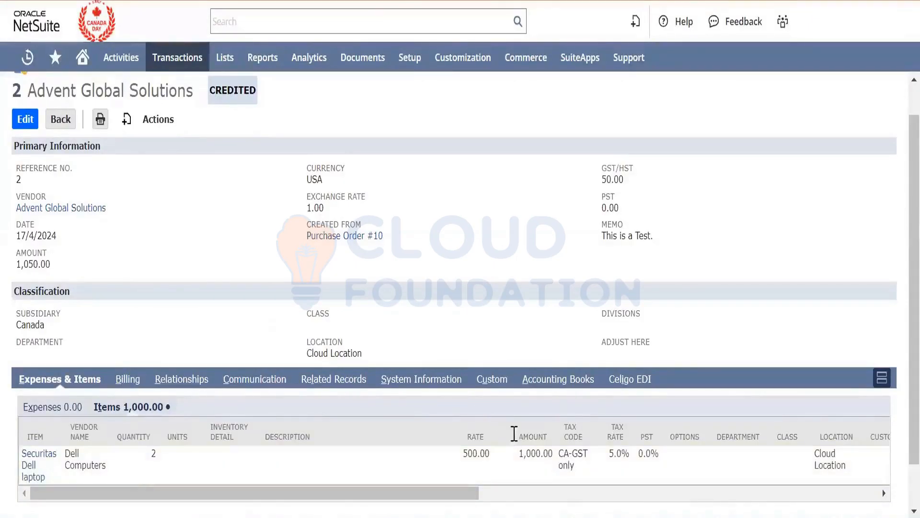
pyautogui.doubleClick(534, 453)
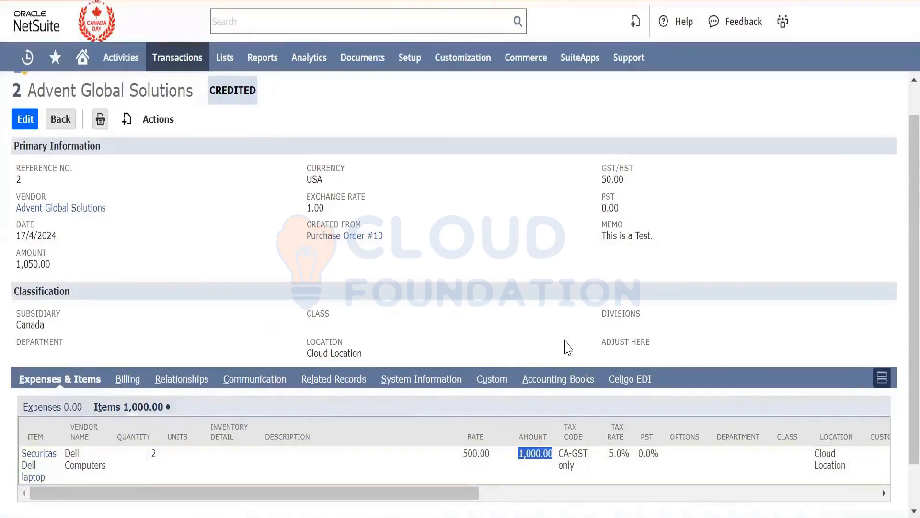
pyautogui.doubleClick(615, 453)
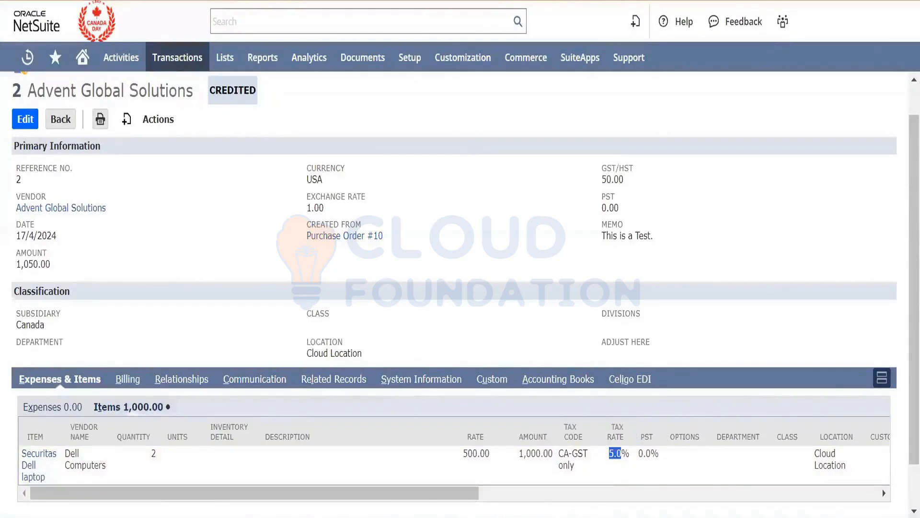
pyautogui.click(432, 1)
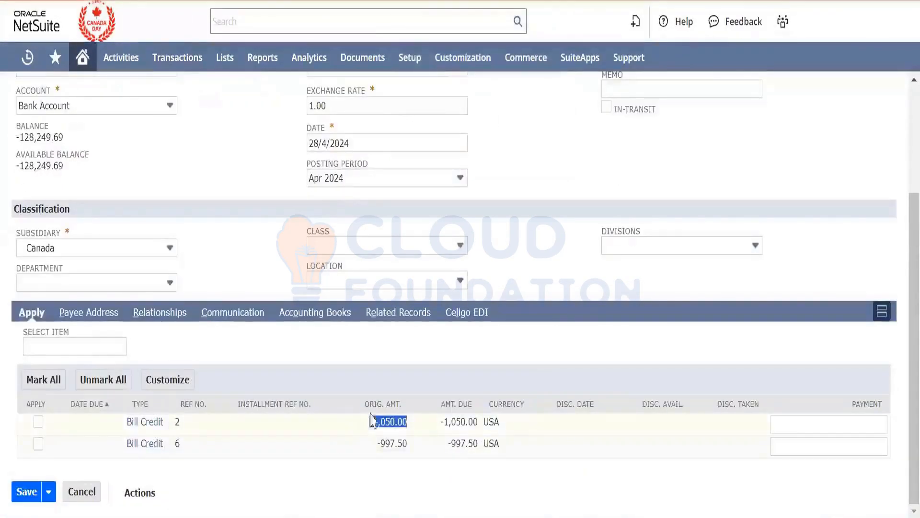
# - Open the Open Bills report from the Vendors/Payables reports in a new browser tab
pyautogui.moveTo(370, 420); pyautogui.dragTo(376, 422)
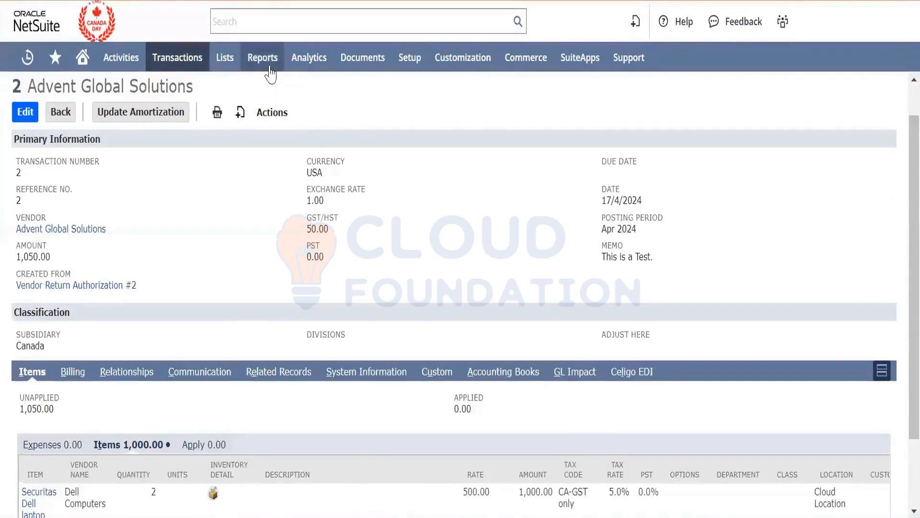
pyautogui.moveTo(262, 60)
pyautogui.moveTo(287, 289)
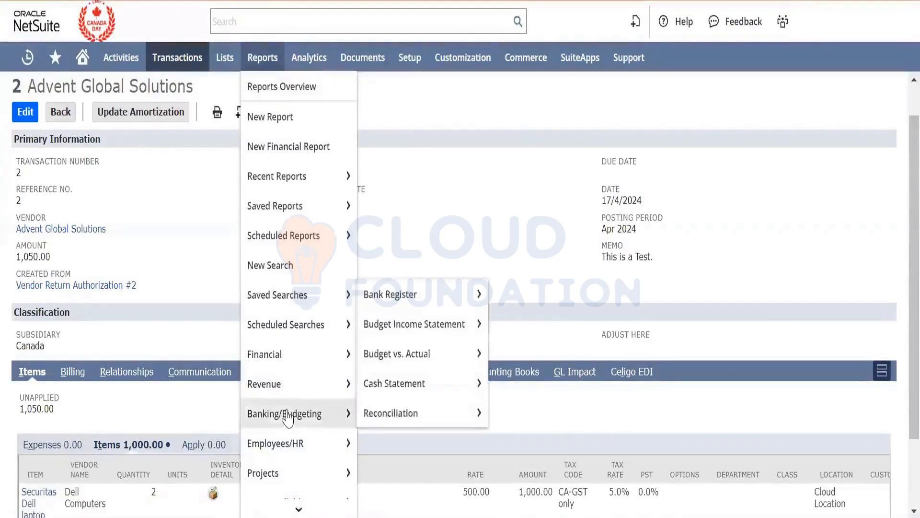
pyautogui.scroll(-8, 287, 414)
pyautogui.scroll(-2, 288, 416)
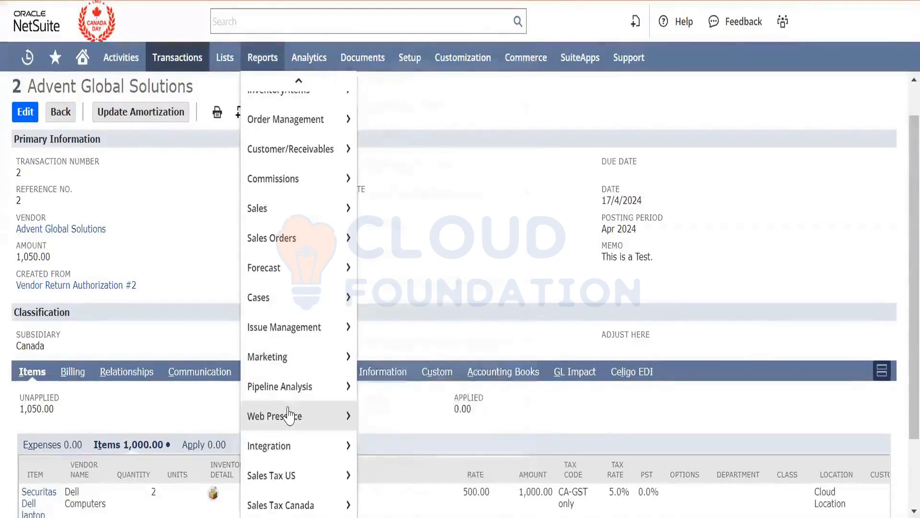
pyautogui.scroll(4, 289, 416)
pyautogui.scroll(2, 288, 415)
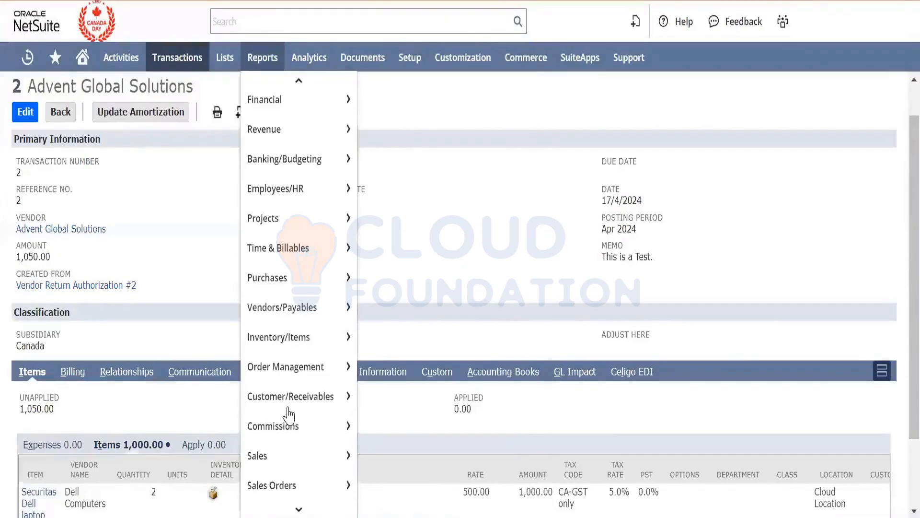
pyautogui.moveTo(333, 359)
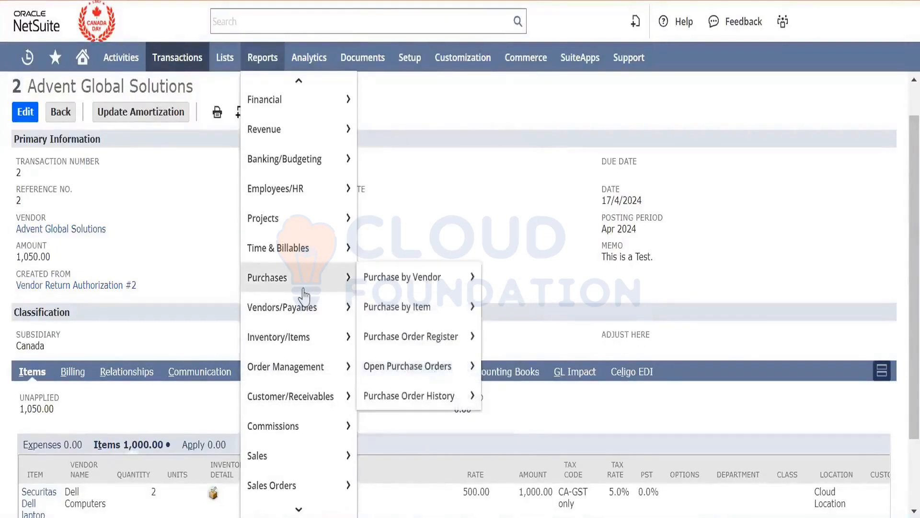
pyautogui.moveTo(303, 318)
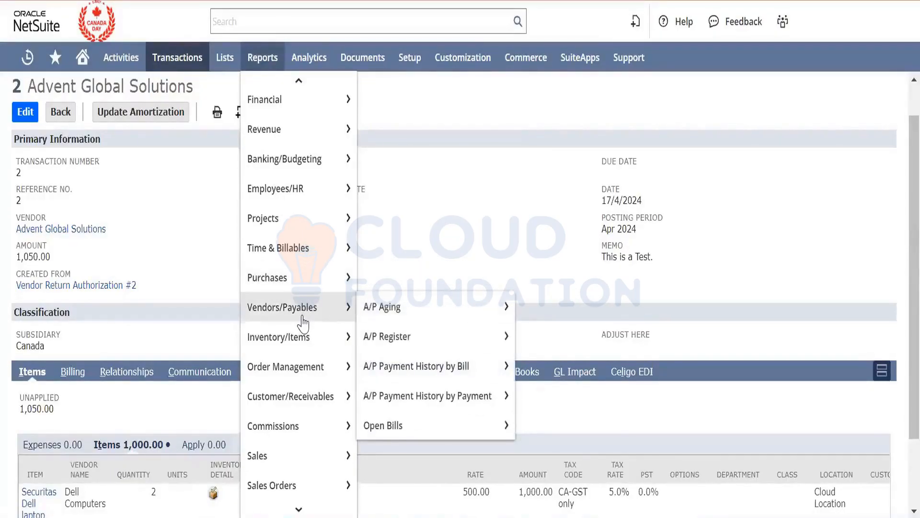
pyautogui.moveTo(407, 322)
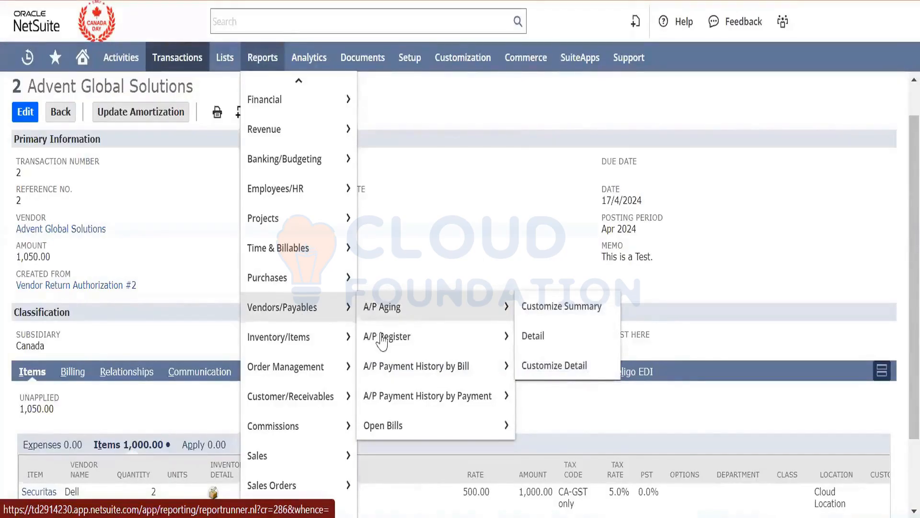
pyautogui.moveTo(318, 380)
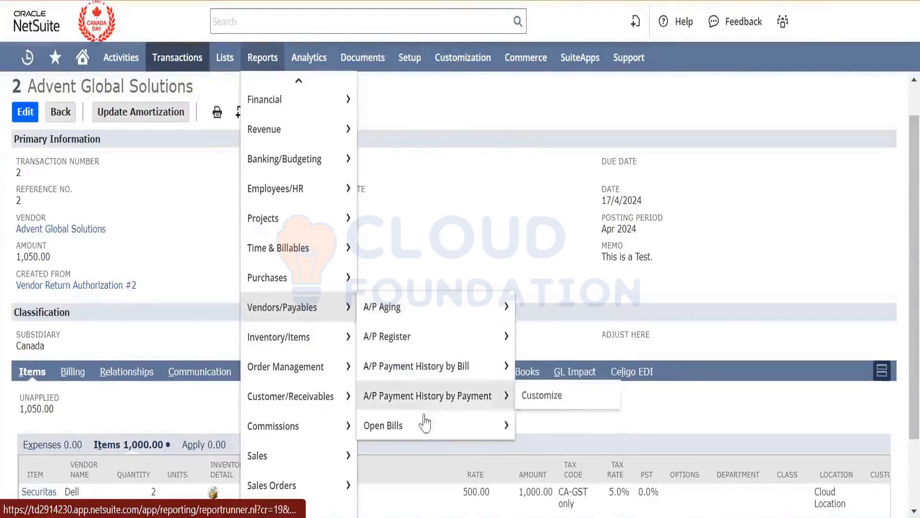
pyautogui.moveTo(425, 428)
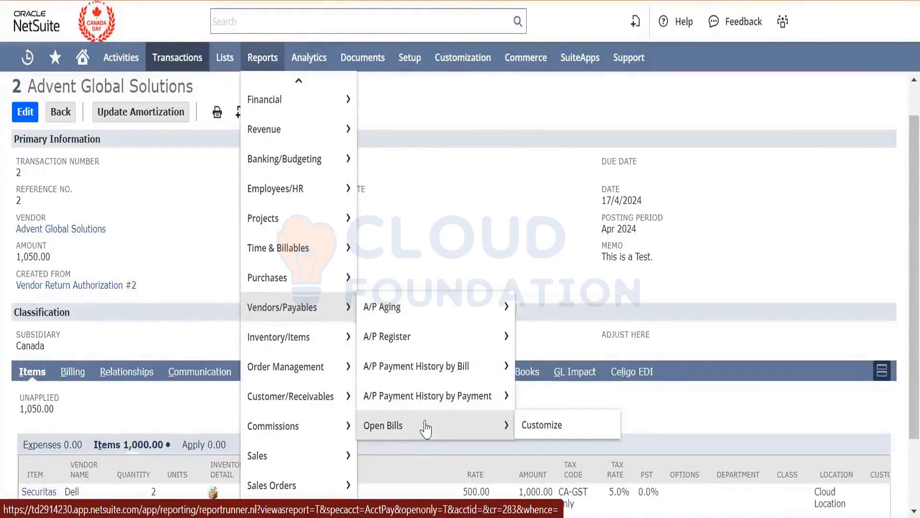
pyautogui.rightClick(426, 428)
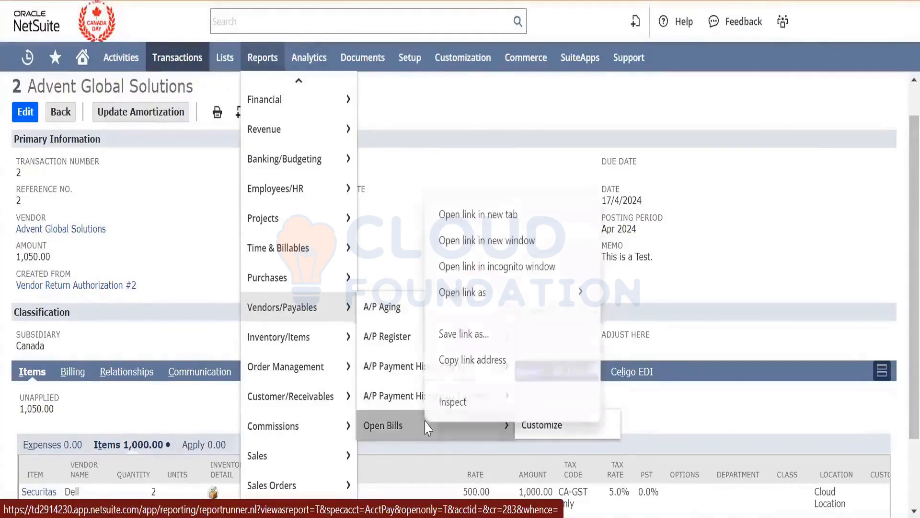
pyautogui.click(490, 208)
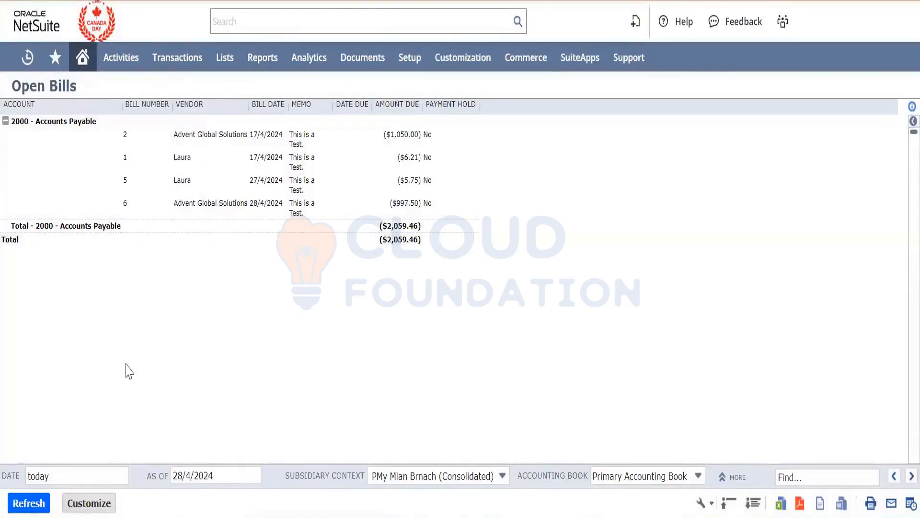
# - Customize the Open Bills report with a filter for Amount (Gross) less than 0
pyautogui.click(103, 503)
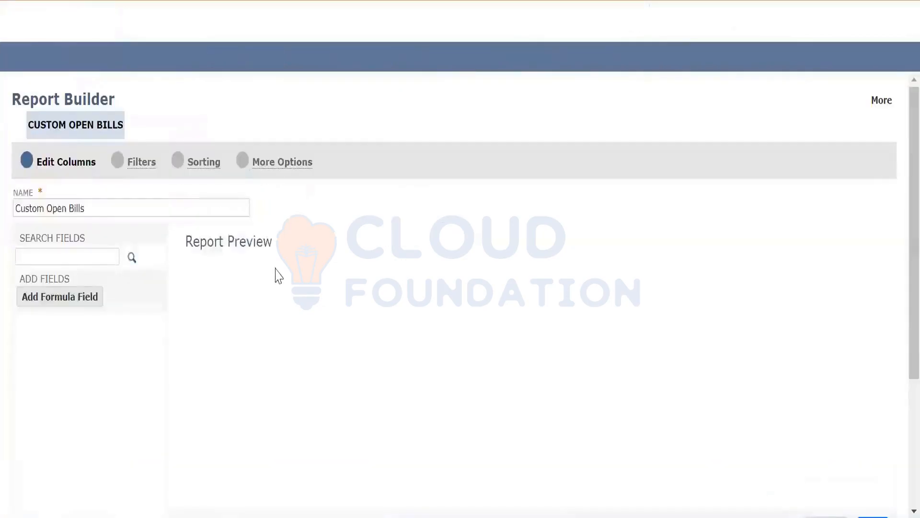
pyautogui.click(123, 162)
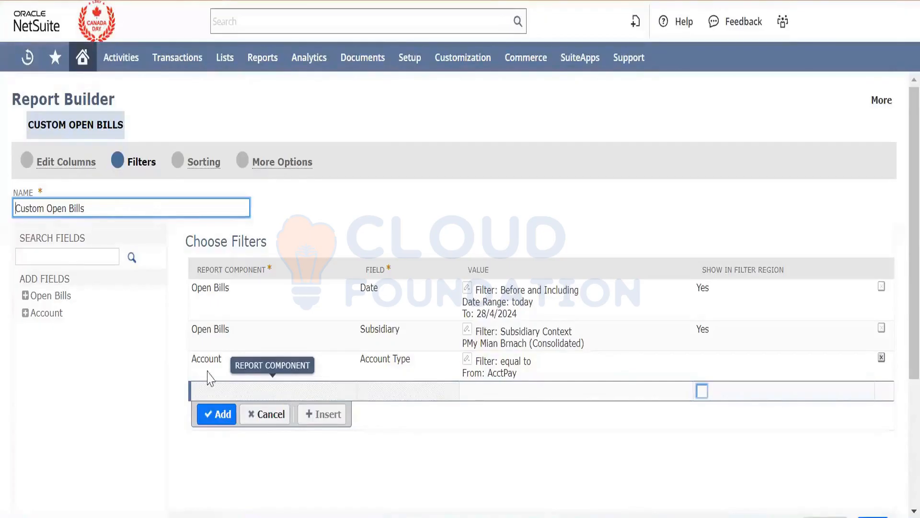
pyautogui.click(270, 396)
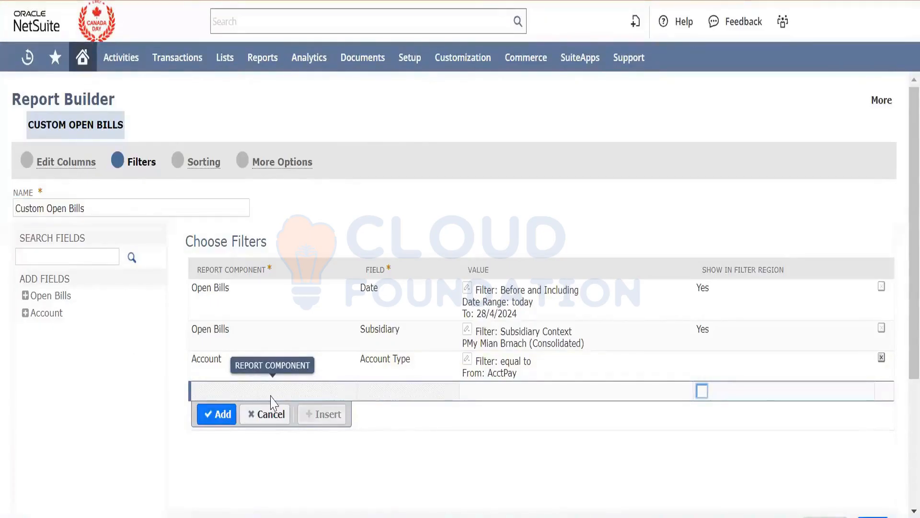
pyautogui.click(66, 256)
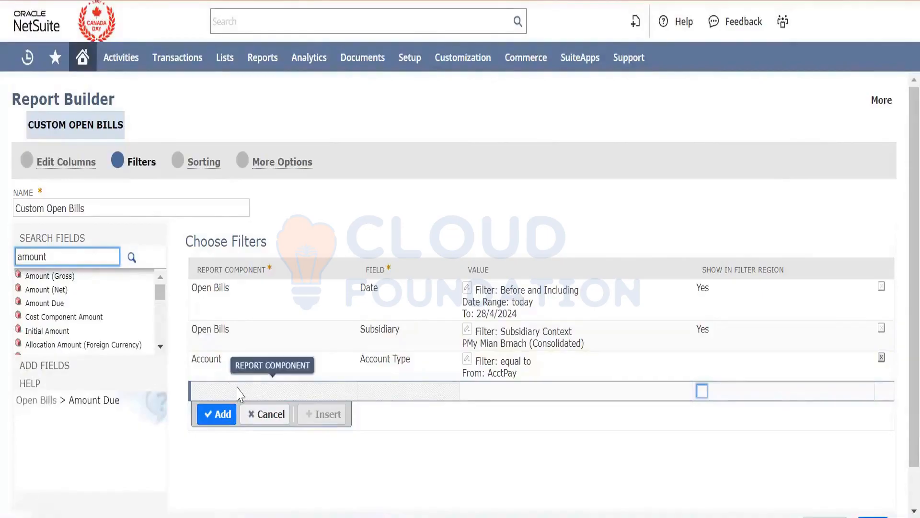
pyautogui.click(57, 280)
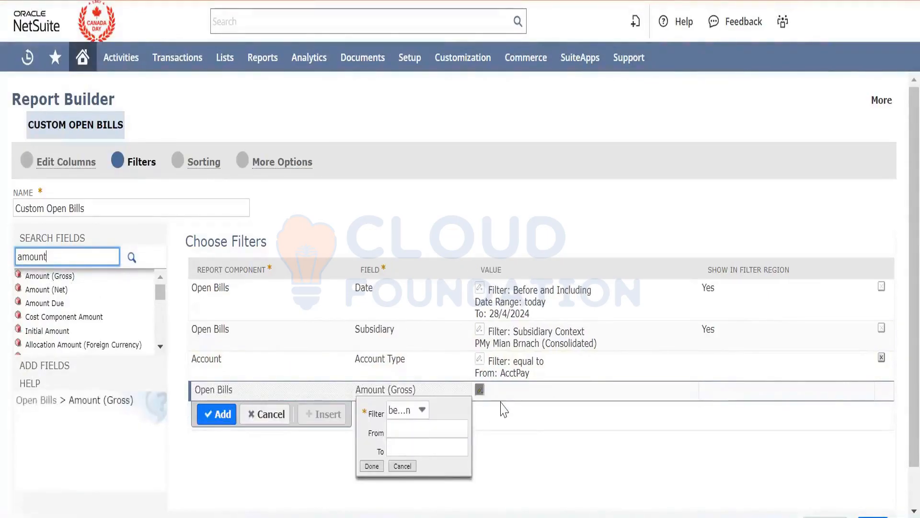
pyautogui.click(421, 409)
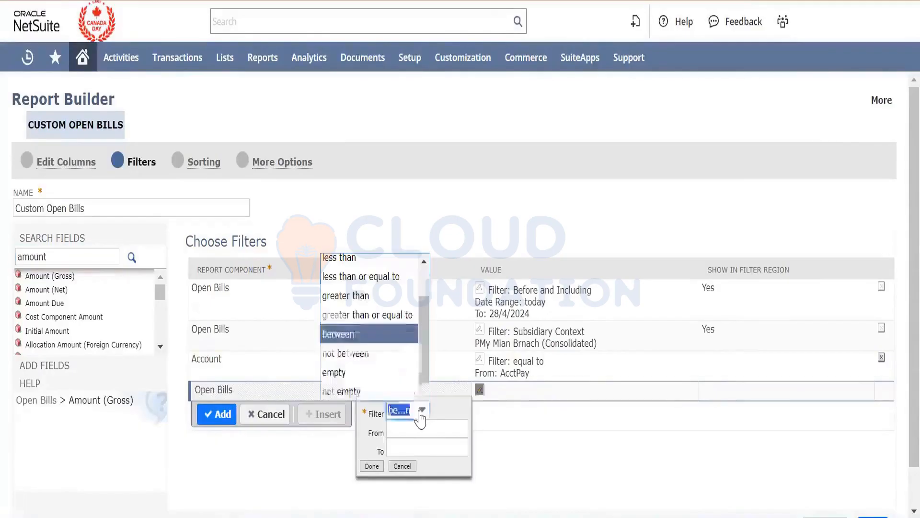
pyautogui.click(369, 277)
pyautogui.click(421, 408)
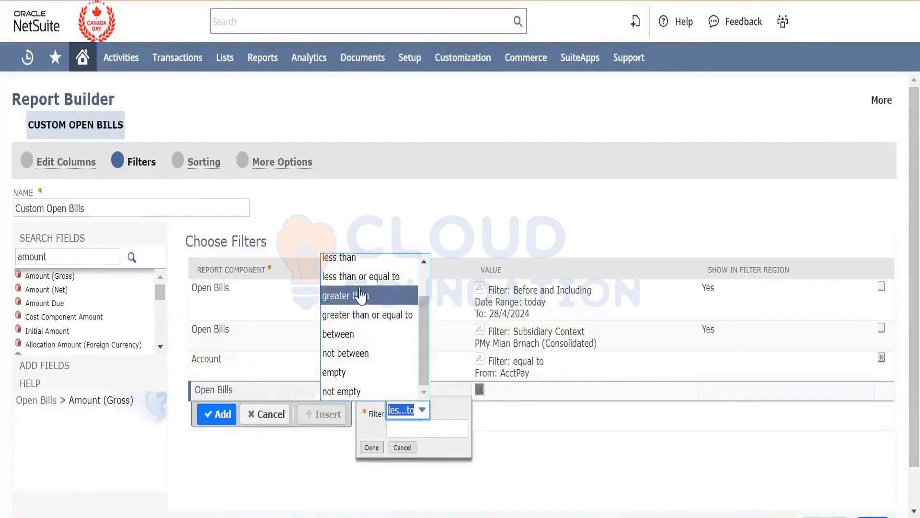
pyautogui.click(345, 258)
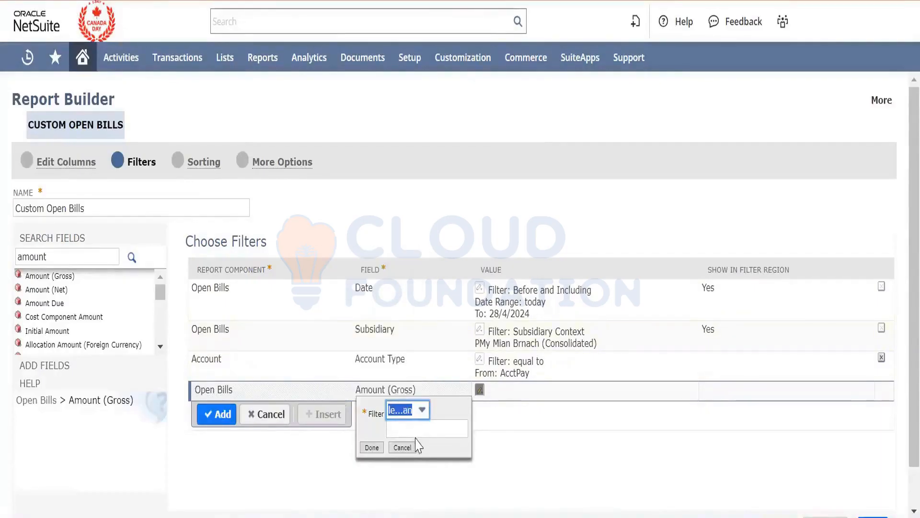
pyautogui.click(420, 427)
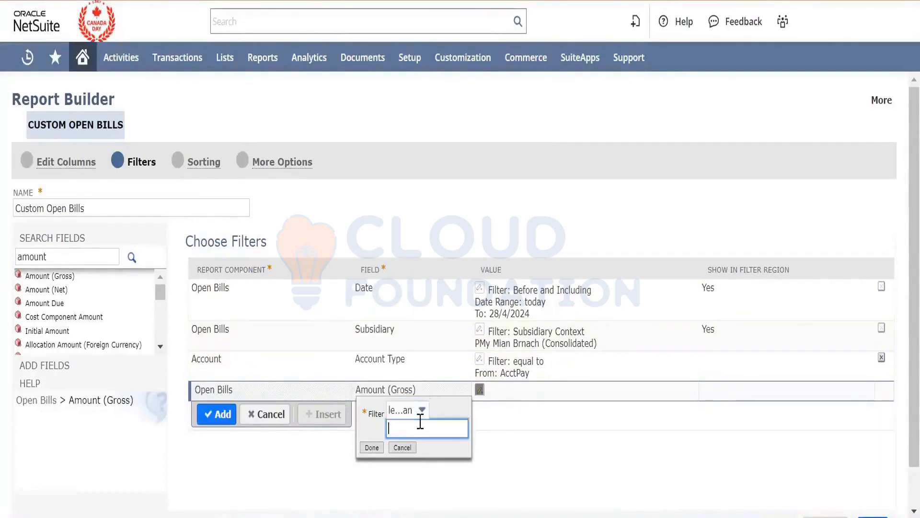
pyautogui.click(372, 447)
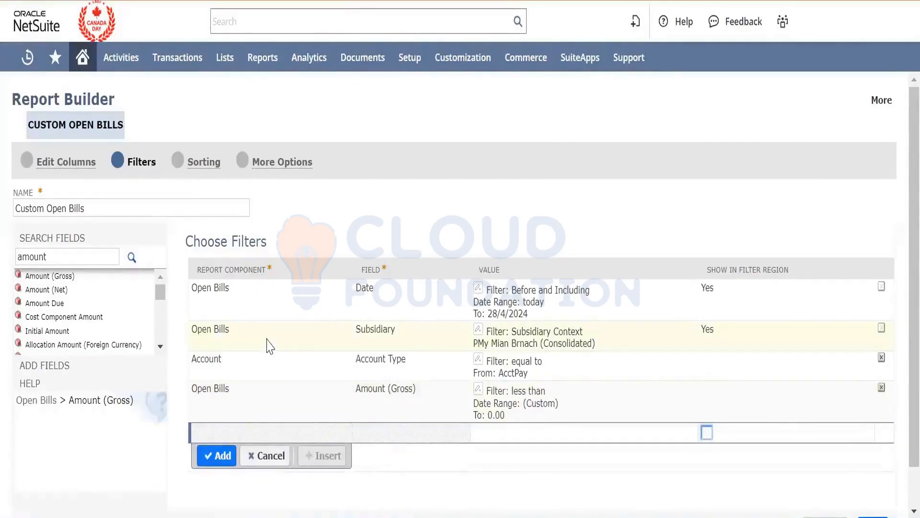
# - Preview the customized report with the gross amount filter and return to the Open Bills report
pyautogui.scroll(-1, 267, 344)
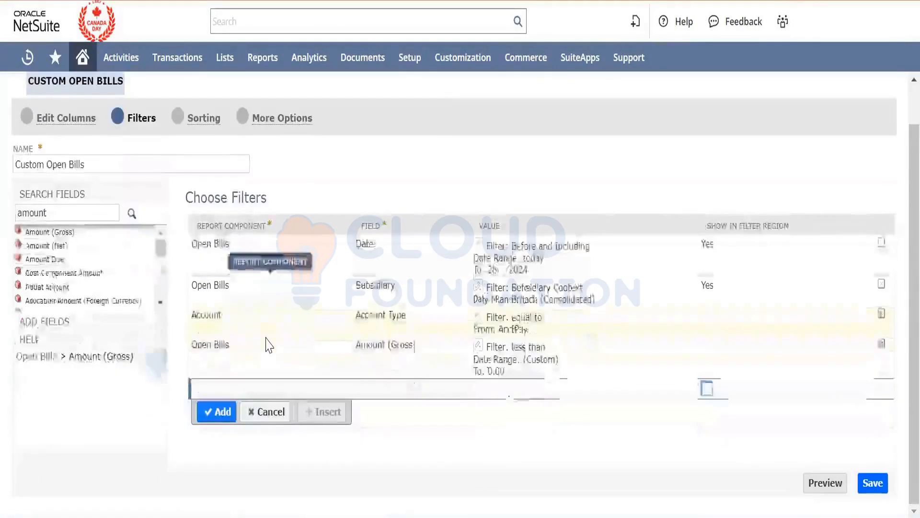
pyautogui.click(826, 482)
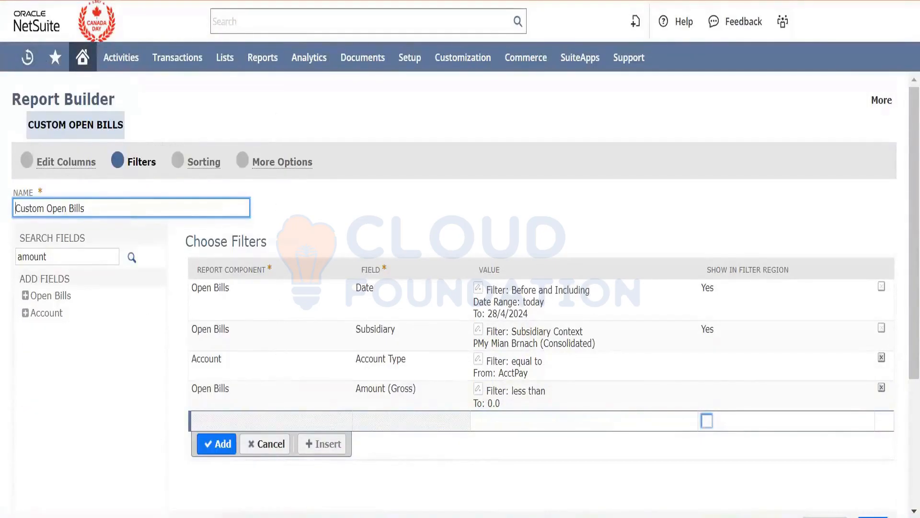
pyautogui.hotkey('alt', 'Left')
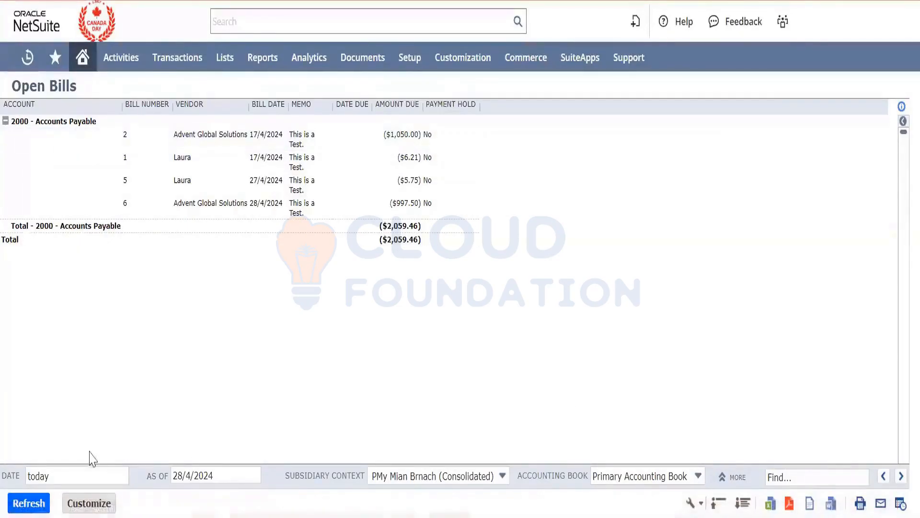
# - Reopen the Open Bills customization and add a filter for Amount Due less than 0
pyautogui.click(94, 499)
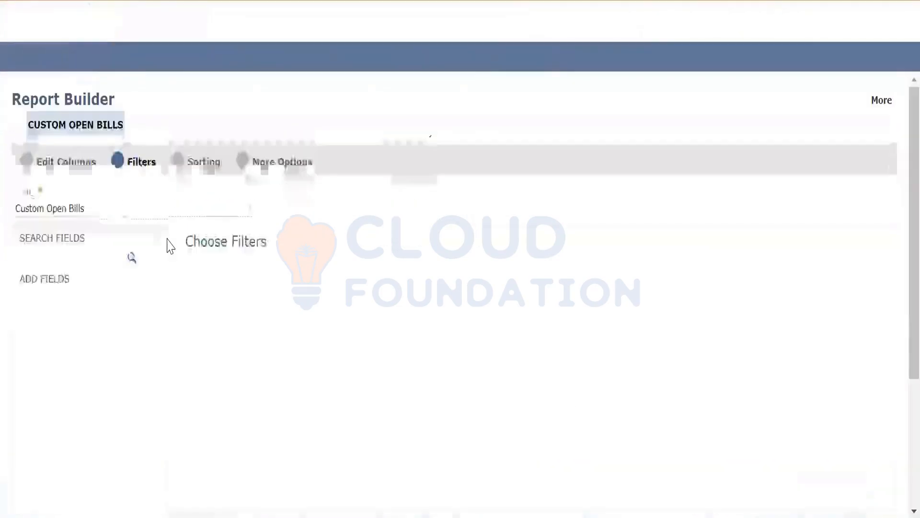
pyautogui.click(94, 255)
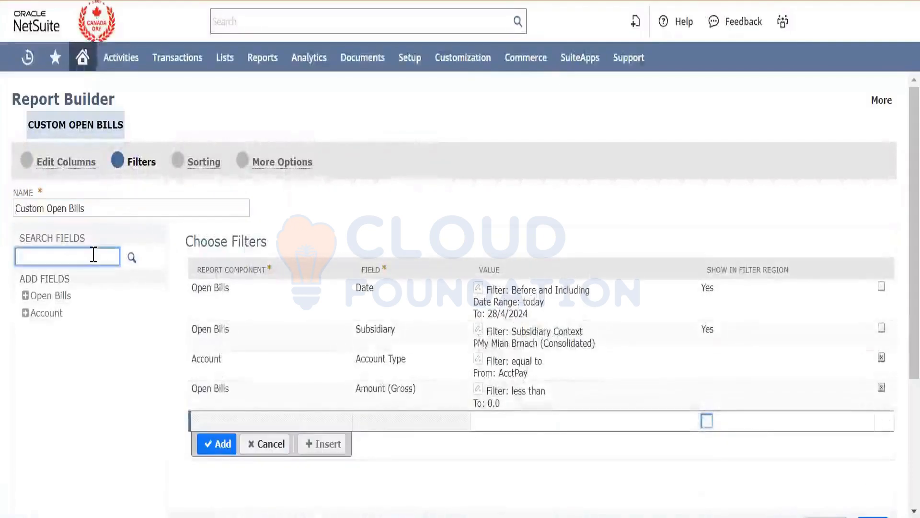
pyautogui.write('amount')
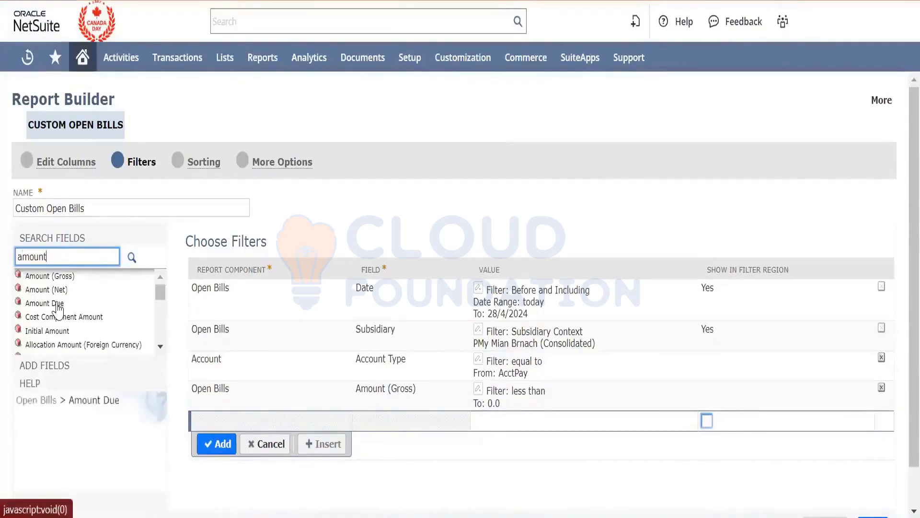
pyautogui.click(57, 304)
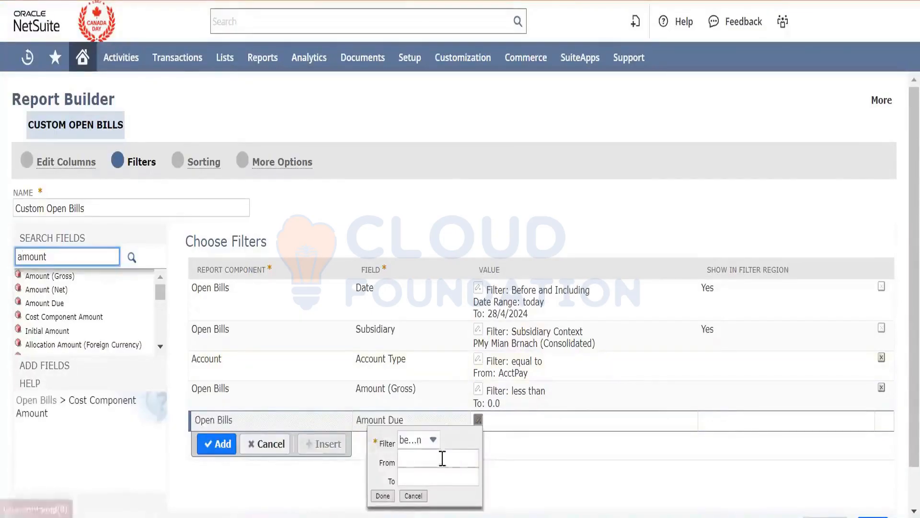
pyautogui.click(429, 439)
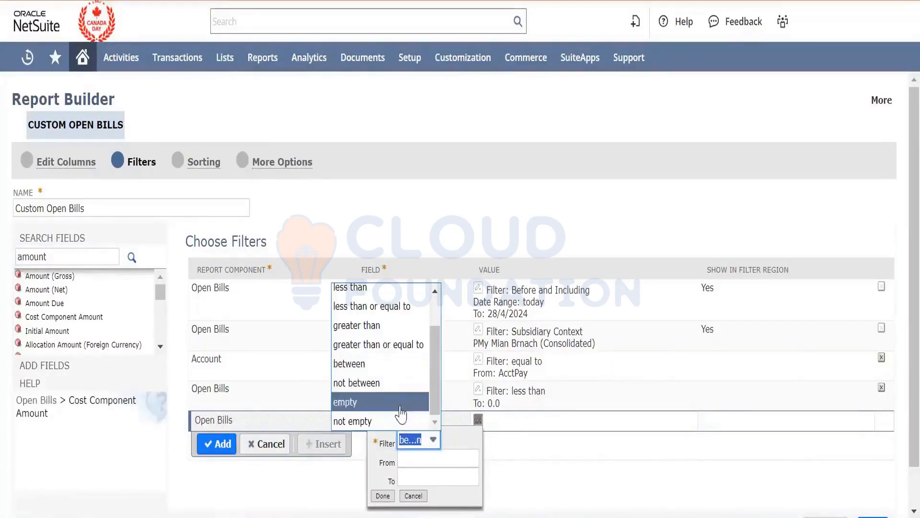
pyautogui.click(407, 288)
pyautogui.click(422, 452)
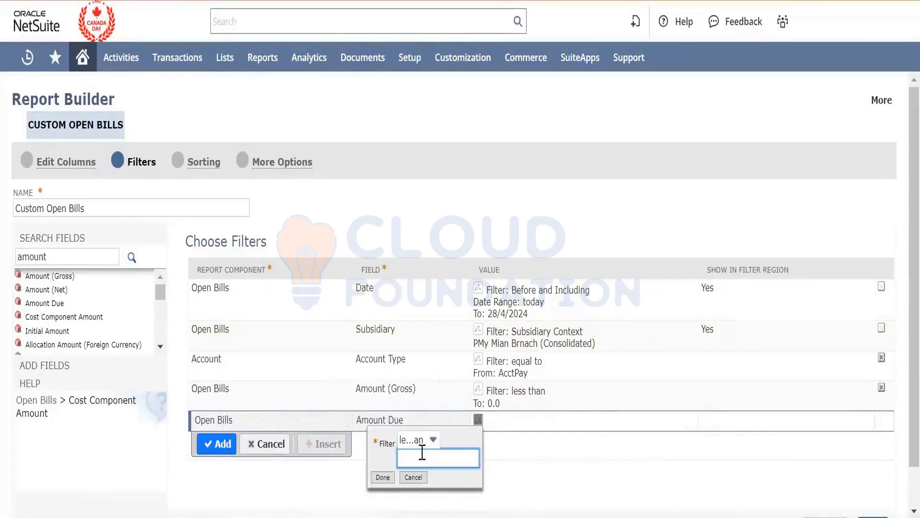
pyautogui.write('0')
pyautogui.click(382, 477)
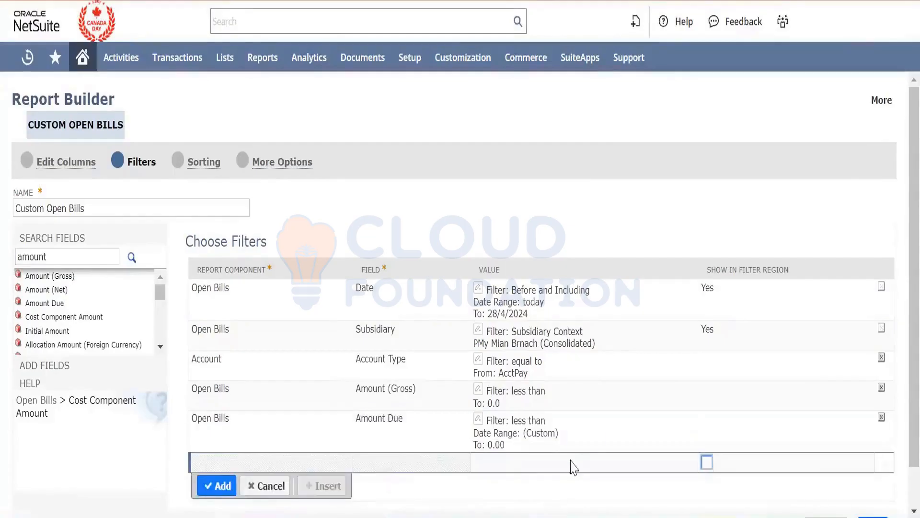
# - Preview Custom Open Bills with both amount filters and go back to the uncustomized Open Bills report
pyautogui.scroll(-1, 574, 468)
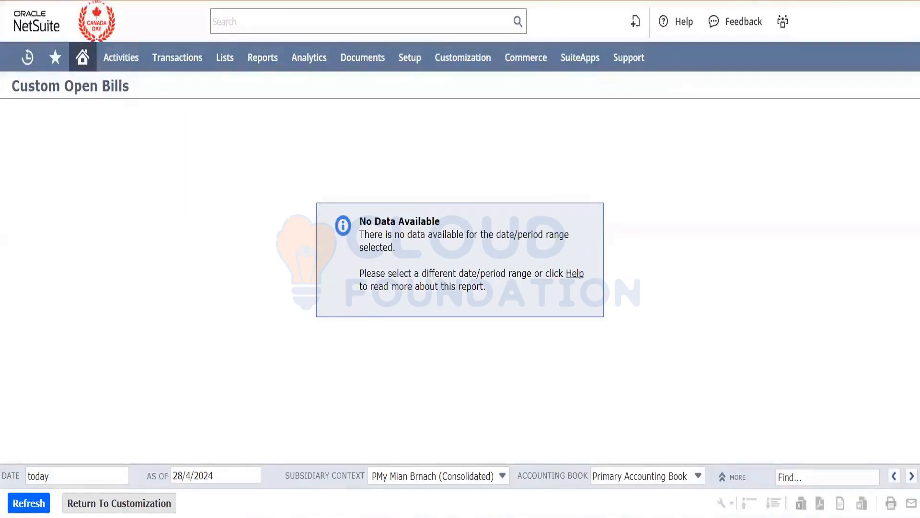
pyautogui.hotkey('alt', 'Left')
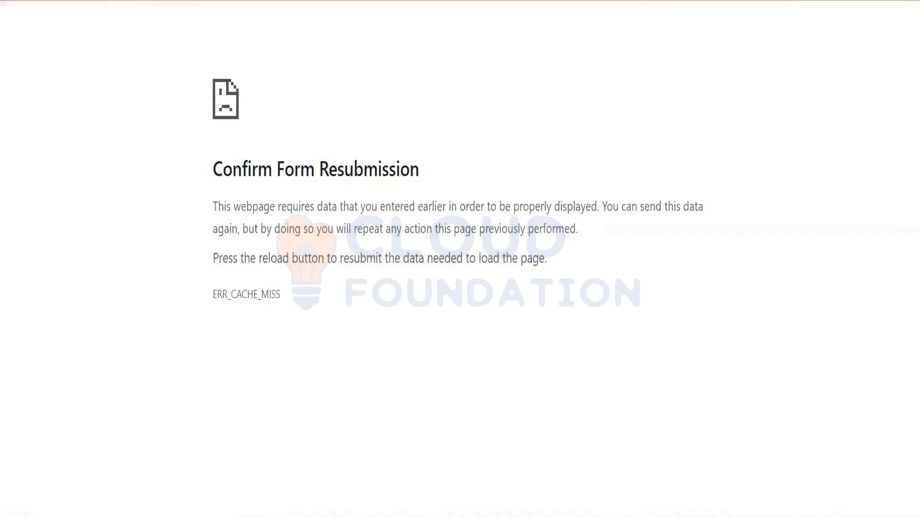
pyautogui.hotkey('alt', 'Left')
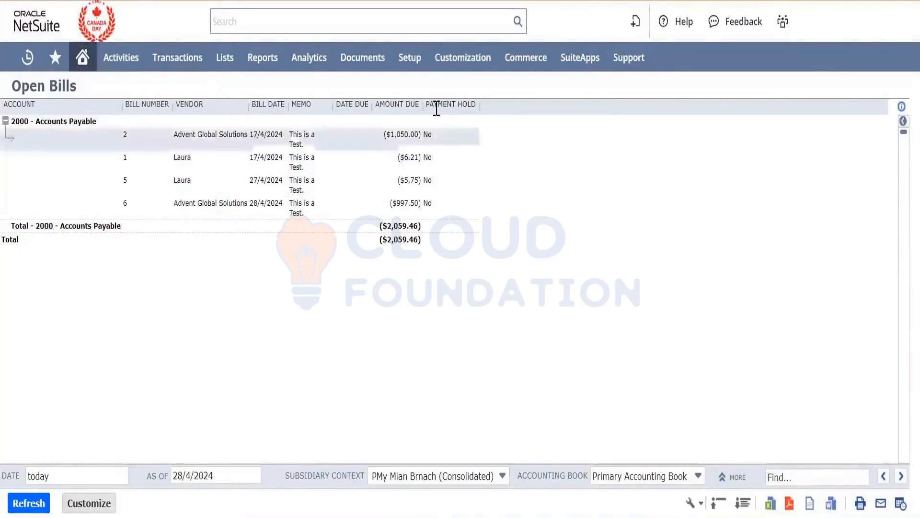
# - Browse the available report categories, including the Financial, Order Management, Projects and Purchases reports
pyautogui.moveTo(263, 58)
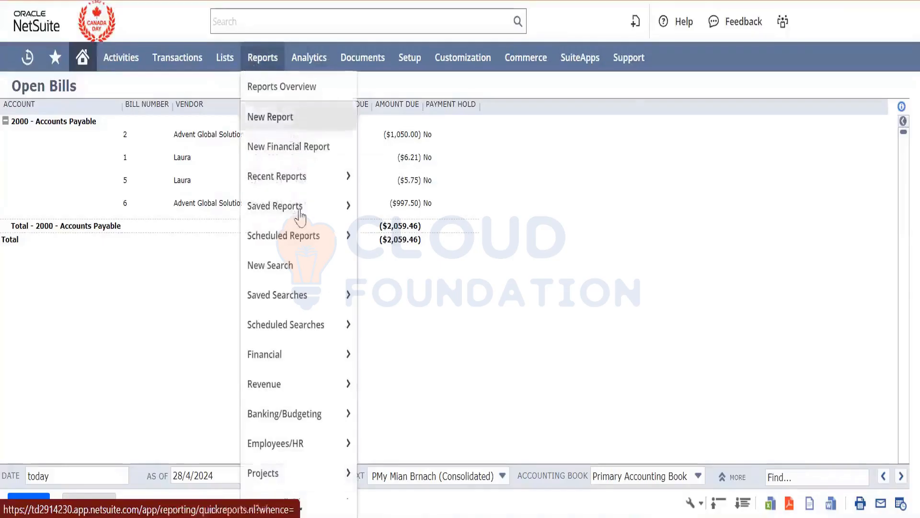
pyautogui.moveTo(318, 400)
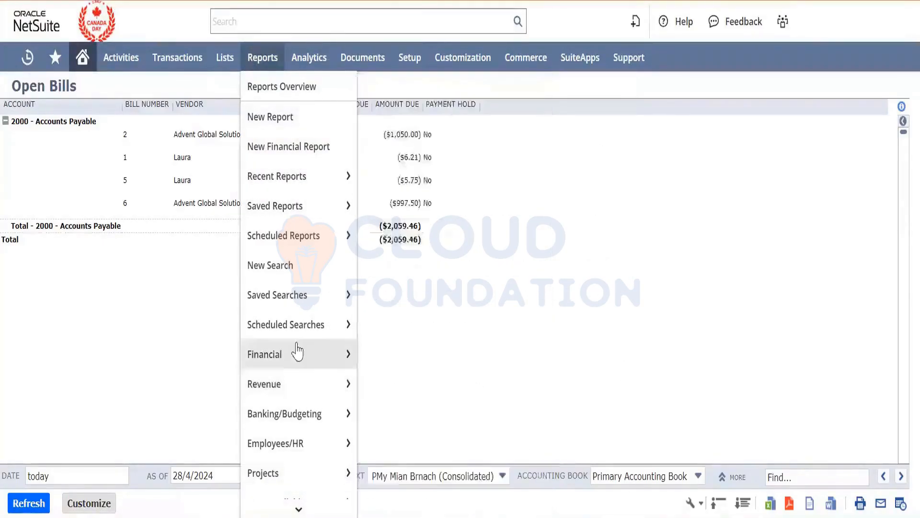
pyautogui.moveTo(294, 344)
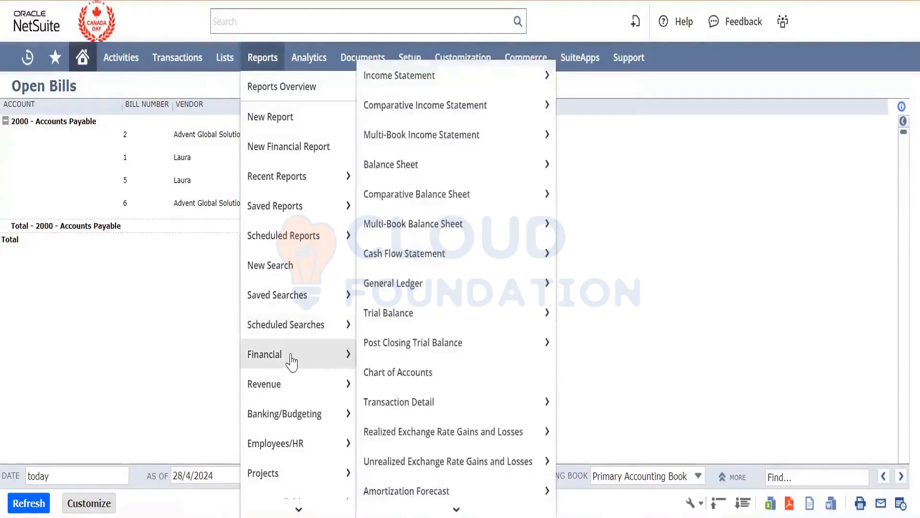
pyautogui.scroll(-6, 304, 456)
pyautogui.moveTo(303, 445)
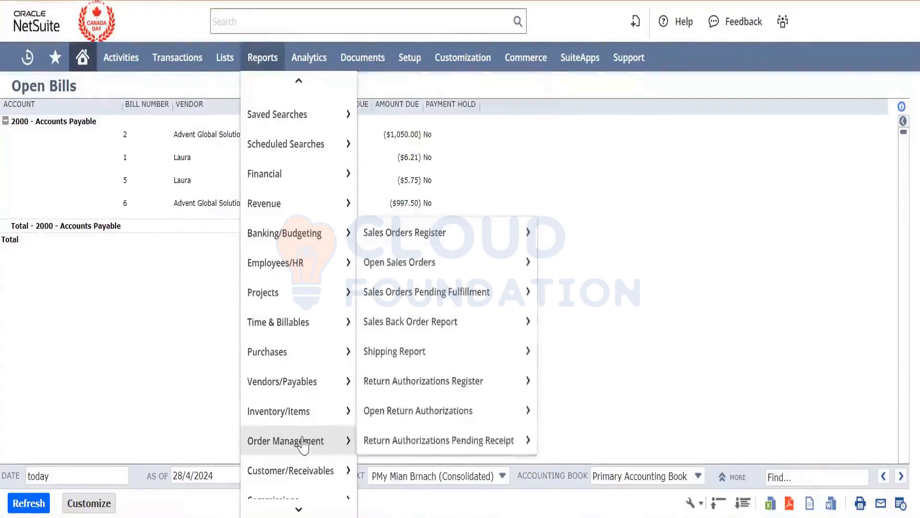
pyautogui.scroll(6, 322, 238)
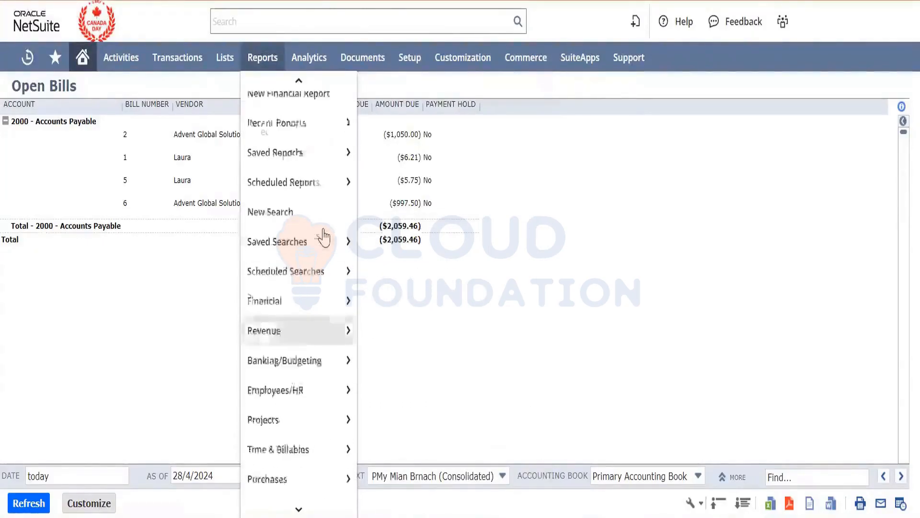
pyautogui.moveTo(324, 236)
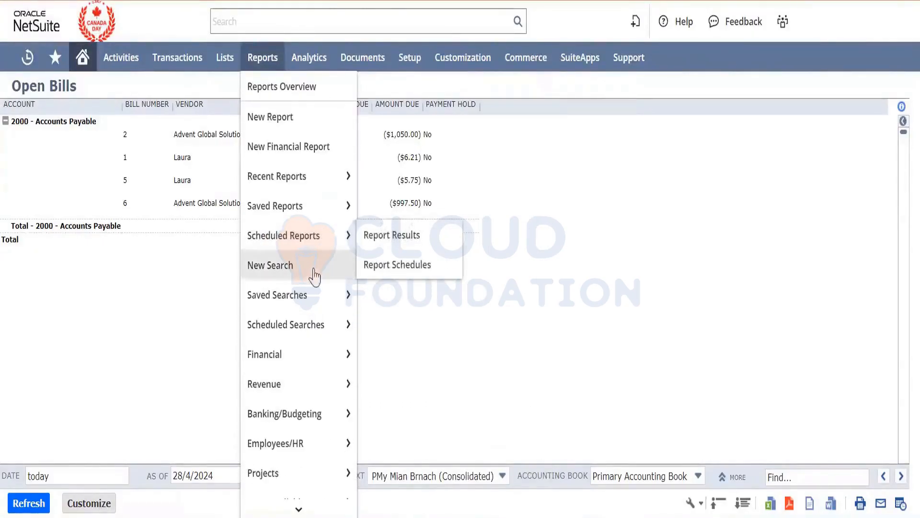
pyautogui.moveTo(319, 330)
pyautogui.scroll(-1, 319, 330)
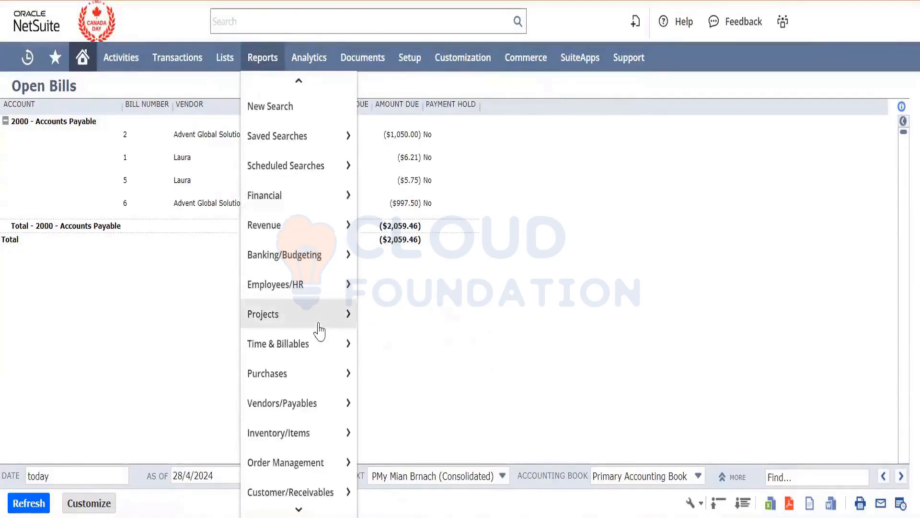
pyautogui.moveTo(318, 331)
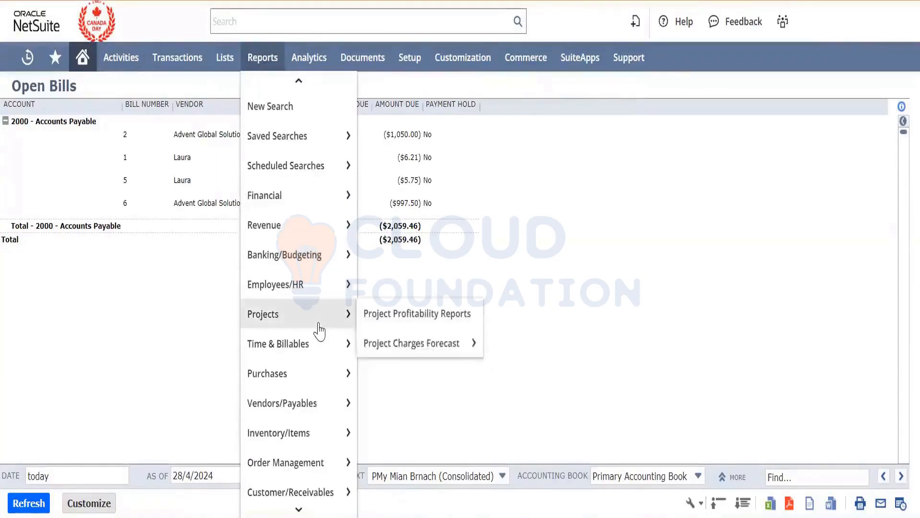
pyautogui.scroll(-4, 319, 331)
pyautogui.moveTo(314, 249)
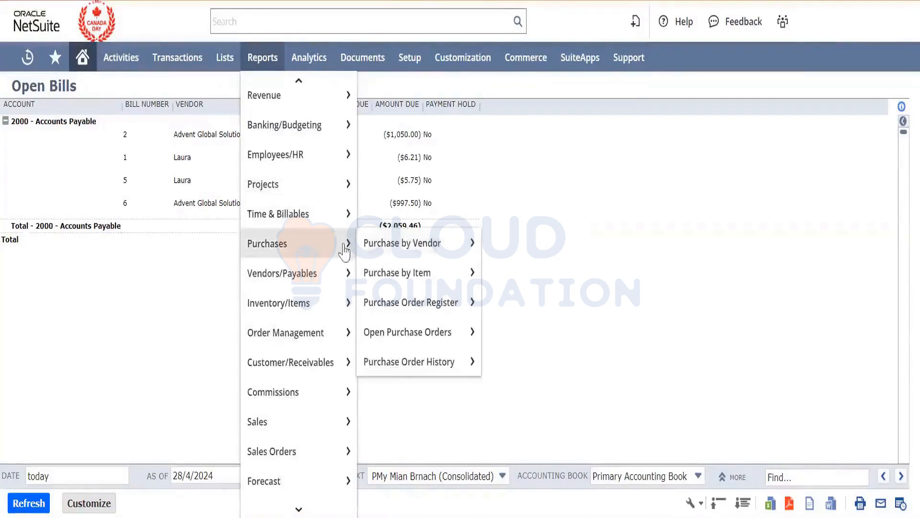
pyautogui.moveTo(412, 277)
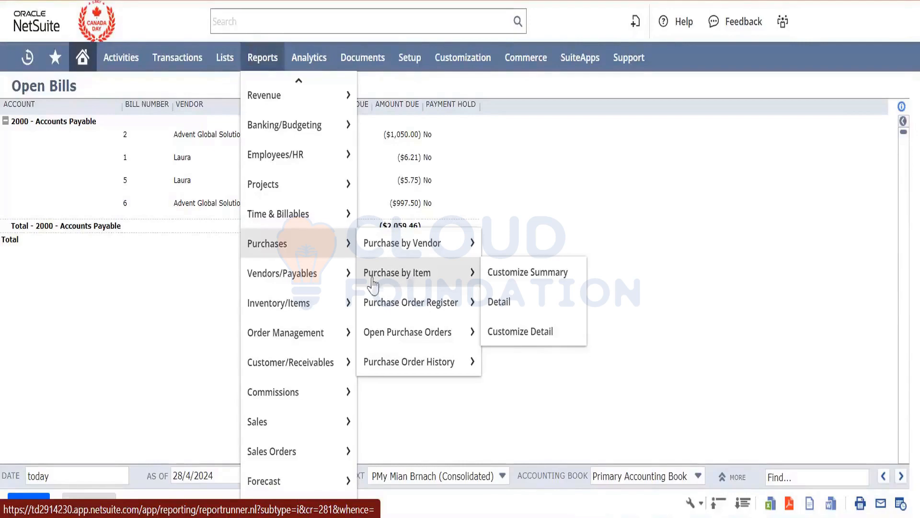
pyautogui.moveTo(333, 282)
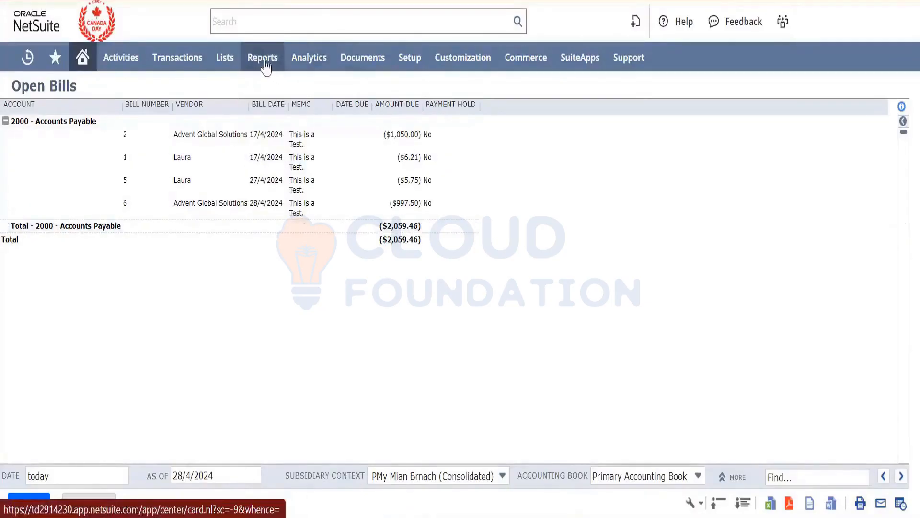
# - Open the Reports overview page and check the Financial report links, leaving the group collapsed
pyautogui.moveTo(266, 67)
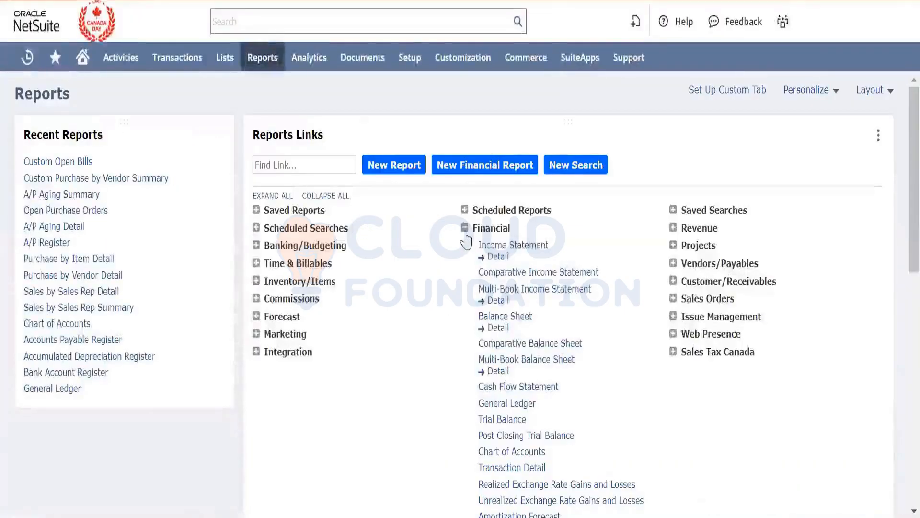
pyautogui.click(464, 228)
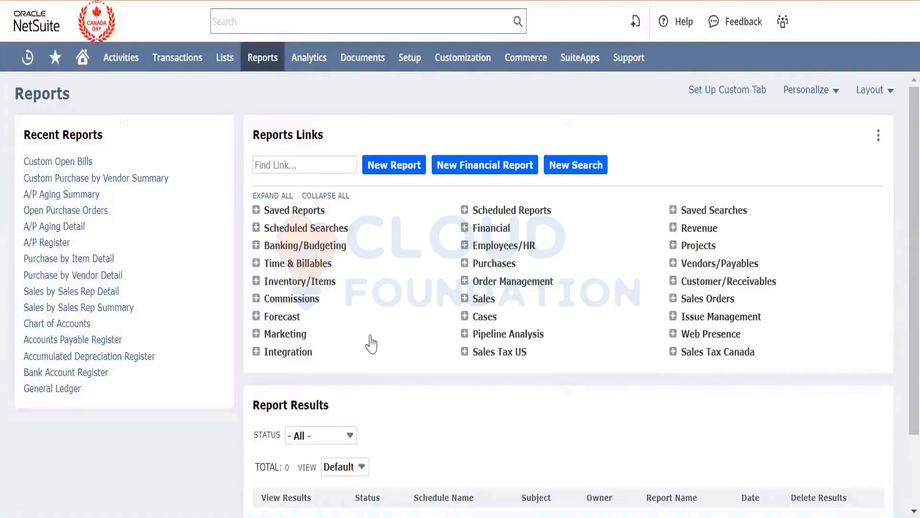
pyautogui.click(263, 63)
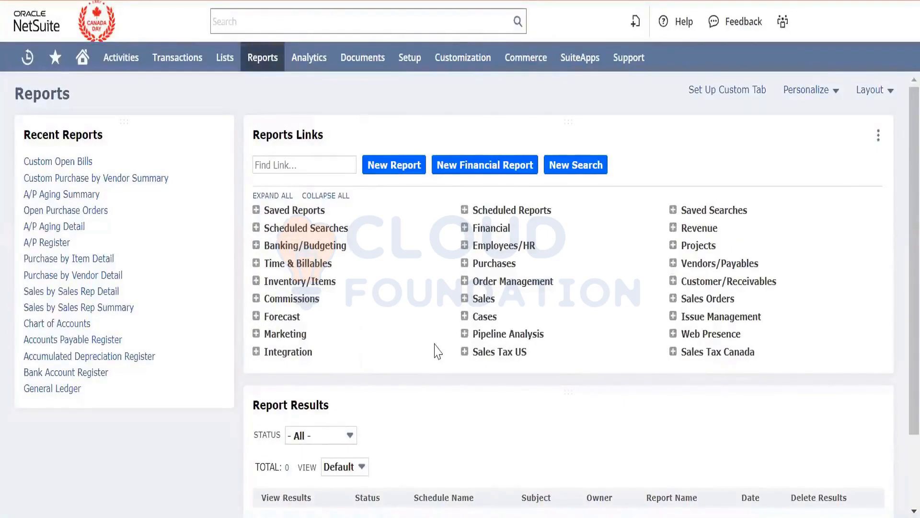
# - Expand the Purchases and Vendors/Payables report links, examine the reports they offer, and collapse both groups again
pyautogui.click(673, 282)
pyautogui.click(673, 282)
pyautogui.click(465, 264)
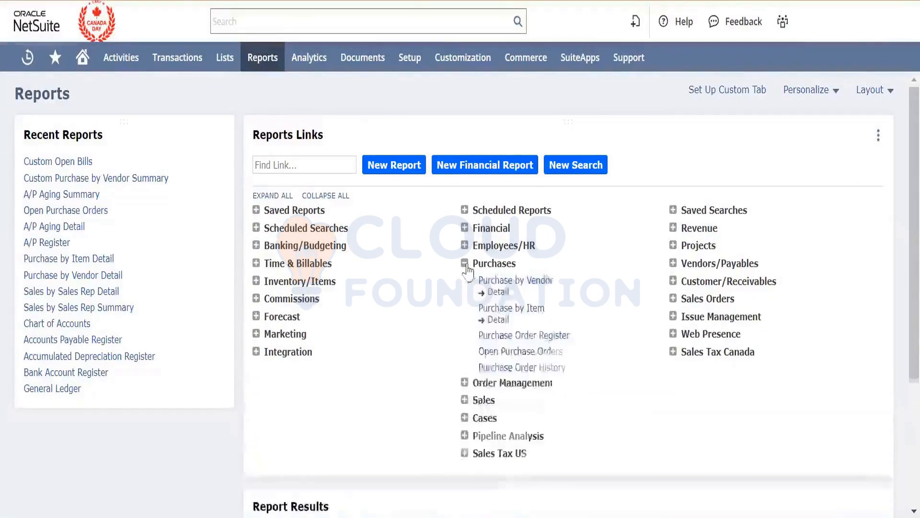
pyautogui.click(673, 264)
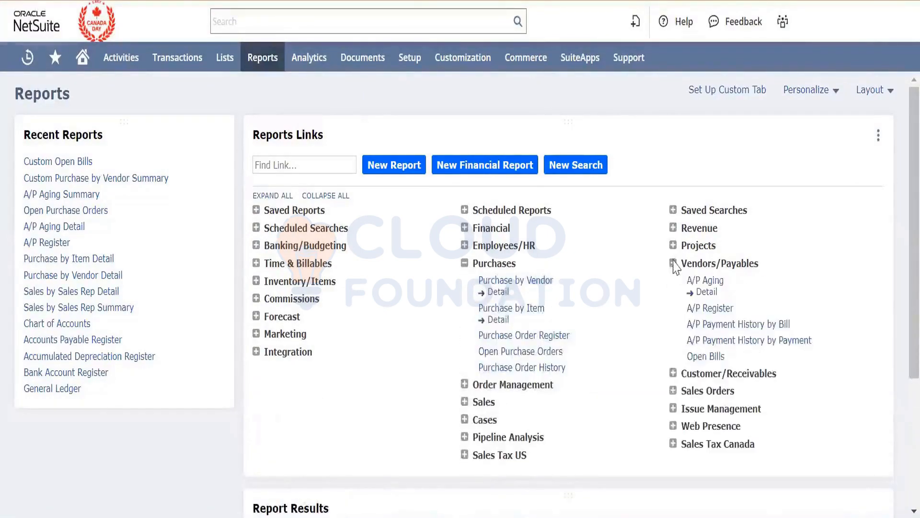
pyautogui.scroll(-2, 615, 391)
pyautogui.scroll(-1, 615, 390)
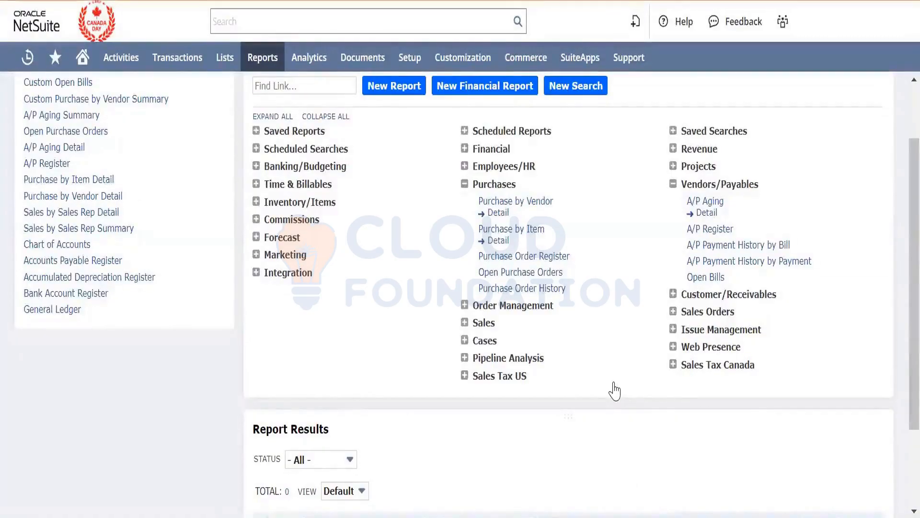
pyautogui.scroll(2, 614, 391)
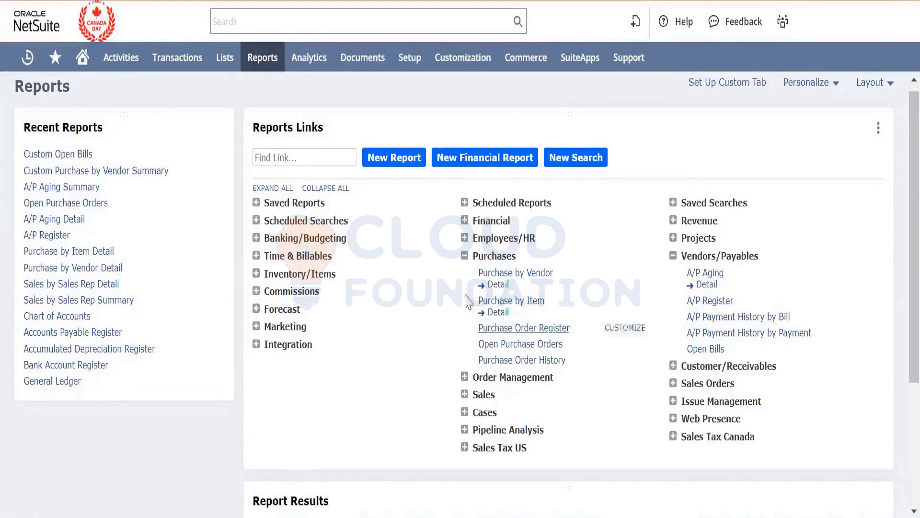
pyautogui.click(464, 257)
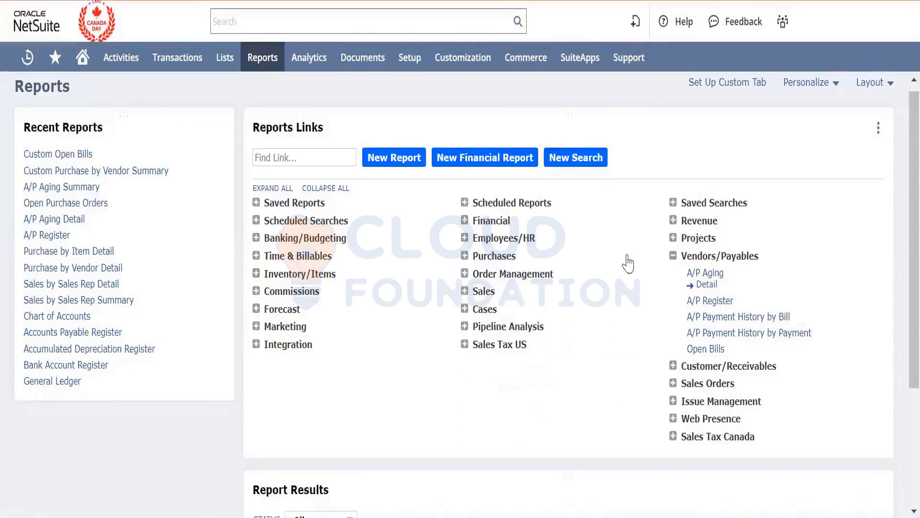
pyautogui.click(673, 256)
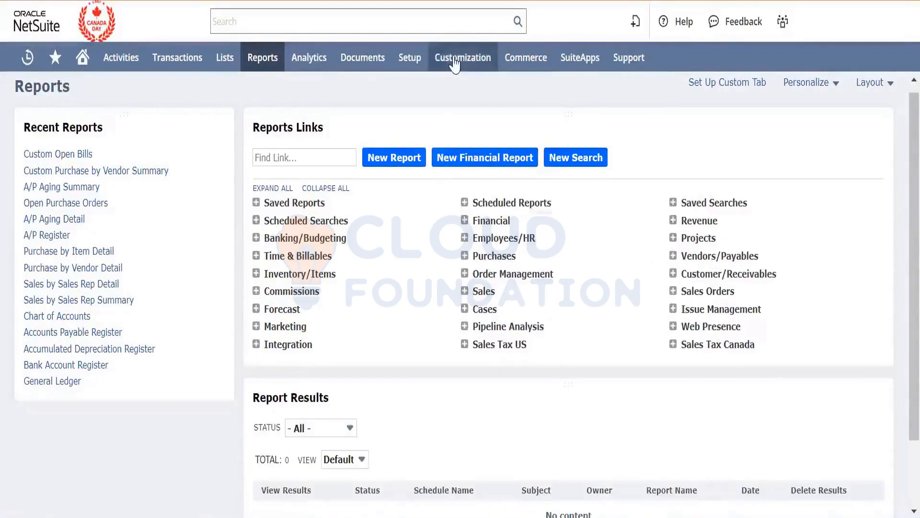
# - Open the Issue Statuses setup page for issues in a new browser tab
pyautogui.moveTo(453, 64)
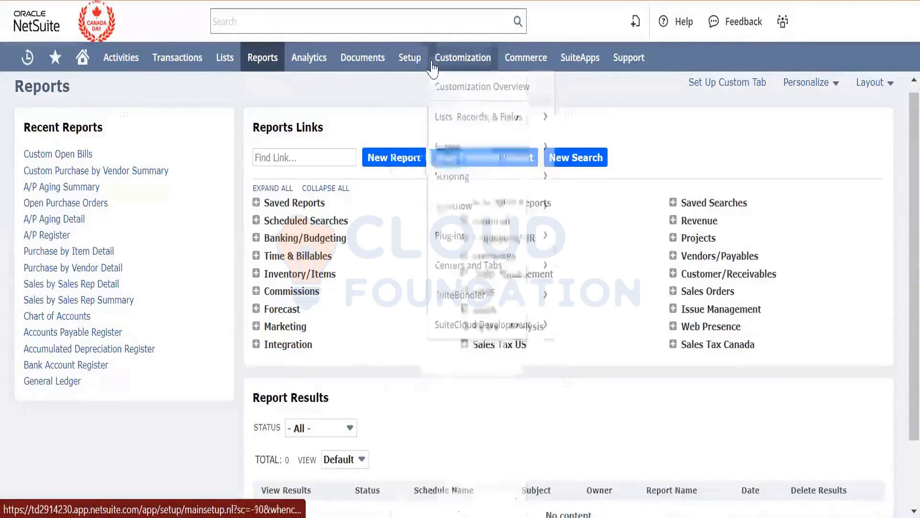
pyautogui.moveTo(410, 59)
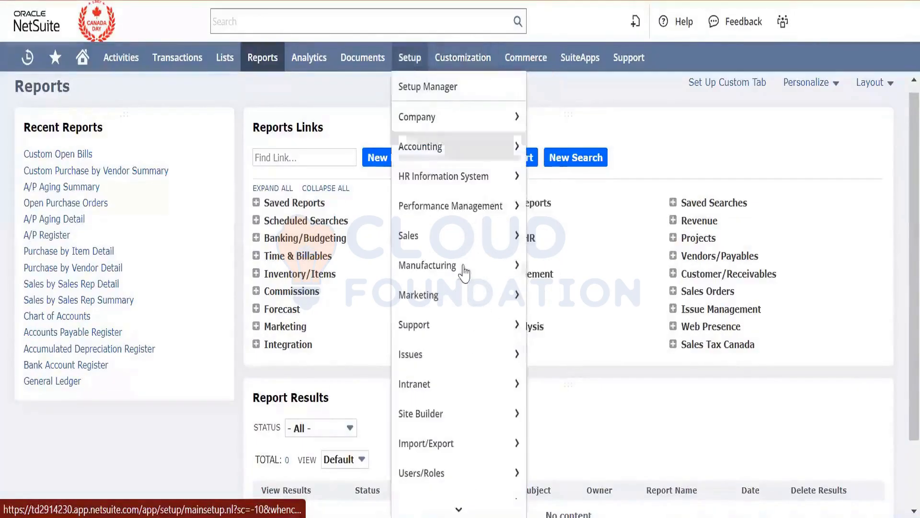
pyautogui.moveTo(464, 294)
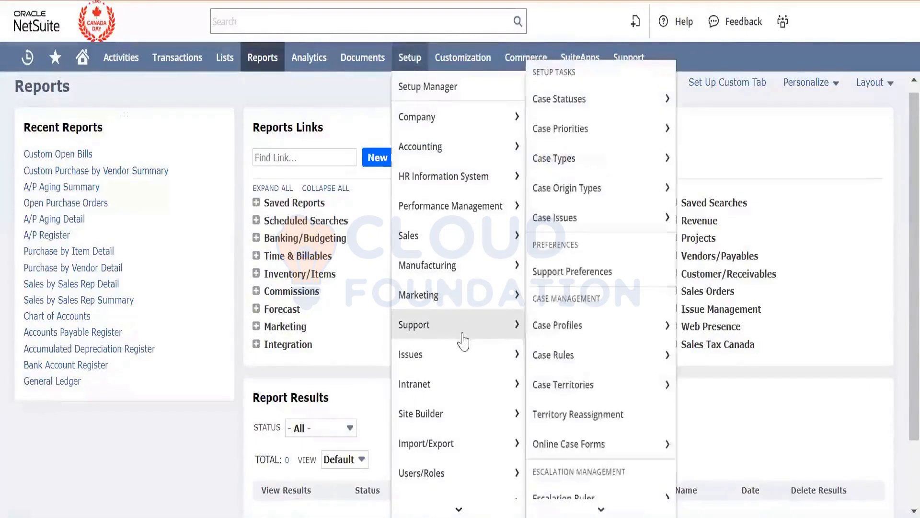
pyautogui.moveTo(465, 356)
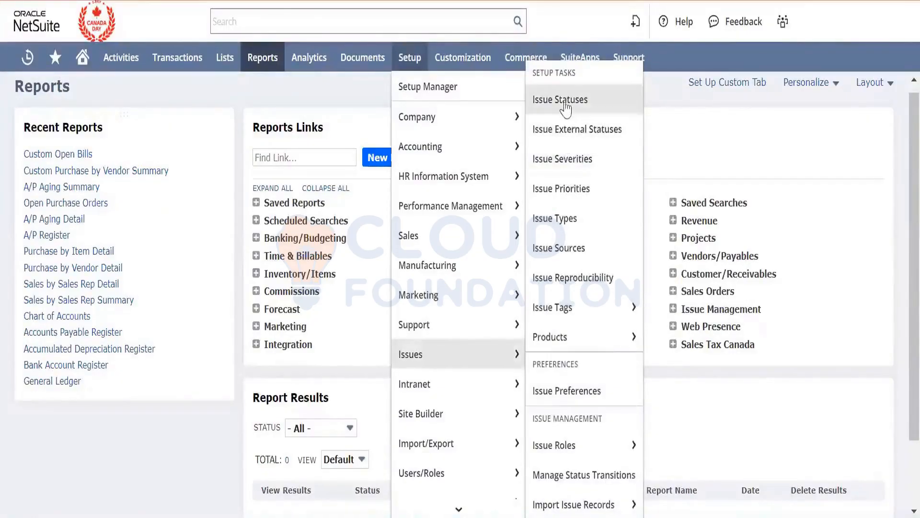
pyautogui.rightClick(582, 109)
pyautogui.click(587, 123)
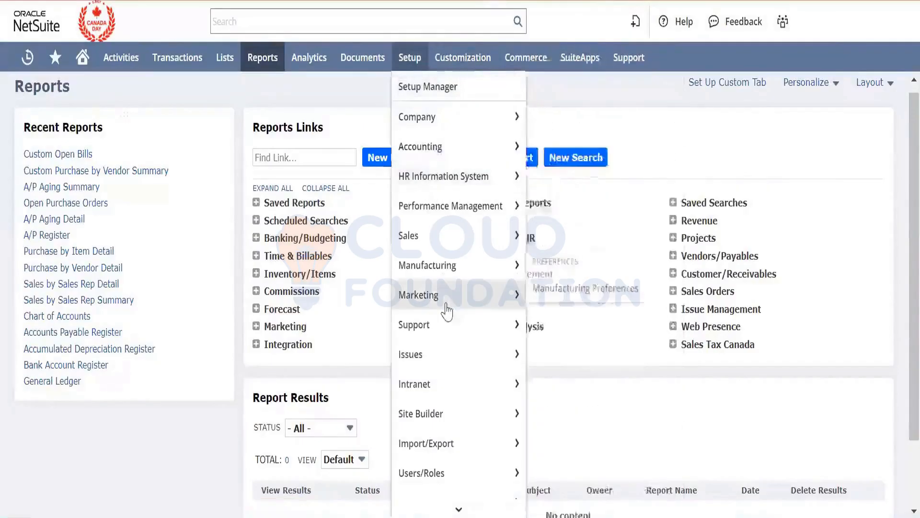
# - Open the support setup lists for Case Priorities and Case Types in separate new browser tabs
pyautogui.moveTo(450, 330)
pyautogui.moveTo(592, 165)
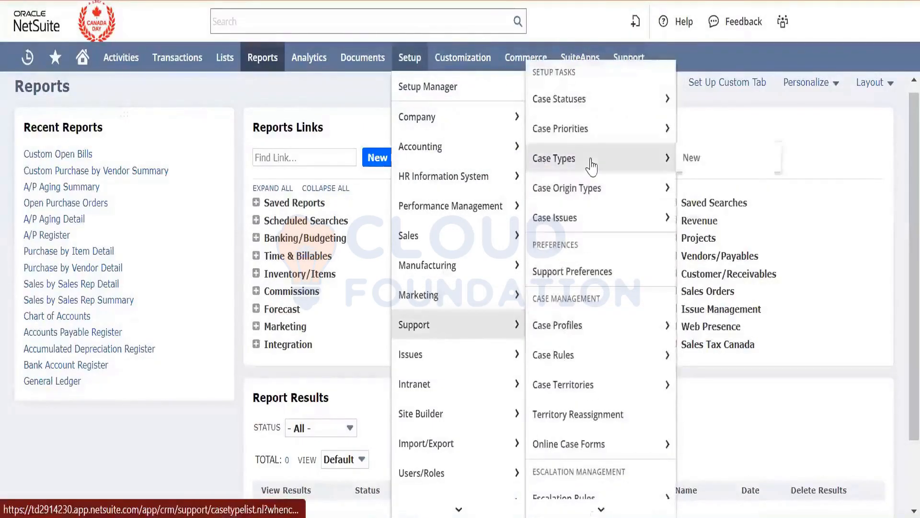
pyautogui.moveTo(592, 144)
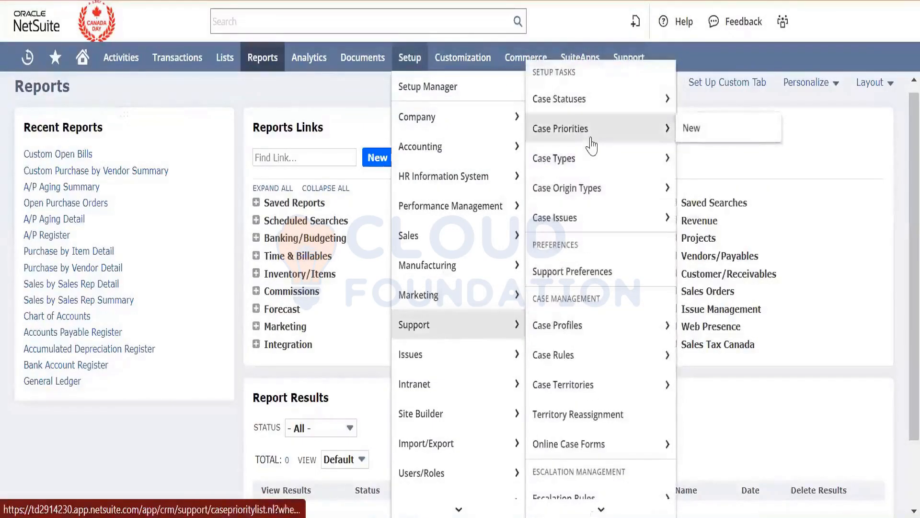
pyautogui.rightClick(591, 139)
pyautogui.click(608, 159)
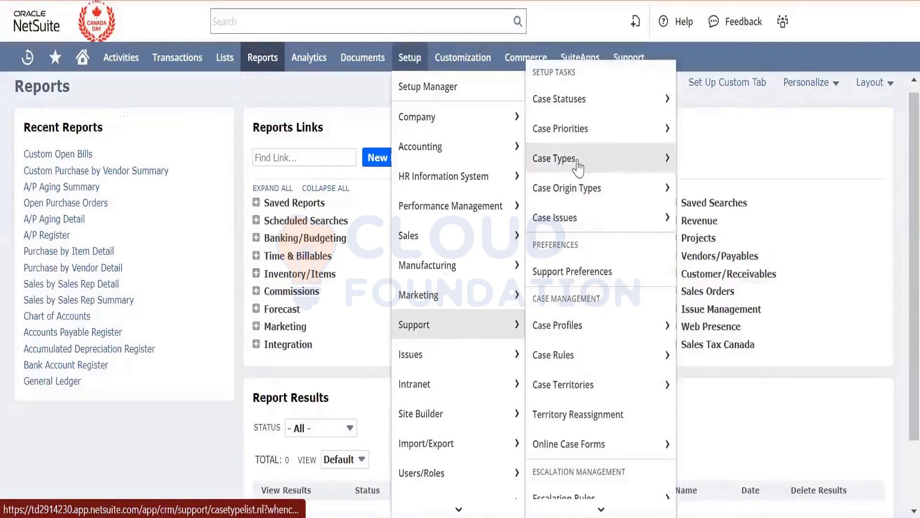
pyautogui.rightClick(578, 160)
pyautogui.click(605, 181)
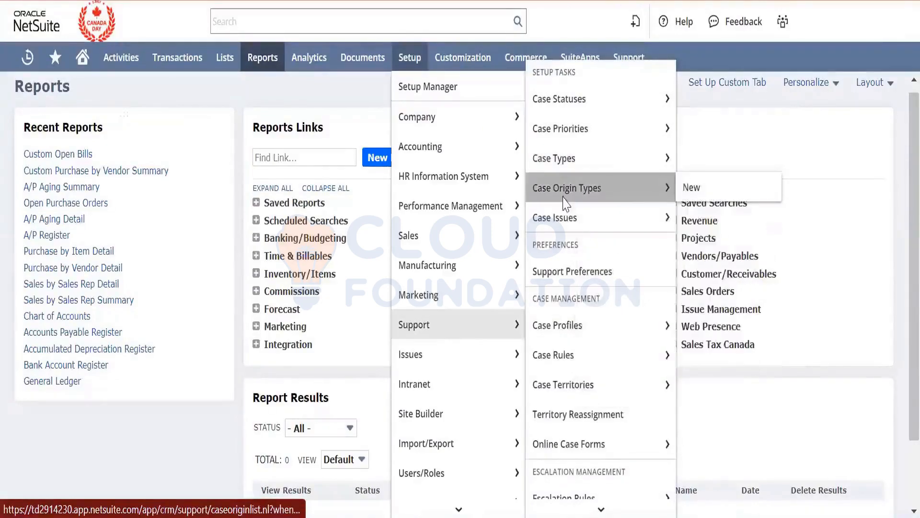
# - Open the Case Origin Types and Case Issues setup lists in separate new browser tabs
pyautogui.rightClick(564, 197)
pyautogui.click(582, 218)
pyautogui.rightClick(568, 222)
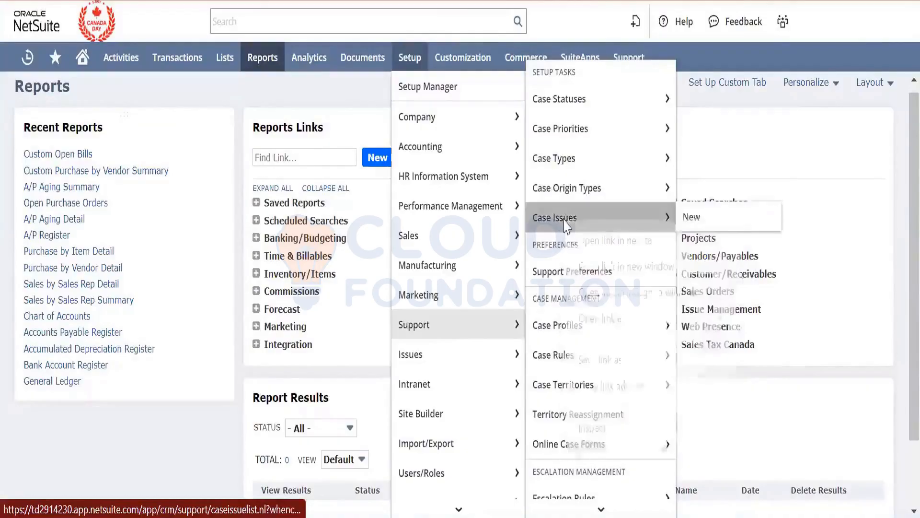
pyautogui.click(582, 243)
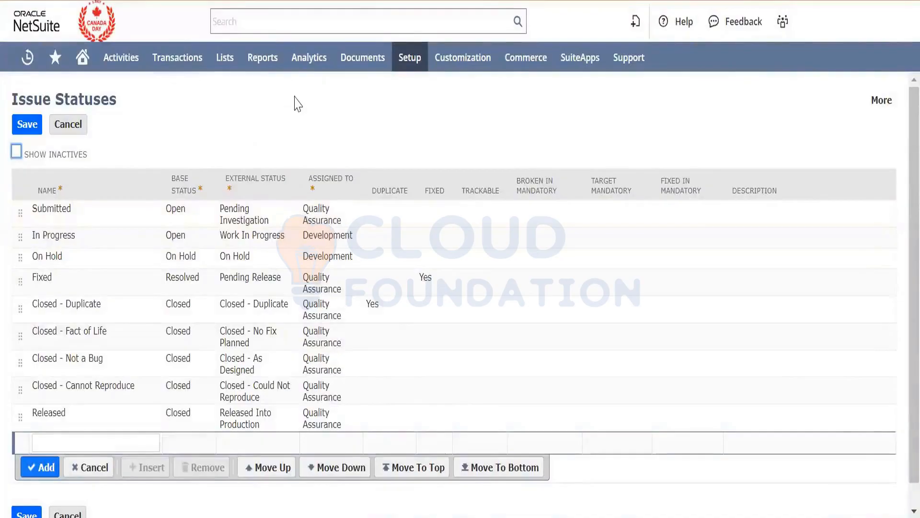
# - Open a new support case form in a new browser tab and switch to it
pyautogui.moveTo(203, 67)
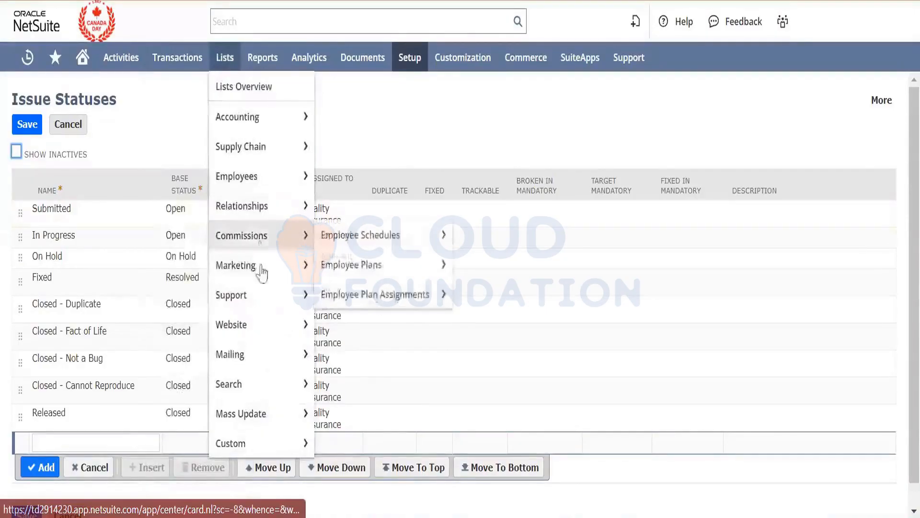
pyautogui.moveTo(264, 294)
pyautogui.moveTo(359, 297)
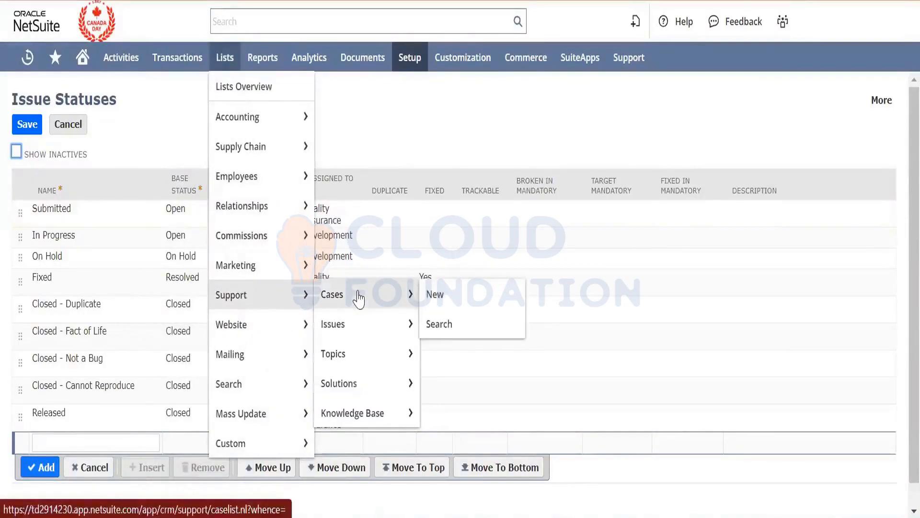
pyautogui.rightClick(461, 295)
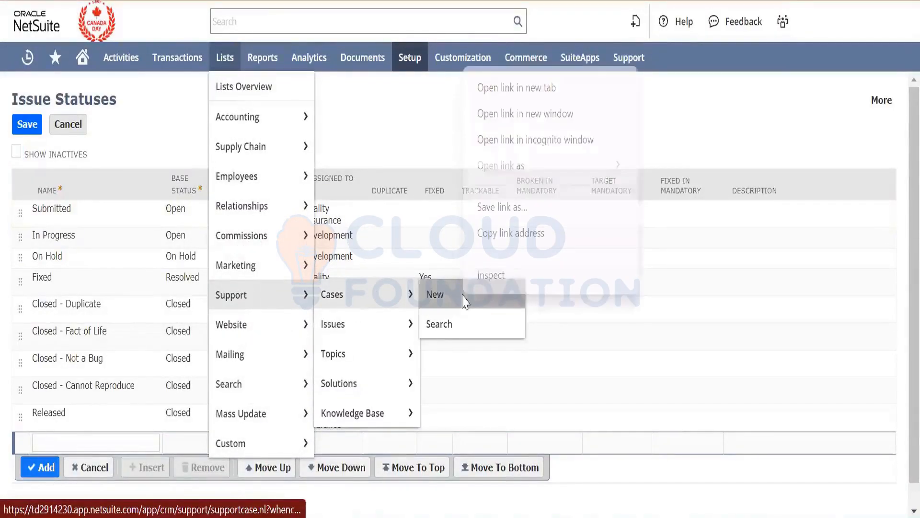
pyautogui.click(493, 89)
pyautogui.moveTo(463, 57)
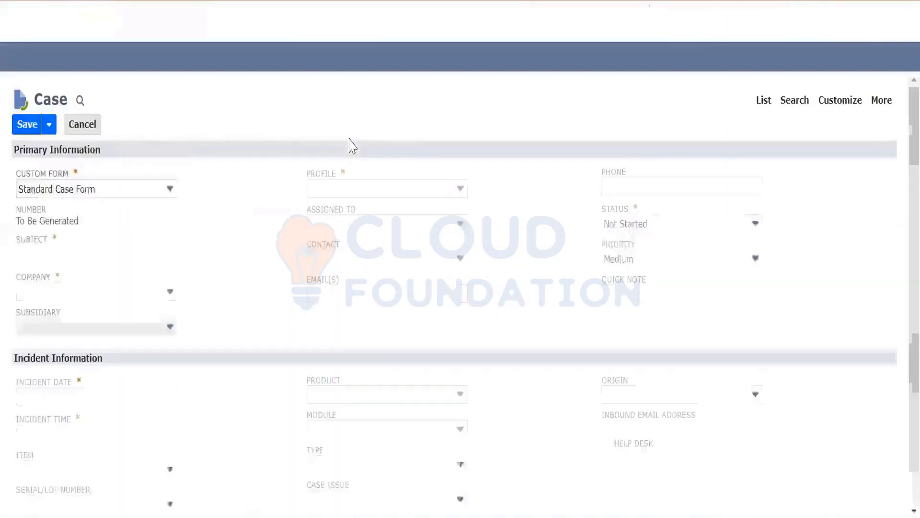
# - Examine the new case form's primary information fields, the Company choices and the Communication section
pyautogui.click(274, 233)
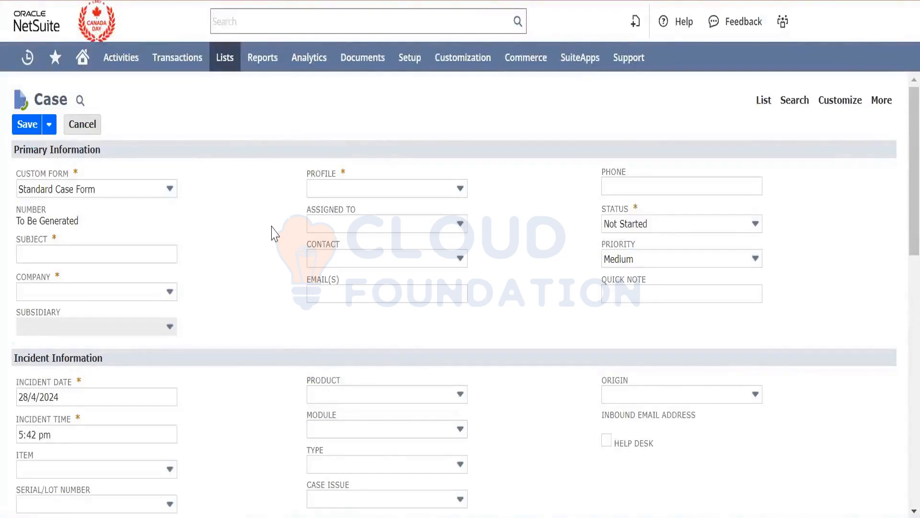
pyautogui.scroll(-1, 274, 234)
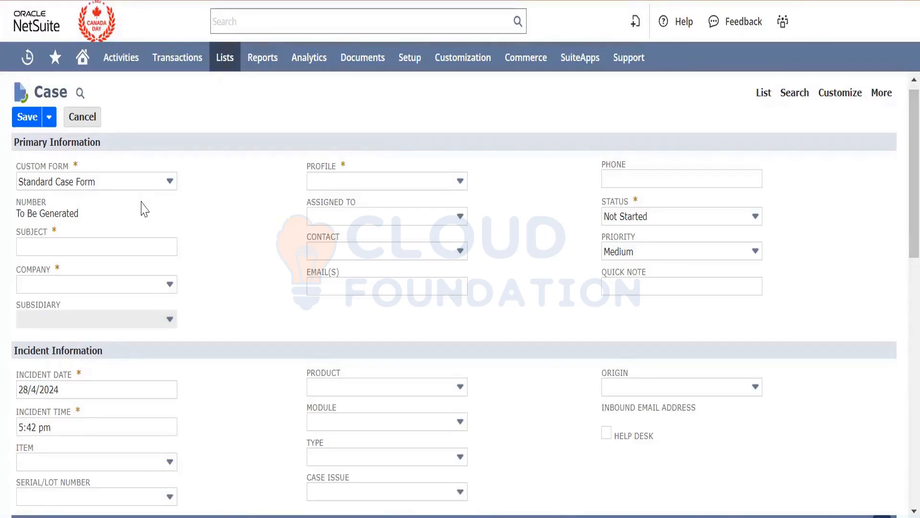
pyautogui.click(150, 245)
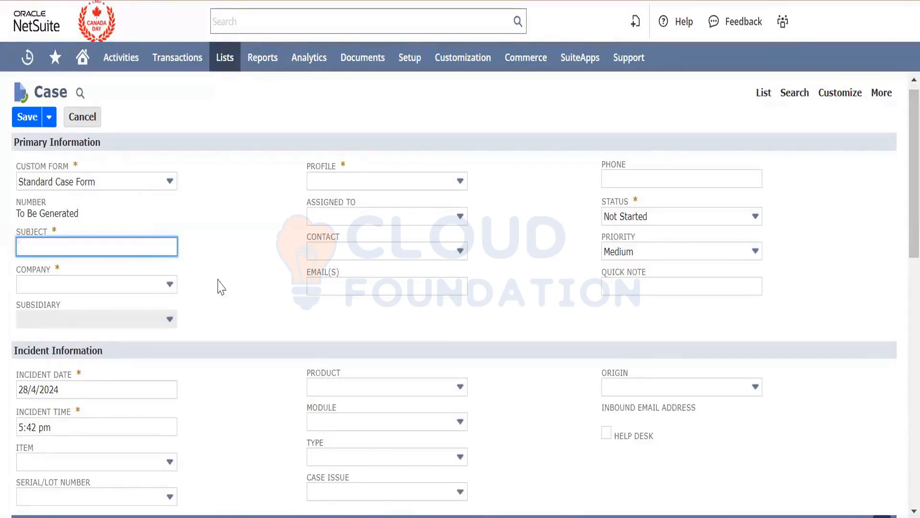
pyautogui.scroll(-1, 297, 209)
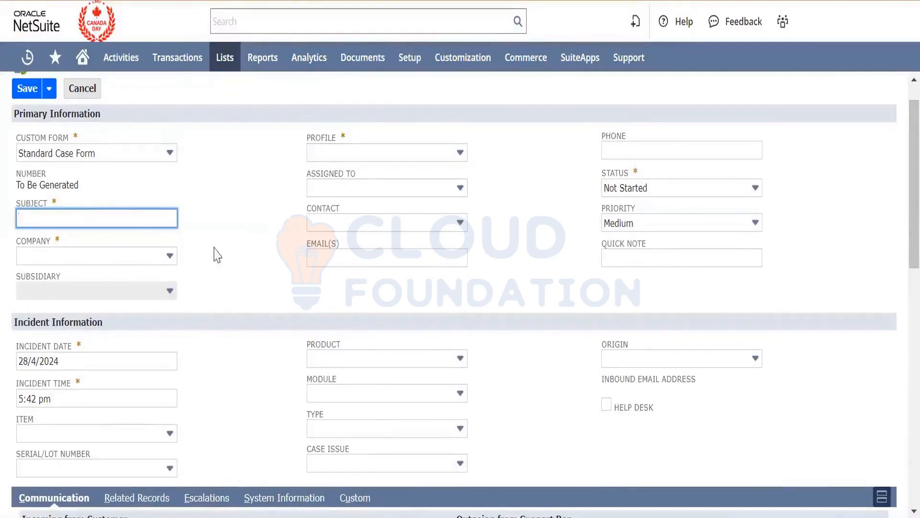
pyautogui.click(166, 259)
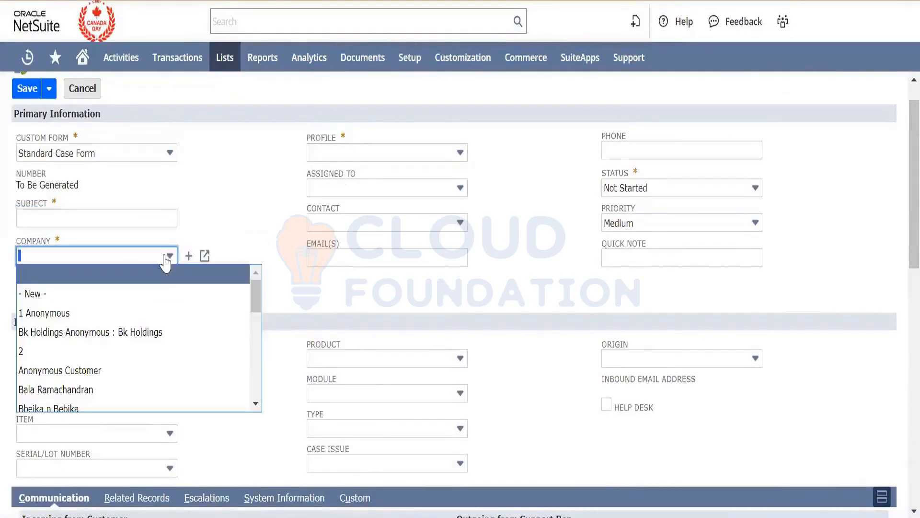
pyautogui.click(257, 213)
pyautogui.scroll(-3, 257, 216)
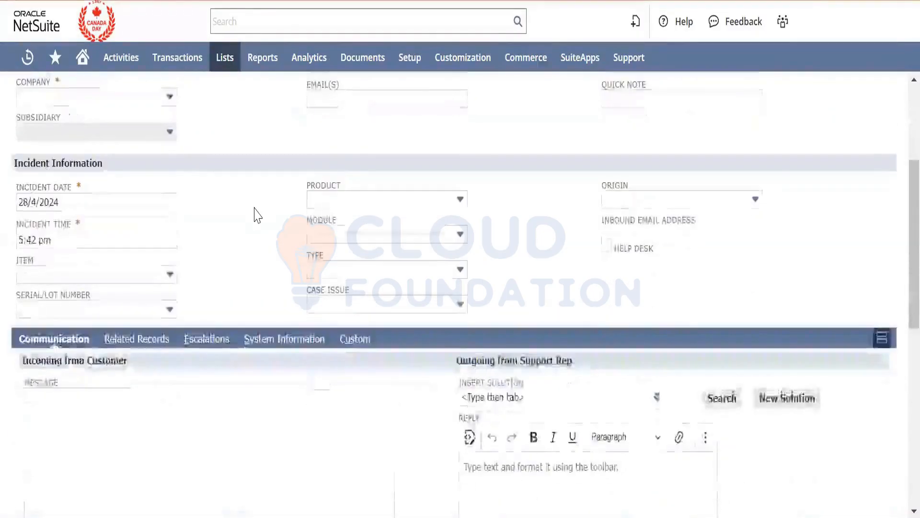
pyautogui.scroll(-1, 256, 215)
pyautogui.scroll(1, 257, 215)
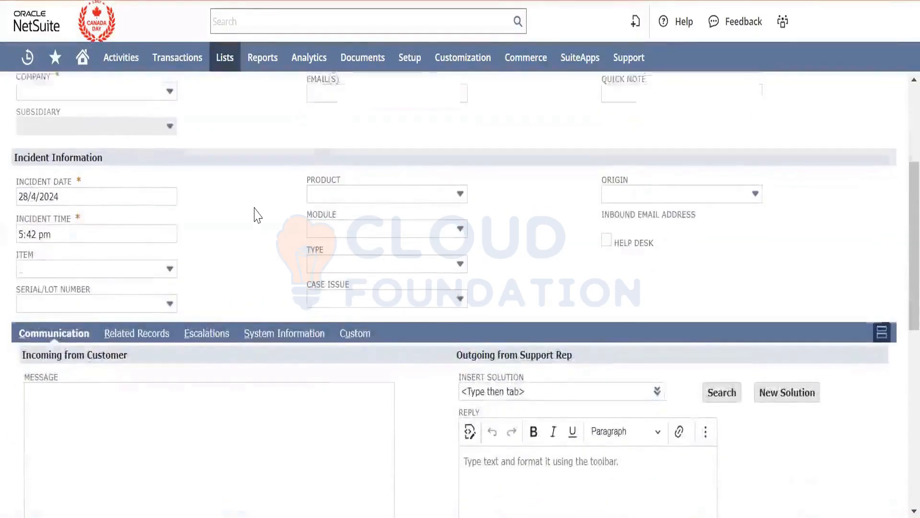
pyautogui.scroll(3, 257, 215)
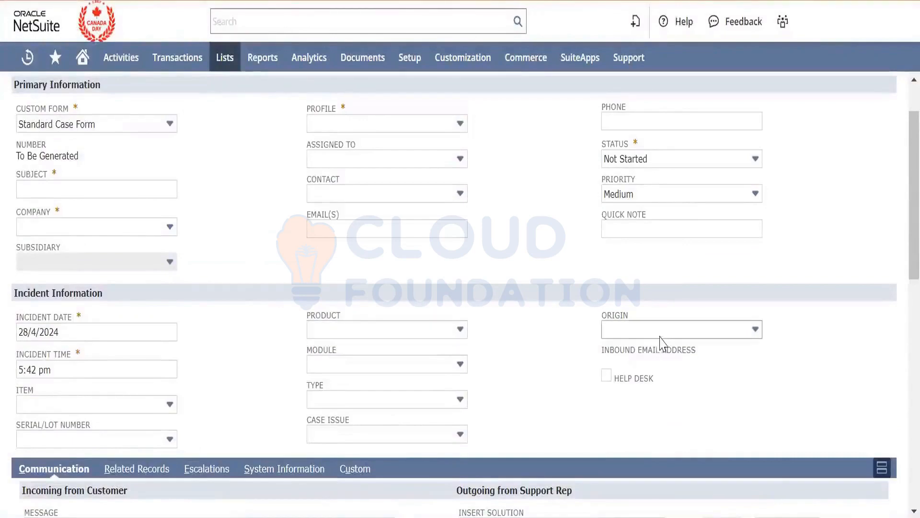
# - Review the available choices for Origin, Product, Module, Type and Case Issue in the case's incident information
pyautogui.click(618, 330)
pyautogui.click(405, 330)
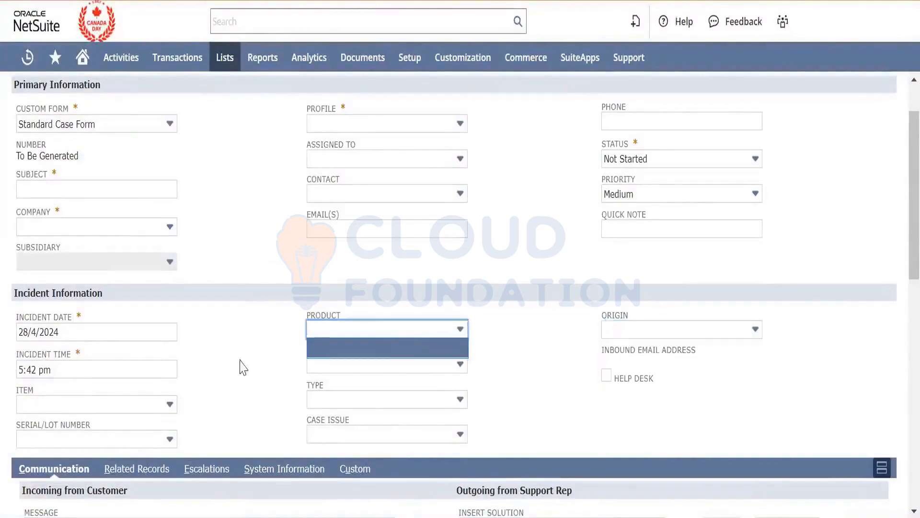
pyautogui.click(344, 365)
pyautogui.click(345, 403)
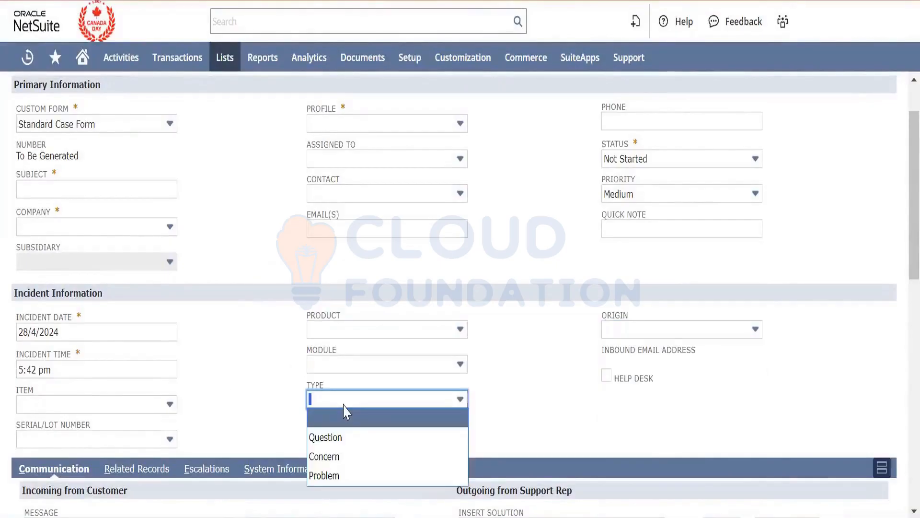
pyautogui.click(242, 400)
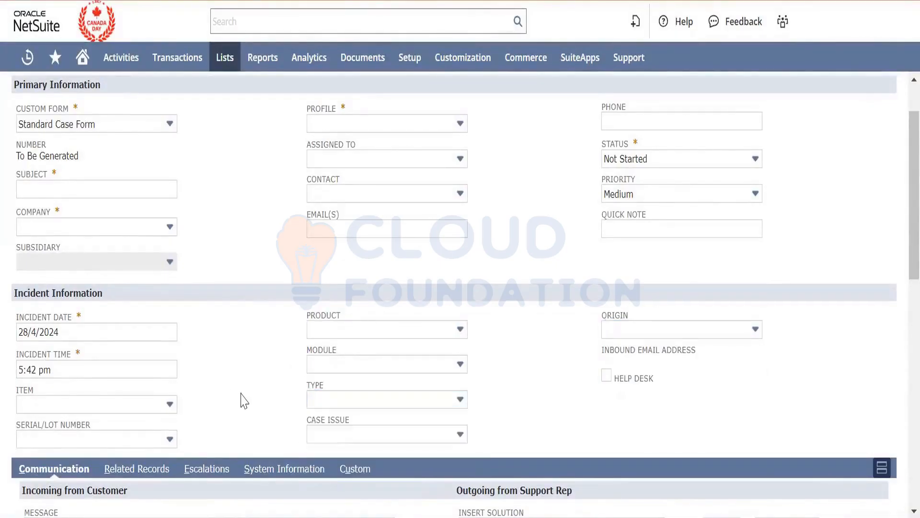
pyautogui.click(338, 436)
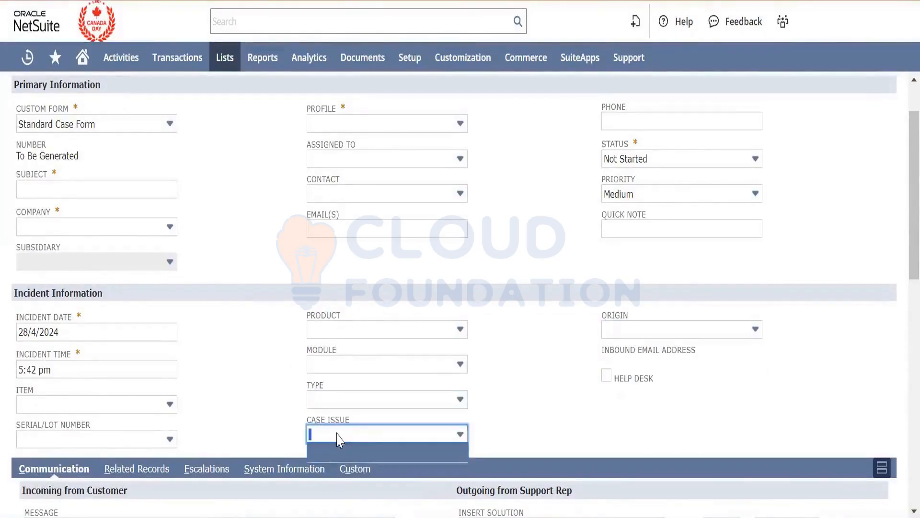
pyautogui.click(255, 397)
pyautogui.moveTo(422, 68)
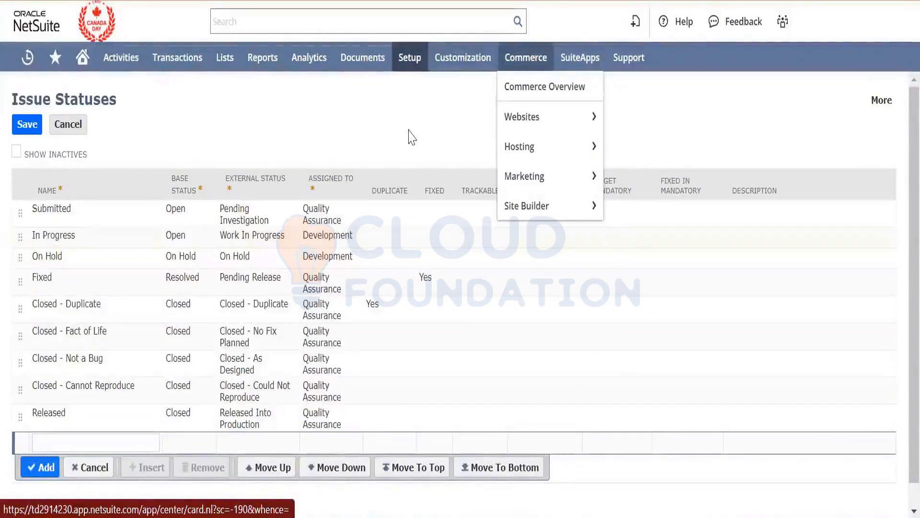
pyautogui.moveTo(203, 72)
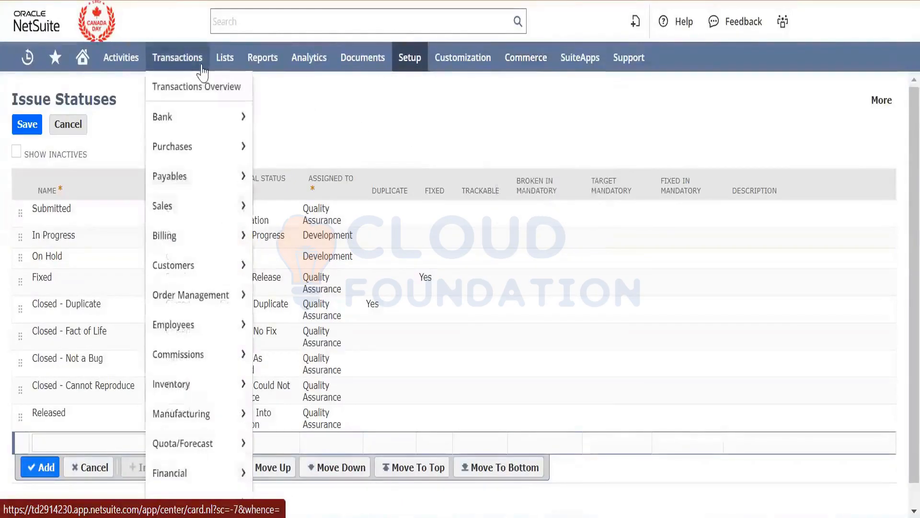
pyautogui.moveTo(224, 60)
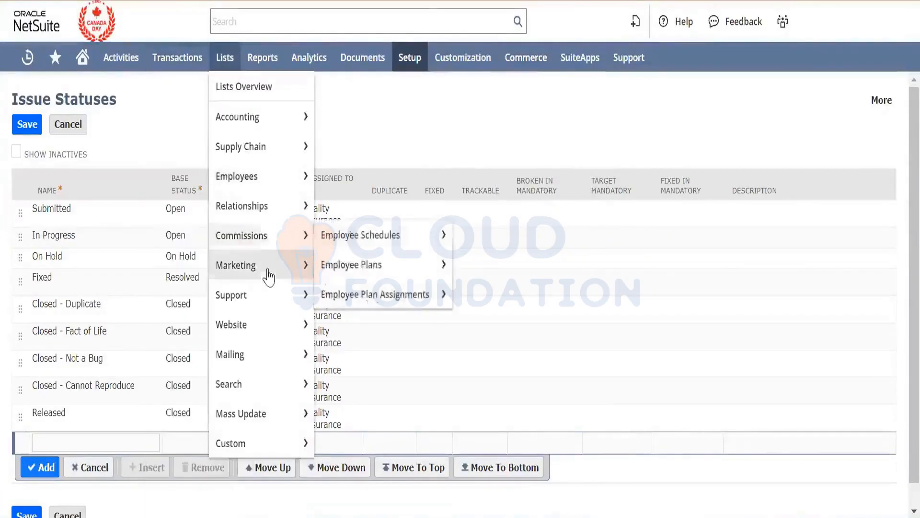
pyautogui.moveTo(274, 298)
pyautogui.moveTo(343, 294)
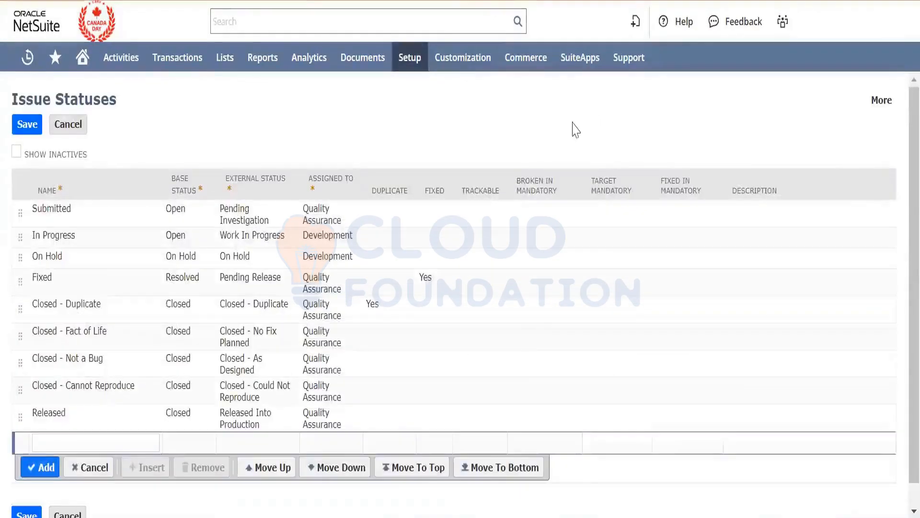
# - Open the Online Case Forms list from the support setup in a new browser tab and switch to it
pyautogui.moveTo(418, 65)
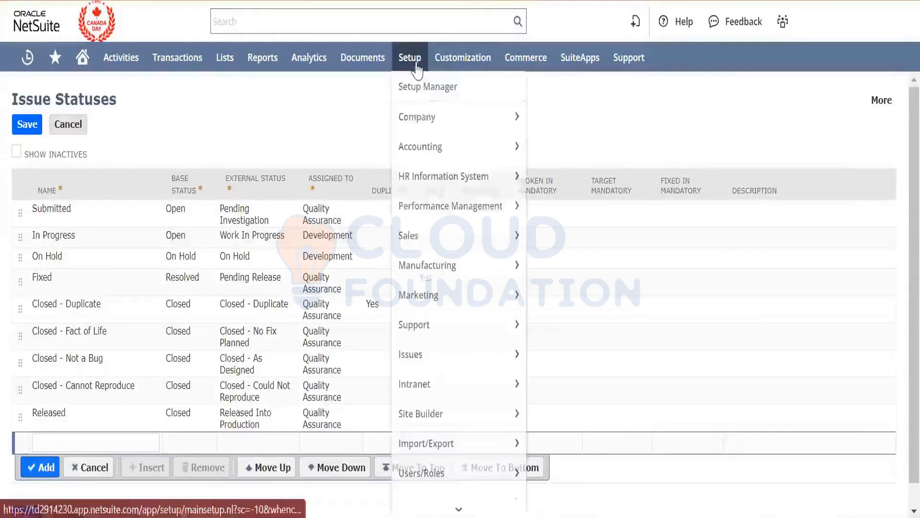
pyautogui.moveTo(451, 335)
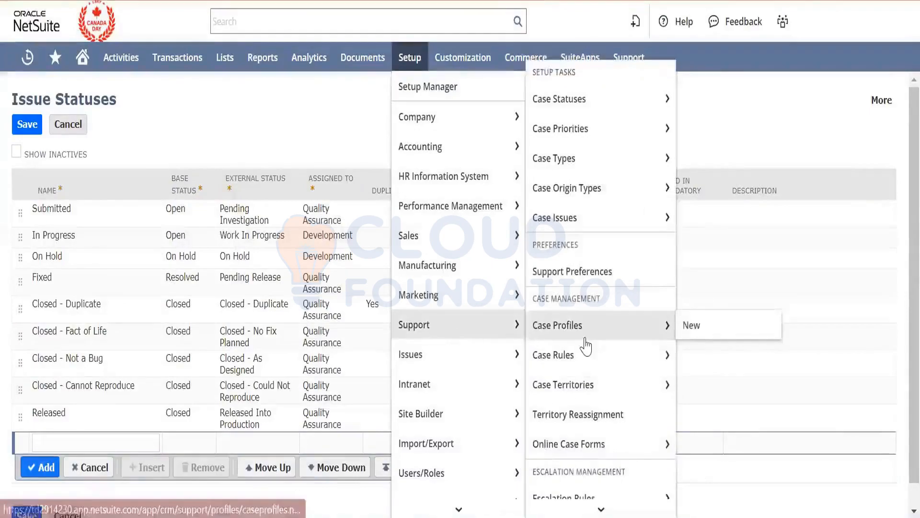
pyautogui.scroll(-1, 586, 338)
pyautogui.moveTo(586, 338)
pyautogui.scroll(1, 586, 335)
pyautogui.scroll(-1, 585, 328)
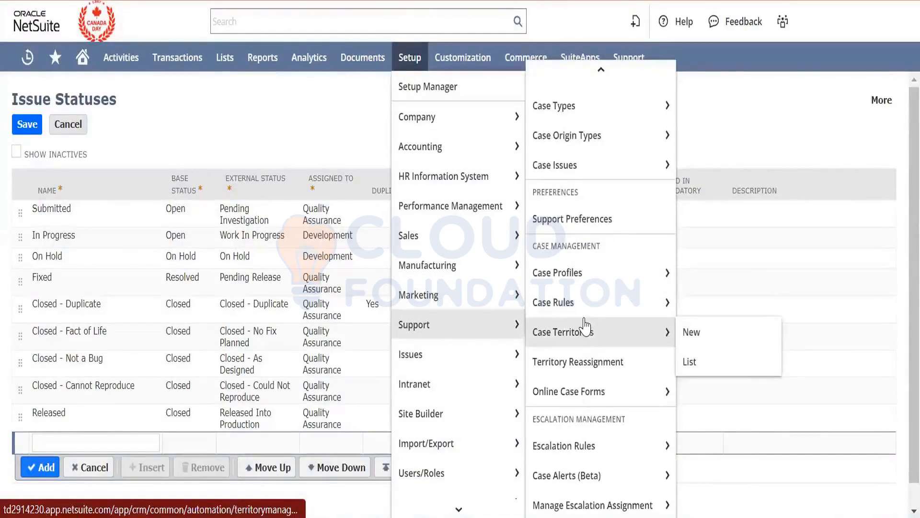
pyautogui.rightClick(594, 391)
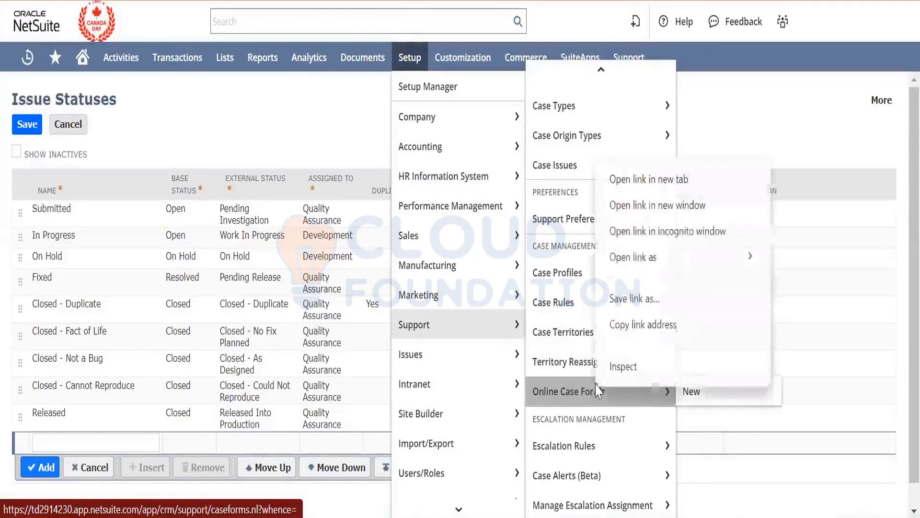
pyautogui.click(652, 118)
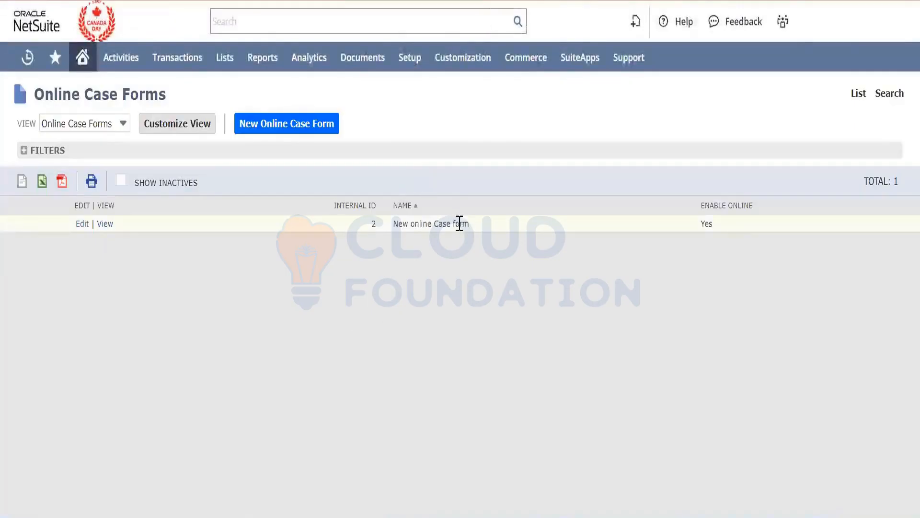
# - Open the "New online Case form" record and put it into edit mode
pyautogui.tripleClick(459, 223)
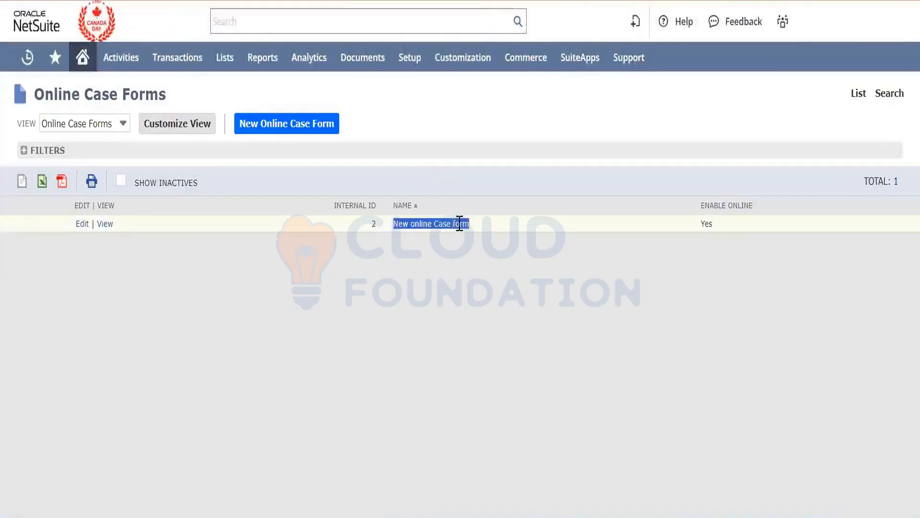
pyautogui.click(107, 225)
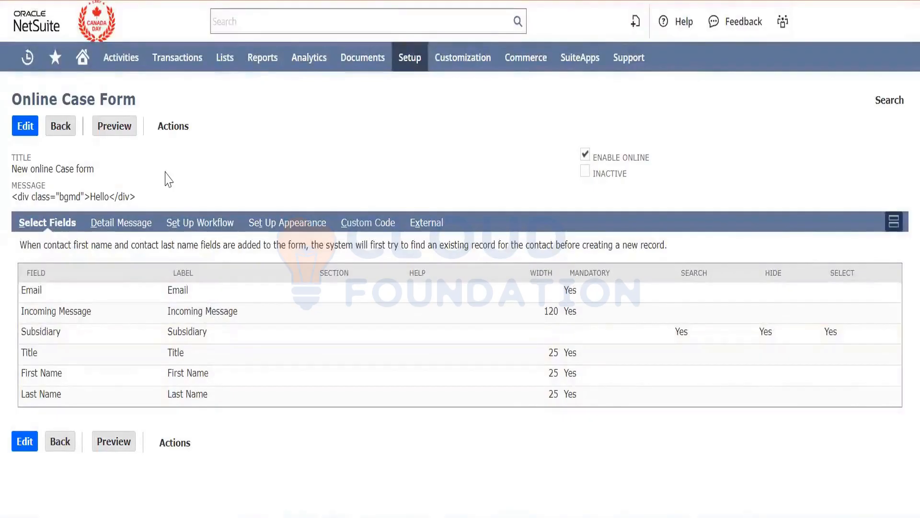
pyautogui.doubleClick(205, 307)
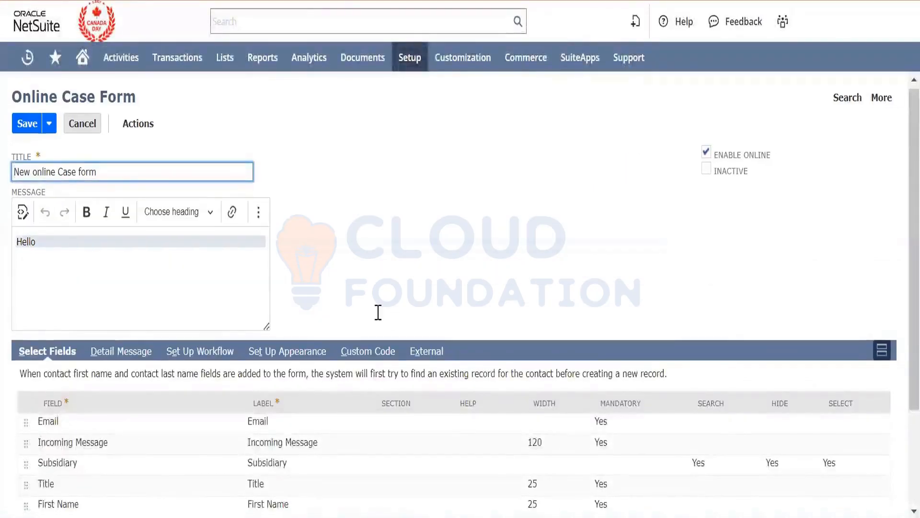
# - Add the Company Name field to the online case form's selected fields
pyautogui.scroll(-3, 378, 312)
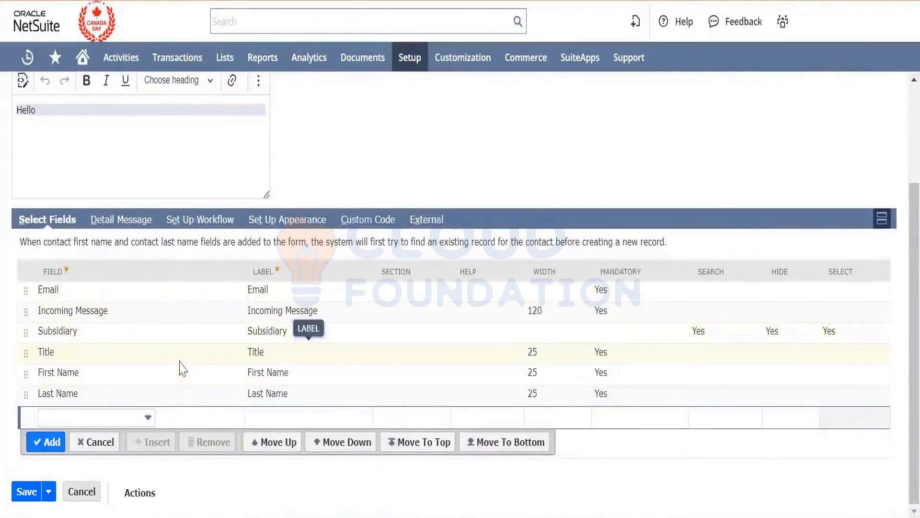
pyautogui.click(137, 424)
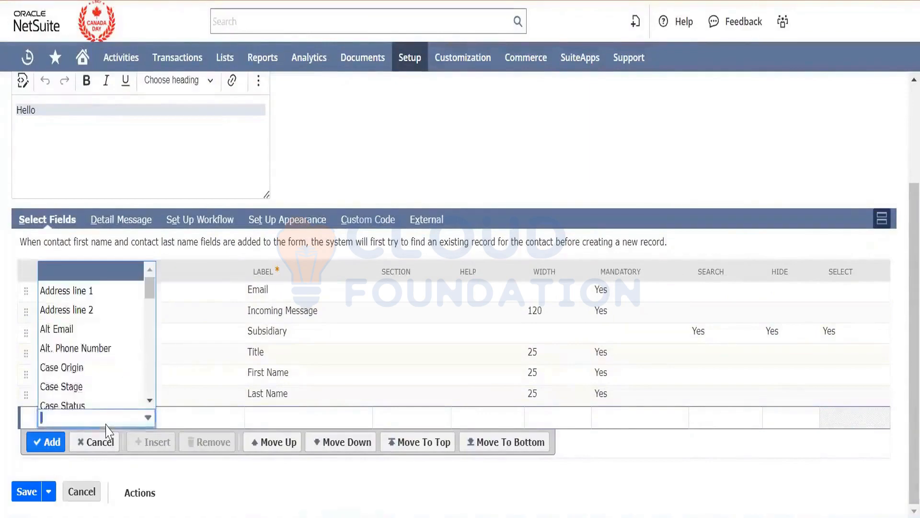
pyautogui.write('Company Name')
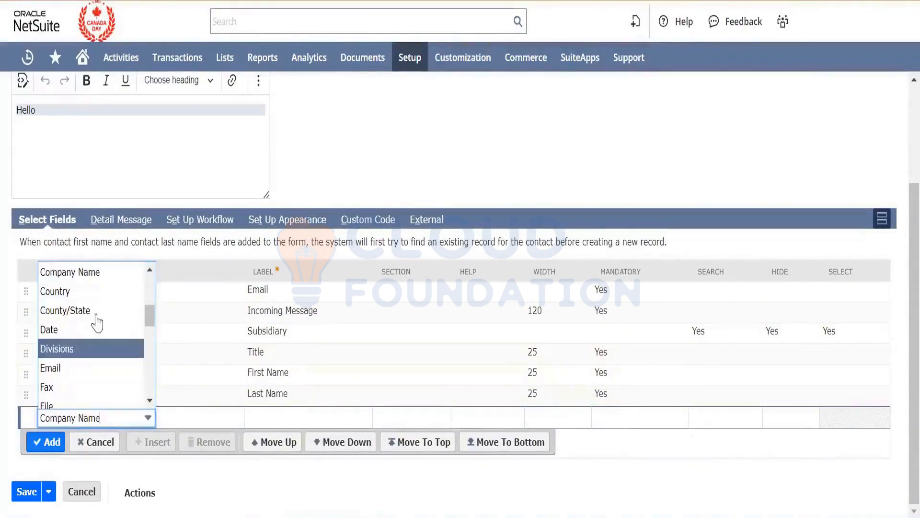
pyautogui.click(96, 274)
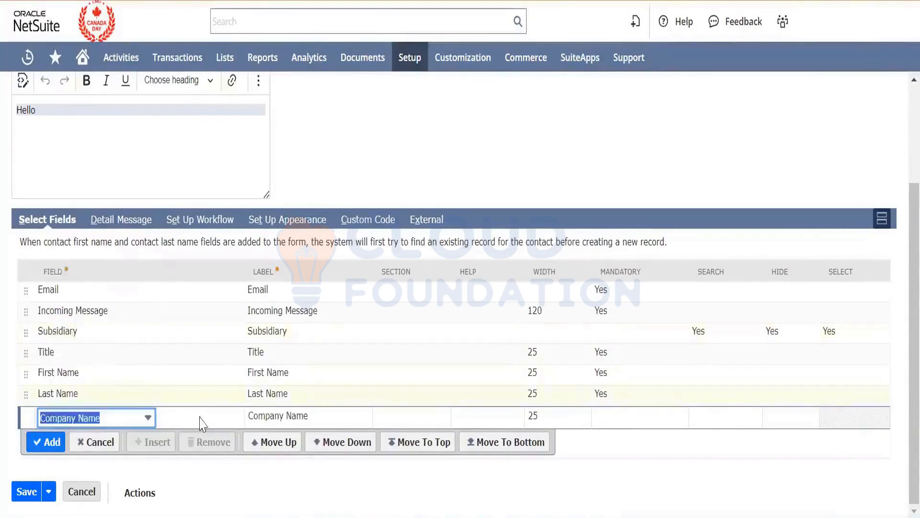
pyautogui.click(48, 443)
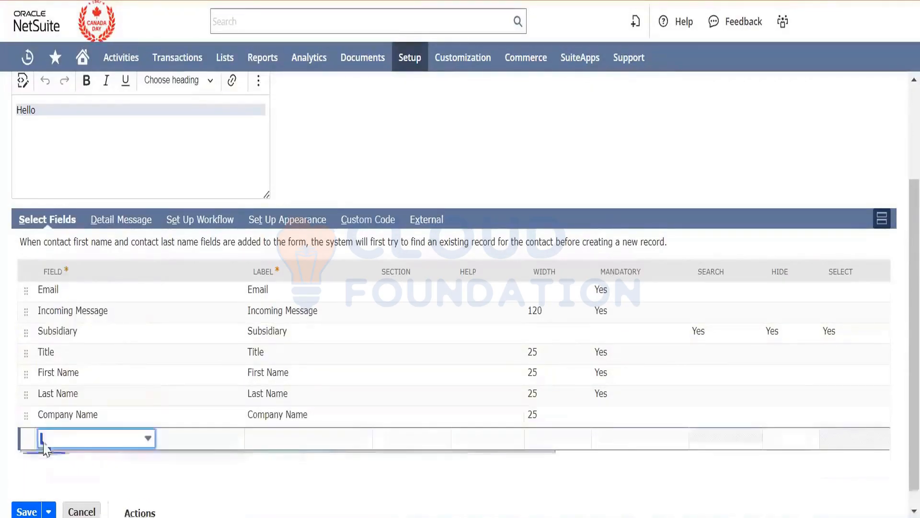
# - Extend the form message to "Hello," followed by the paragraph "Thanks for reaching out to us, Our support Rep will contact you soon."
pyautogui.click(85, 103)
pyautogui.write('.')
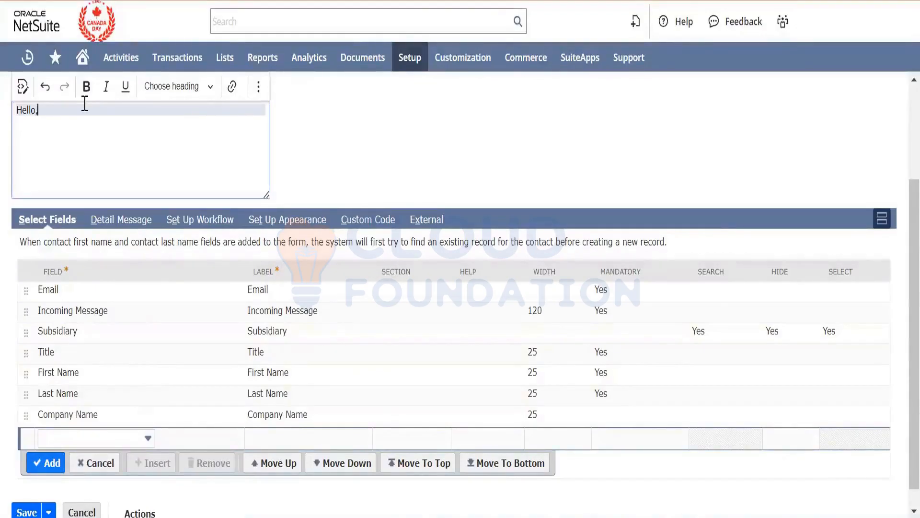
pyautogui.press('Return')
pyautogui.press('Return')
pyautogui.write('Thanks')
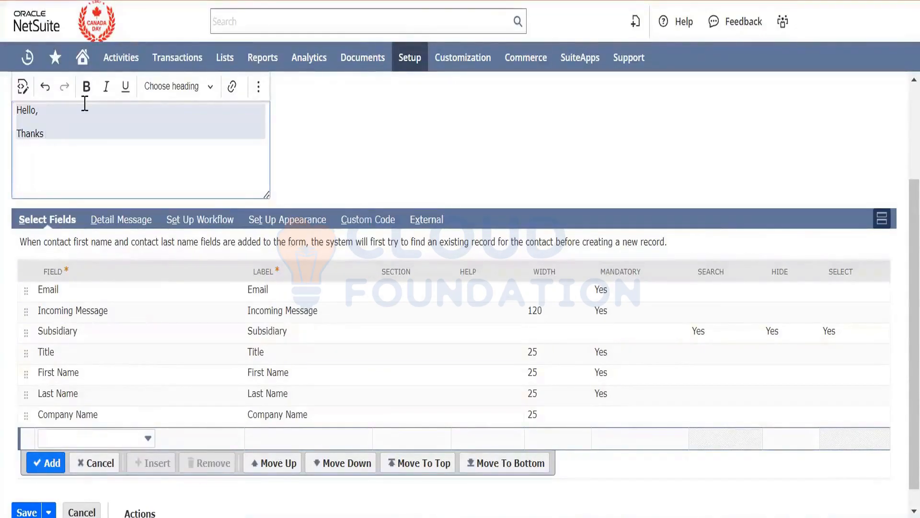
pyautogui.write(' for reaching out to us, Our ss')
pyautogui.press('BackSpace')
pyautogui.write('u')
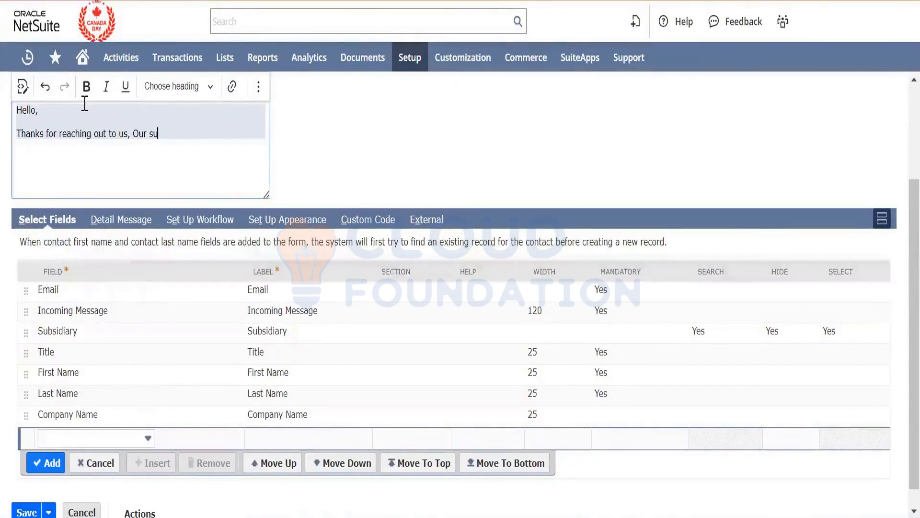
pyautogui.write('pport Rep wil lcontac')
pyautogui.press('BackSpace')
pyautogui.press('BackSpace')
pyautogui.press('BackSpace')
pyautogui.press('BackSpace')
pyautogui.press('BackSpace')
pyautogui.press('BackSpace')
pyautogui.press('BackSpace')
pyautogui.write('l')
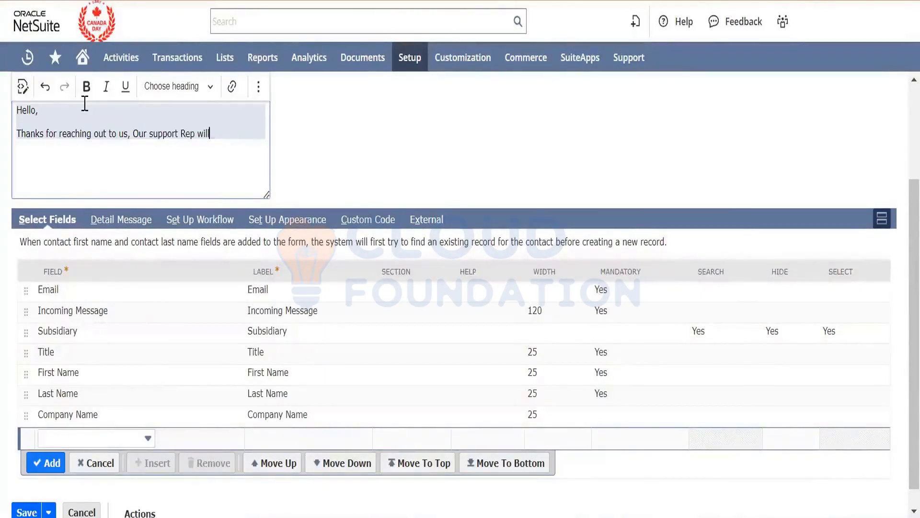
pyautogui.write(' contact you soon.')
# - Close the form message with a separate final paragraph reading "Thanks."
pyautogui.press('Return')
pyautogui.press('Return')
pyautogui.write('Tha')
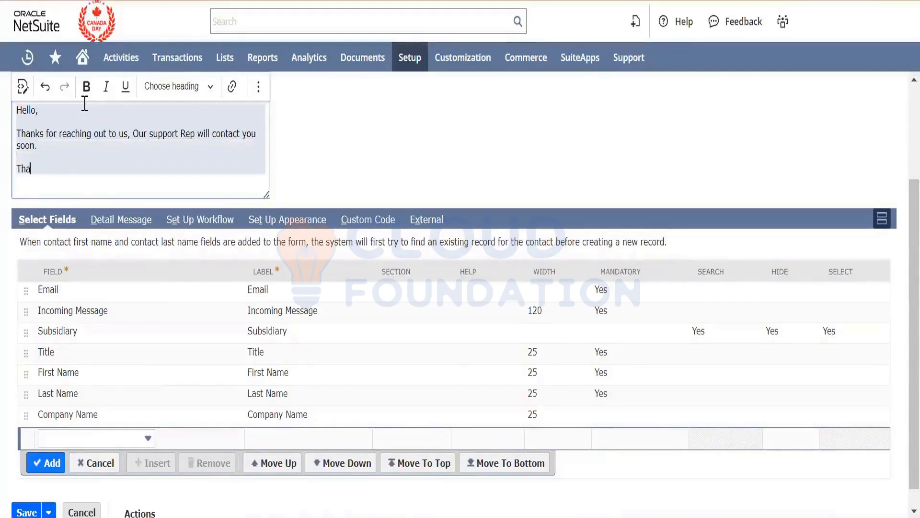
pyautogui.write('nks.')
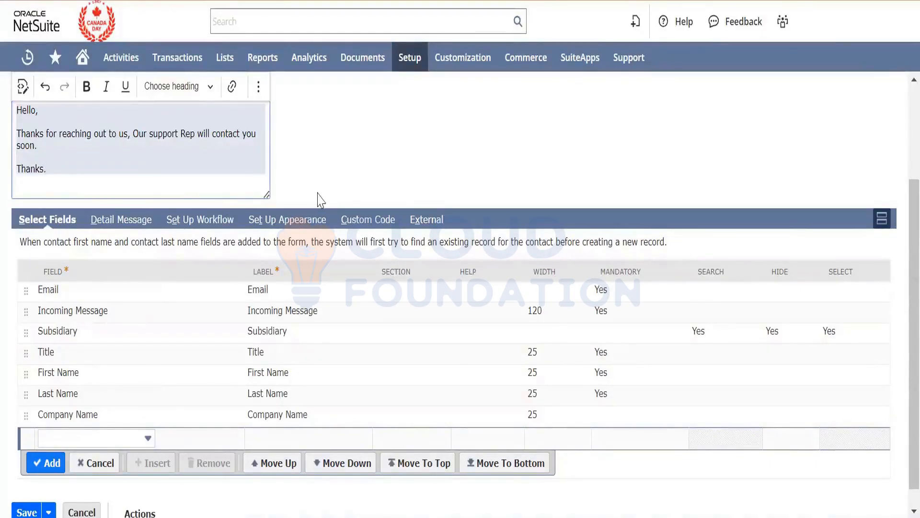
# - Save the online case form and open its external publishable form URL in a new tab
pyautogui.scroll(-1, 163, 393)
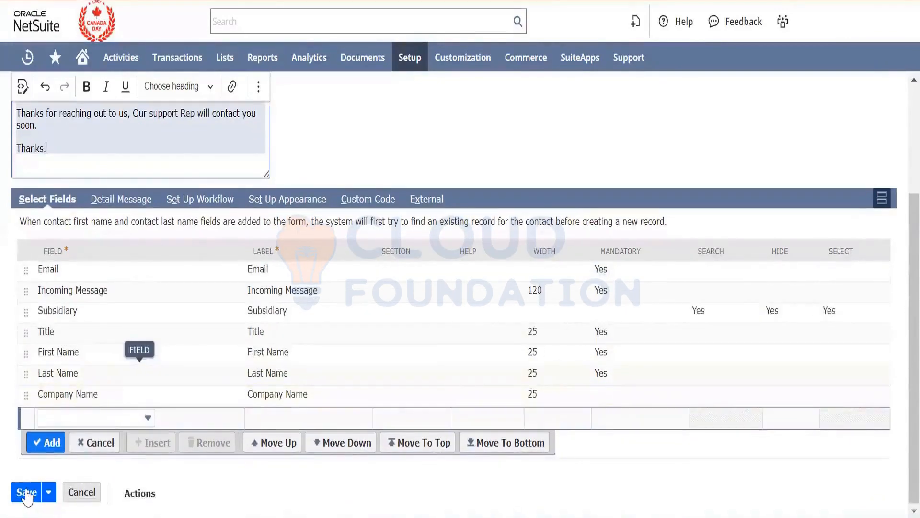
pyautogui.click(27, 494)
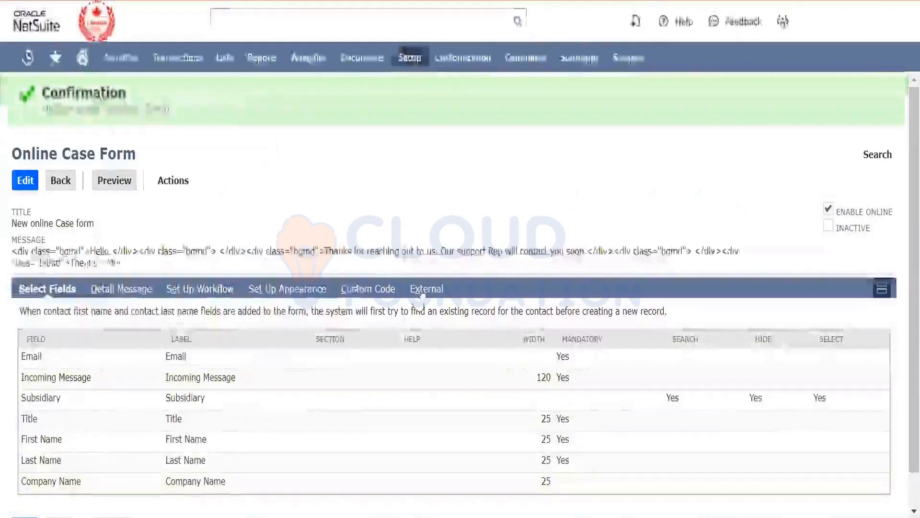
pyautogui.click(421, 289)
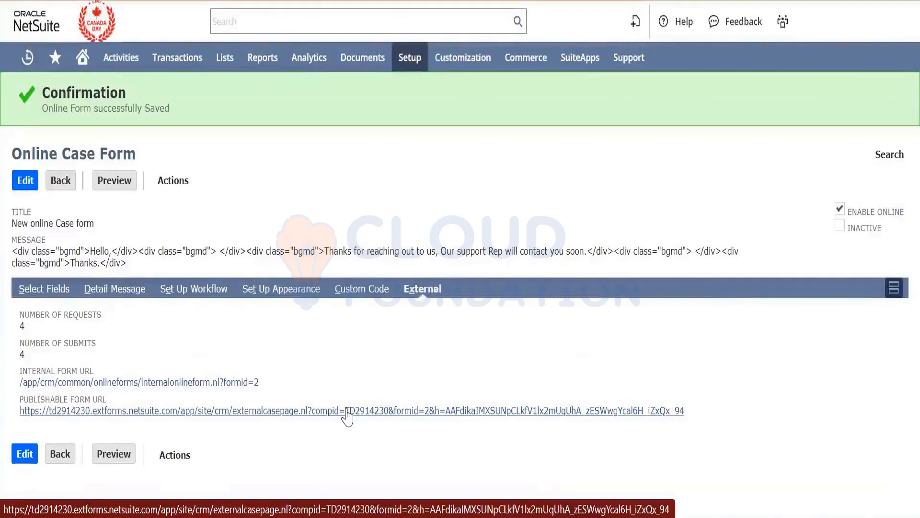
pyautogui.rightClick(347, 415)
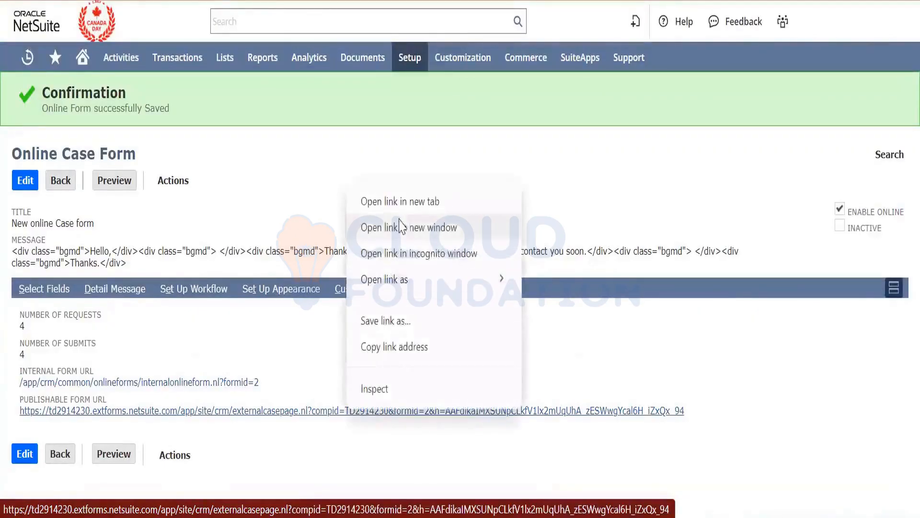
pyautogui.click(400, 201)
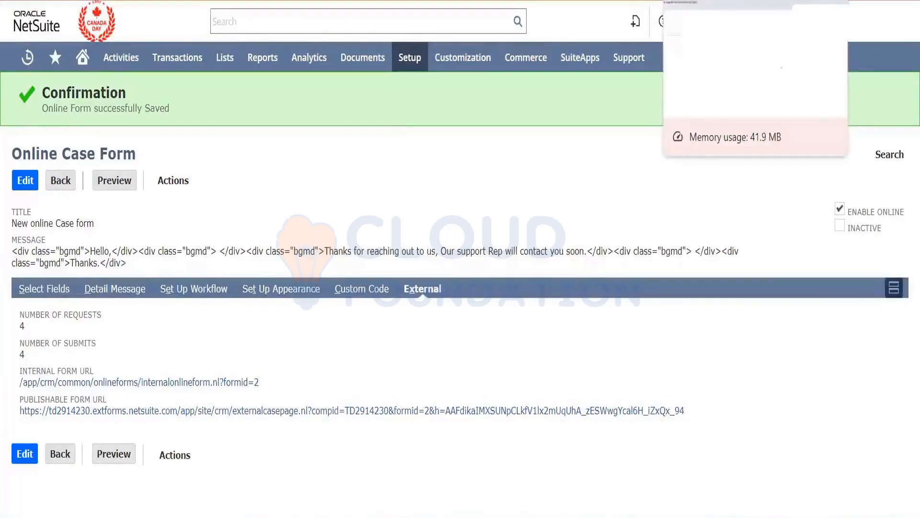
pyautogui.click(709, 1)
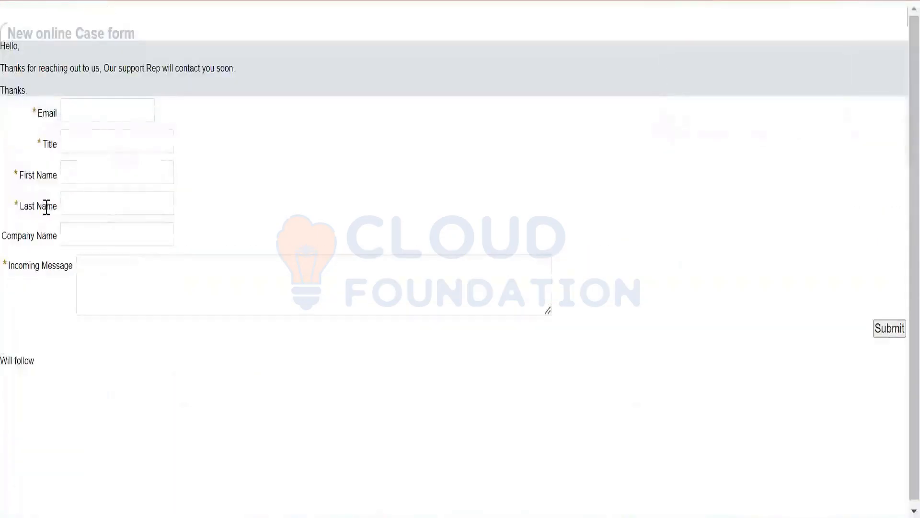
# - Fill in the contact's email and first name on the published case form, with "Mr" as the title
pyautogui.click(116, 113)
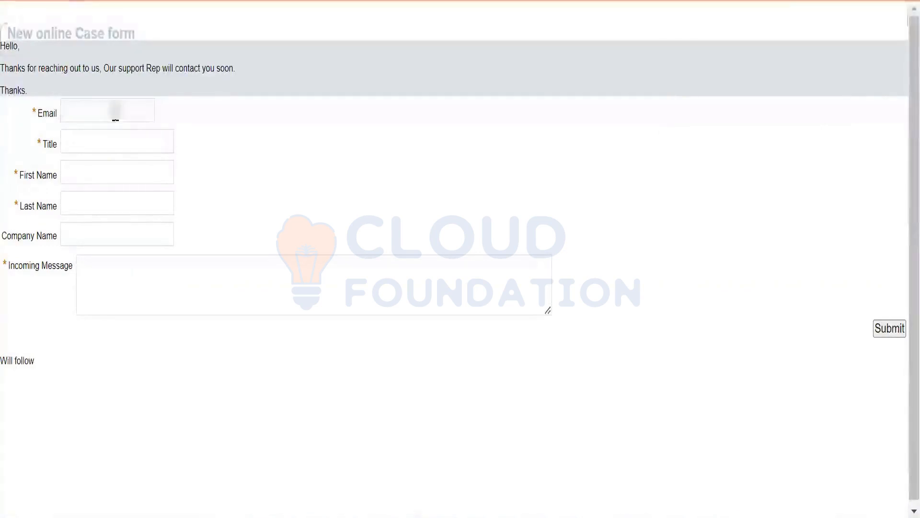
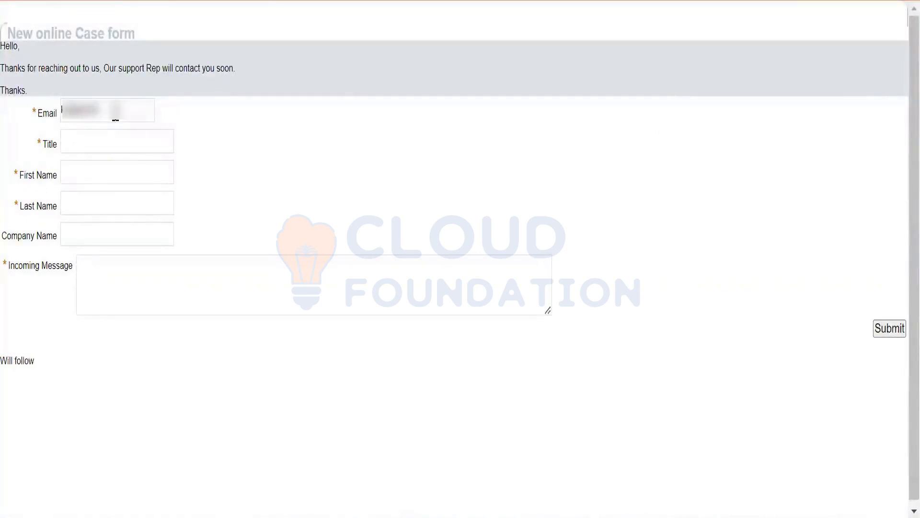
pyautogui.press('Tab')
pyautogui.write('<')
pyautogui.press('BackSpace')
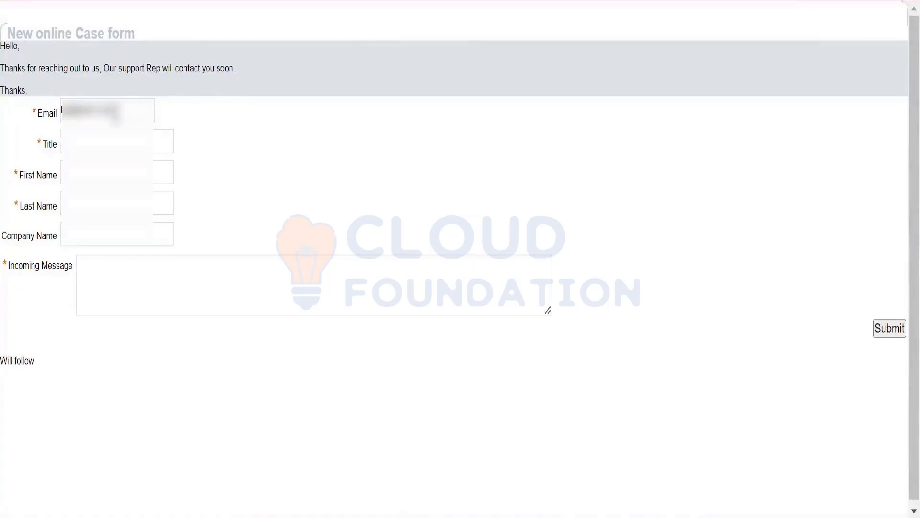
pyautogui.write('Mr')
pyautogui.press('Tab')
pyautogui.write('Karthik')
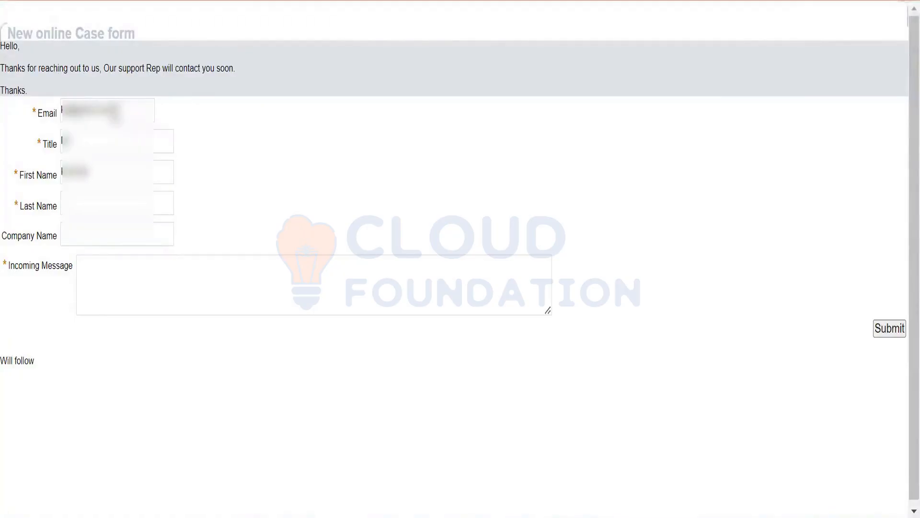
# - Shorten the contact's first name, fill in the last name and enter Kal's Company as the company name
pyautogui.hotkey('ctrl', 'a')
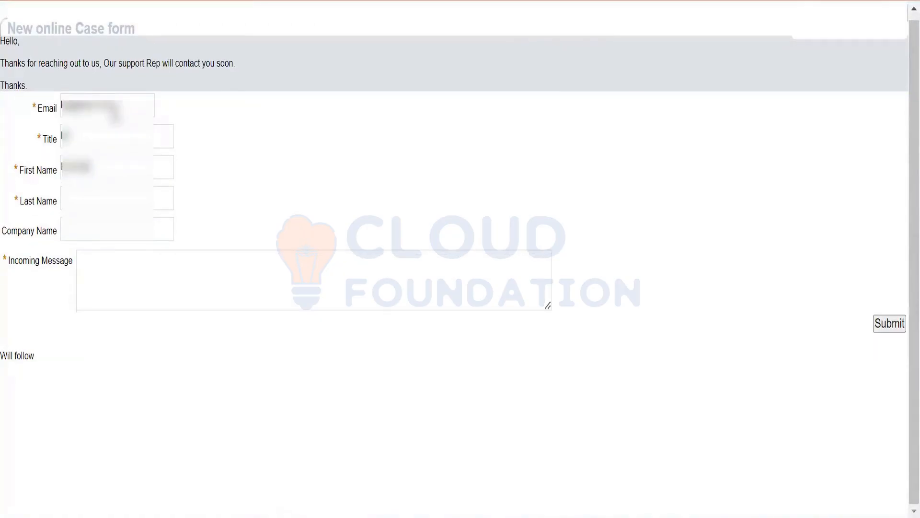
pyautogui.press('Tab')
pyautogui.hotkey('ctrl', 'v')
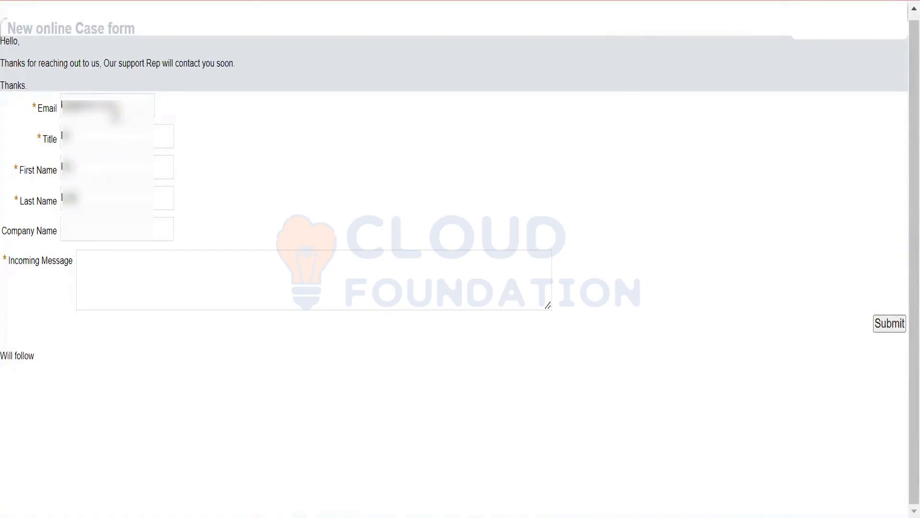
pyautogui.press('Tab')
pyautogui.hotkey('ctrl', 'v')
pyautogui.write('company')
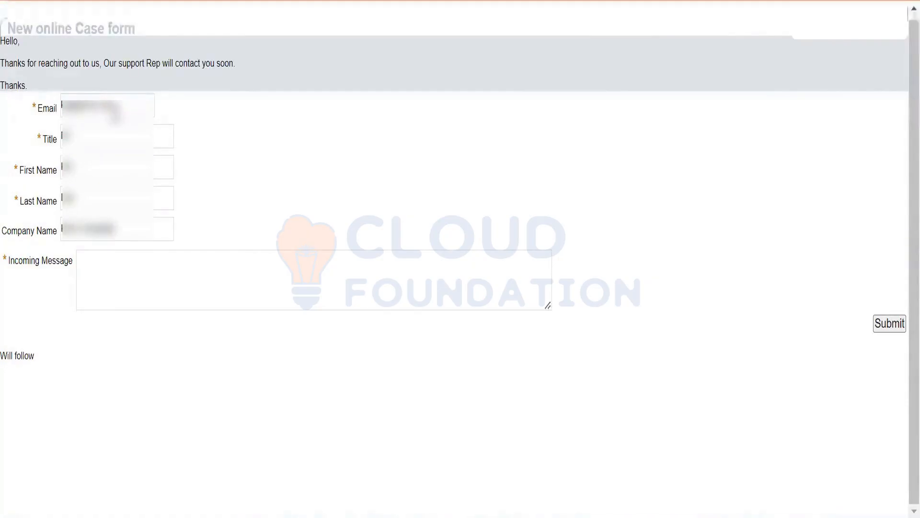
# - Enter the incoming message "I need to know about the service you are offering with the rates."
pyautogui.press('Tab')
pyautogui.write('I n')
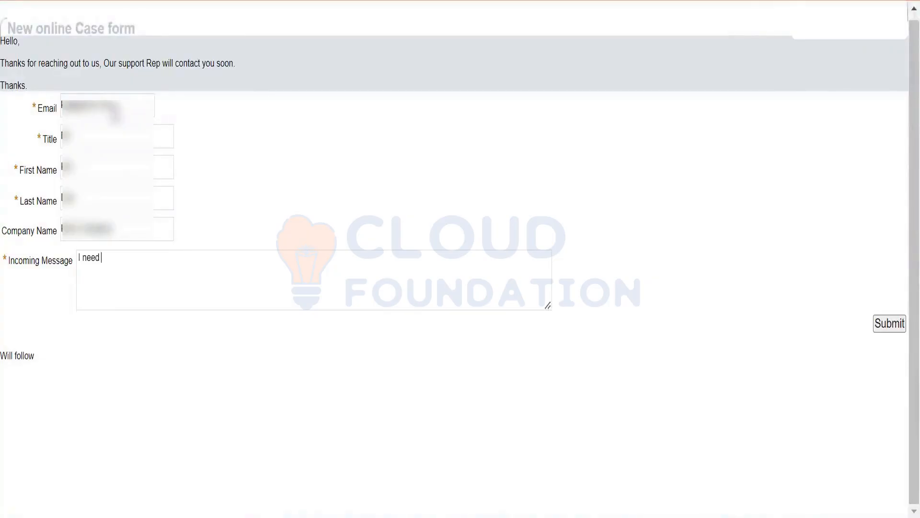
pyautogui.write('eed to know about the service ')
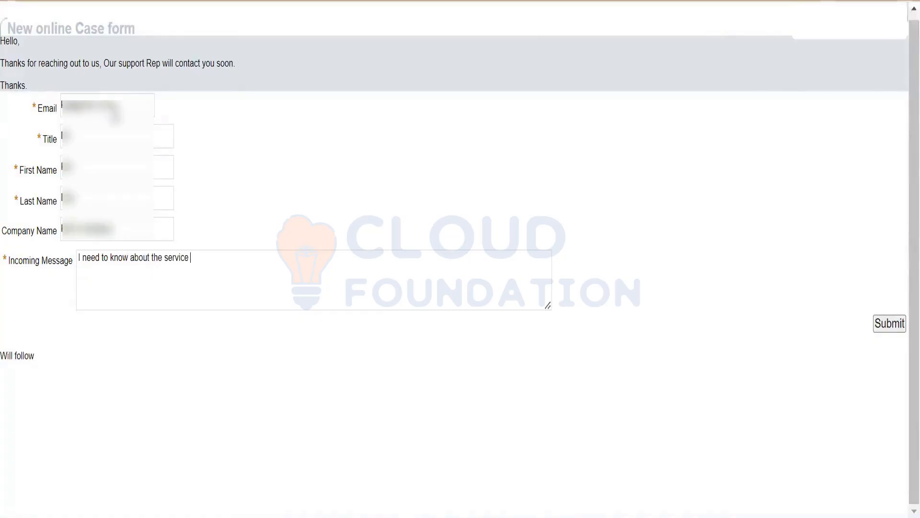
pyautogui.write('you are offering wi')
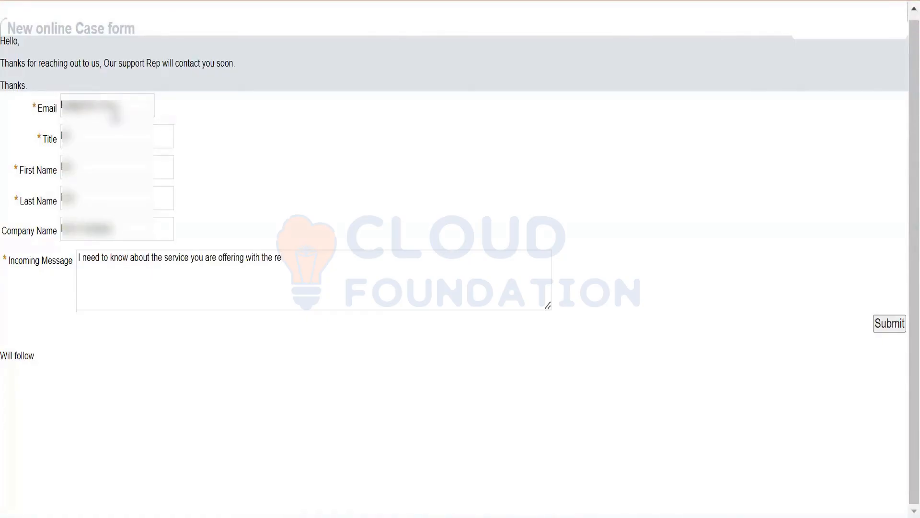
pyautogui.write('th the rates.')
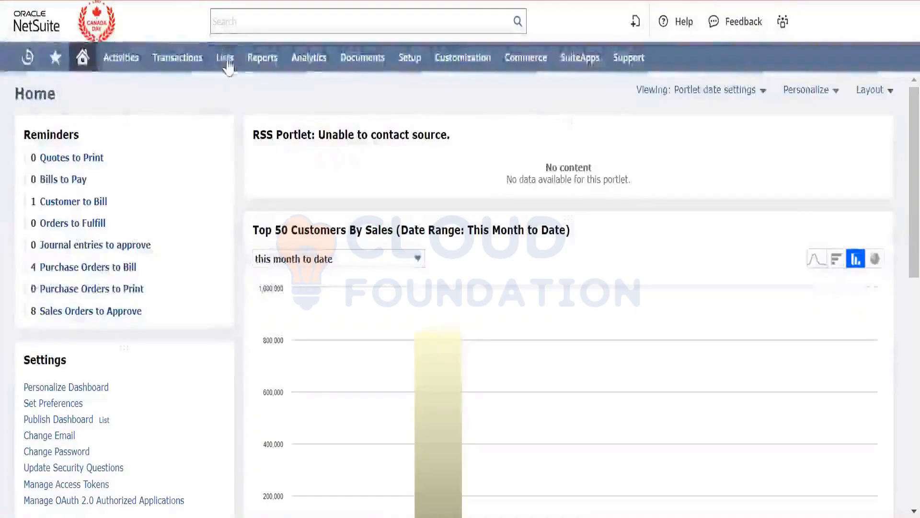
# - Open the support cases list in NetSuite and view case number 5 with the subject "Mr."
pyautogui.moveTo(228, 67)
pyautogui.moveTo(269, 305)
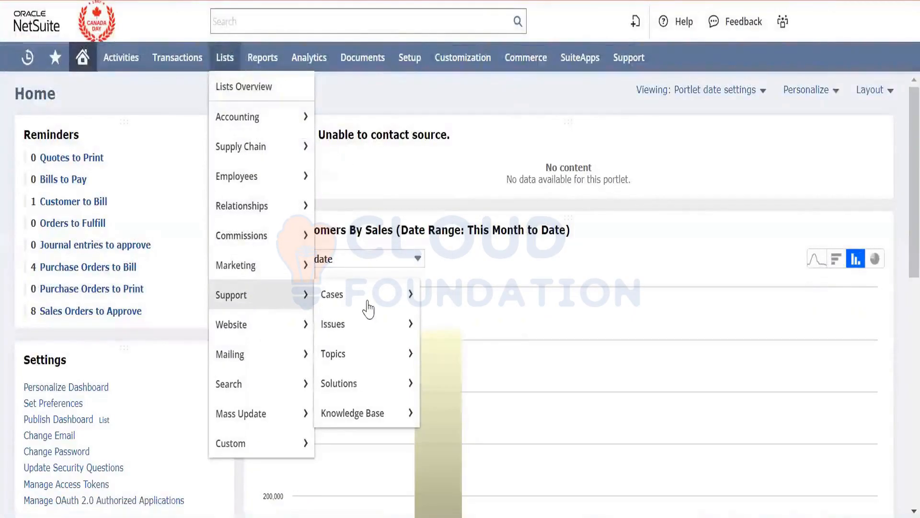
pyautogui.click(373, 302)
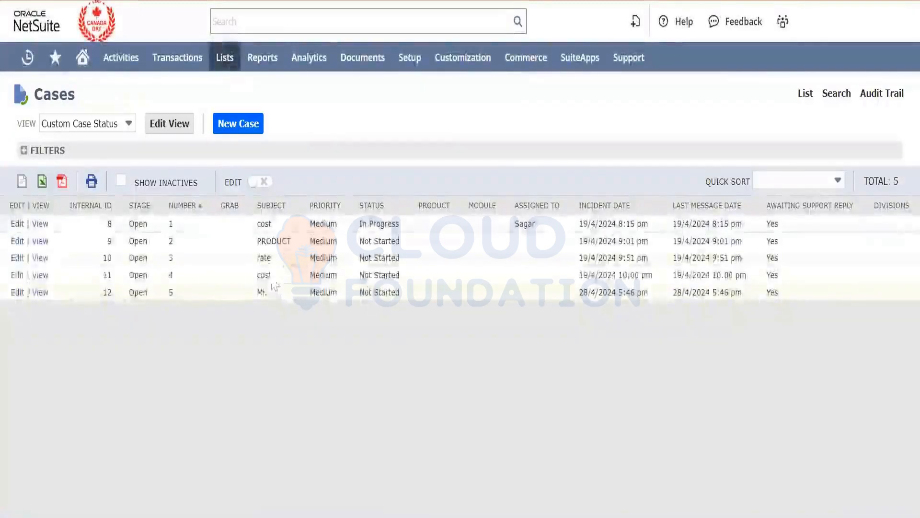
pyautogui.click(46, 294)
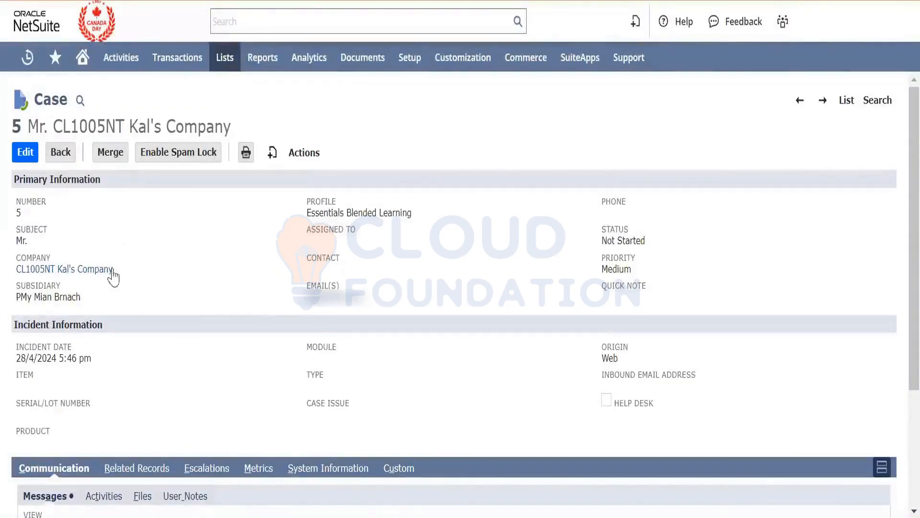
# - Open the case's linked company record in a new tab and check its record type
pyautogui.rightClick(92, 278)
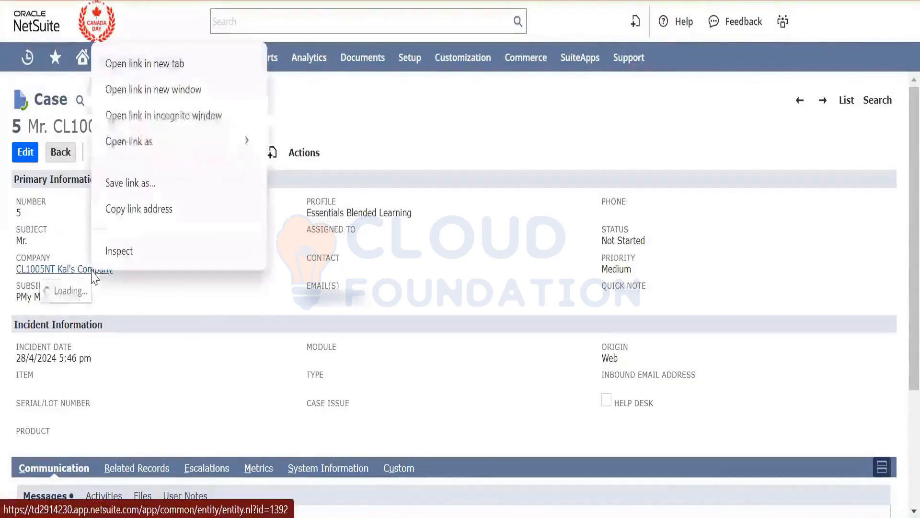
pyautogui.click(171, 66)
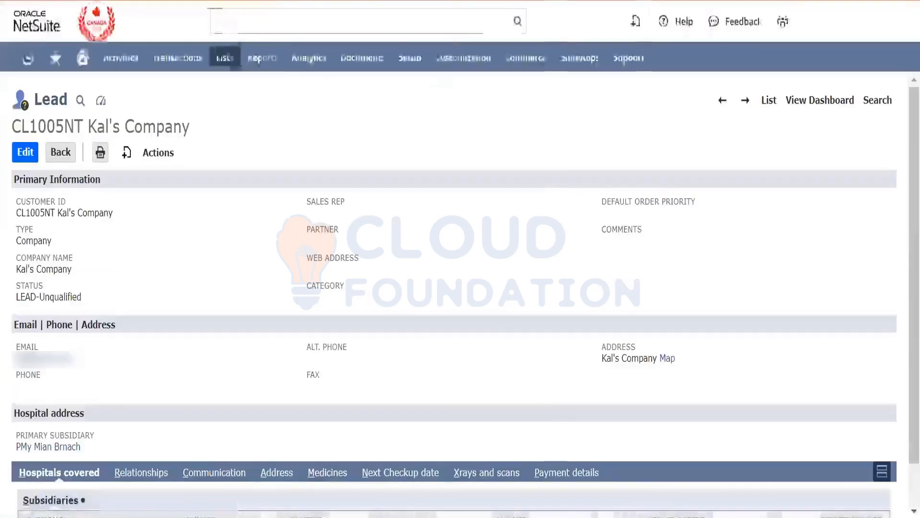
pyautogui.doubleClick(63, 96)
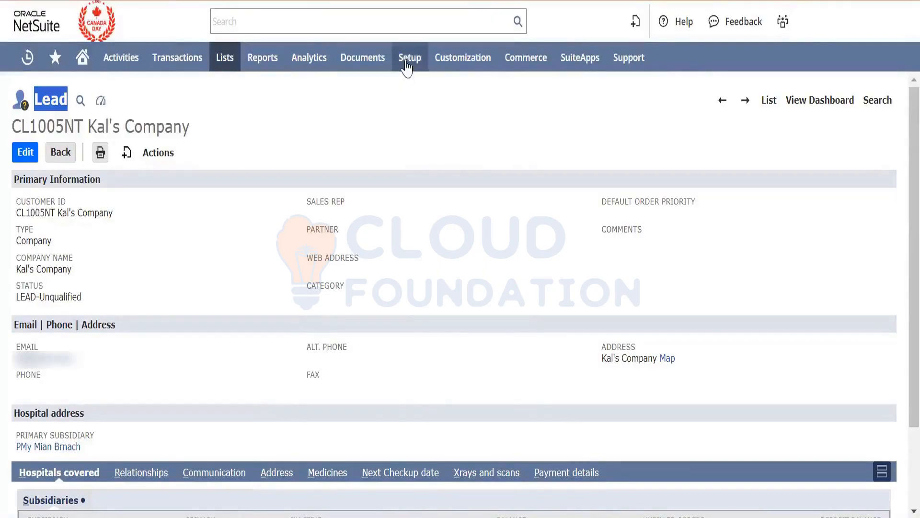
# - Open Support Preferences in a new tab and examine the external setting for creating a new lead on no match
pyautogui.moveTo(408, 72)
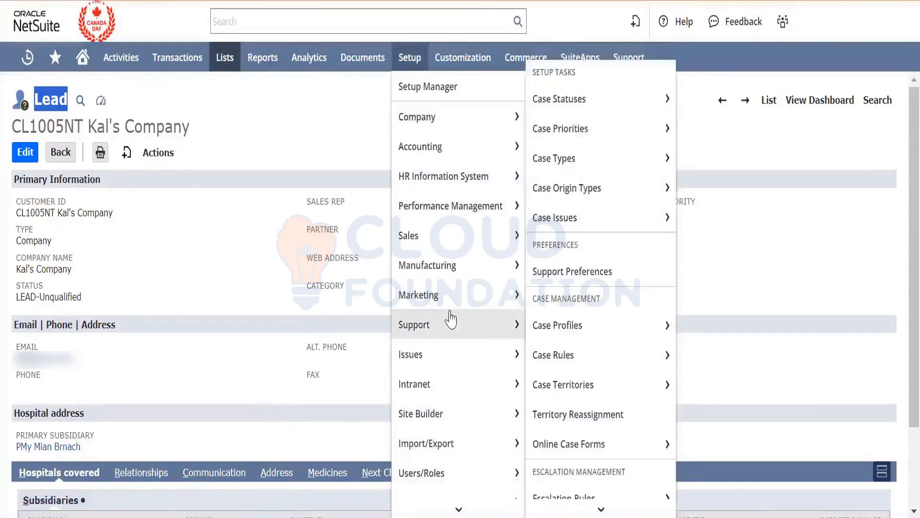
pyautogui.moveTo(480, 300)
pyautogui.moveTo(467, 324)
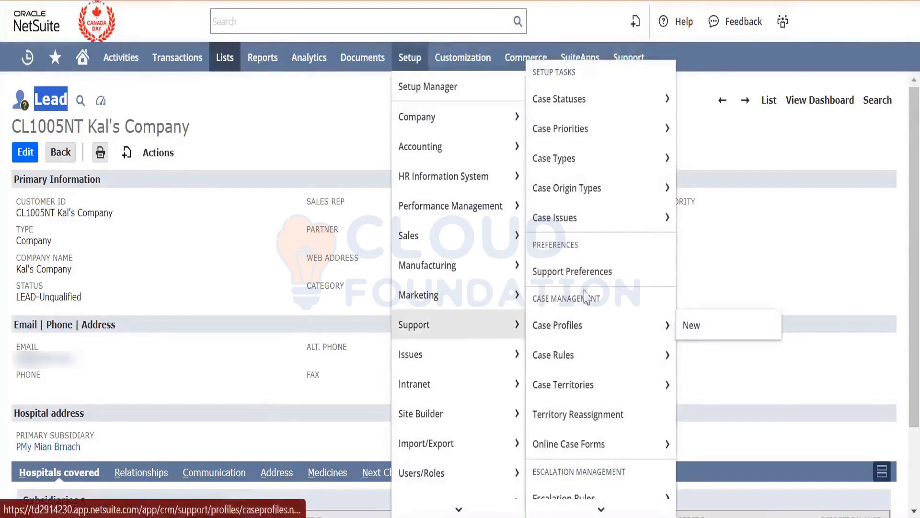
pyautogui.rightClick(597, 283)
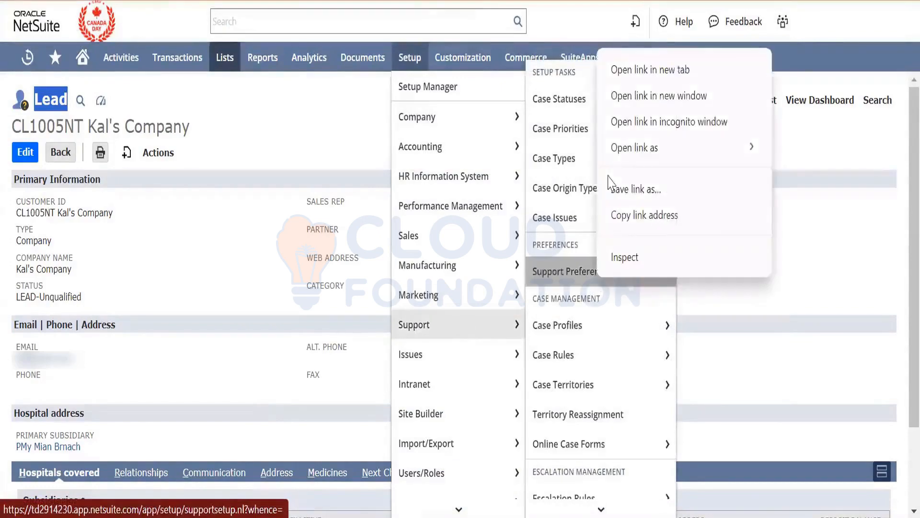
pyautogui.click(660, 69)
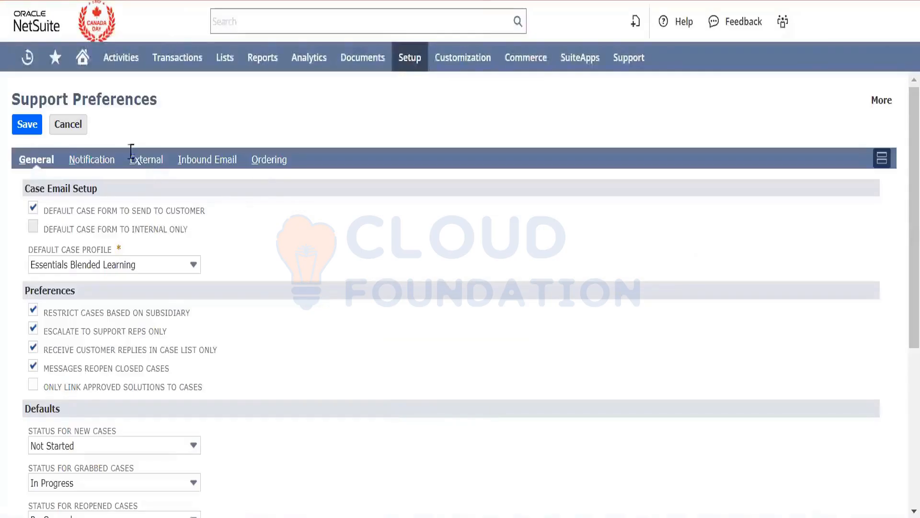
pyautogui.moveTo(131, 153); pyautogui.dragTo(139, 160)
pyautogui.click(140, 163)
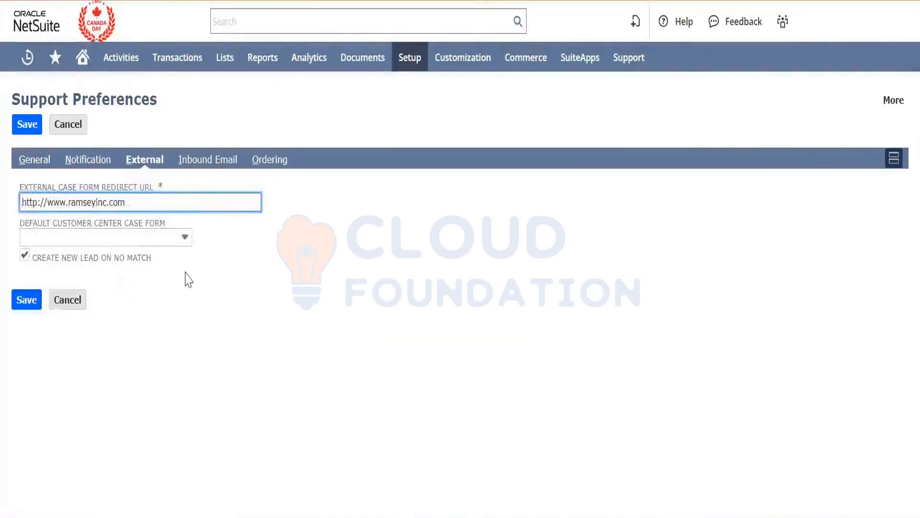
pyautogui.moveTo(169, 257); pyautogui.dragTo(33, 259)
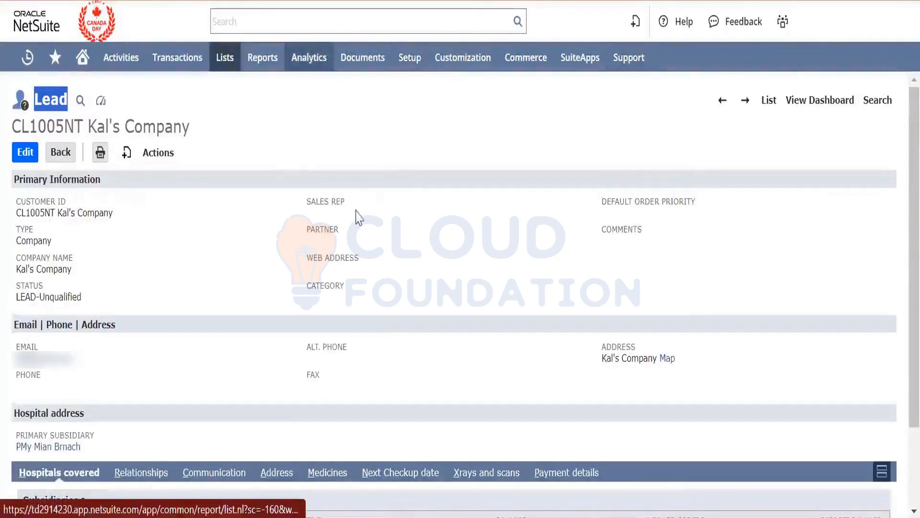
pyautogui.click(318, 201)
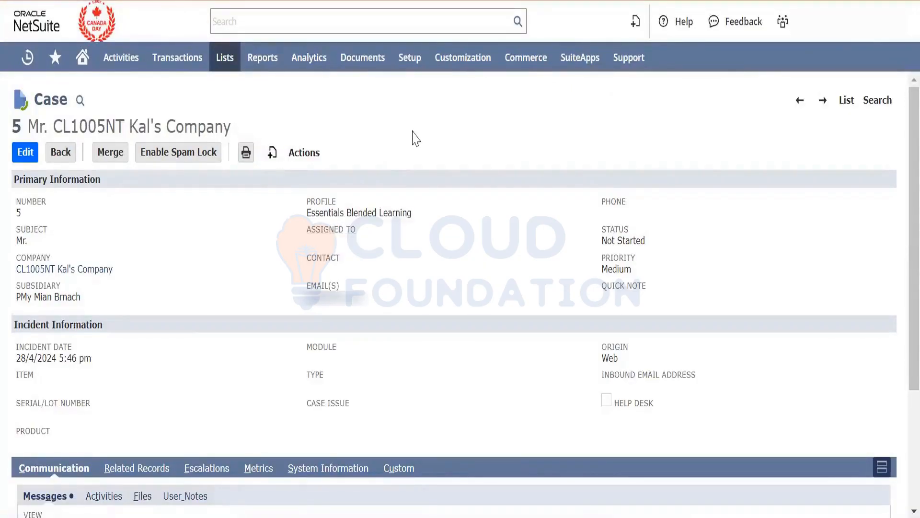
# - Open the Employees list in a new tab, starting from the case record
pyautogui.moveTo(230, 65)
pyautogui.moveTo(247, 118)
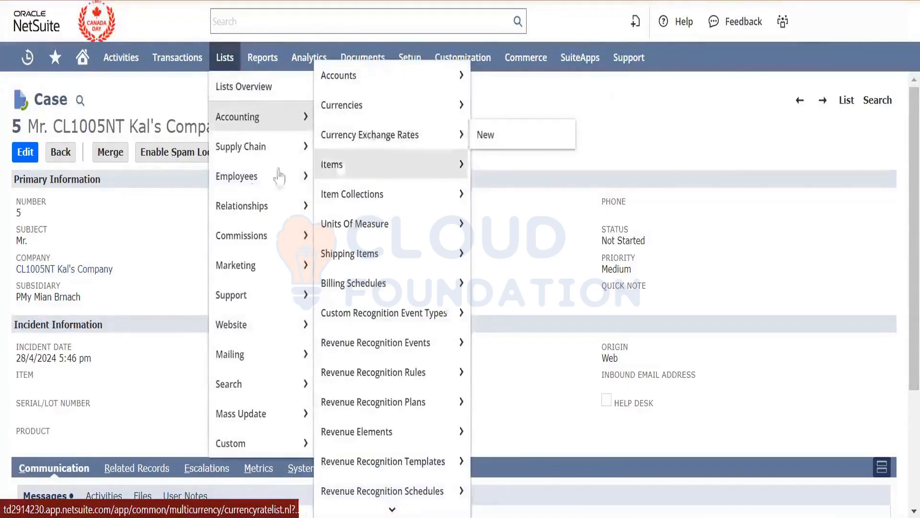
pyautogui.moveTo(288, 176)
pyautogui.rightClick(375, 178)
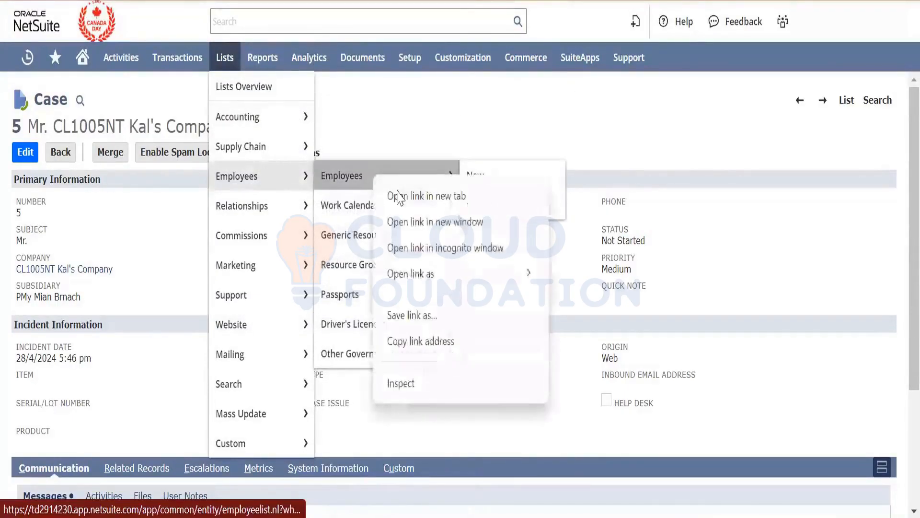
pyautogui.click(398, 197)
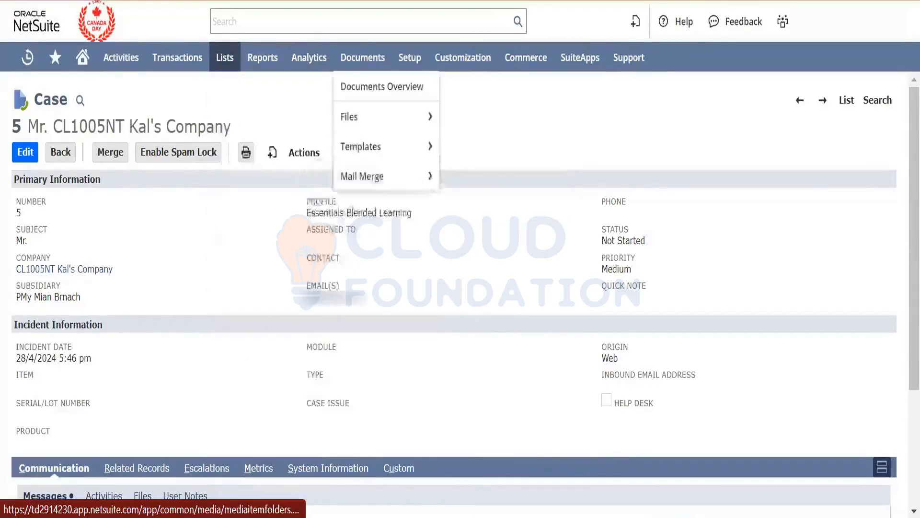
pyautogui.click(331, 1)
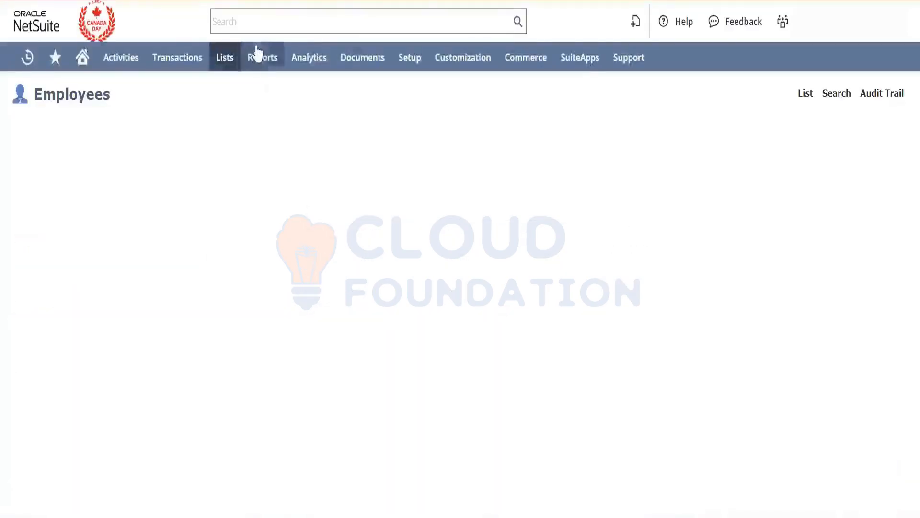
pyautogui.click(267, 22)
pyautogui.write('sarat')
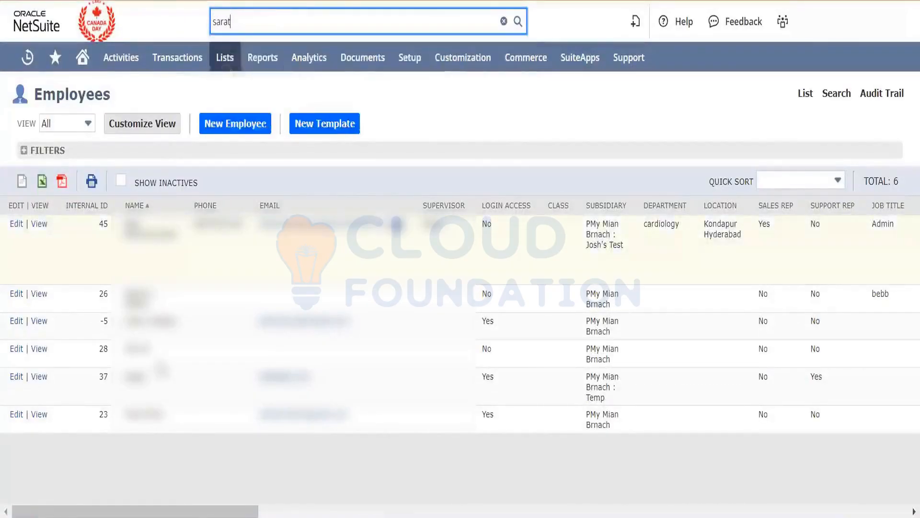
pyautogui.click(16, 418)
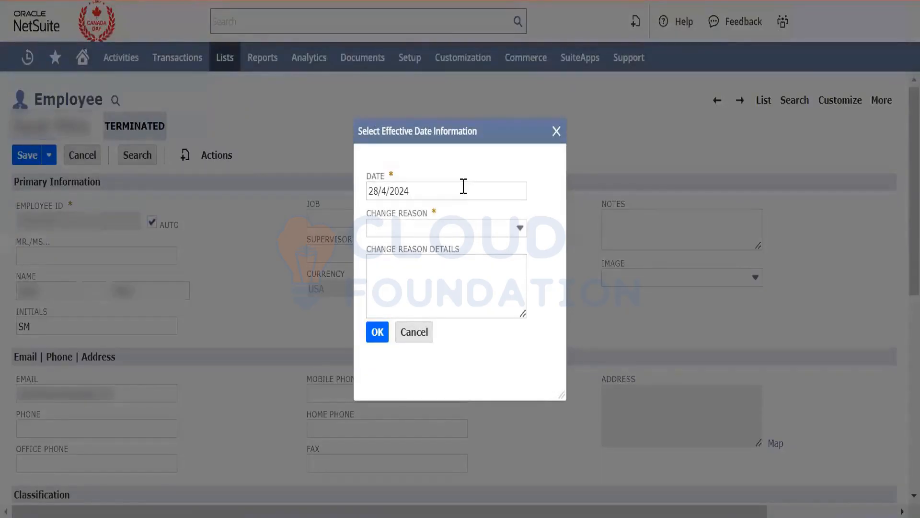
pyautogui.click(470, 229)
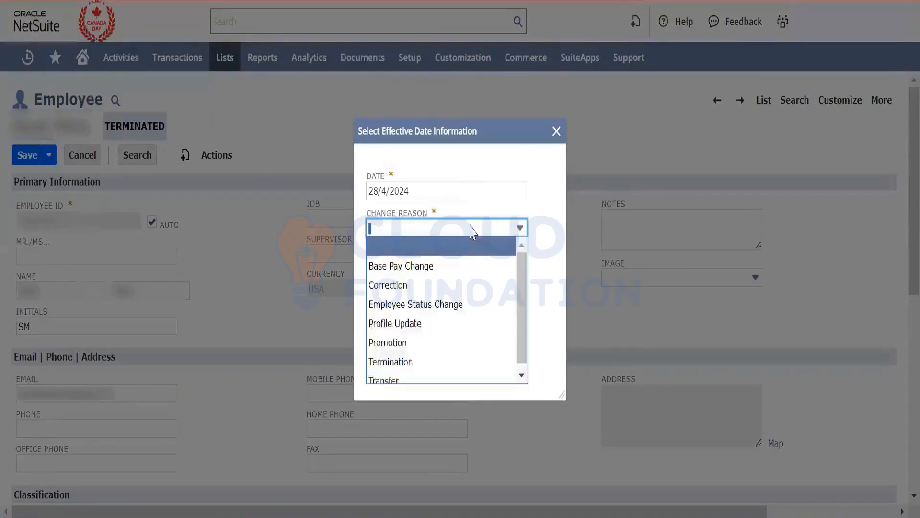
pyautogui.click(451, 303)
pyautogui.click(441, 292)
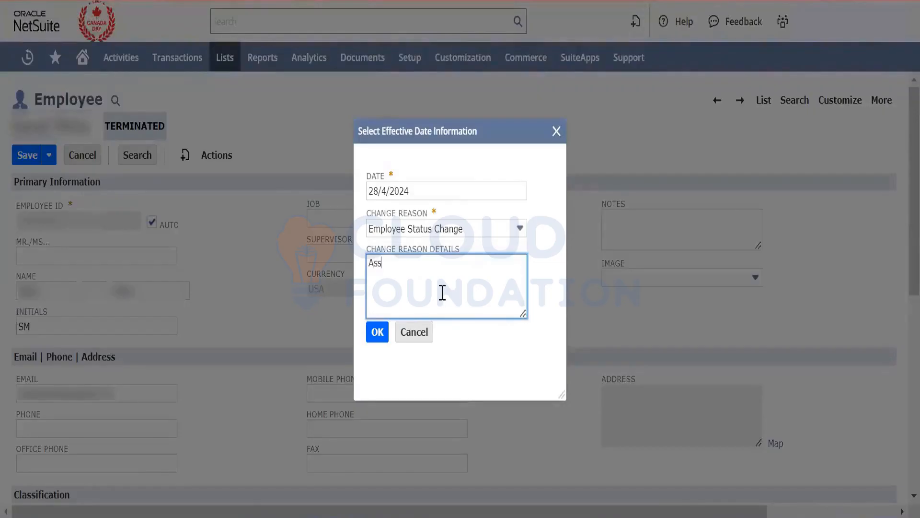
pyautogui.write('Assign roles')
pyautogui.click(376, 331)
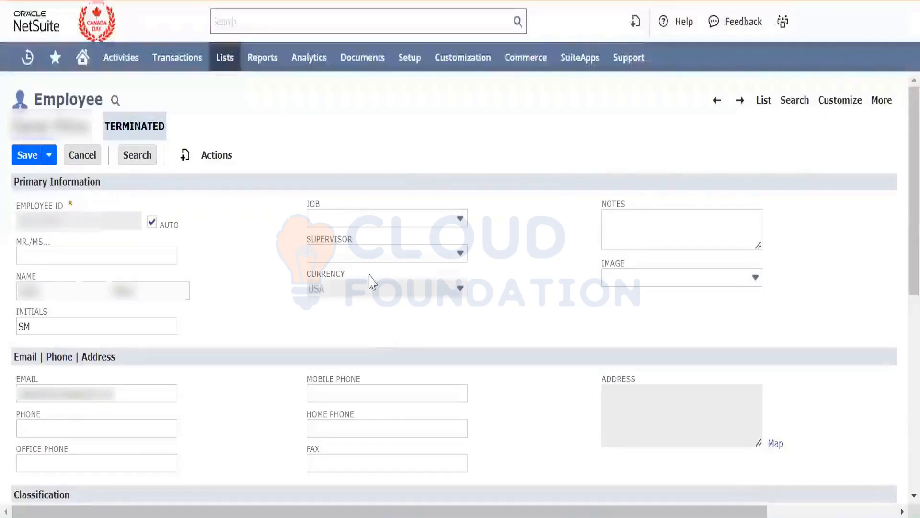
pyautogui.scroll(-8, 201, 236)
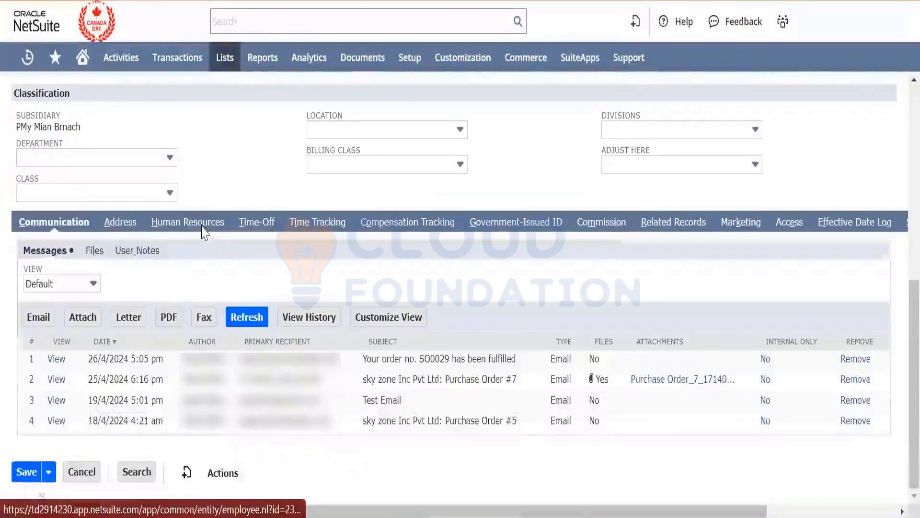
pyautogui.click(201, 235)
pyautogui.scroll(-5, 307, 352)
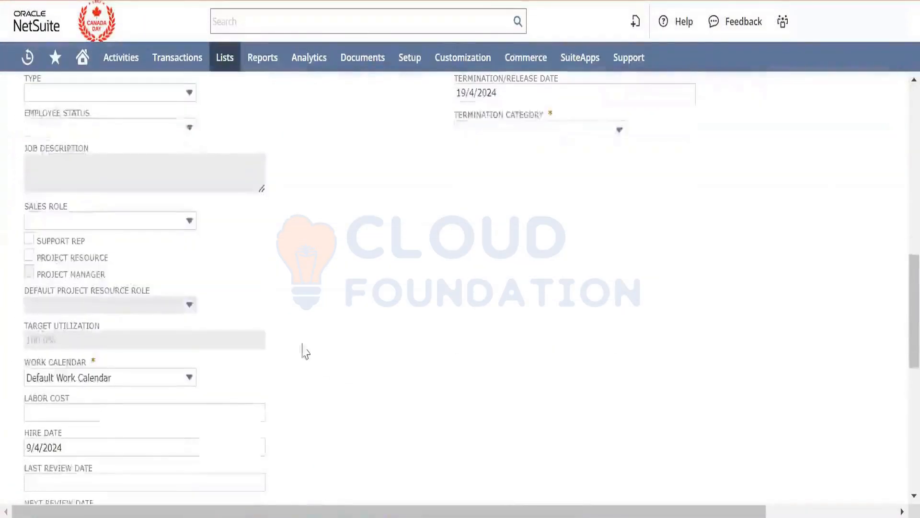
pyautogui.click(30, 243)
pyautogui.click(29, 255)
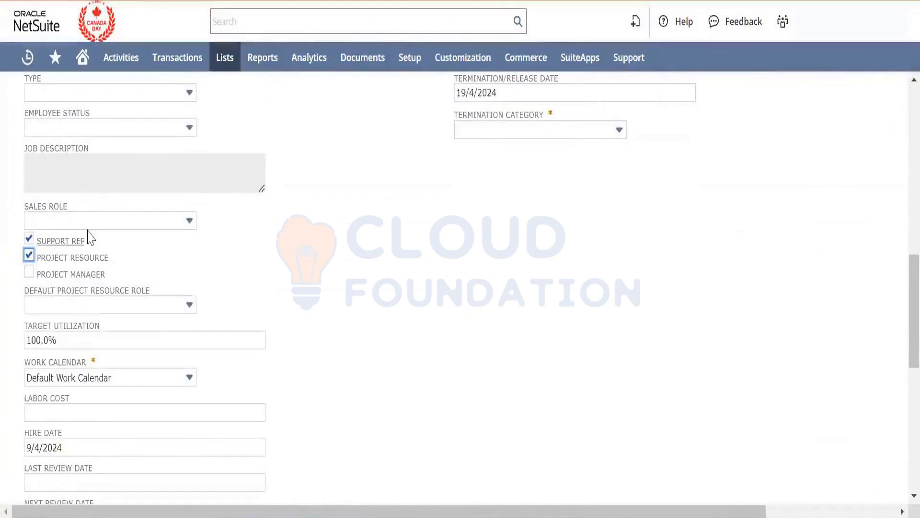
pyautogui.click(111, 222)
pyautogui.click(106, 256)
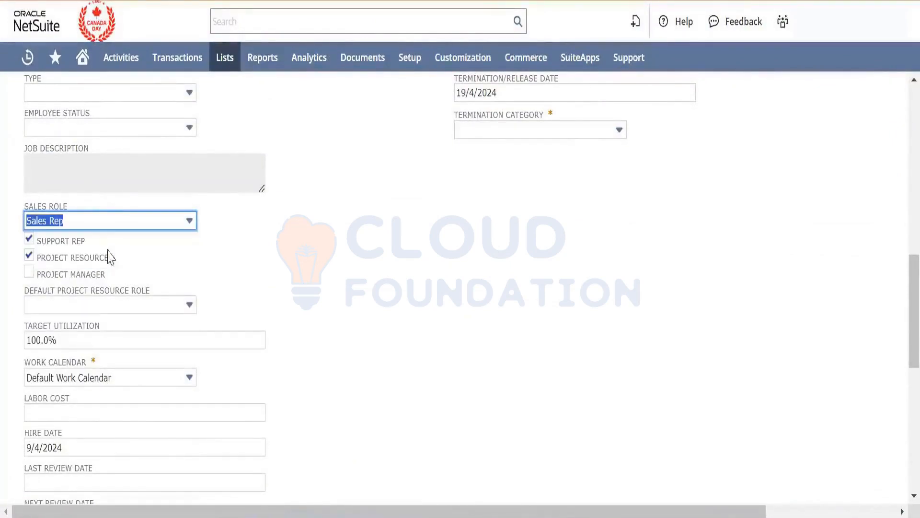
pyautogui.click(311, 287)
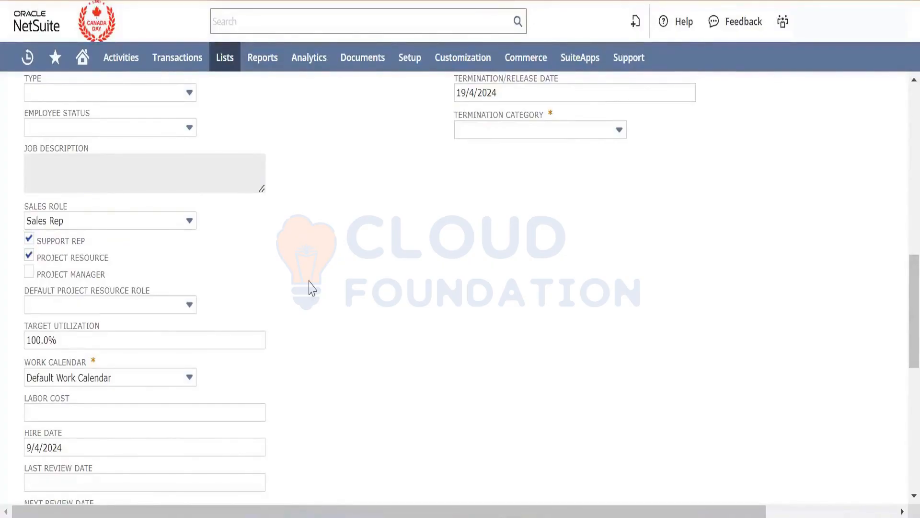
pyautogui.click(524, 136)
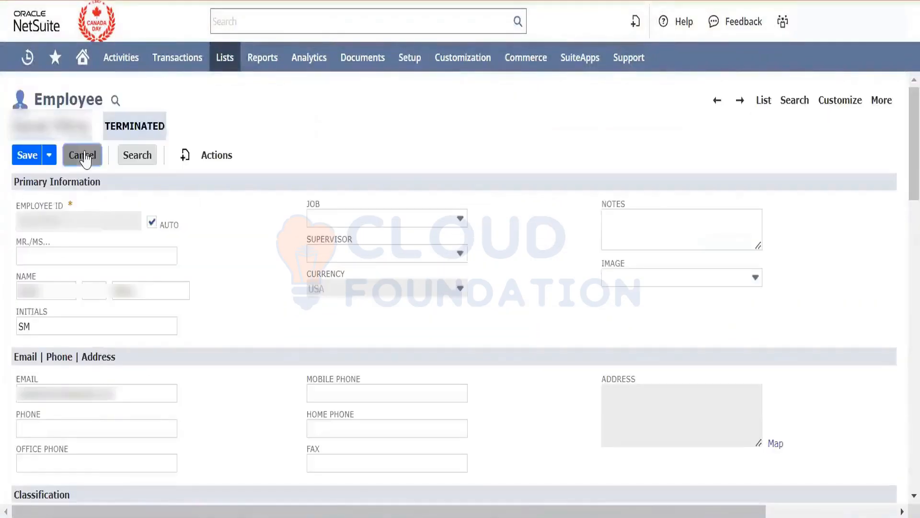
pyautogui.click(84, 156)
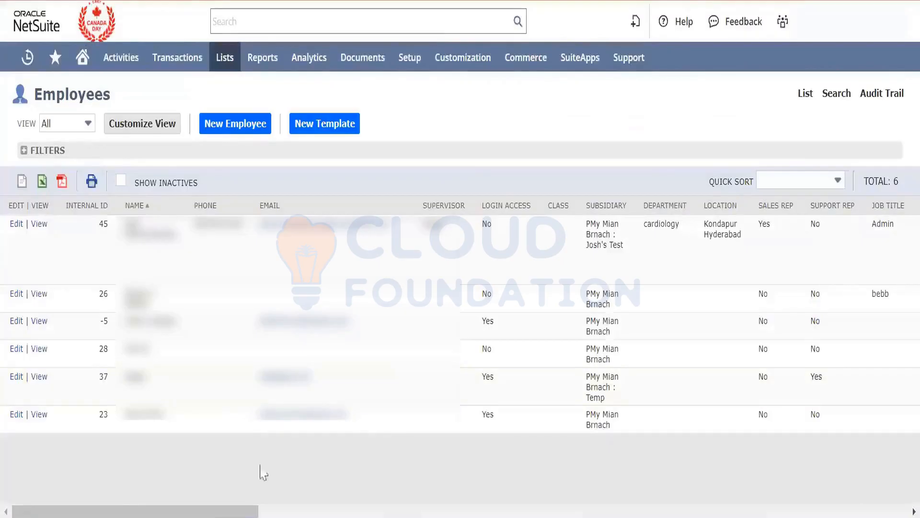
# - Edit the employee with internal ID 23, giving Employee Status Change as the reason for the effective-dated change
pyautogui.click(17, 415)
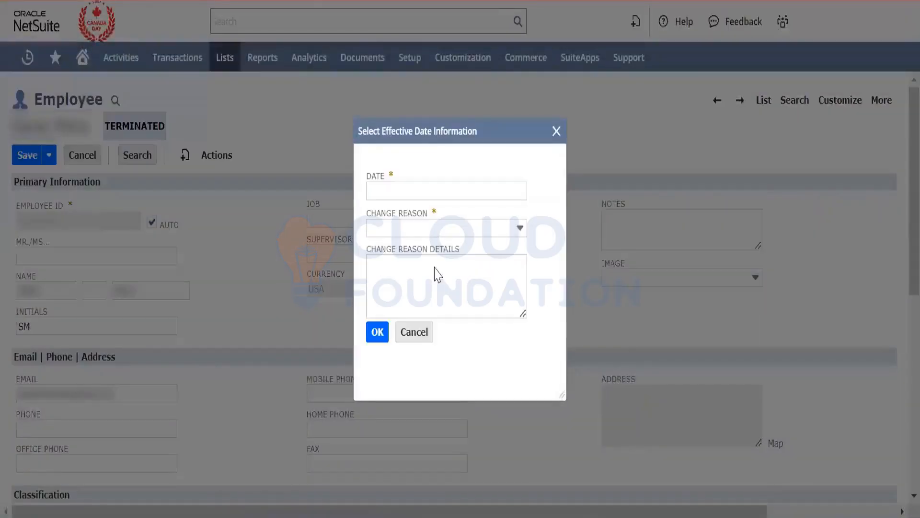
pyautogui.click(465, 230)
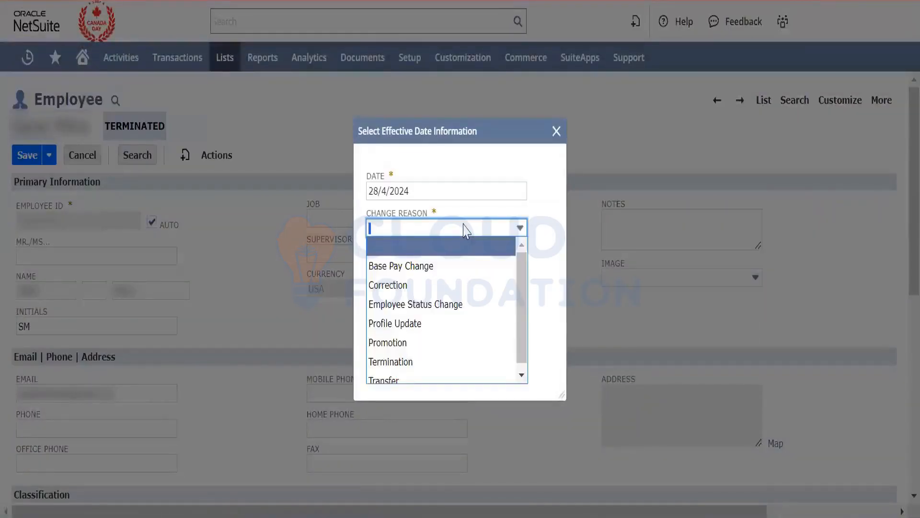
pyautogui.click(447, 303)
pyautogui.click(432, 297)
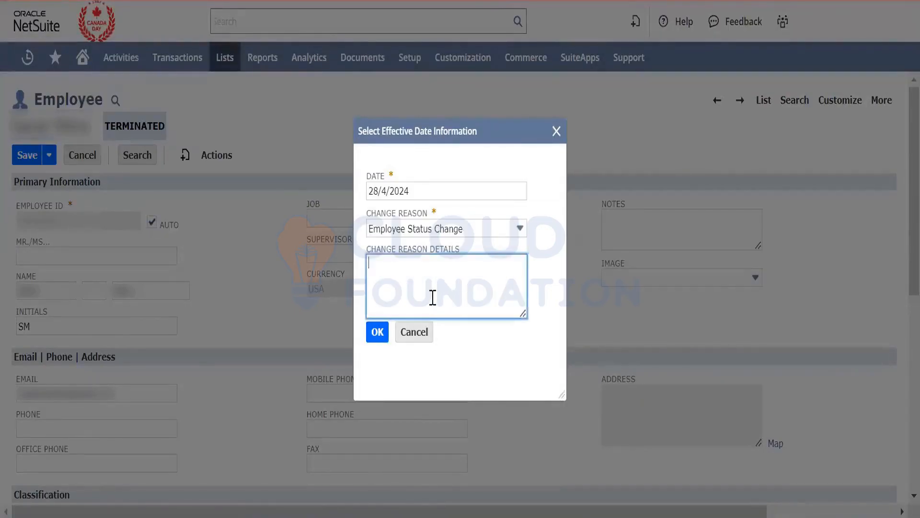
pyautogui.click(377, 332)
# - Mark the employee as Support Rep and Project Resource, set the sales role to Sales Rep, and save the record
pyautogui.scroll(-8, 345, 339)
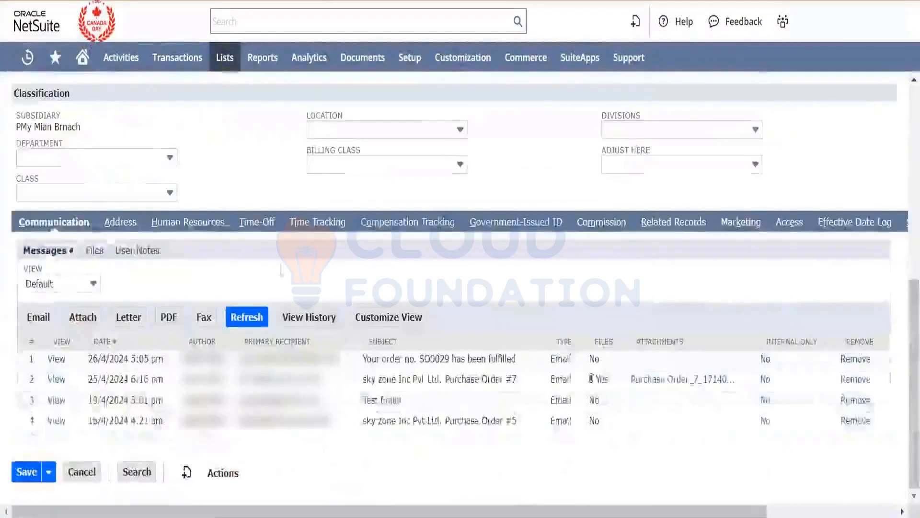
pyautogui.click(199, 228)
pyautogui.scroll(-5, 222, 288)
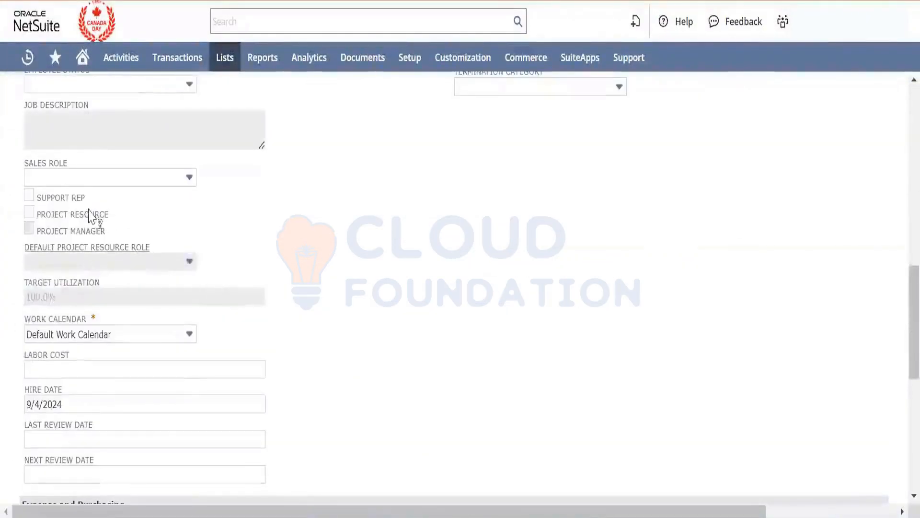
pyautogui.click(29, 195)
pyautogui.click(28, 211)
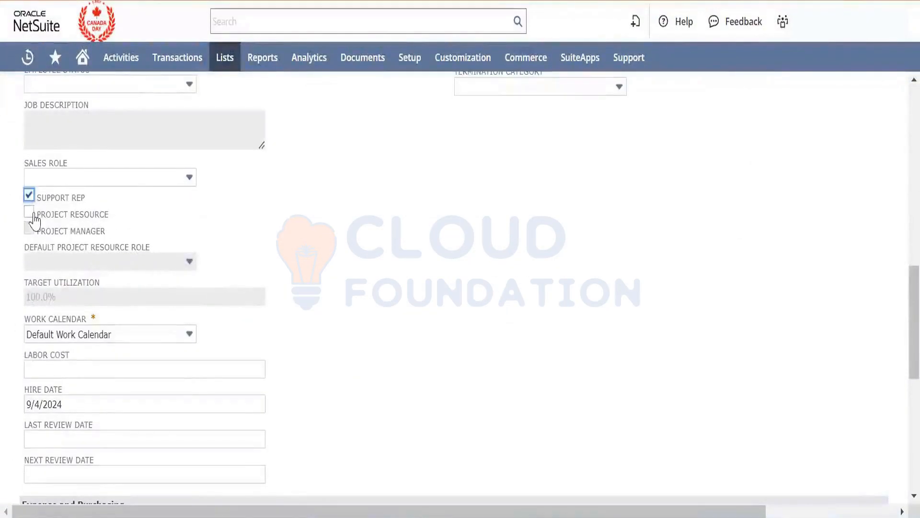
pyautogui.click(123, 178)
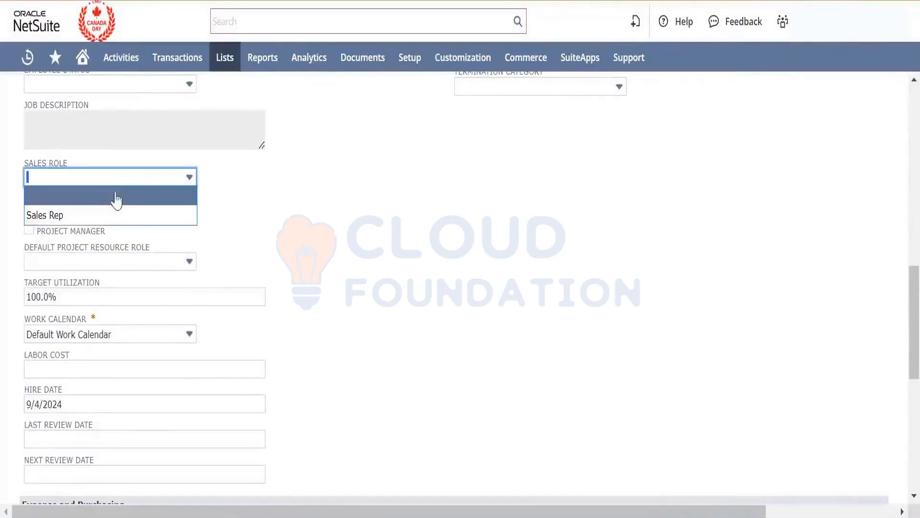
pyautogui.click(110, 215)
pyautogui.scroll(-9, 354, 217)
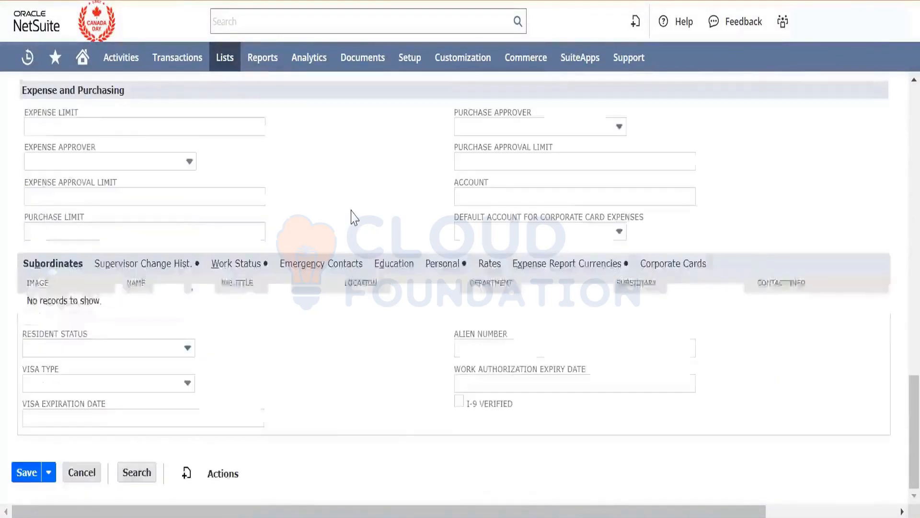
pyautogui.click(25, 477)
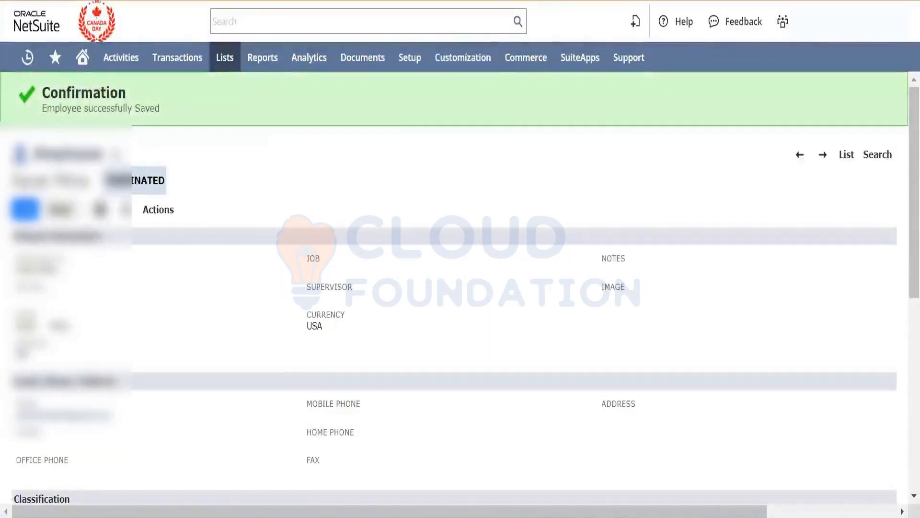
# - Starting from the case record, open the pages for creating a new case rule and a new case territory in separate tabs
pyautogui.click(244, 2)
pyautogui.moveTo(225, 57)
pyautogui.moveTo(248, 289)
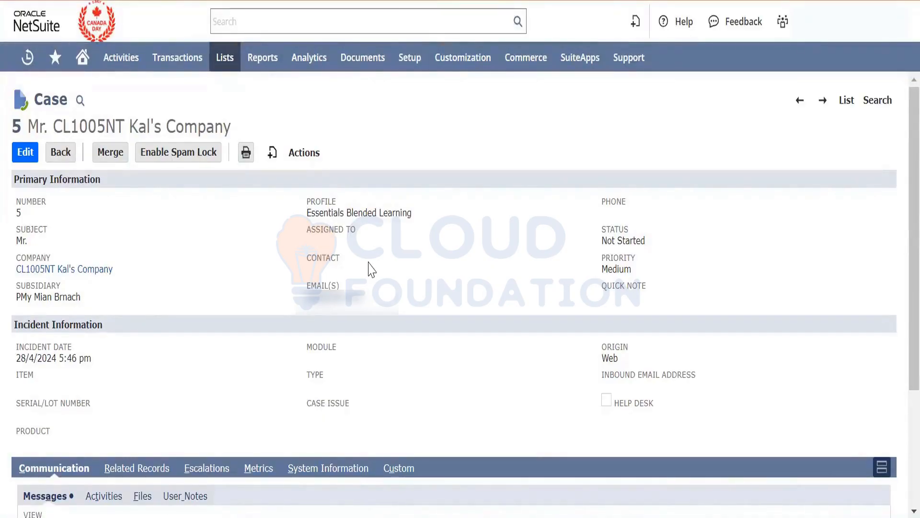
pyautogui.moveTo(415, 73)
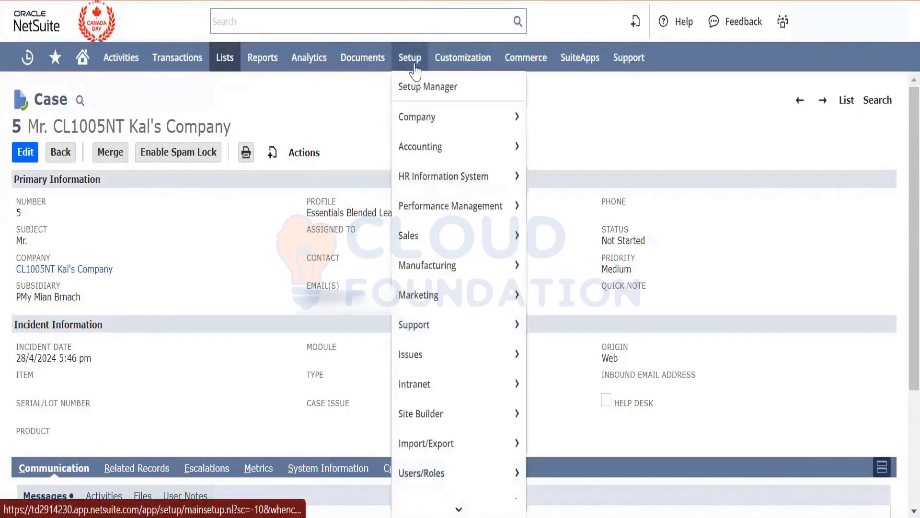
pyautogui.moveTo(446, 324)
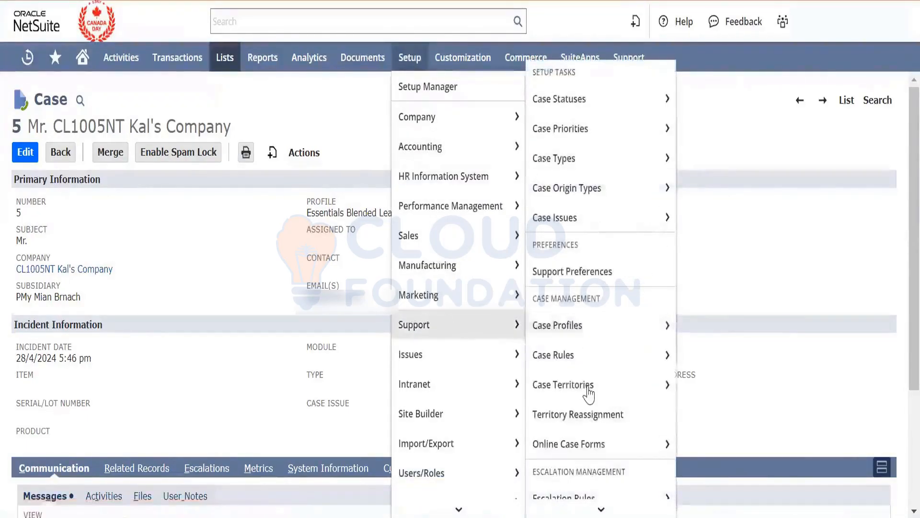
pyautogui.scroll(-1, 598, 346)
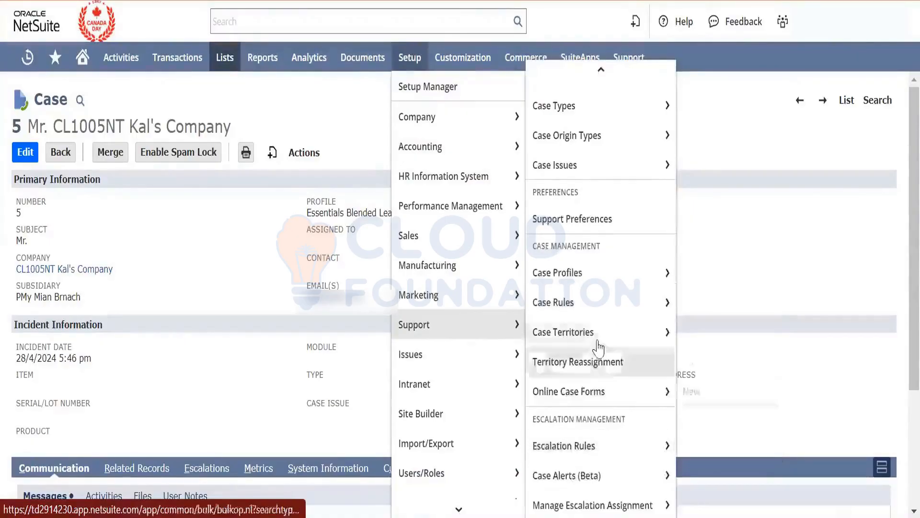
pyautogui.moveTo(594, 309)
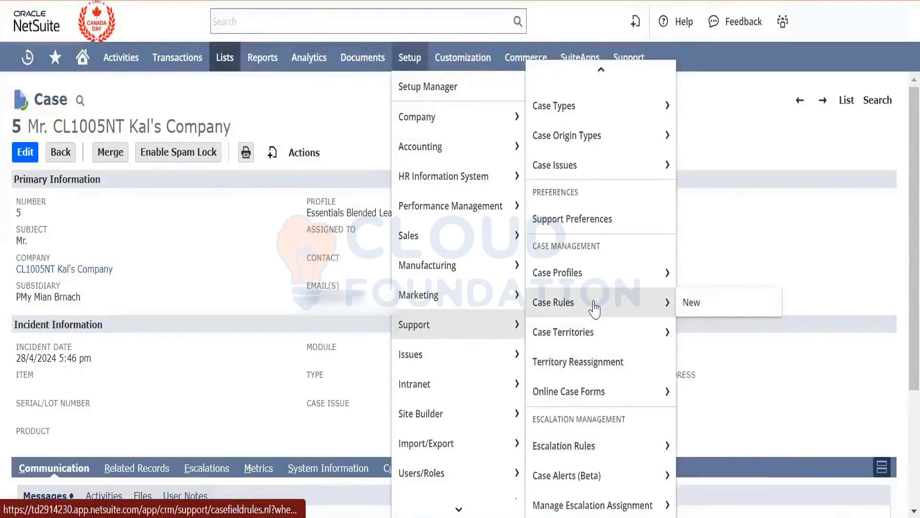
pyautogui.rightClick(697, 303)
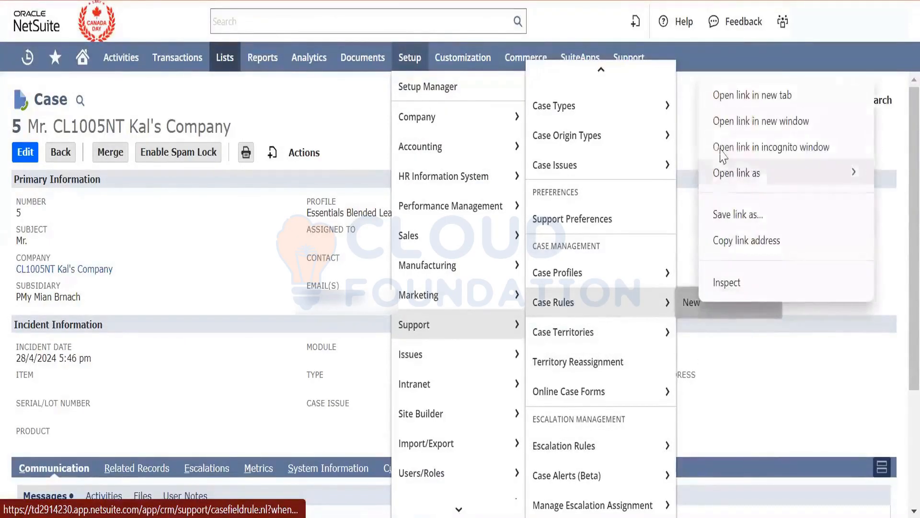
pyautogui.click(733, 95)
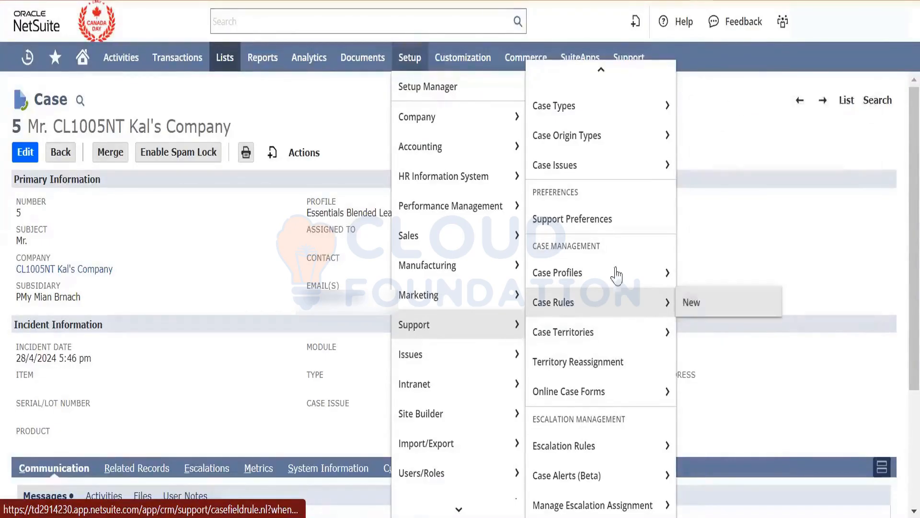
pyautogui.moveTo(662, 329)
pyautogui.rightClick(689, 334)
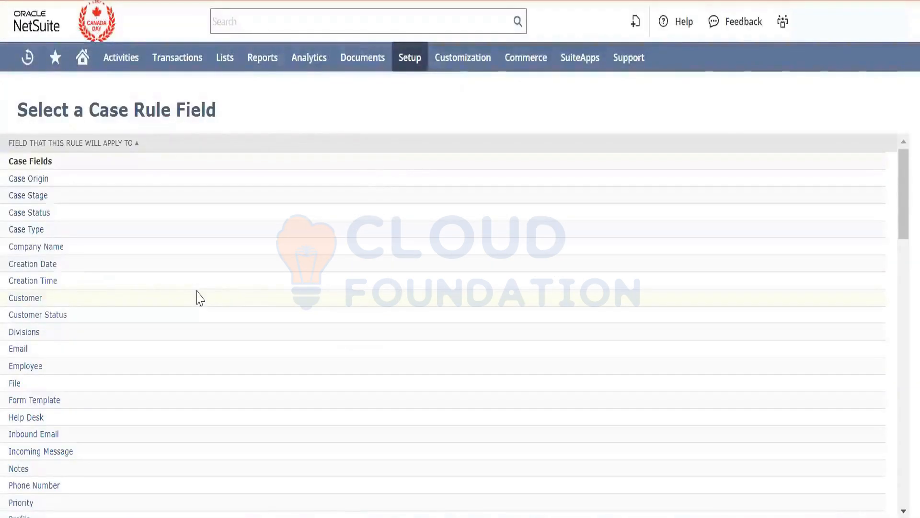
# - Choose the customer field City as the field for the new case rule
pyautogui.scroll(-5, 201, 298)
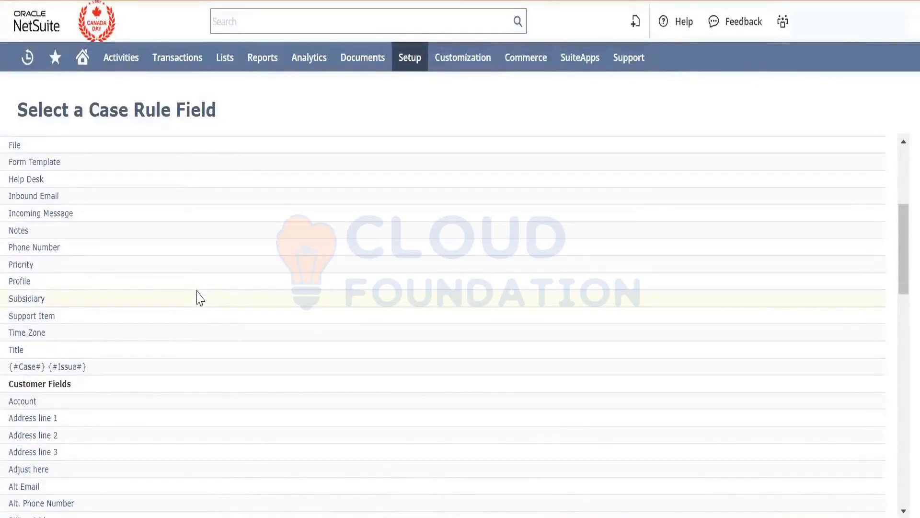
pyautogui.scroll(-5, 200, 298)
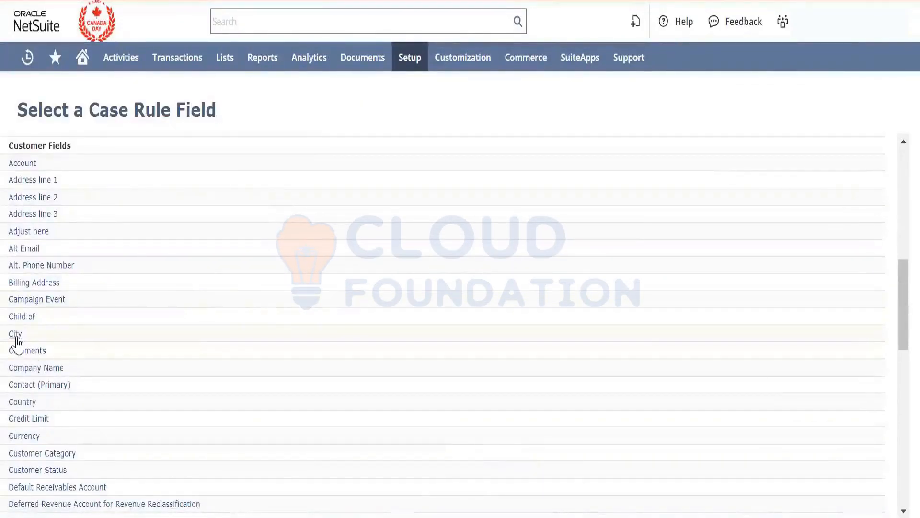
pyautogui.click(15, 336)
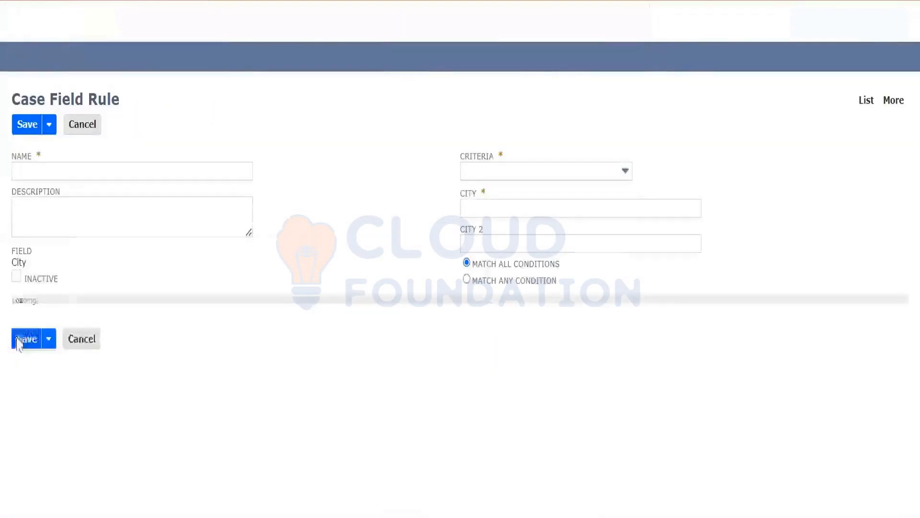
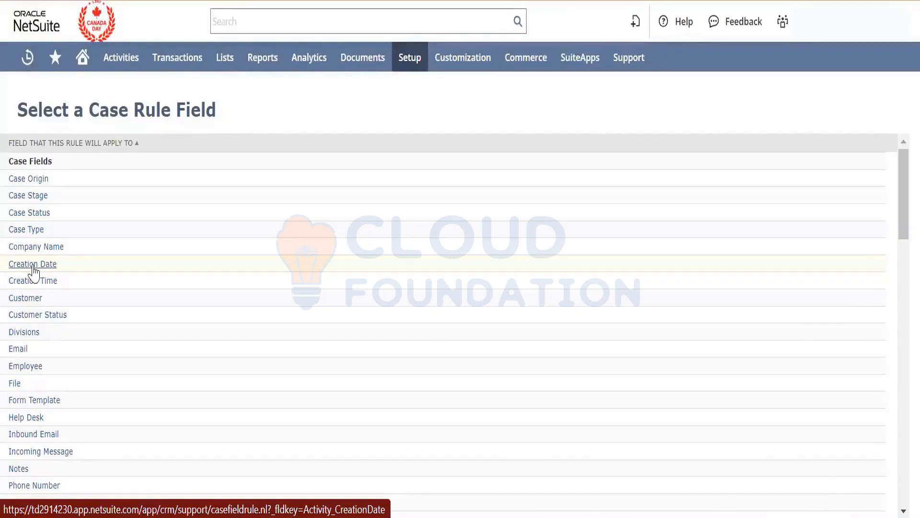
# - Choose the customer field City for the case rule and enter City Rule as both its name and description
pyautogui.scroll(-4, 34, 272)
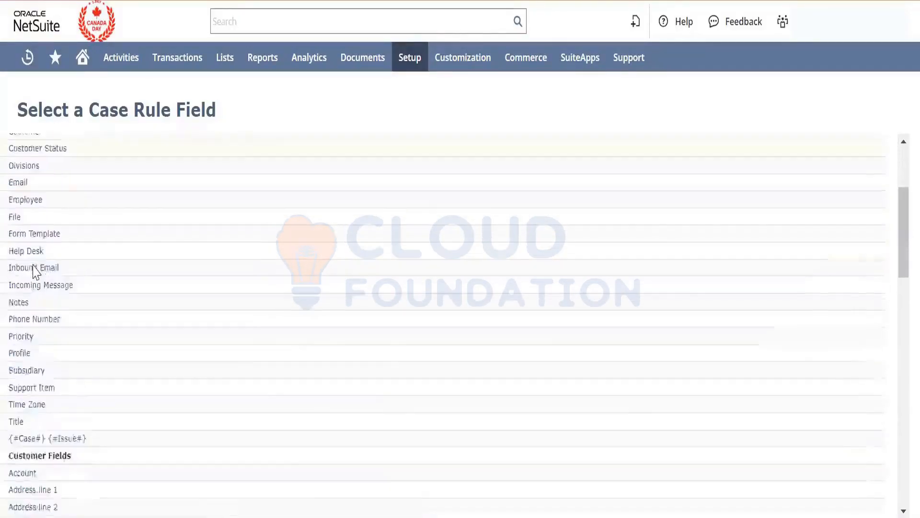
pyautogui.scroll(-6, 36, 273)
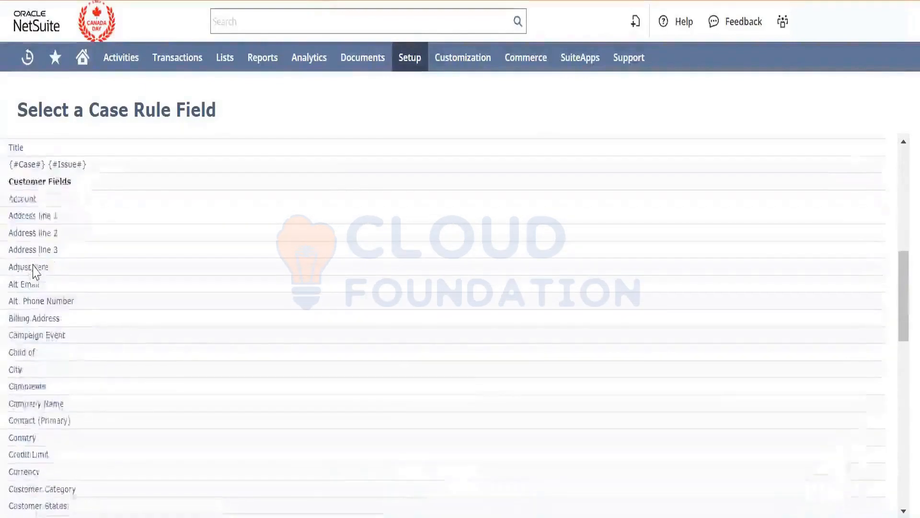
pyautogui.click(15, 305)
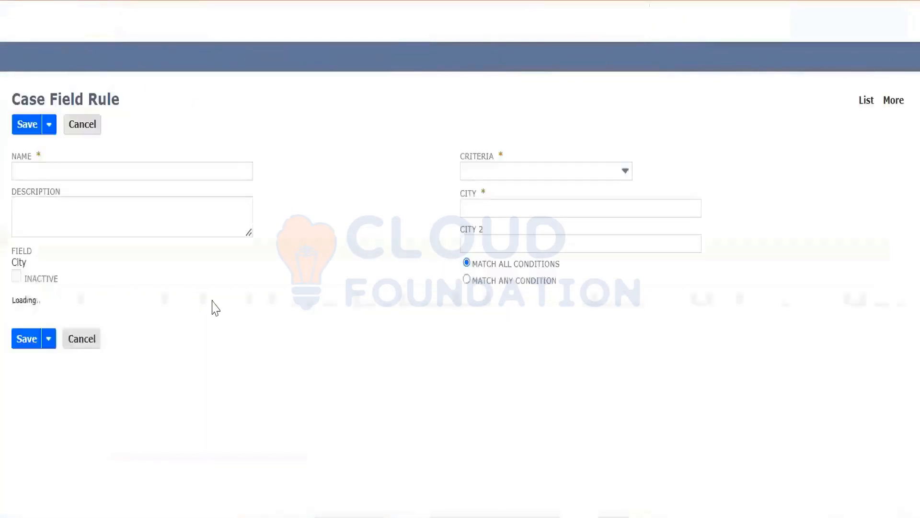
pyautogui.click(178, 164)
pyautogui.write('City')
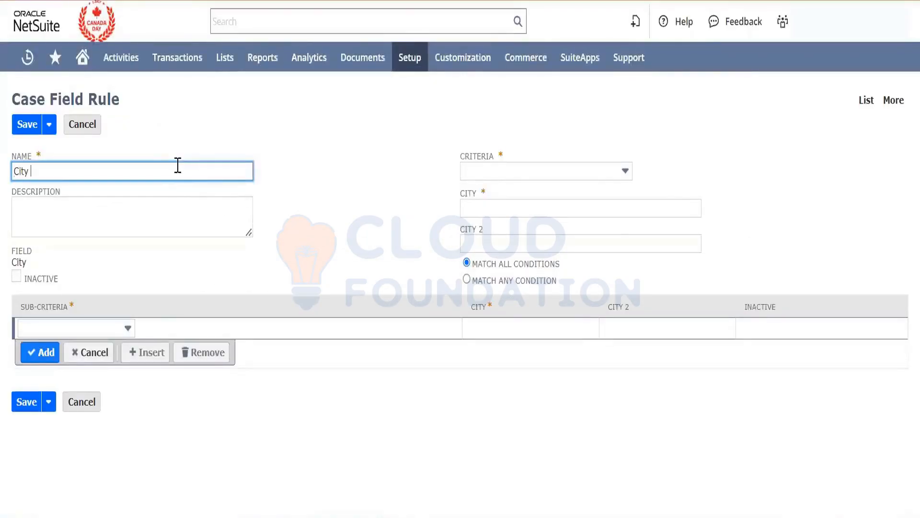
pyautogui.write(' Rule')
pyautogui.press('Tab')
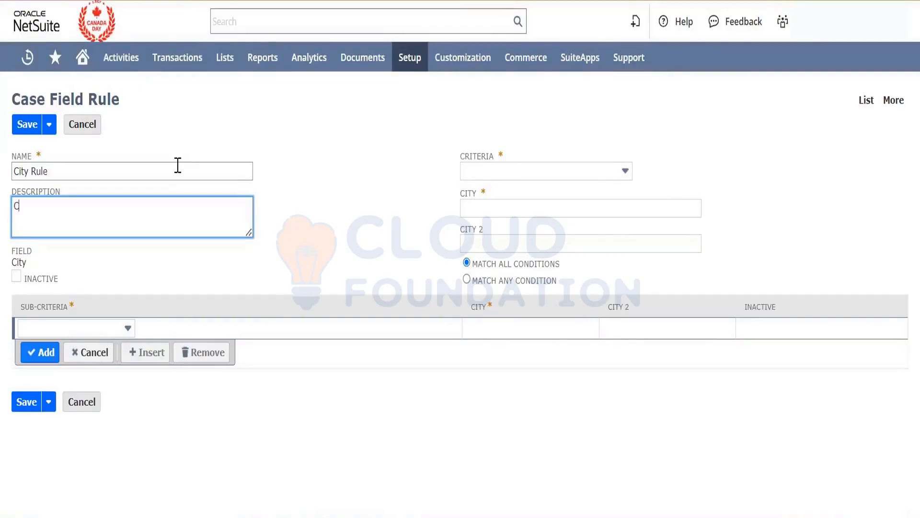
pyautogui.write('City Rule')
pyautogui.press('Tab')
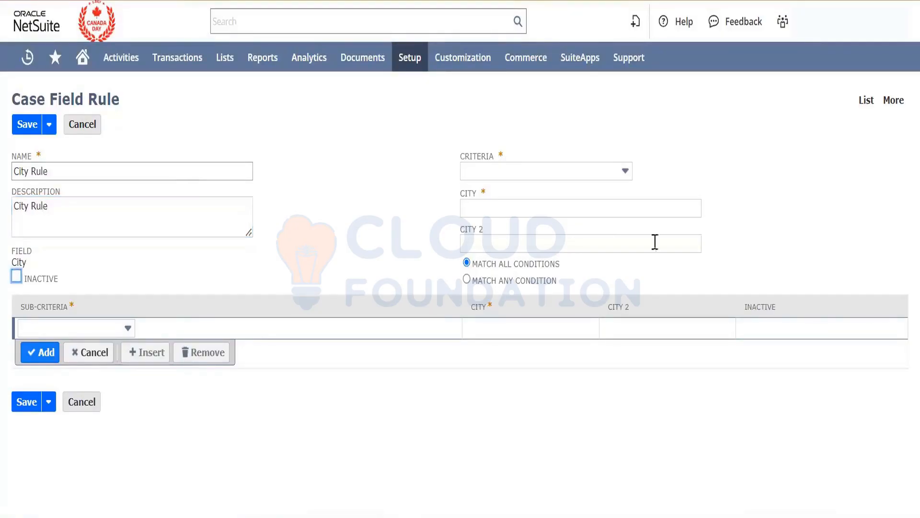
# - Set the rule's criteria to equal to California, without adding sub-criteria, and save the case field rule
pyautogui.click(557, 170)
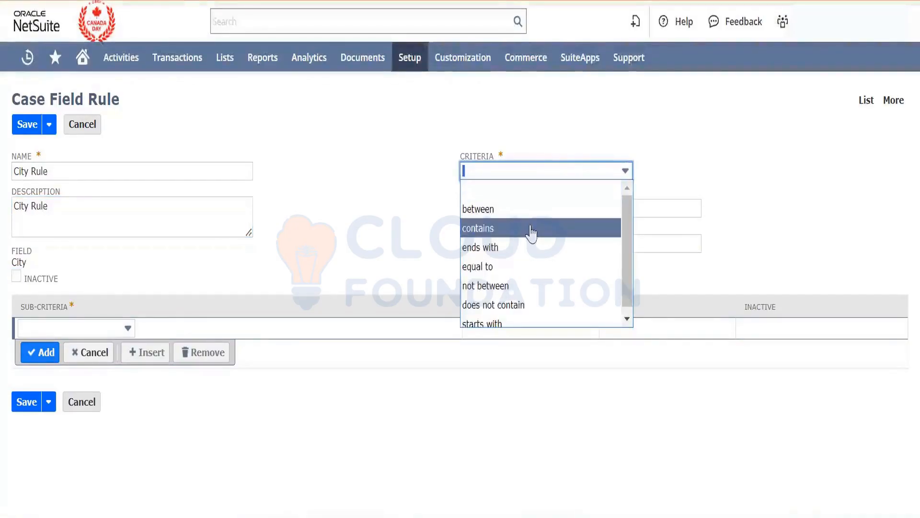
pyautogui.click(529, 266)
pyautogui.click(514, 212)
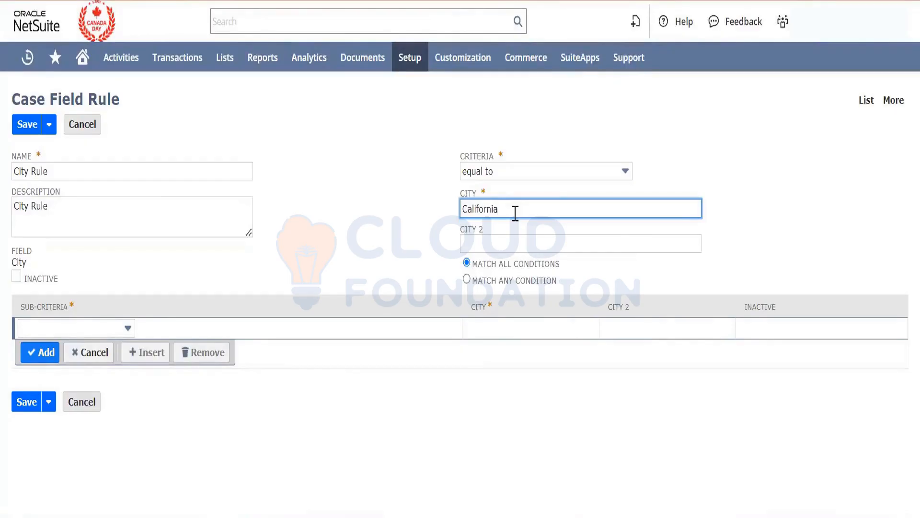
pyautogui.press('Tab')
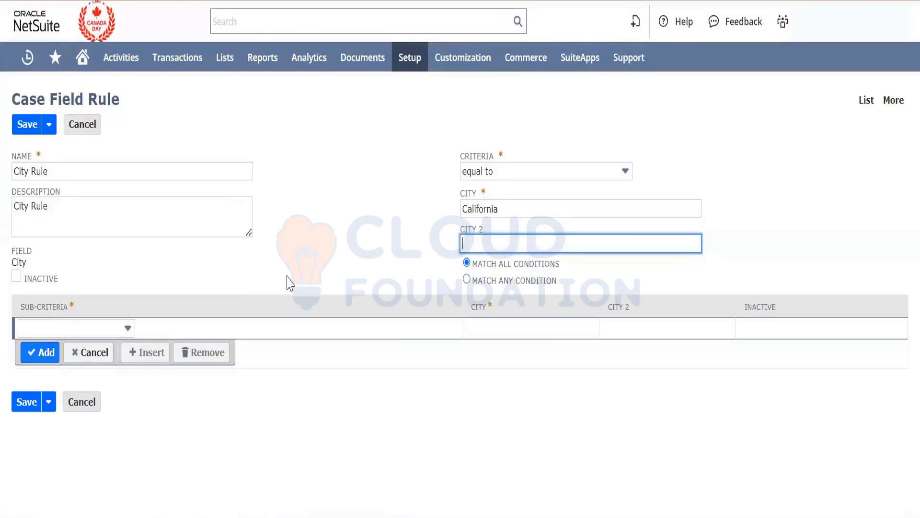
pyautogui.click(115, 330)
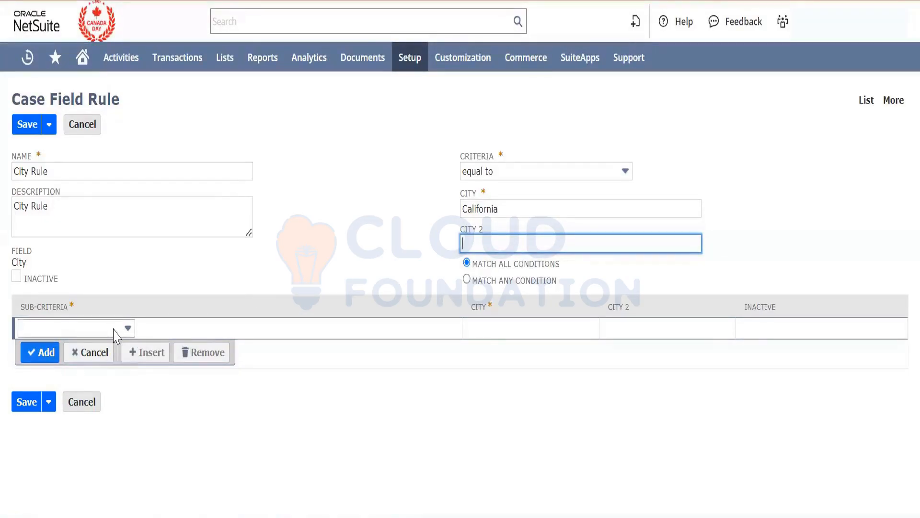
pyautogui.click(389, 416)
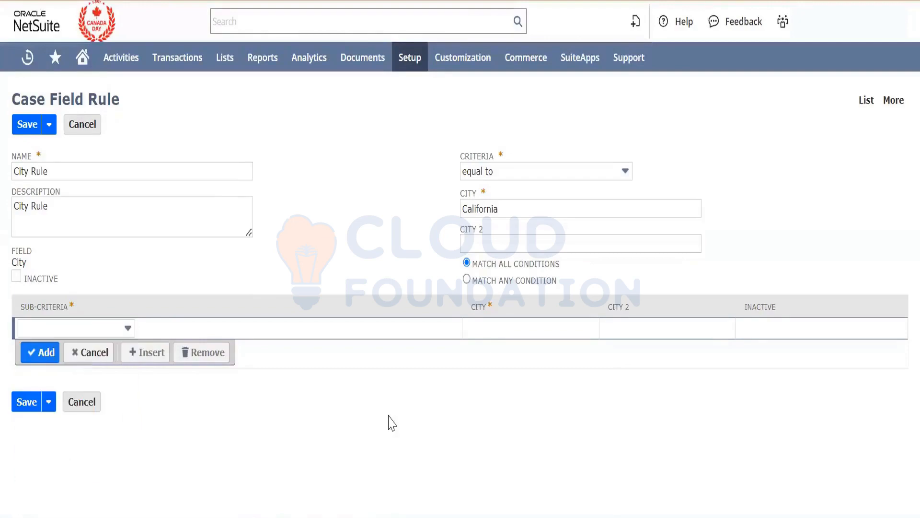
pyautogui.click(27, 406)
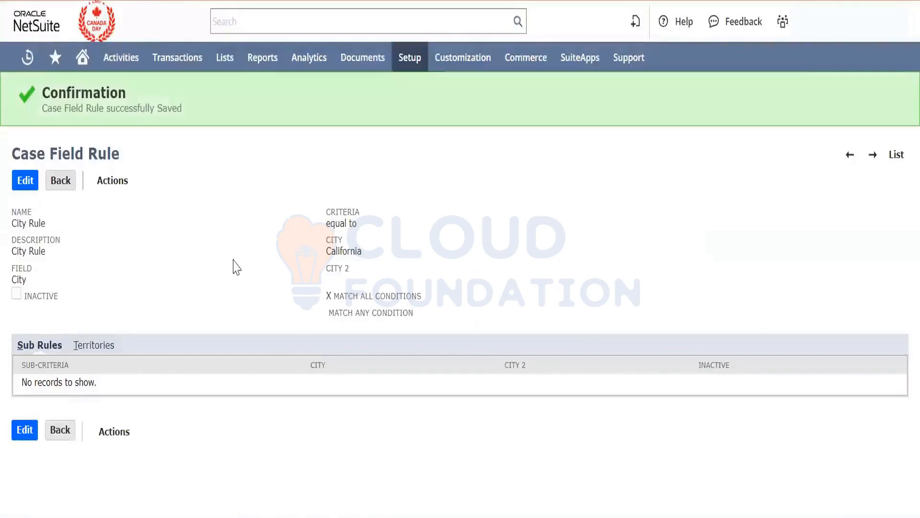
# - Open the list of case territories in a separate tab from the saved rule
pyautogui.doubleClick(353, 247)
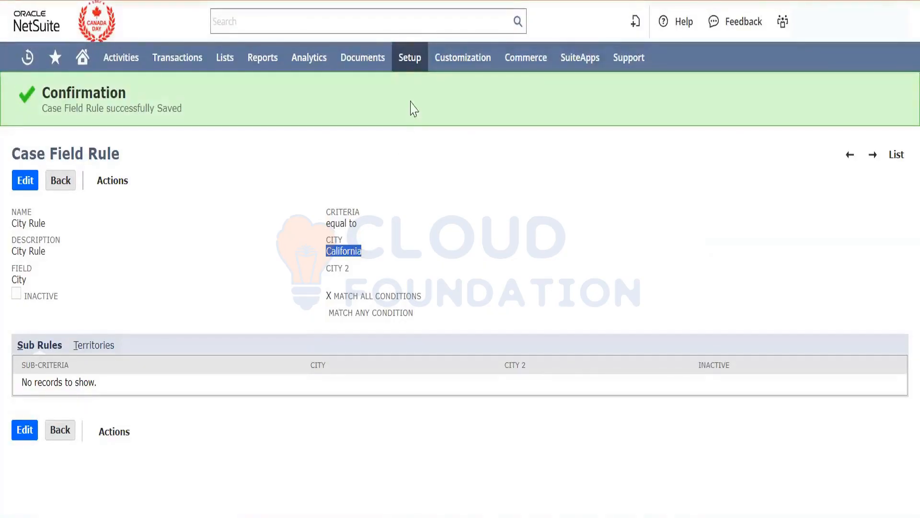
pyautogui.moveTo(412, 62)
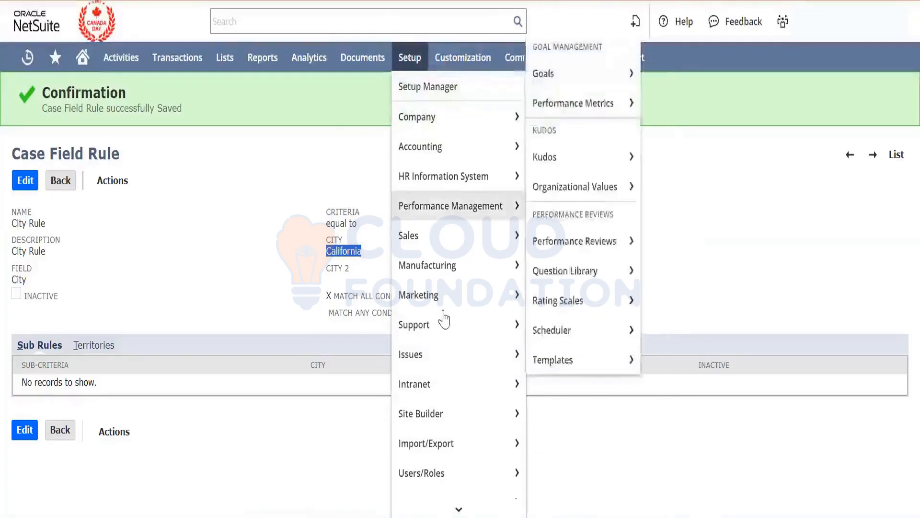
pyautogui.moveTo(469, 324)
pyautogui.moveTo(558, 382)
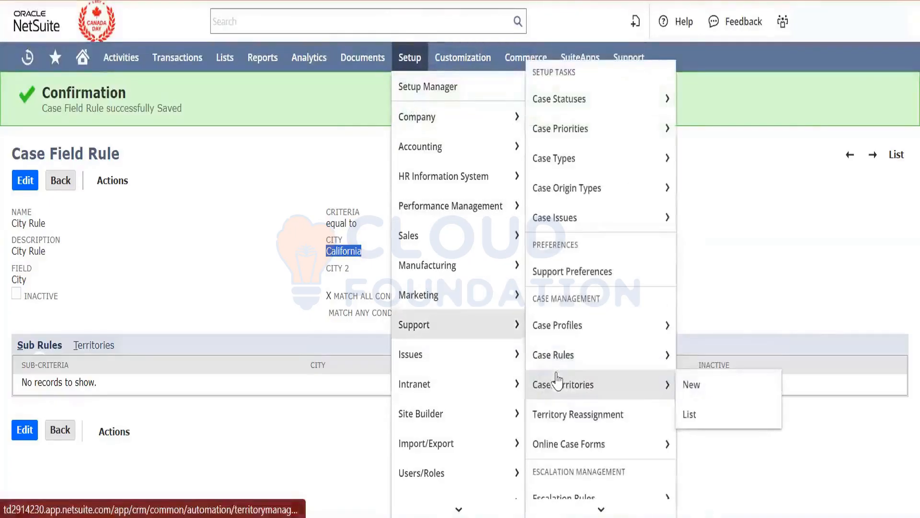
pyautogui.rightClick(581, 413)
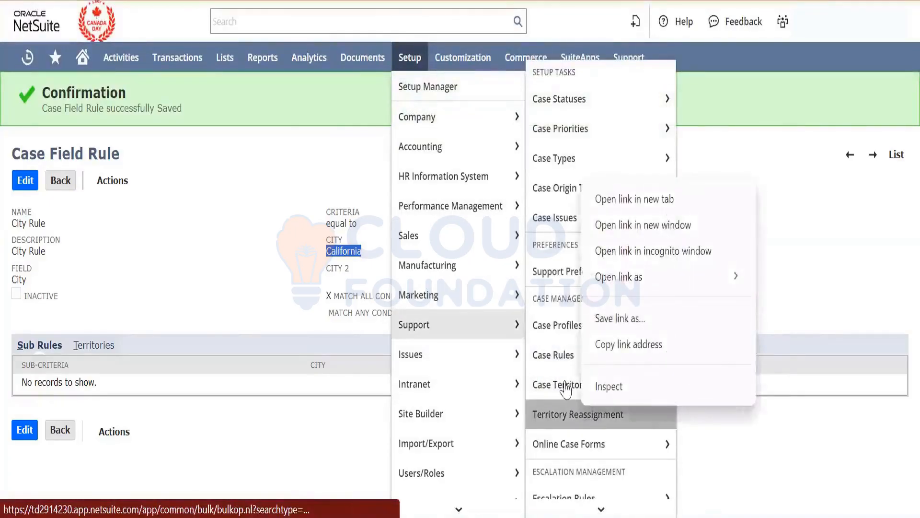
pyautogui.rightClick(566, 383)
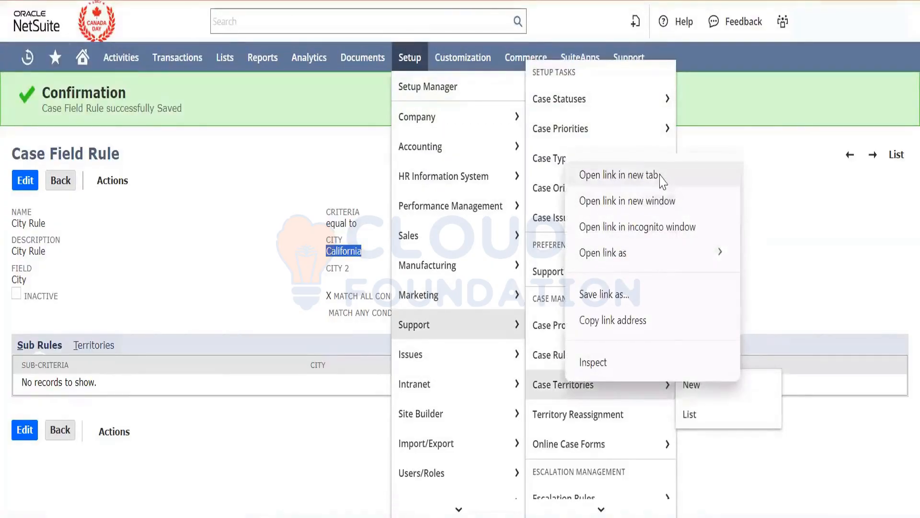
pyautogui.click(619, 176)
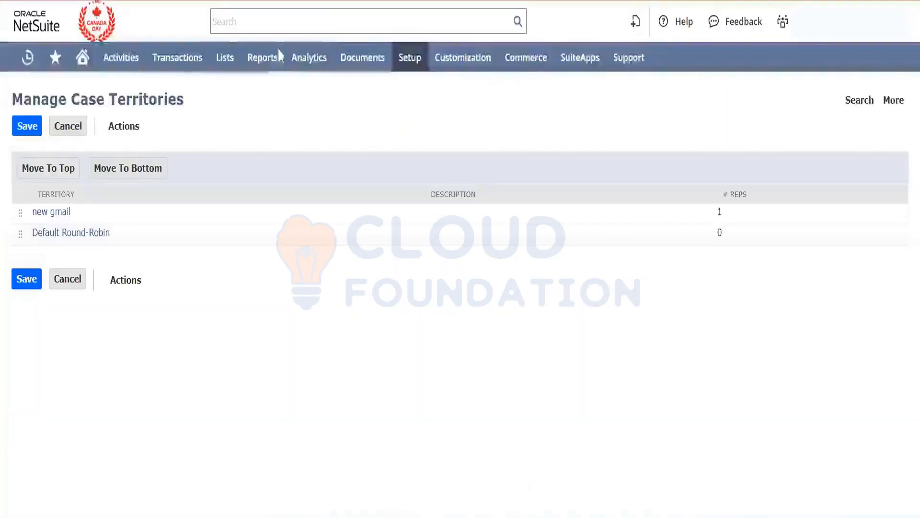
pyautogui.moveTo(136, 137)
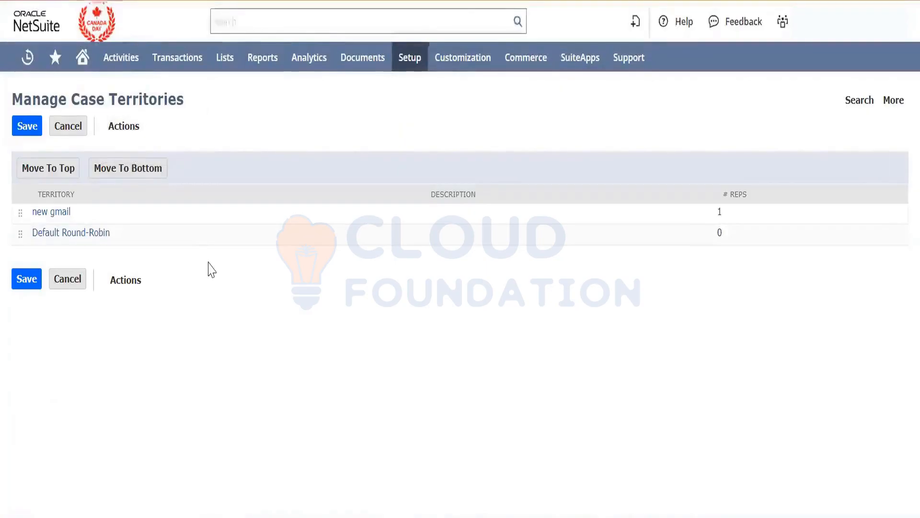
# - Enter City Territory as both the name and the description of the new case territory
pyautogui.click(122, 169)
pyautogui.write('Cl')
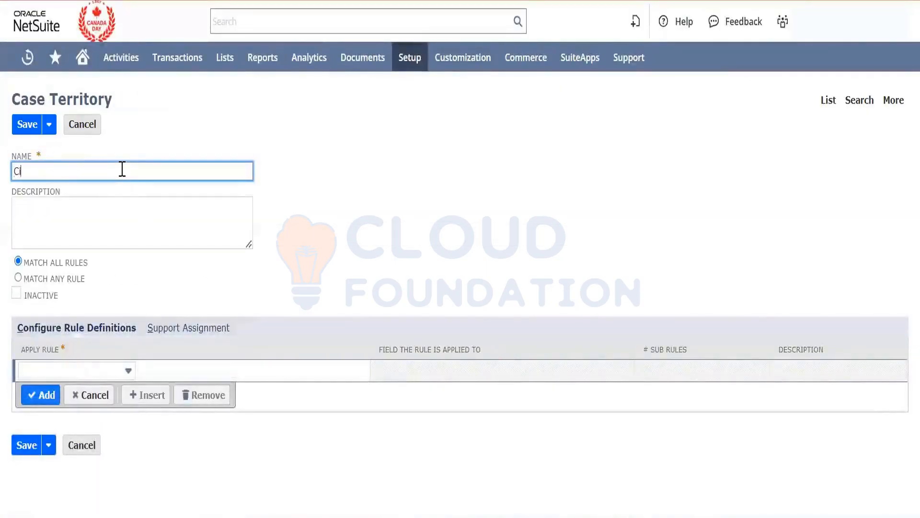
pyautogui.write('ty Te')
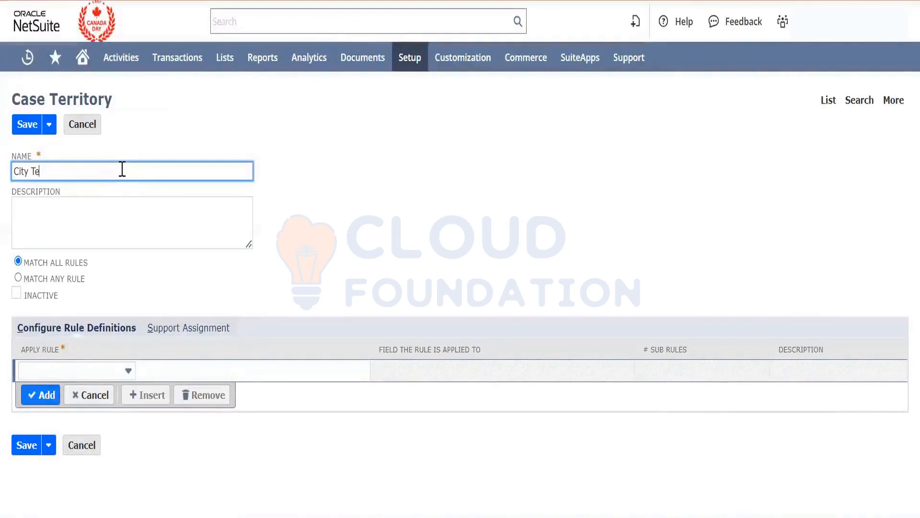
pyautogui.write('rritory')
pyautogui.hotkey('ctrl', 'a')
pyautogui.hotkey('ctrl', 'c')
pyautogui.press('Tab')
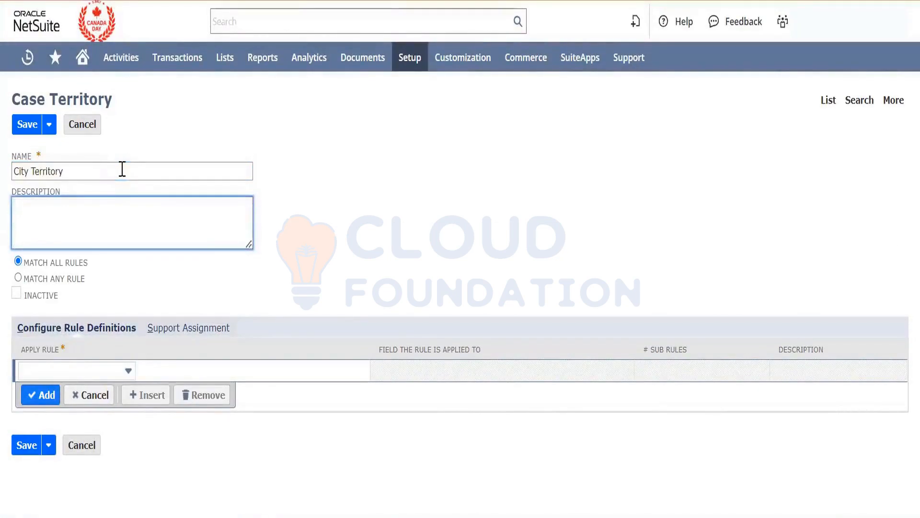
pyautogui.hotkey('ctrl', 'v')
pyautogui.press('Tab')
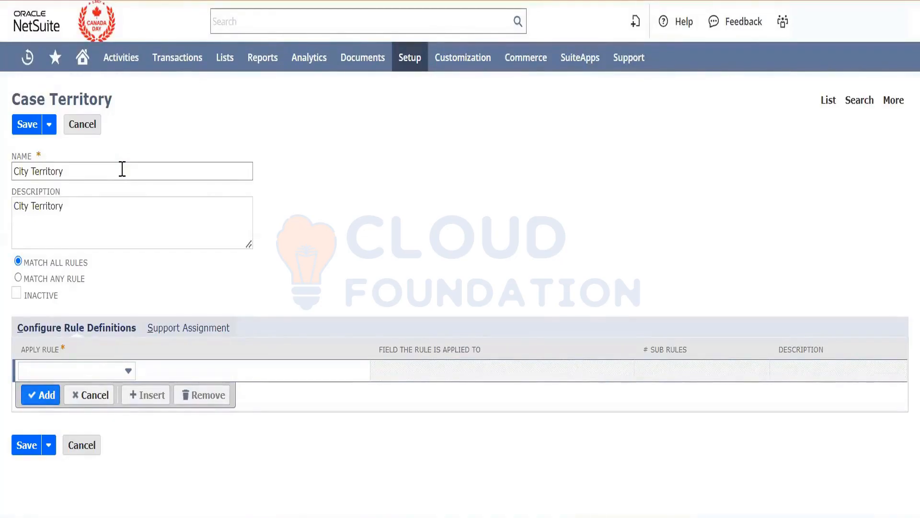
# - Add City Rule to the territory's rule definitions, assign a support rep, and save the territory
pyautogui.click(73, 369)
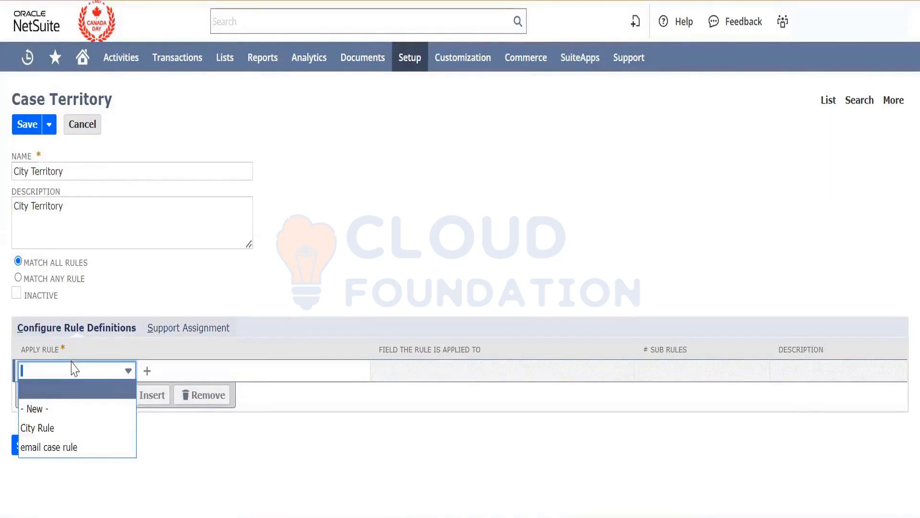
pyautogui.click(68, 428)
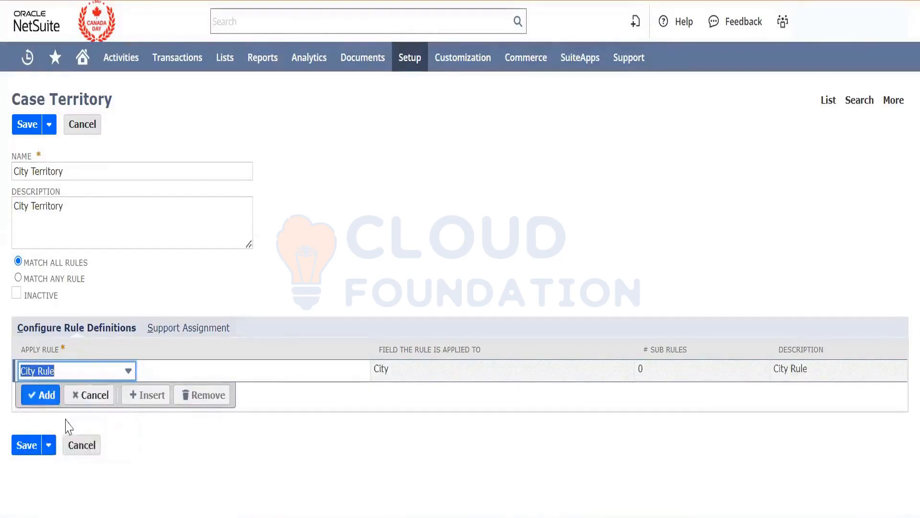
pyautogui.click(42, 396)
pyautogui.click(191, 330)
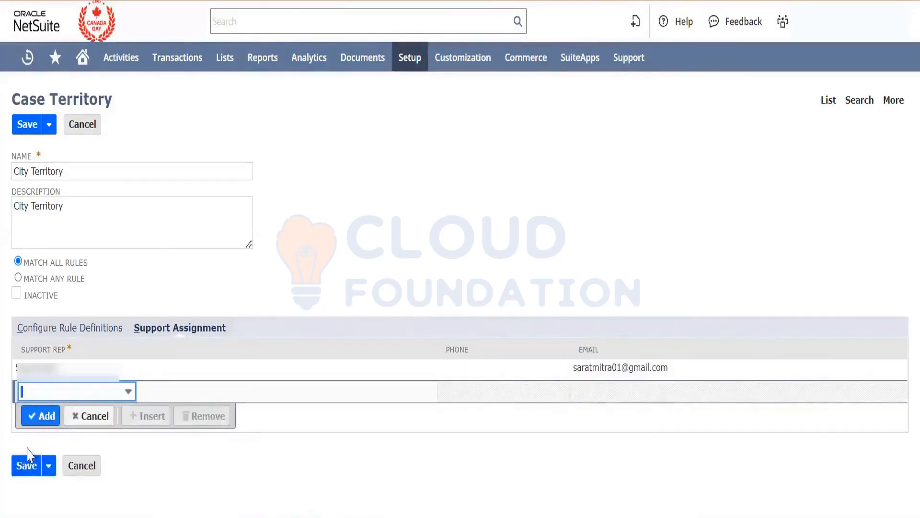
pyautogui.click(27, 459)
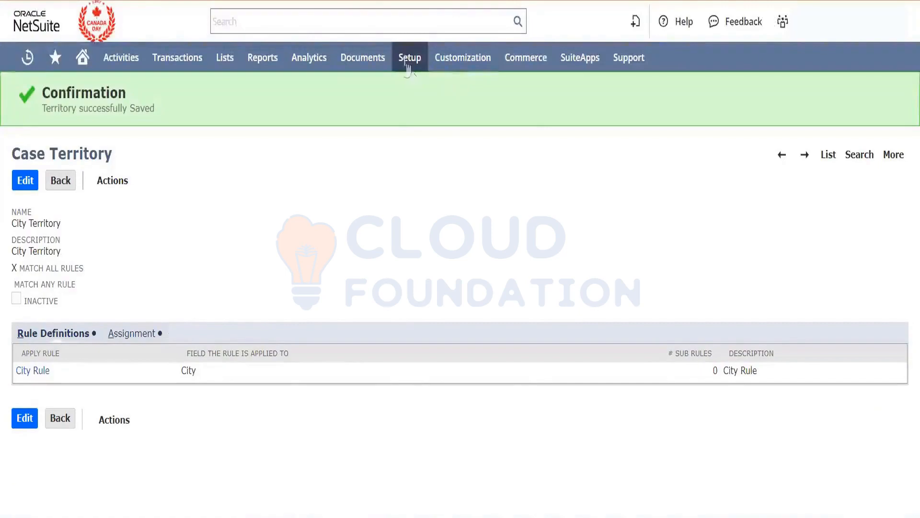
# - Open the list of online case forms in a new tab and edit New online Case form
pyautogui.moveTo(407, 65)
pyautogui.moveTo(452, 302)
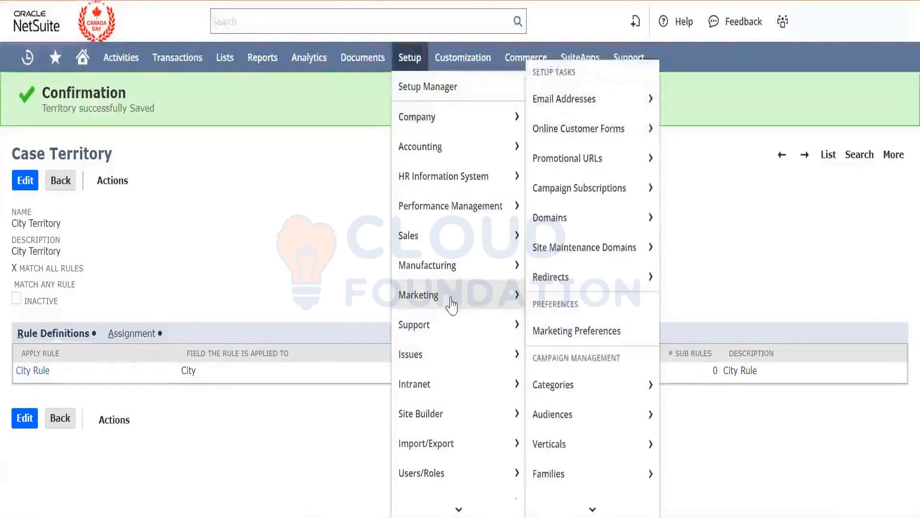
pyautogui.moveTo(456, 324)
pyautogui.moveTo(567, 329)
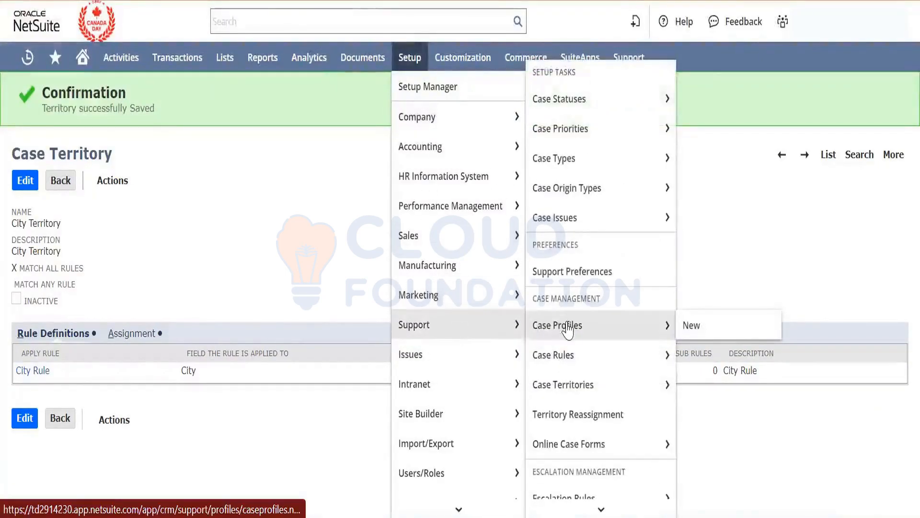
pyautogui.scroll(-1, 567, 331)
pyautogui.rightClick(604, 428)
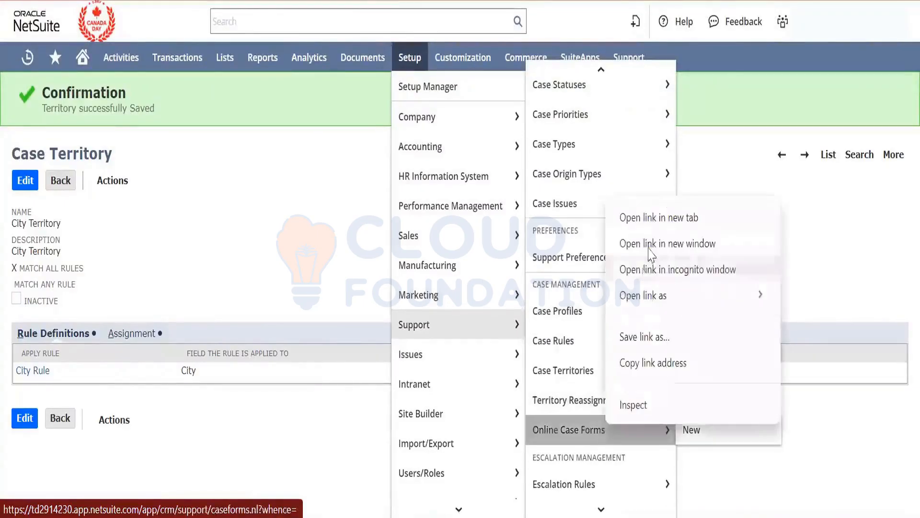
pyautogui.click(657, 218)
pyautogui.moveTo(599, 174)
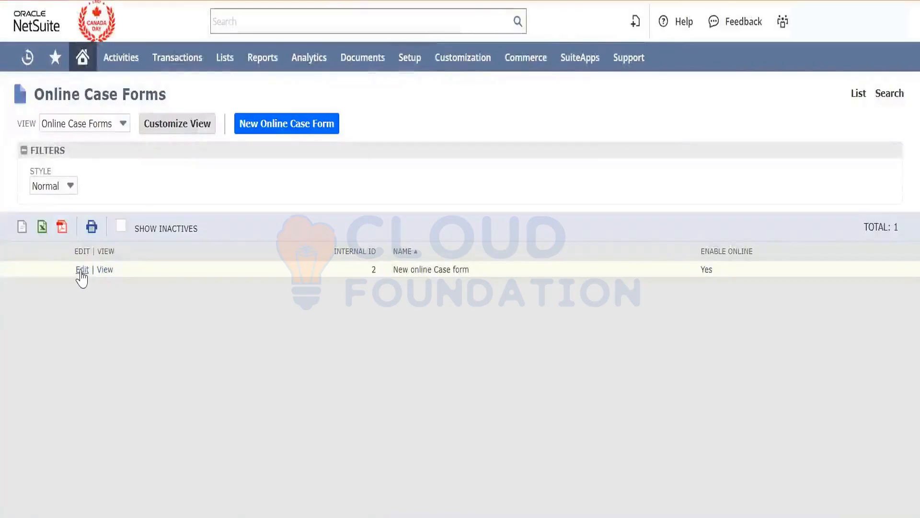
pyautogui.click(82, 271)
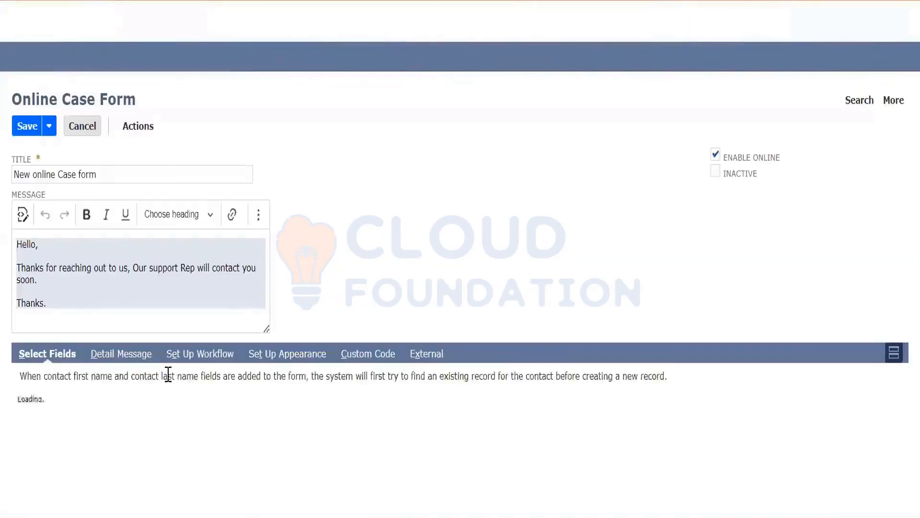
# - Add the City field to the form's selected fields and save the online case form
pyautogui.scroll(-3, 168, 376)
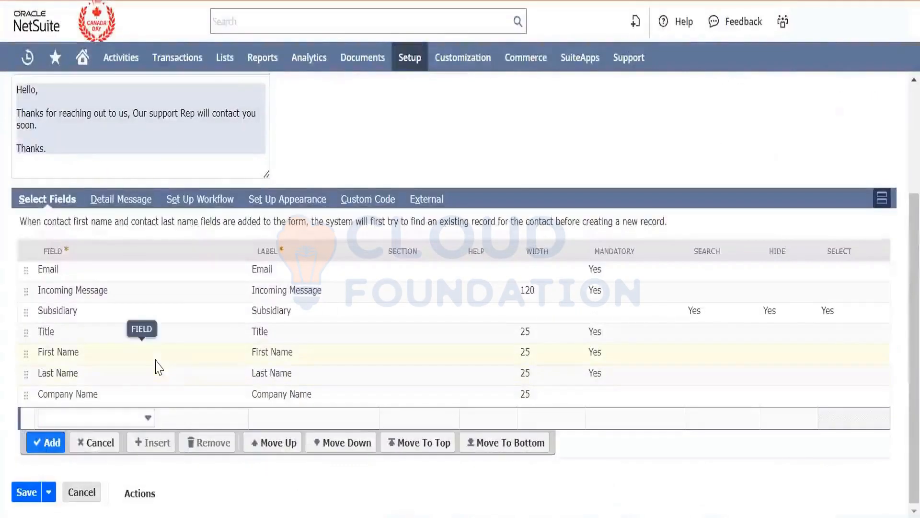
pyautogui.click(114, 421)
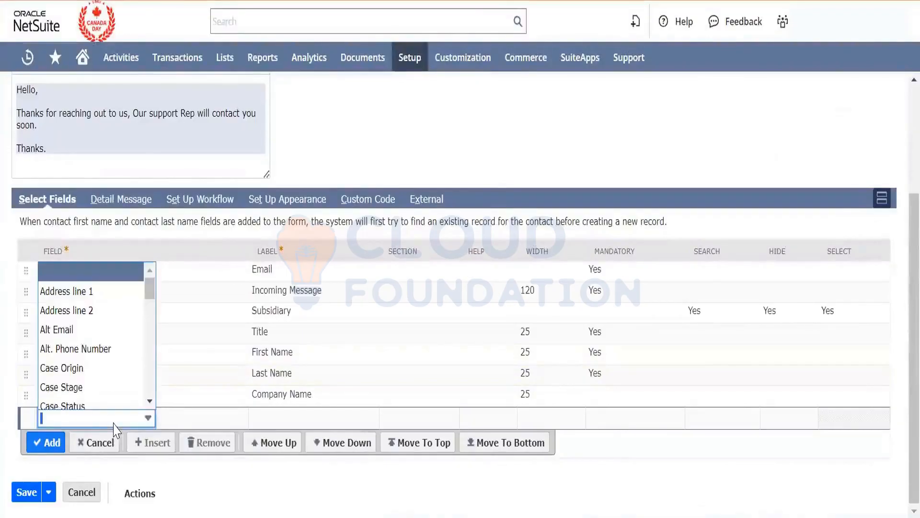
pyautogui.write('City')
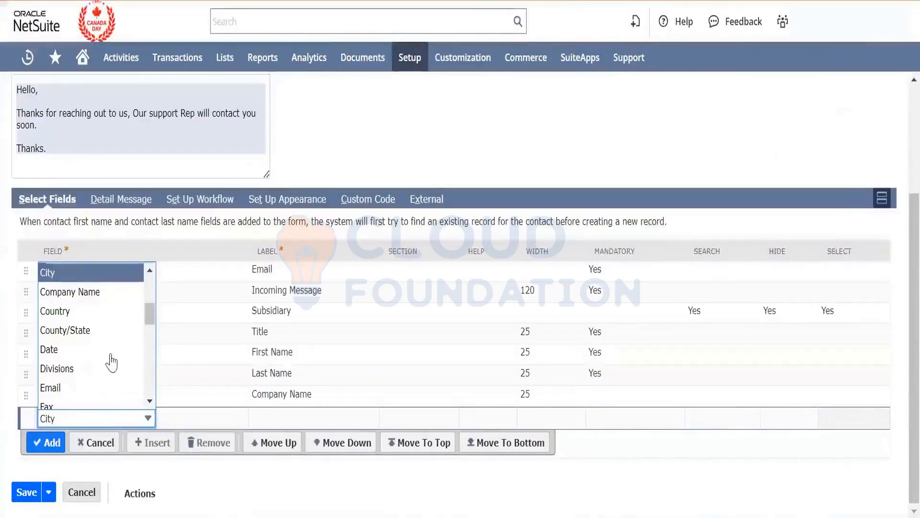
pyautogui.press('Return')
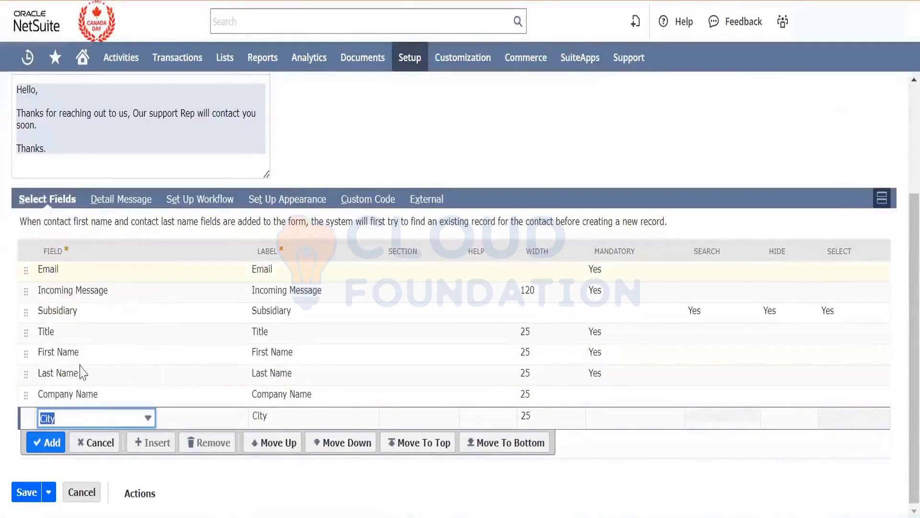
pyautogui.click(49, 444)
pyautogui.click(22, 512)
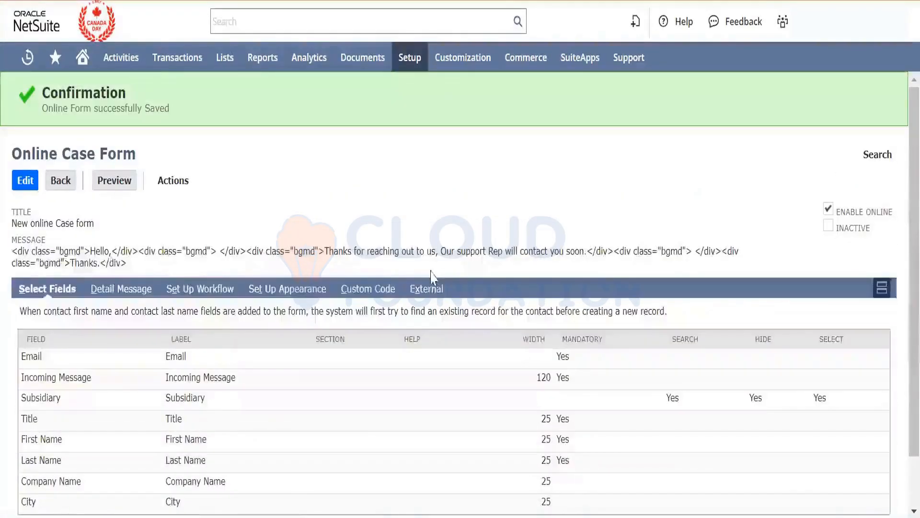
# - Open the published version of the online case form and enter the contact's email address
pyautogui.click(430, 288)
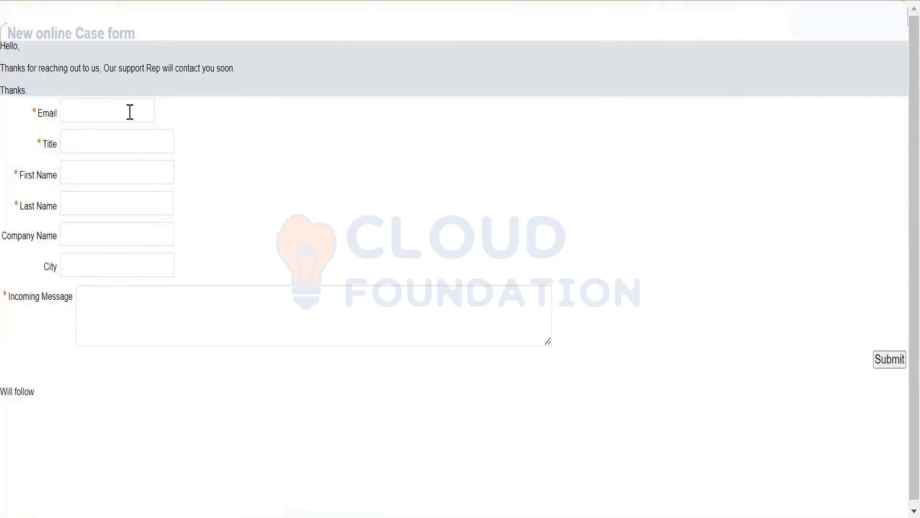
pyautogui.write('****')
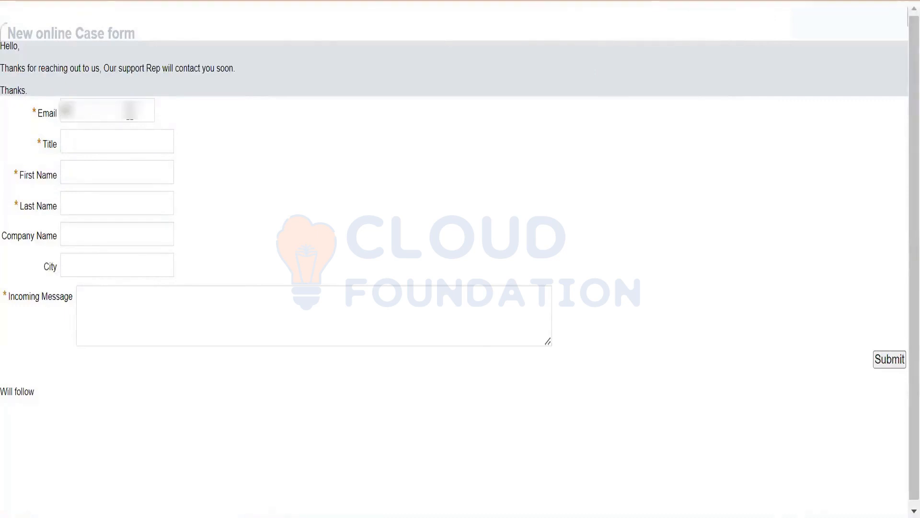
pyautogui.write('*******')
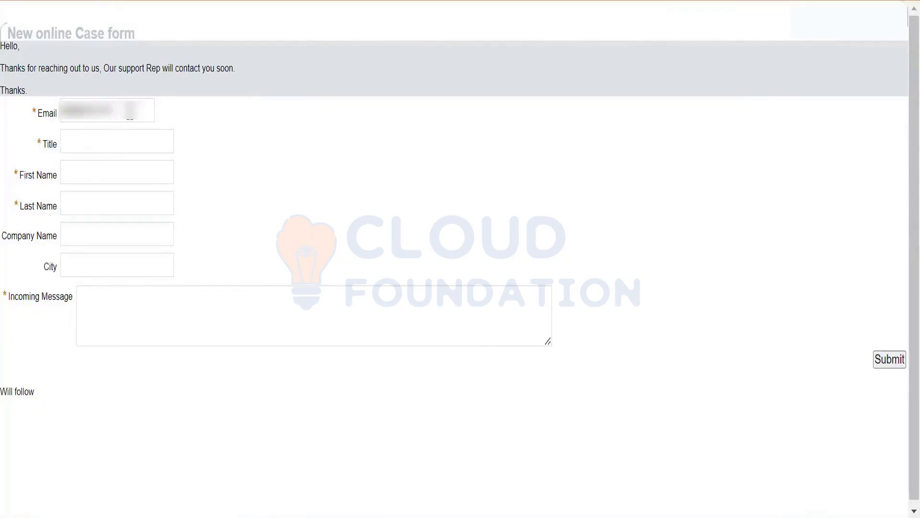
# - Fill in Mr as the title, the contact's first and last names, the company name, and California as the city
pyautogui.press('Tab')
pyautogui.write('M')
pyautogui.write('Das')
pyautogui.press('Tab')
pyautogui.write('ka')
pyautogui.write('Das')
pyautogui.write('California')
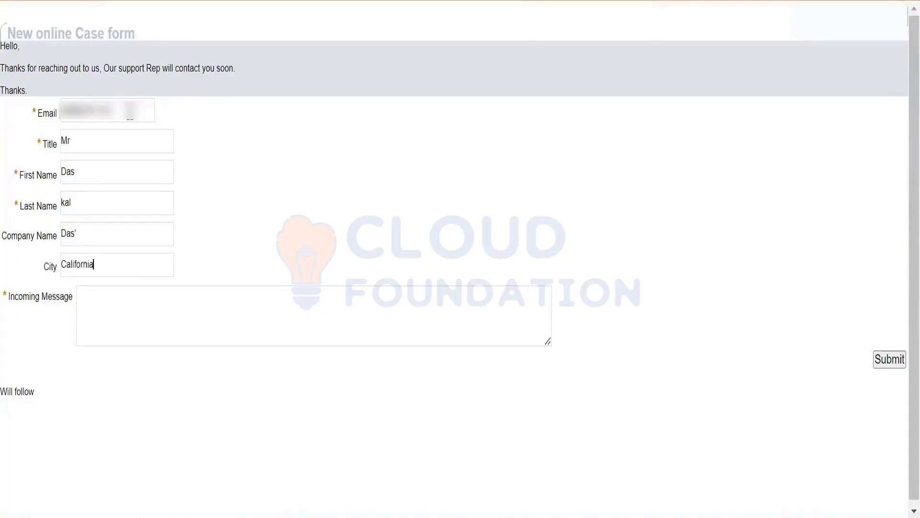
# - Enter California Territoty Test as the incoming message, reusing the city value, and submit the case form
pyautogui.hotkey('ctrl', 'a')
pyautogui.hotkey('ctrl', 'c')
pyautogui.press('Tab')
pyautogui.hotkey('ctrl', 'v')
pyautogui.write('Territoty rtes')
pyautogui.press('BackSpace')
pyautogui.press('BackSpace')
pyautogui.press('BackSpace')
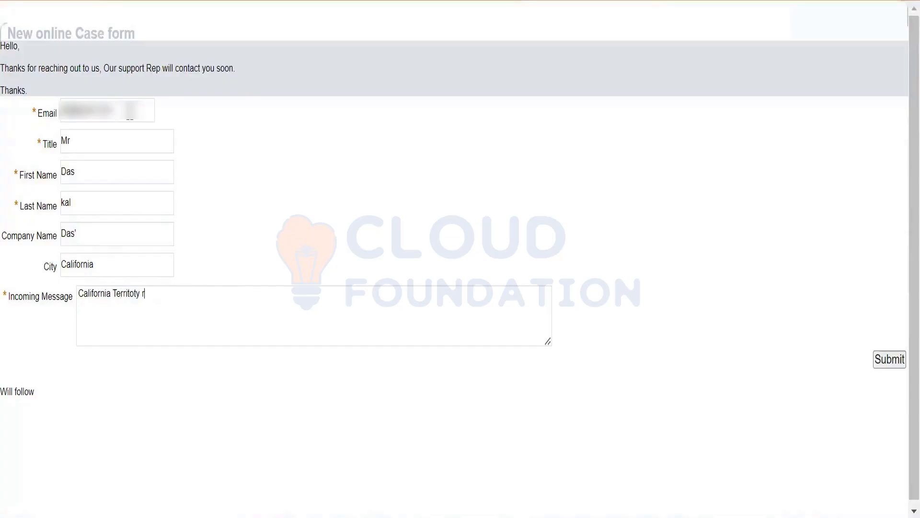
pyautogui.write('Test')
pyautogui.click(78, 293)
pyautogui.scroll(-1, 78, 293)
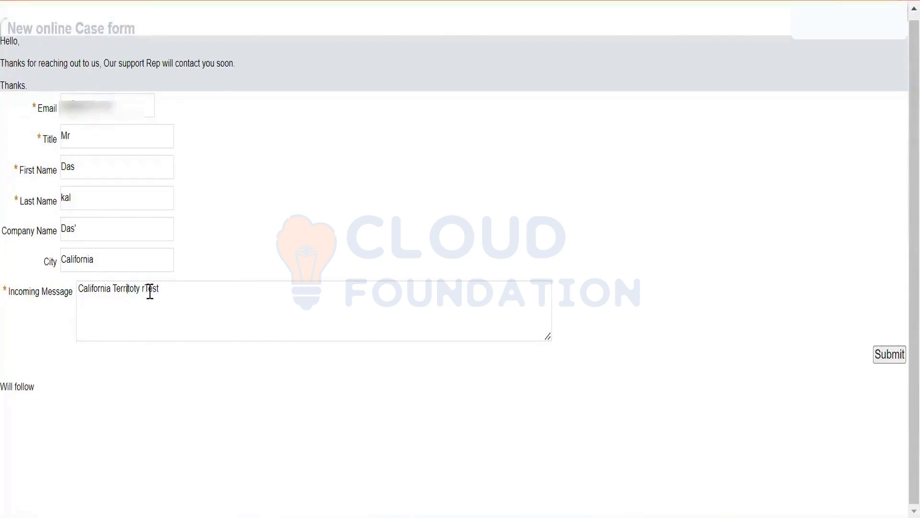
pyautogui.press('BackSpace')
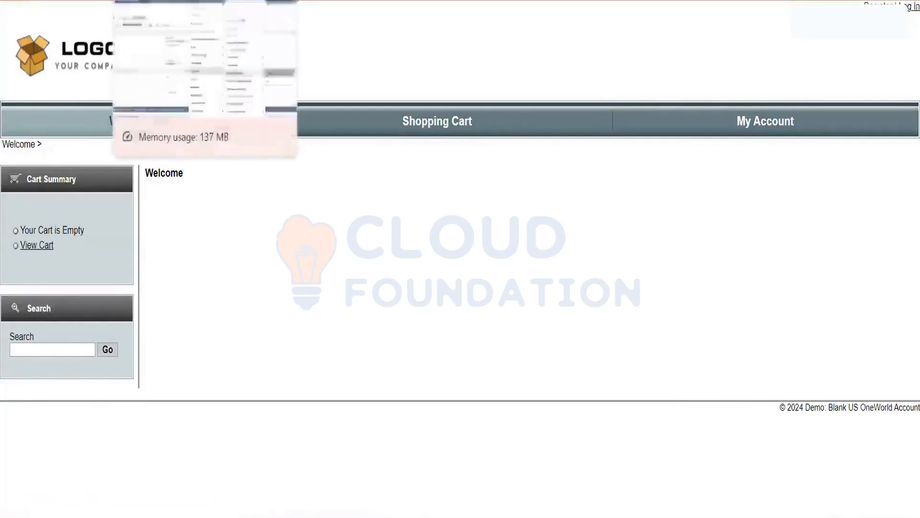
# - Return to the case records, grab case 5 from the case list, and save it
pyautogui.click(161, 0)
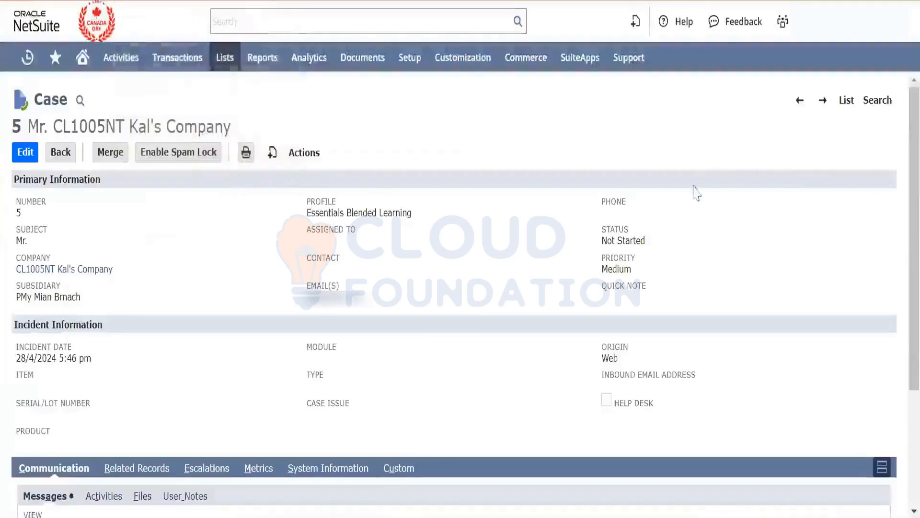
pyautogui.click(840, 103)
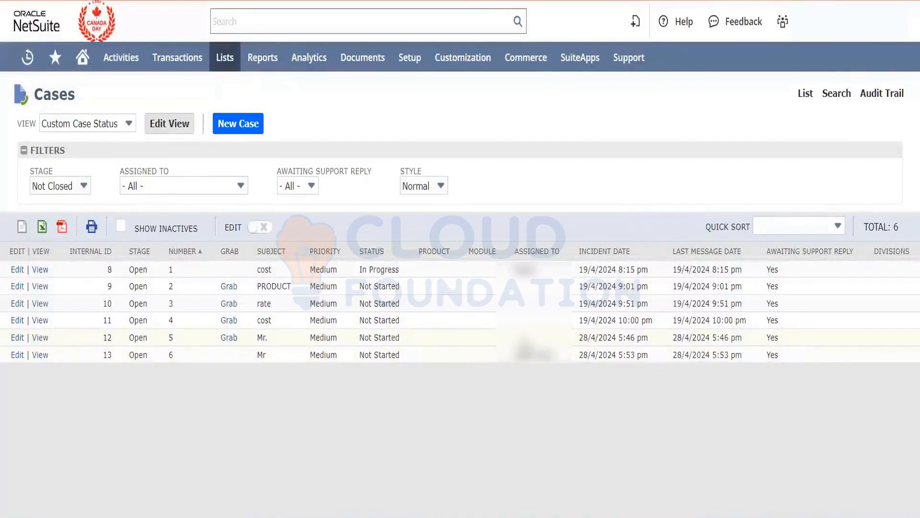
pyautogui.click(229, 339)
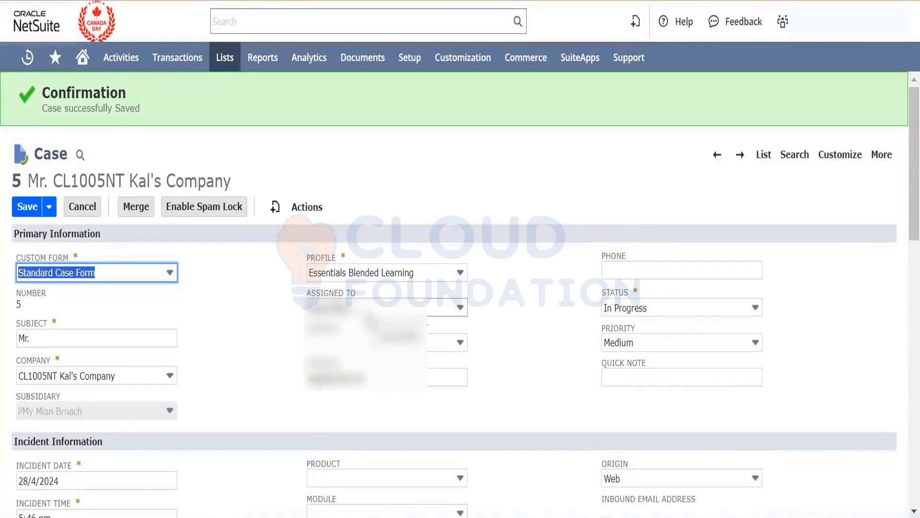
pyautogui.click(235, 303)
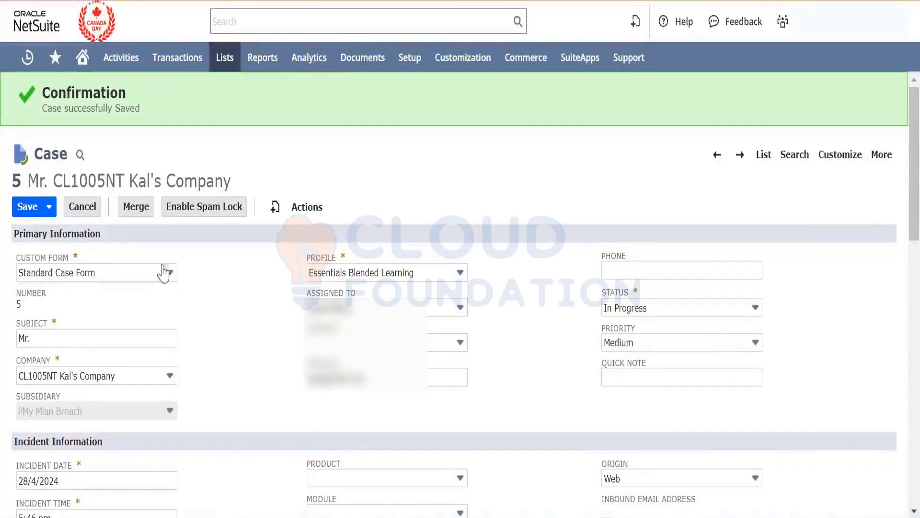
pyautogui.click(34, 215)
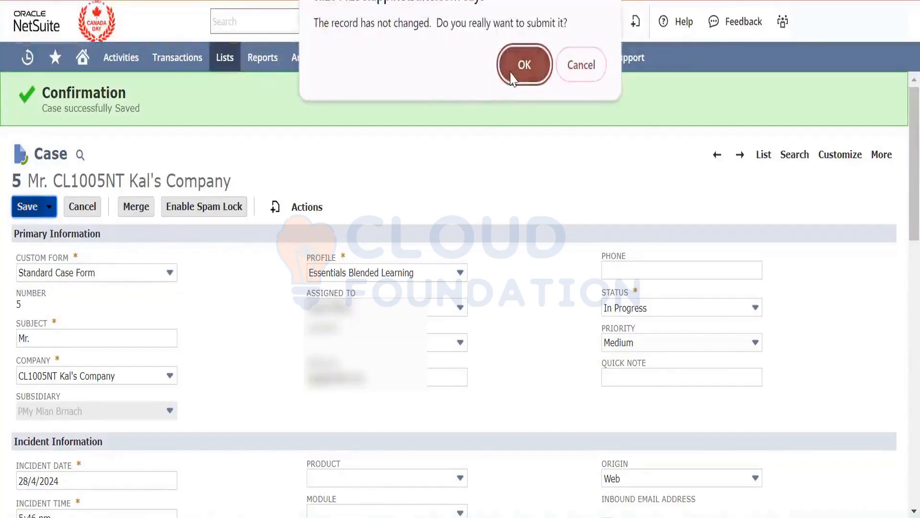
pyautogui.click(521, 63)
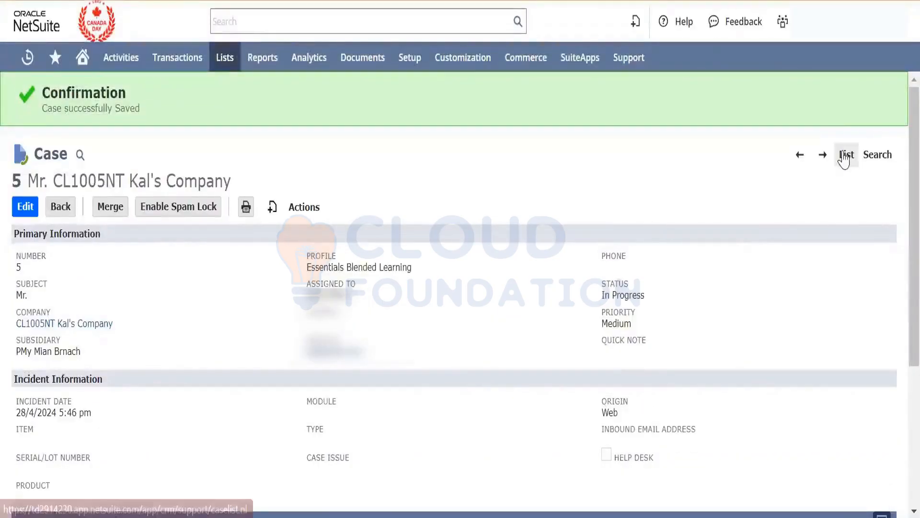
# - View case 6 from the case list and review its assignment details and communication messages
pyautogui.click(845, 155)
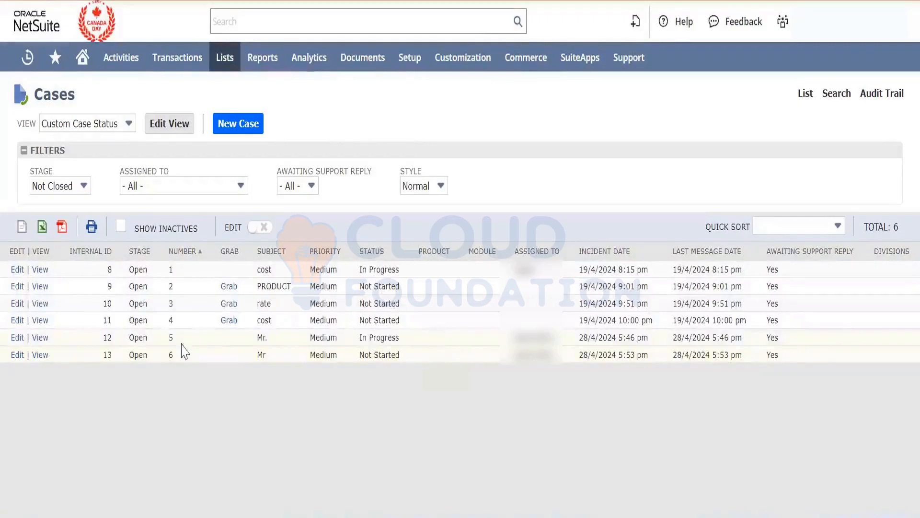
pyautogui.click(40, 355)
pyautogui.scroll(-3, 408, 411)
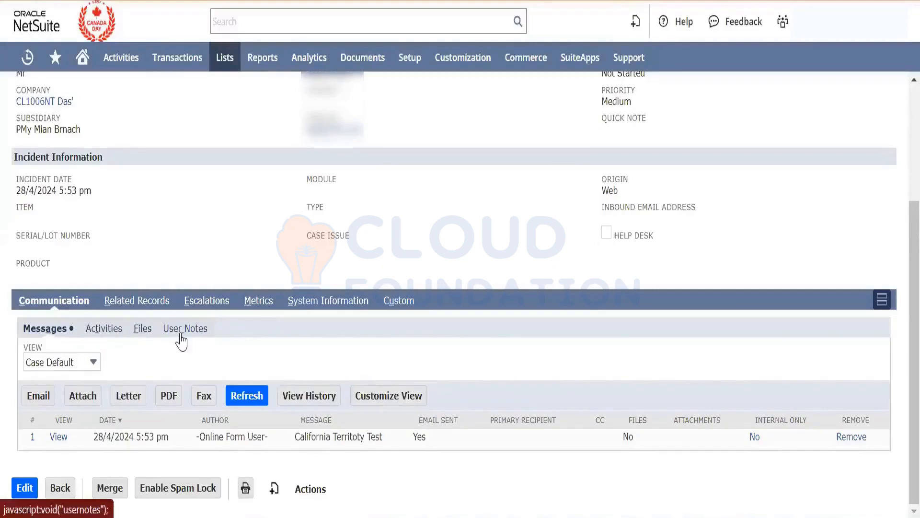
pyautogui.scroll(2, 195, 361)
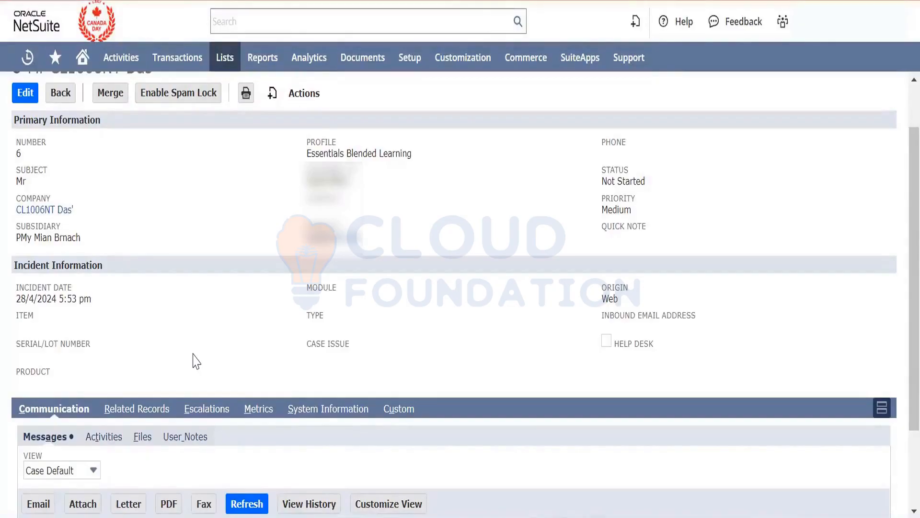
pyautogui.scroll(1, 196, 361)
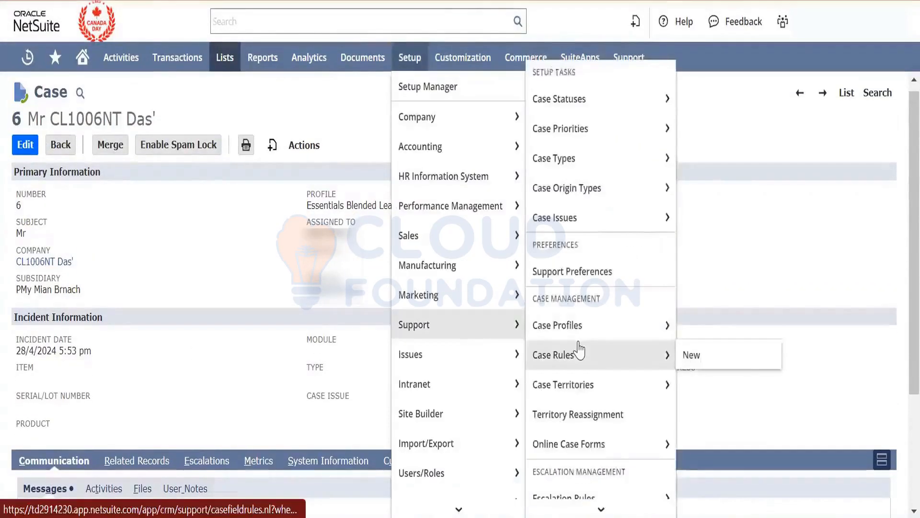
pyautogui.scroll(-1, 578, 346)
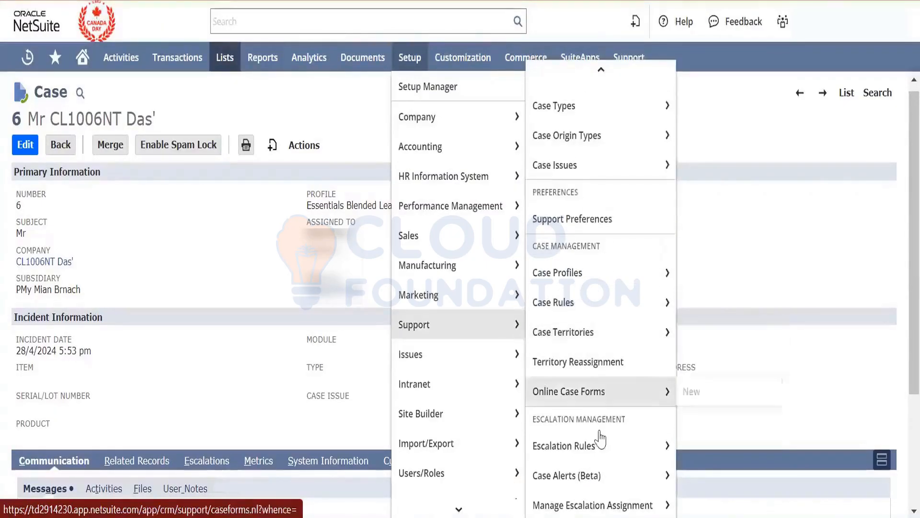
# - Open the case escalation rules in a new tab and start a new rule on Duration since Case Creation (minutes)
pyautogui.moveTo(602, 444)
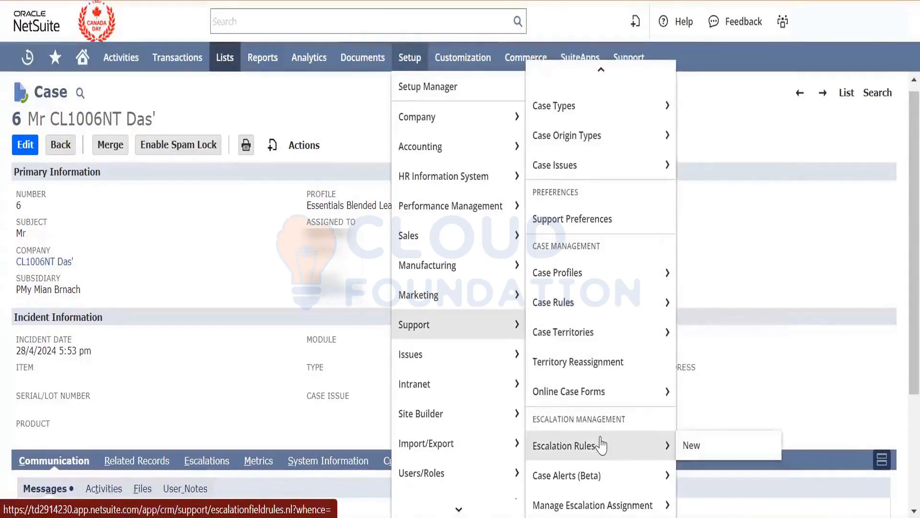
pyautogui.rightClick(603, 444)
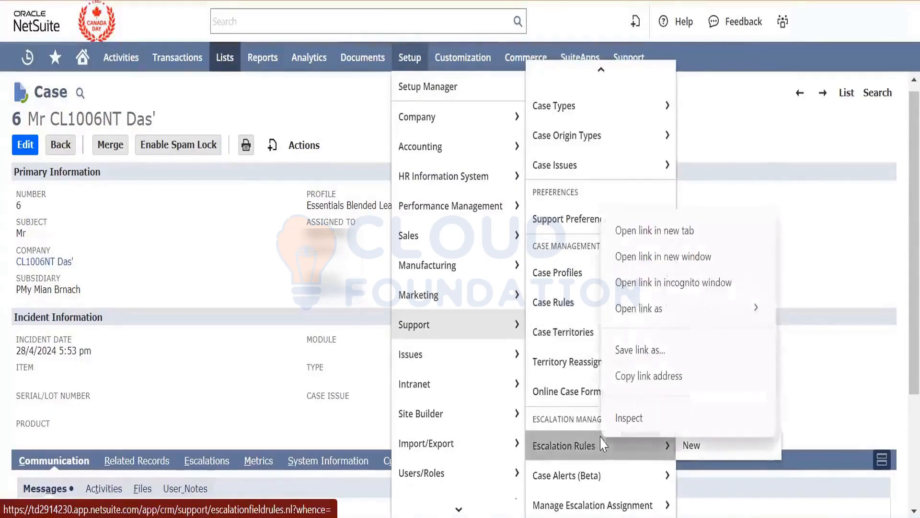
pyautogui.click(642, 231)
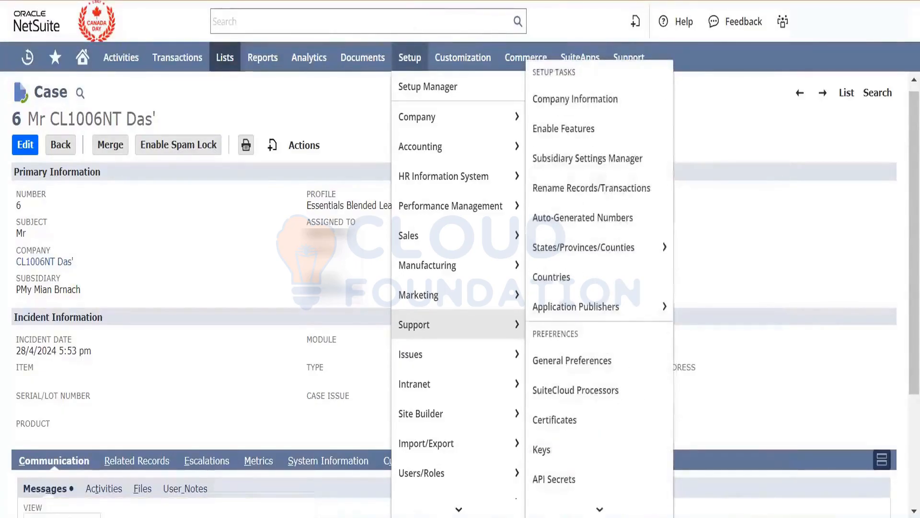
pyautogui.hotkey('ctrl', 'Tab')
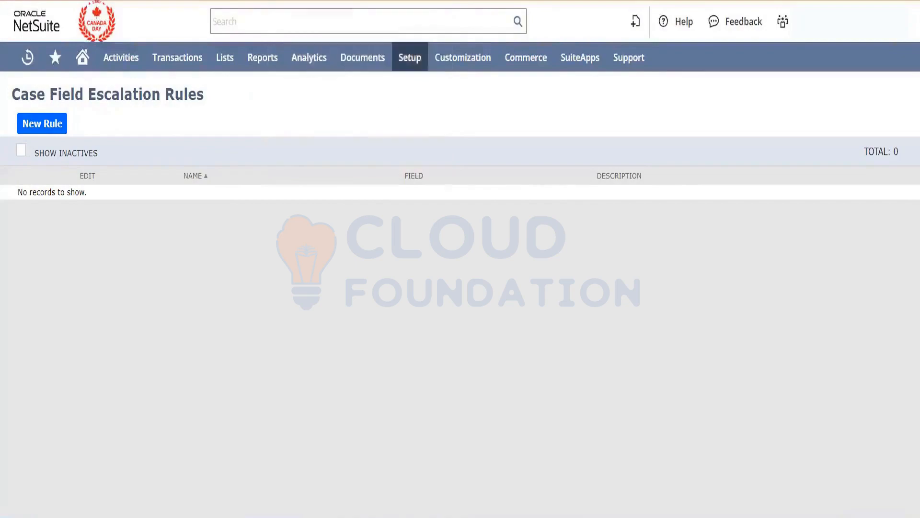
pyautogui.click(46, 126)
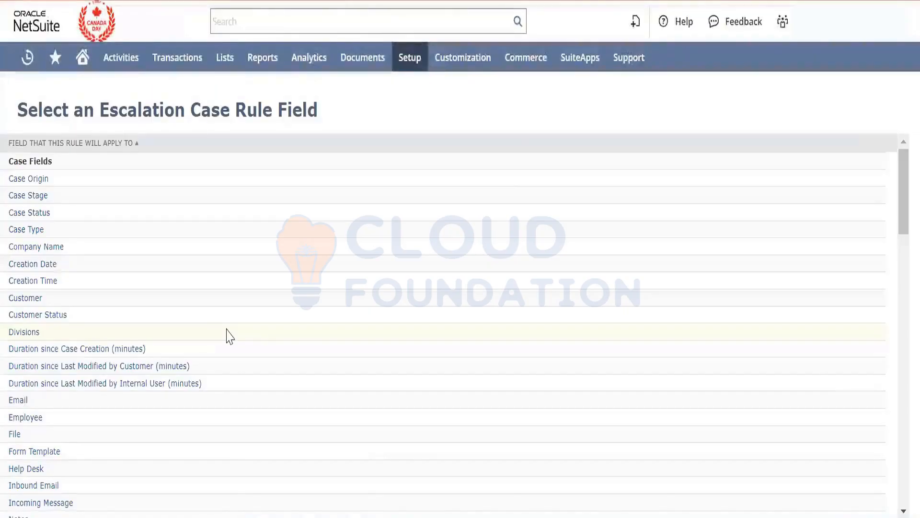
pyautogui.click(104, 353)
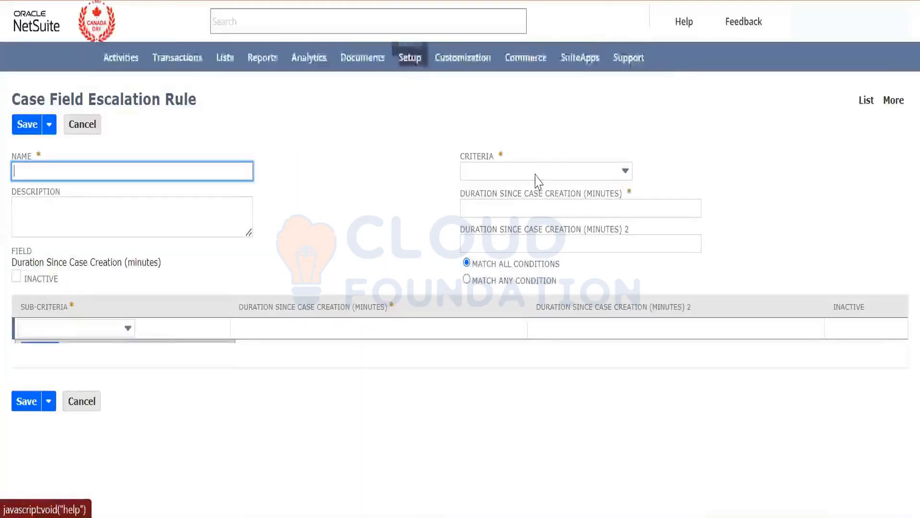
# - Set the escalation rule's criteria to greater than 1 minute since case creation
pyautogui.click(533, 174)
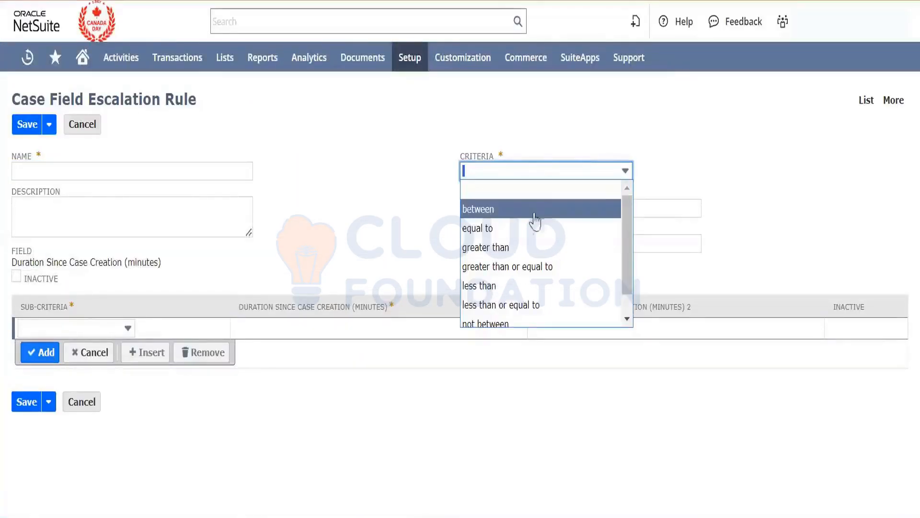
pyautogui.click(527, 246)
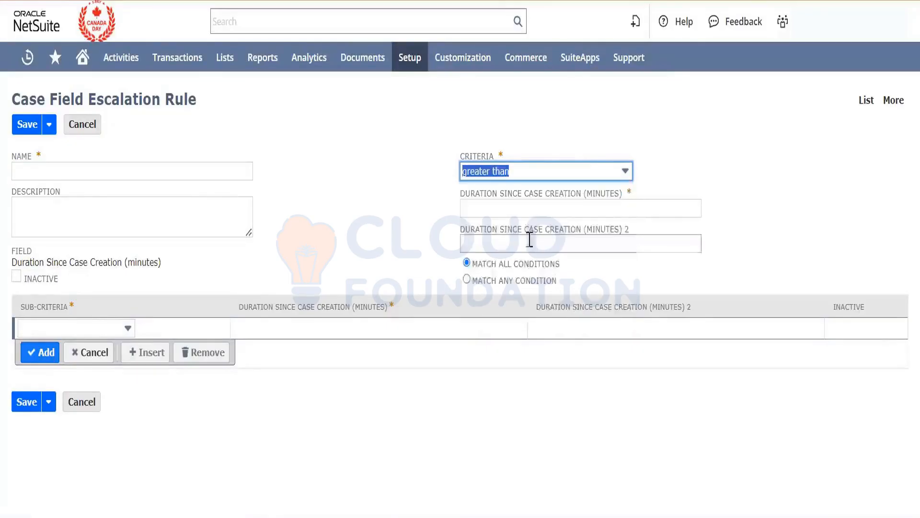
pyautogui.click(509, 210)
pyautogui.write('60')
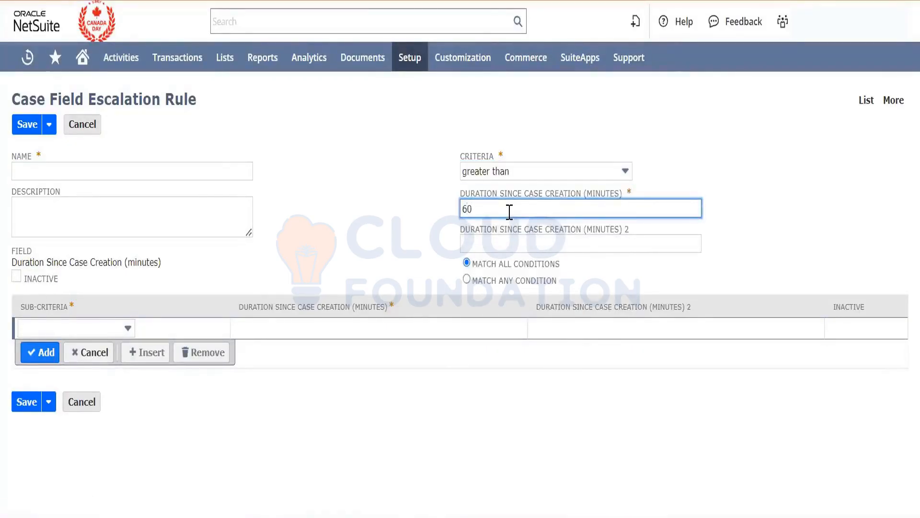
pyautogui.press('BackSpace')
pyautogui.press('BackSpace')
pyautogui.write('1')
pyautogui.press('Tab')
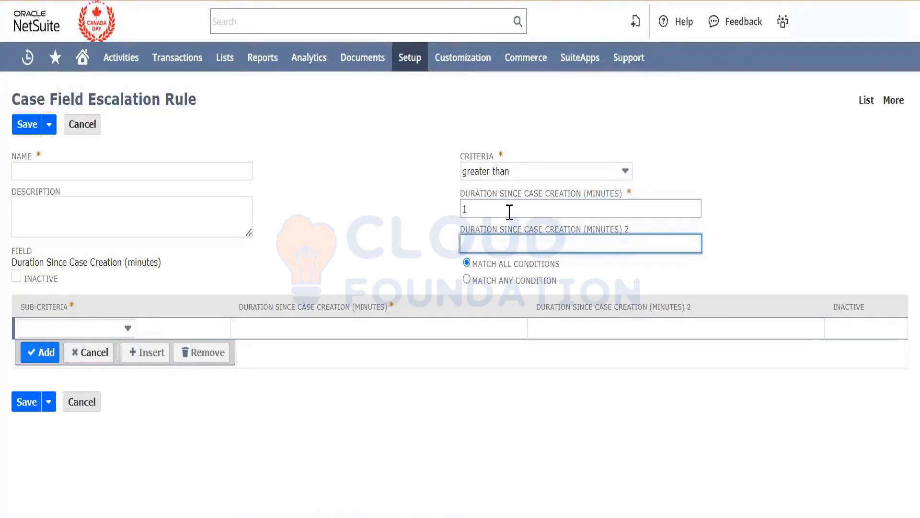
# - Name the case escalation rule "Escalation test"
pyautogui.click(173, 171)
pyautogui.write('Eas')
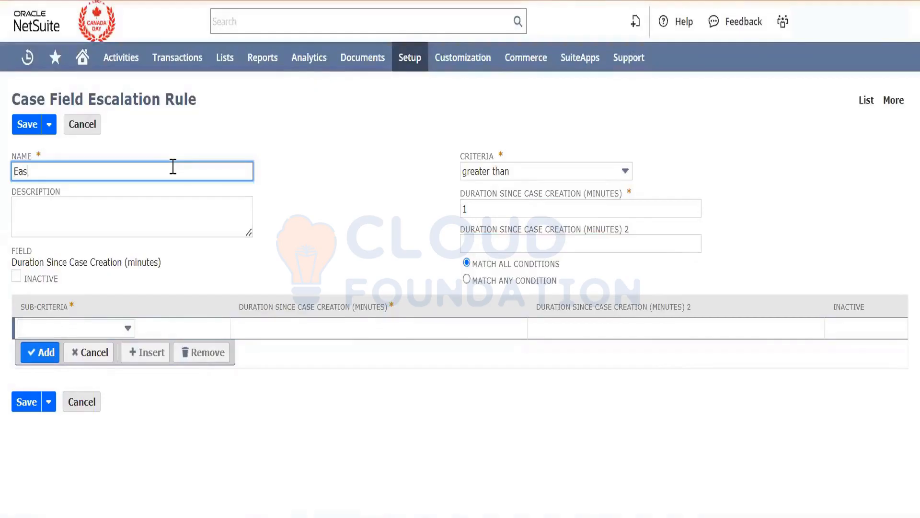
pyautogui.press('BackSpace')
pyautogui.press('BackSpace')
pyautogui.write('sca')
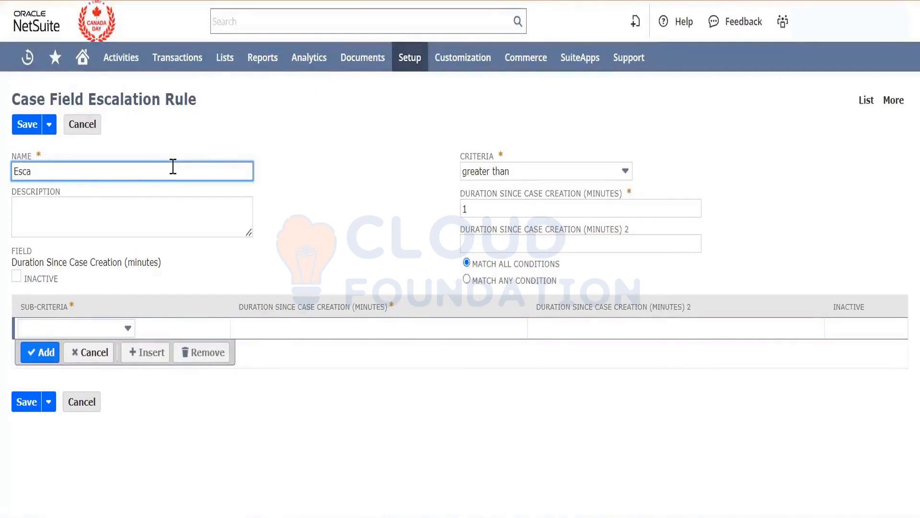
pyautogui.write('lation test')
# - Copy the escalation rule's name into its description and save the rule
pyautogui.press('Tab')
pyautogui.hotkey('shift', 'Tab')
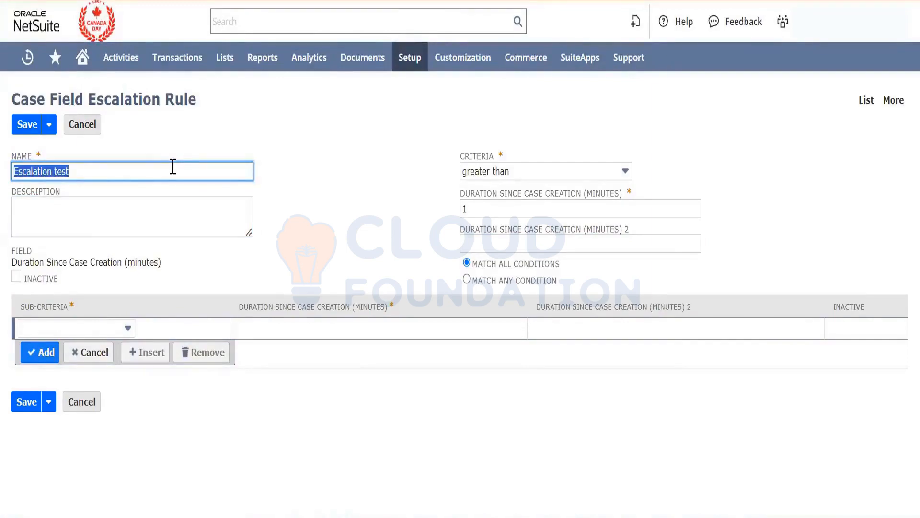
pyautogui.hotkey('ctrl', 'c')
pyautogui.press('Tab')
pyautogui.hotkey('ctrl', 'v')
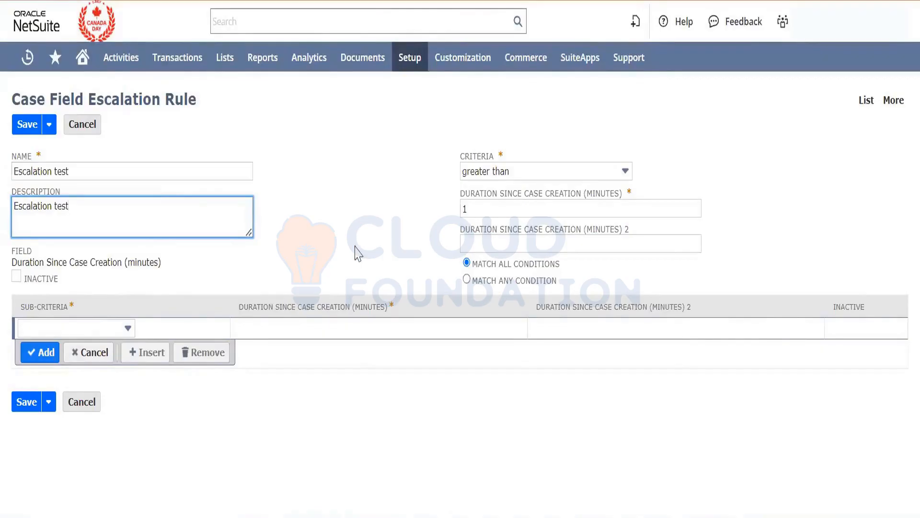
pyautogui.click(27, 402)
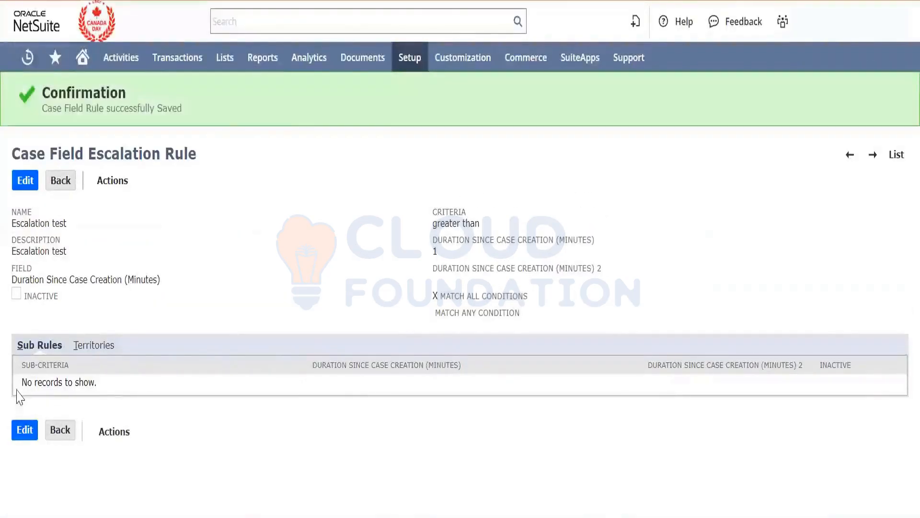
# - Open the form for a new escalation assignment from the support setup in a new browser tab and switch to it
pyautogui.moveTo(409, 58)
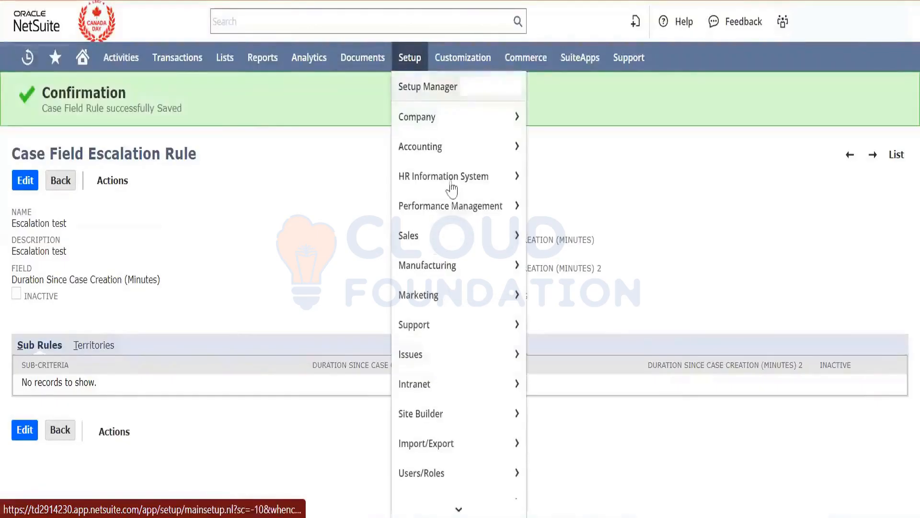
pyautogui.moveTo(456, 202)
pyautogui.moveTo(461, 333)
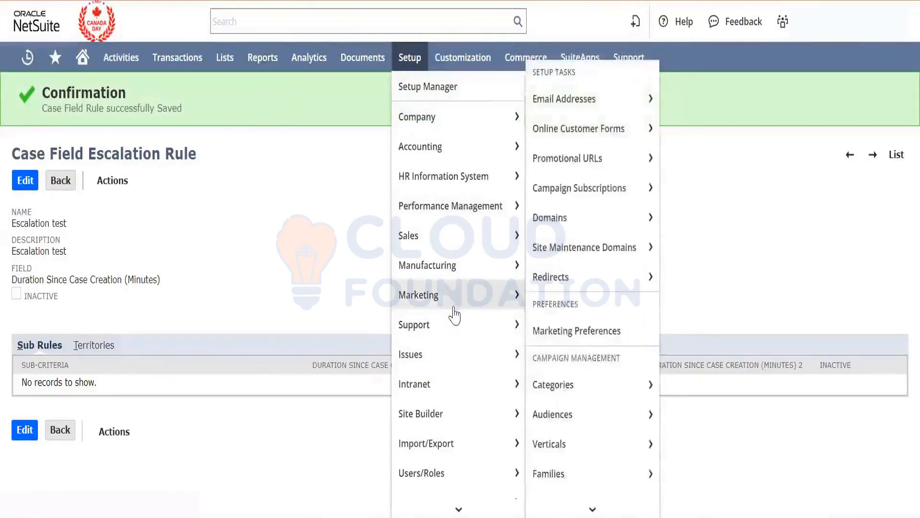
pyautogui.moveTo(455, 324)
pyautogui.scroll(-1, 578, 355)
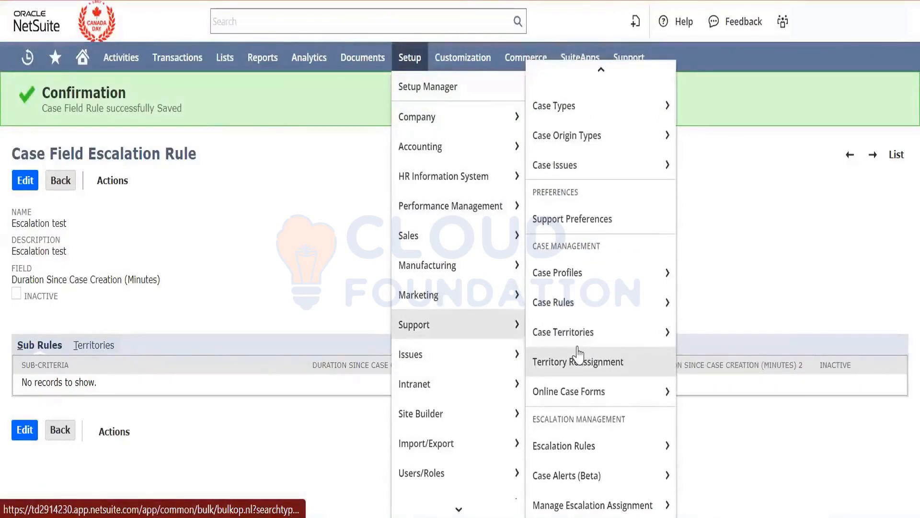
pyautogui.rightClick(599, 506)
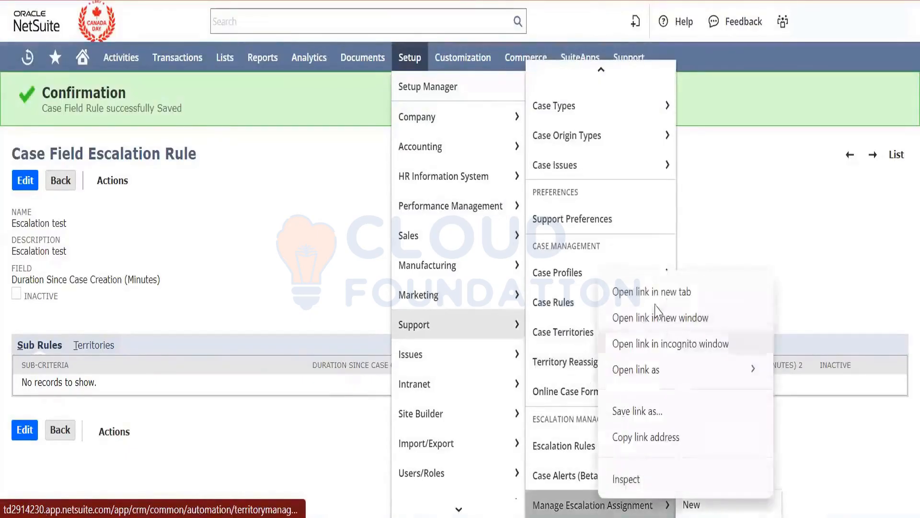
pyautogui.click(623, 290)
pyautogui.moveTo(599, 164)
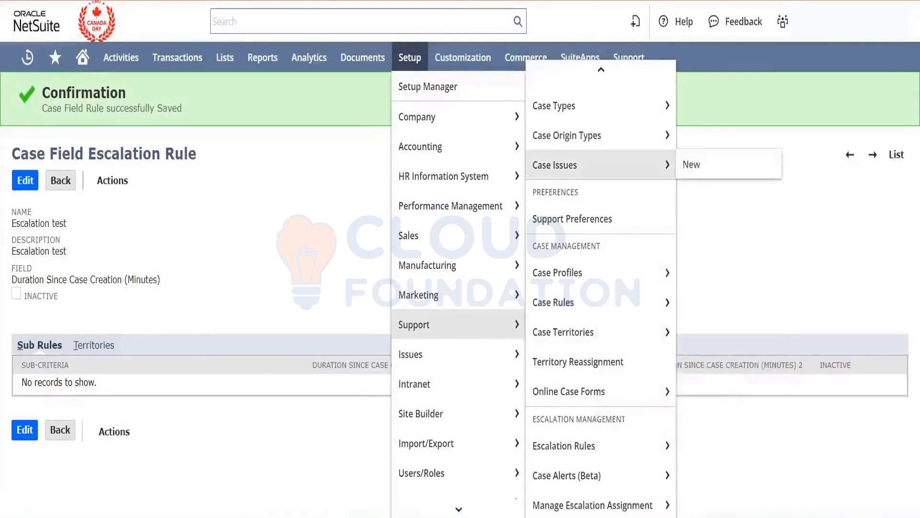
pyautogui.hotkey('ctrl', 'Tab')
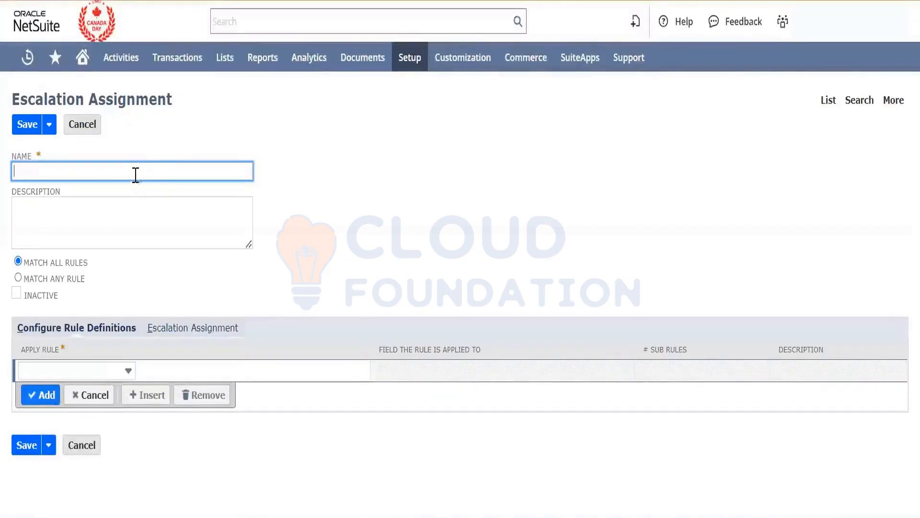
# - Enter "Test Escalation" as the assignment's name and description, and choose Escalation test as the rule to apply
pyautogui.write('Test Escalation')
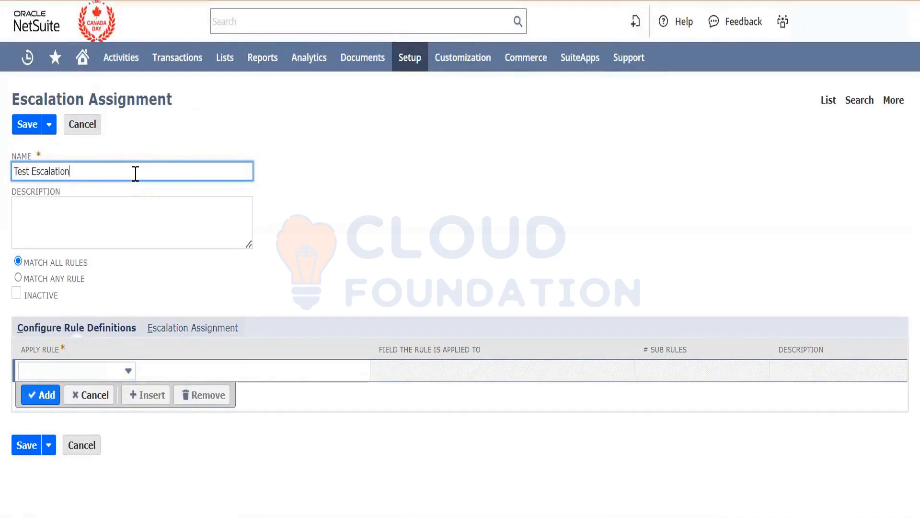
pyautogui.hotkey('ctrl', 'a')
pyautogui.press('Tab')
pyautogui.hotkey('ctrl', 'v')
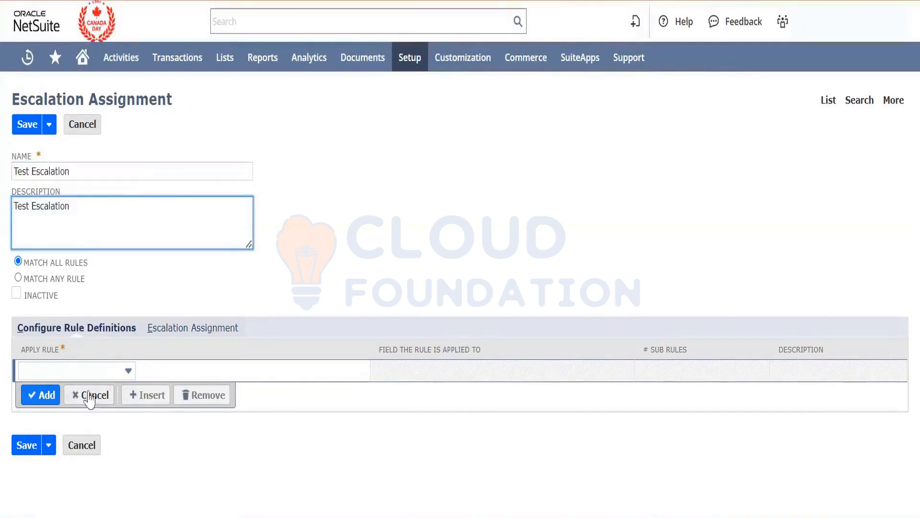
pyautogui.click(103, 371)
pyautogui.click(79, 427)
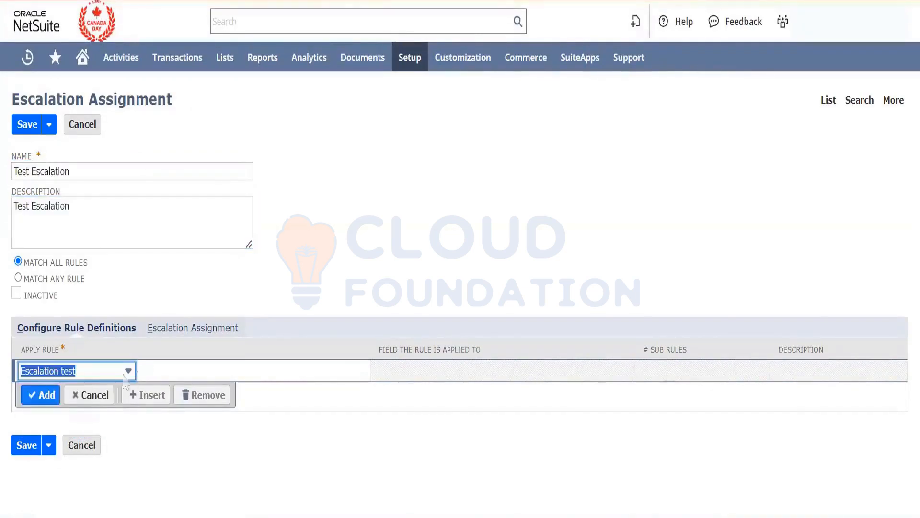
# - Add the first listed employee as the escalatee and save the escalation assignment
pyautogui.click(201, 331)
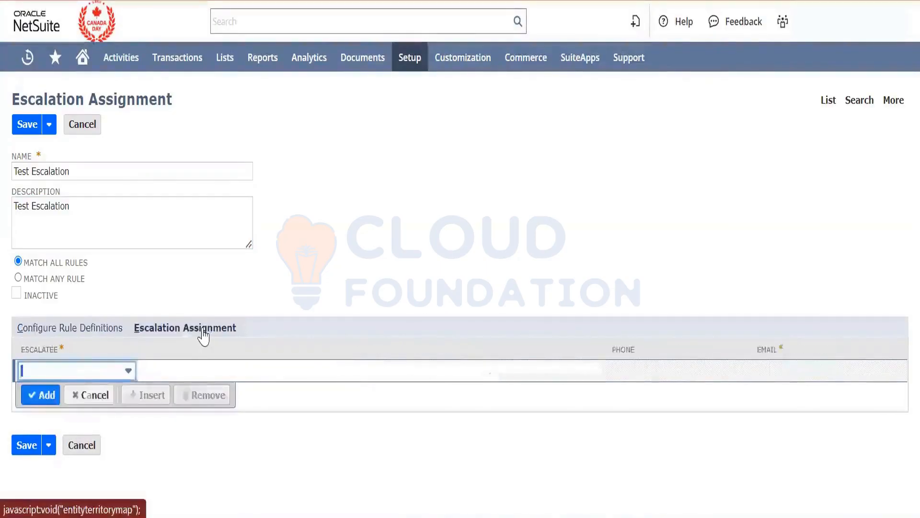
pyautogui.click(127, 370)
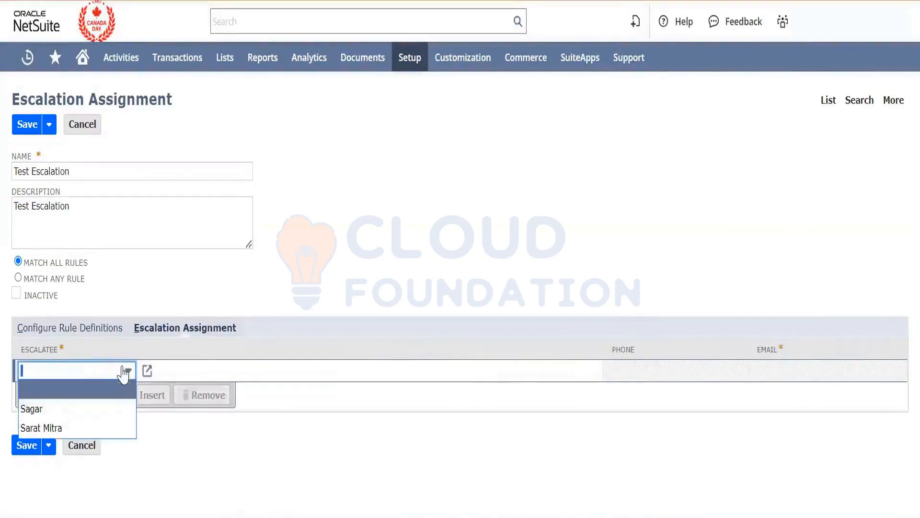
pyautogui.click(93, 415)
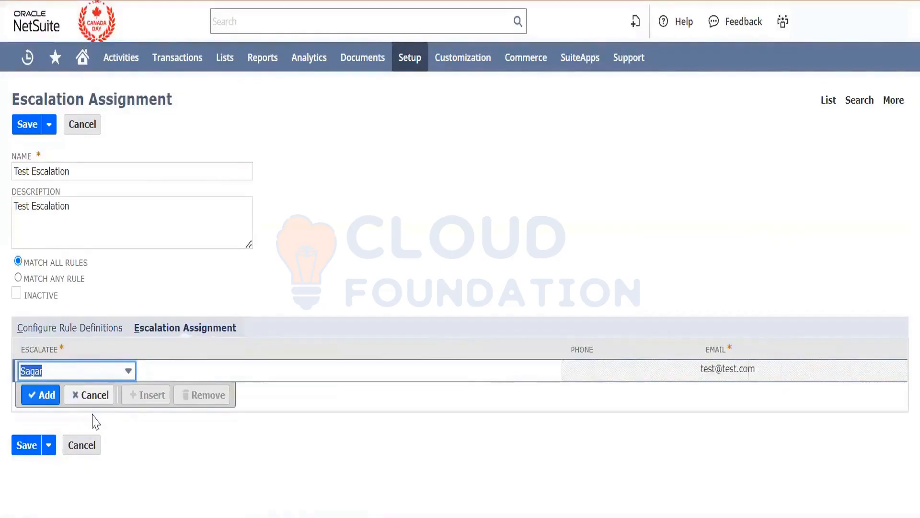
pyautogui.click(43, 401)
pyautogui.click(192, 500)
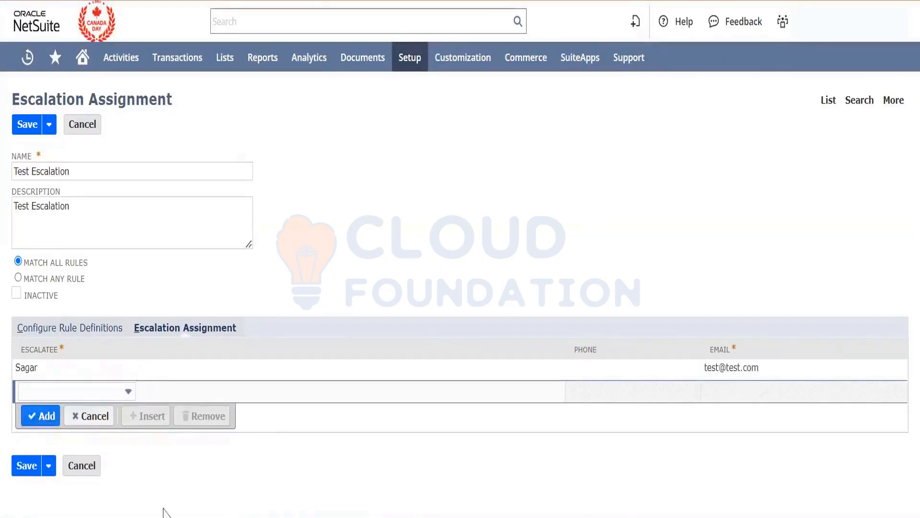
pyautogui.click(24, 468)
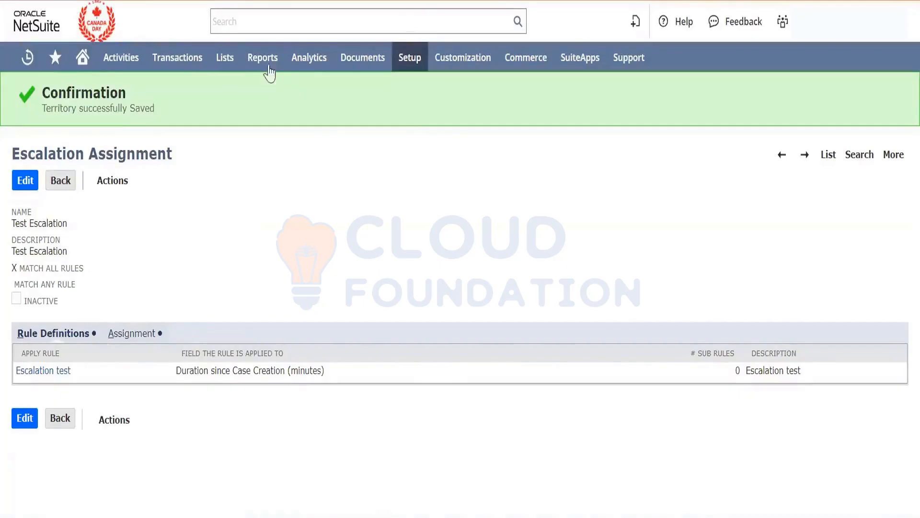
# - Open a new support case form in a new browser tab and switch to it
pyautogui.moveTo(177, 68)
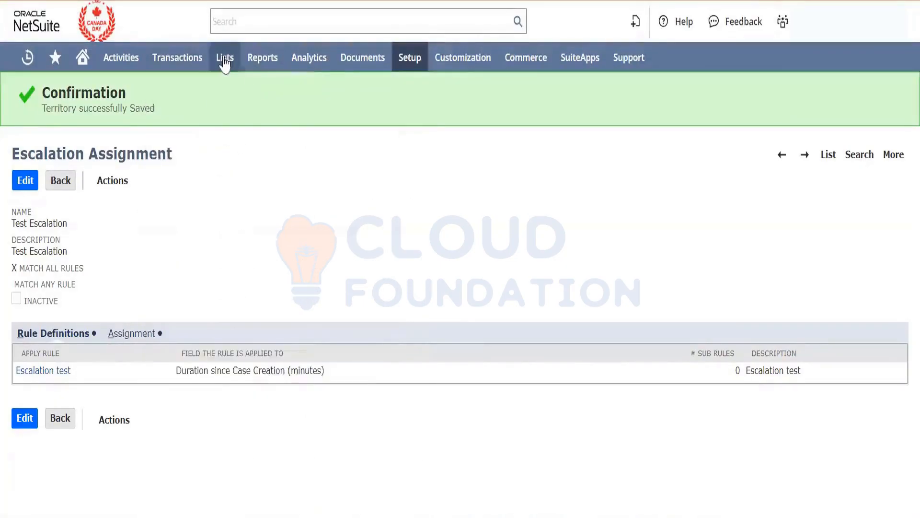
pyautogui.moveTo(224, 60)
pyautogui.moveTo(259, 266)
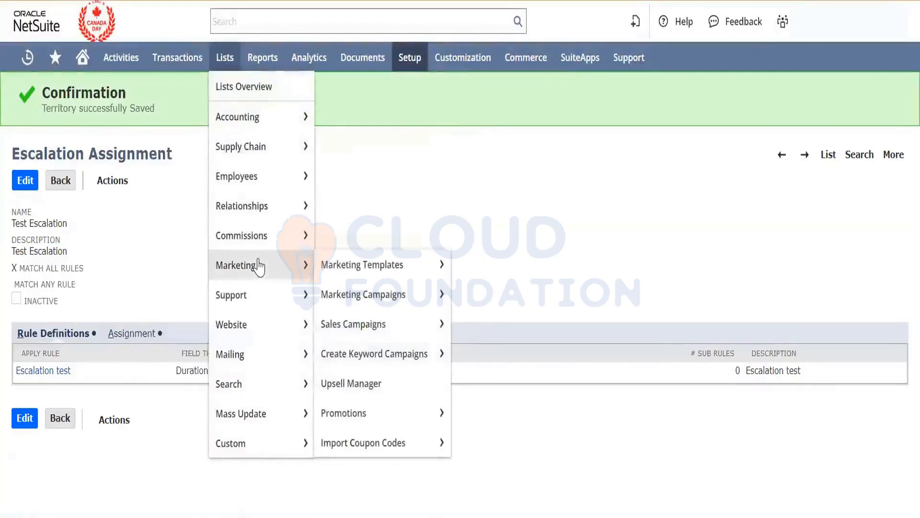
pyautogui.moveTo(264, 308)
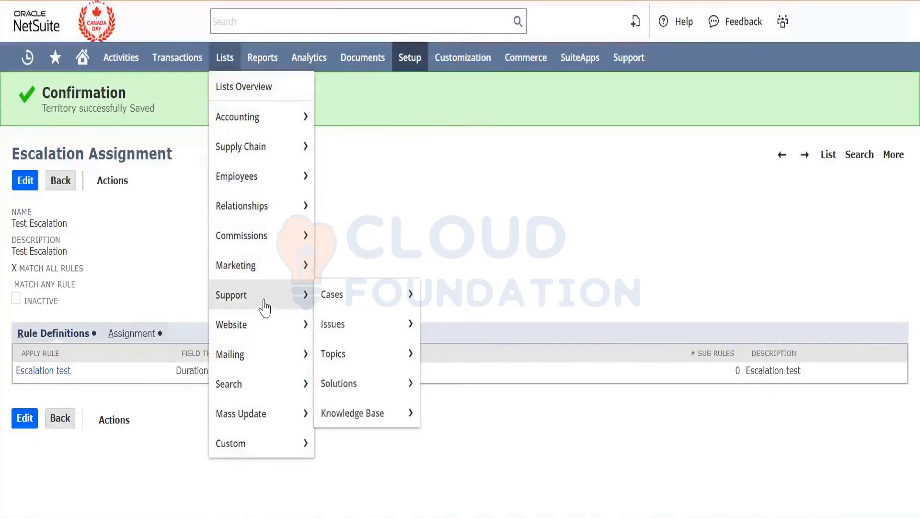
pyautogui.moveTo(349, 303)
pyautogui.rightClick(437, 300)
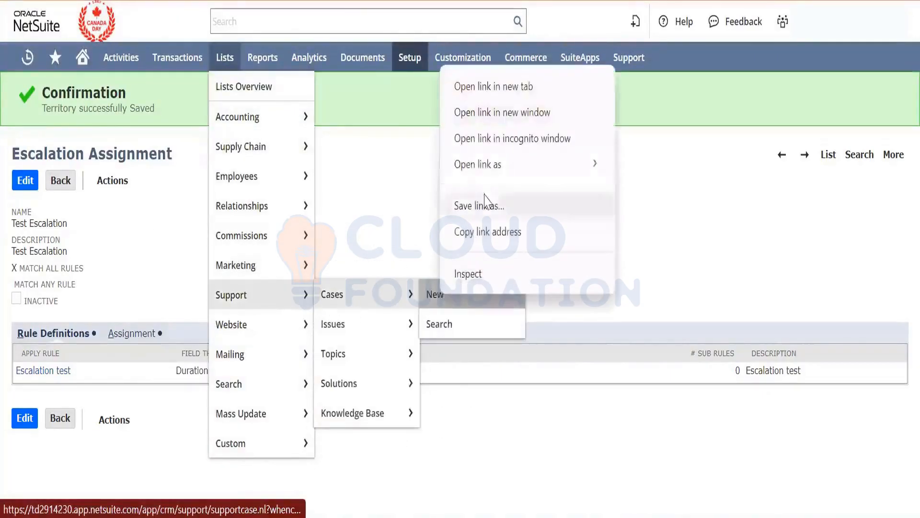
pyautogui.click(474, 92)
pyautogui.moveTo(527, 58)
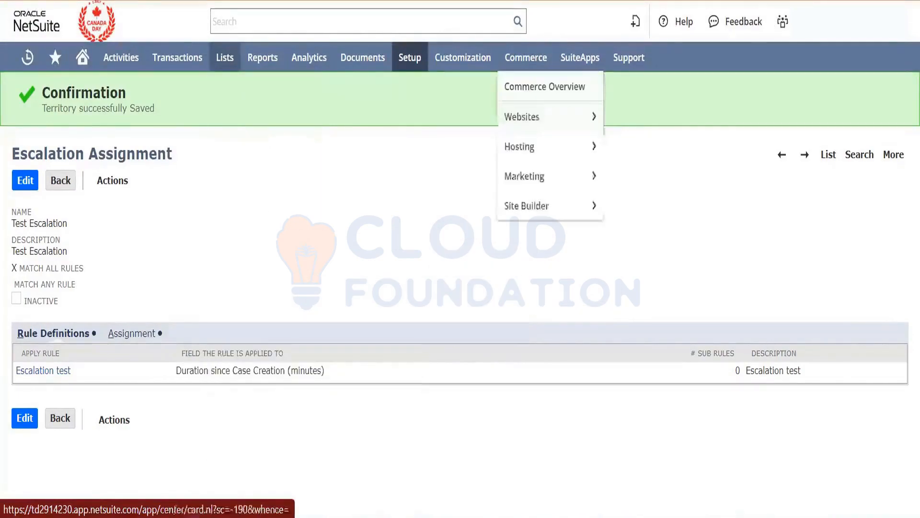
pyautogui.hotkey('ctrl', 'Tab')
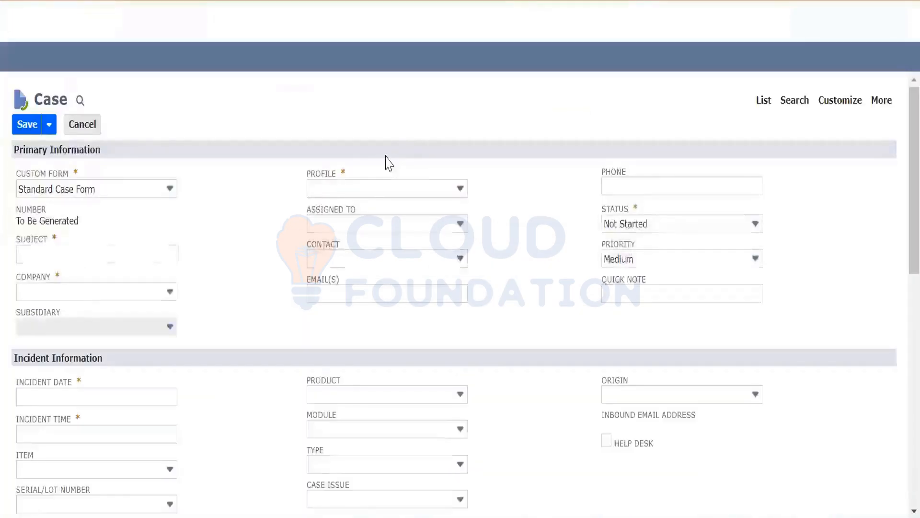
# - Enter "Escalation Test" as the subject of the new case
pyautogui.click(114, 255)
pyautogui.write('Es')
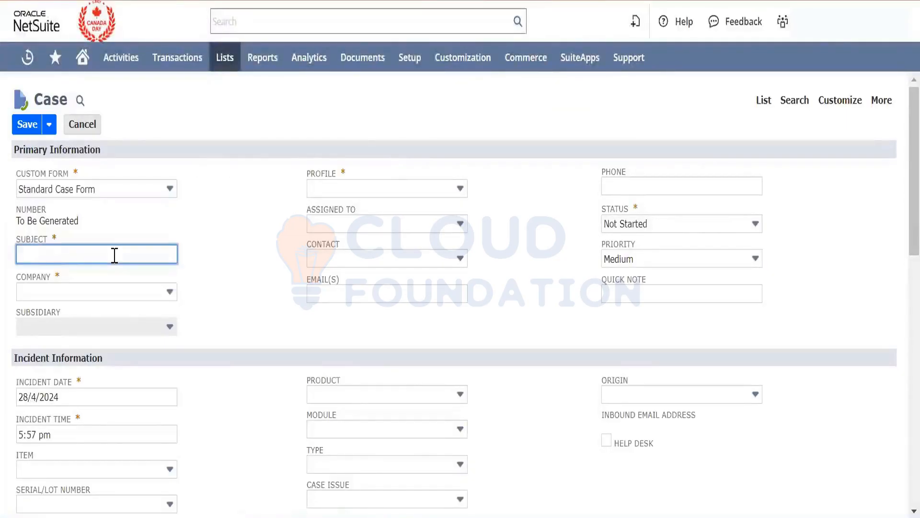
pyautogui.write('a')
pyautogui.press('BackSpace')
pyautogui.write('clat')
pyautogui.press('BackSpace')
pyautogui.press('BackSpace')
pyautogui.press('BackSpace')
pyautogui.write('alation Test')
pyautogui.press('Tab')
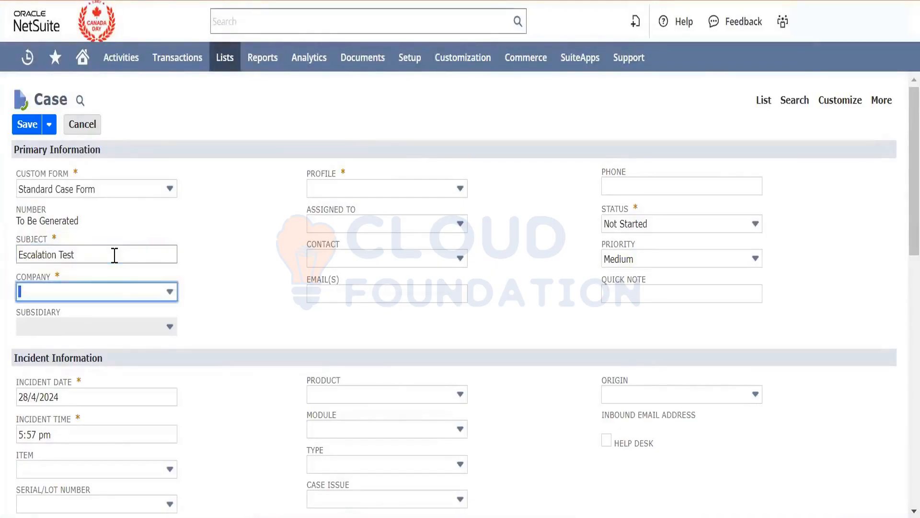
# - Select the customer with the CL-coded name as the case's company and save the case
pyautogui.click(116, 293)
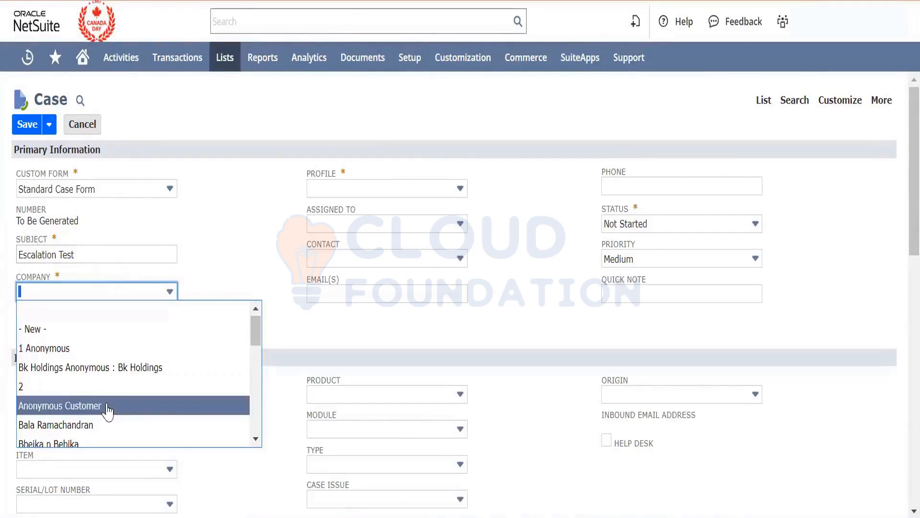
pyautogui.scroll(-5, 107, 410)
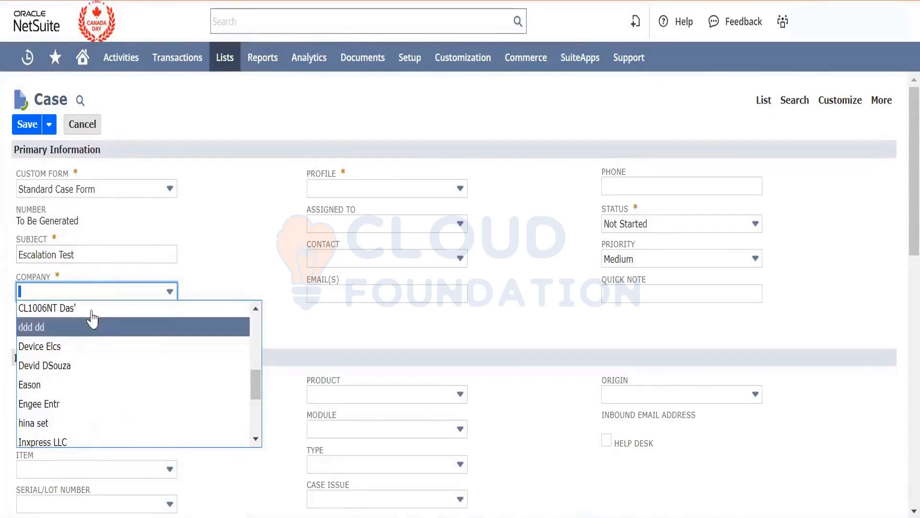
pyautogui.click(94, 309)
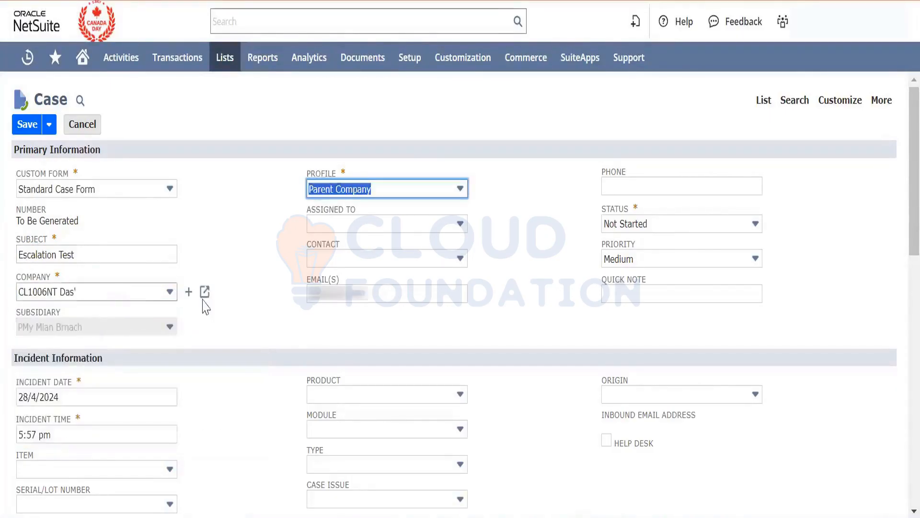
pyautogui.scroll(-15, 263, 307)
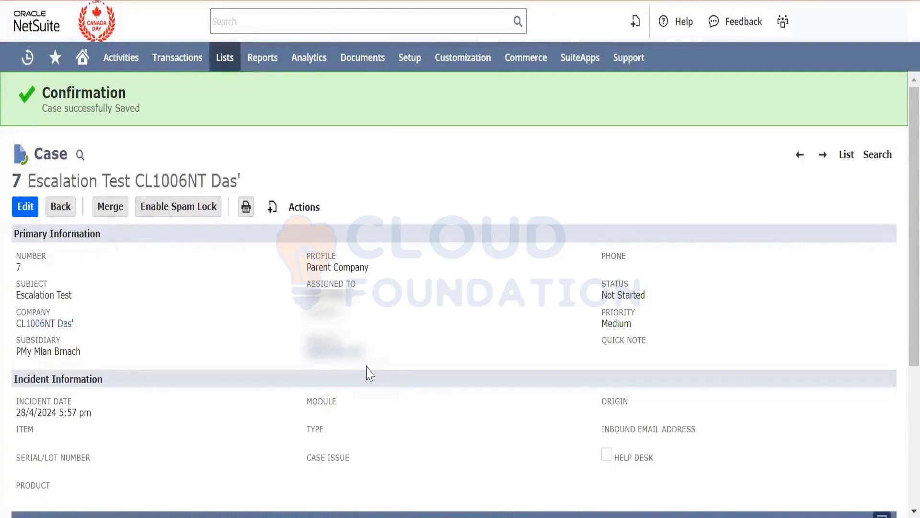
# - Review the saved Escalation Test case, checking its company and the rep it is assigned to
pyautogui.scroll(-3, 369, 372)
pyautogui.scroll(3, 440, 241)
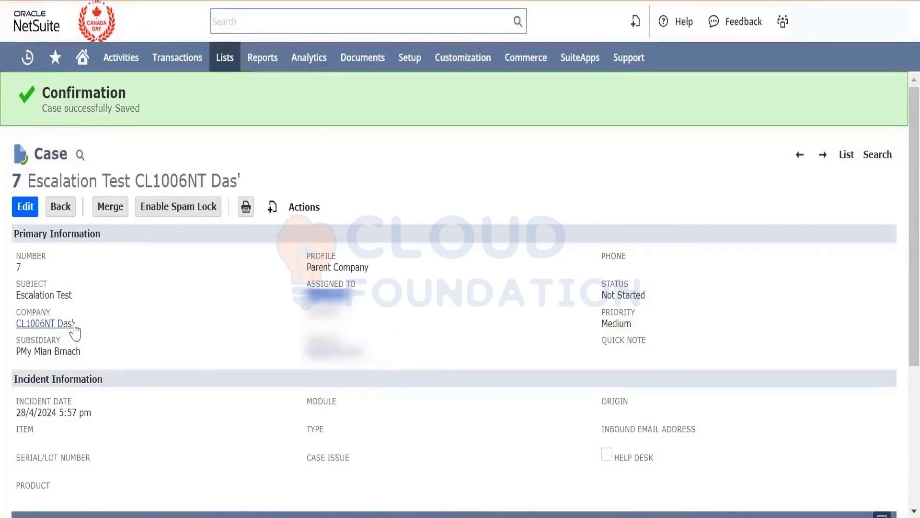
pyautogui.moveTo(78, 329); pyautogui.dragTo(20, 309)
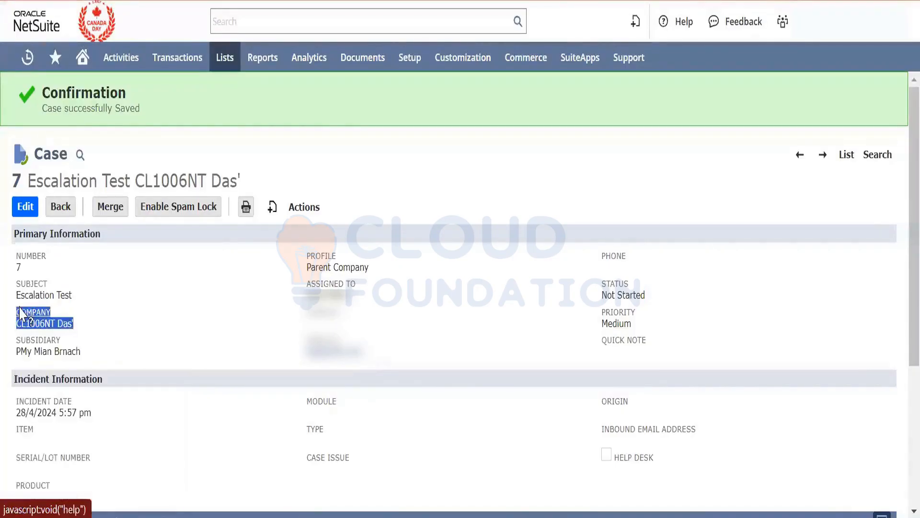
pyautogui.click(153, 365)
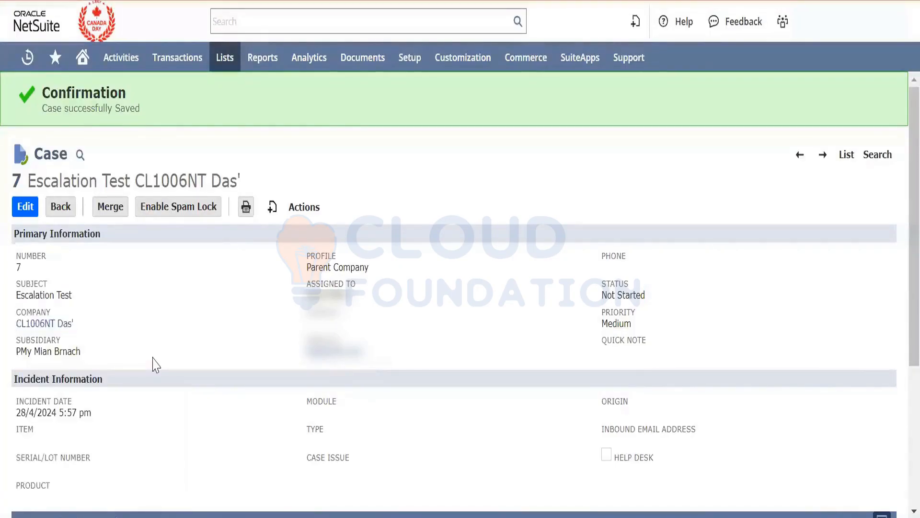
pyautogui.tripleClick(323, 292)
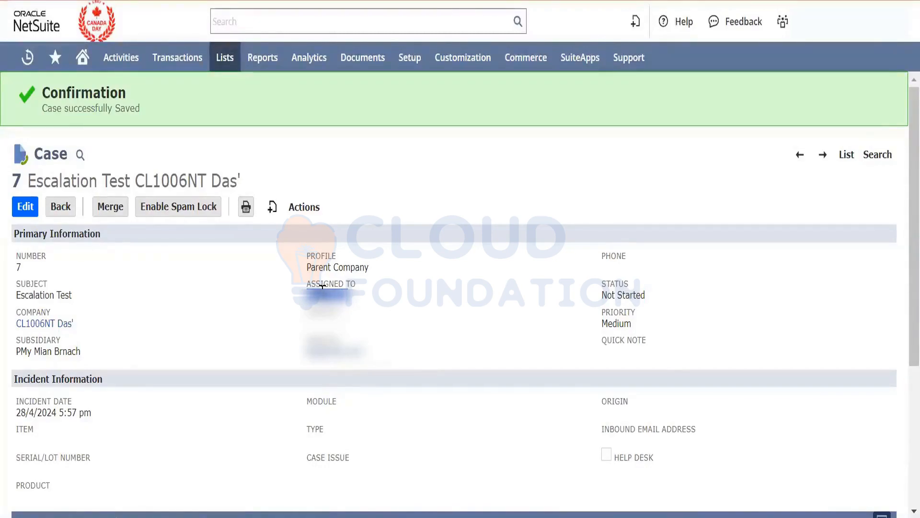
# - Review the Escalation Test case's escalation history and its list of escalation assignees
pyautogui.click(210, 342)
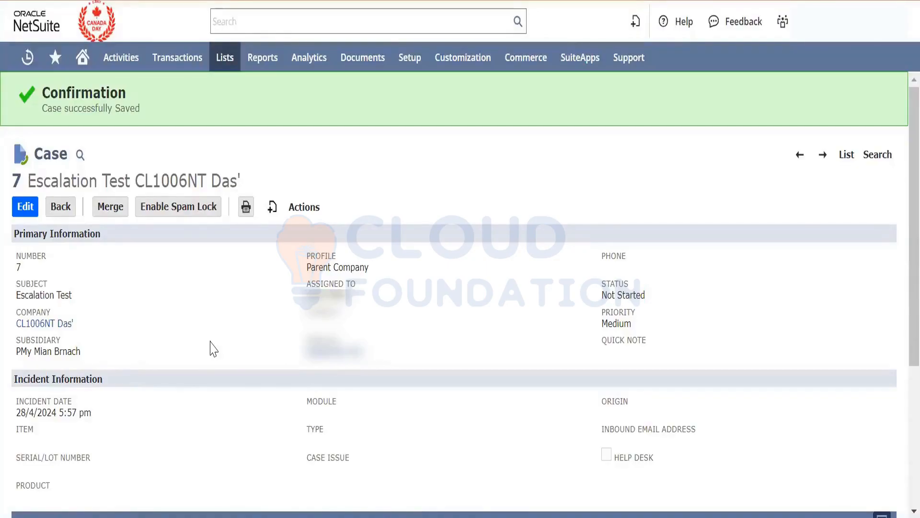
pyautogui.scroll(-5, 210, 347)
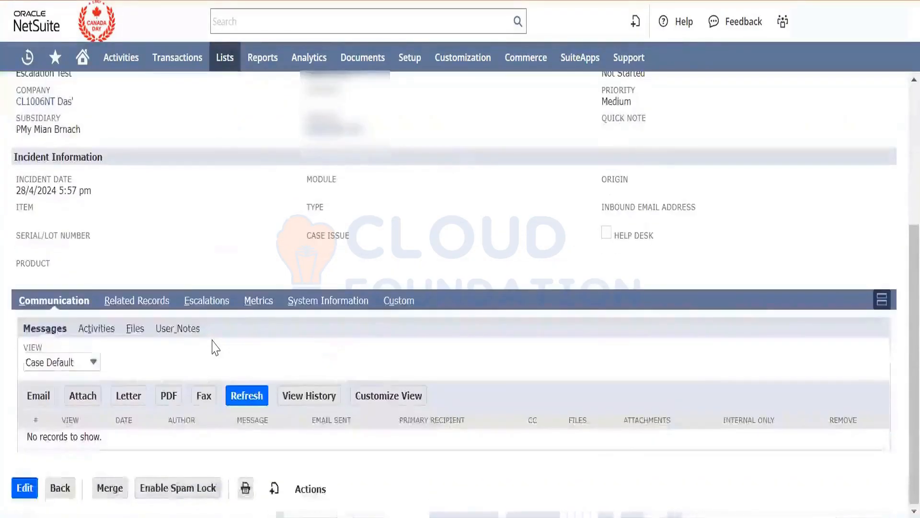
pyautogui.click(198, 306)
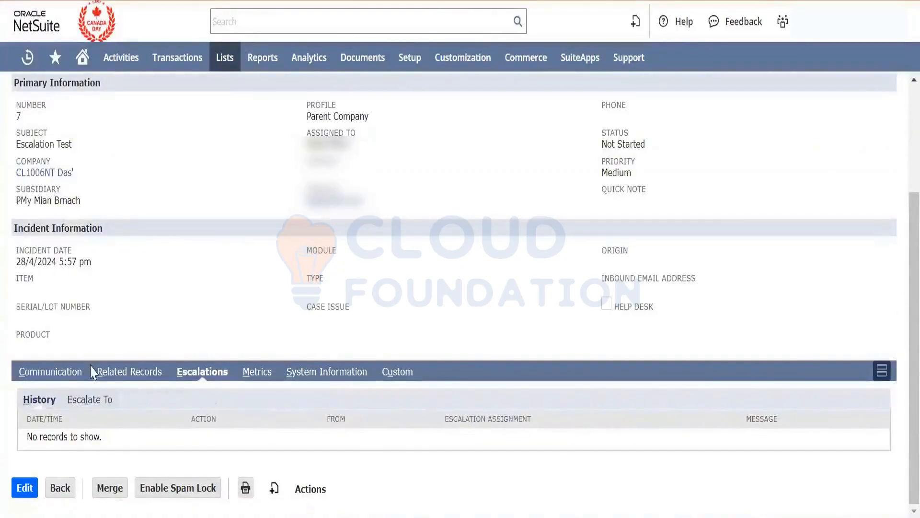
pyautogui.click(91, 401)
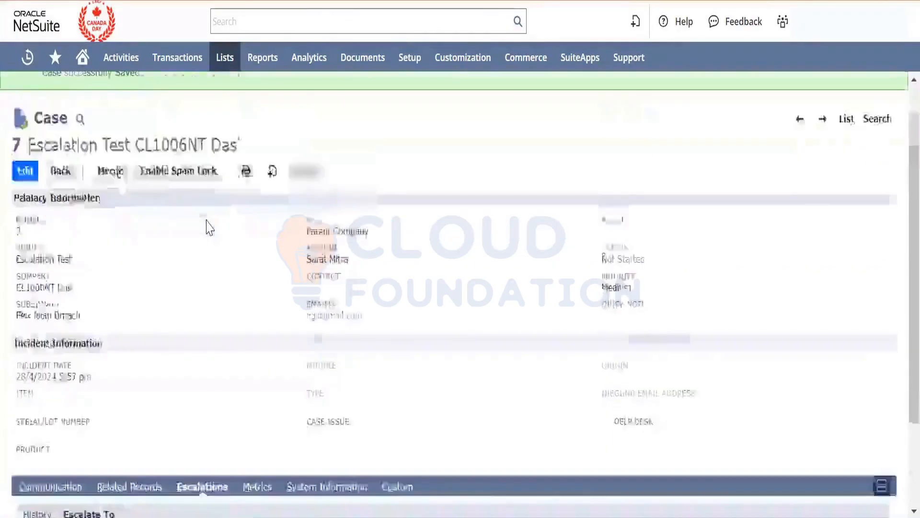
pyautogui.scroll(-3, 206, 220)
pyautogui.scroll(3, 207, 221)
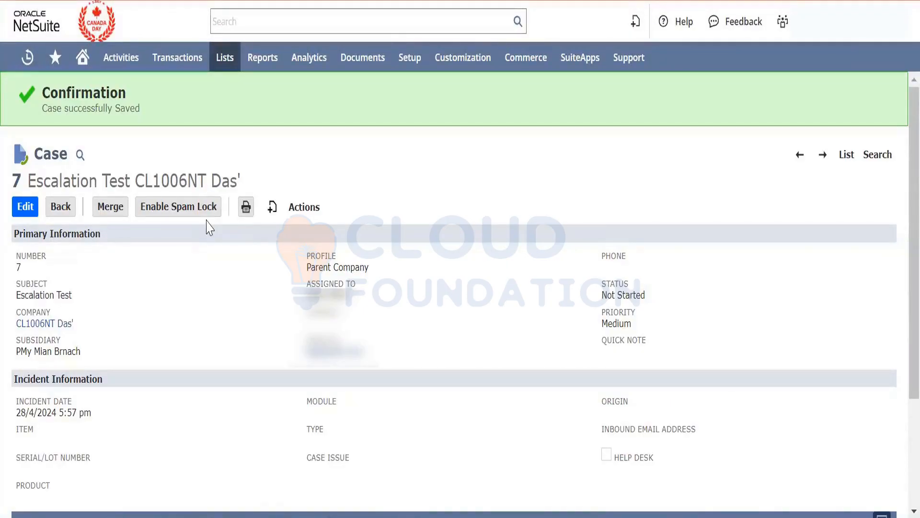
# - Open the sales setup's Customer Statuses, Lead Conversion Mapping and Sales Preferences pages in new browser tabs
pyautogui.moveTo(411, 74)
pyautogui.moveTo(408, 57)
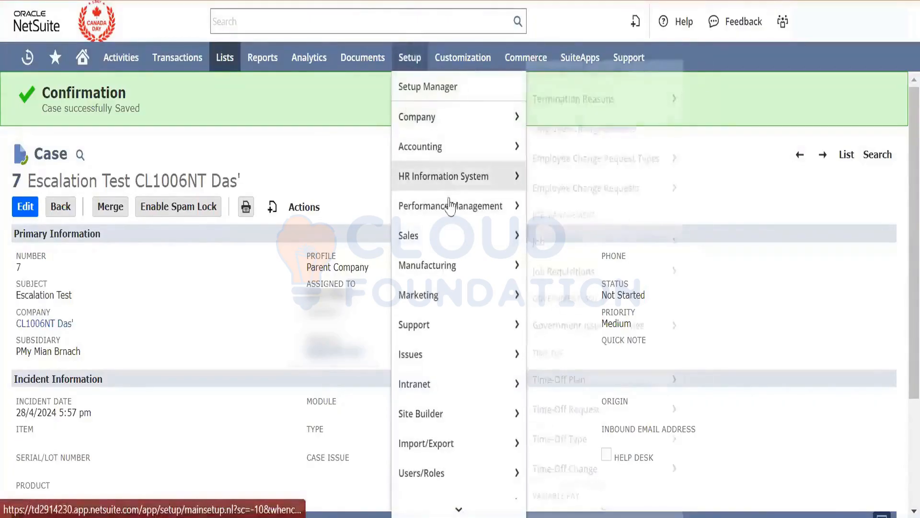
pyautogui.moveTo(461, 242)
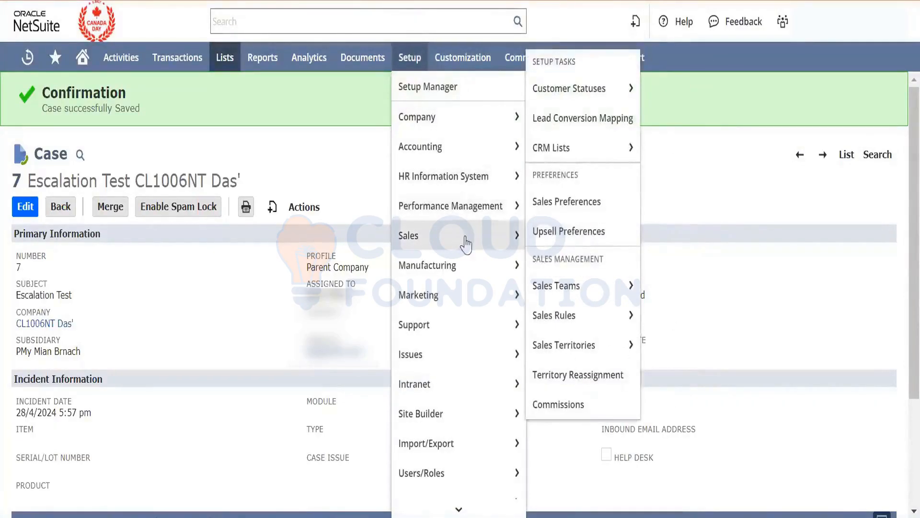
pyautogui.rightClick(585, 101)
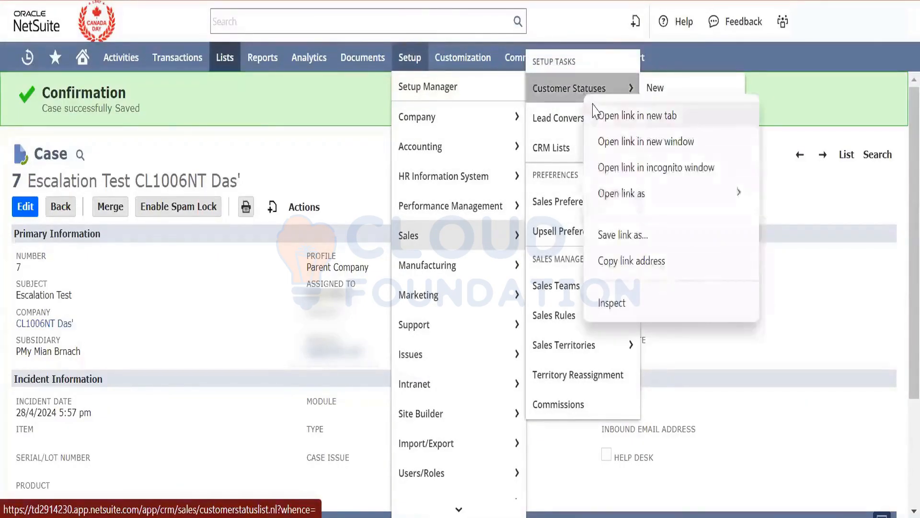
pyautogui.click(594, 115)
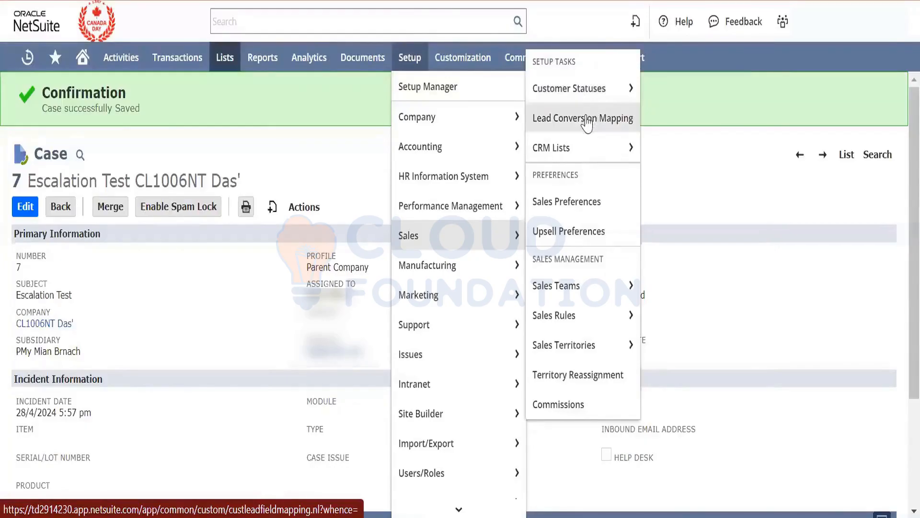
pyautogui.rightClick(590, 119)
pyautogui.click(600, 137)
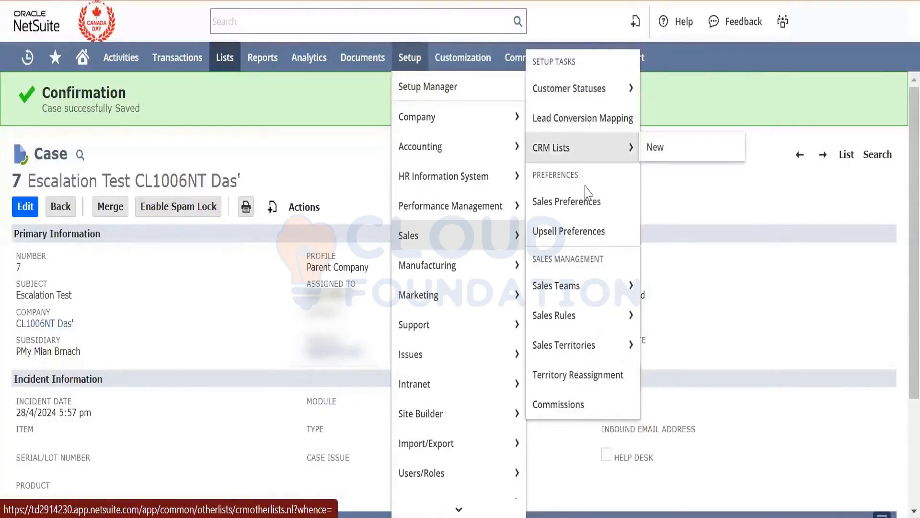
pyautogui.rightClick(585, 202)
pyautogui.click(595, 212)
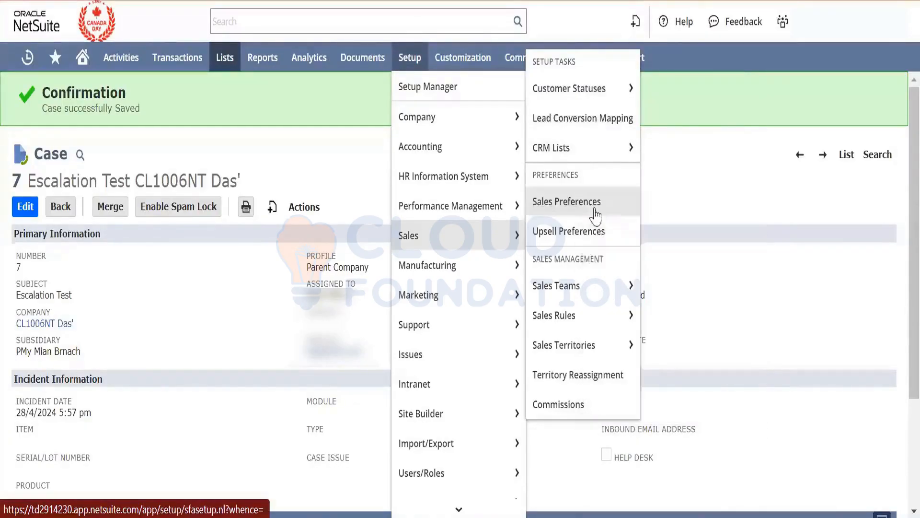
pyautogui.moveTo(591, 288)
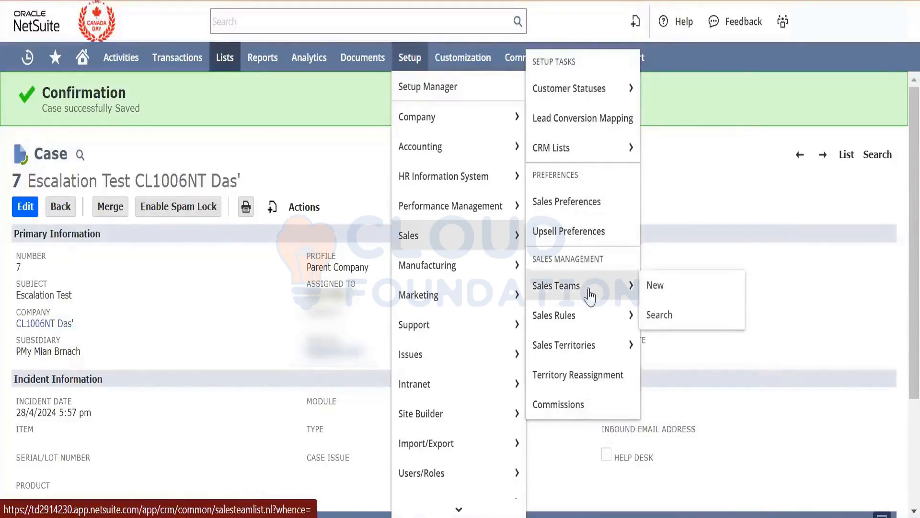
pyautogui.moveTo(595, 320)
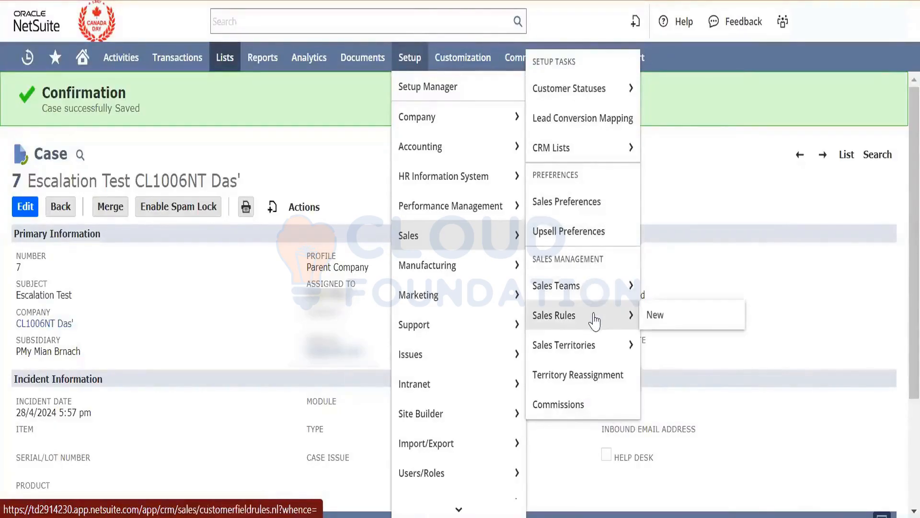
pyautogui.moveTo(589, 147)
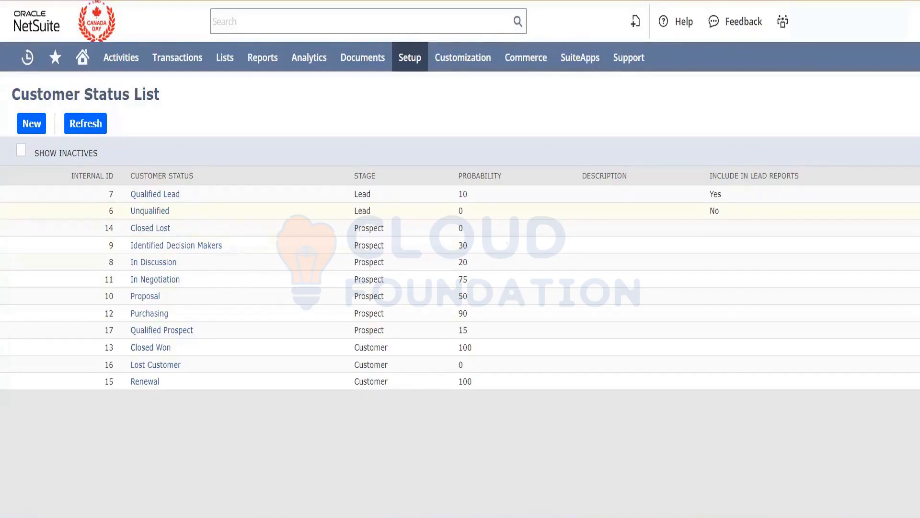
# - Examine the In Negotiation probability in the customer status list and the general settings in Sales Preferences
pyautogui.doubleClick(462, 279)
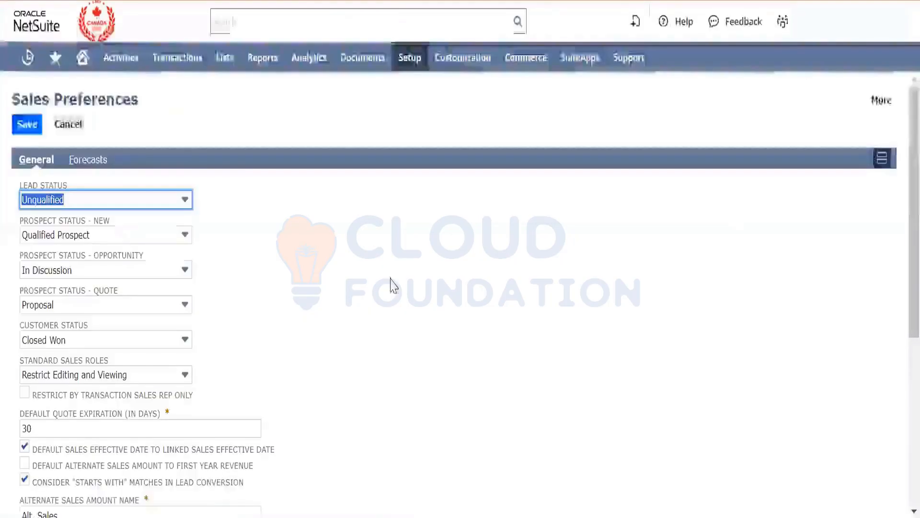
pyautogui.scroll(-4, 406, 331)
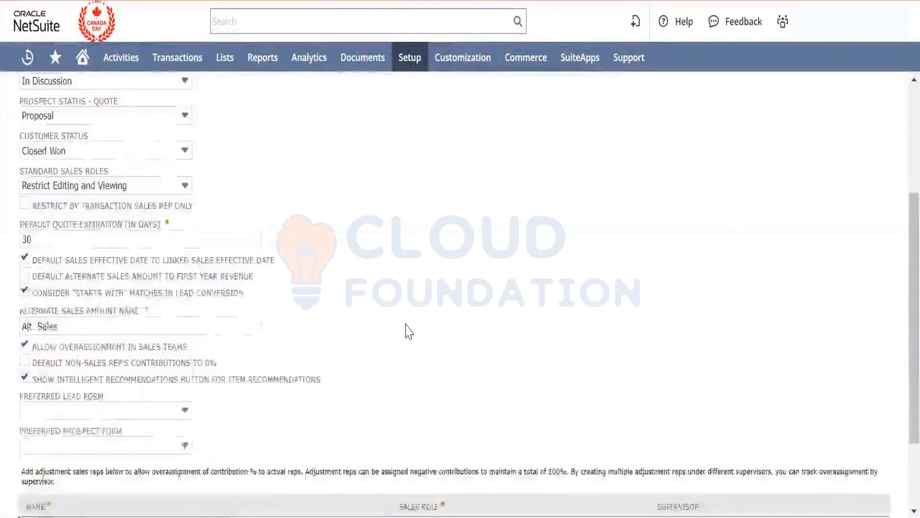
pyautogui.scroll(4, 406, 330)
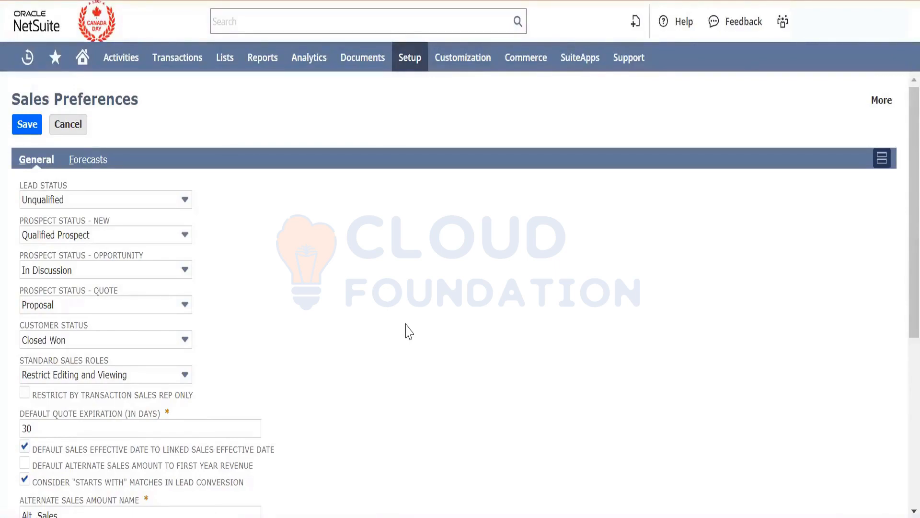
pyautogui.scroll(-4, 409, 331)
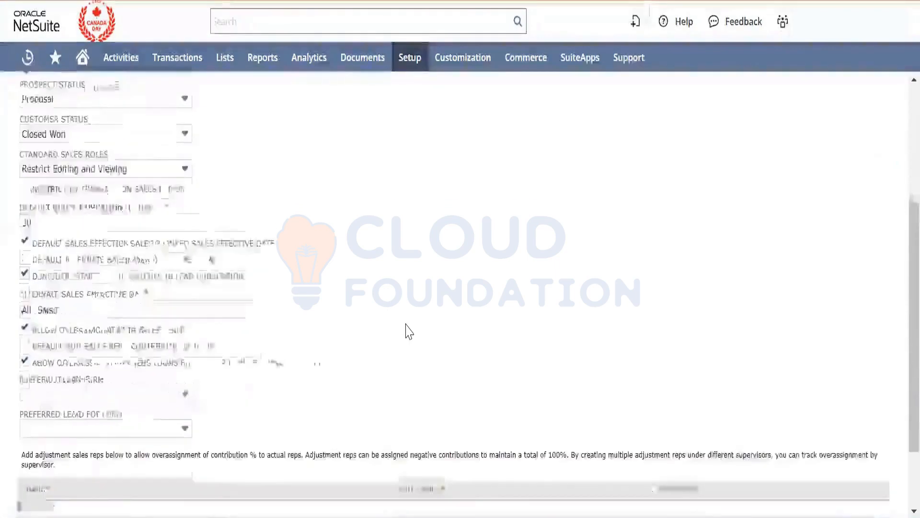
pyautogui.scroll(4, 409, 332)
pyautogui.scroll(-5, 408, 331)
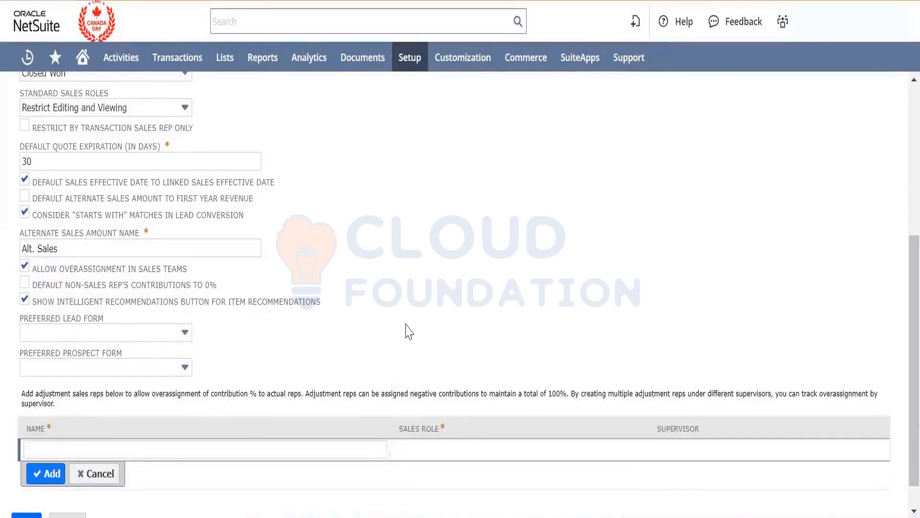
pyautogui.scroll(6, 408, 330)
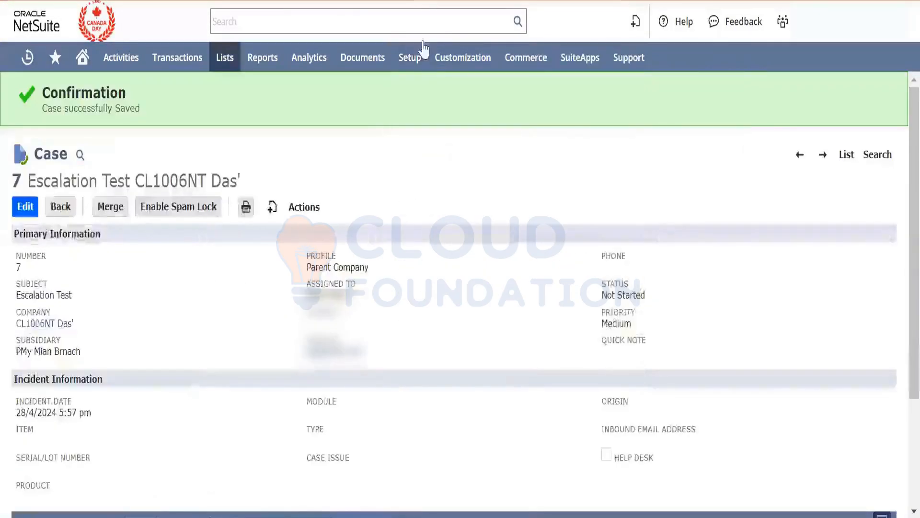
# - From the Escalation Test case's tab, open the Support Preferences page in a new browser tab
pyautogui.moveTo(412, 57)
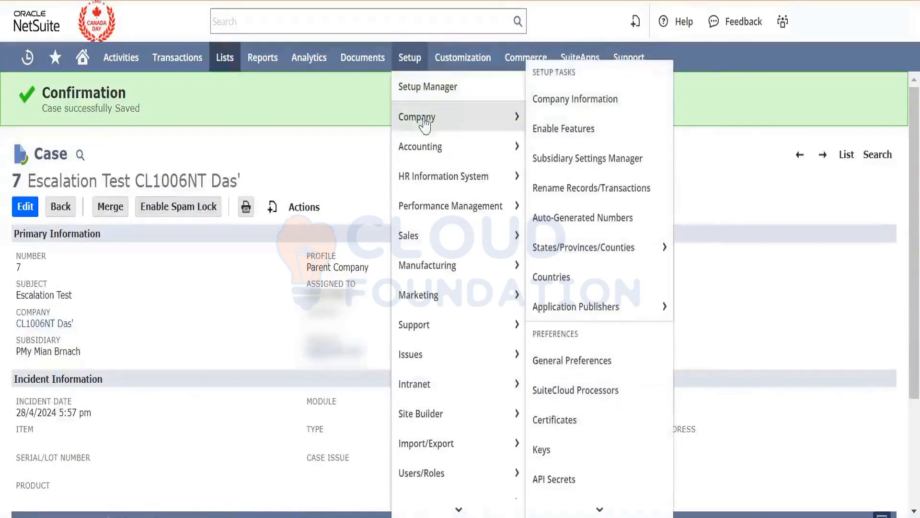
pyautogui.moveTo(436, 323)
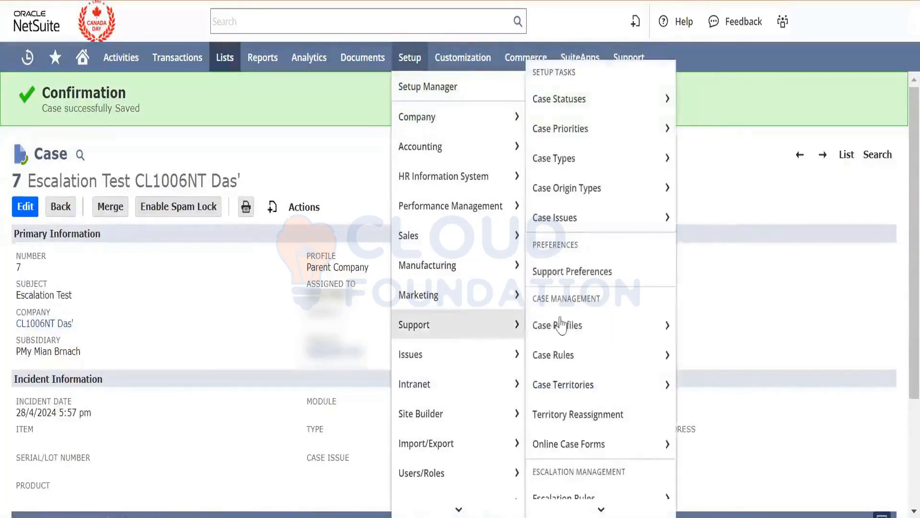
pyautogui.moveTo(563, 326)
pyautogui.moveTo(584, 388)
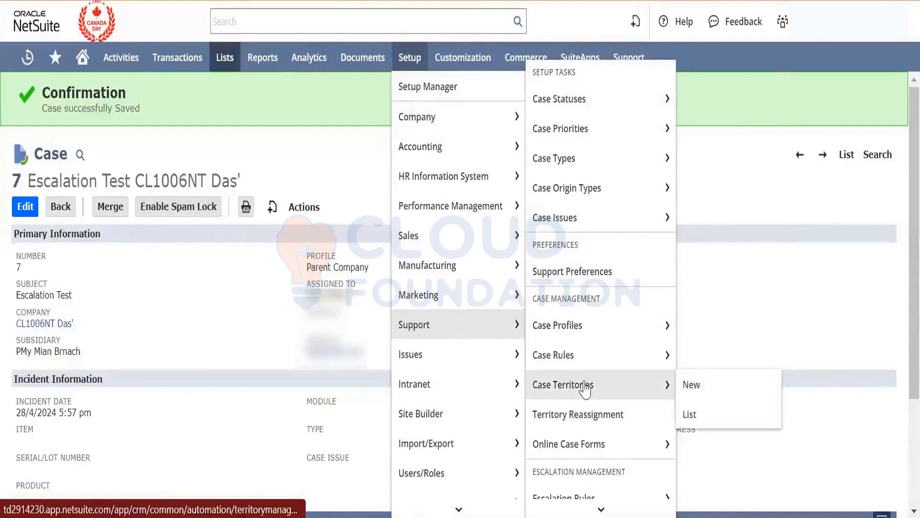
pyautogui.scroll(-2, 585, 389)
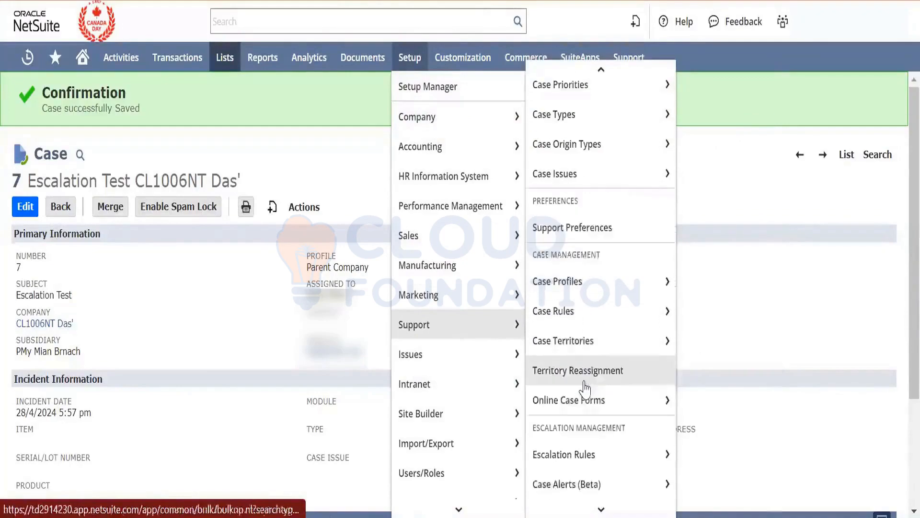
pyautogui.rightClick(601, 235)
pyautogui.click(642, 192)
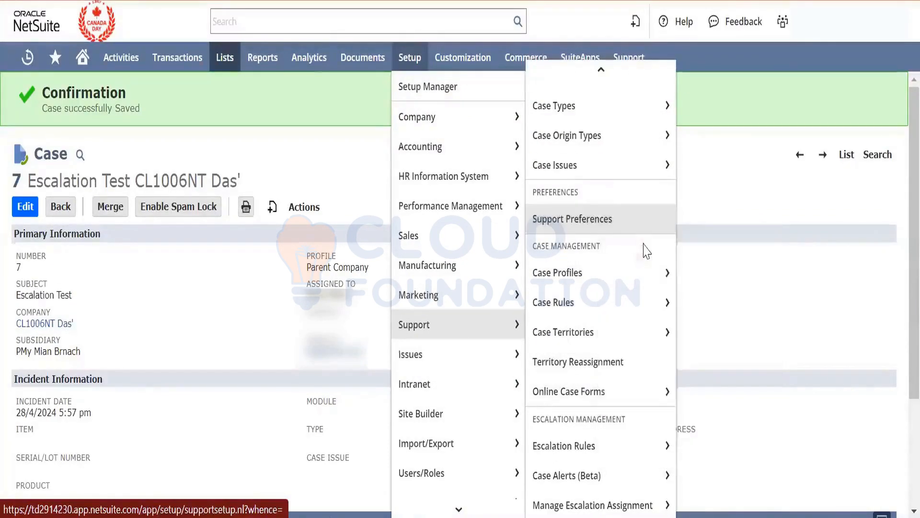
pyautogui.moveTo(526, 58)
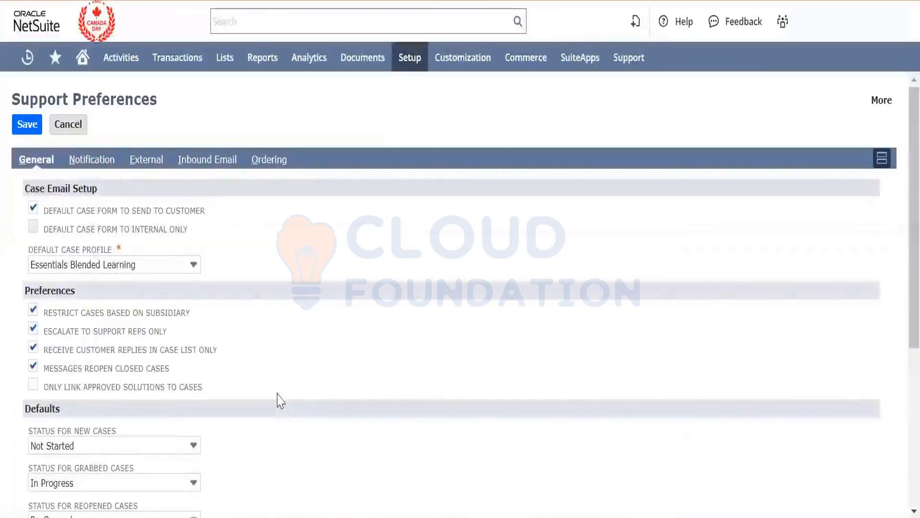
# - Examine the general support preferences, covering case email setup, escalation to support reps only, default case statuses and case lockout
pyautogui.scroll(-1, 277, 394)
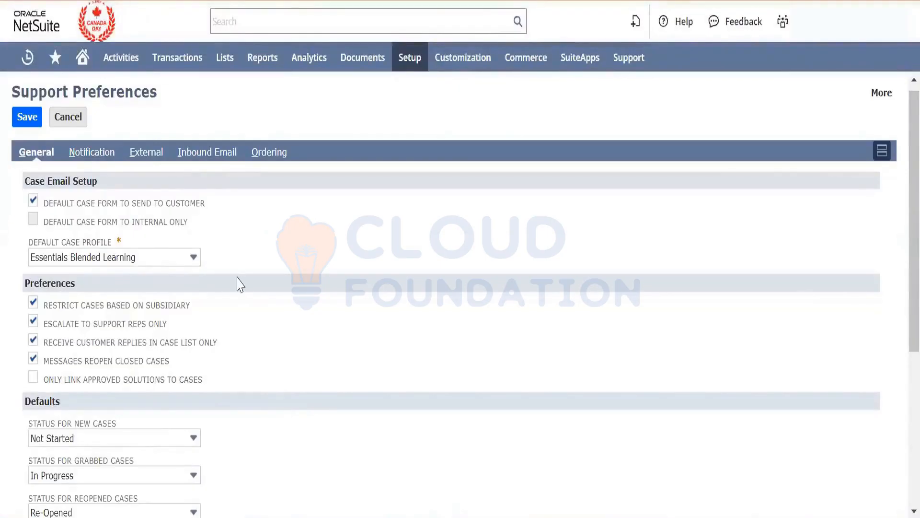
pyautogui.scroll(-4, 240, 284)
pyautogui.scroll(-1, 237, 277)
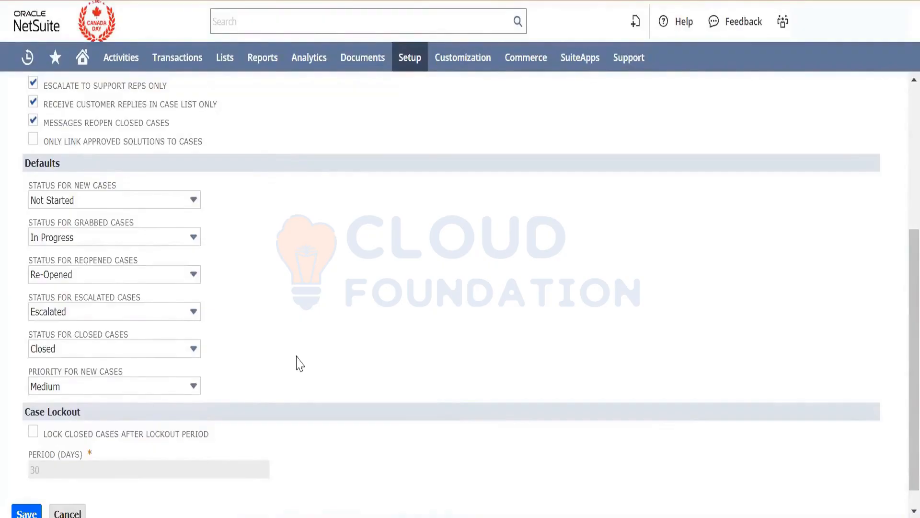
pyautogui.scroll(-1, 299, 364)
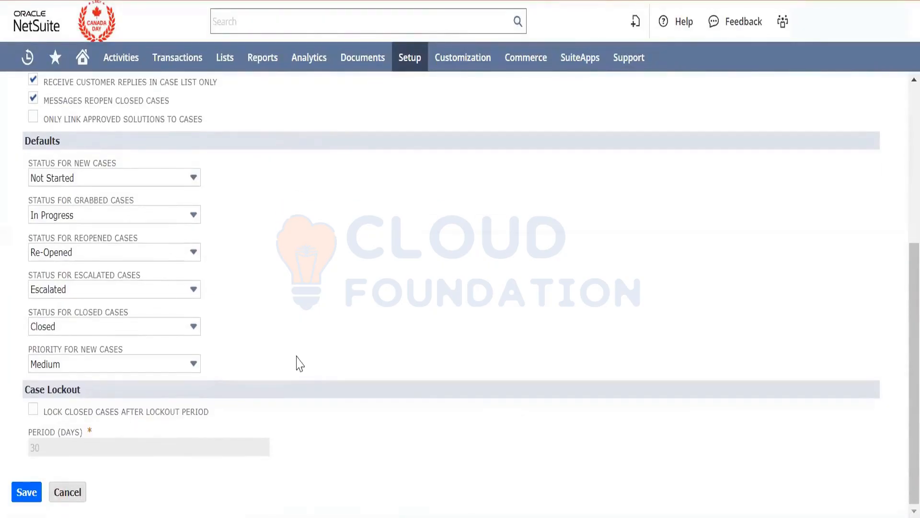
pyautogui.scroll(4, 299, 363)
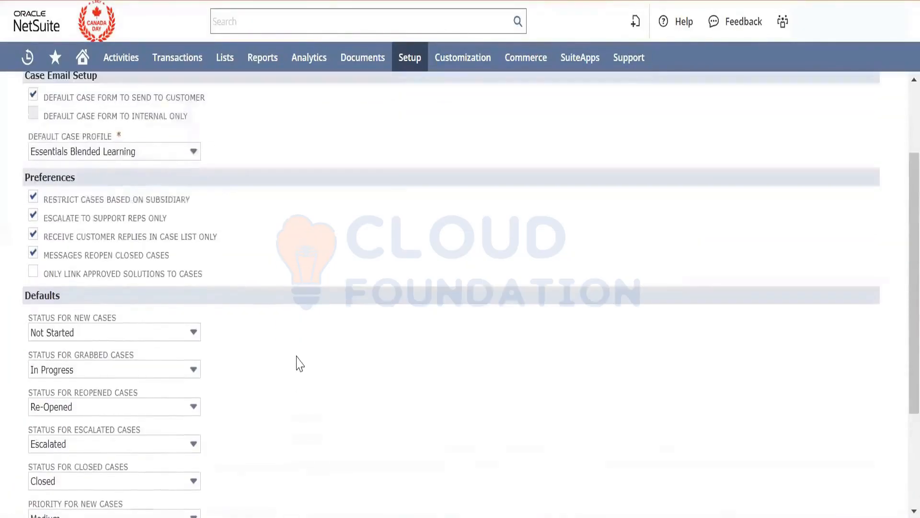
pyautogui.scroll(2, 299, 363)
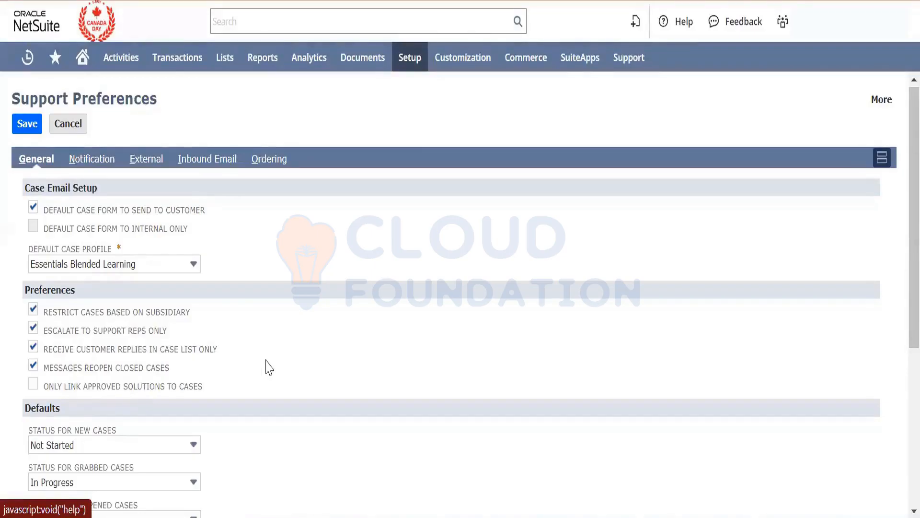
pyautogui.click(33, 345)
# - Open the page for creating a new relationship group in a new browser tab and switch to that tab
pyautogui.moveTo(230, 60)
pyautogui.moveTo(238, 113)
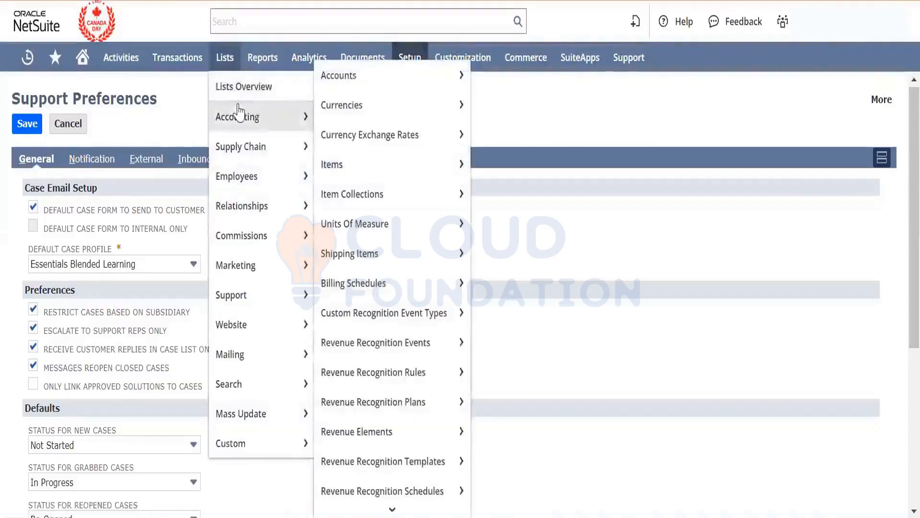
pyautogui.moveTo(254, 174)
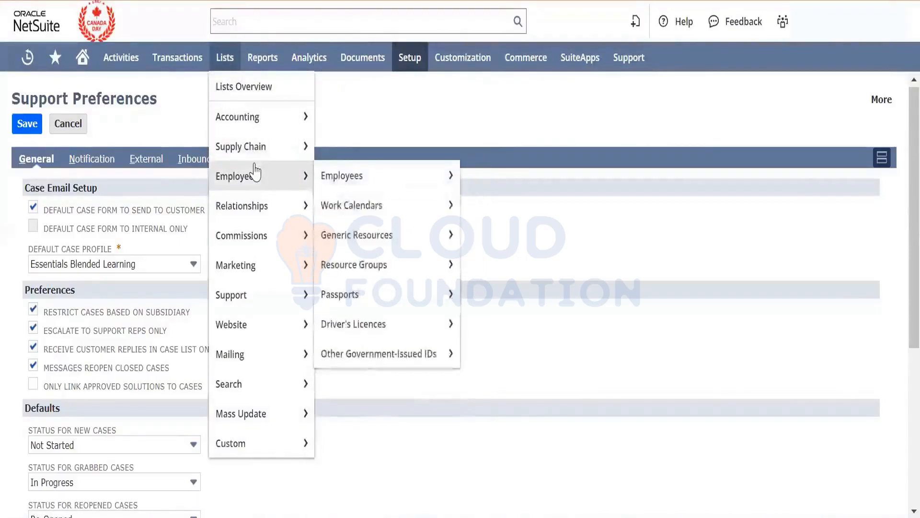
pyautogui.moveTo(329, 187)
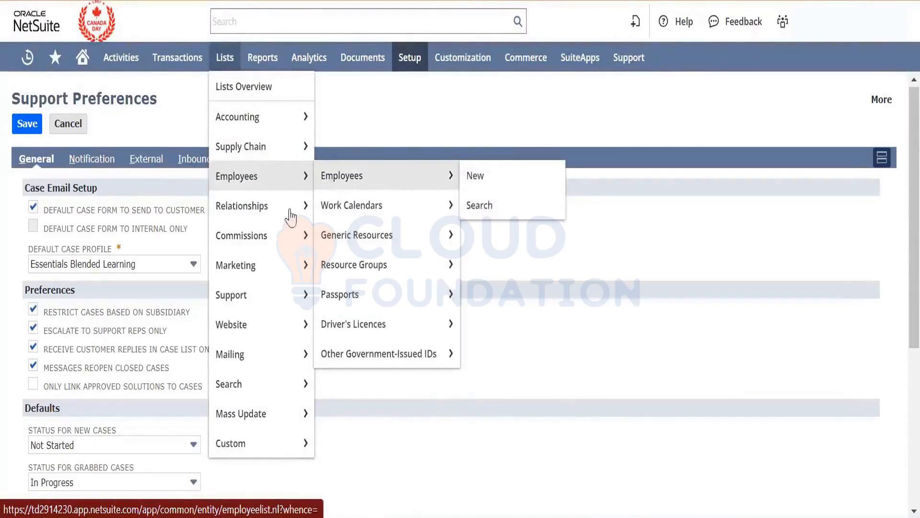
pyautogui.moveTo(286, 212)
pyautogui.moveTo(348, 217)
pyautogui.moveTo(364, 236)
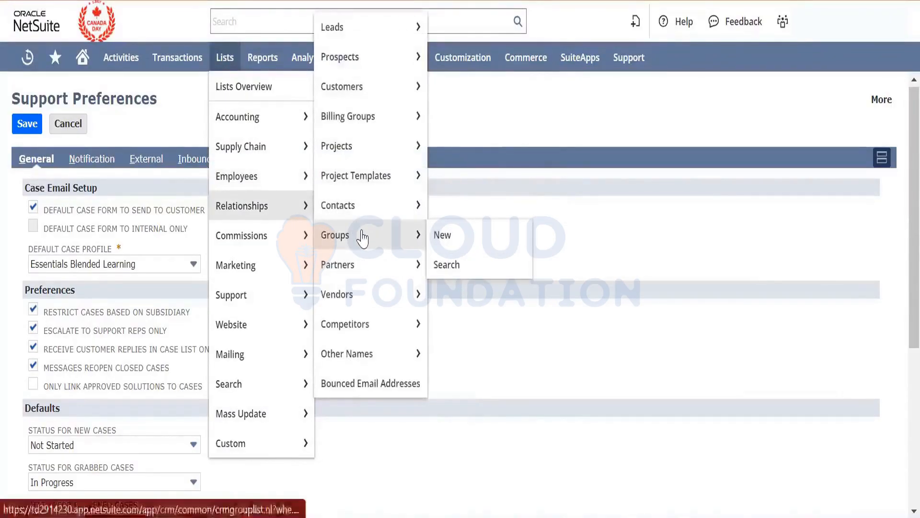
pyautogui.rightClick(461, 244)
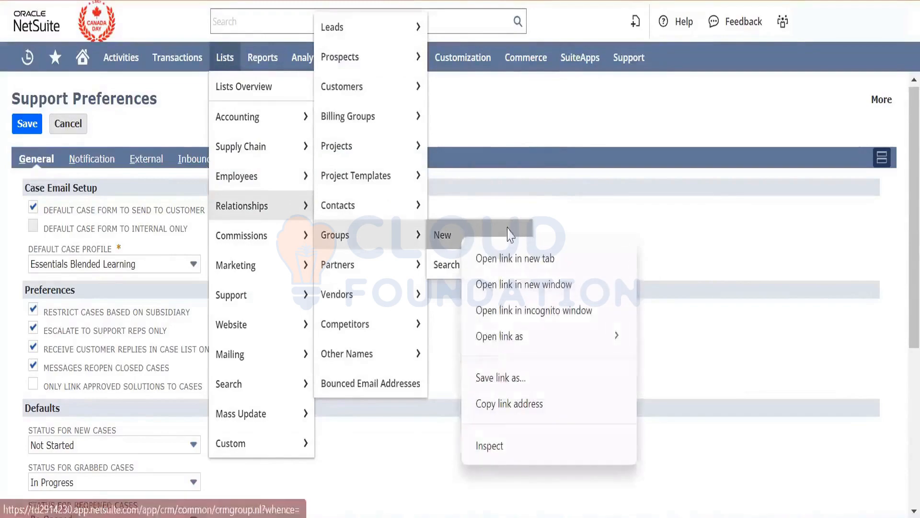
pyautogui.click(513, 261)
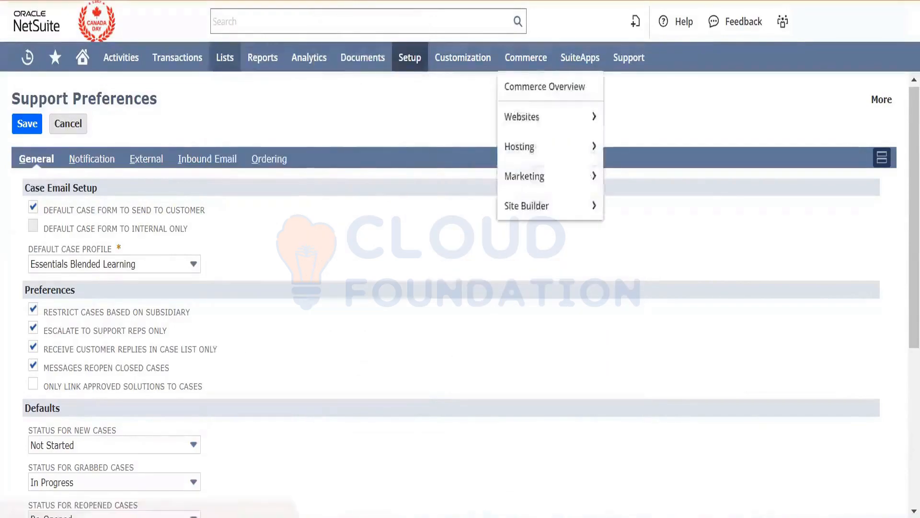
pyautogui.click(526, 1)
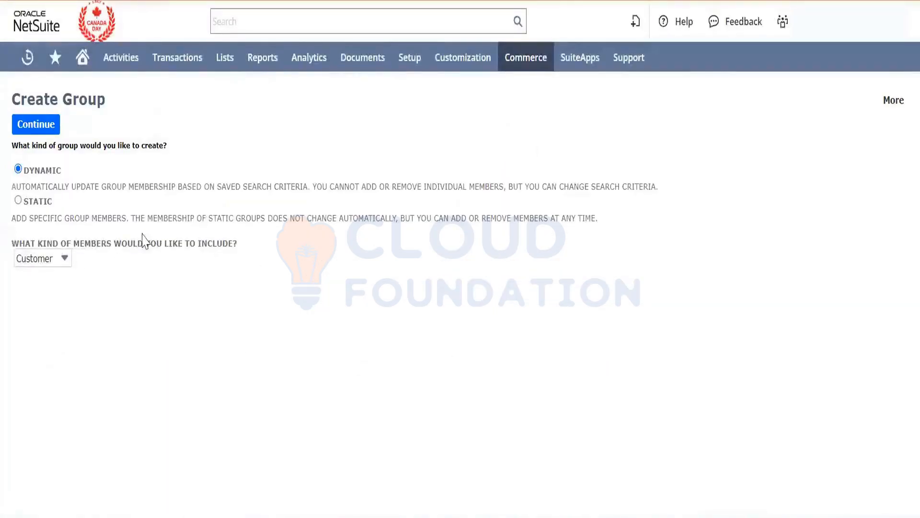
# - Set the new group's kind to Static and its member type to Employee
pyautogui.click(18, 200)
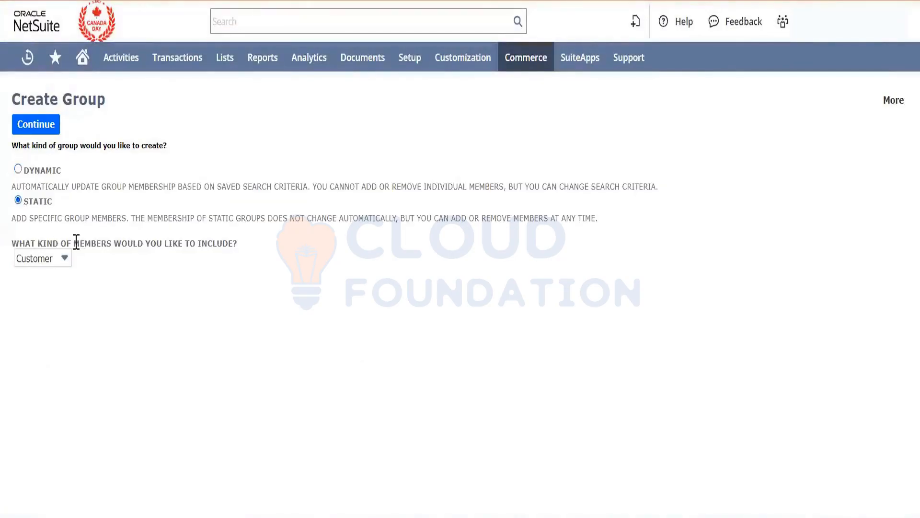
pyautogui.click(18, 169)
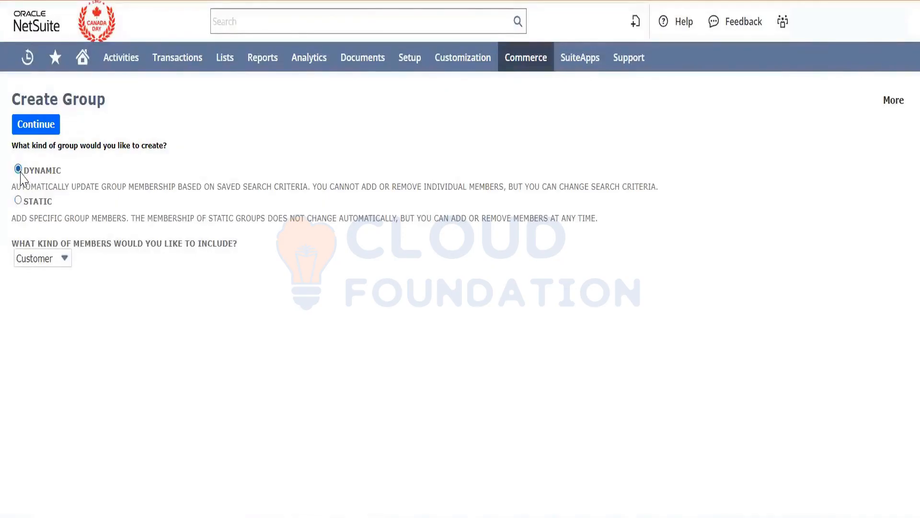
pyautogui.click(18, 200)
pyautogui.click(57, 267)
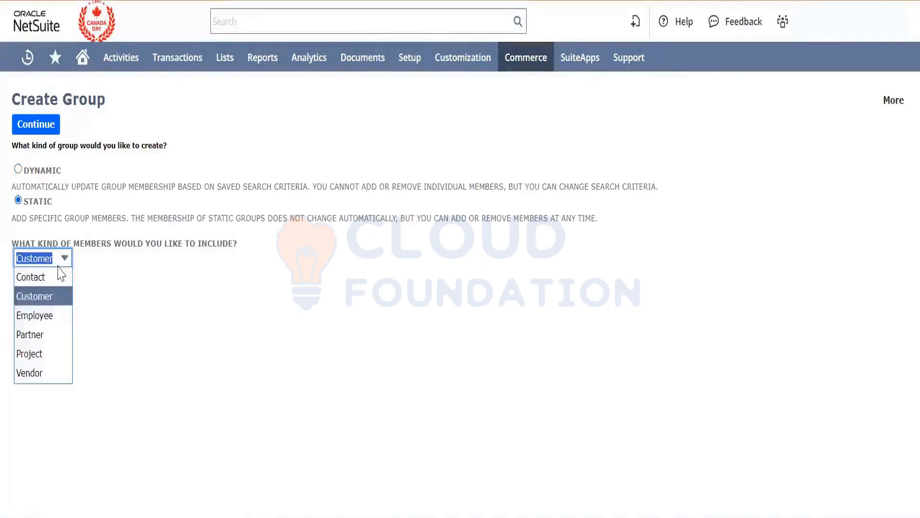
pyautogui.click(57, 315)
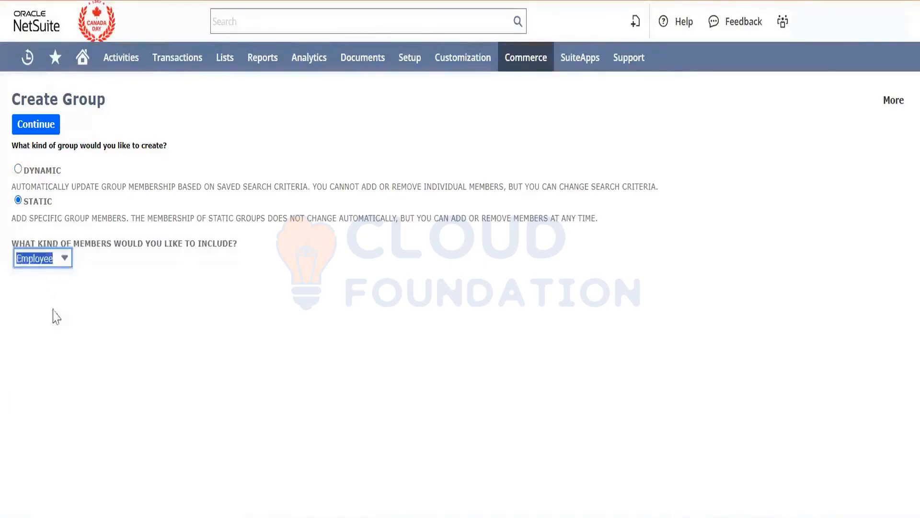
# - Continue to the static employee group form and name the group Support Group
pyautogui.click(37, 126)
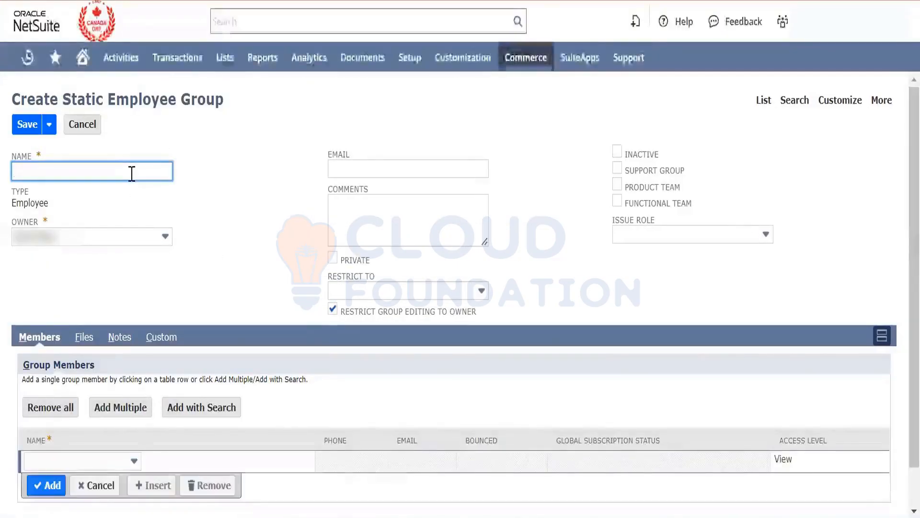
pyautogui.write('Support Grou')
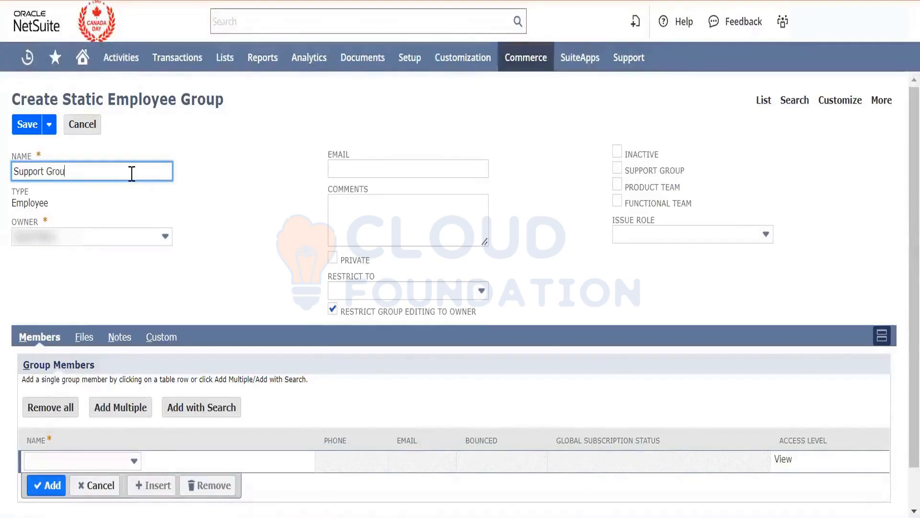
pyautogui.write('p')
pyautogui.hotkey('ctrl', 'a')
pyautogui.hotkey('ctrl', 'c')
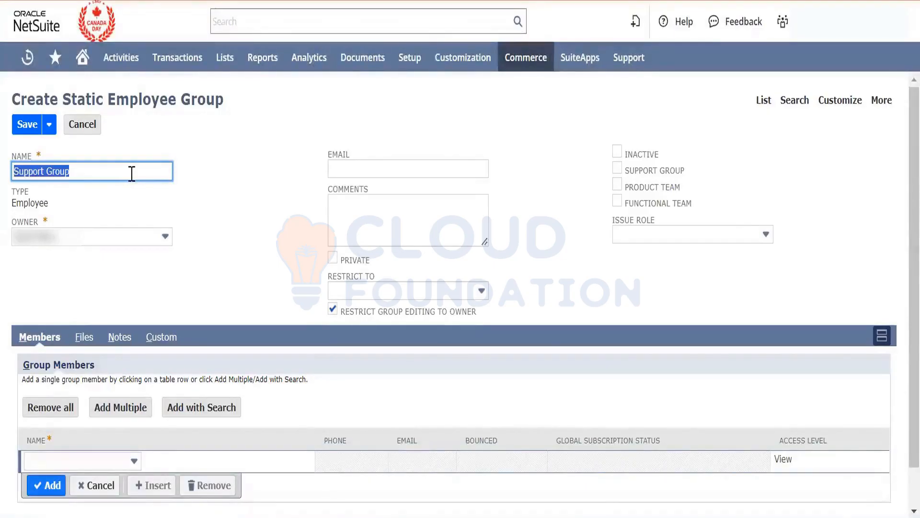
pyautogui.click(368, 170)
pyautogui.hotkey('ctrl', 'v')
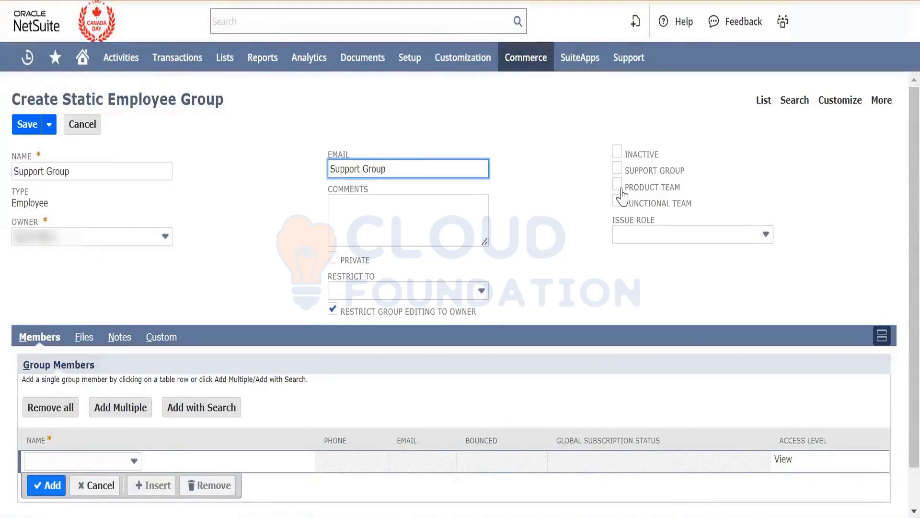
pyautogui.click(617, 168)
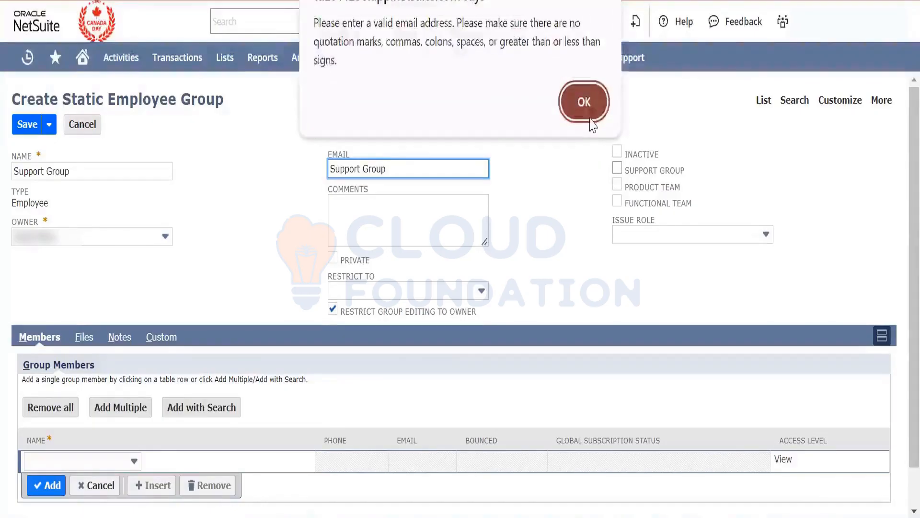
pyautogui.click(584, 102)
pyautogui.click(567, 206)
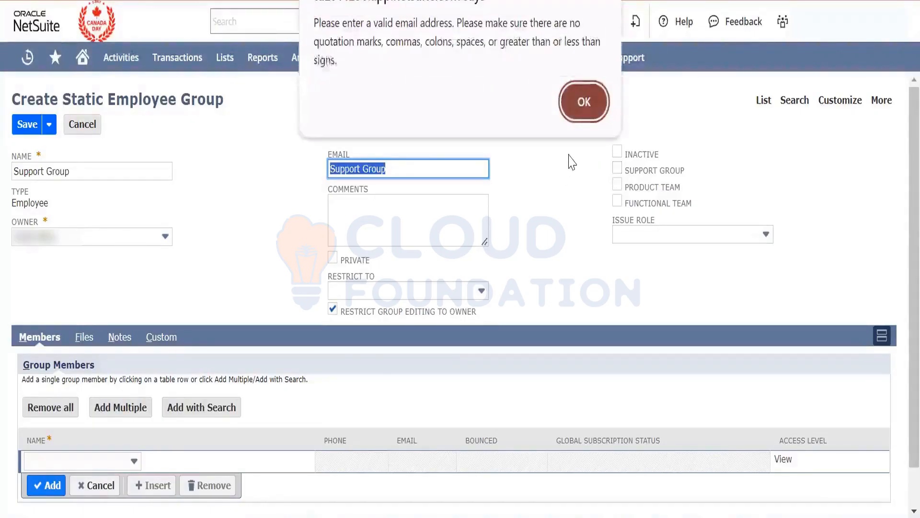
pyautogui.click(584, 102)
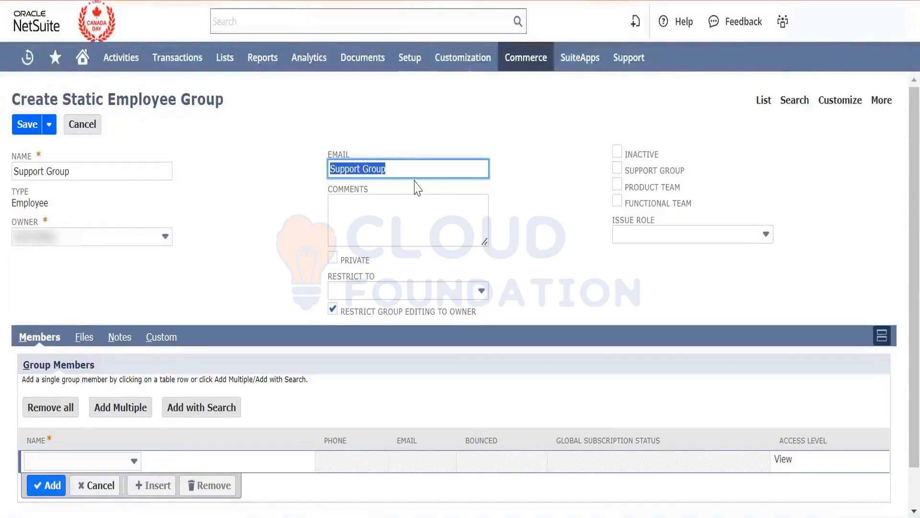
pyautogui.press('BackSpace')
pyautogui.click(552, 241)
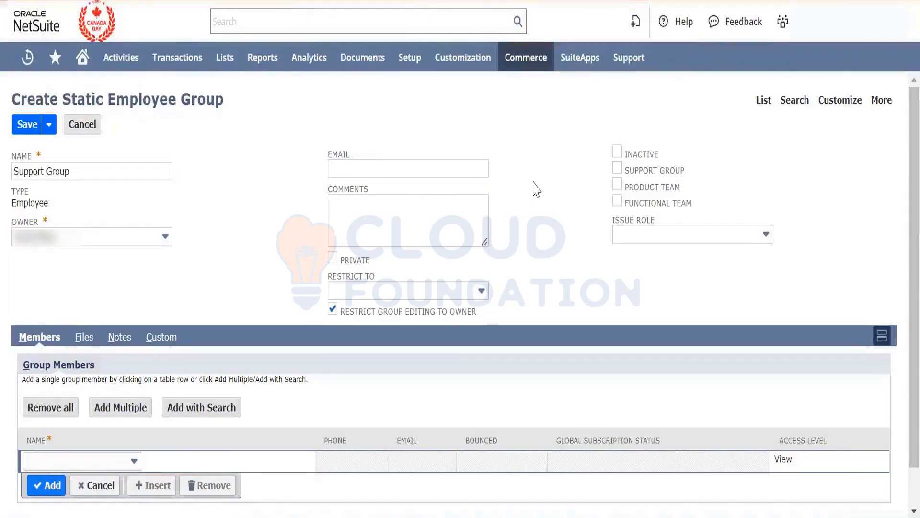
# - Mark the employee group as a support group and add a first employee to its members
pyautogui.click(616, 171)
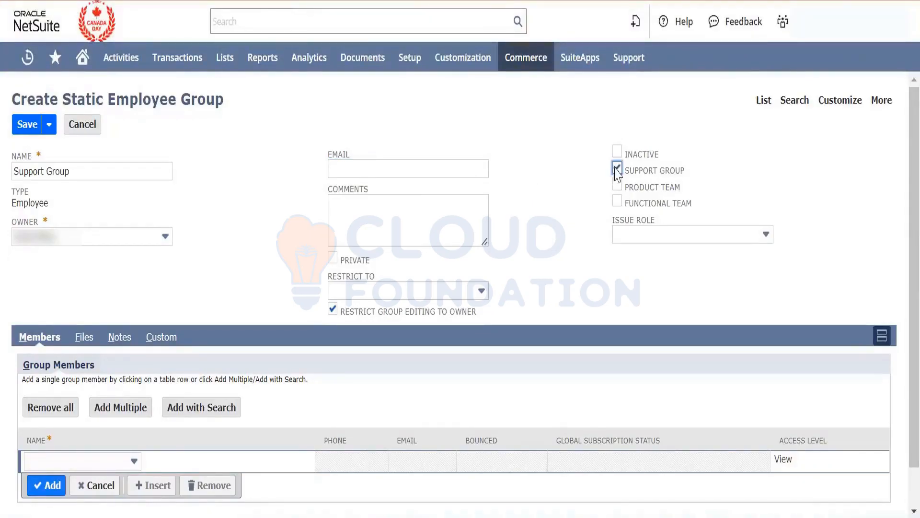
pyautogui.scroll(-1, 562, 226)
pyautogui.click(98, 418)
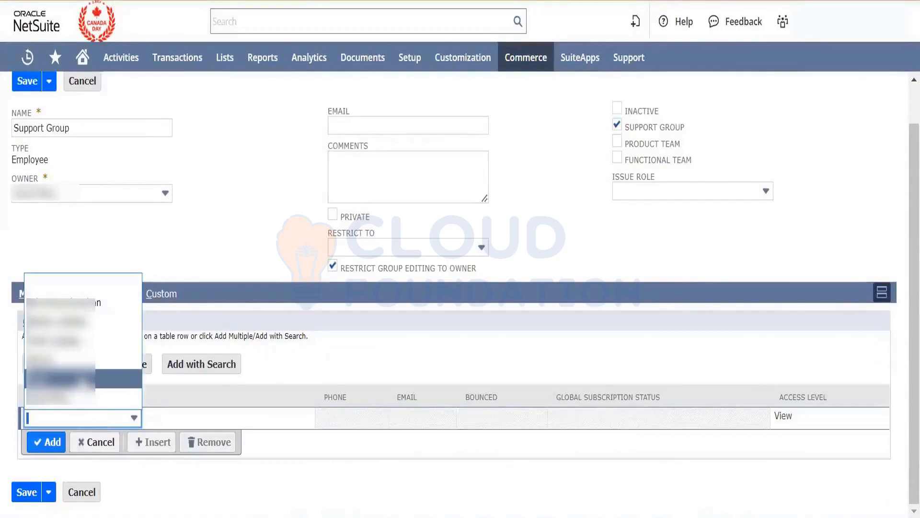
pyautogui.click(82, 378)
pyautogui.click(53, 442)
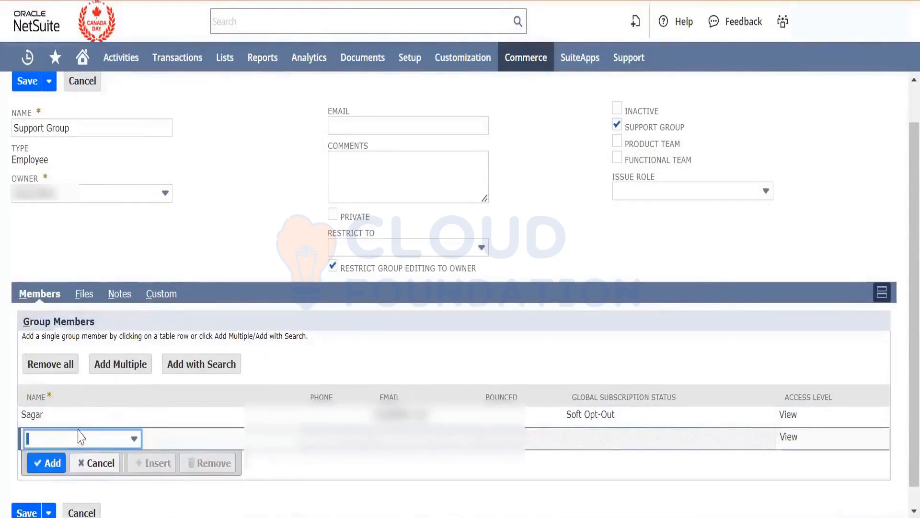
# - Add three more employees to the group's members and save the group
pyautogui.click(62, 458)
pyautogui.click(62, 344)
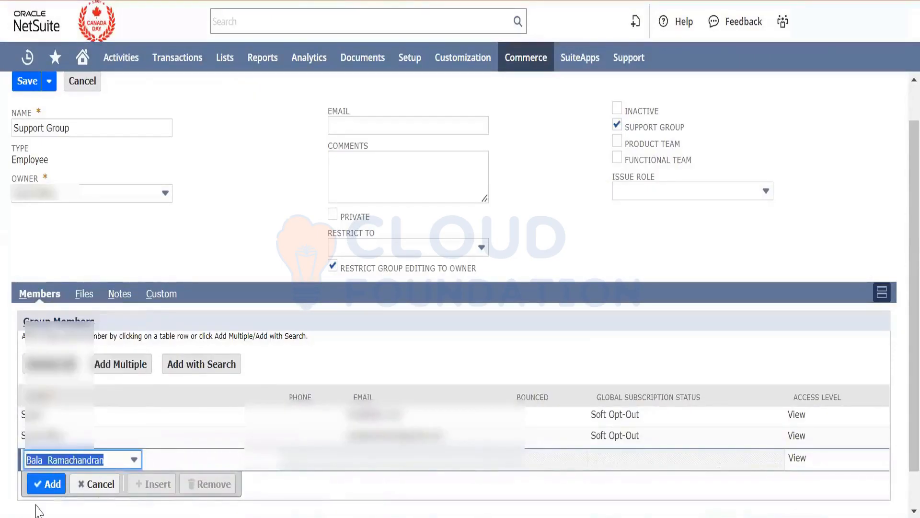
pyautogui.click(46, 484)
pyautogui.scroll(-1, 99, 434)
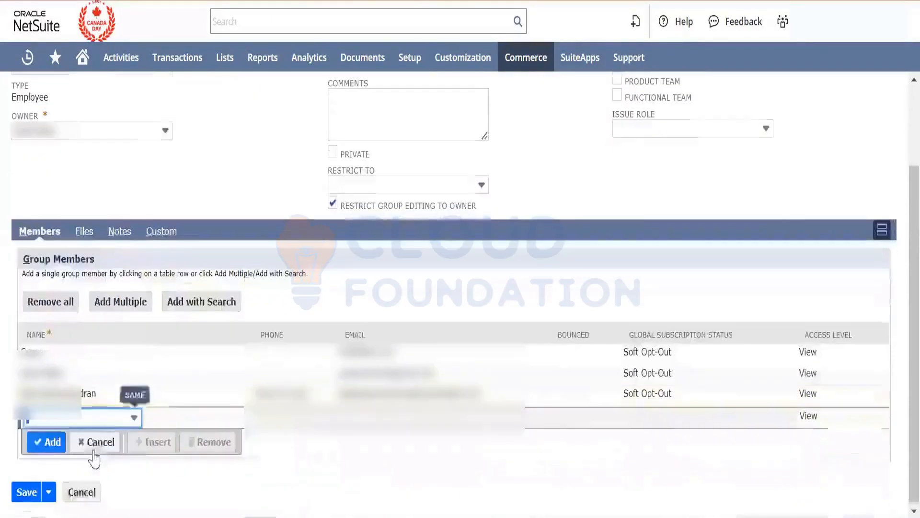
pyautogui.click(103, 421)
pyautogui.click(87, 341)
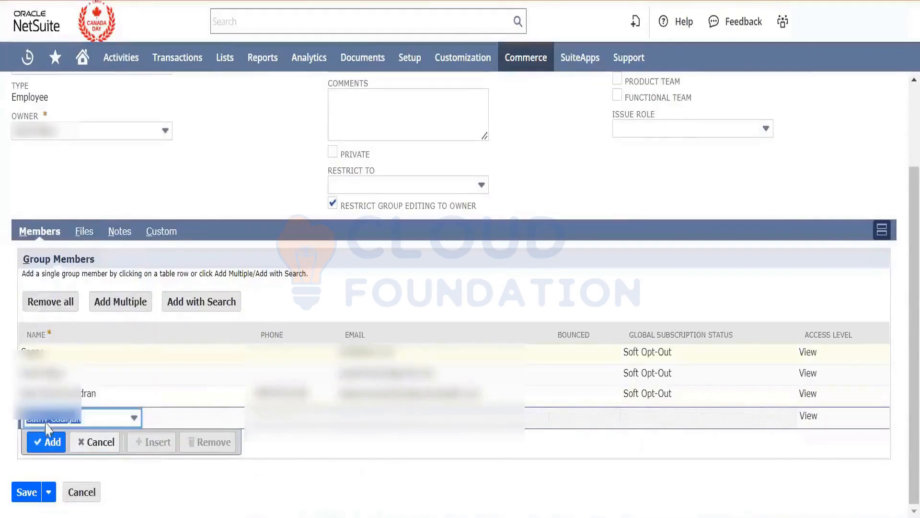
pyautogui.click(46, 442)
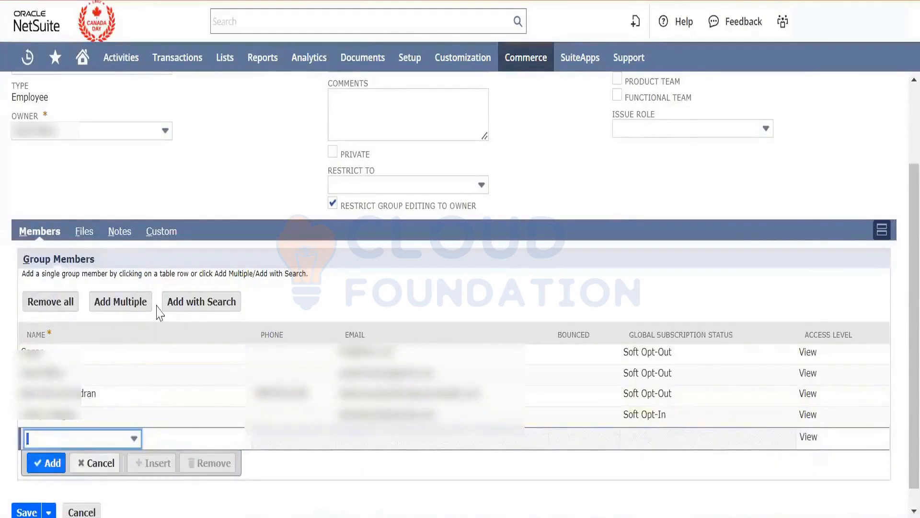
pyautogui.scroll(-1, 177, 216)
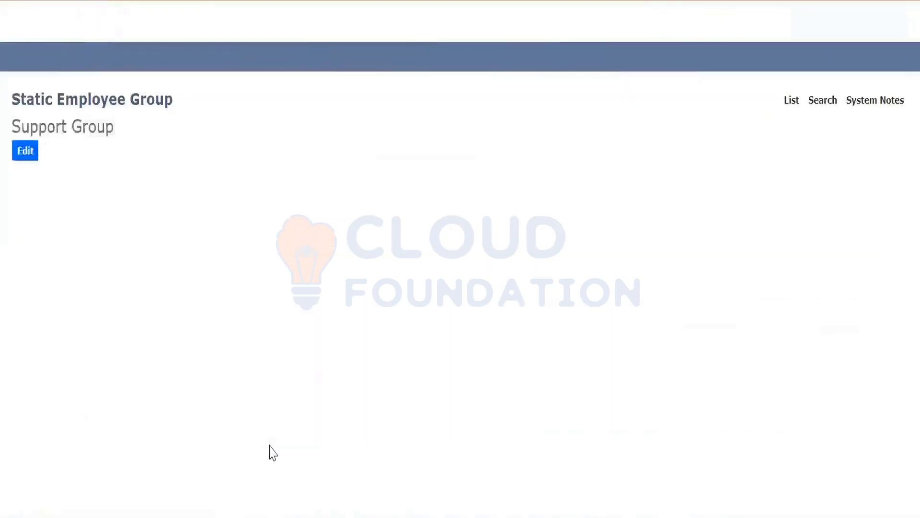
# - Open the support setup's Case Territories page in a new browser tab and switch to it
pyautogui.moveTo(410, 57)
pyautogui.moveTo(499, 324)
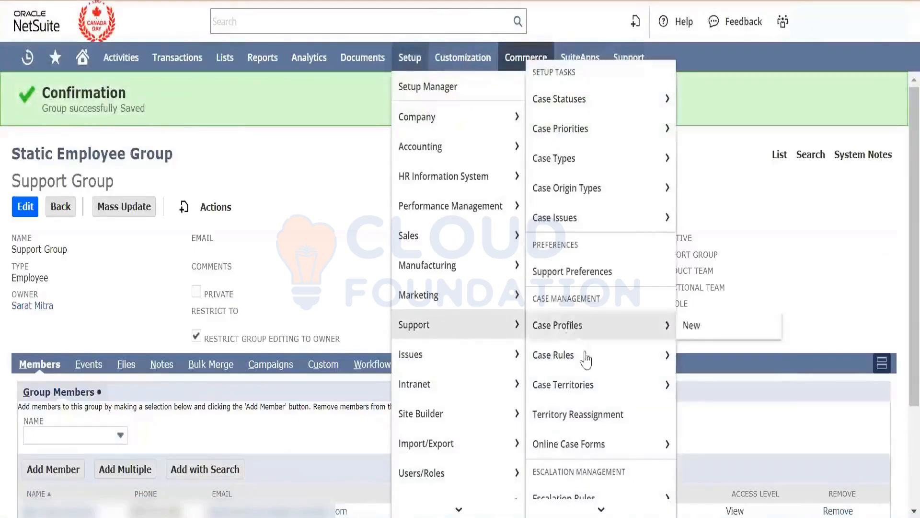
pyautogui.moveTo(602, 395)
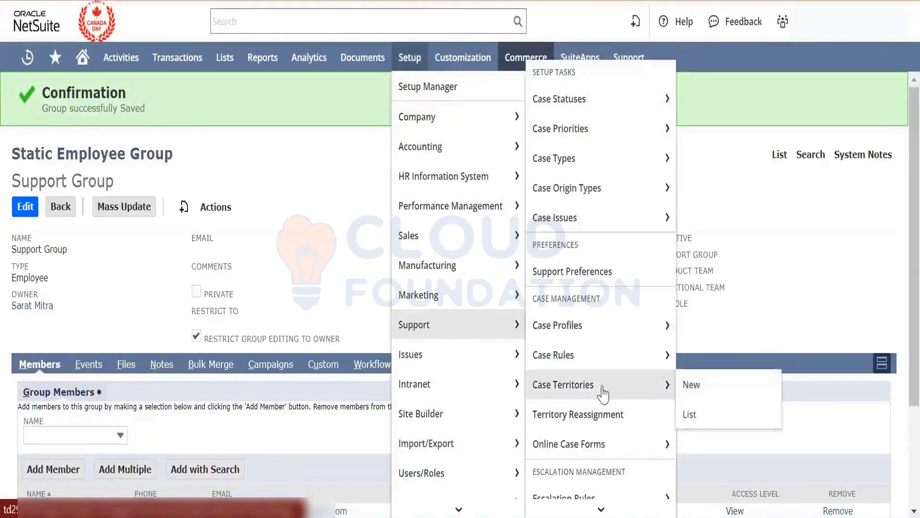
pyautogui.rightClick(633, 386)
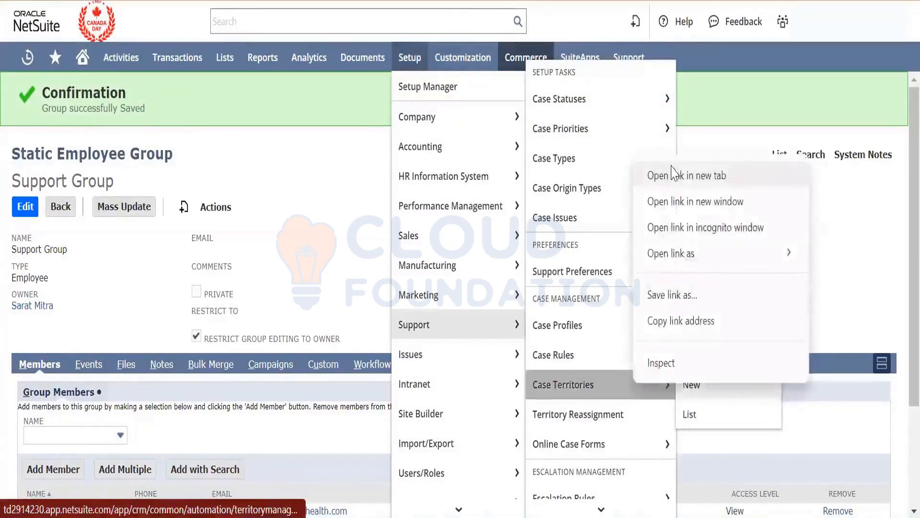
pyautogui.click(670, 117)
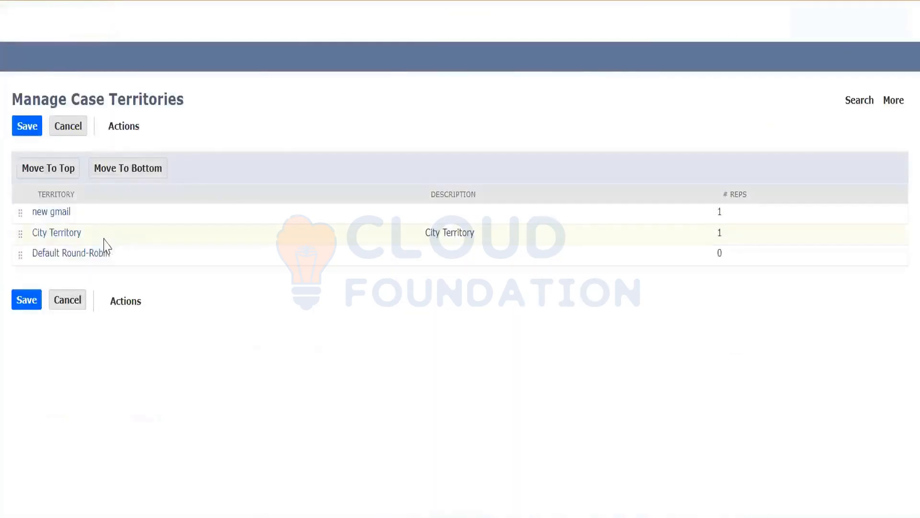
# - Open the City Territory case territory for editing and display the choices for an additional support rep in its support assignment
pyautogui.click(50, 233)
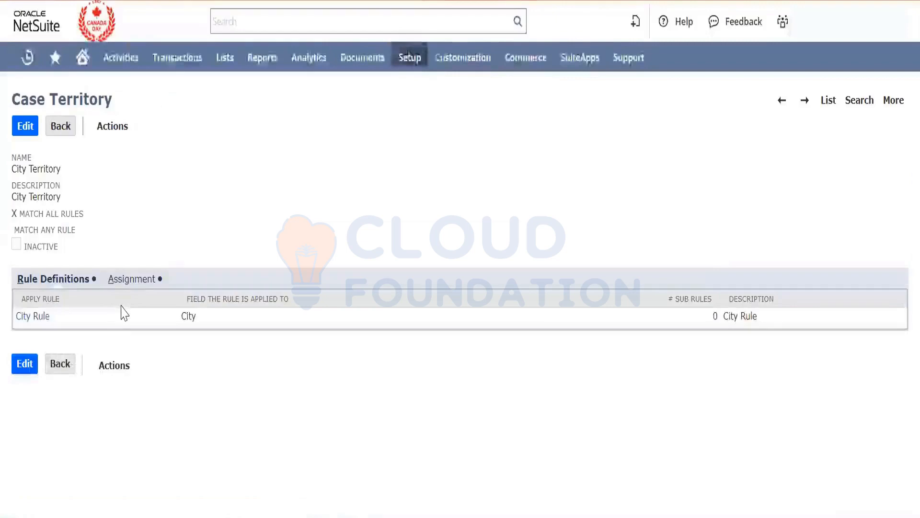
pyautogui.click(27, 365)
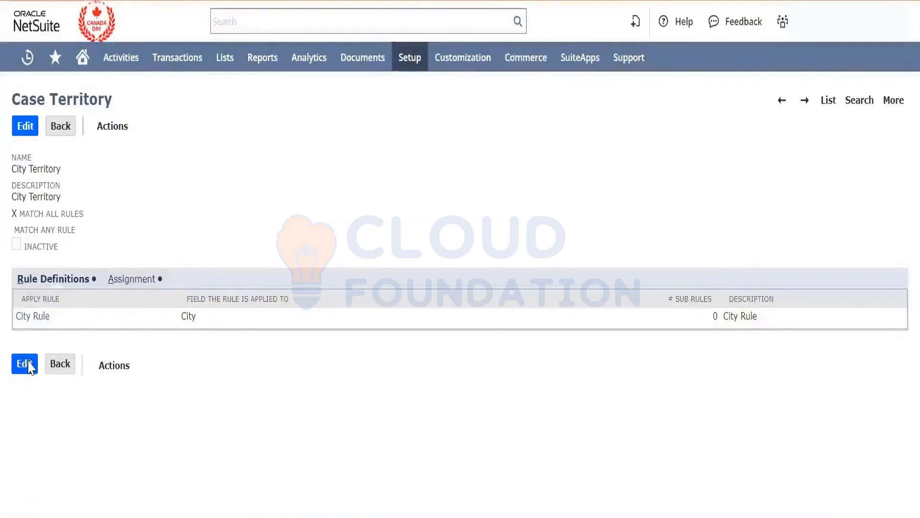
pyautogui.click(186, 334)
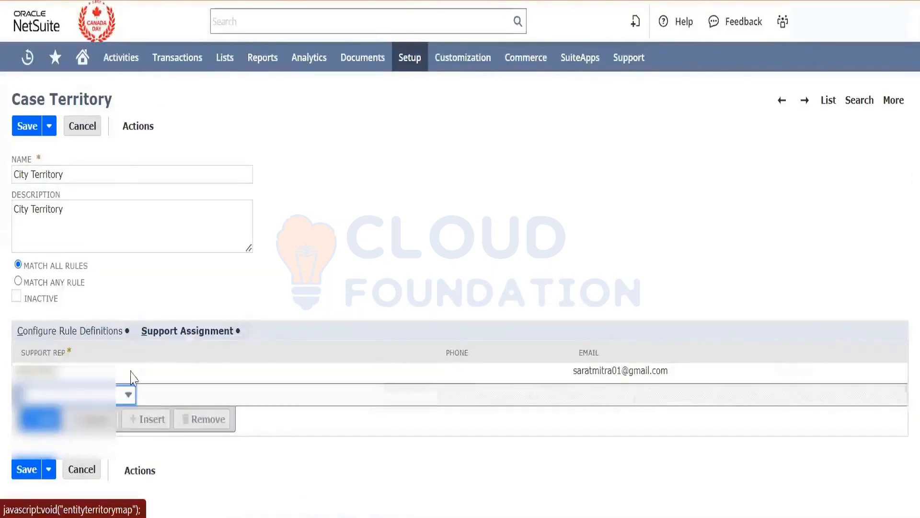
pyautogui.click(124, 393)
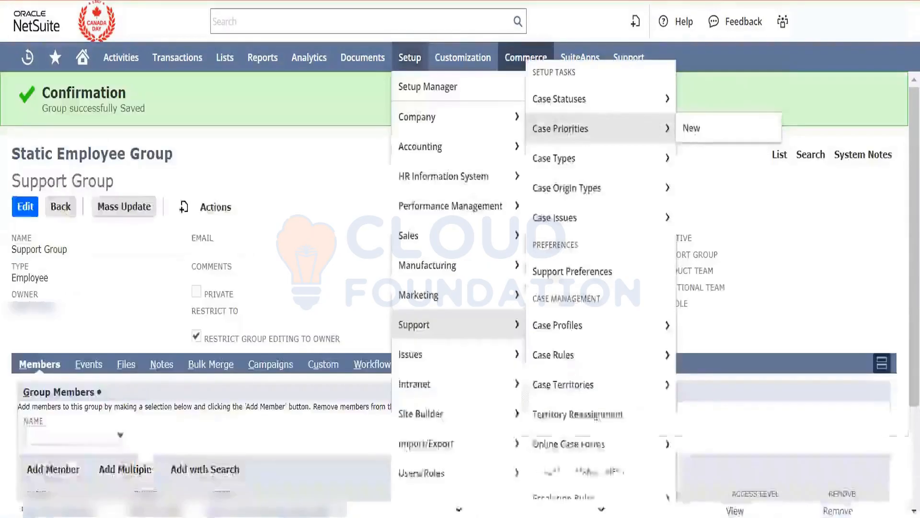
# - Start a new static employee group from the Support Group record, switch to the groups list and check its group type filter
pyautogui.moveTo(215, 207)
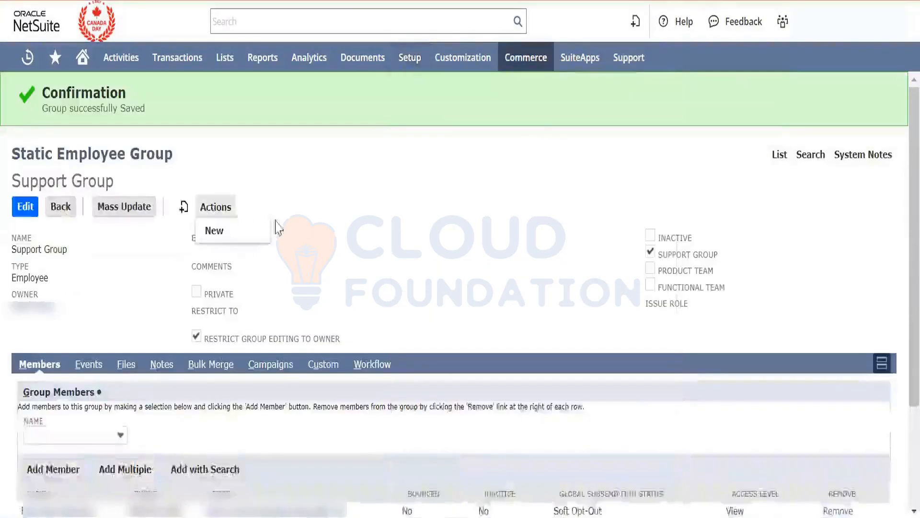
pyautogui.click(218, 231)
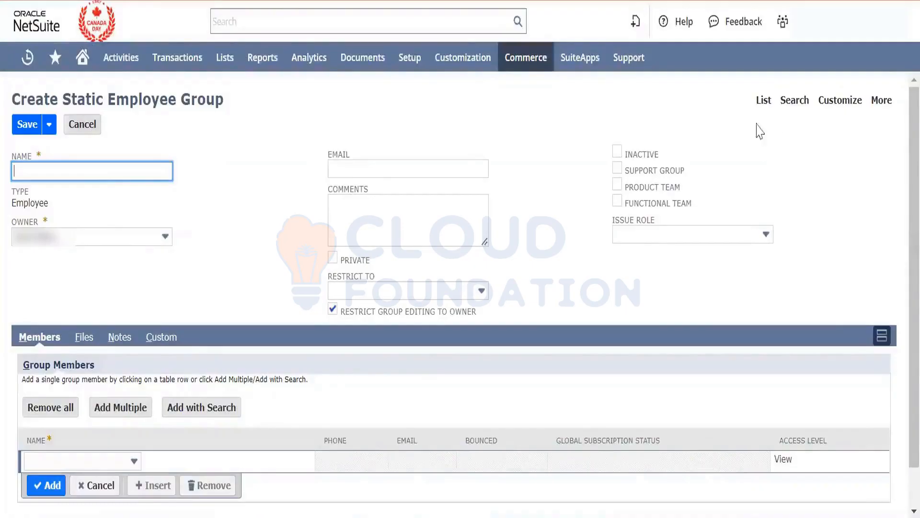
pyautogui.click(763, 100)
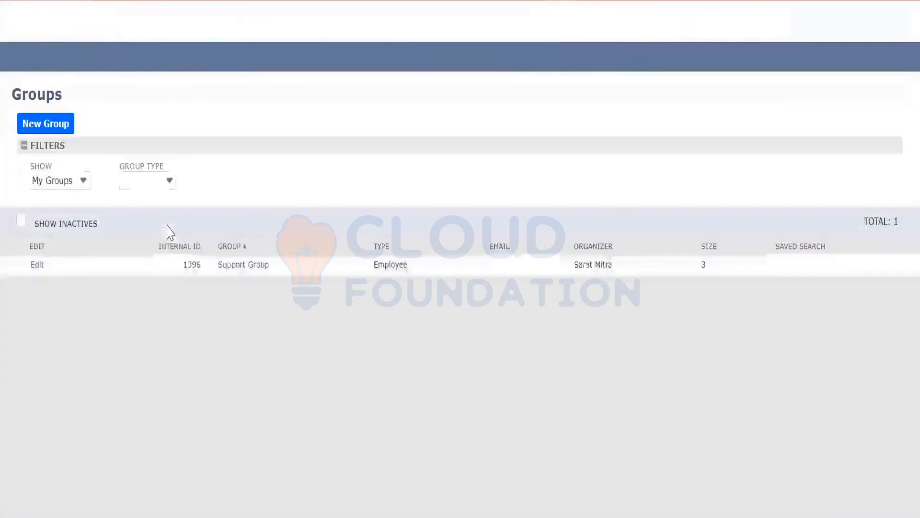
pyautogui.click(133, 185)
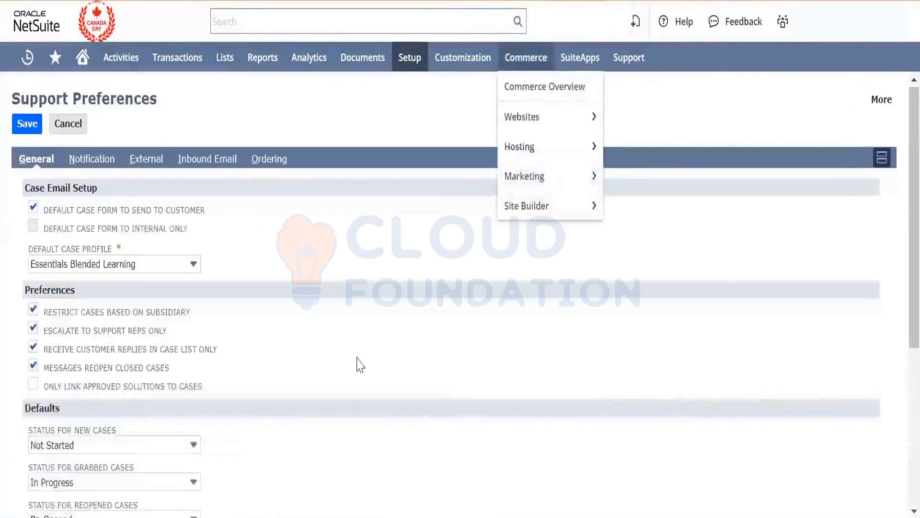
# - Review the general and notification support preferences and read the field help for Notify Main Support Email on External Cases
pyautogui.scroll(-4, 277, 335)
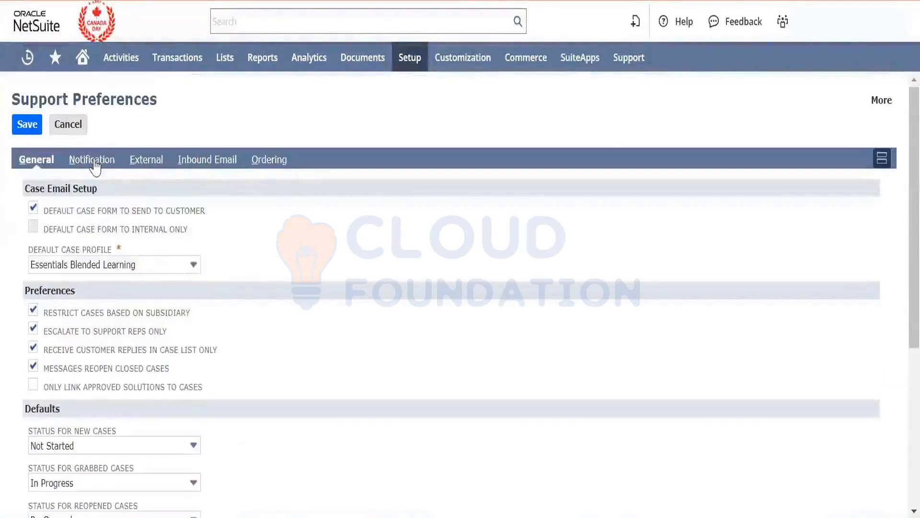
pyautogui.click(92, 161)
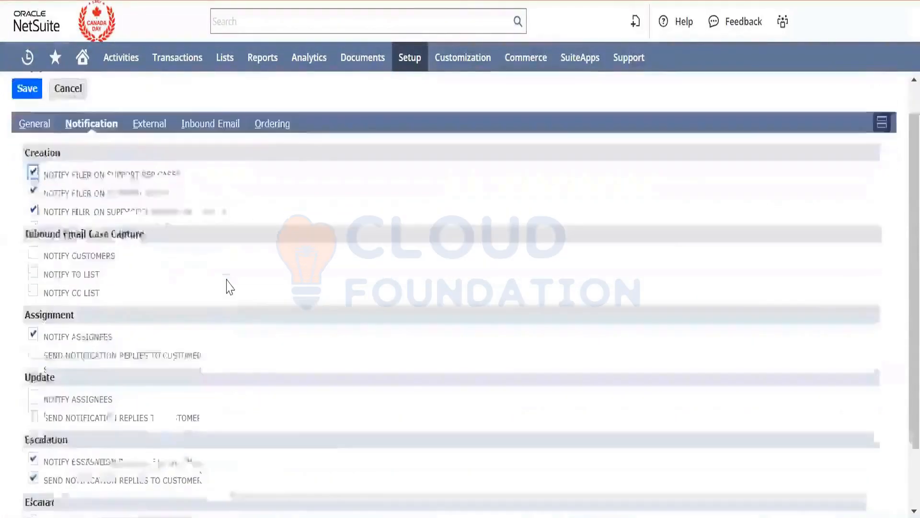
pyautogui.scroll(-2, 230, 286)
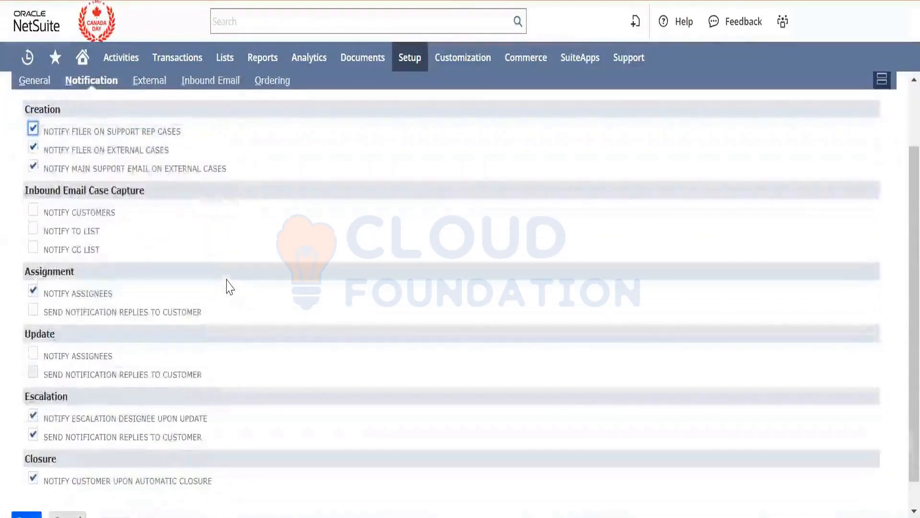
pyautogui.scroll(-1, 229, 287)
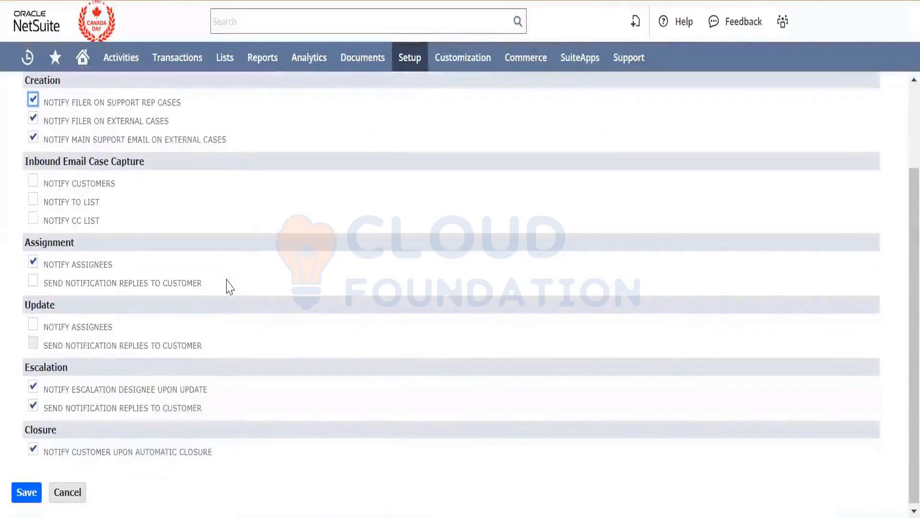
pyautogui.scroll(3, 229, 287)
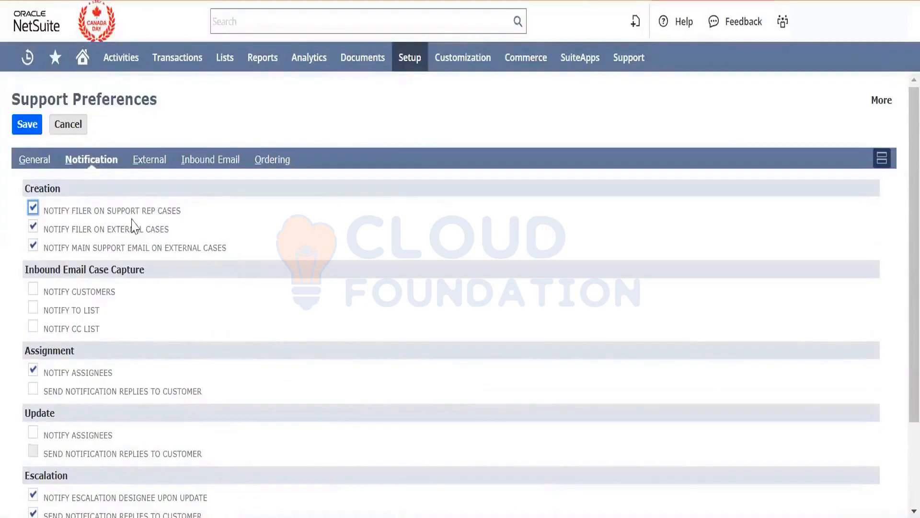
pyautogui.click(148, 247)
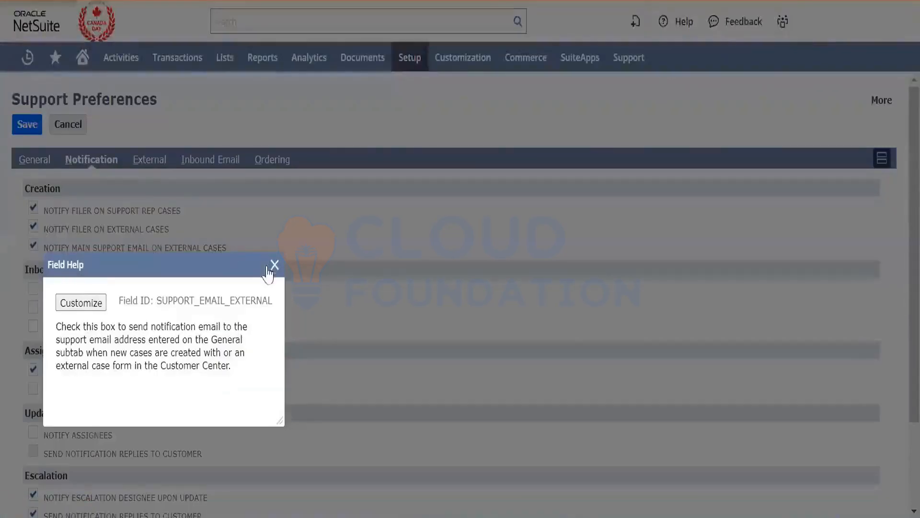
pyautogui.click(272, 264)
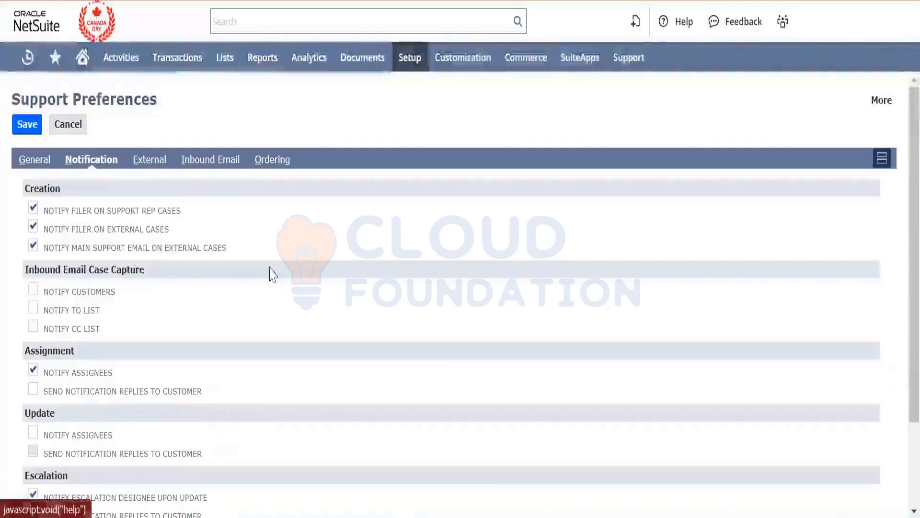
# - Review the external case form redirect URL, the inbound email preferences and the case status ordering in the support preferences
pyautogui.click(161, 167)
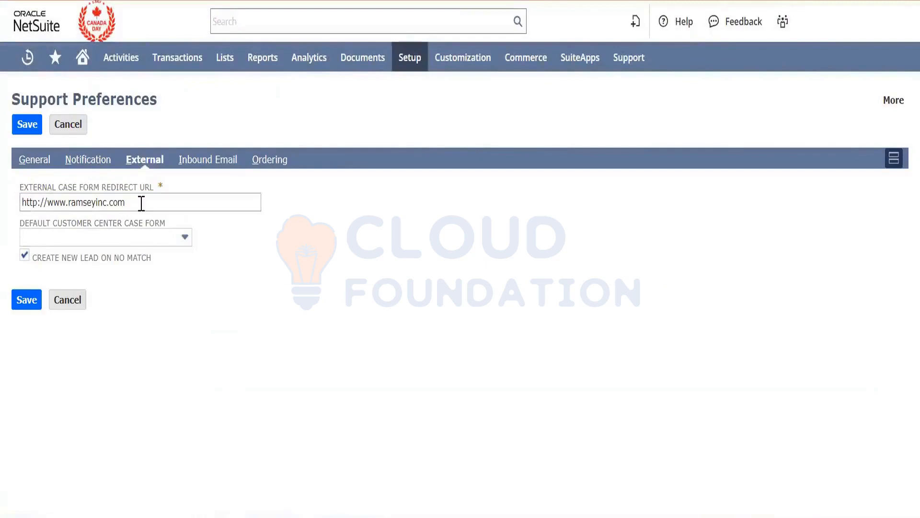
pyautogui.moveTo(259, 202); pyautogui.dragTo(1, 222)
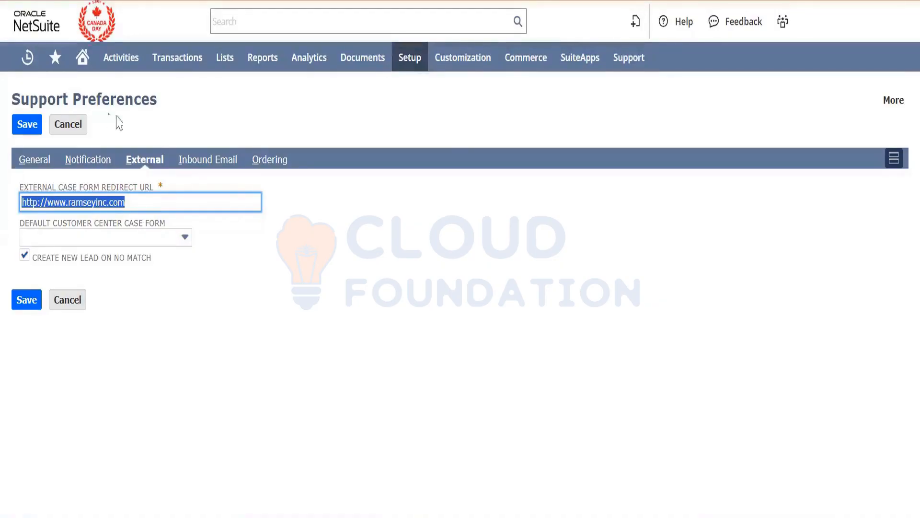
pyautogui.click(227, 172)
pyautogui.click(268, 165)
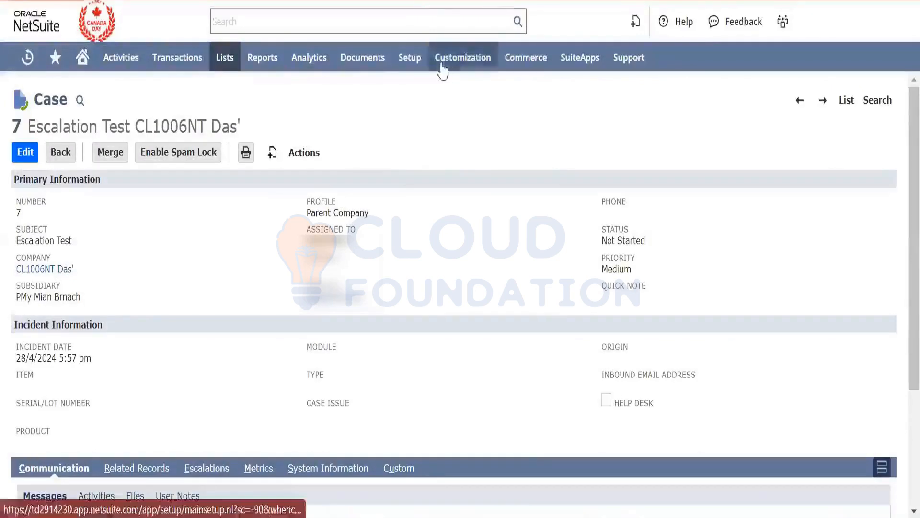
# - Open the marketing setup's Online Customer Forms page in a new browser tab from the case record
pyautogui.moveTo(409, 59)
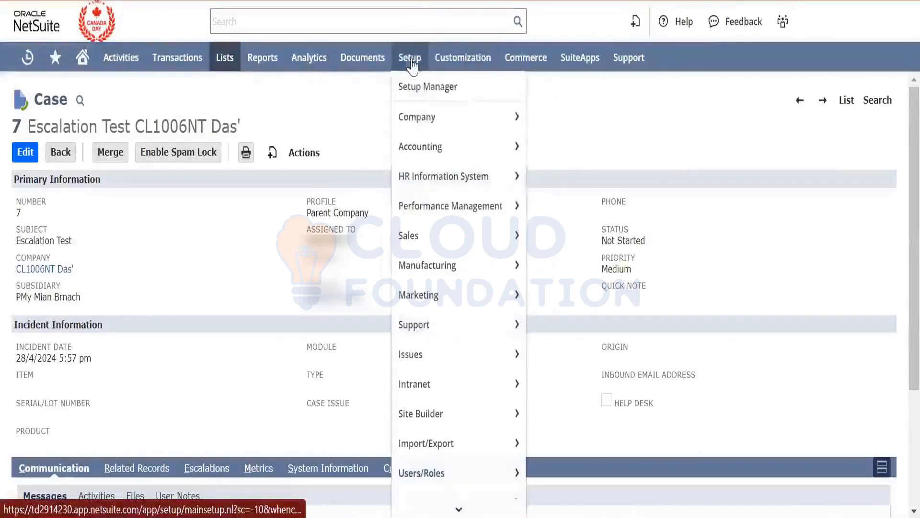
pyautogui.moveTo(436, 235)
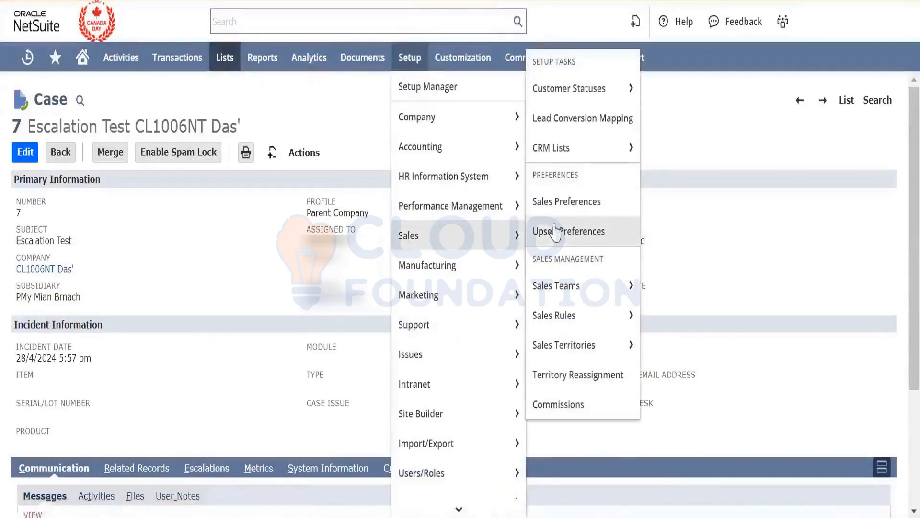
pyautogui.moveTo(575, 296)
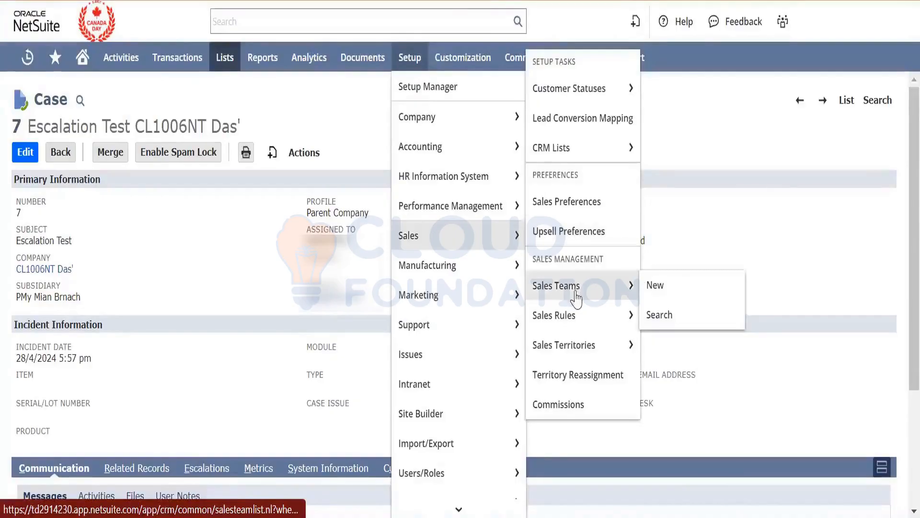
pyautogui.moveTo(581, 313)
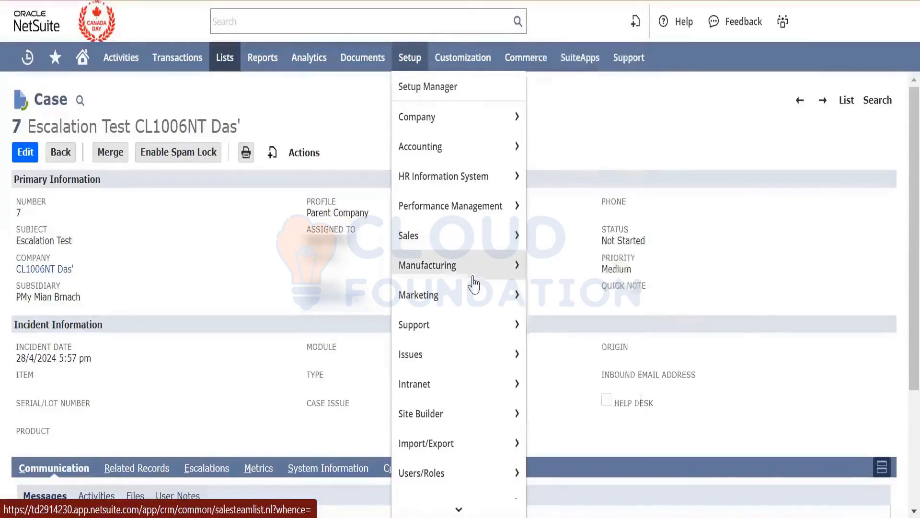
pyautogui.moveTo(472, 283)
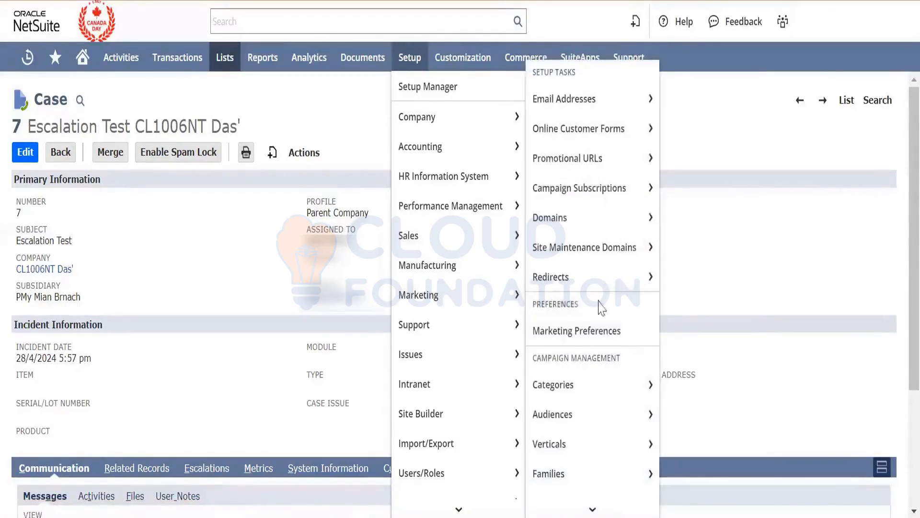
pyautogui.moveTo(597, 268)
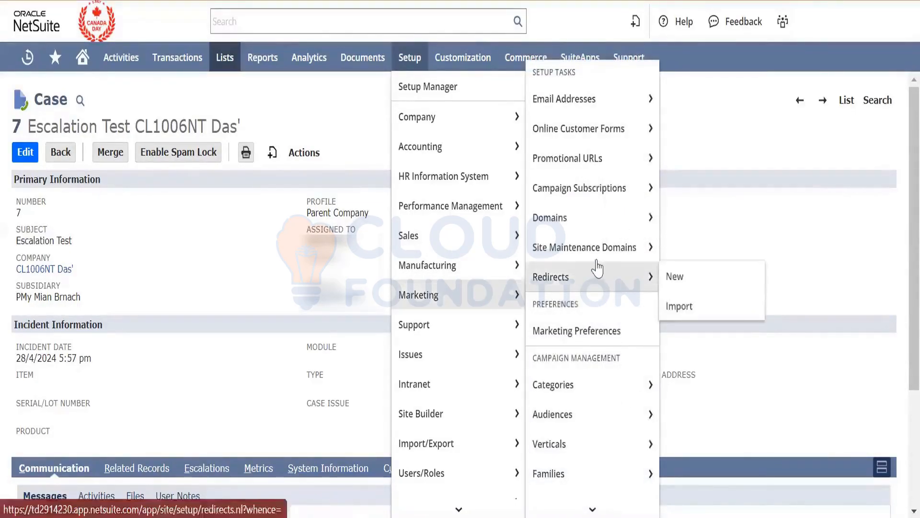
pyautogui.rightClick(601, 137)
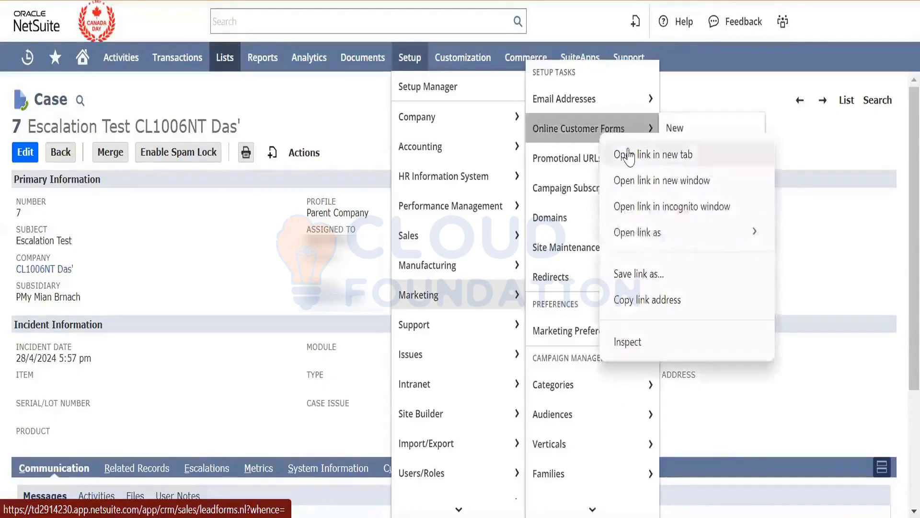
pyautogui.click(628, 156)
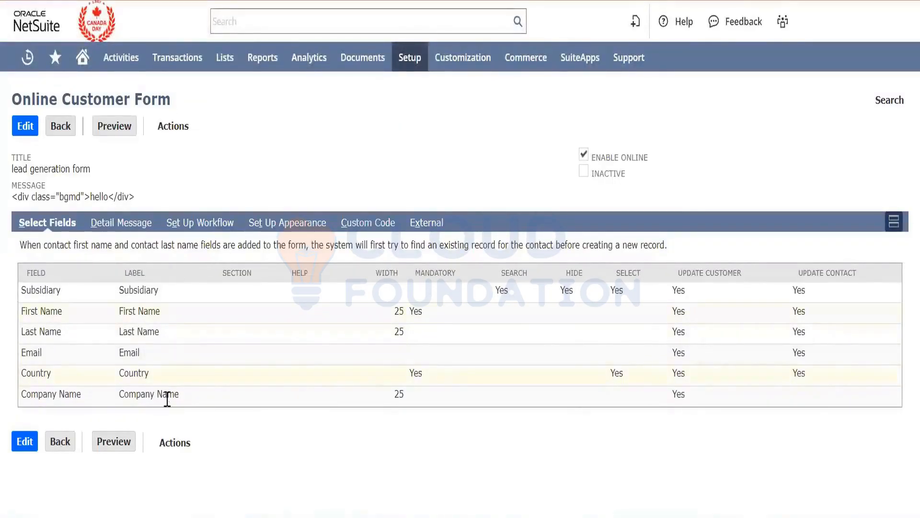
# - Open the lead generation form's publishable URL in a new browser tab, examine the form's title and return to the form record
pyautogui.click(435, 229)
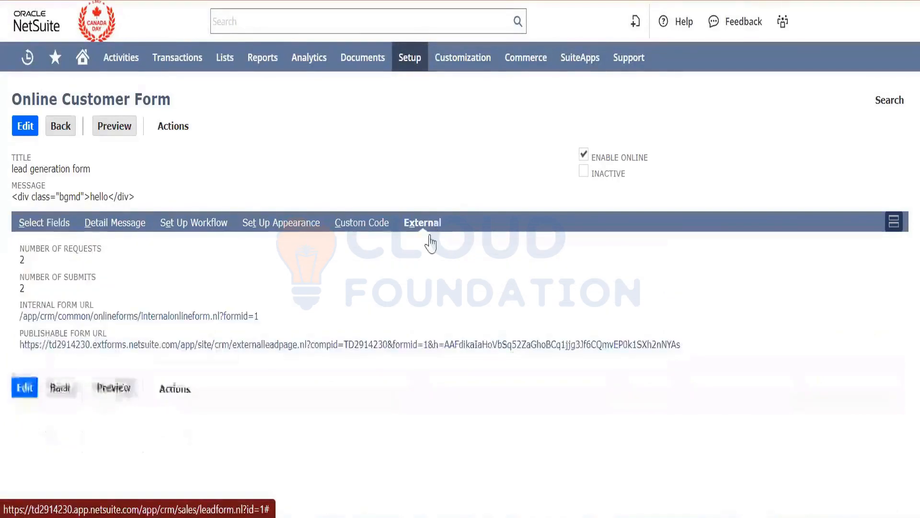
pyautogui.rightClick(316, 348)
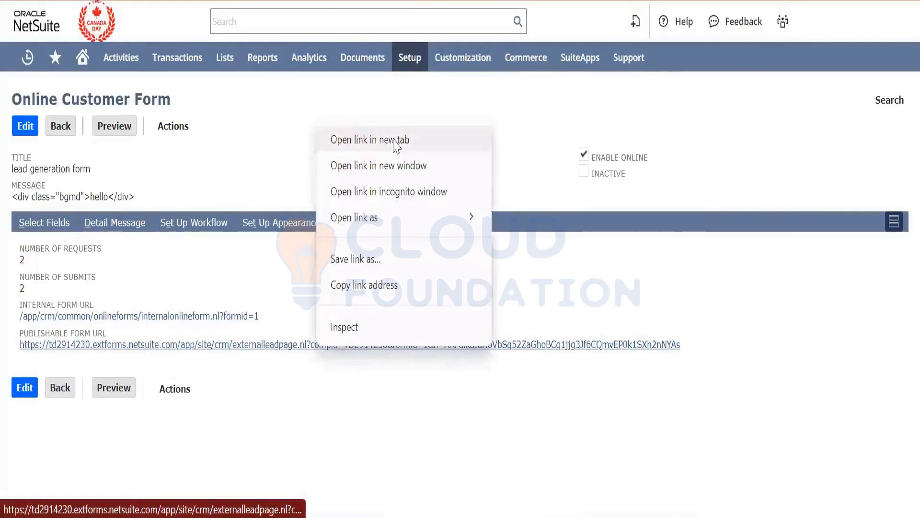
pyautogui.click(412, 139)
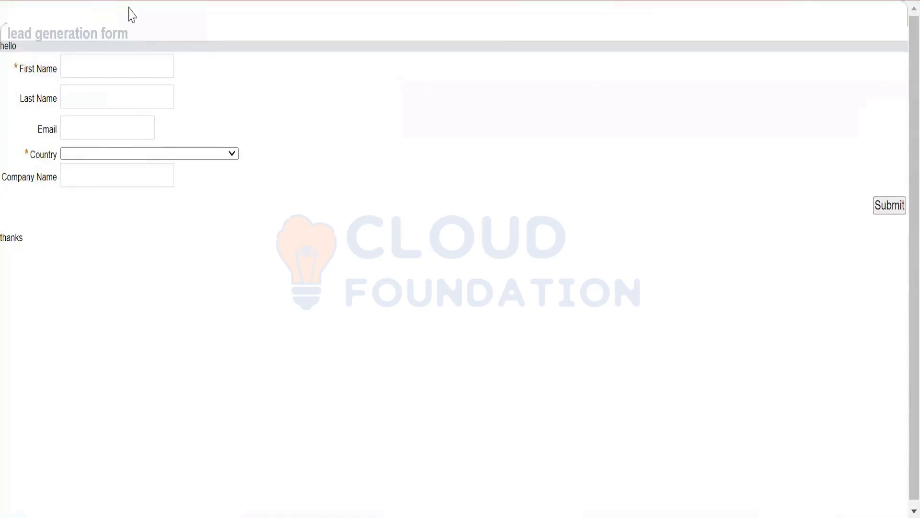
pyautogui.moveTo(130, 35); pyautogui.dragTo(5, 32)
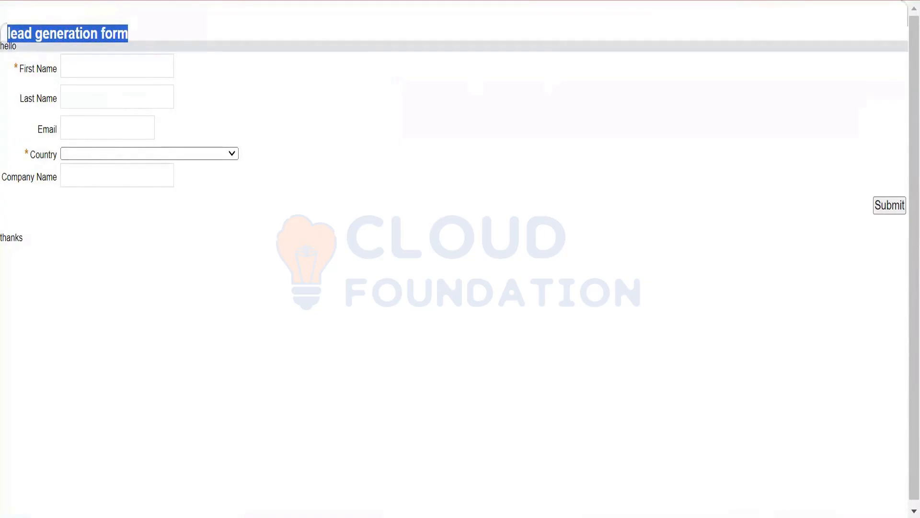
pyautogui.hotkey('ctrl', 'shift', 'Tab')
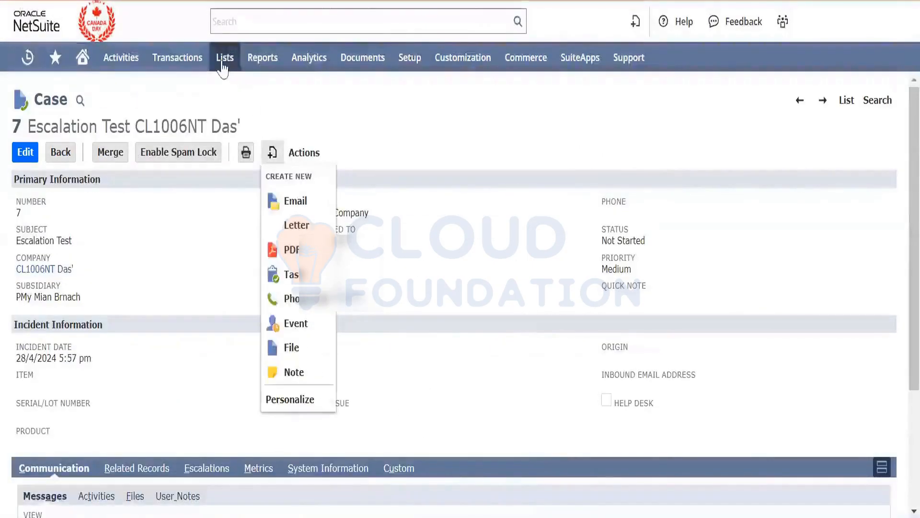
# - Open the leads list from the relationship records and view the most recently created lead
pyautogui.moveTo(221, 68)
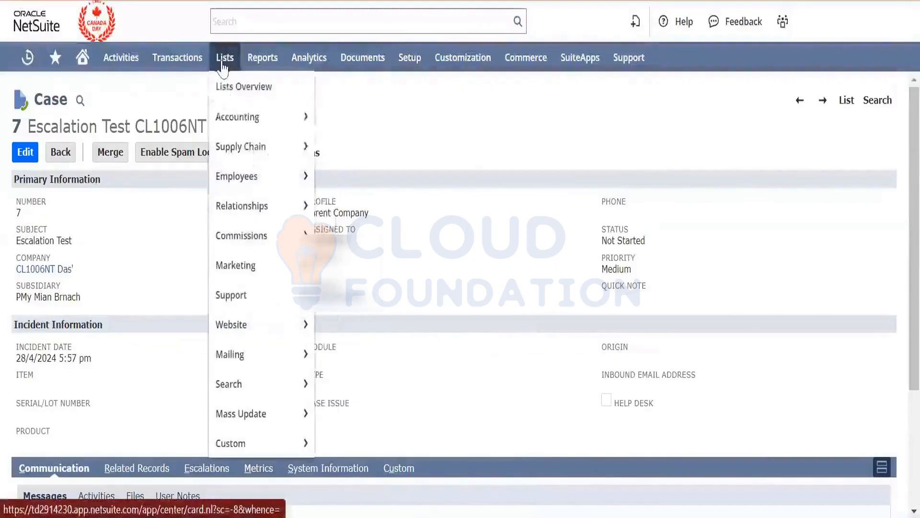
pyautogui.moveTo(238, 127)
pyautogui.moveTo(227, 208)
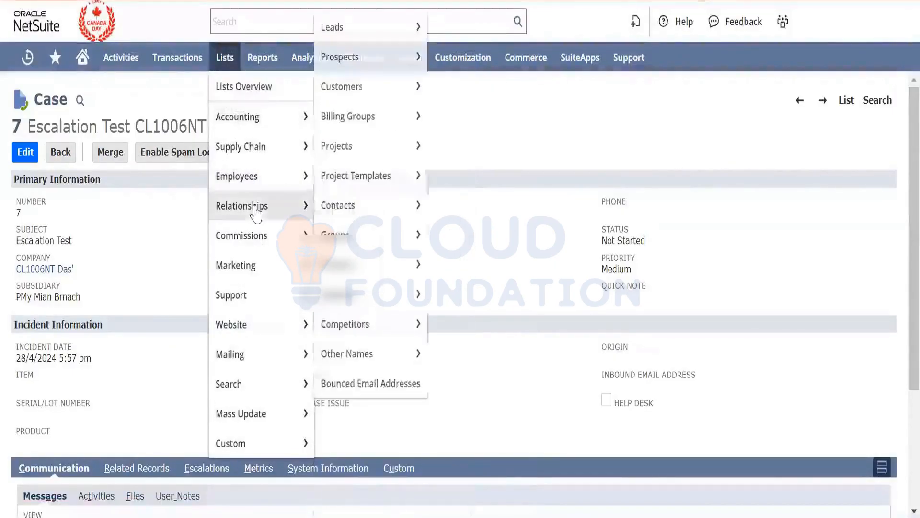
pyautogui.moveTo(379, 236)
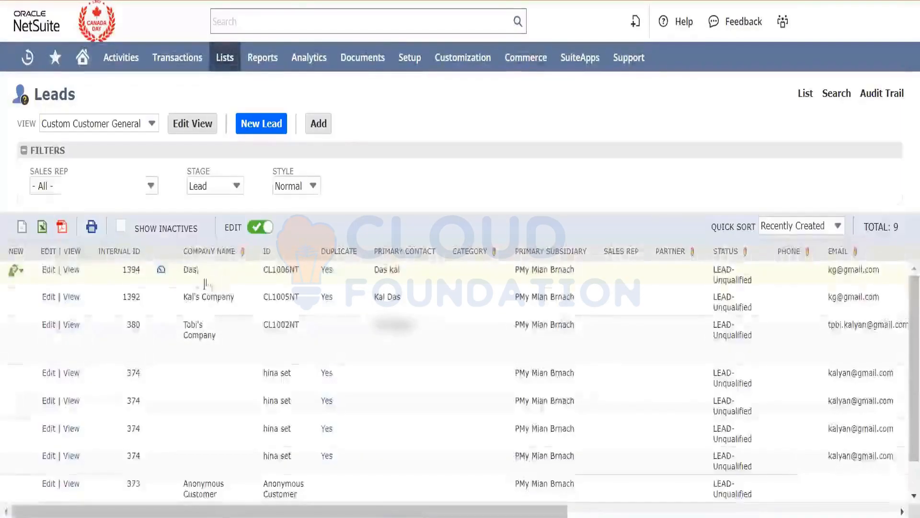
pyautogui.click(71, 270)
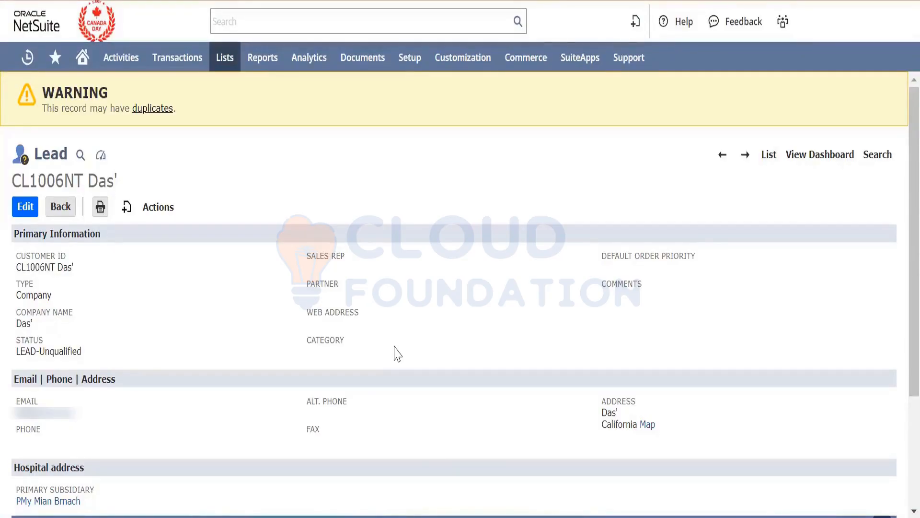
# - Examine the customer ID in the lead record's heading and the actions area beneath it
pyautogui.click(149, 210)
pyautogui.doubleClick(64, 185)
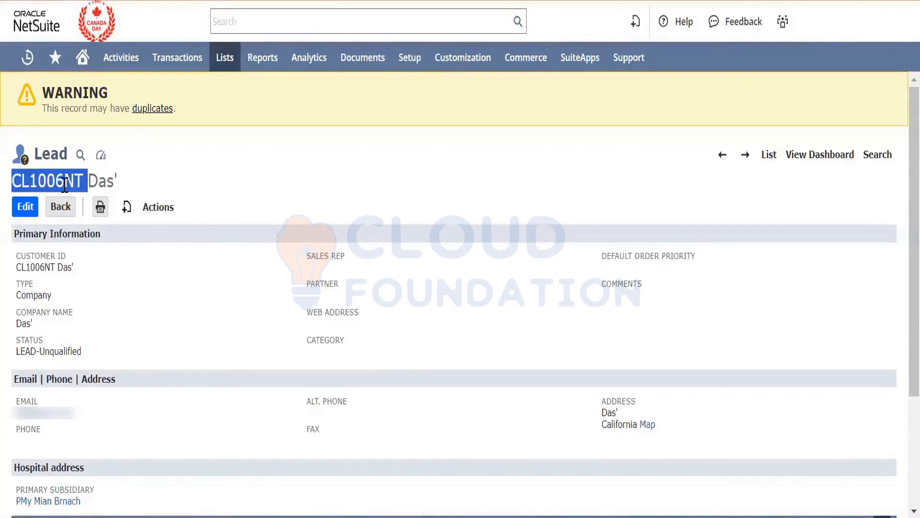
pyautogui.click(292, 189)
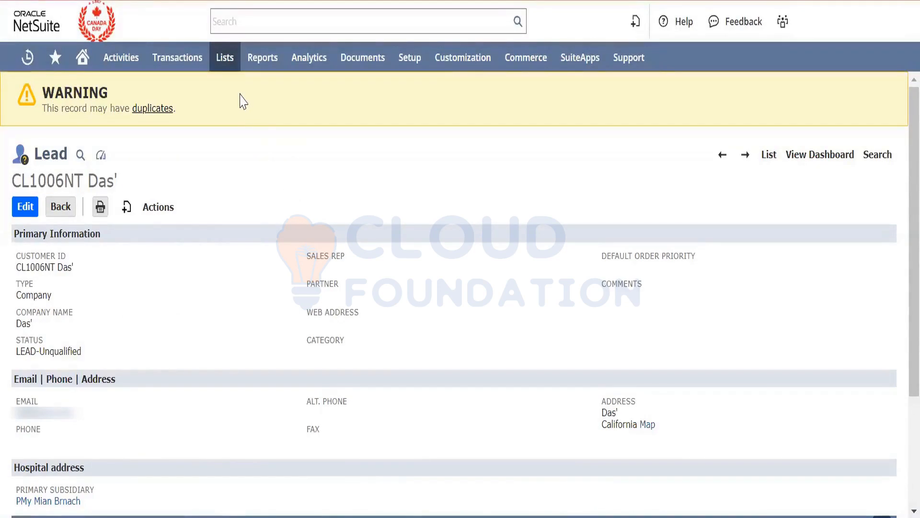
# - Open a blank opportunity form in a new browser tab from the sales transactions
pyautogui.moveTo(191, 67)
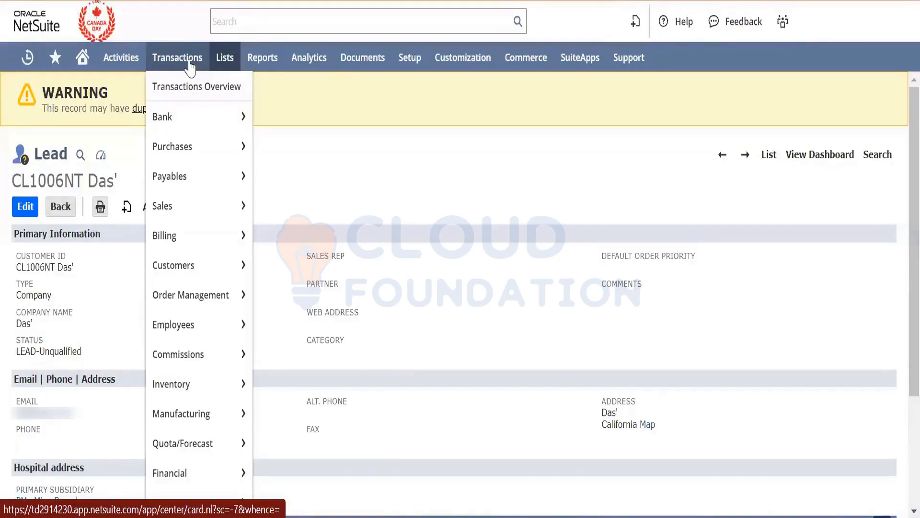
pyautogui.moveTo(191, 206)
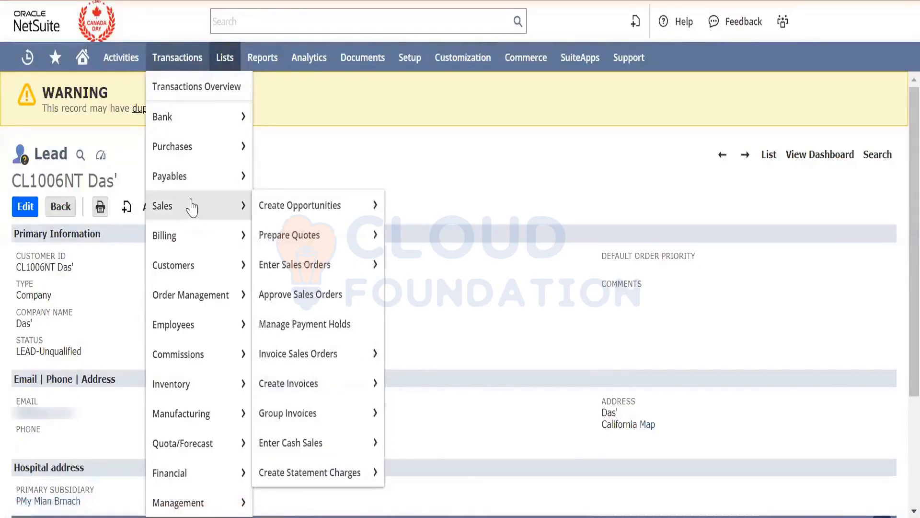
pyautogui.rightClick(292, 218)
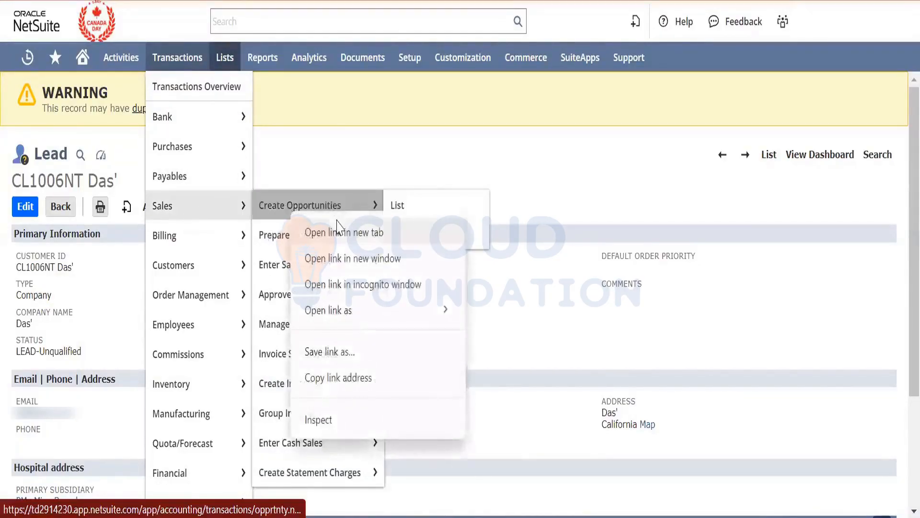
pyautogui.press('Escape')
pyautogui.moveTo(339, 225)
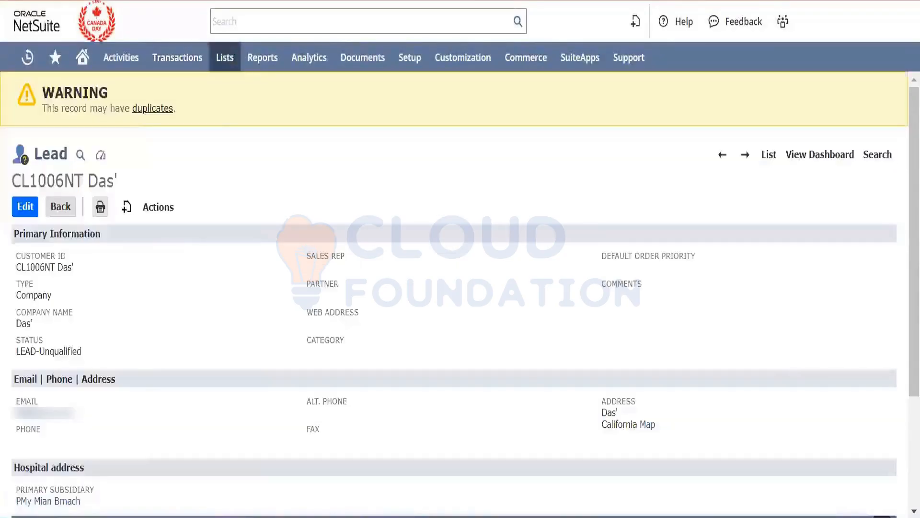
# - Start a new opportunity directly from the lead record, with the lead carried over as its company
pyautogui.click(171, 211)
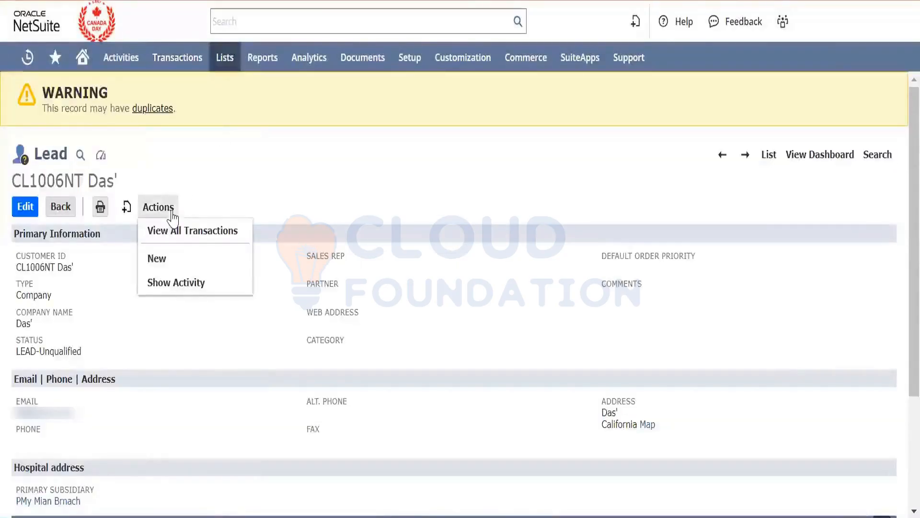
pyautogui.moveTo(128, 207)
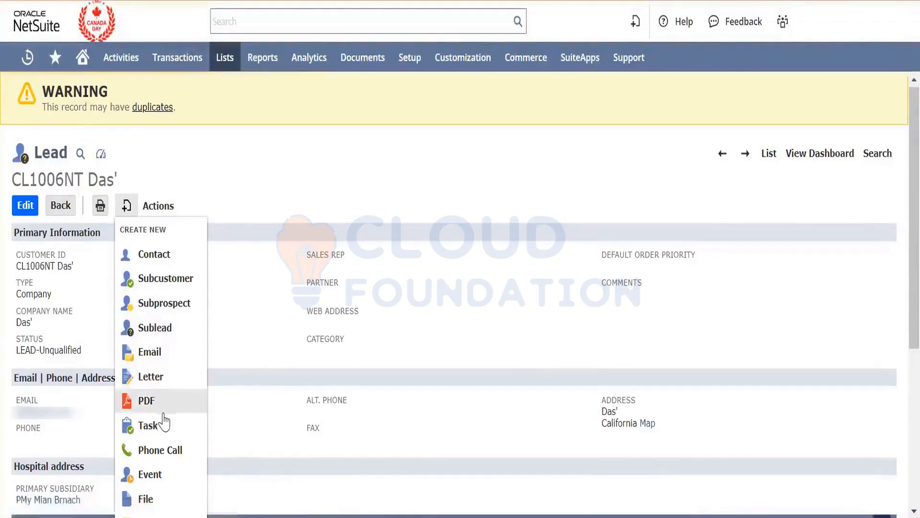
pyautogui.scroll(-5, 162, 421)
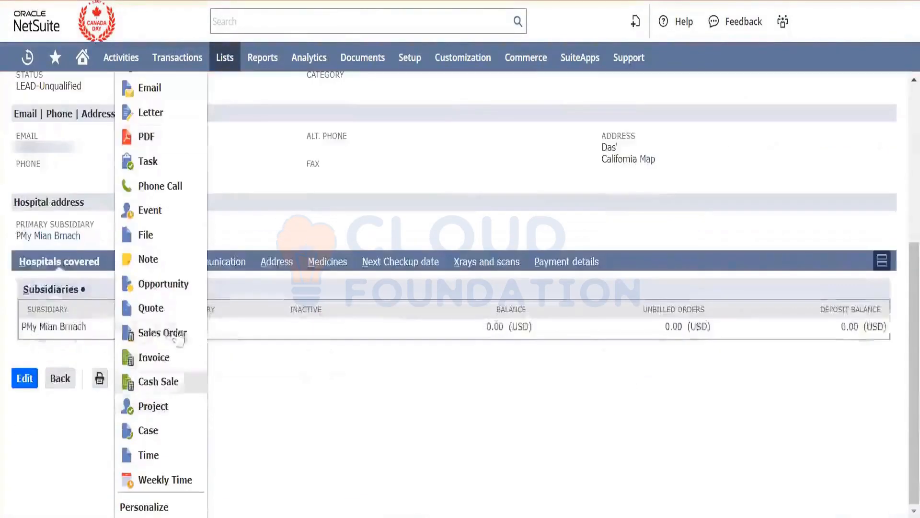
pyautogui.click(176, 290)
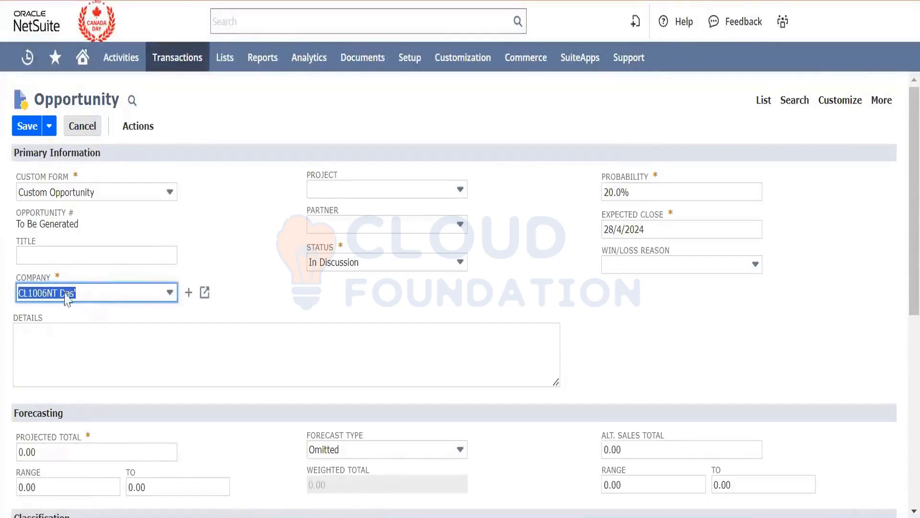
pyautogui.click(262, 304)
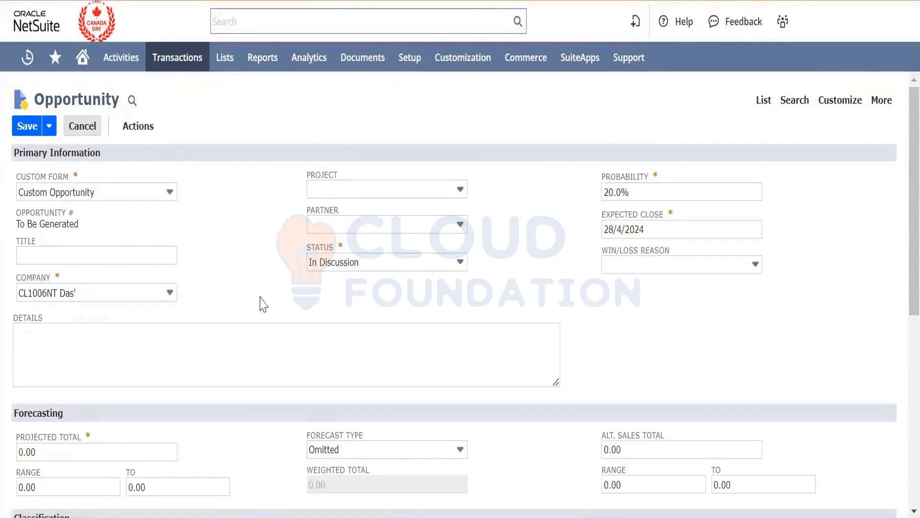
# - Title the opportunity "Lead Conversion test" and copy the same text into its details
pyautogui.scroll(-1, 262, 305)
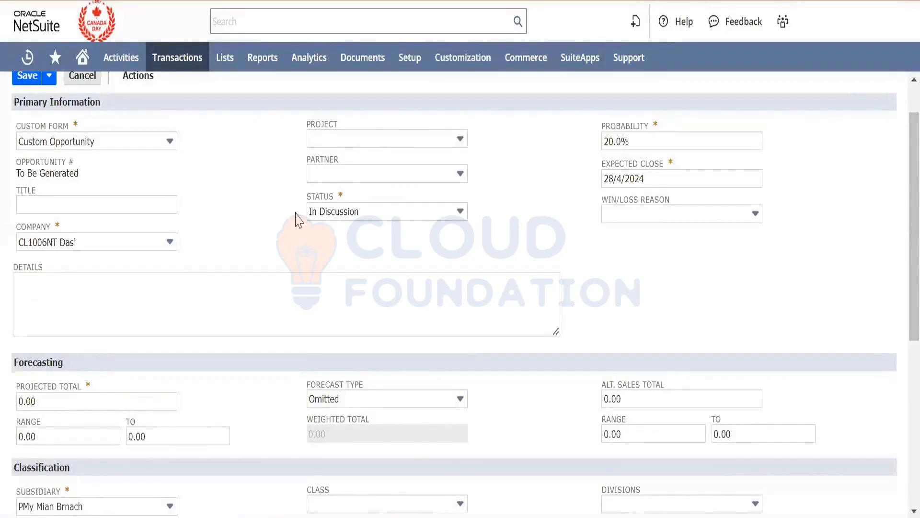
pyautogui.click(109, 209)
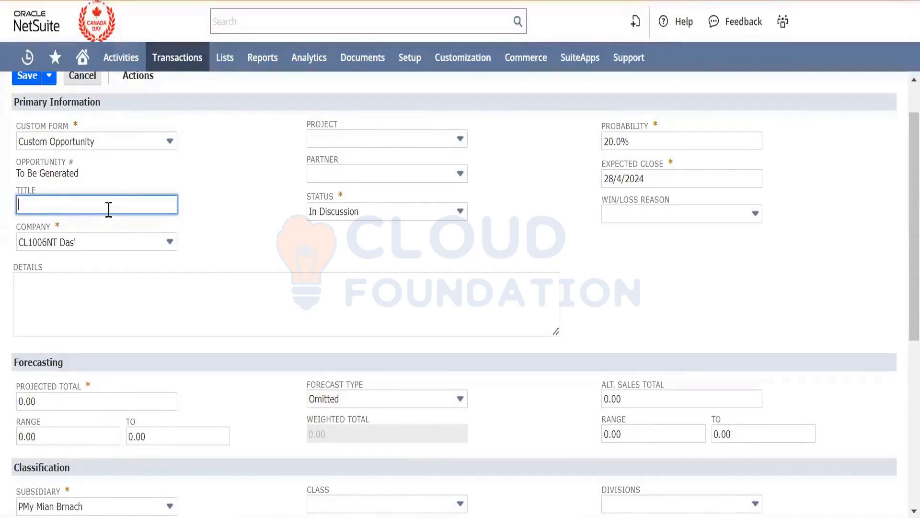
pyautogui.write('Lead Conversion test')
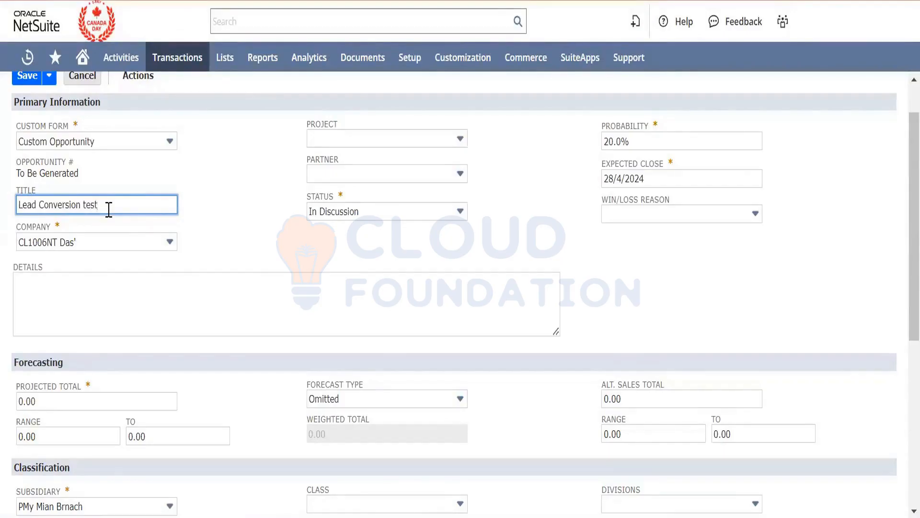
pyautogui.hotkey('ctrl', 'a')
pyautogui.hotkey('ctrl', 'c')
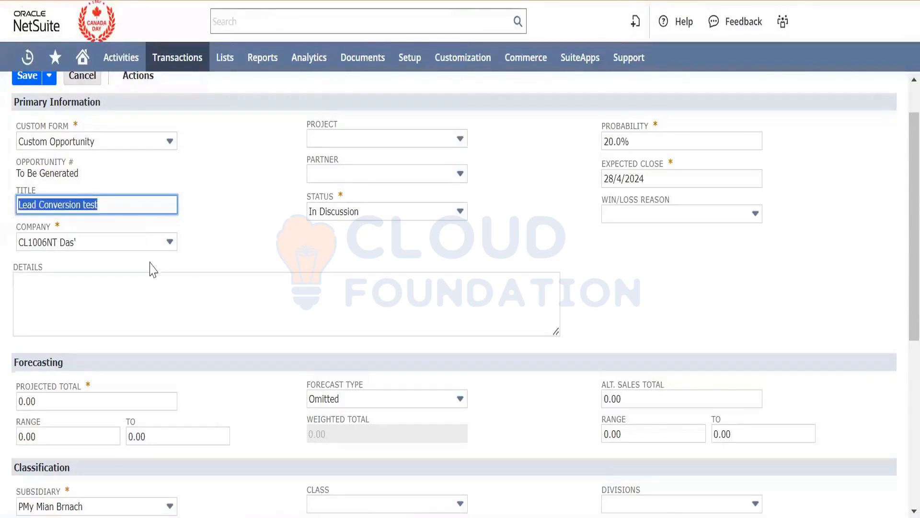
pyautogui.click(157, 288)
pyautogui.hotkey('ctrl', 'v')
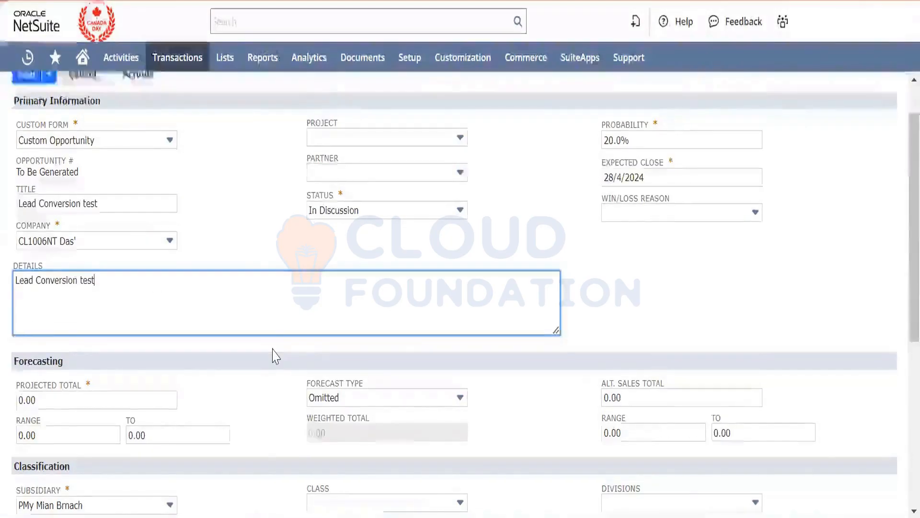
# - Select APPLE WATCH as the opportunity's line item with a quantity of 1
pyautogui.scroll(-3, 272, 348)
pyautogui.scroll(4, 272, 348)
pyautogui.scroll(-5, 273, 349)
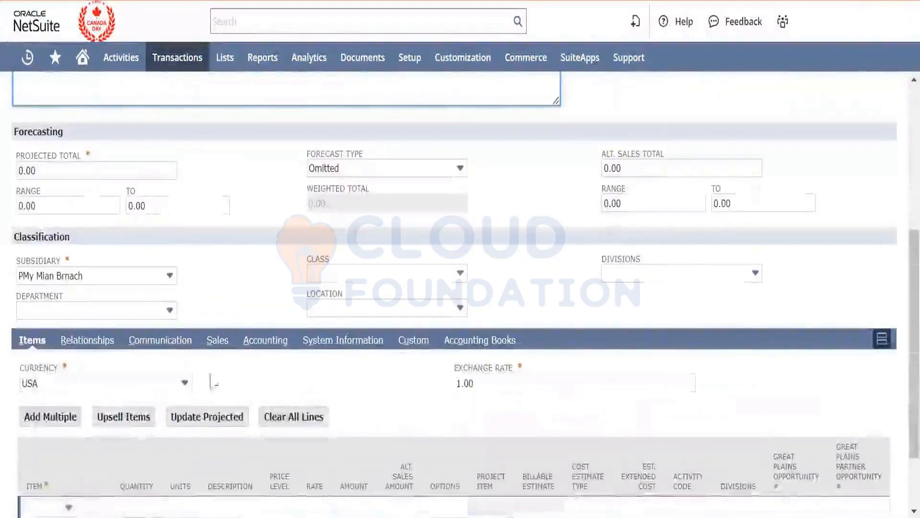
pyautogui.scroll(2, 116, 428)
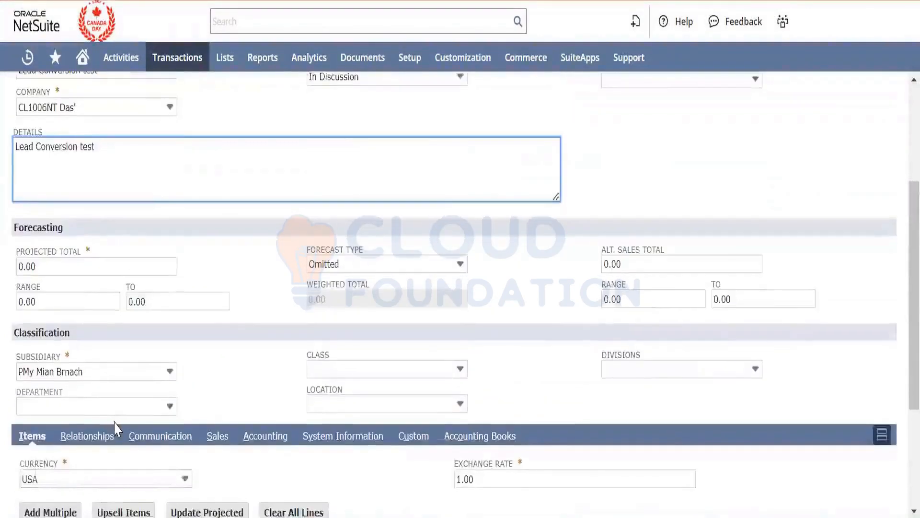
pyautogui.scroll(-2, 117, 427)
pyautogui.scroll(-3, 53, 460)
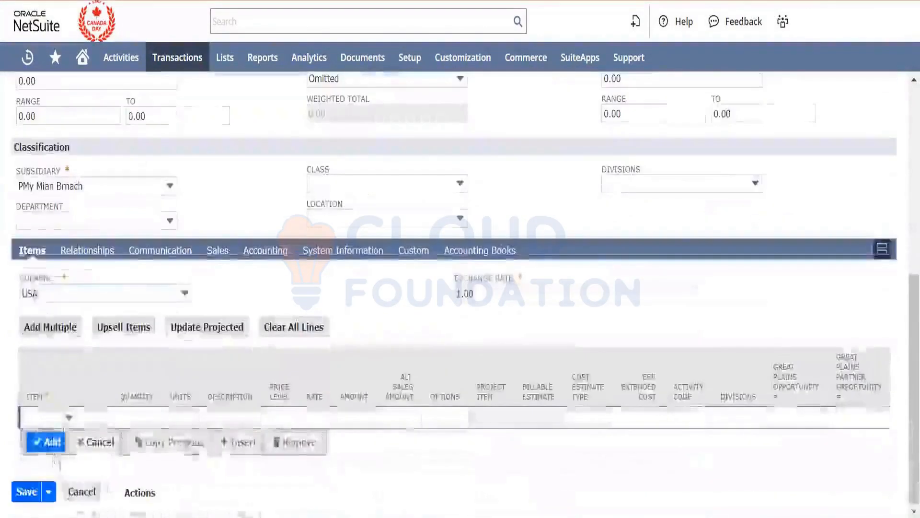
pyautogui.click(68, 417)
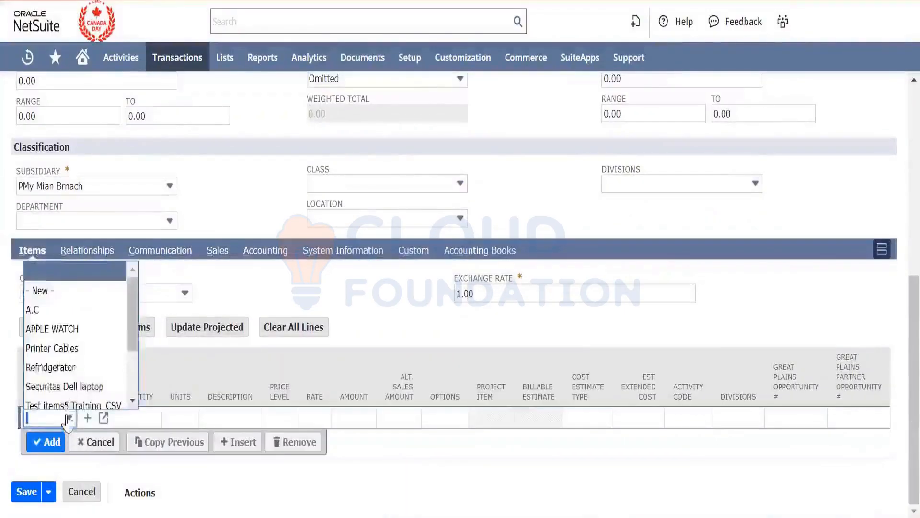
pyautogui.click(77, 329)
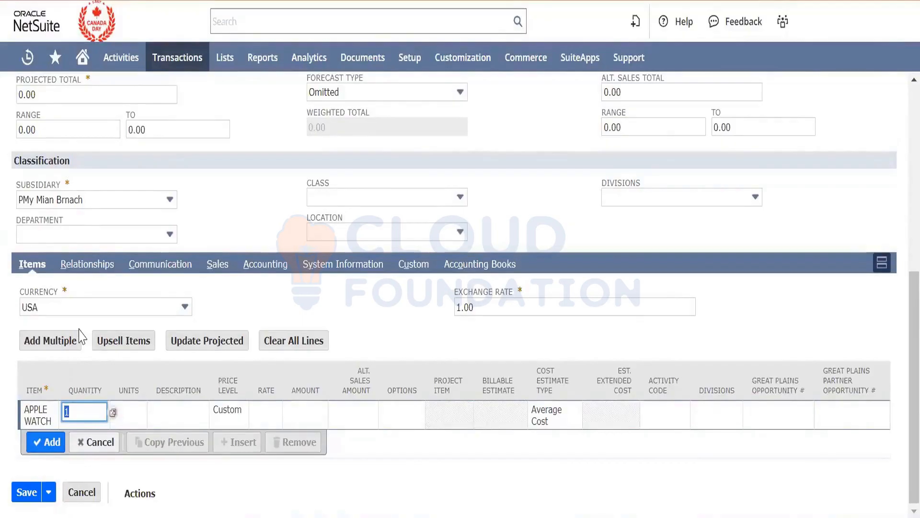
pyautogui.press('Tab')
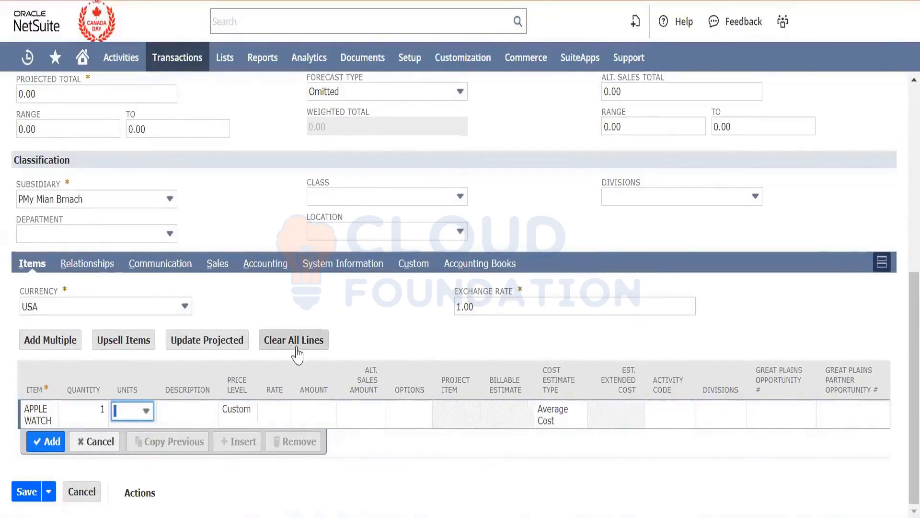
# - Check the opportunity's location options and open the accounting items list in a new browser tab
pyautogui.click(359, 231)
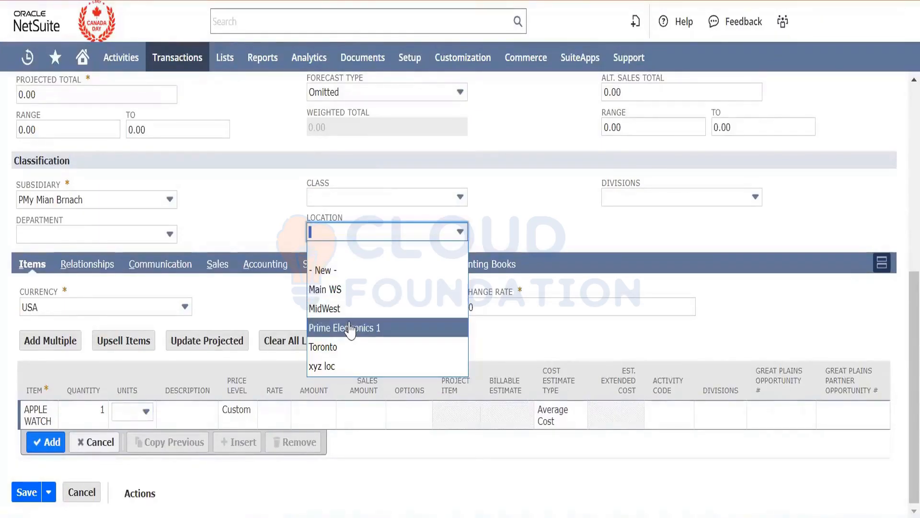
pyautogui.click(239, 196)
pyautogui.moveTo(238, 62)
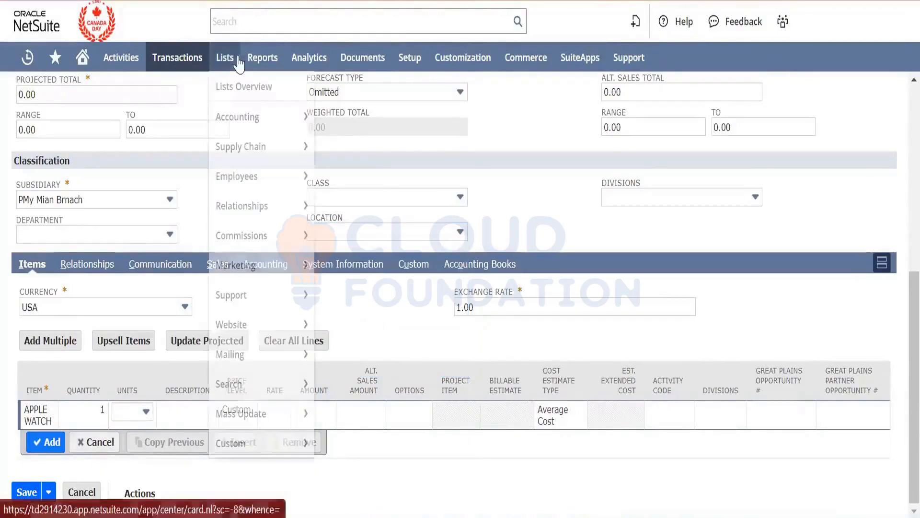
pyautogui.moveTo(250, 114)
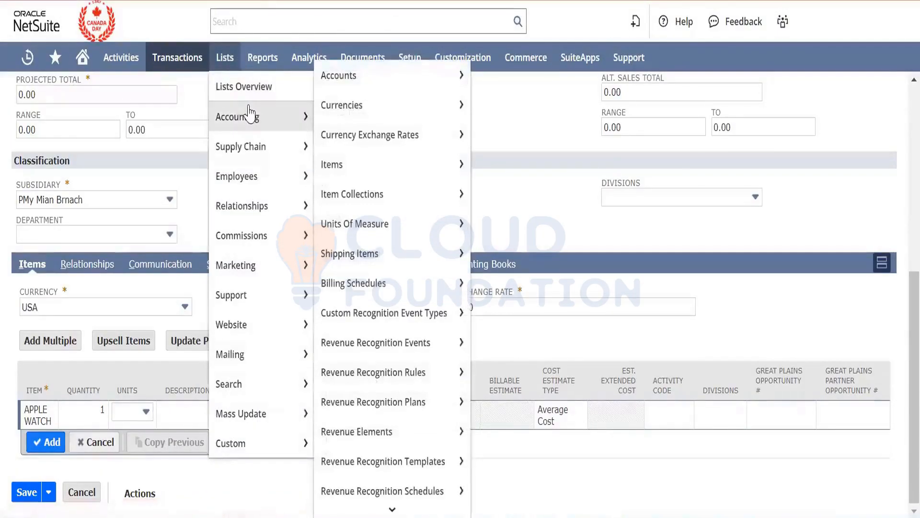
pyautogui.rightClick(372, 164)
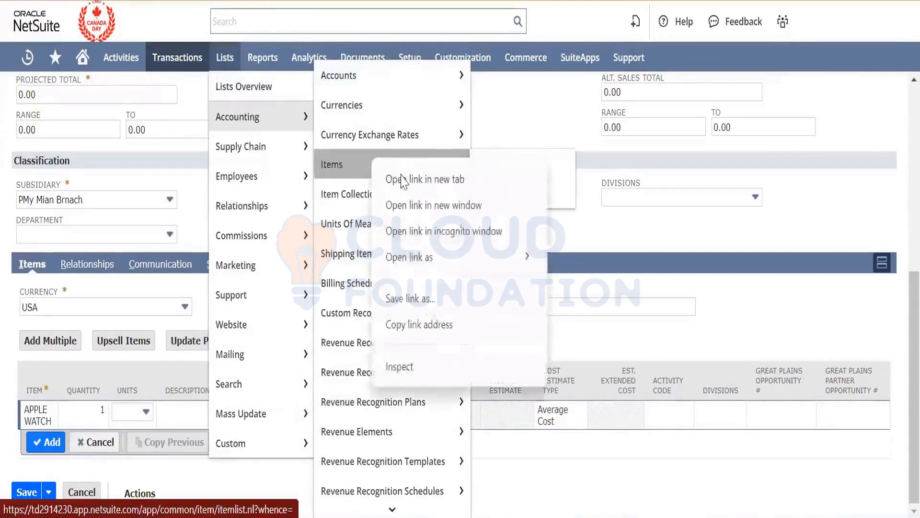
pyautogui.click(405, 182)
pyautogui.click(460, 1)
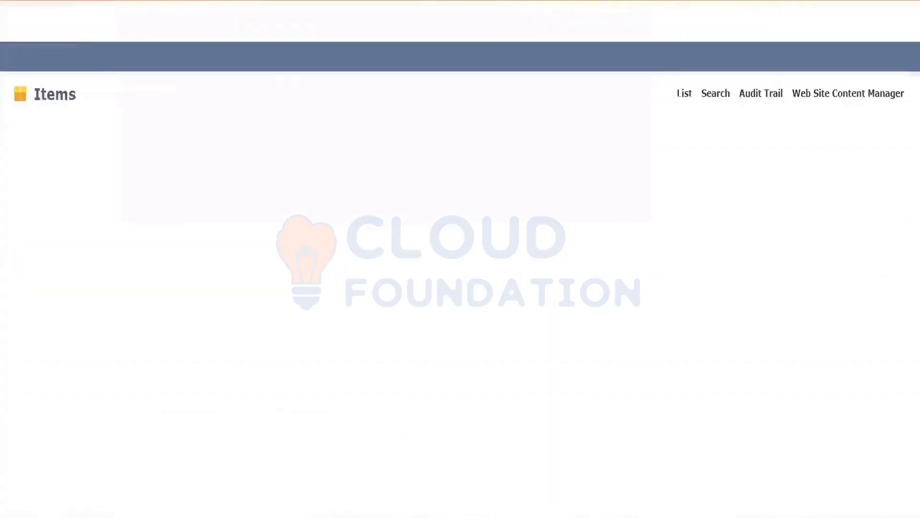
# - Find APPLE WATCH in the items list and view its inventory item record
pyautogui.click(91, 186)
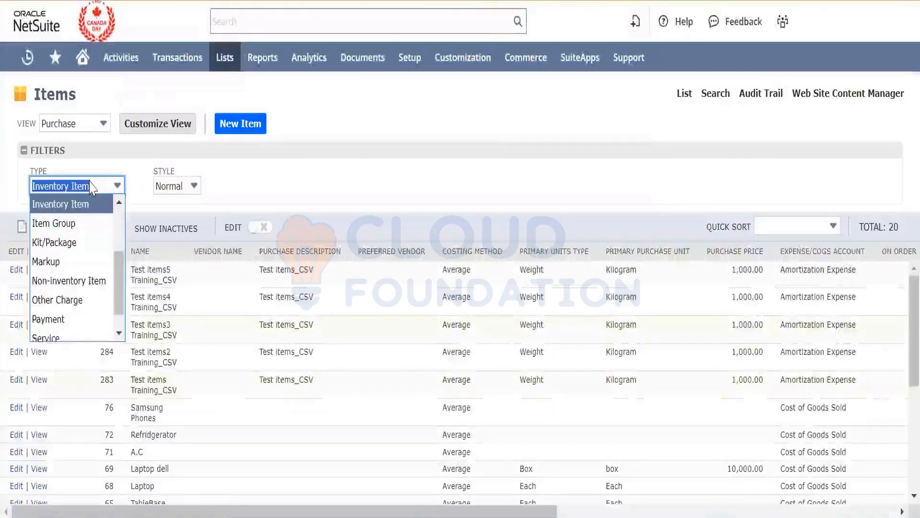
pyautogui.click(330, 153)
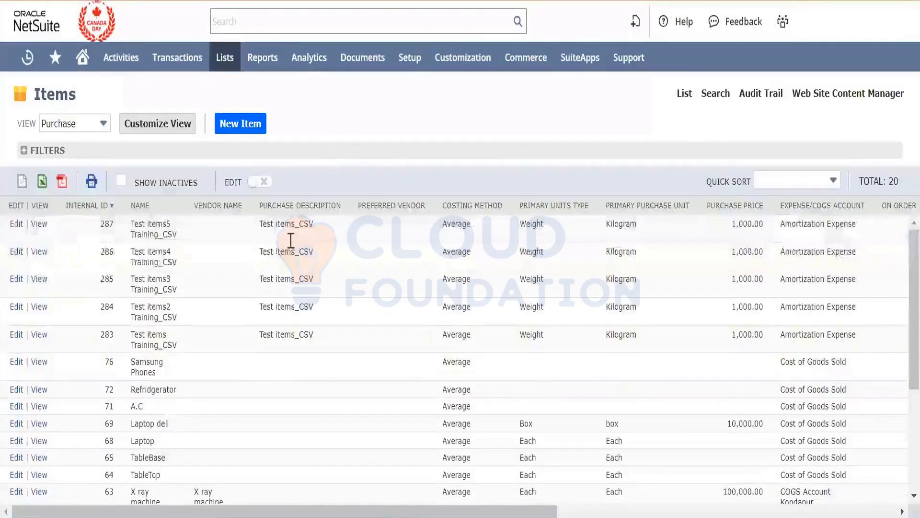
pyautogui.scroll(-2, 273, 277)
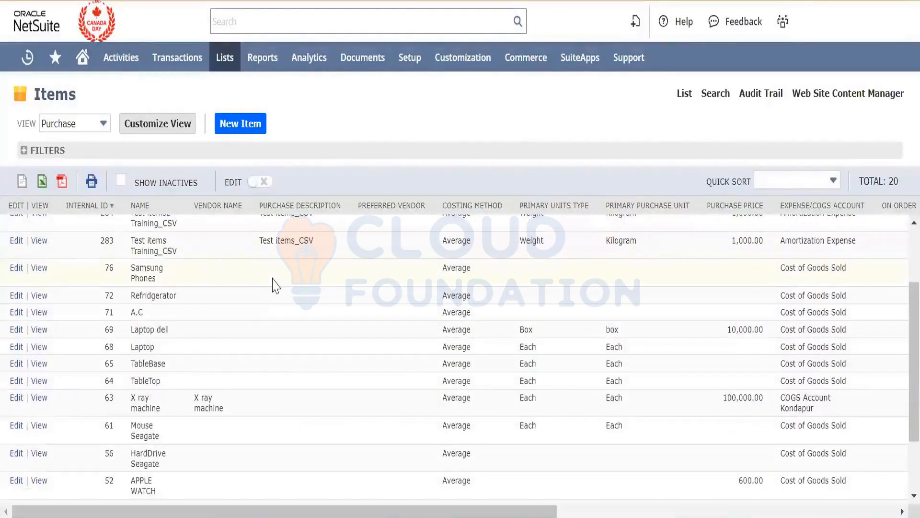
pyautogui.scroll(-1, 273, 285)
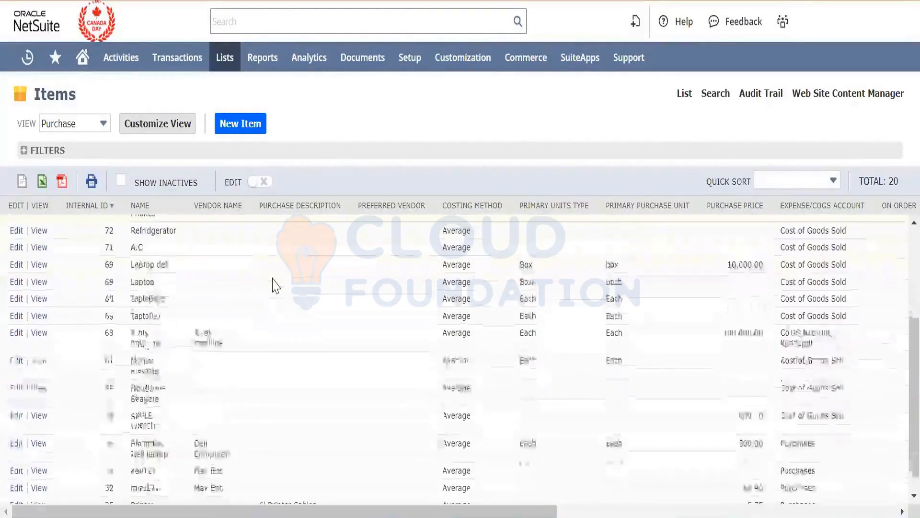
pyautogui.click(42, 419)
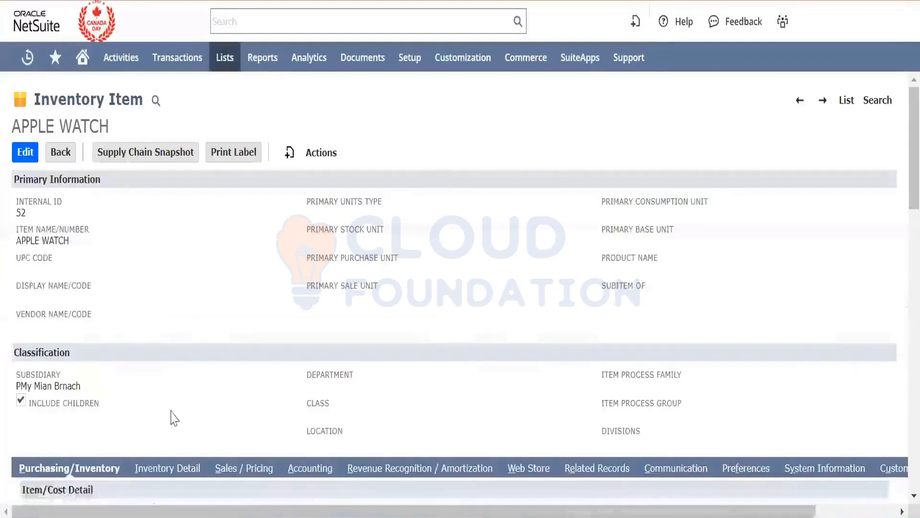
# - Examine the on-hand quantities by location for the APPLE WATCH item
pyautogui.scroll(-5, 174, 418)
pyautogui.scroll(-10, 174, 418)
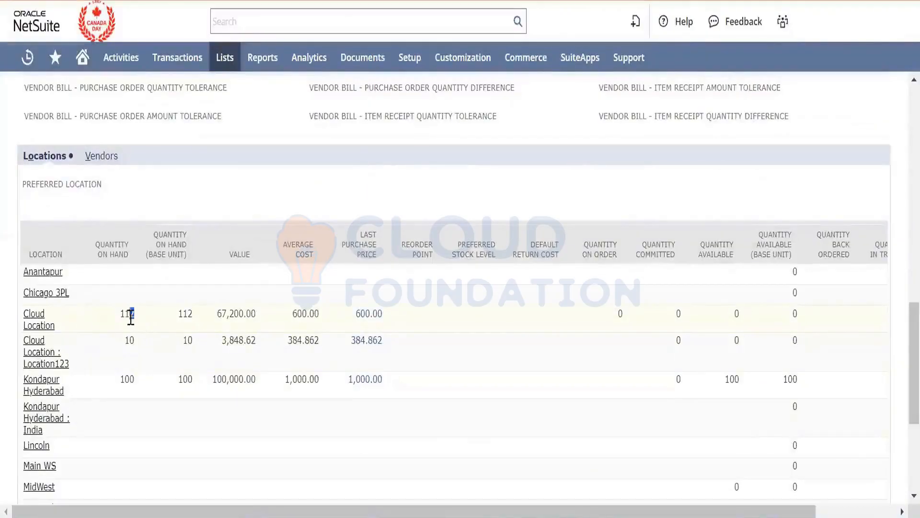
pyautogui.click(130, 317)
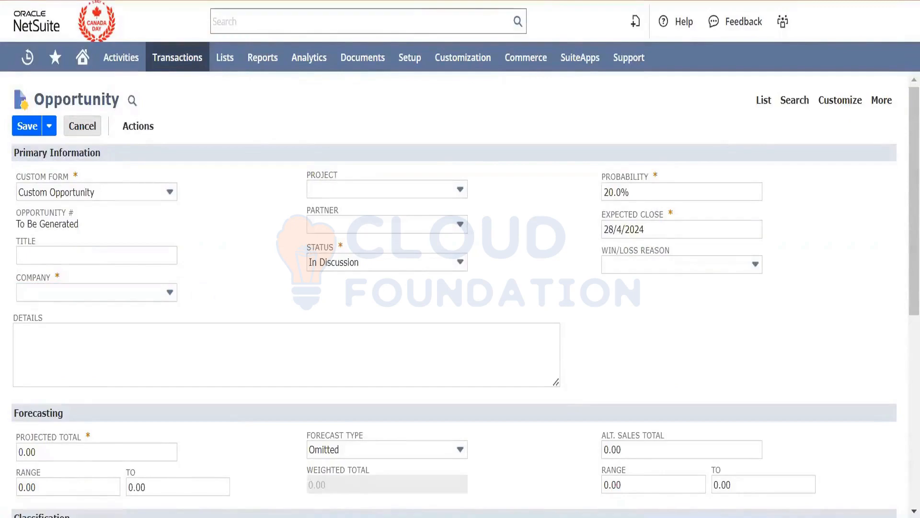
# - Close the blank opportunity form without saving and check the location and subsidiary options on the Lead Conversion test opportunity
pyautogui.click(533, 1)
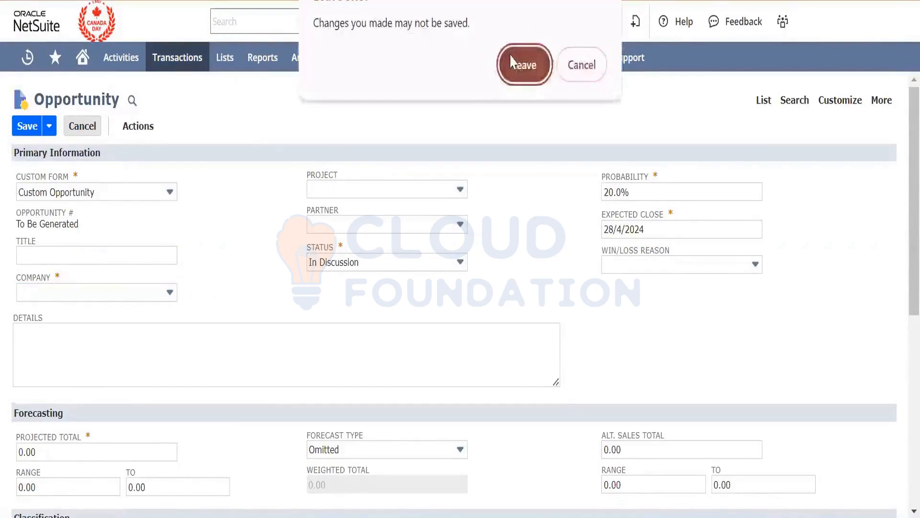
pyautogui.click(513, 63)
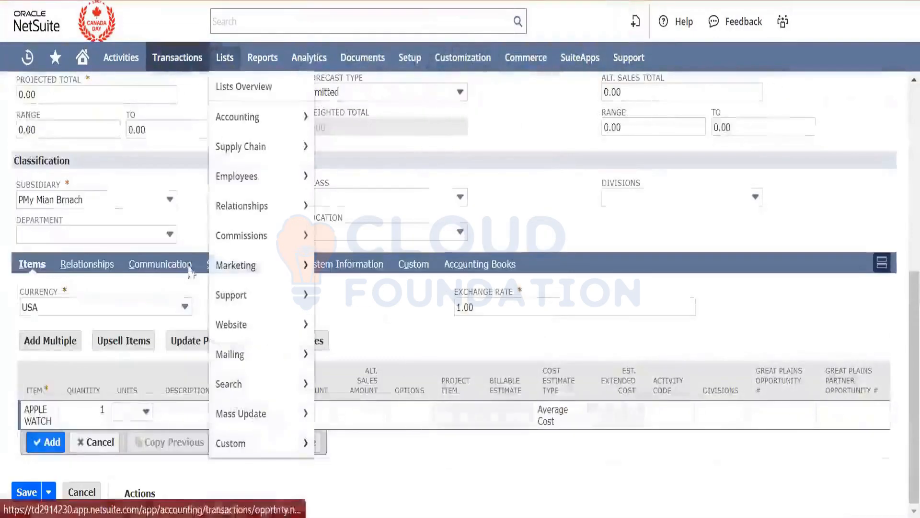
pyautogui.click(414, 233)
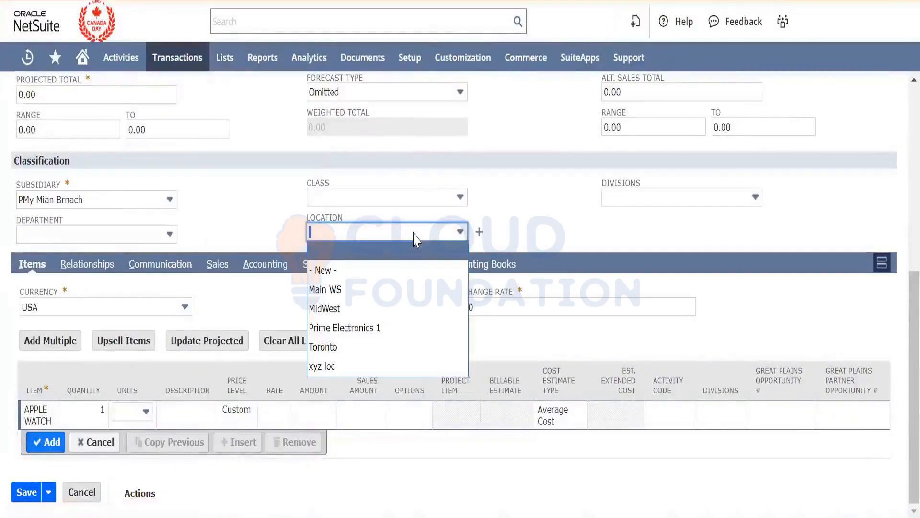
pyautogui.click(283, 207)
pyautogui.click(163, 204)
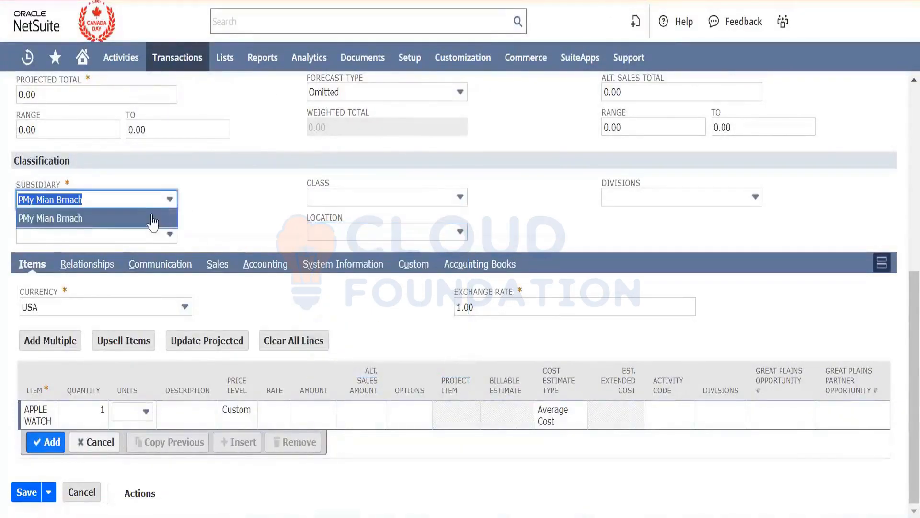
pyautogui.click(224, 209)
pyautogui.scroll(3, 224, 209)
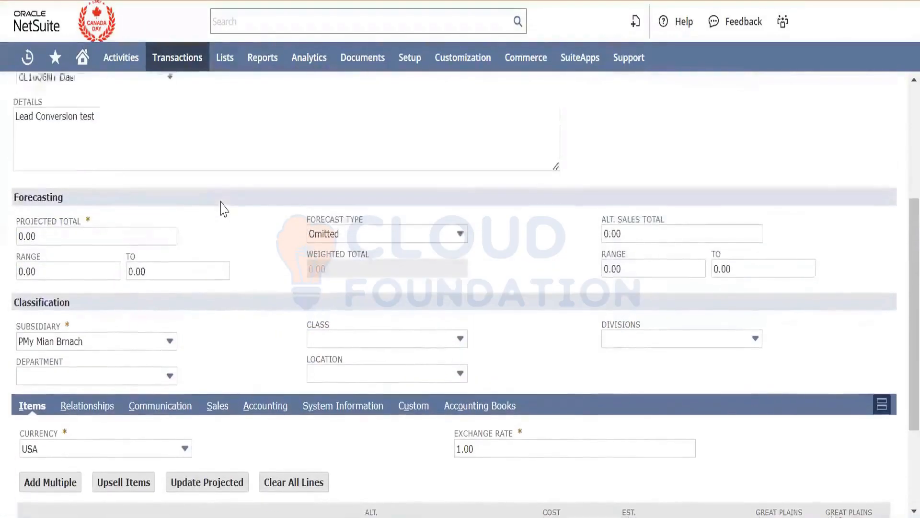
pyautogui.scroll(3, 229, 218)
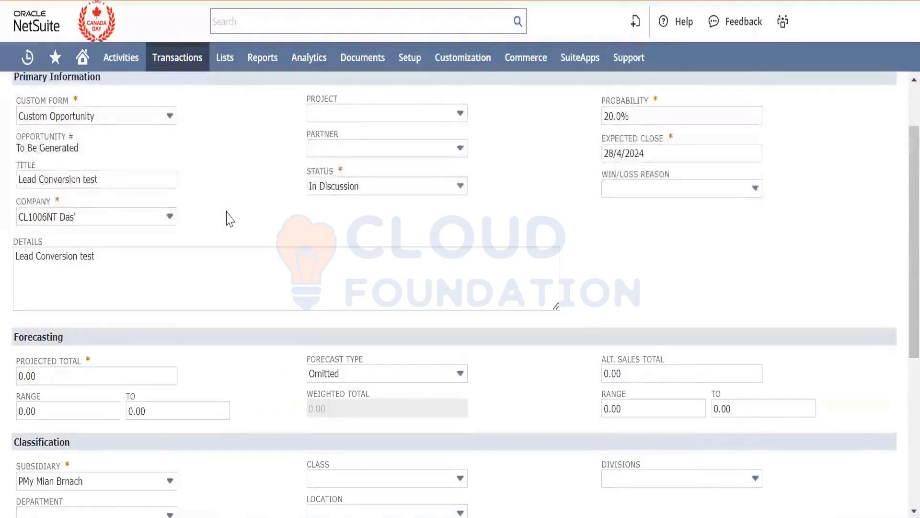
pyautogui.scroll(-2, 229, 218)
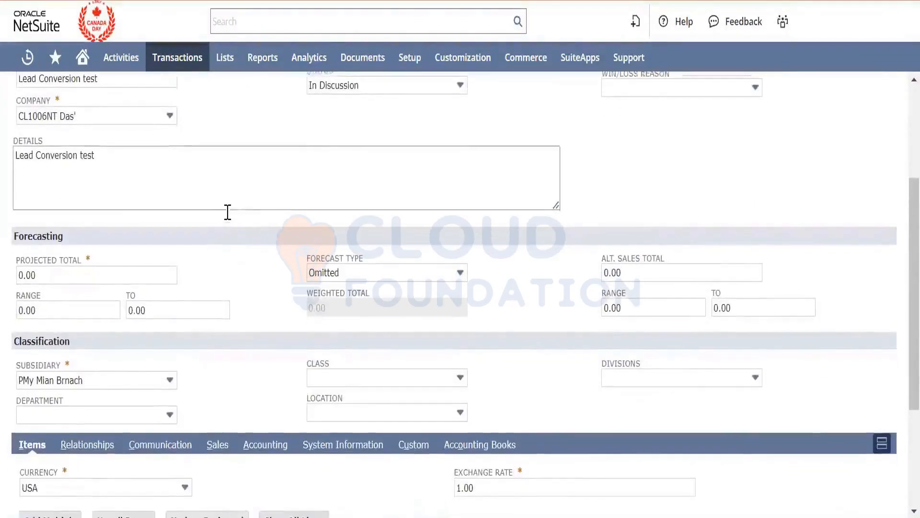
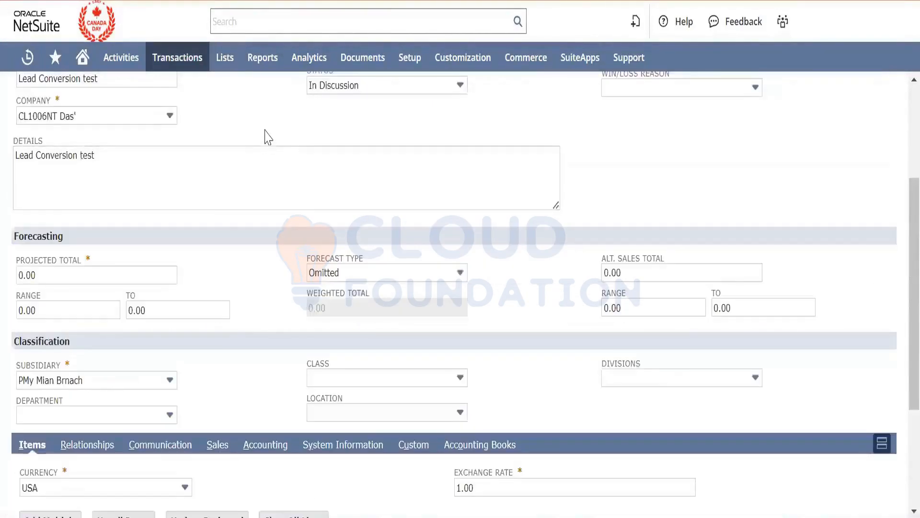
# - Find the Lead Conversion test opportunity's lead through the global search and open the lead record for editing in a new tab
pyautogui.scroll(4, 268, 138)
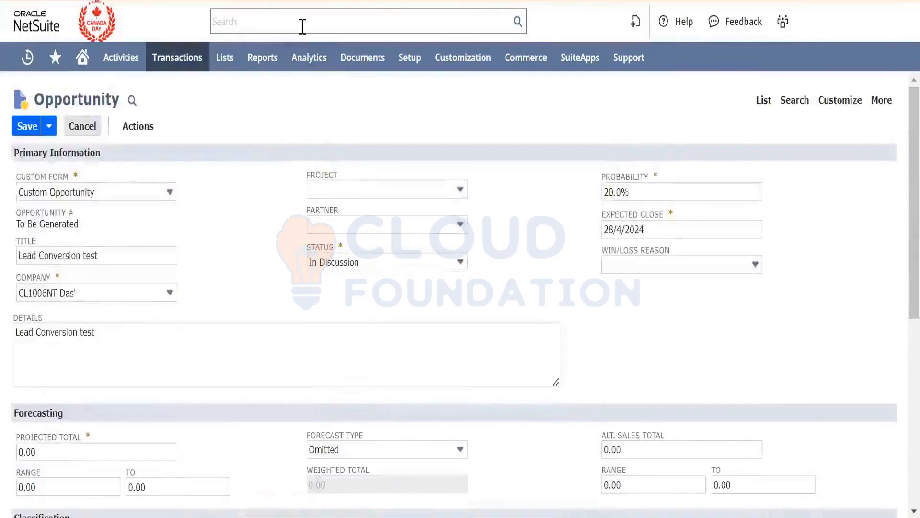
pyautogui.click(304, 25)
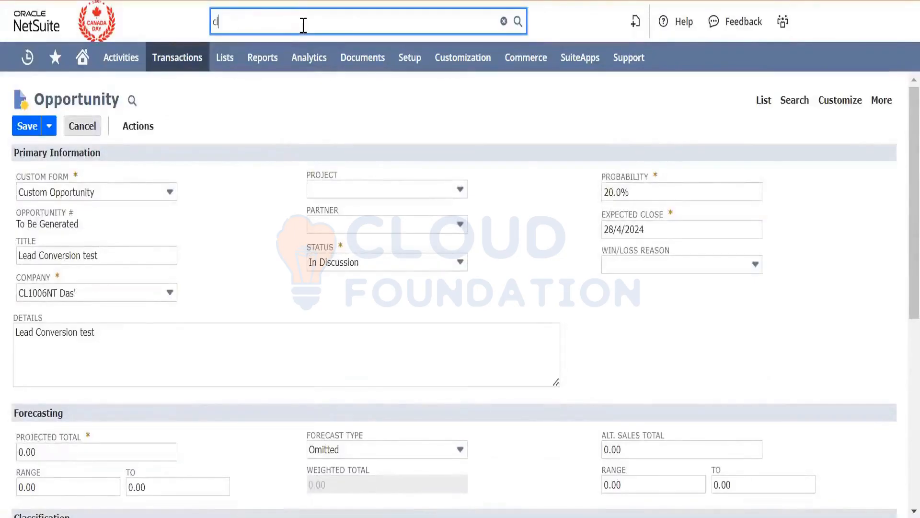
pyautogui.write('cl10')
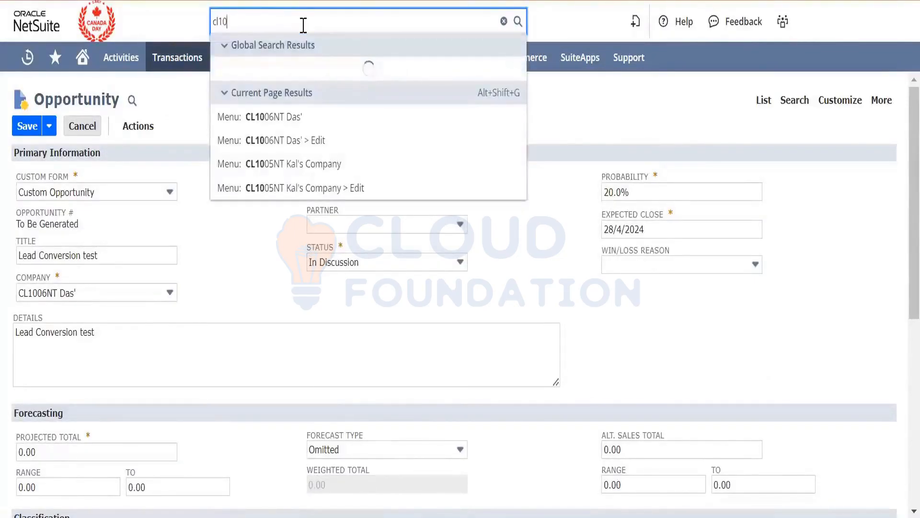
pyautogui.write('06')
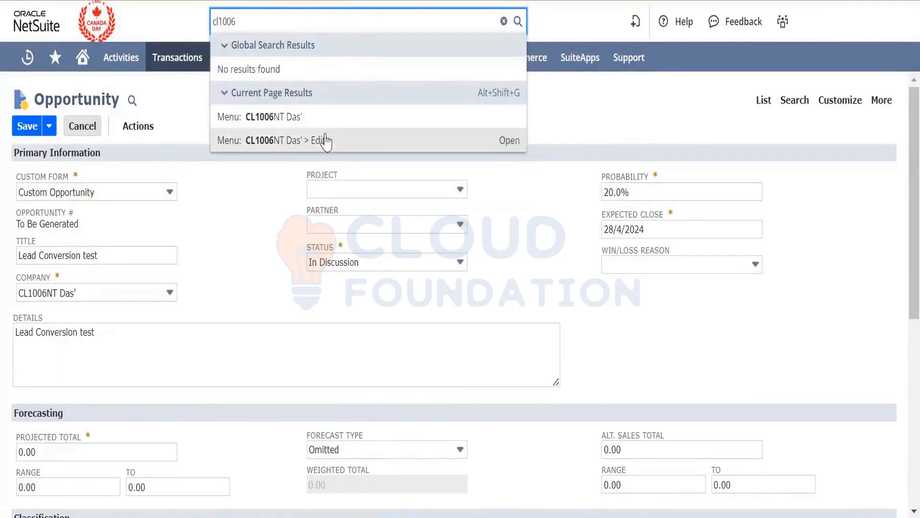
pyautogui.rightClick(327, 143)
pyautogui.click(349, 158)
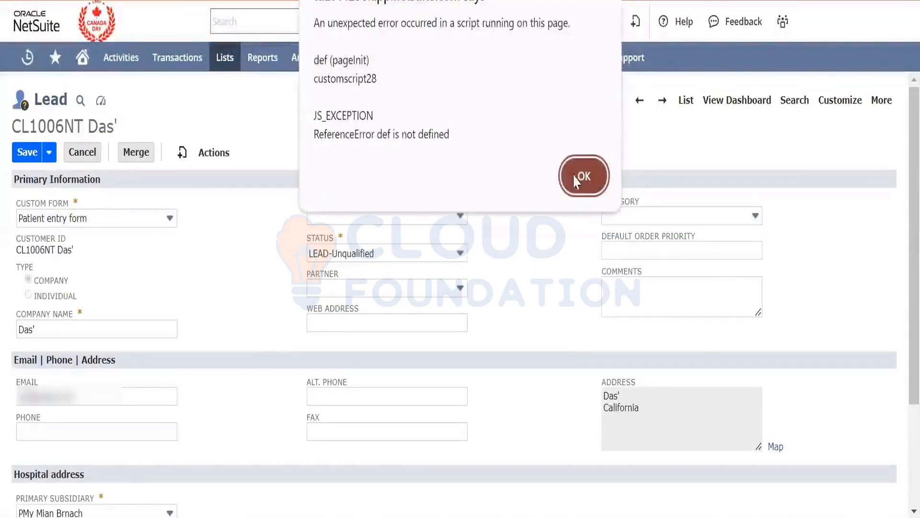
pyautogui.click(580, 176)
# - Try to save the lead with Canada as an additional subsidiary, and return to the lead form
pyautogui.scroll(-5, 267, 268)
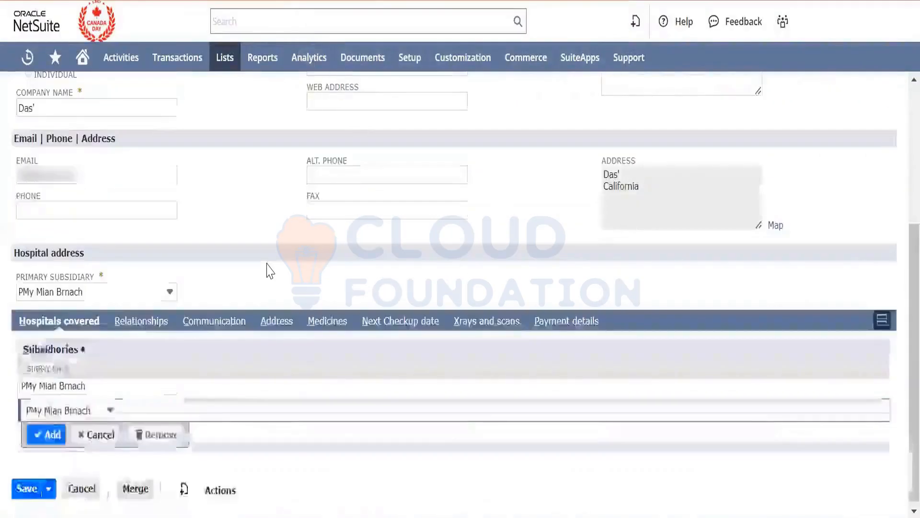
pyautogui.click(106, 412)
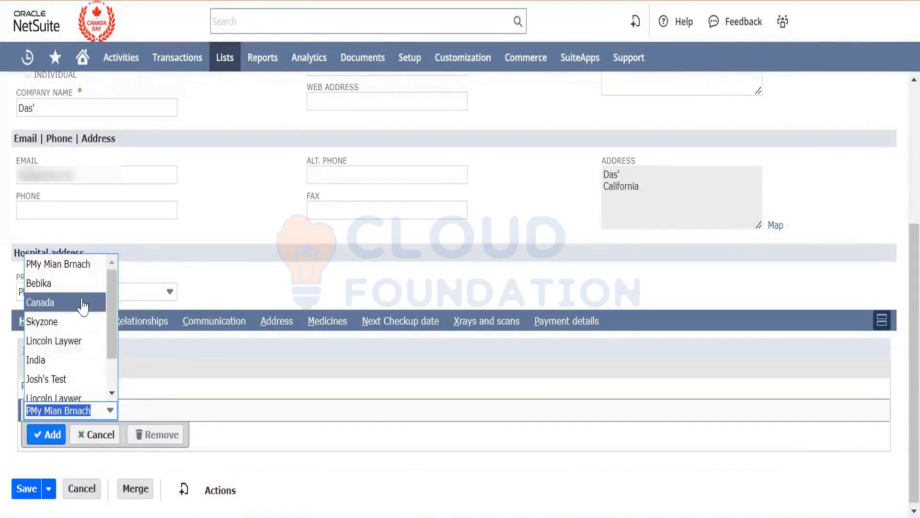
pyautogui.click(72, 283)
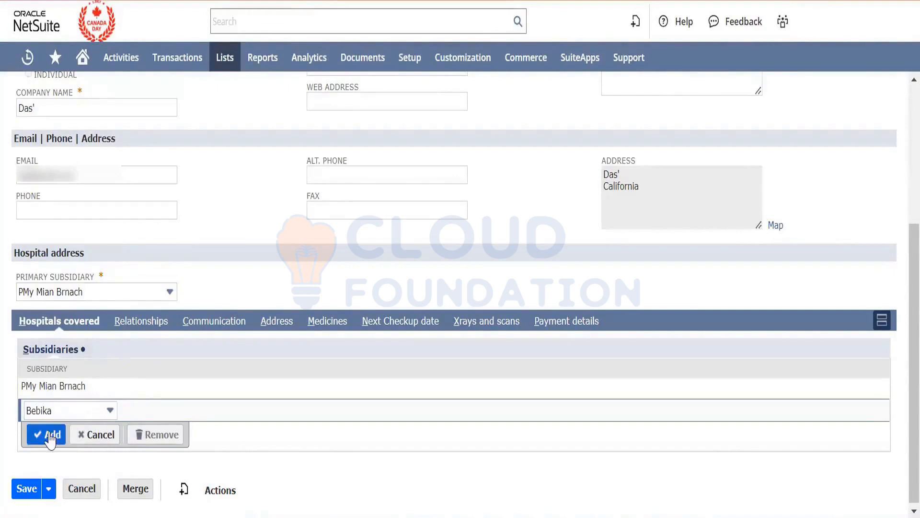
pyautogui.click(84, 409)
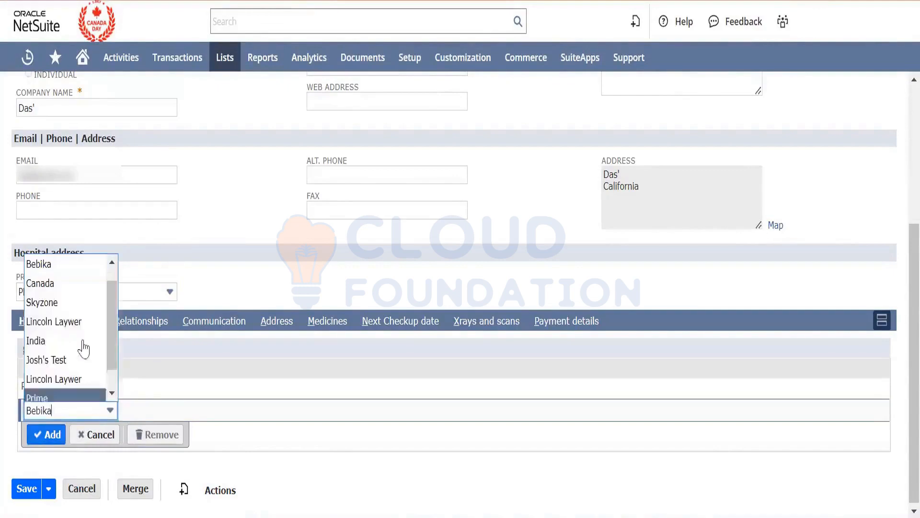
pyautogui.click(77, 283)
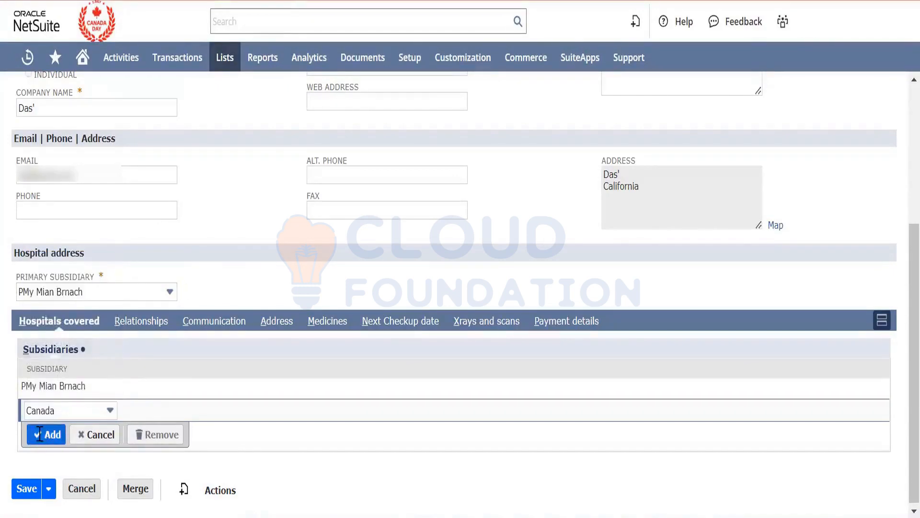
pyautogui.scroll(5, 186, 288)
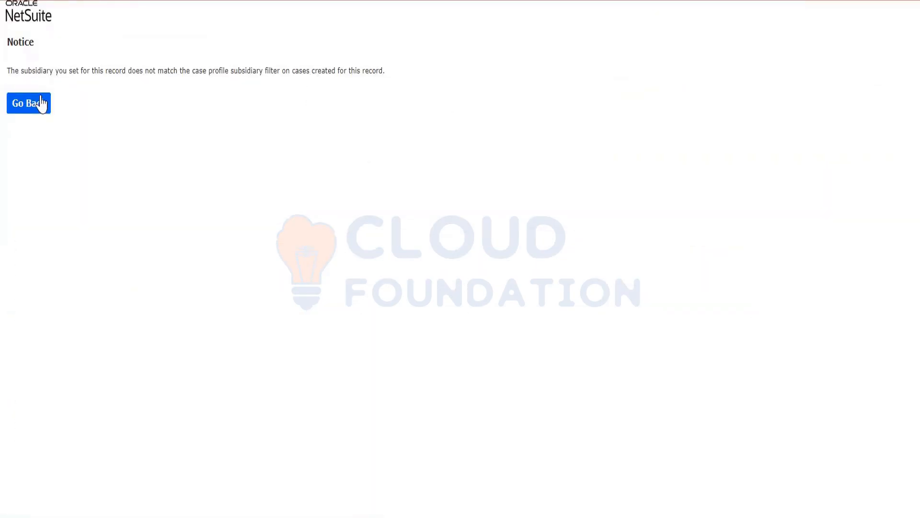
pyautogui.click(43, 104)
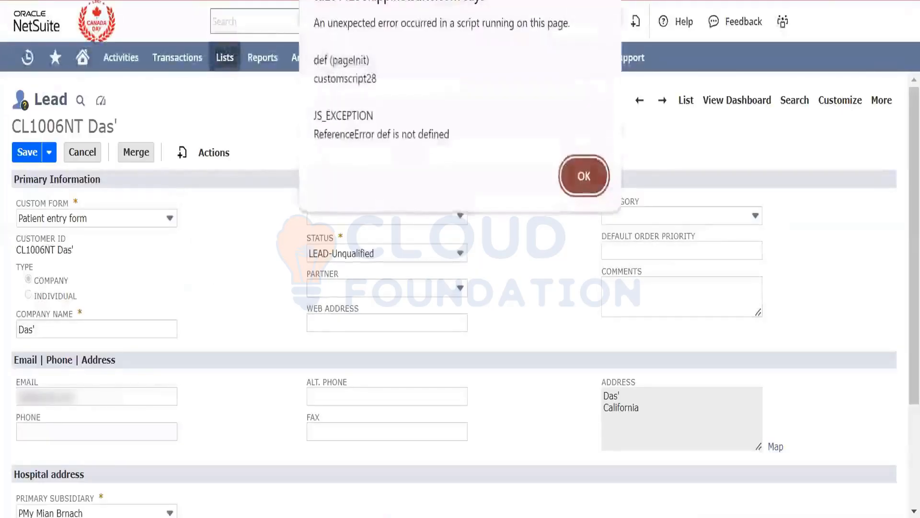
pyautogui.click(584, 176)
pyautogui.click(251, 333)
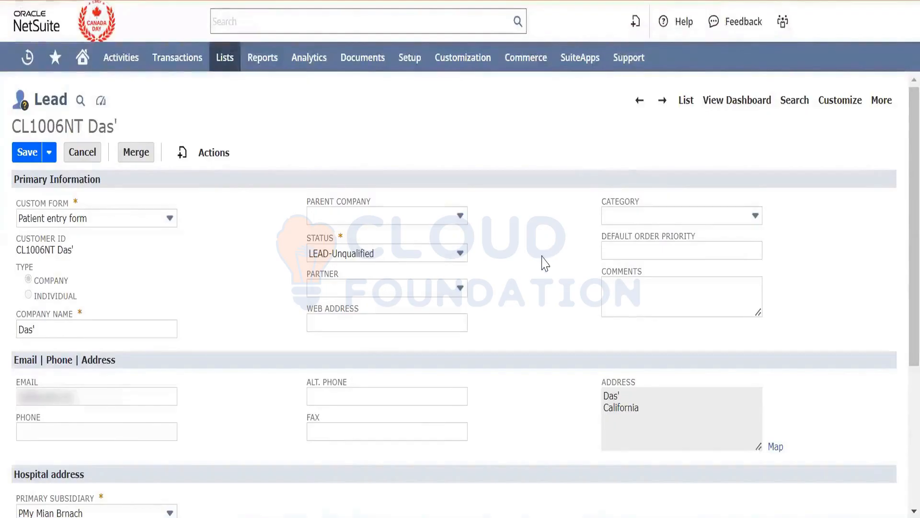
pyautogui.scroll(-5, 544, 264)
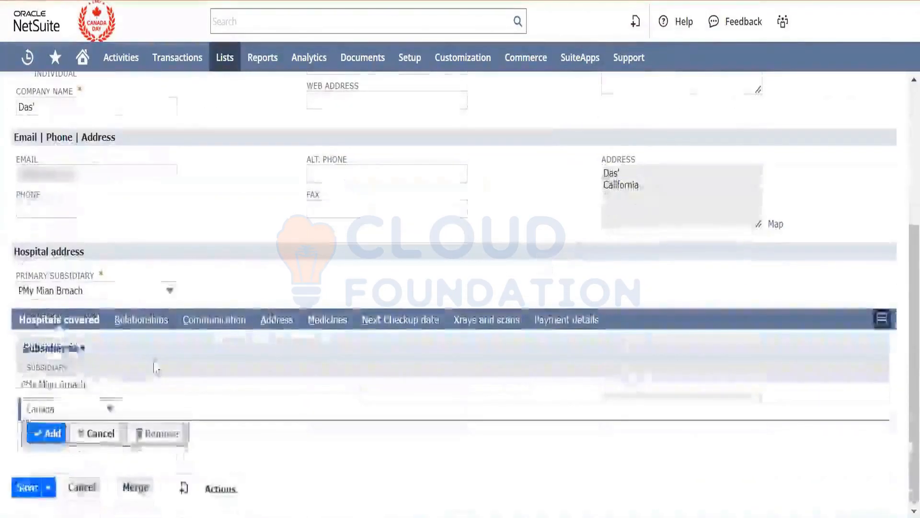
pyautogui.moveTo(411, 57)
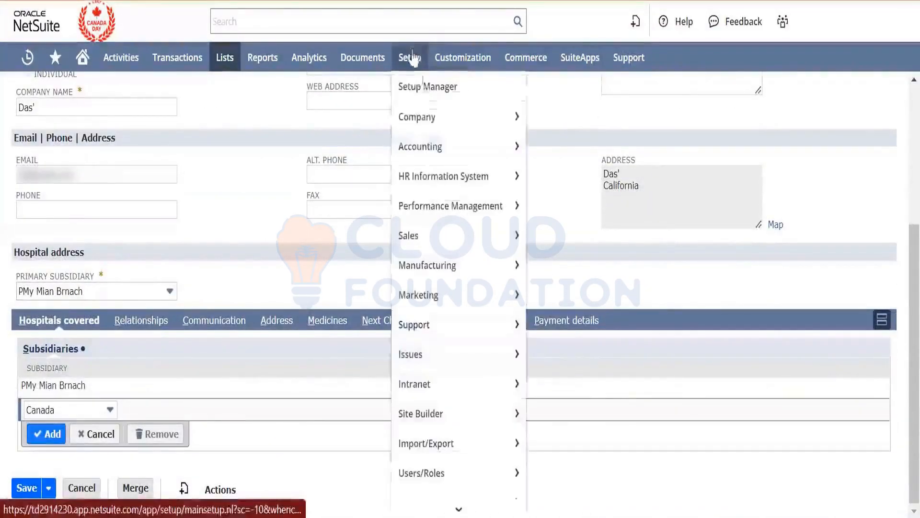
pyautogui.moveTo(430, 115)
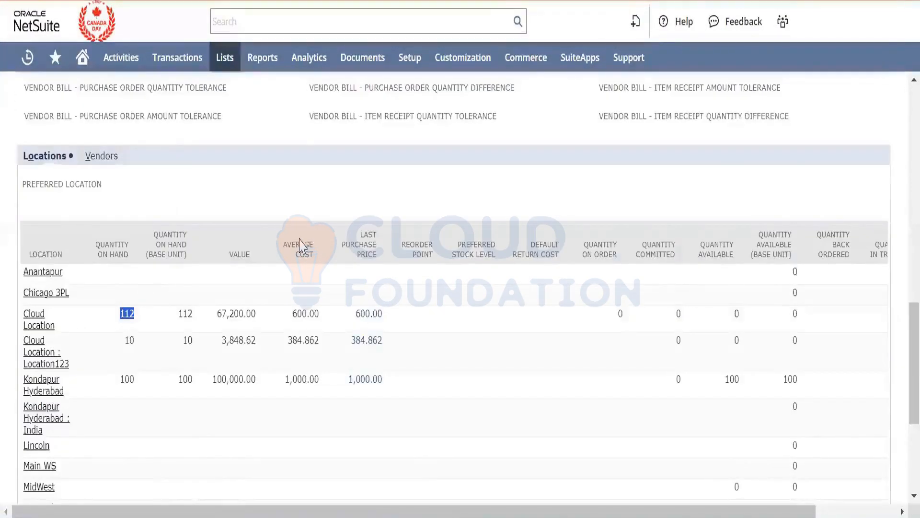
# - Return from the APPLE WATCH record to the items list and examine the Laptop dell item's on-hand quantities by location
pyautogui.scroll(10, 299, 245)
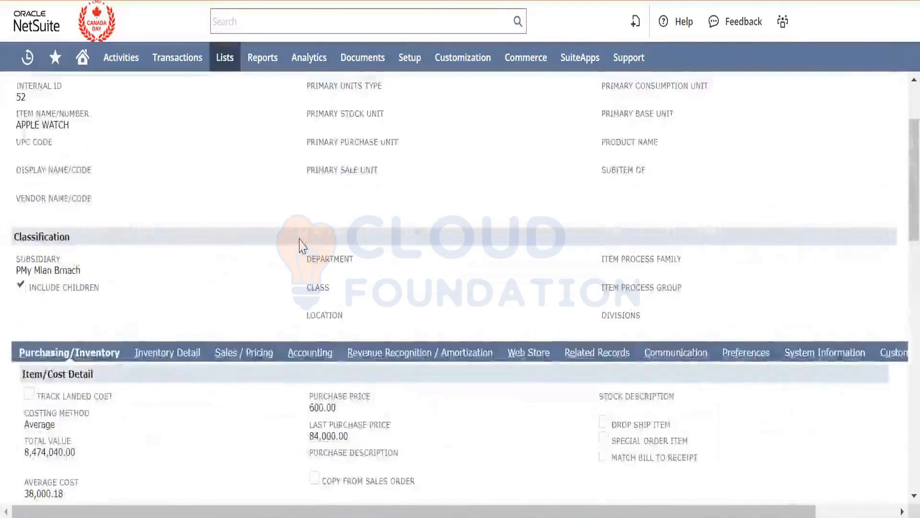
pyautogui.scroll(3, 299, 246)
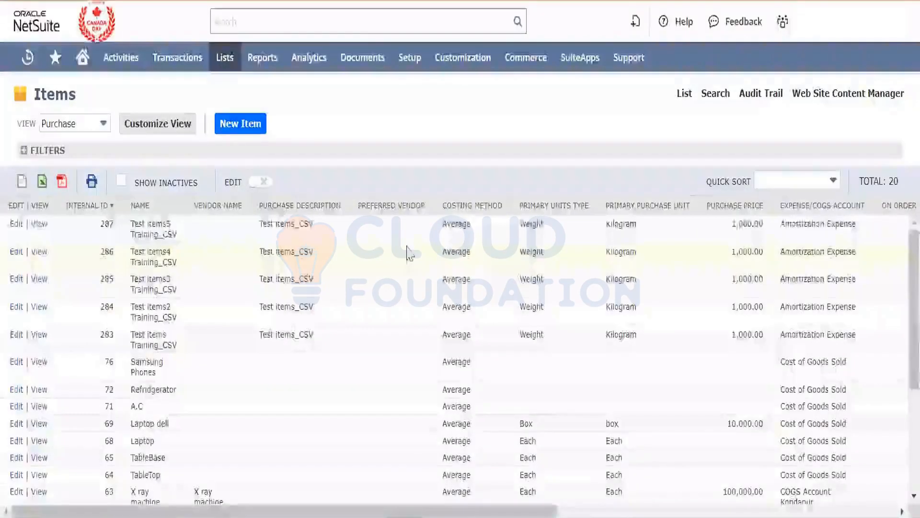
pyautogui.scroll(-3, 408, 253)
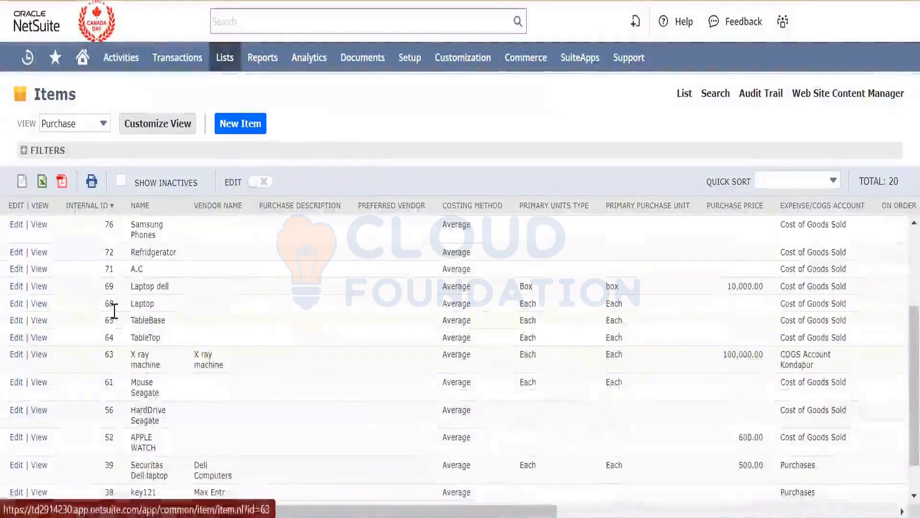
pyautogui.click(40, 286)
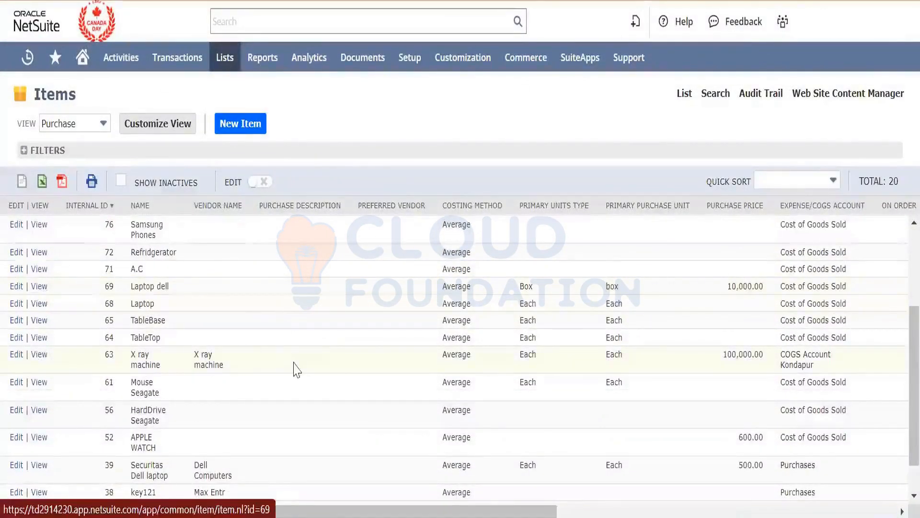
pyautogui.scroll(-10, 293, 369)
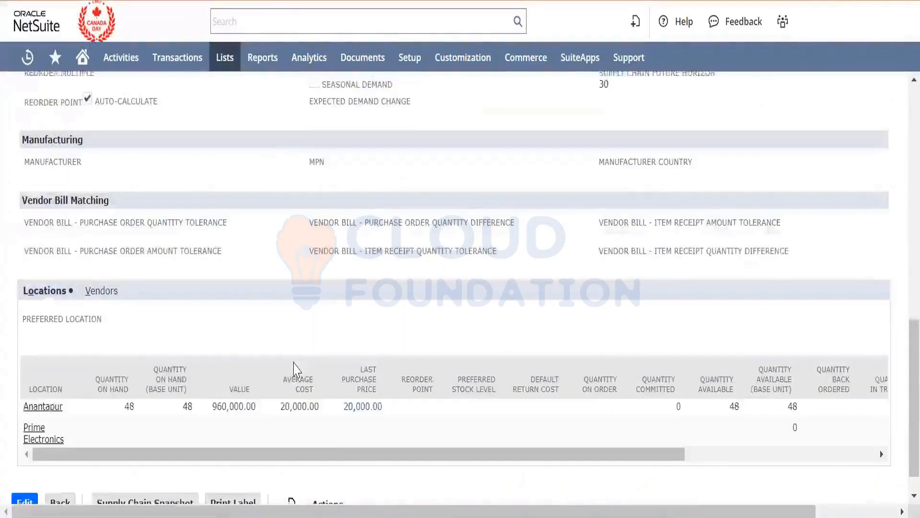
pyautogui.scroll(10, 294, 369)
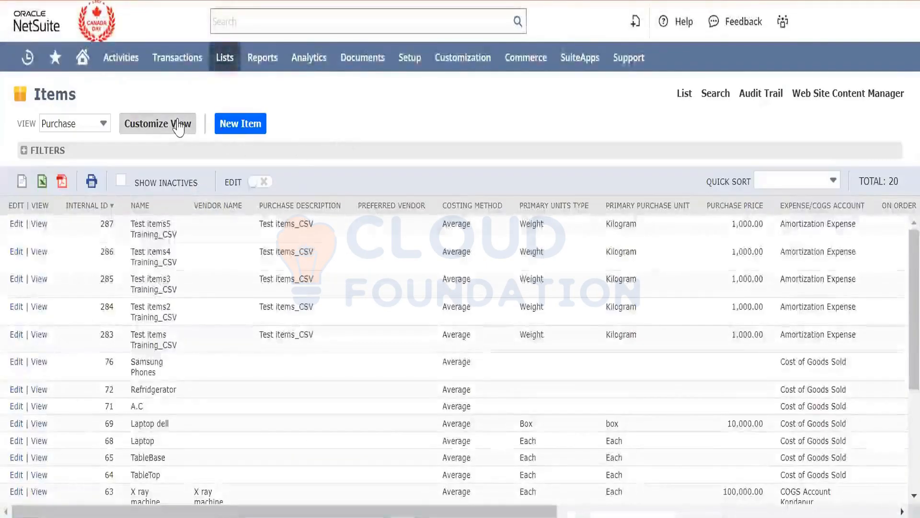
# - Start an item search from the items list and check the location options on the Lead Conversion test opportunity
pyautogui.click(713, 96)
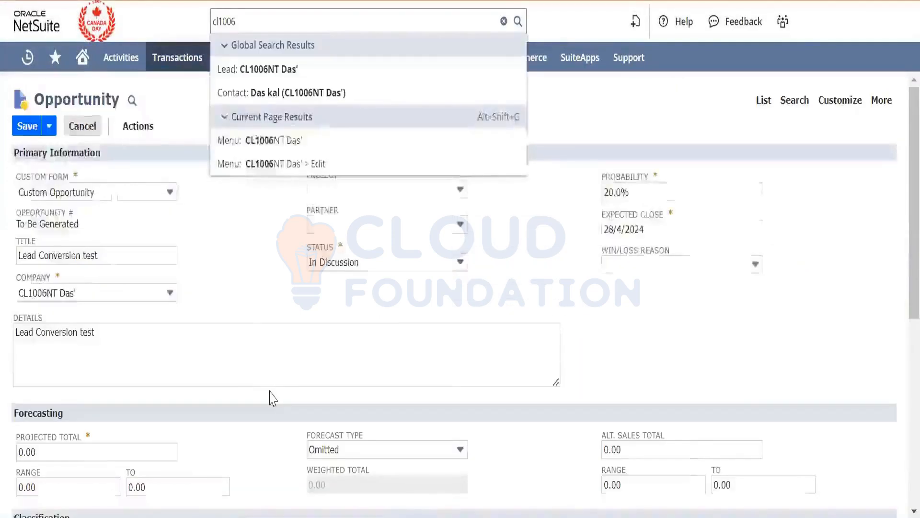
pyautogui.scroll(-7, 248, 330)
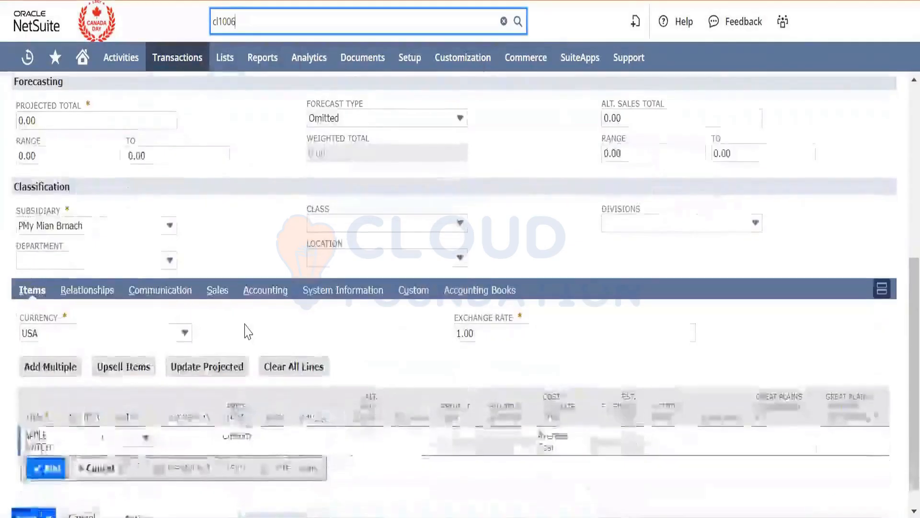
pyautogui.click(380, 257)
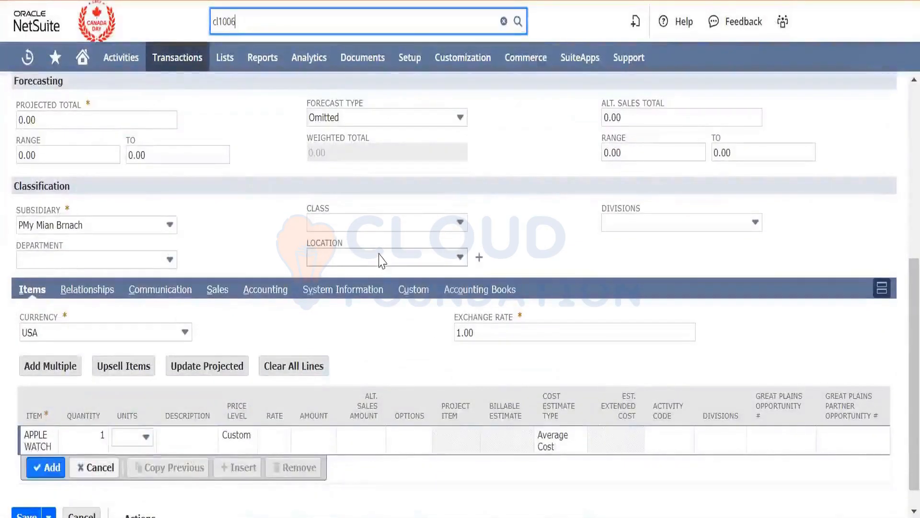
pyautogui.click(504, 207)
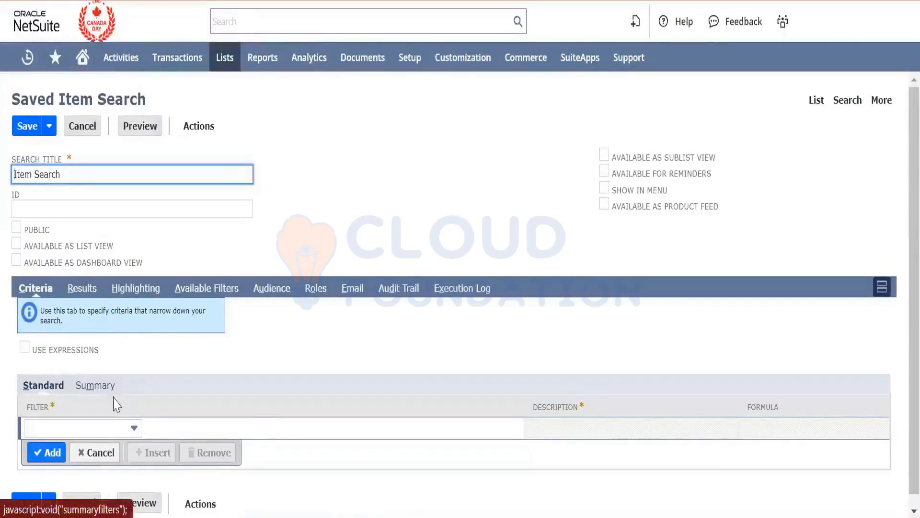
# - Add a criterion to the saved item search that limits Location to any of MidWest
pyautogui.click(126, 431)
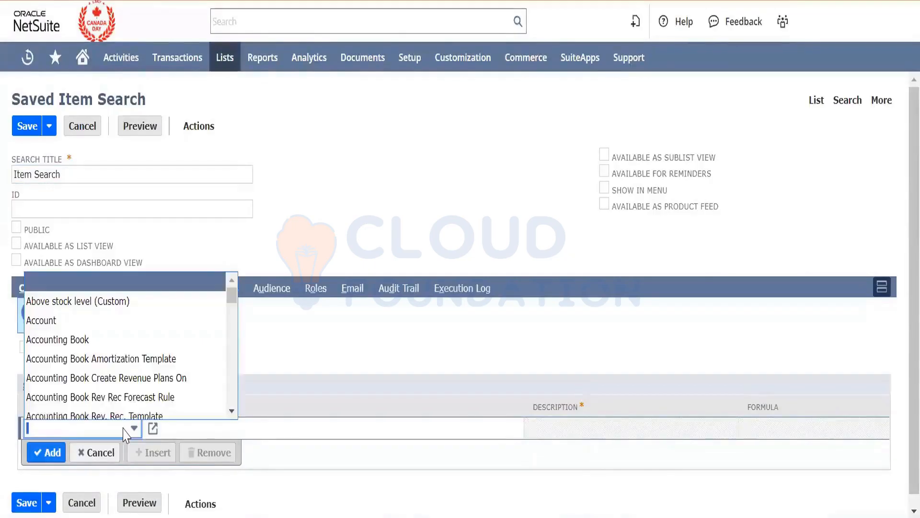
pyautogui.write('loc')
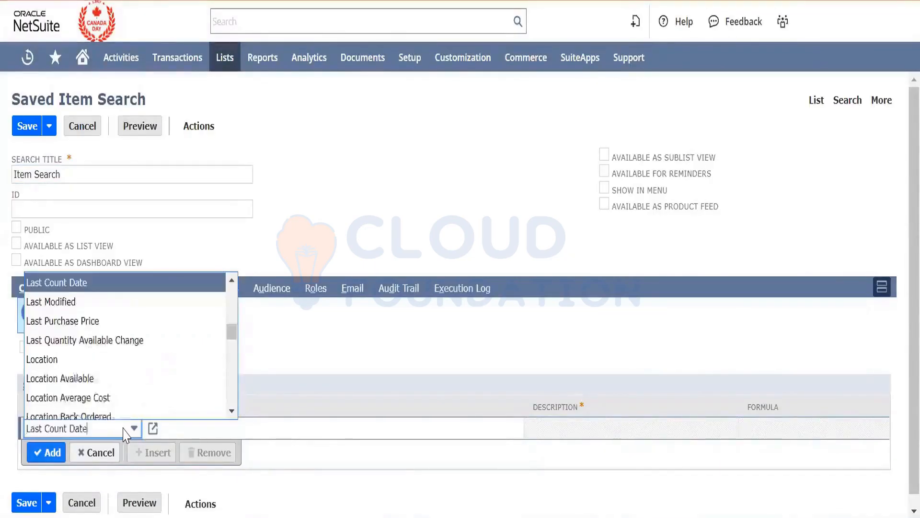
pyautogui.click(117, 286)
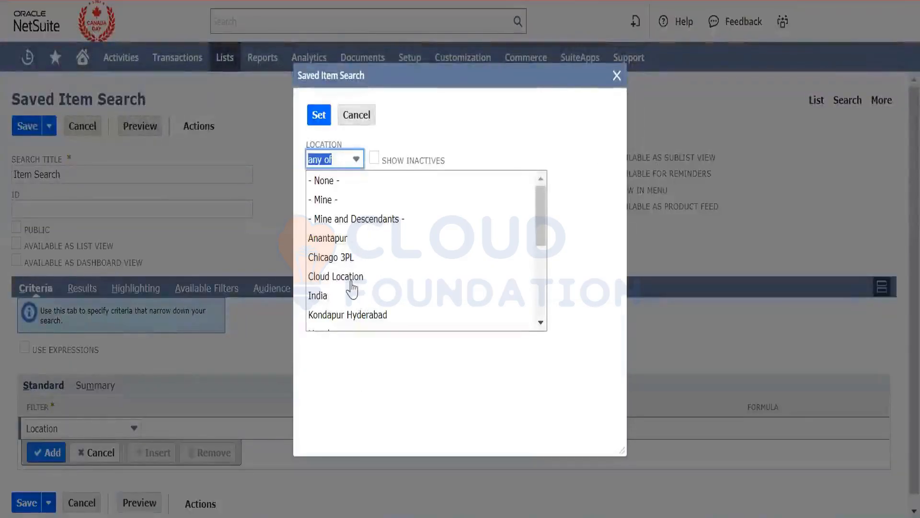
pyautogui.scroll(-3, 352, 288)
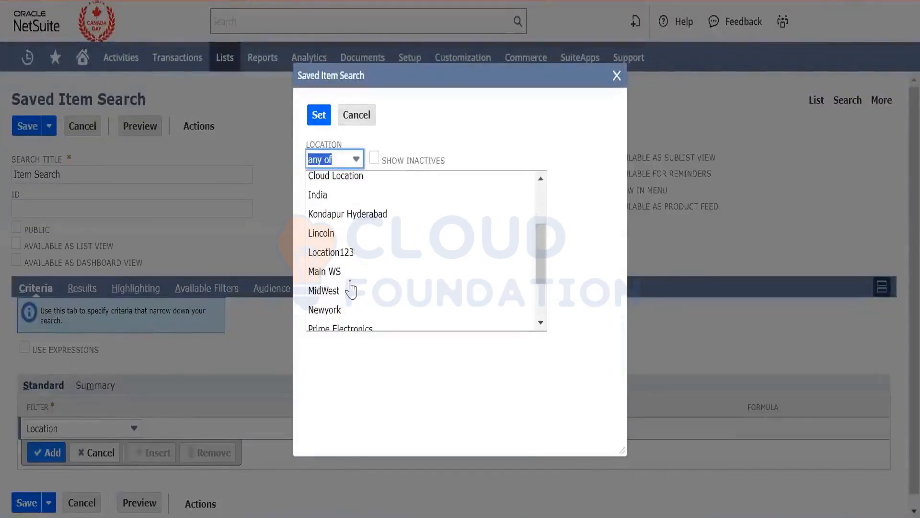
pyautogui.click(348, 292)
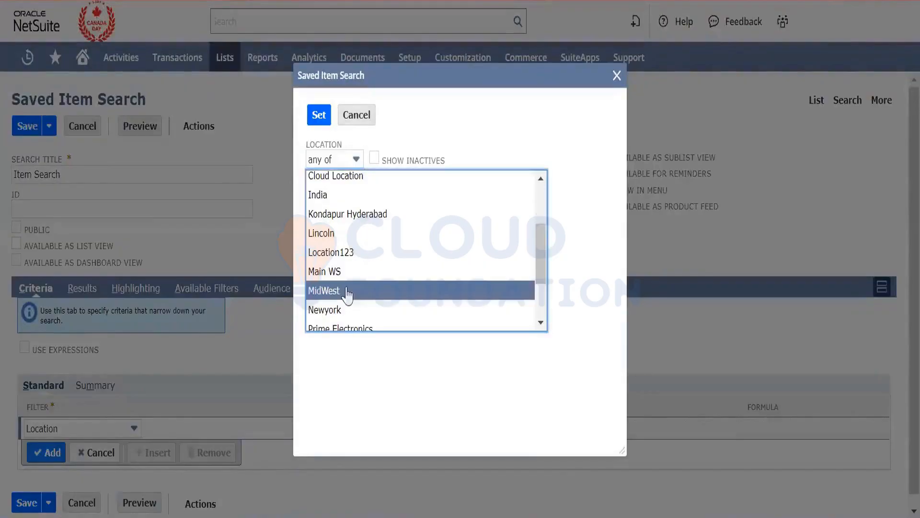
pyautogui.click(319, 115)
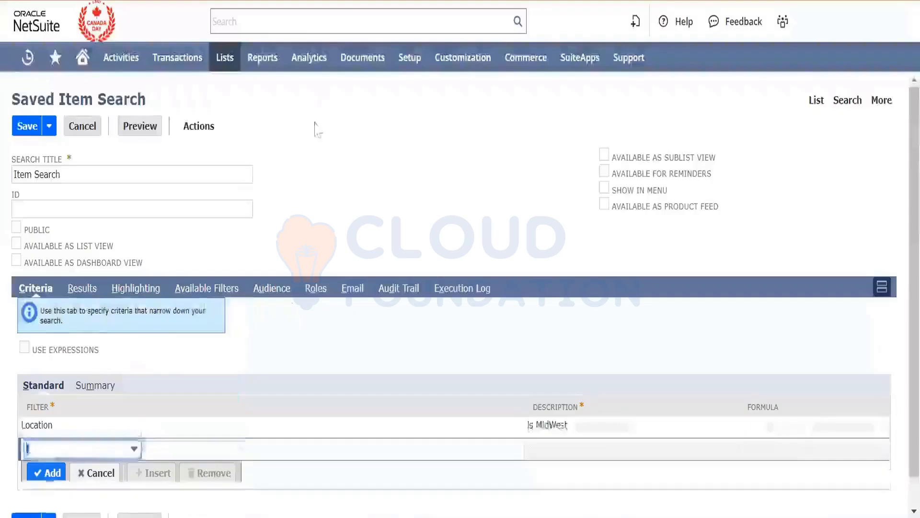
# - Add an On Hand column to the saved item search's results, preview the search and return to its criteria
pyautogui.click(82, 288)
pyautogui.scroll(-5, 278, 380)
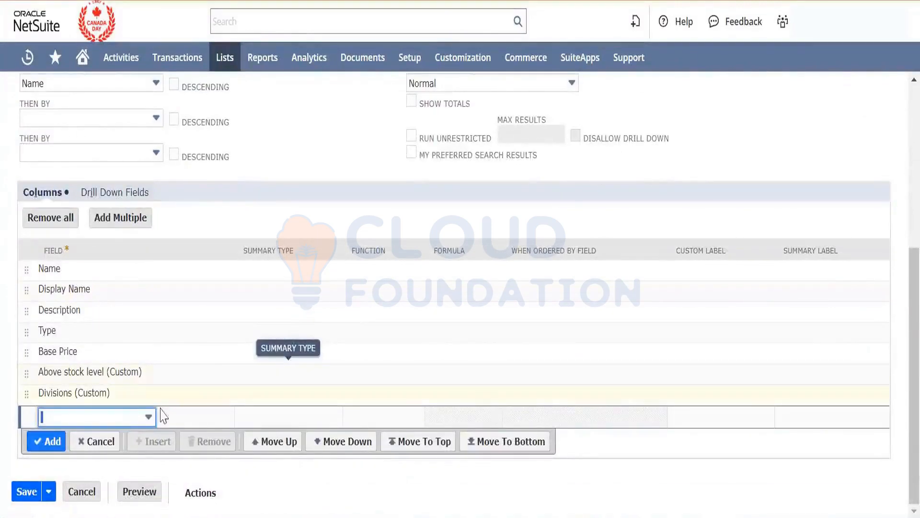
pyautogui.click(132, 424)
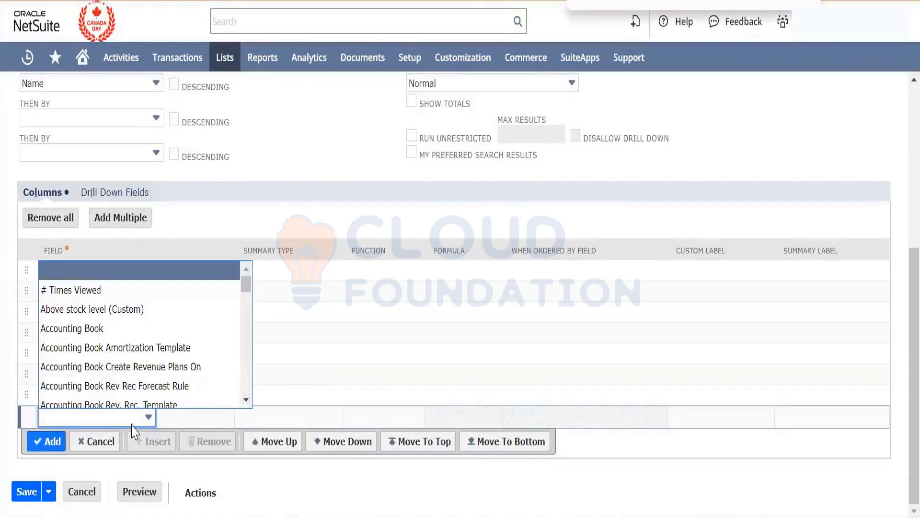
pyautogui.write('on hand')
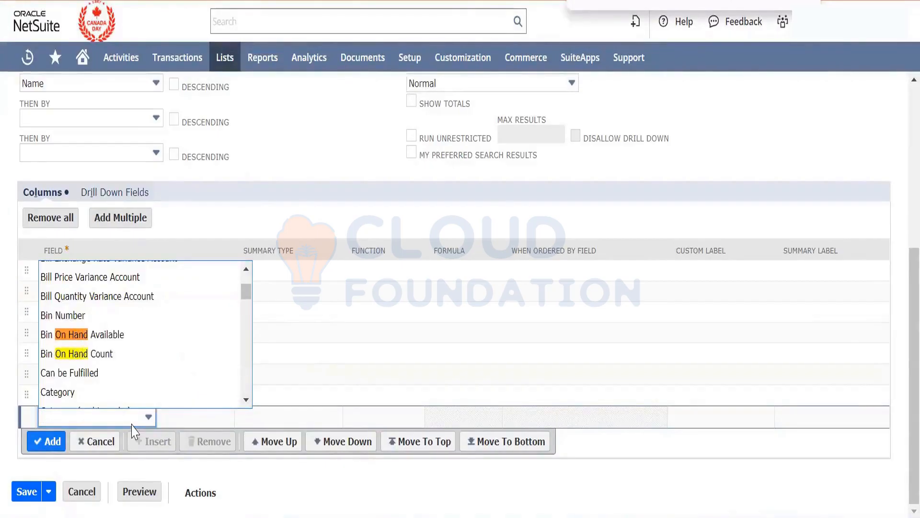
pyautogui.press('Return')
pyautogui.press('Return')
pyautogui.press('Return')
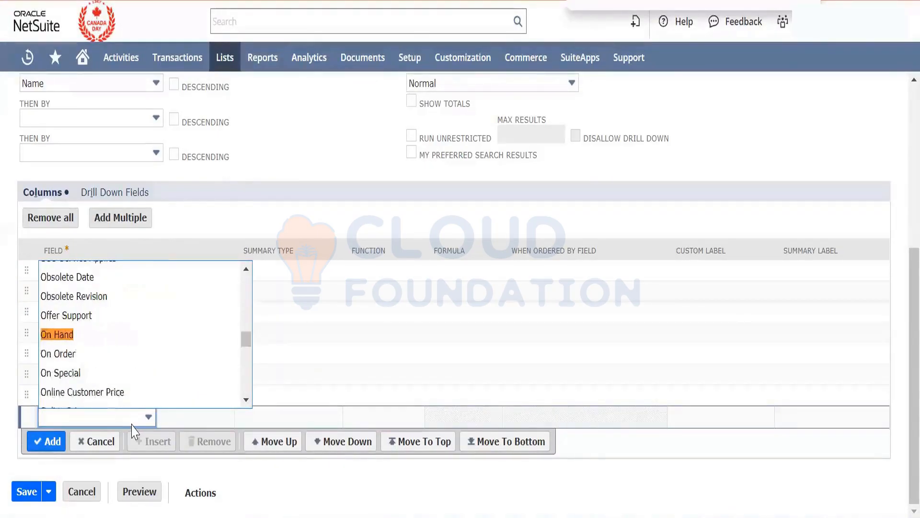
pyautogui.click(67, 336)
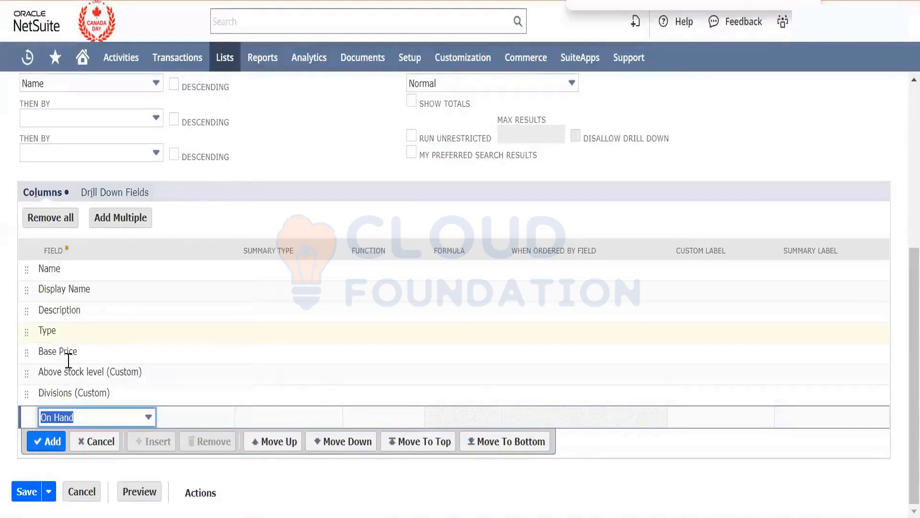
pyautogui.click(52, 439)
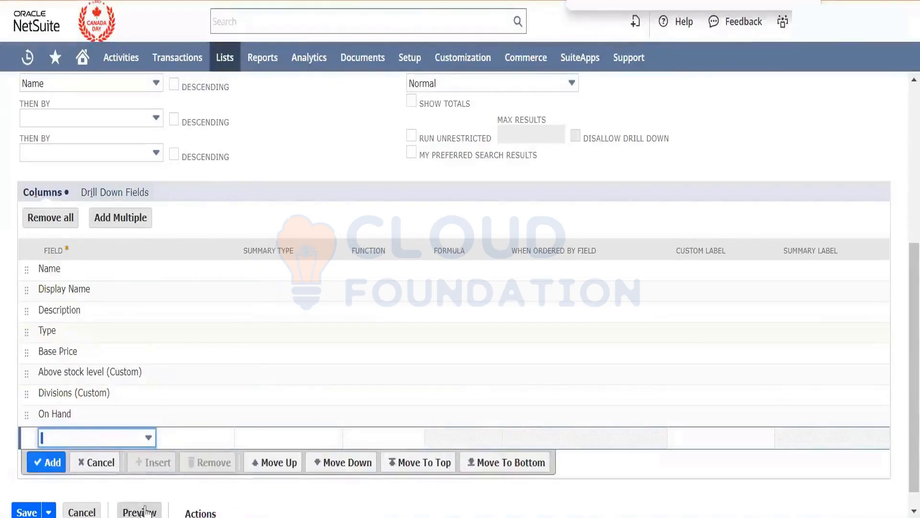
pyautogui.click(139, 511)
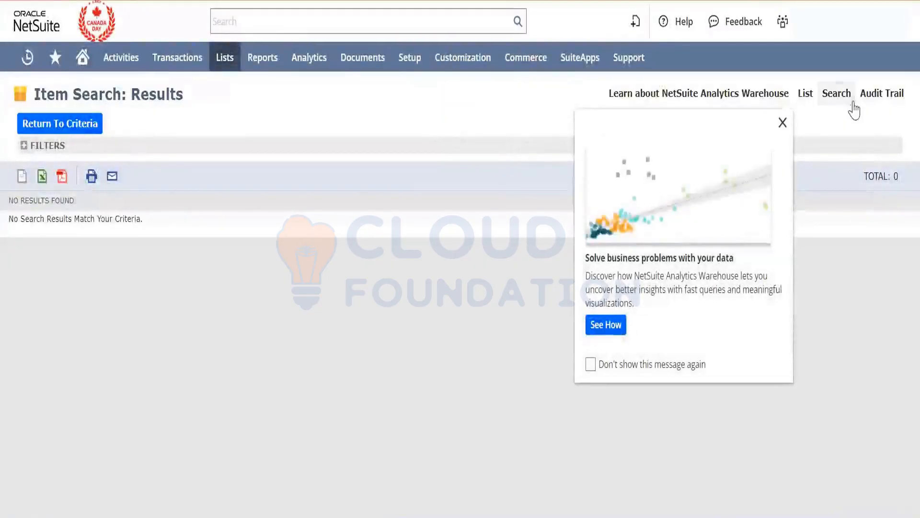
pyautogui.click(782, 122)
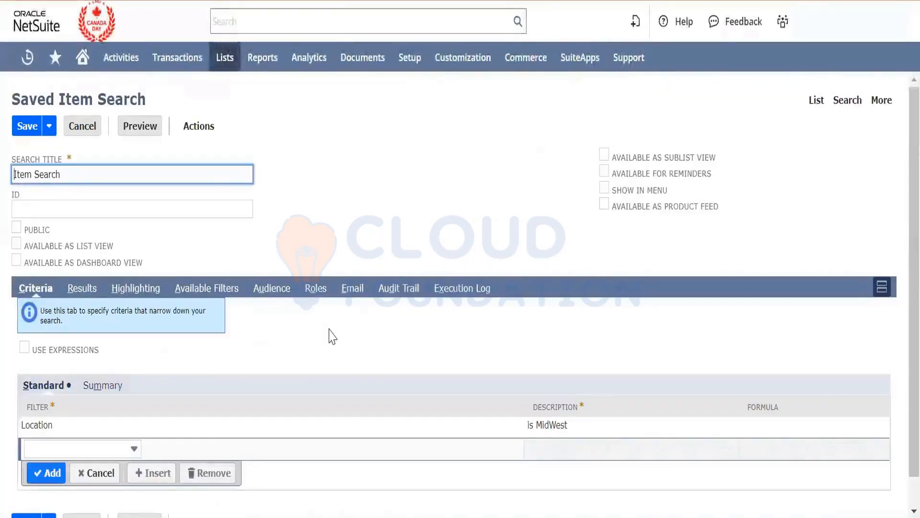
# - Set the On Hand column's summary type to Count, preview the item search and return to its criteria
pyautogui.click(82, 287)
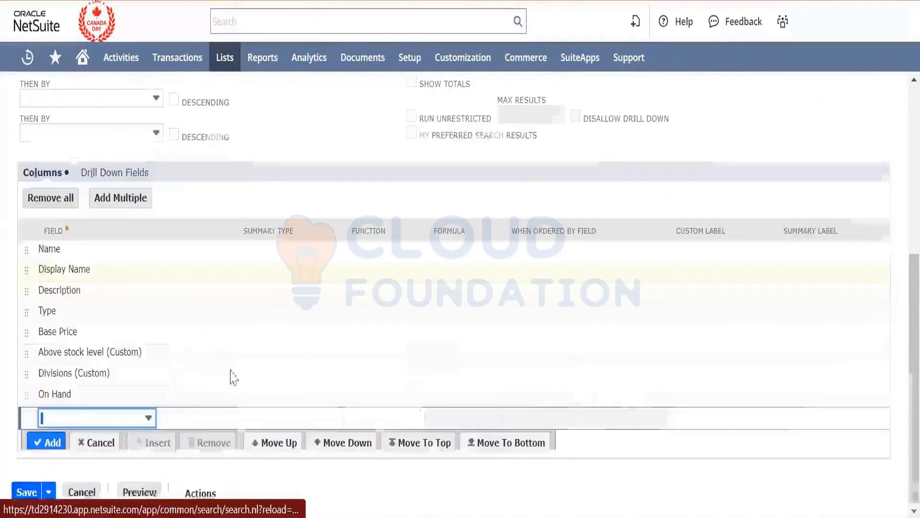
pyautogui.click(268, 401)
pyautogui.click(271, 400)
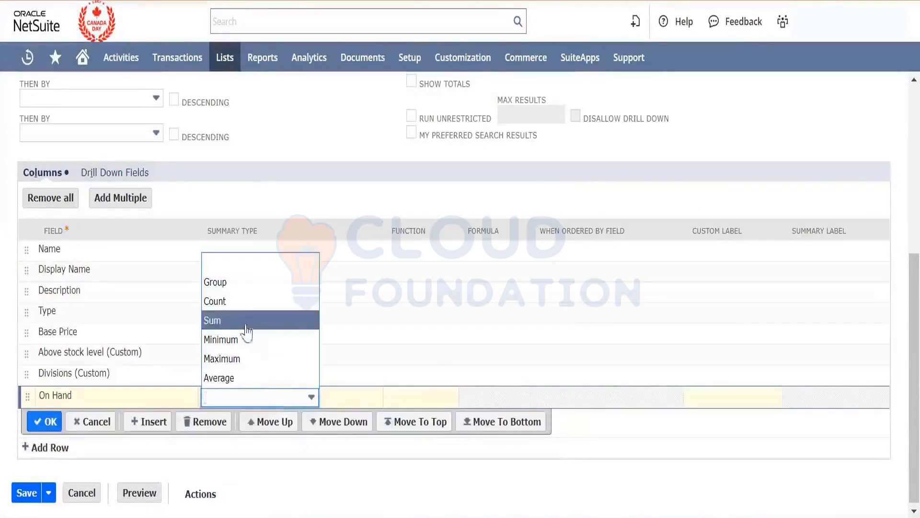
pyautogui.click(244, 300)
pyautogui.click(48, 421)
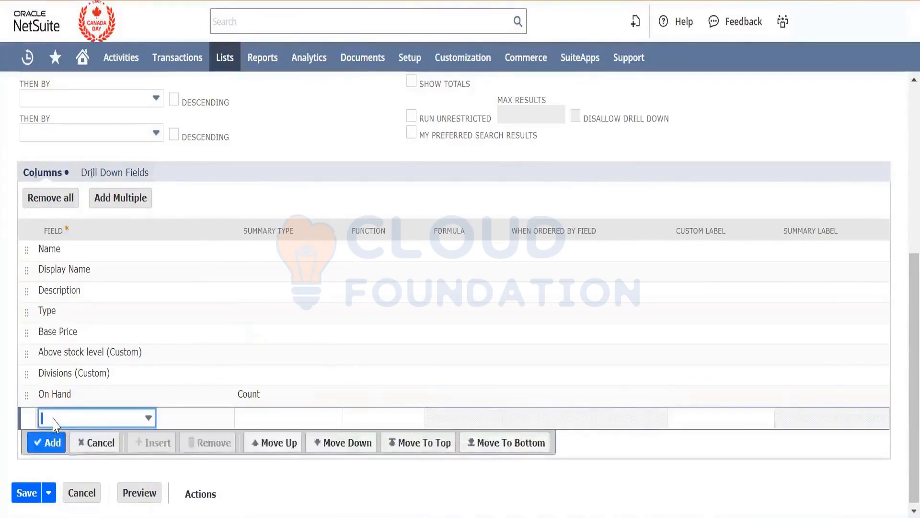
pyautogui.click(138, 500)
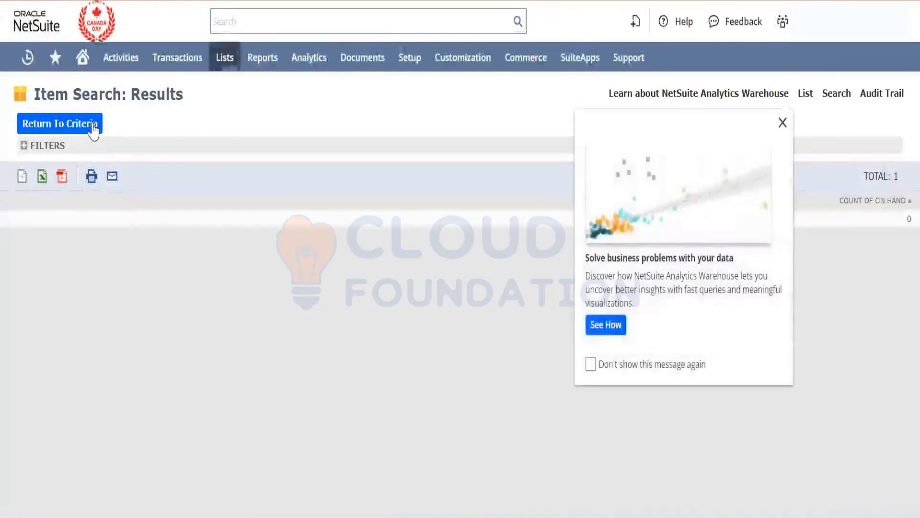
pyautogui.click(306, 320)
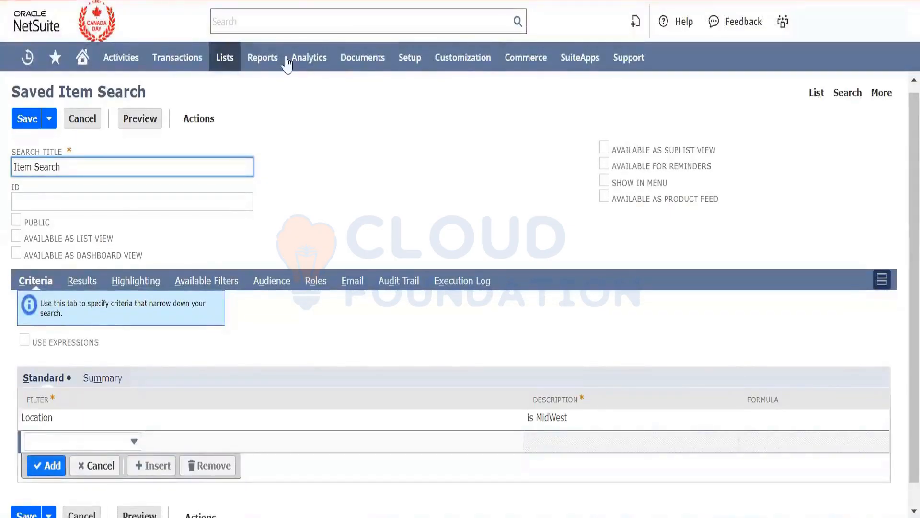
# - Open the accounting items list and look through the available items
pyautogui.moveTo(232, 58)
pyautogui.moveTo(247, 117)
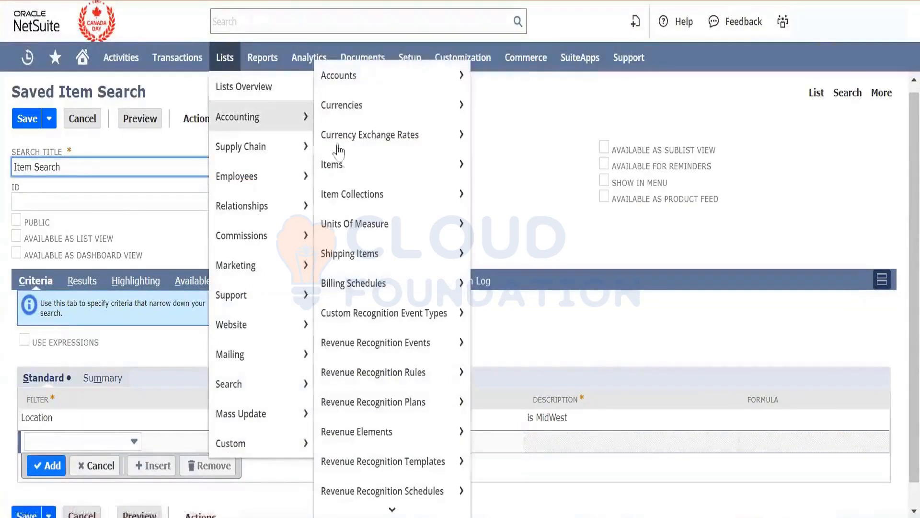
pyautogui.click(407, 174)
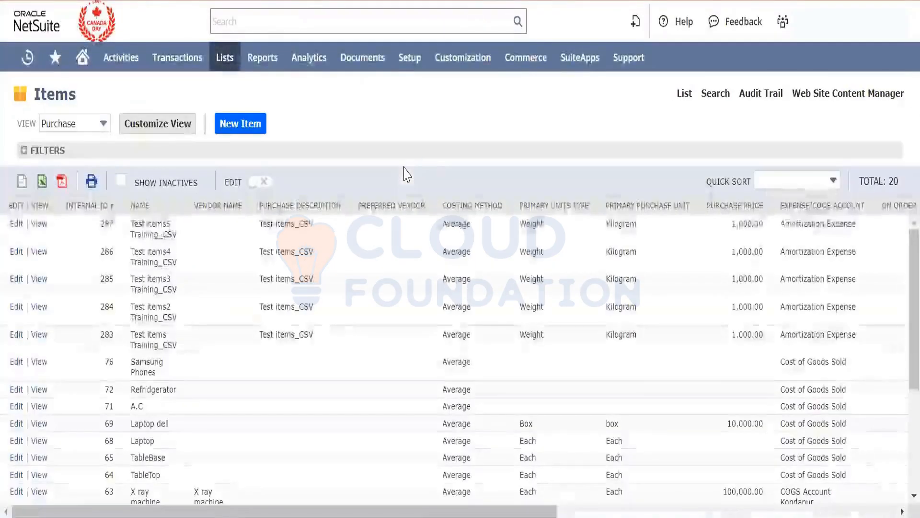
pyautogui.scroll(-3, 339, 318)
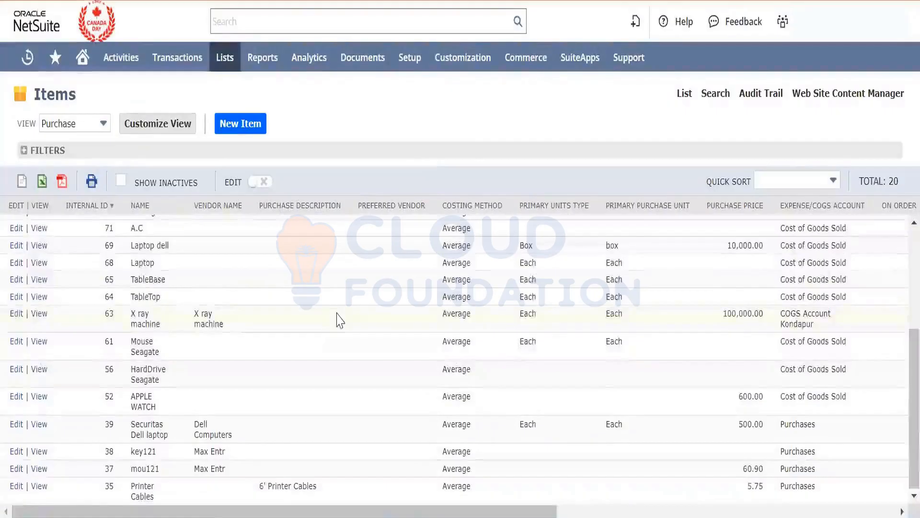
pyautogui.scroll(3, 339, 318)
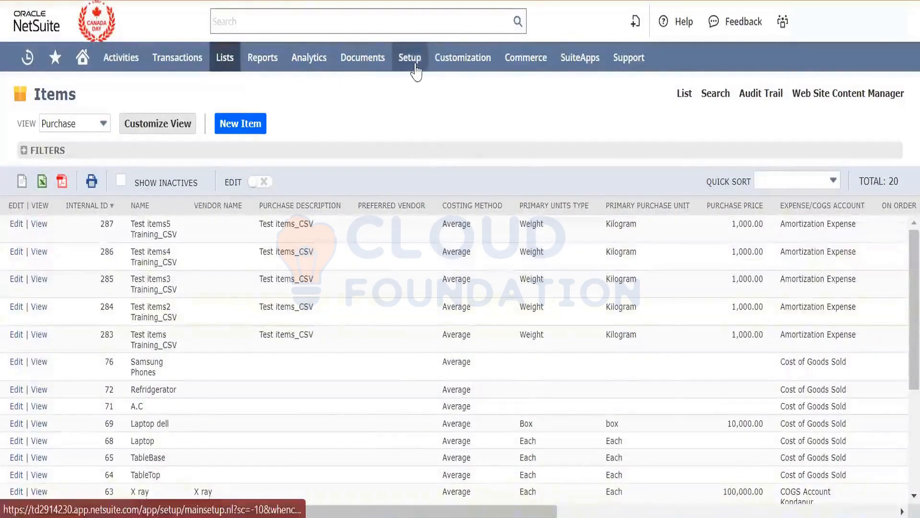
# - Open the company's locations list and view the Cloud Location record to check its subsidiary
pyautogui.moveTo(410, 58)
pyautogui.moveTo(429, 126)
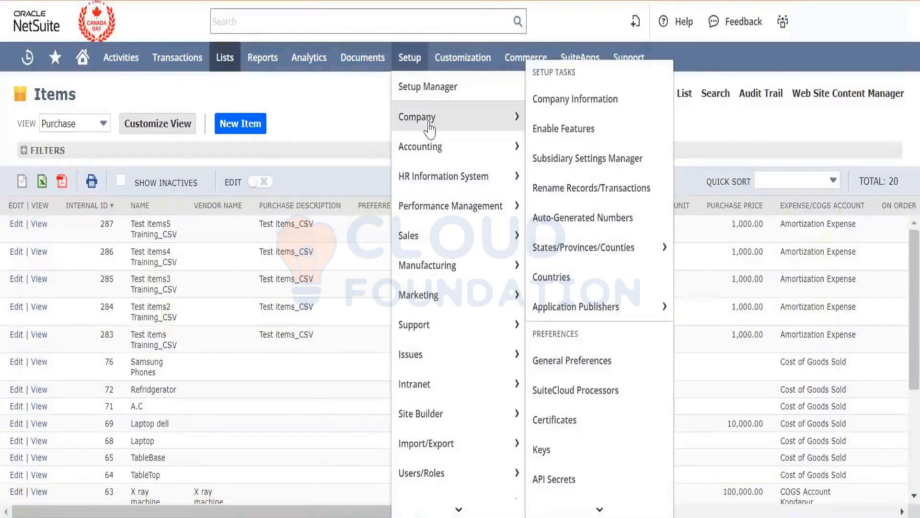
pyautogui.scroll(-5, 602, 229)
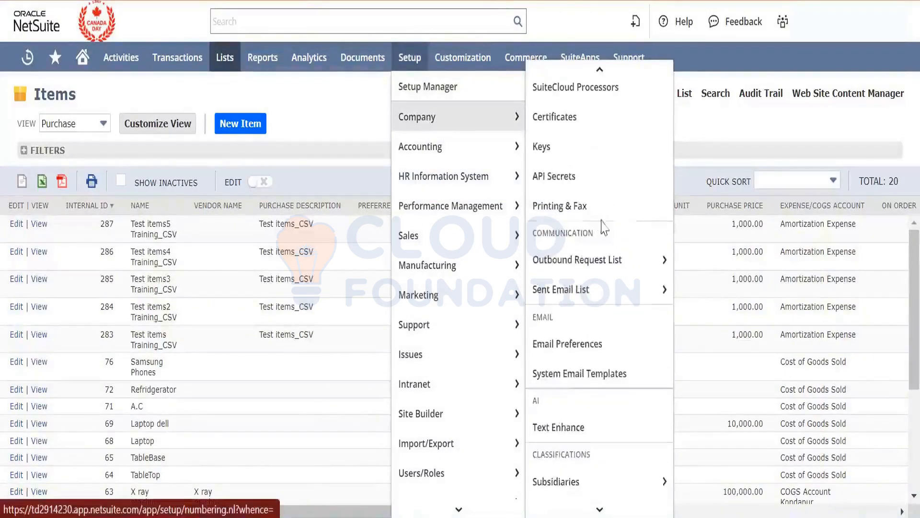
pyautogui.scroll(5, 594, 344)
pyautogui.scroll(-1, 595, 287)
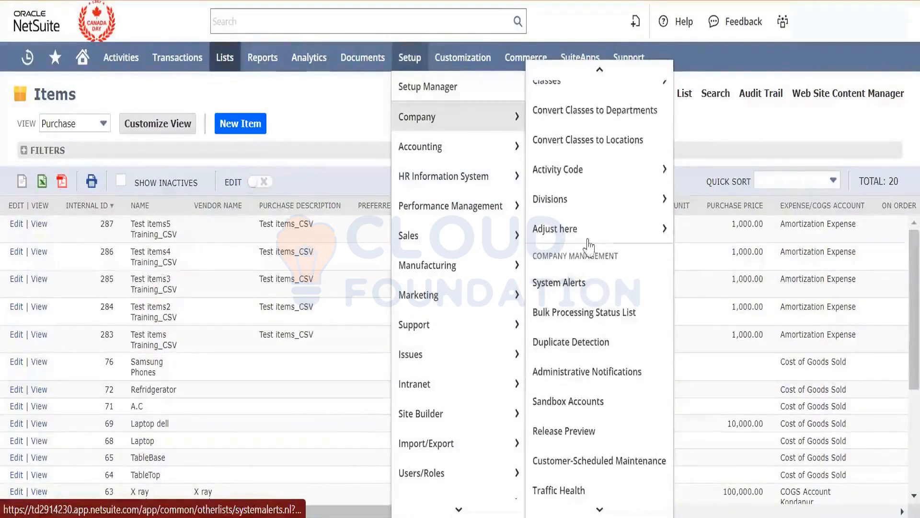
pyautogui.moveTo(594, 189)
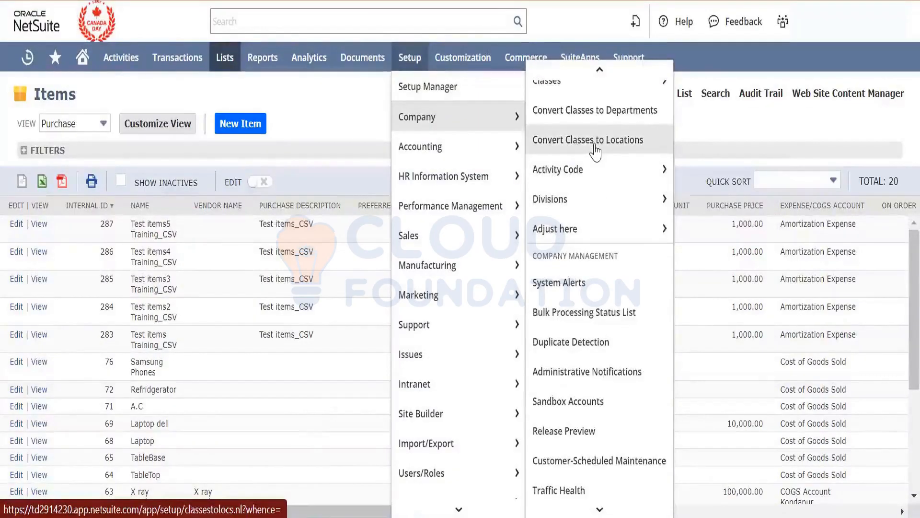
pyautogui.scroll(3, 595, 152)
pyautogui.click(602, 176)
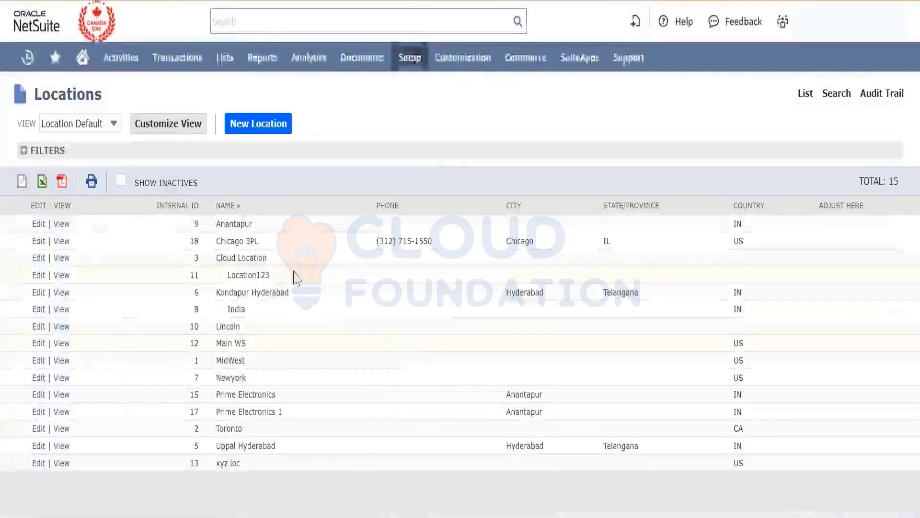
pyautogui.moveTo(276, 255); pyautogui.dragTo(212, 250)
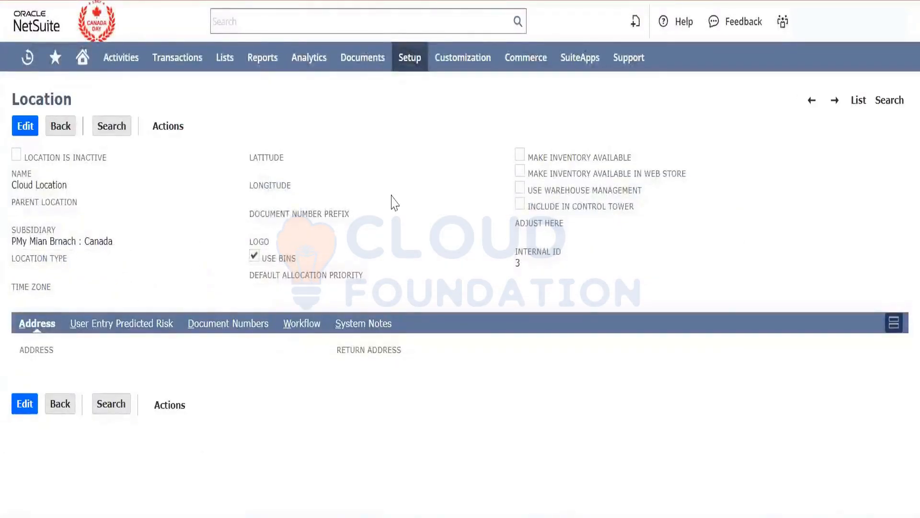
# - Open a new lead form in a separate browser tab and dismiss the script error message
pyautogui.moveTo(211, 62)
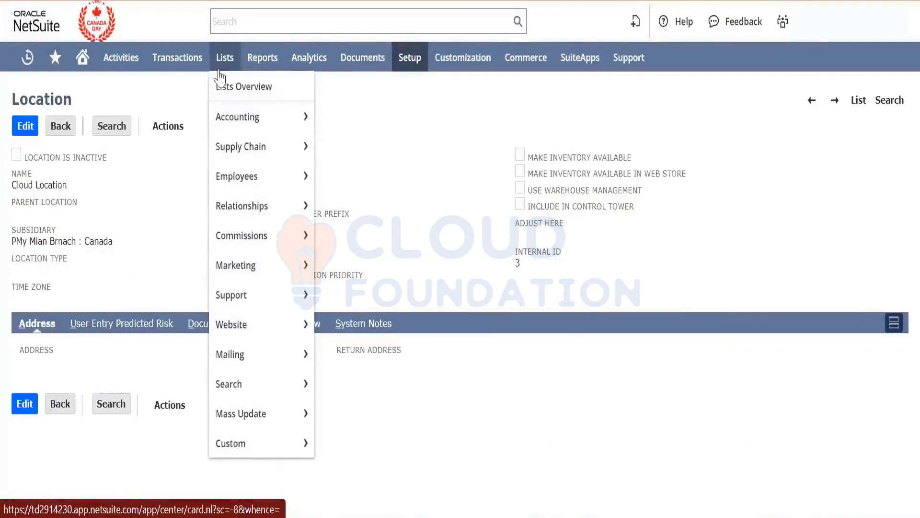
pyautogui.moveTo(269, 205)
pyautogui.moveTo(381, 224)
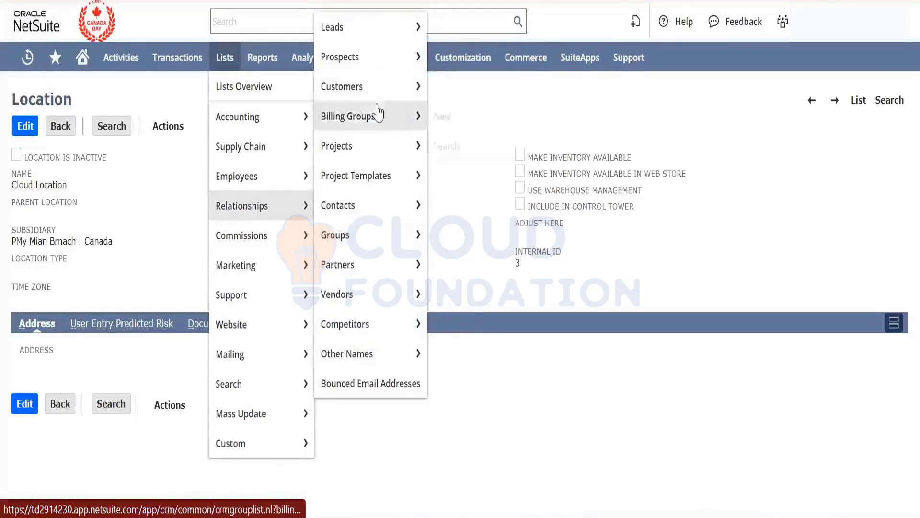
pyautogui.moveTo(386, 33)
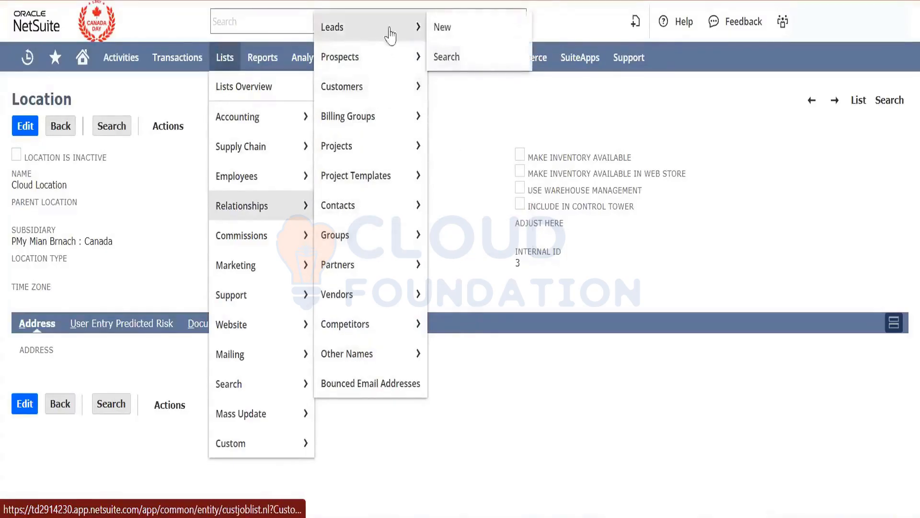
pyautogui.rightClick(450, 34)
pyautogui.click(463, 44)
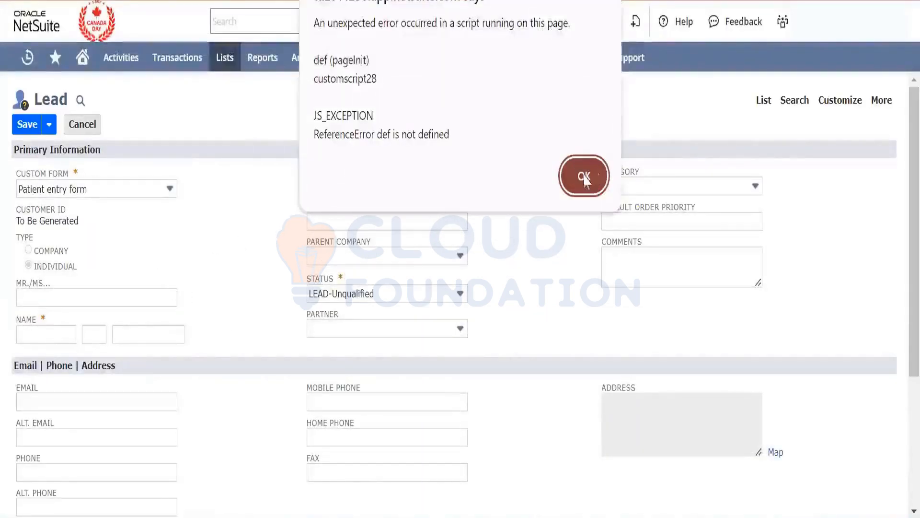
pyautogui.click(584, 176)
# - Enter Rolls as the lead's first name and Royce as the last name, and try to switch the type to Company
pyautogui.scroll(-2, 191, 317)
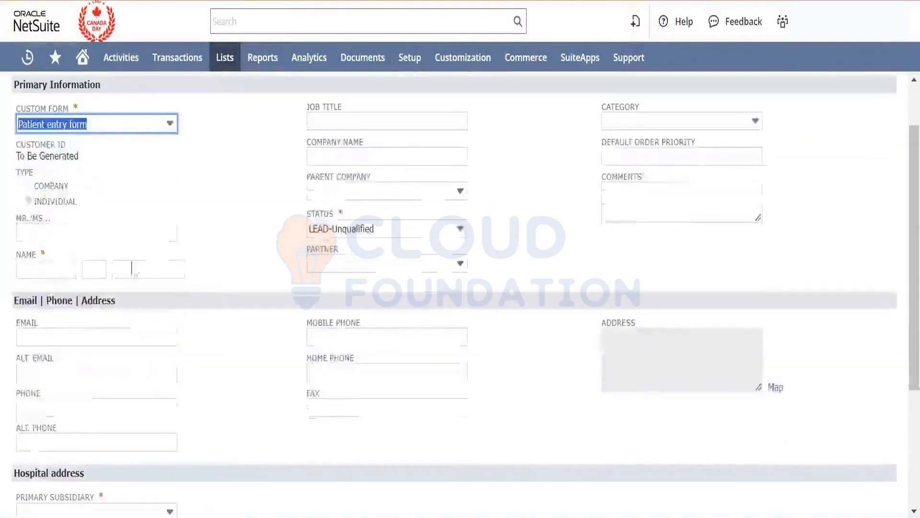
pyautogui.click(44, 269)
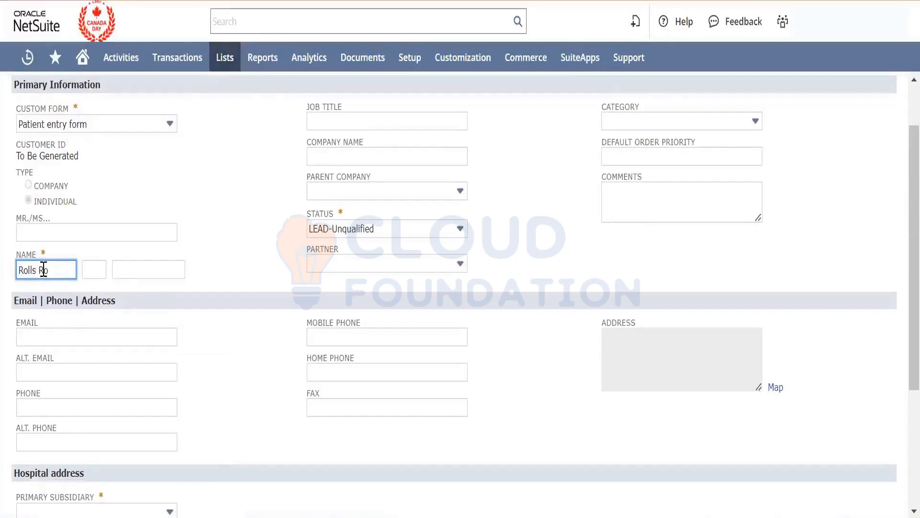
pyautogui.press('Tab')
pyautogui.press('Tab')
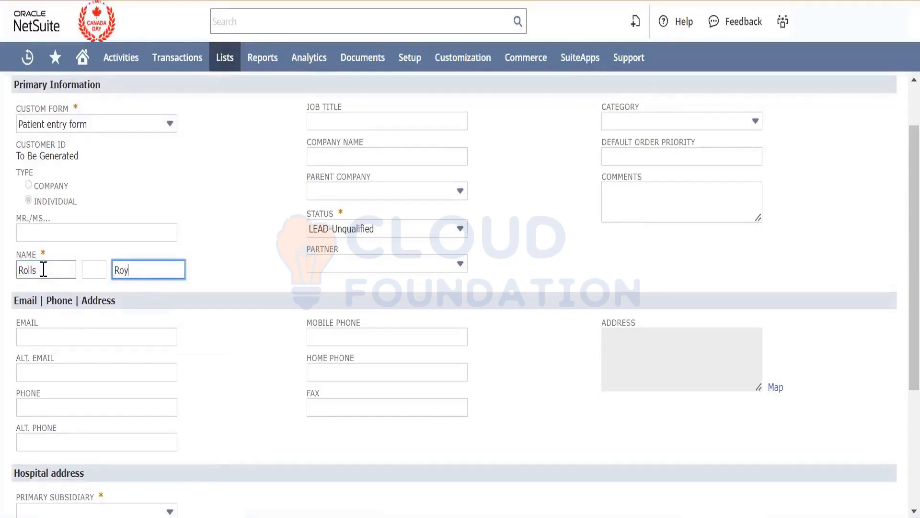
pyautogui.click(29, 192)
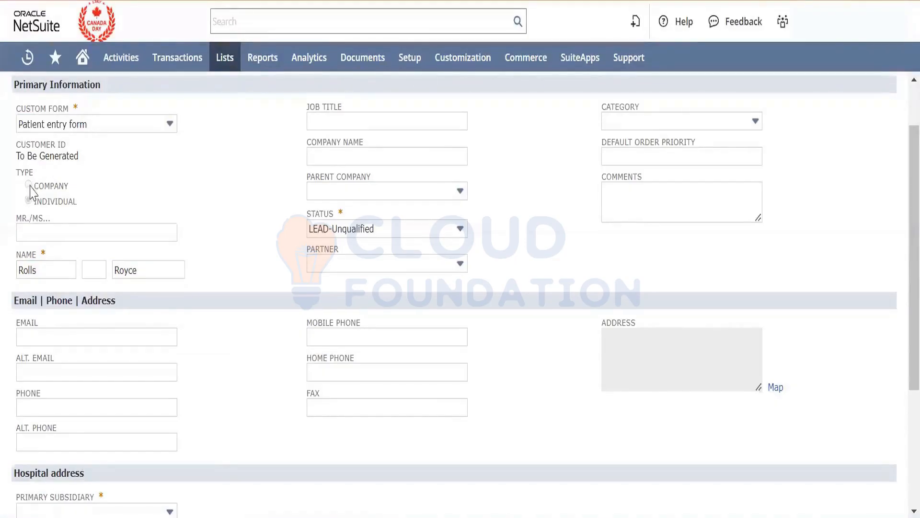
# - Set the lead's salutation to Mr. and the company name to Rolls Royce
pyautogui.click(45, 226)
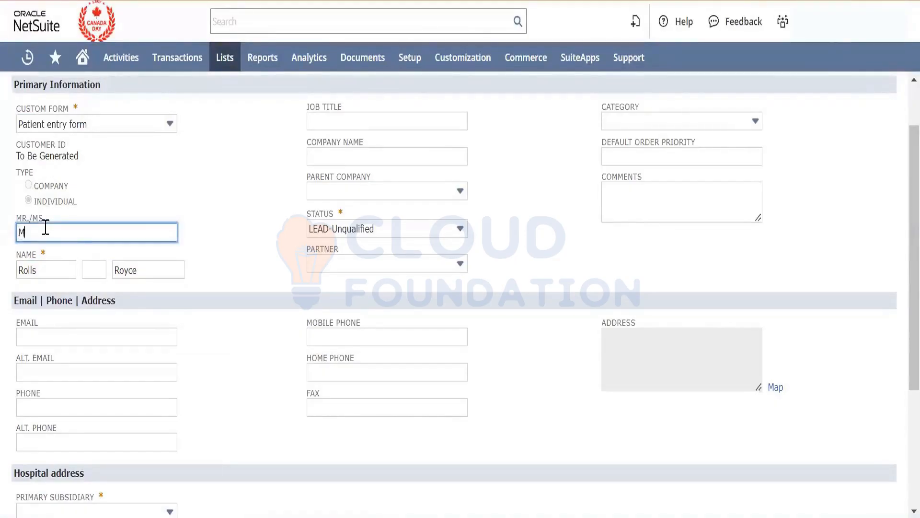
pyautogui.write('Mr.')
pyautogui.press('Tab')
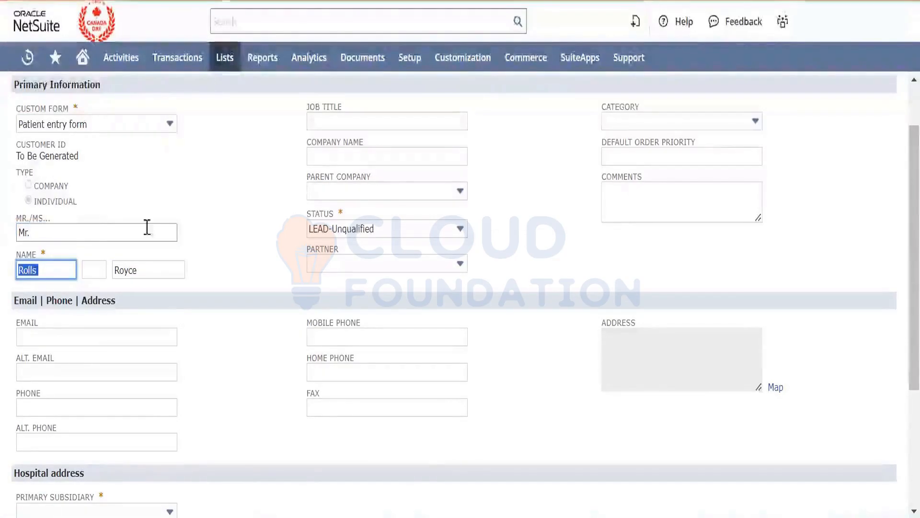
pyautogui.click(223, 258)
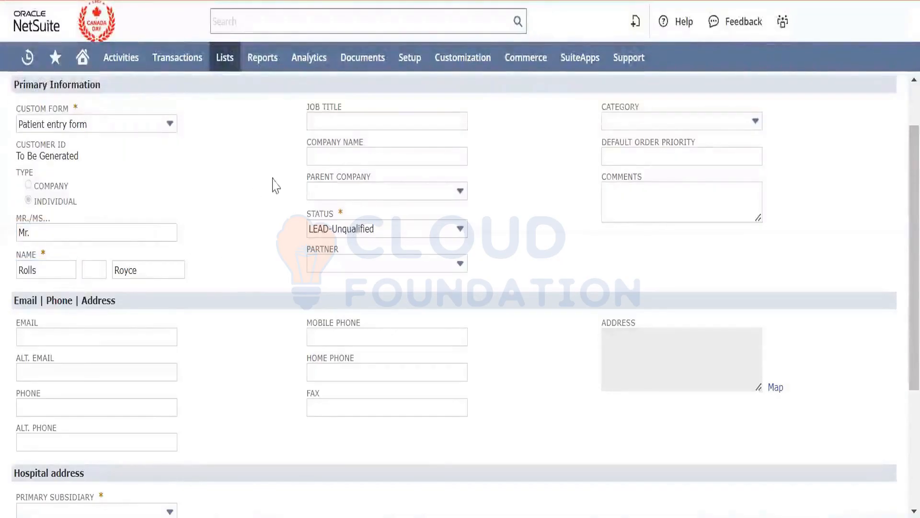
pyautogui.click(357, 157)
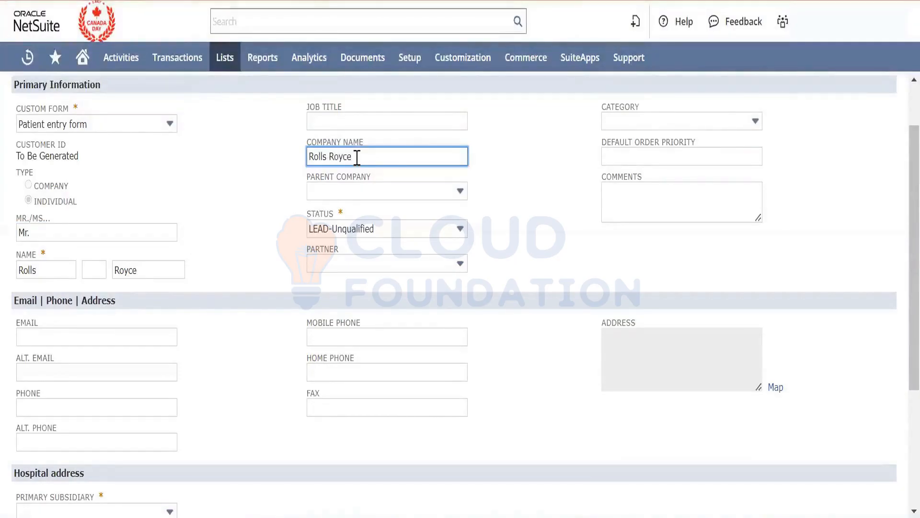
# - Set the lead's primary subsidiary to Canada and save the lead
pyautogui.press('Tab')
pyautogui.click(258, 205)
pyautogui.scroll(-4, 258, 205)
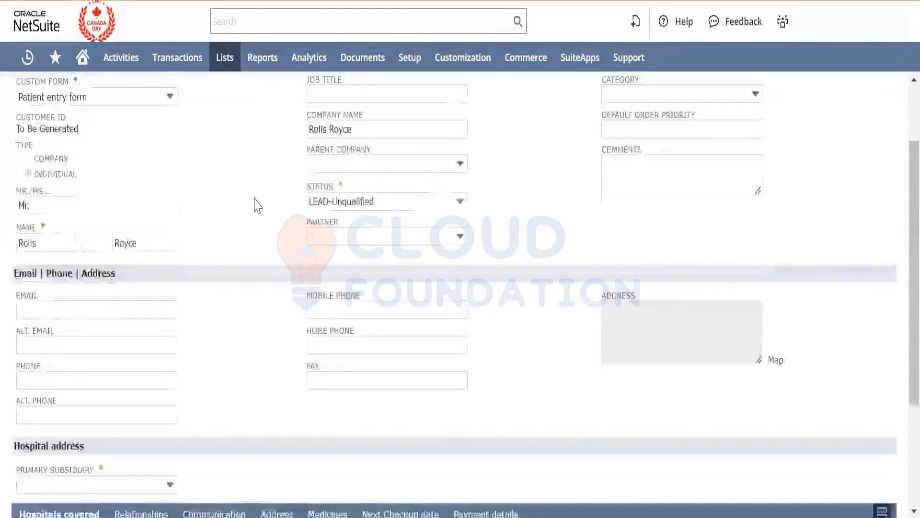
pyautogui.click(119, 319)
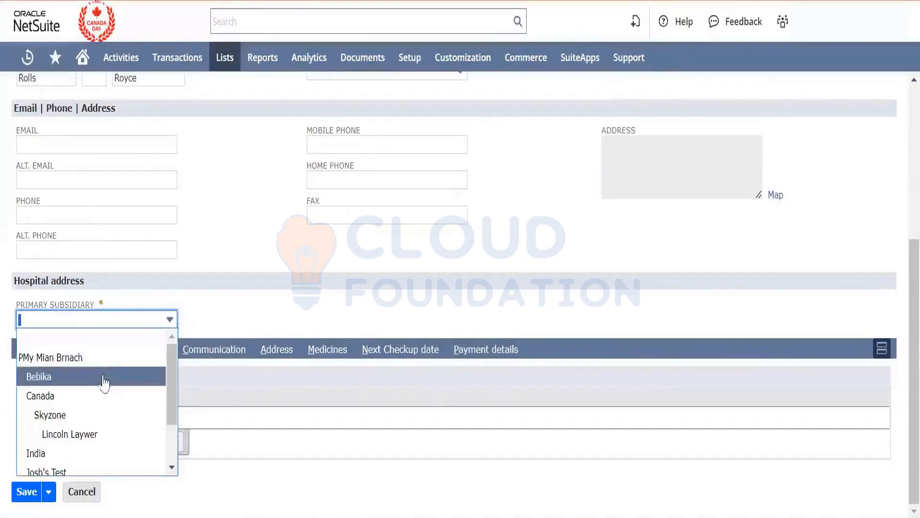
pyautogui.click(102, 396)
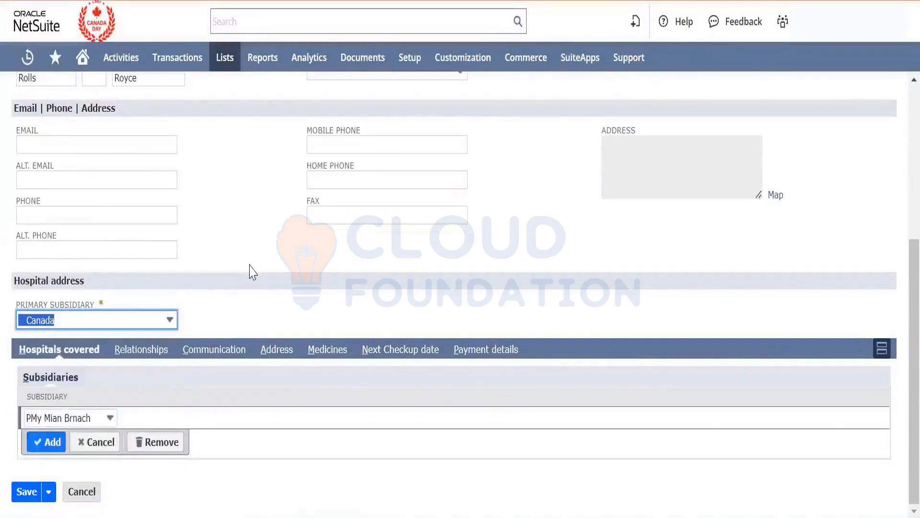
pyautogui.click(249, 272)
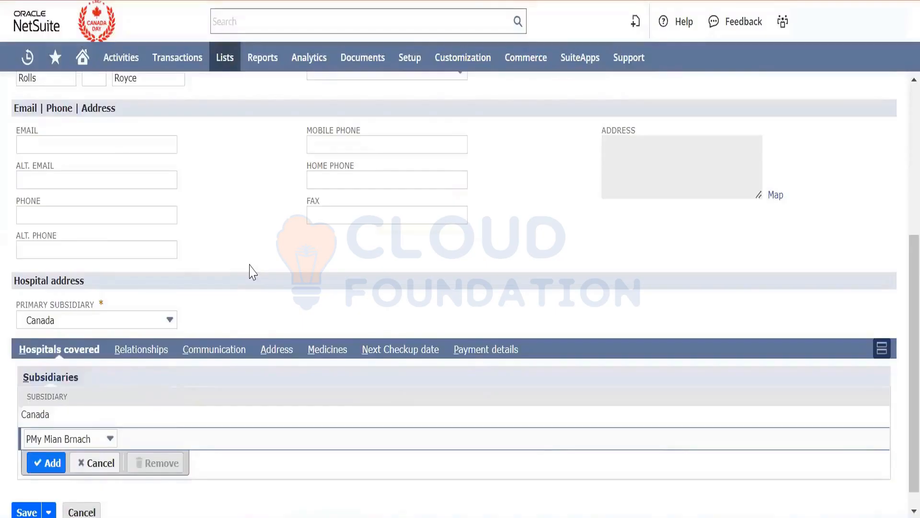
pyautogui.scroll(-1, 249, 272)
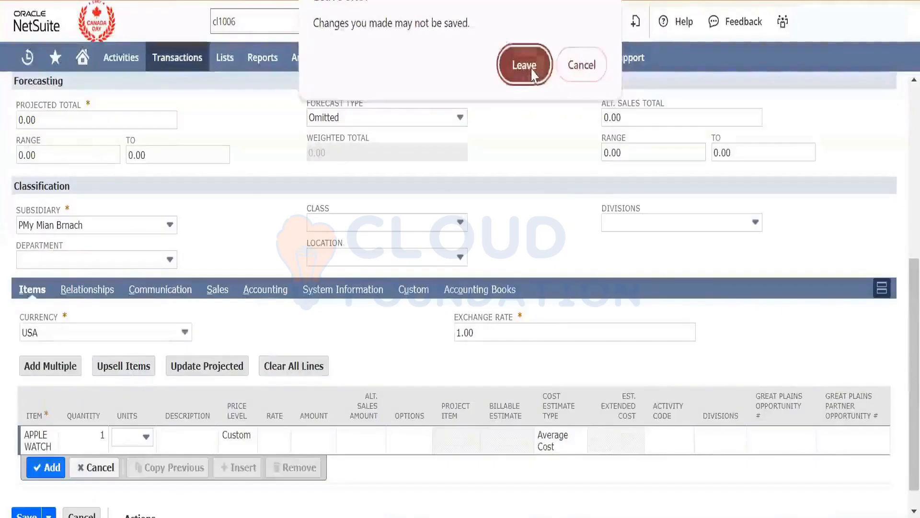
# - Discard the unsaved opportunity form and start a new opportunity from the saved Rolls Royce lead
pyautogui.click(520, 66)
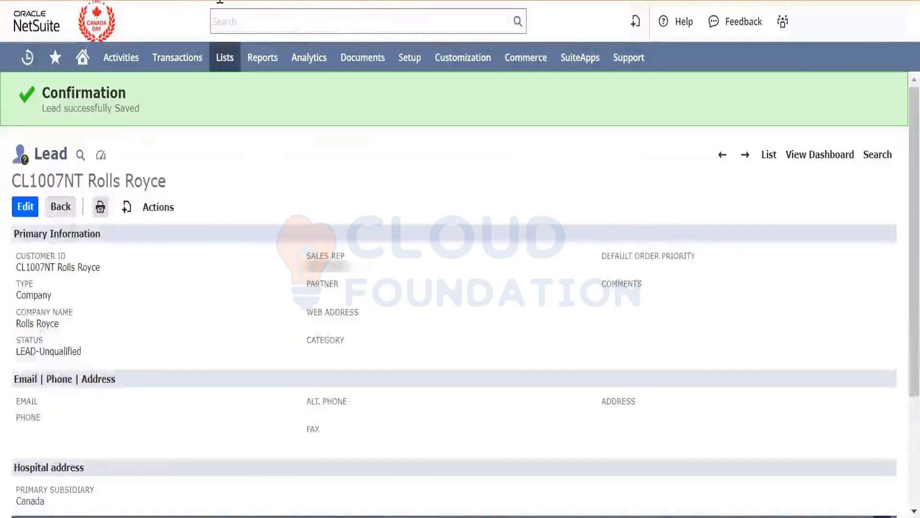
pyautogui.moveTo(127, 207)
pyautogui.scroll(-5, 153, 412)
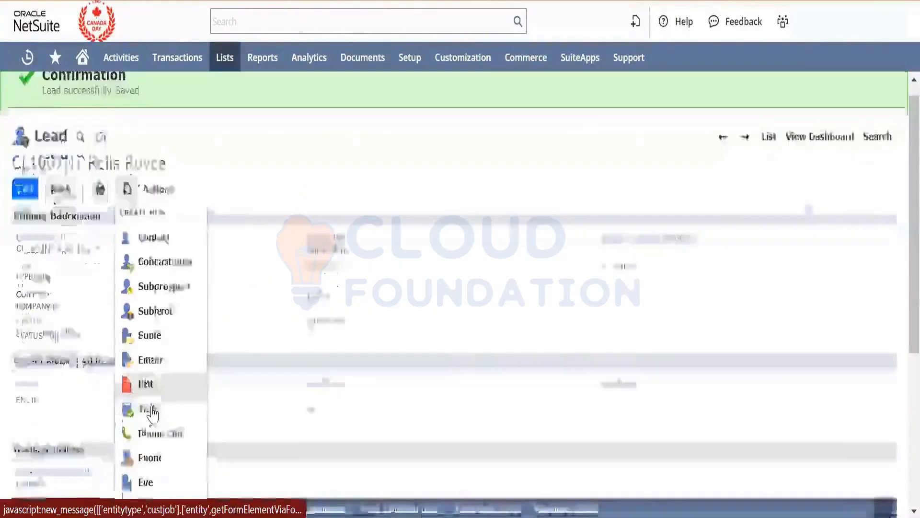
pyautogui.scroll(2, 352, 237)
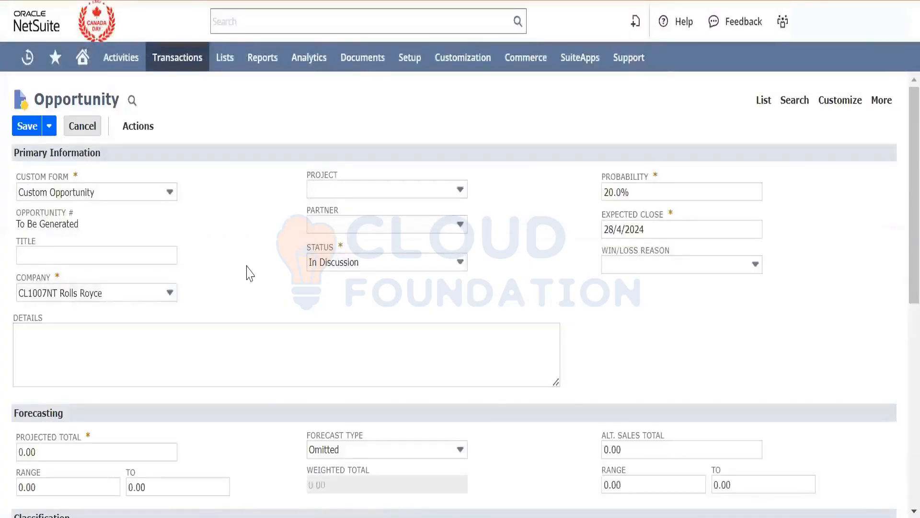
# - Enter an APPLE WATCH item line with quantity 10 on the opportunity and try to add it without an amount
pyautogui.scroll(-8, 250, 270)
pyautogui.click(67, 403)
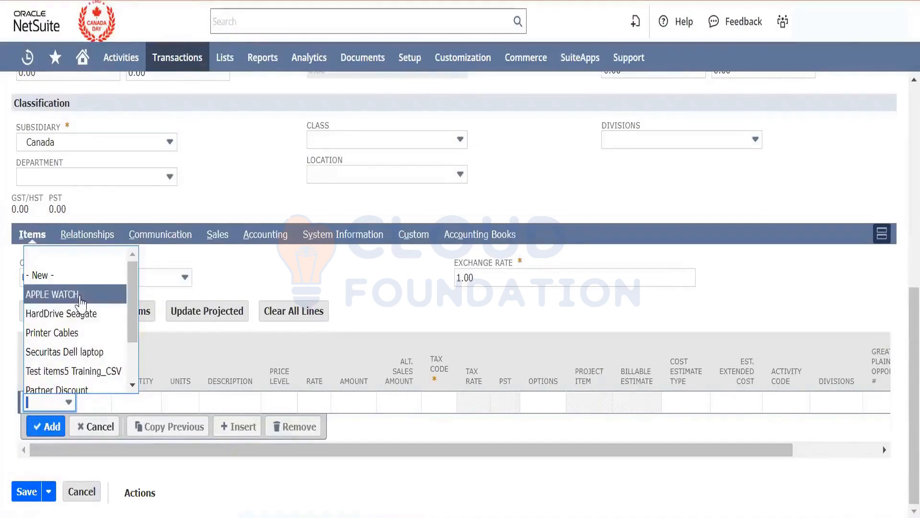
pyautogui.click(80, 296)
pyautogui.press('Tab')
pyautogui.write('10')
pyautogui.press('Tab')
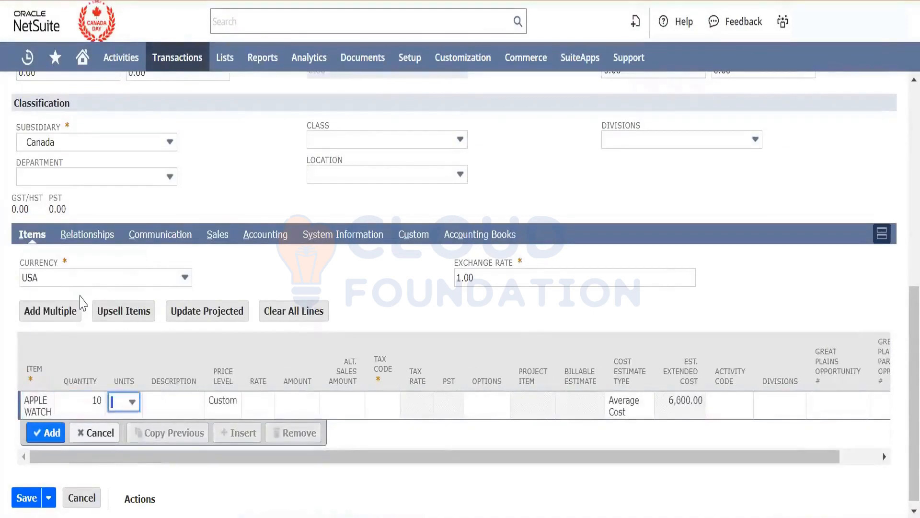
pyautogui.click(45, 433)
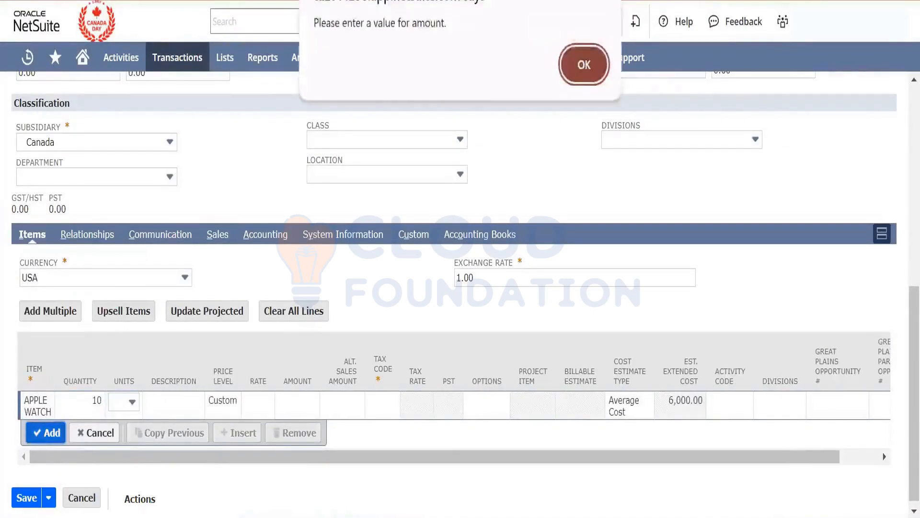
pyautogui.click(578, 64)
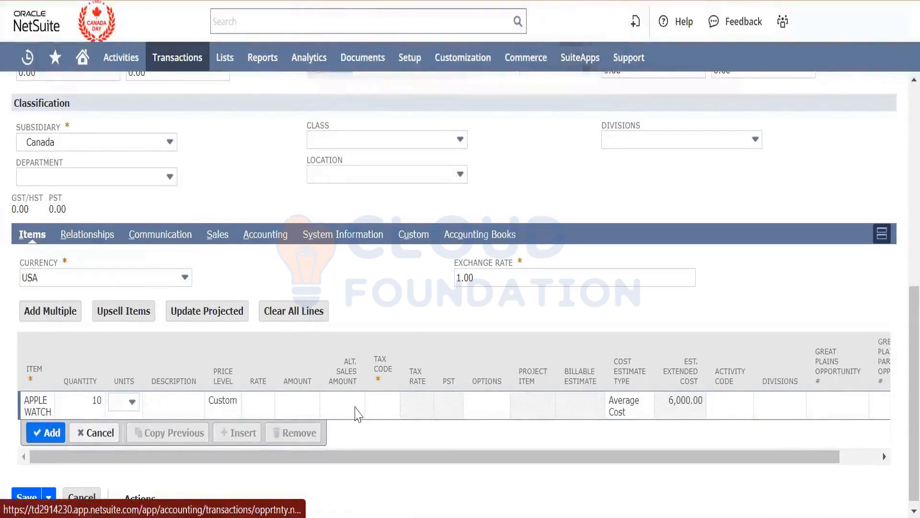
# - Set the APPLE WATCH line's rate to 500 and tax code to CA-PST-ON, and add the line
pyautogui.click(254, 407)
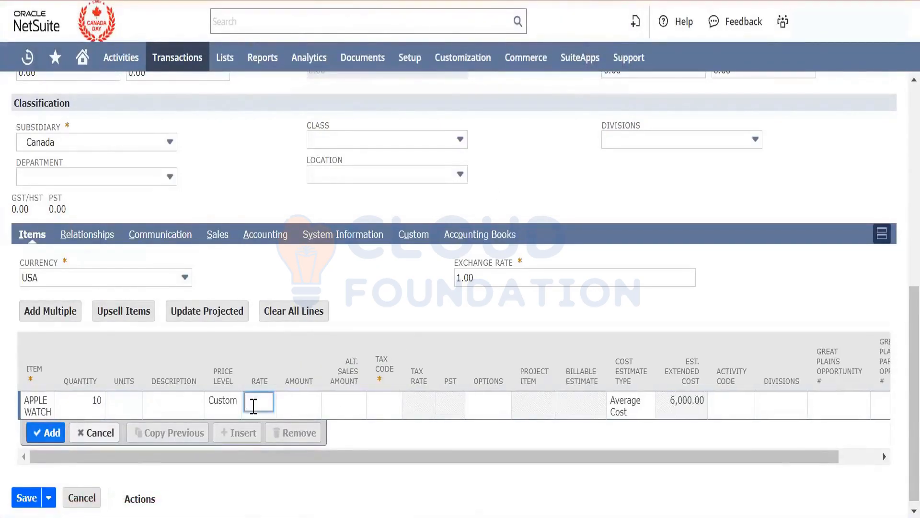
pyautogui.write('500')
pyautogui.press('Tab')
pyautogui.press('Tab')
pyautogui.press('Tab')
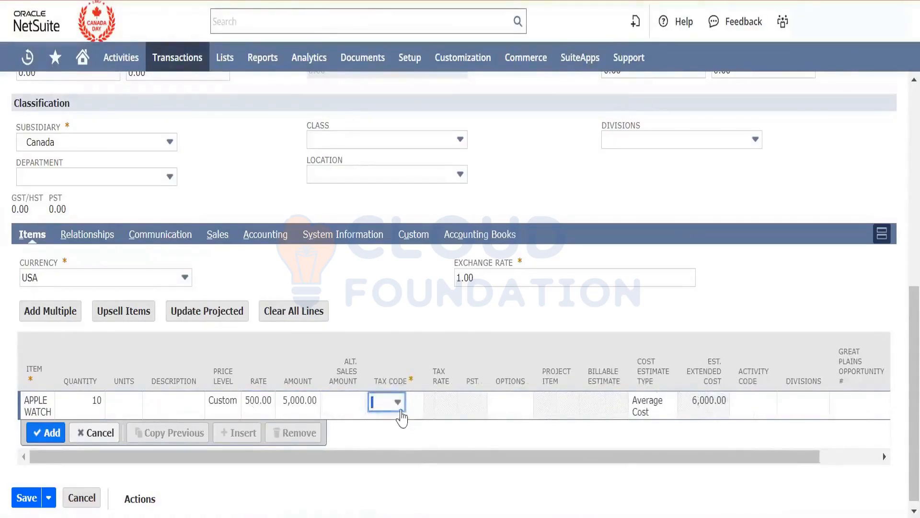
pyautogui.click(386, 405)
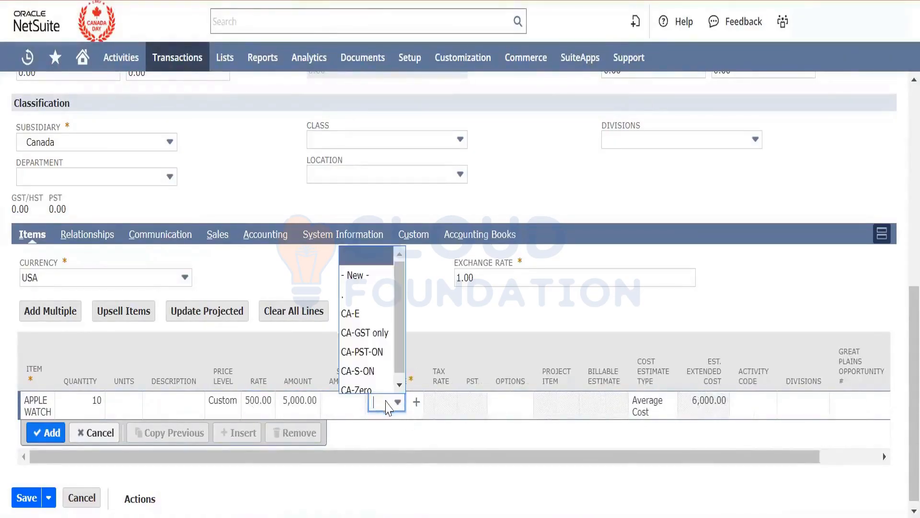
pyautogui.click(367, 354)
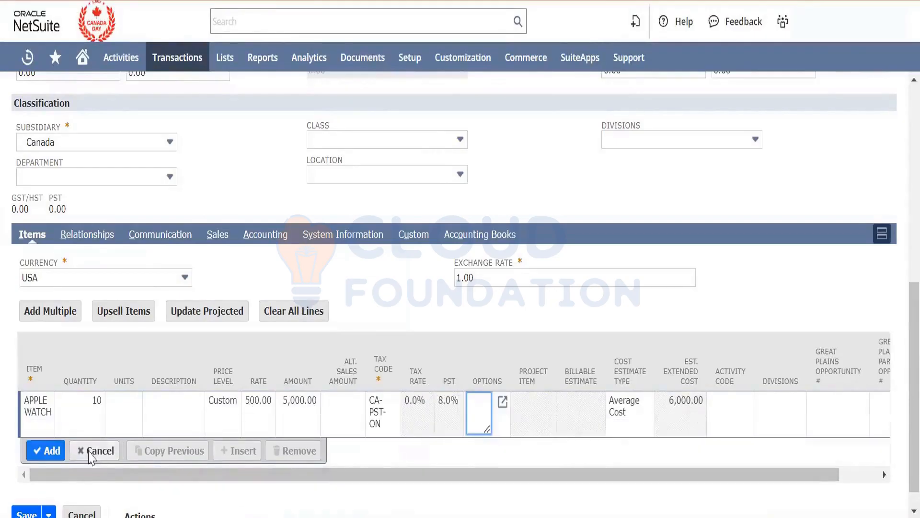
pyautogui.click(47, 453)
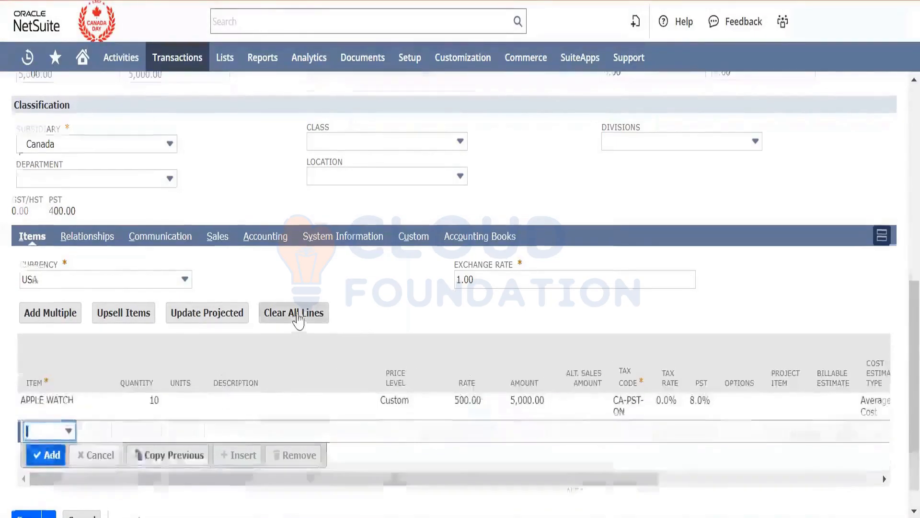
# - Set the opportunity's location to Cloud Location
pyautogui.scroll(8, 299, 316)
pyautogui.scroll(-8, 299, 319)
pyautogui.click(358, 210)
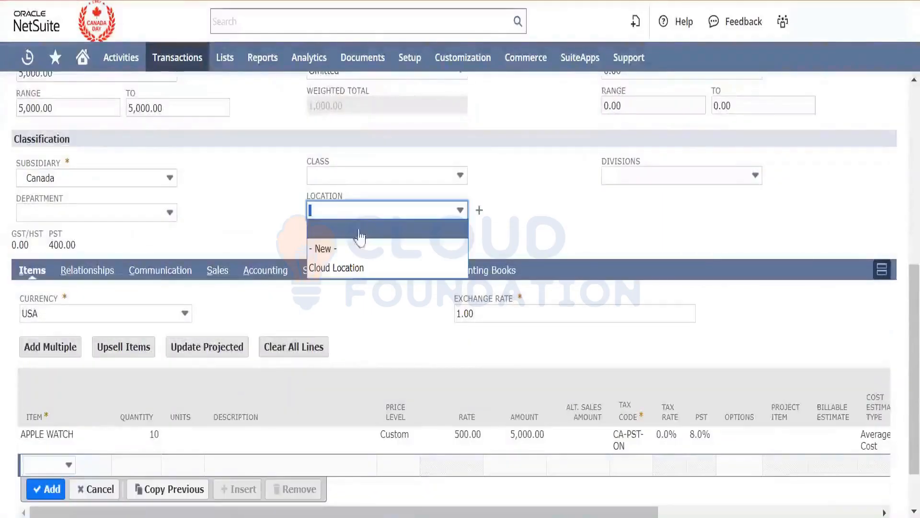
pyautogui.click(358, 270)
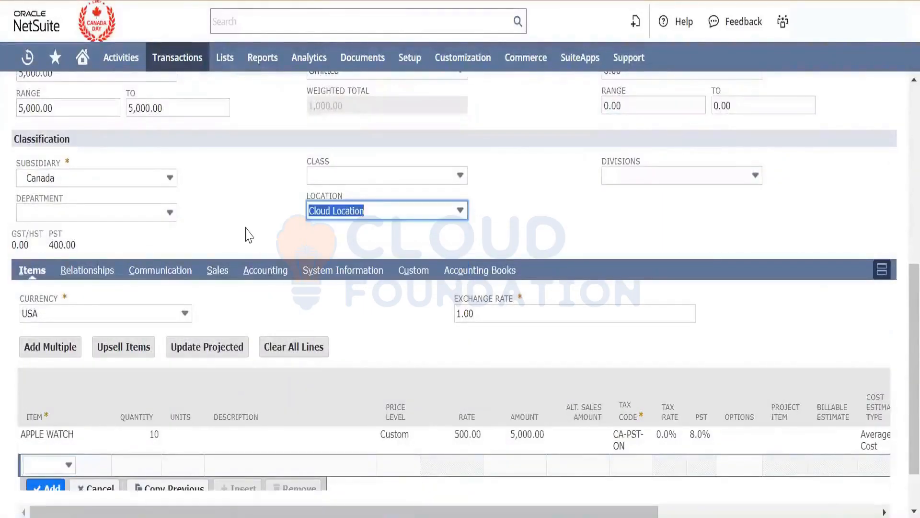
# - Enter Lead Conversion Test as the opportunity's details and save the opportunity
pyautogui.scroll(8, 248, 235)
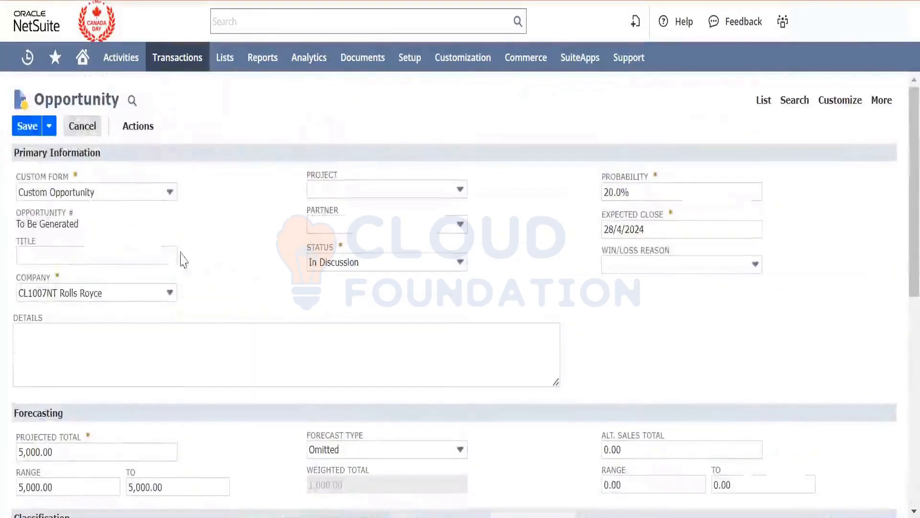
pyautogui.click(151, 258)
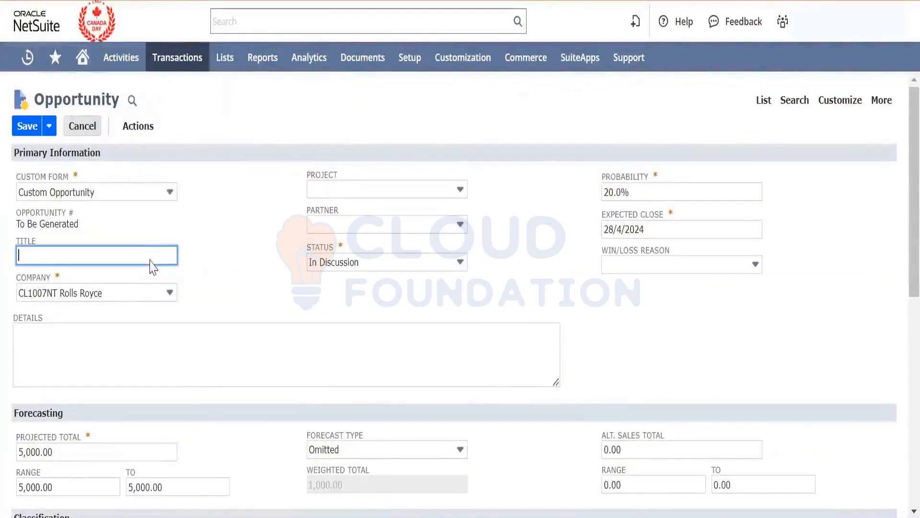
pyautogui.click(127, 348)
pyautogui.write('Lead Conev')
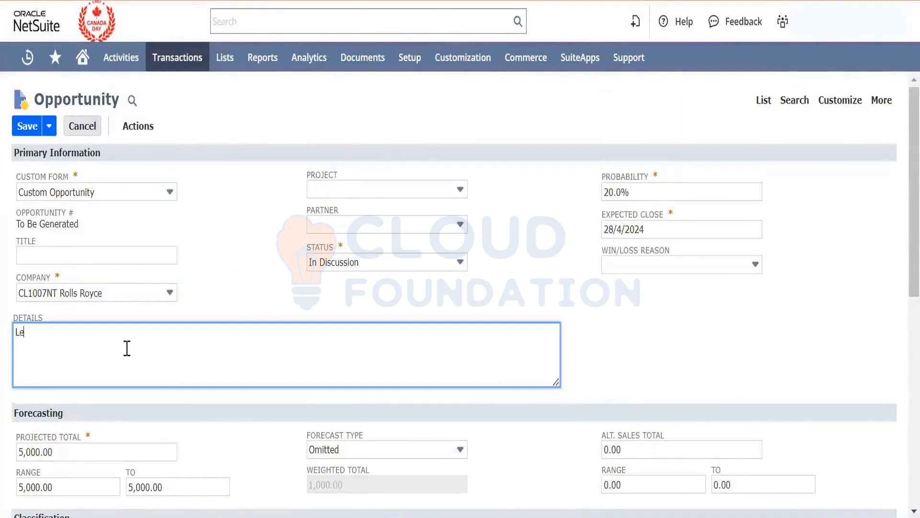
pyautogui.press('BackSpace')
pyautogui.press('BackSpace')
pyautogui.write('version Tet')
pyautogui.press('BackSpace')
pyautogui.write('st')
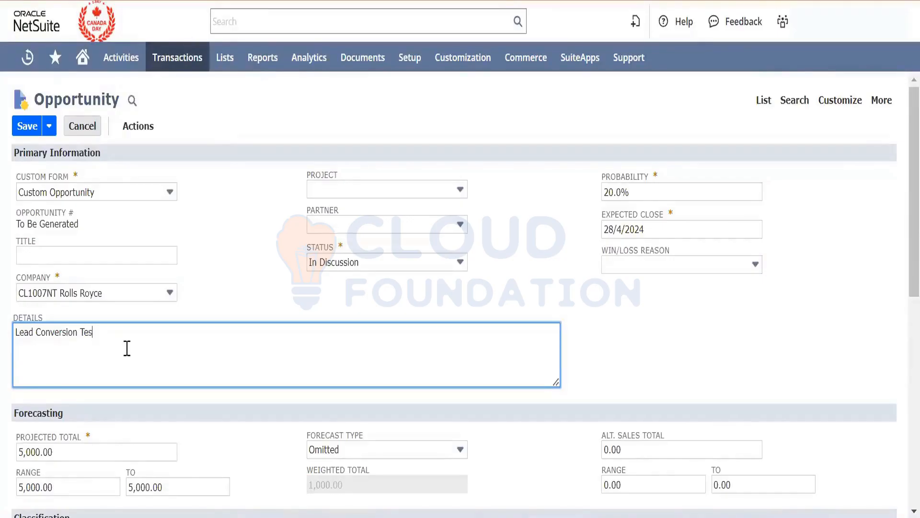
pyautogui.click(27, 133)
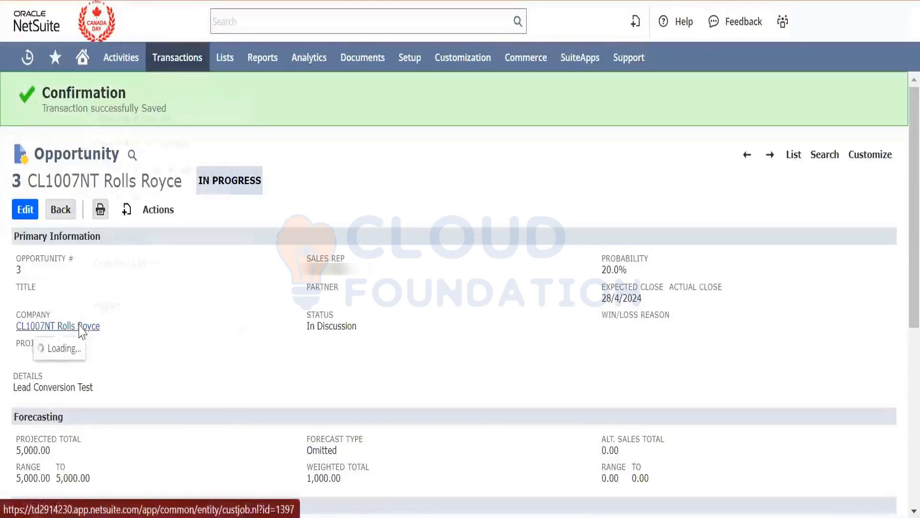
# - Open the opportunity's company record in a separate browser tab and check its record type against the opportunity
pyautogui.rightClick(80, 325)
pyautogui.click(156, 117)
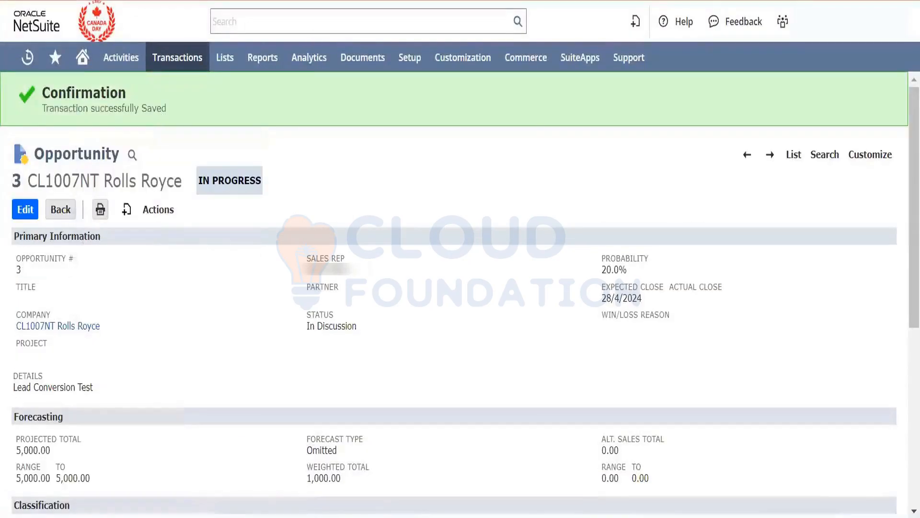
pyautogui.hotkey('ctrl', 'Tab')
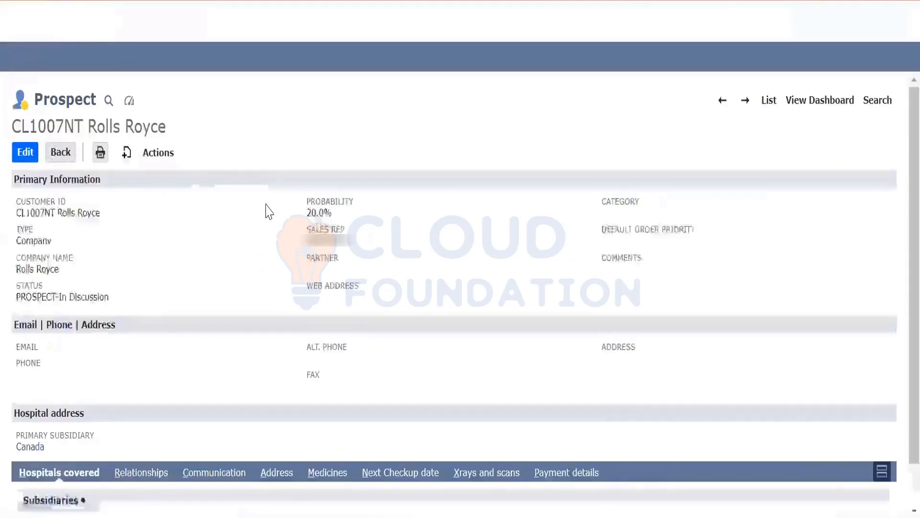
pyautogui.doubleClick(77, 100)
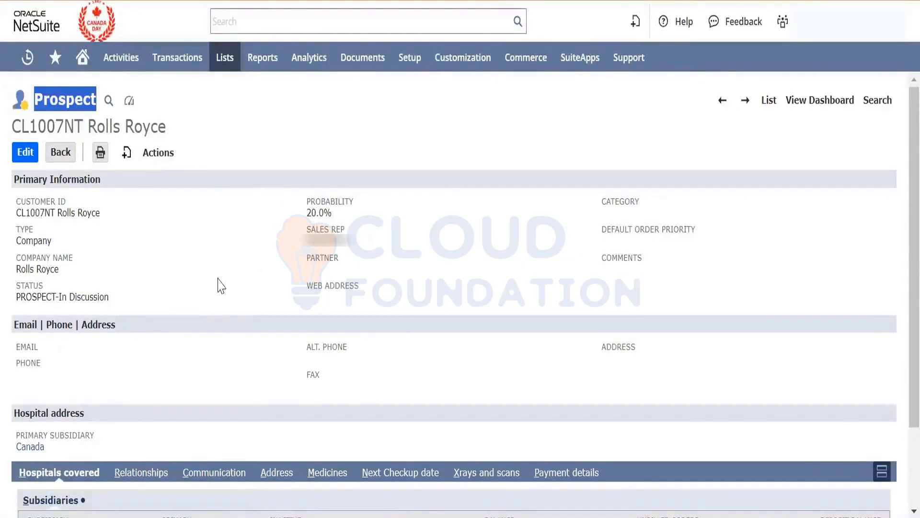
pyautogui.hotkey('ctrl', 'shift', 'Tab')
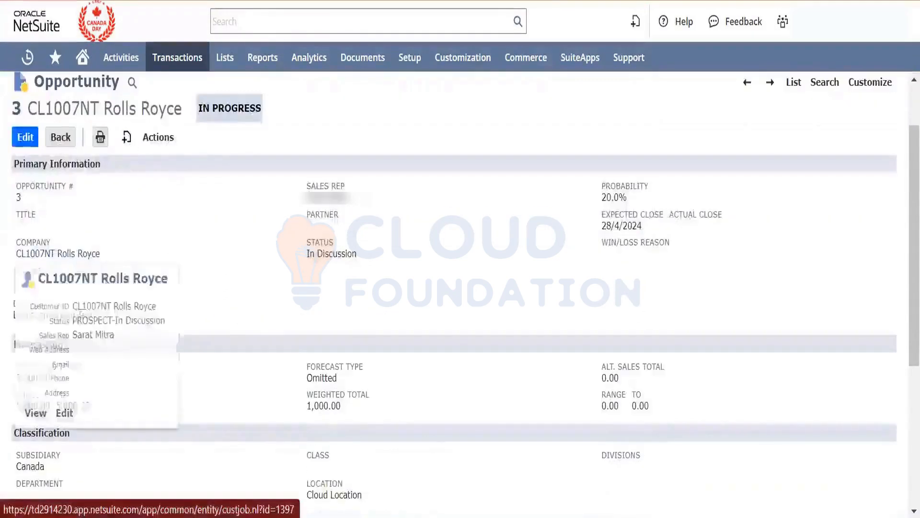
pyautogui.hotkey('ctrl', 'Tab')
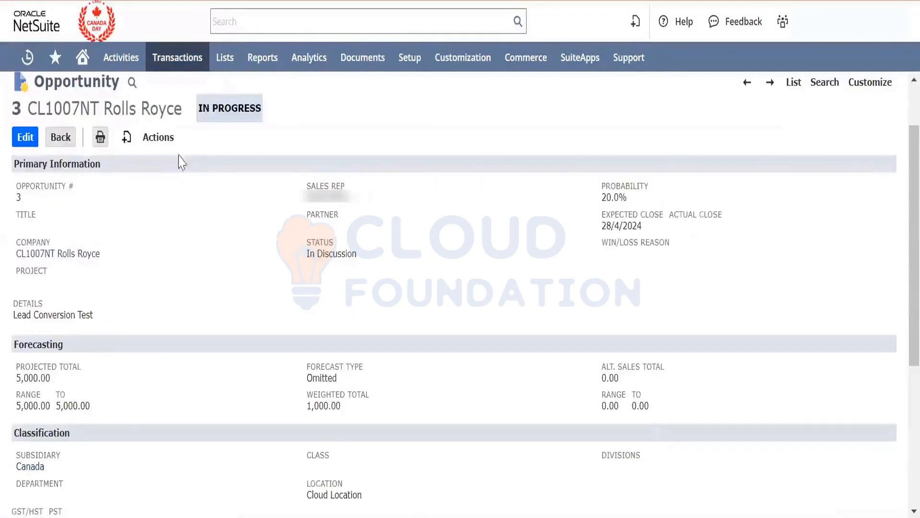
# - Create a sales order from the Rolls Royce opportunity and dismiss the client script message
pyautogui.click(126, 139)
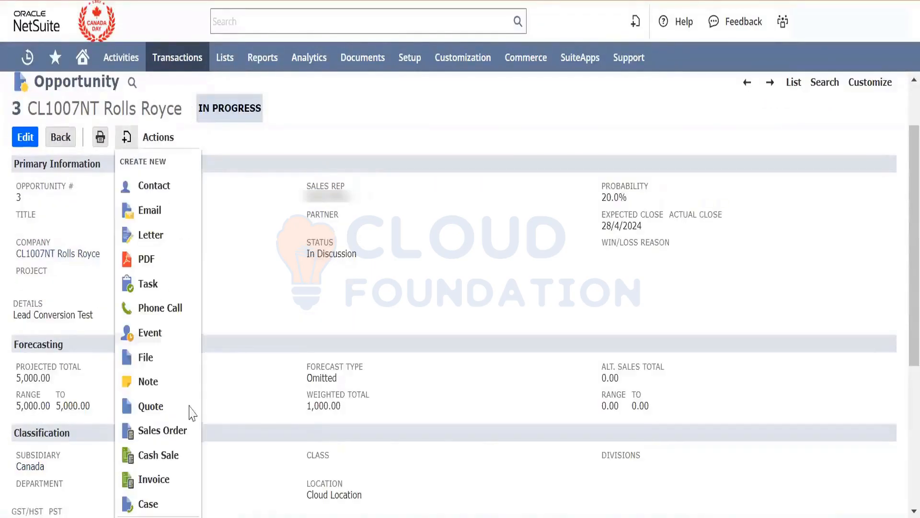
pyautogui.click(188, 421)
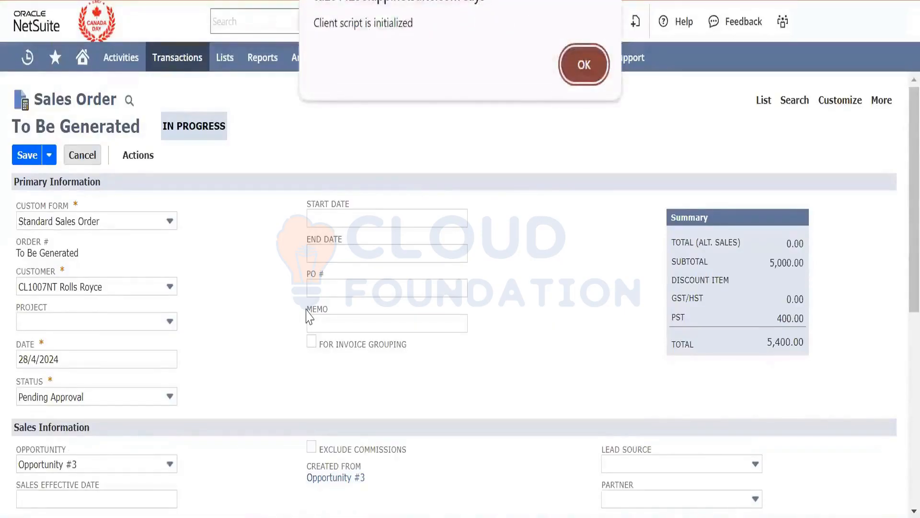
pyautogui.click(584, 72)
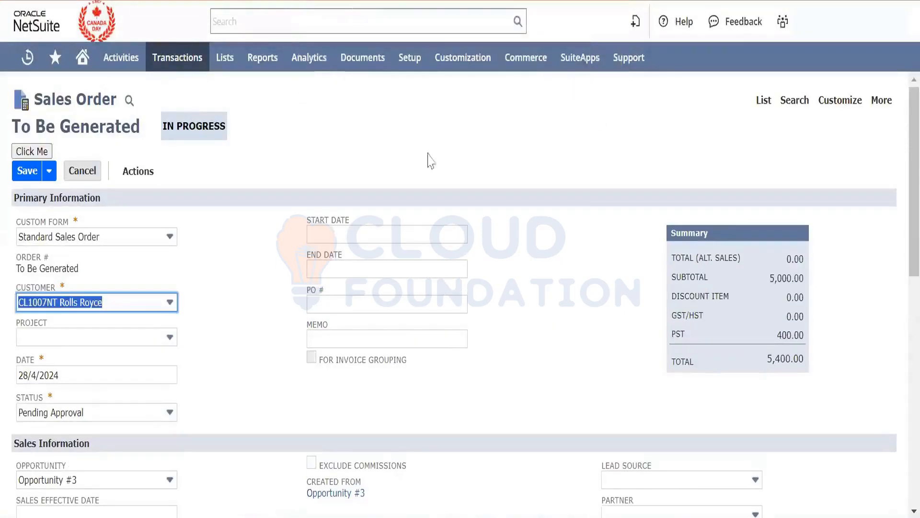
# - Try to save the sales order and dismiss the message about the required field
pyautogui.click(229, 314)
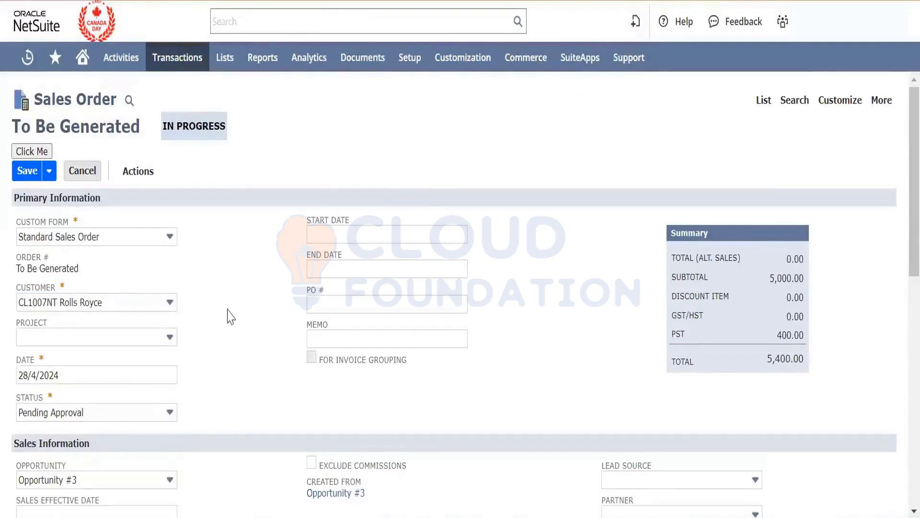
pyautogui.click(29, 173)
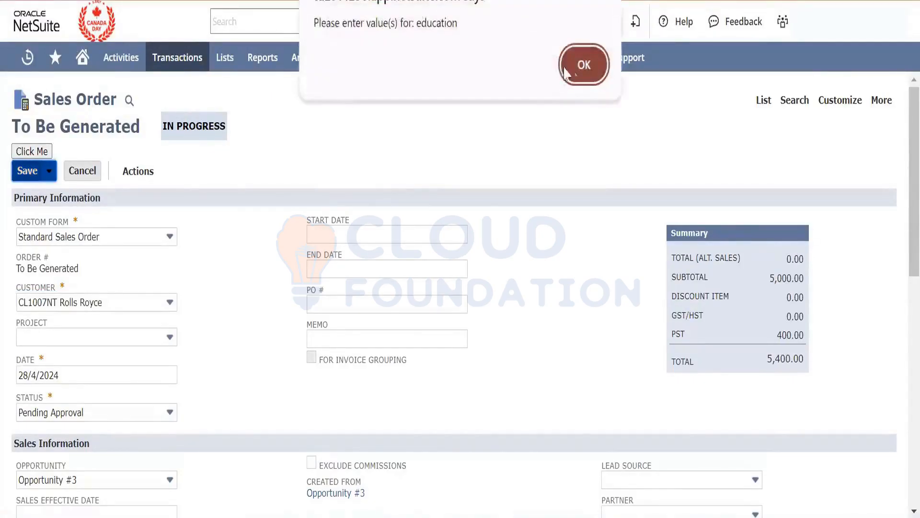
pyautogui.click(584, 64)
# - Set the sales order's custom Education field to 10th and save the order
pyautogui.scroll(-4, 555, 265)
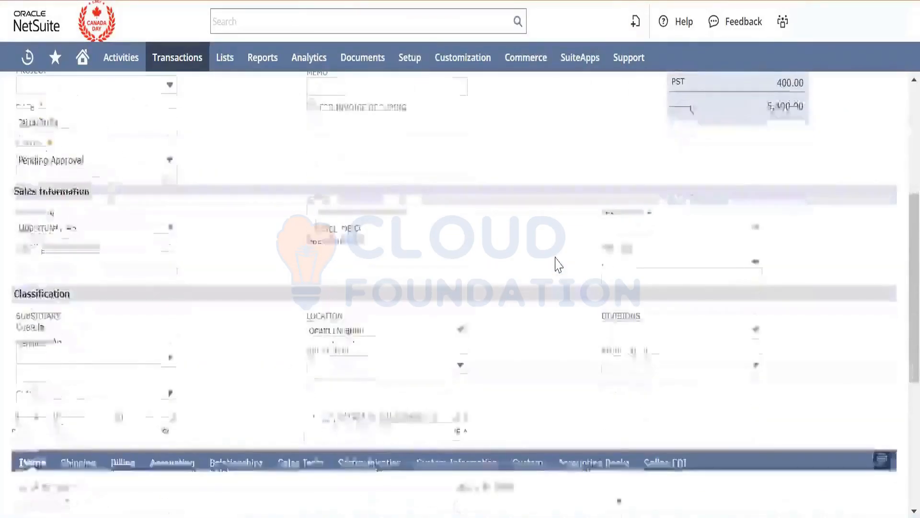
pyautogui.scroll(4, 555, 265)
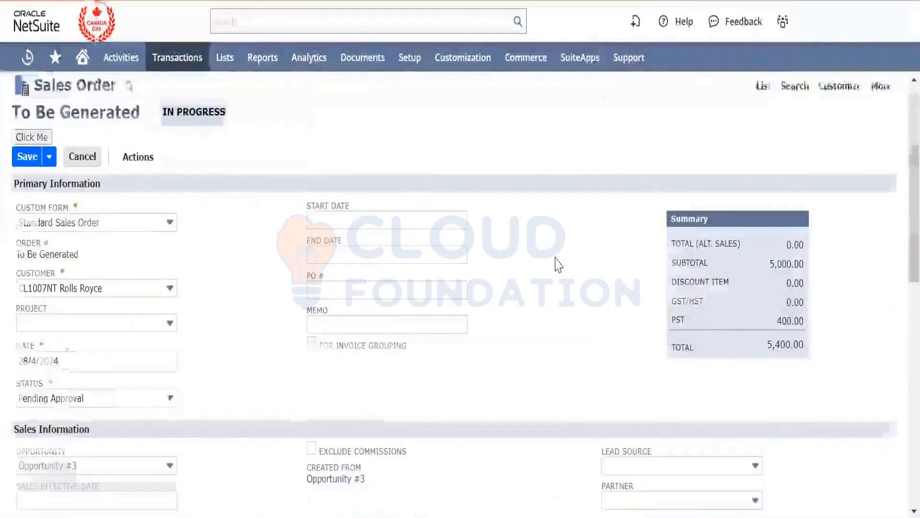
pyautogui.scroll(-5, 556, 264)
pyautogui.click(536, 177)
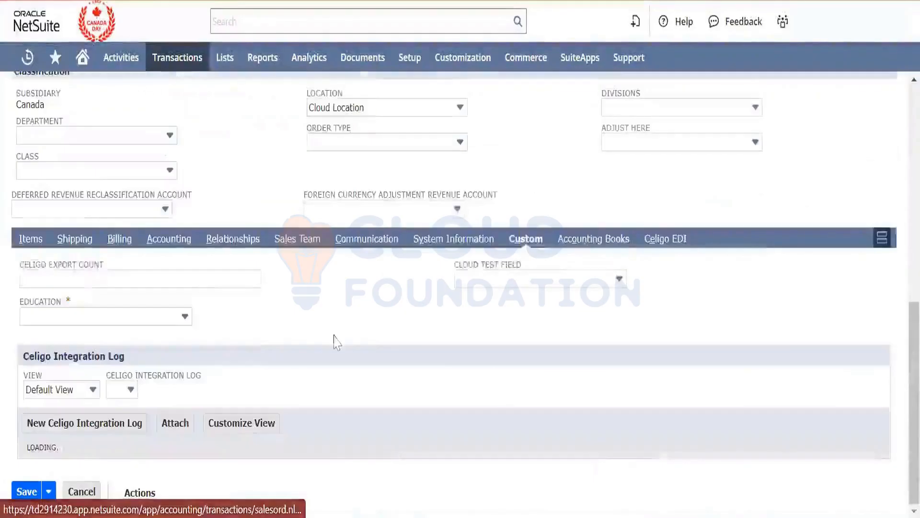
pyautogui.click(140, 294)
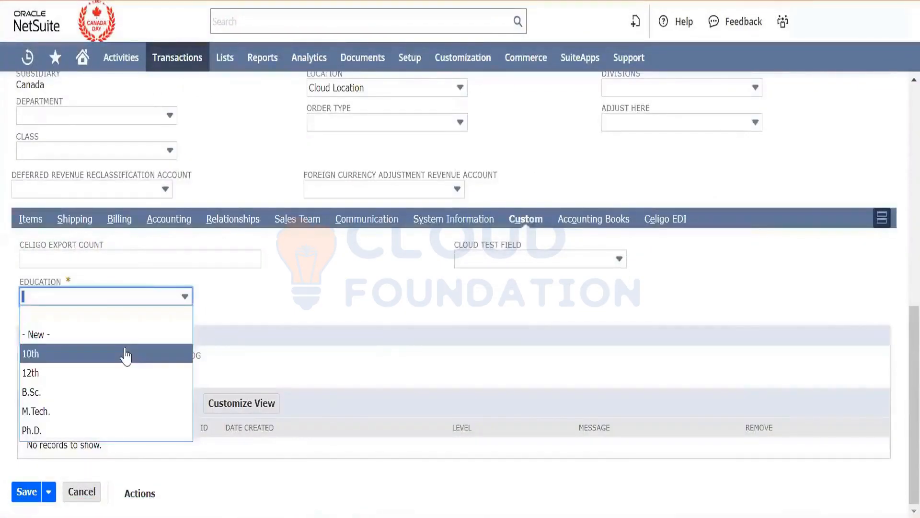
pyautogui.click(123, 355)
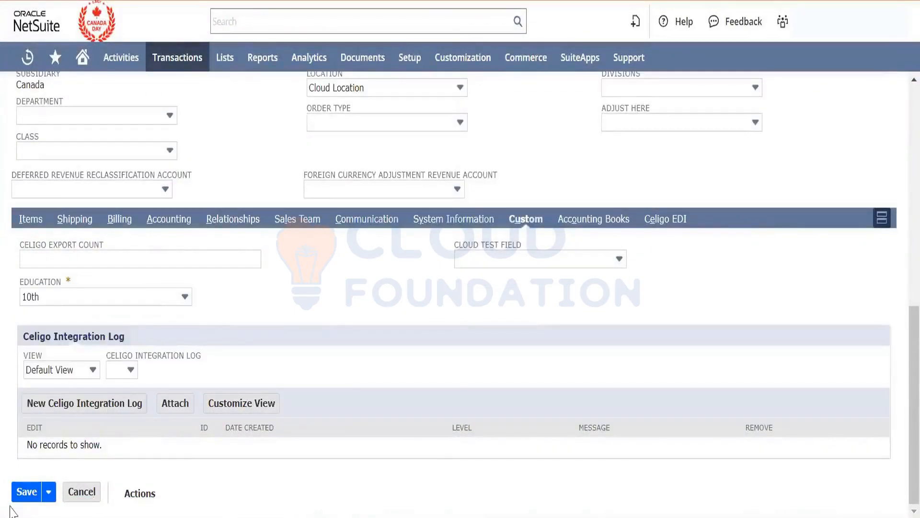
pyautogui.click(18, 494)
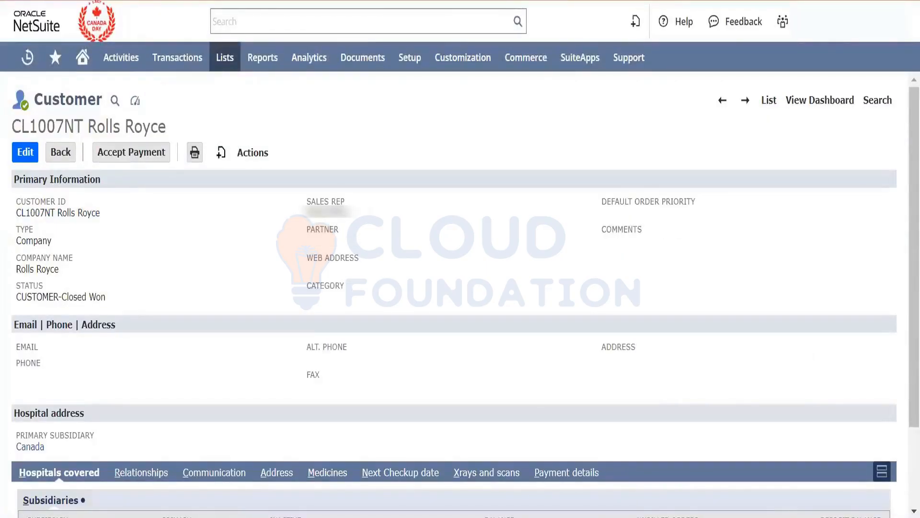
# - Check the record type shown on the Rolls Royce company record
pyautogui.doubleClick(66, 97)
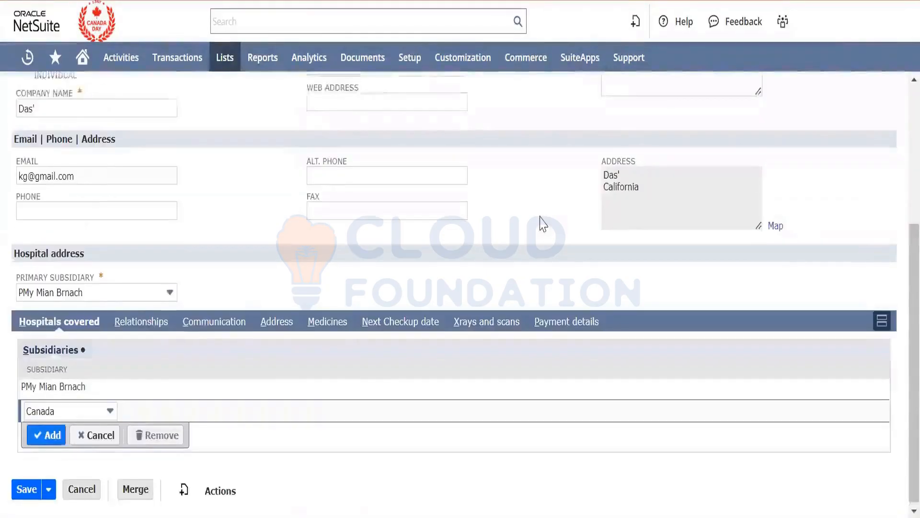
pyautogui.scroll(4, 542, 223)
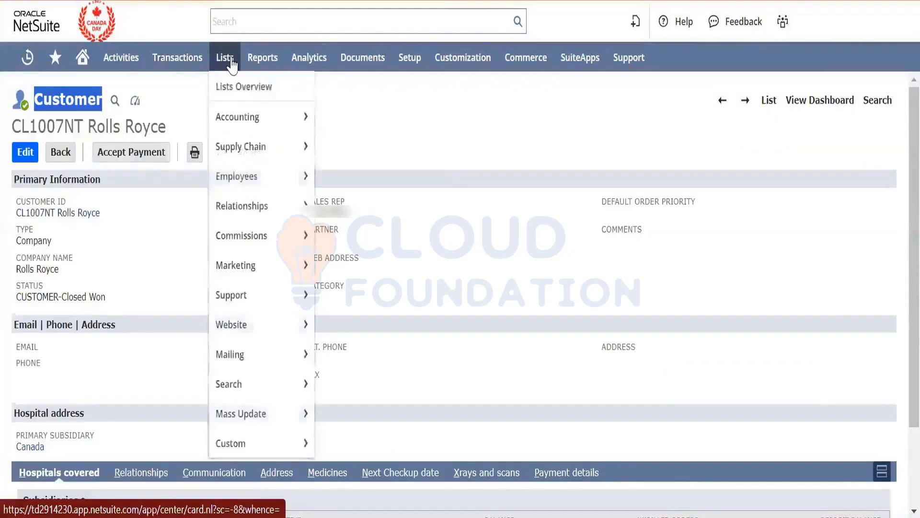
# - Open a blank opportunity form from the opportunities list, look it over, and return to the saved sales order
pyautogui.moveTo(195, 65)
pyautogui.moveTo(220, 173)
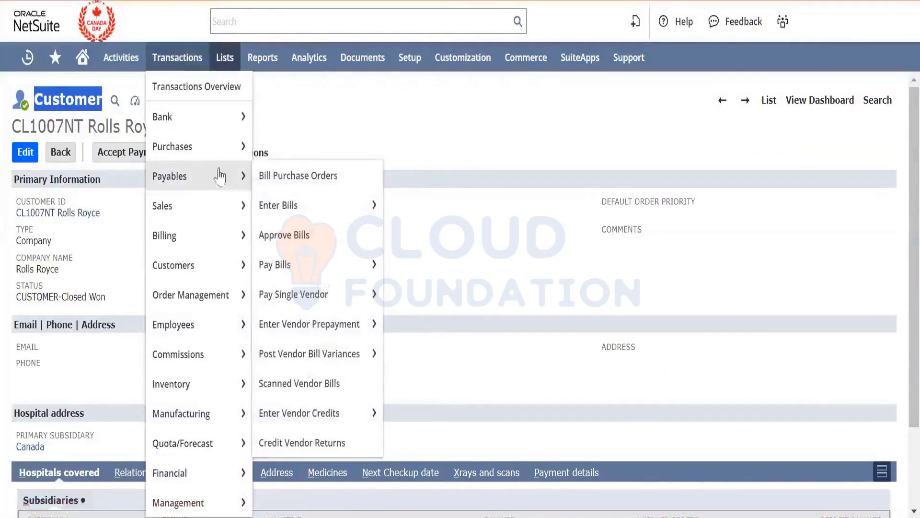
pyautogui.moveTo(189, 203)
pyautogui.moveTo(360, 209)
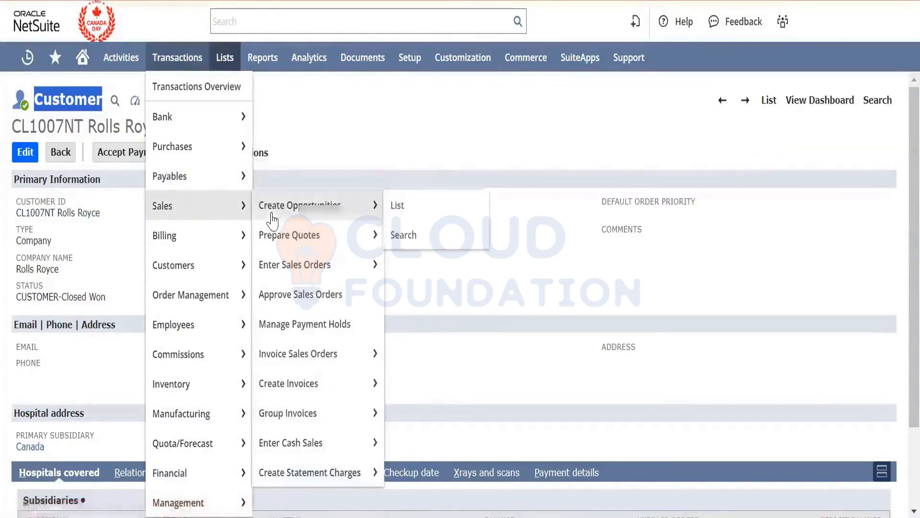
pyautogui.click(418, 207)
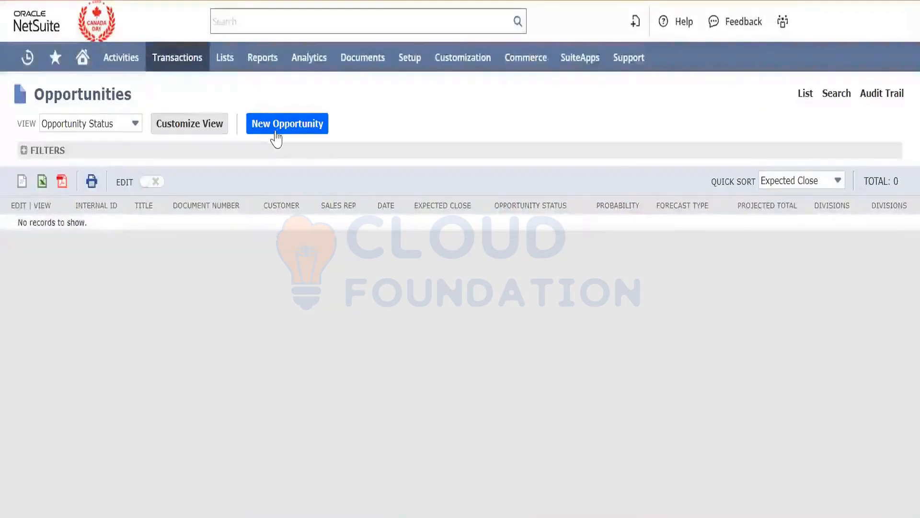
pyautogui.click(276, 133)
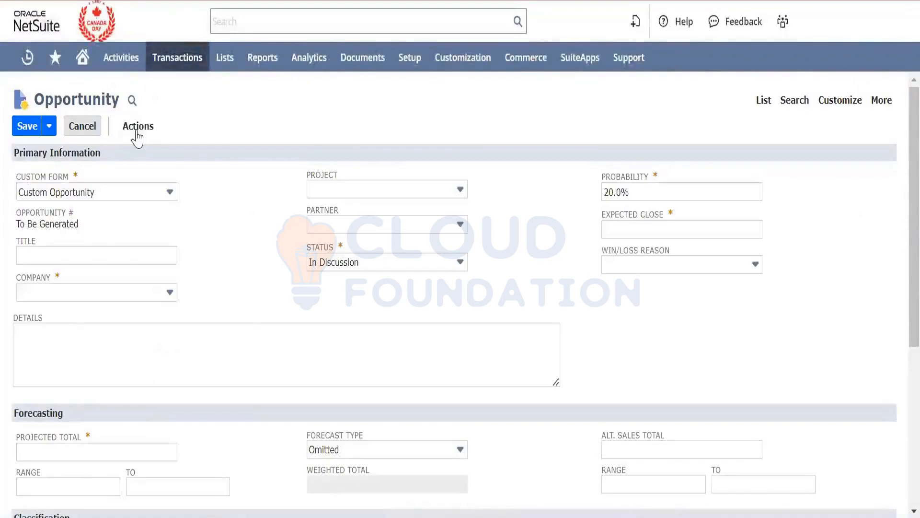
pyautogui.click(135, 134)
pyautogui.click(223, 274)
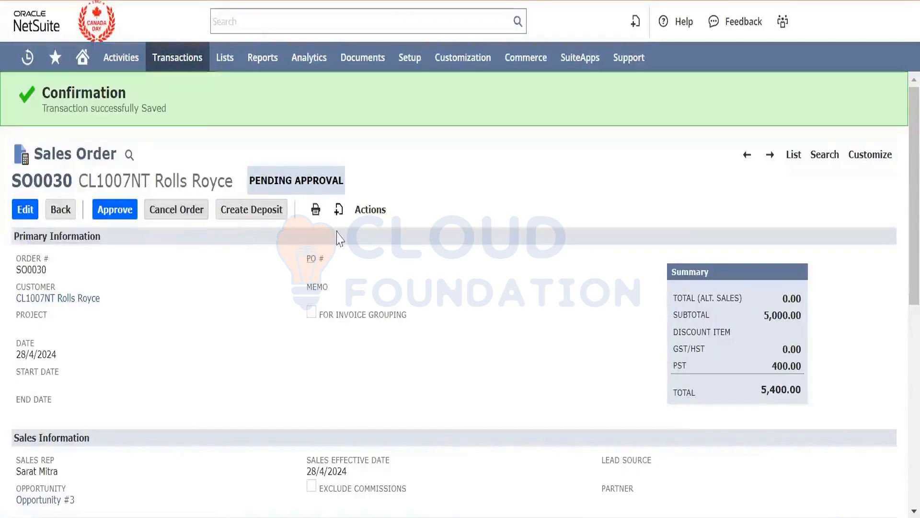
# - Look over the saved sales order and open its GL Impact in a separate browser tab
pyautogui.moveTo(337, 211)
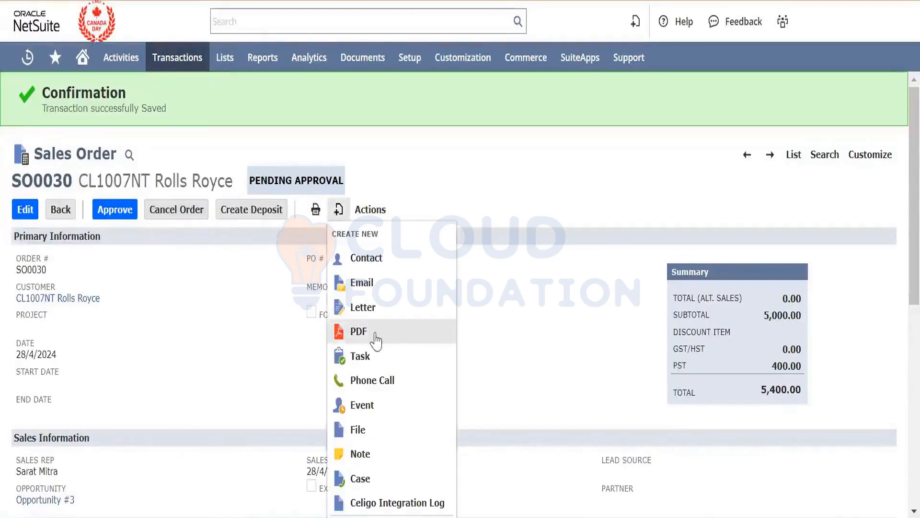
pyautogui.scroll(-1, 376, 334)
pyautogui.scroll(-8, 376, 334)
pyautogui.scroll(3, 375, 334)
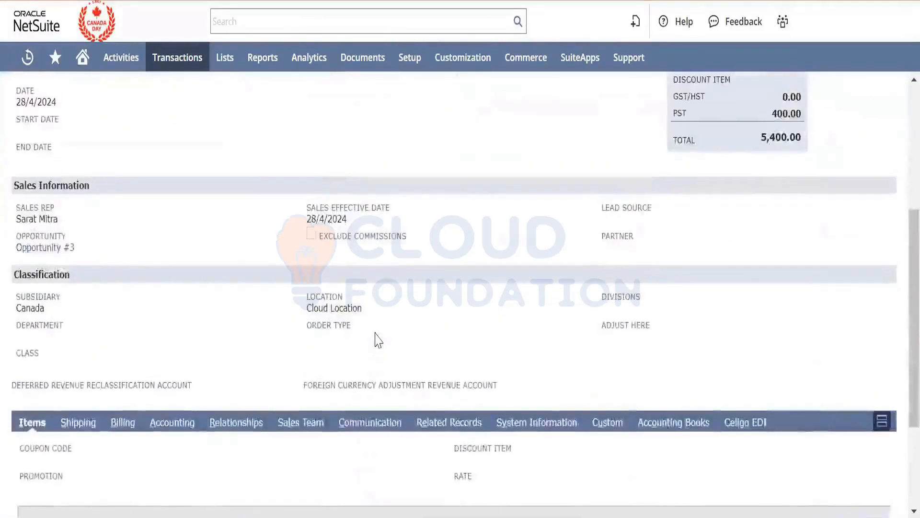
pyautogui.scroll(5, 379, 340)
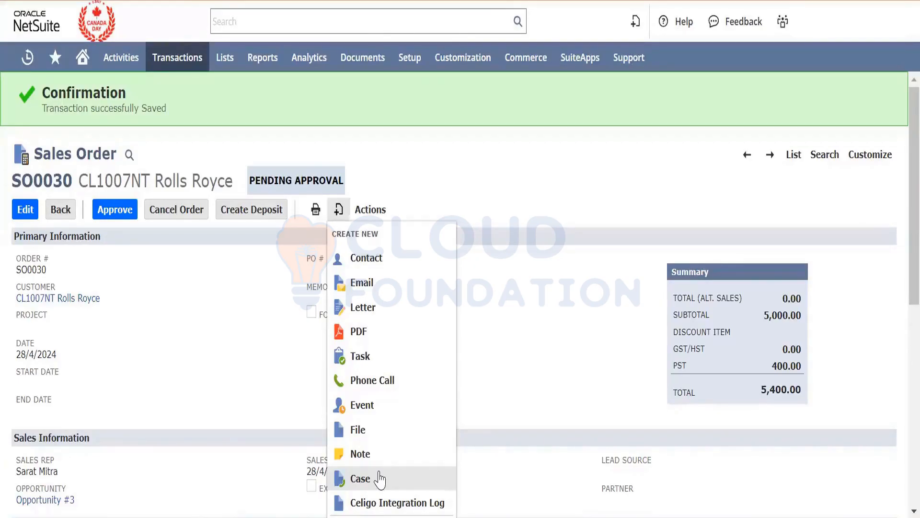
pyautogui.moveTo(380, 220)
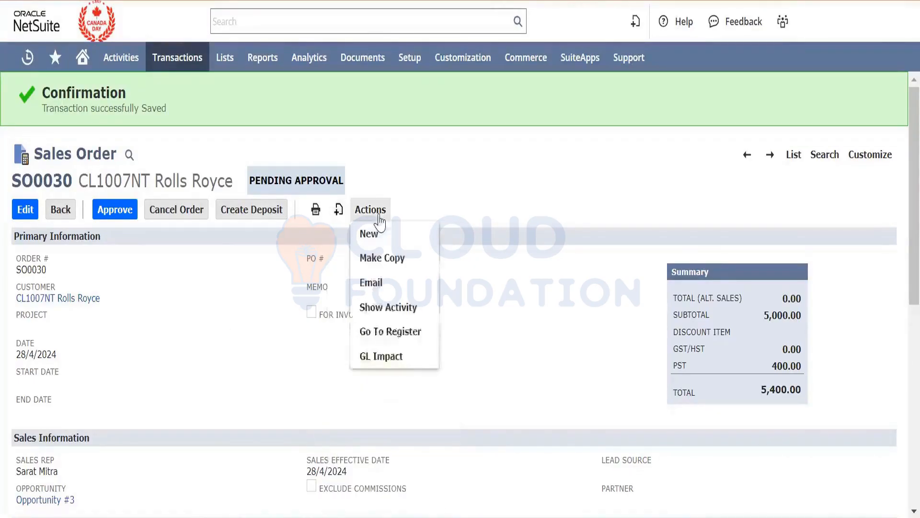
pyautogui.rightClick(401, 362)
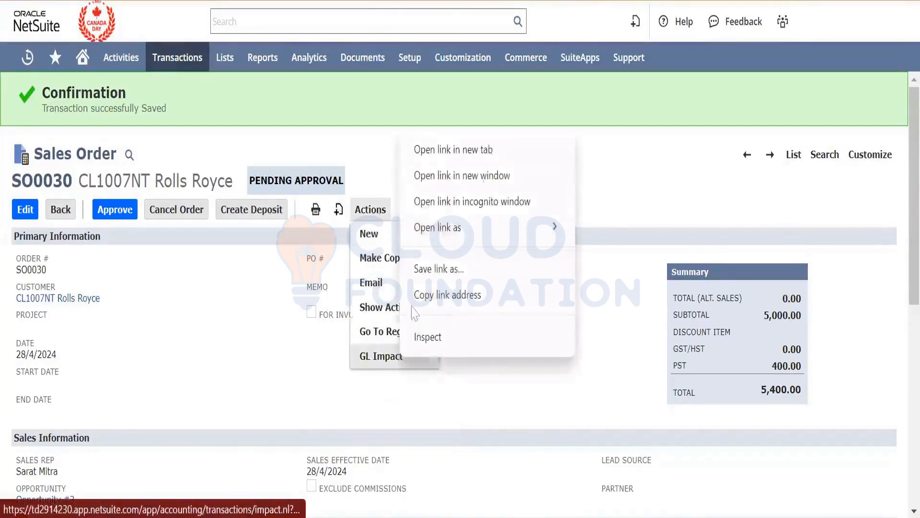
pyautogui.click(484, 149)
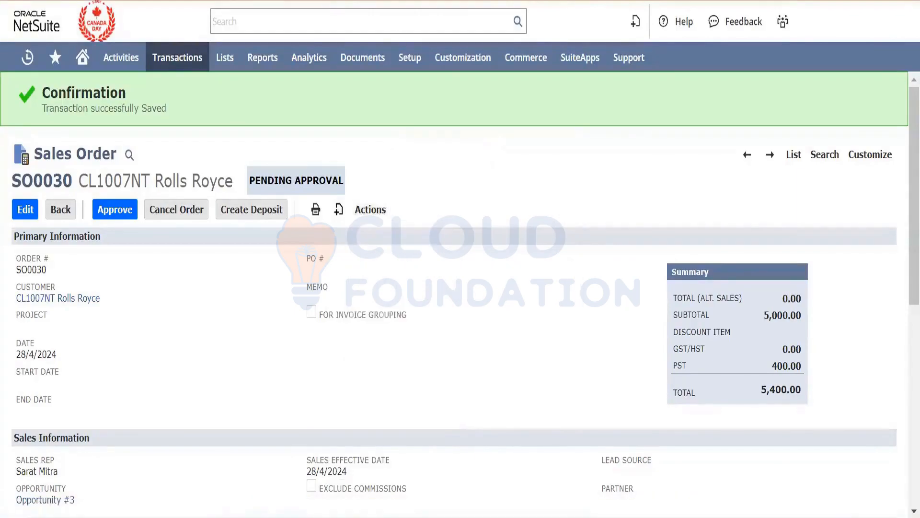
pyautogui.click(508, 1)
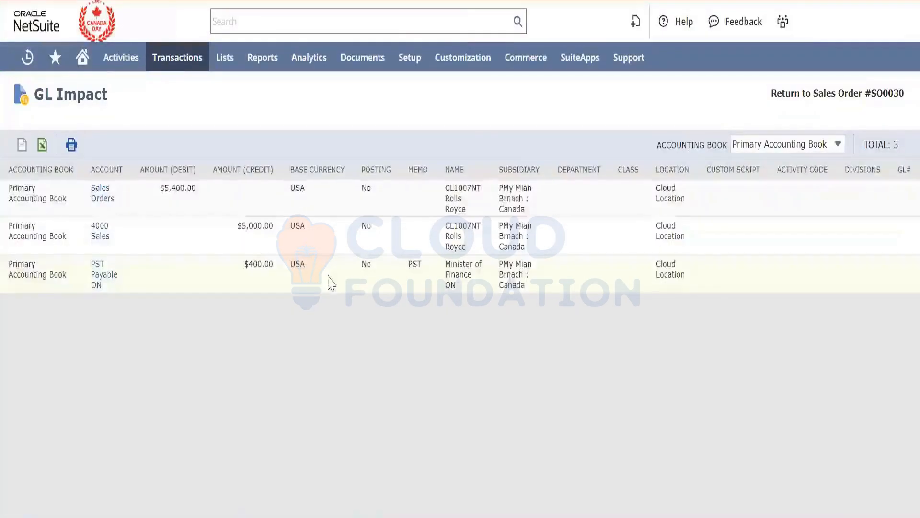
# - Examine the posting status and the debit and credit amounts in the sales order's GL Impact
pyautogui.doubleClick(365, 187)
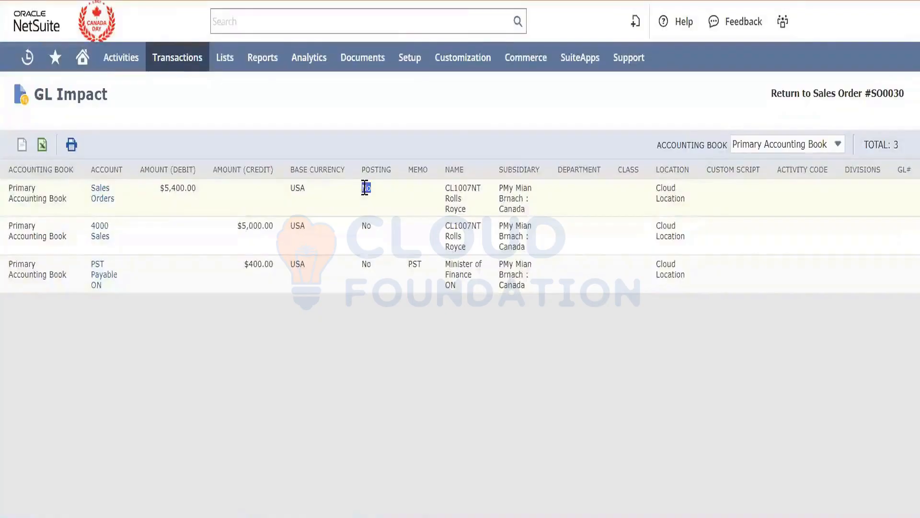
pyautogui.doubleClick(174, 188)
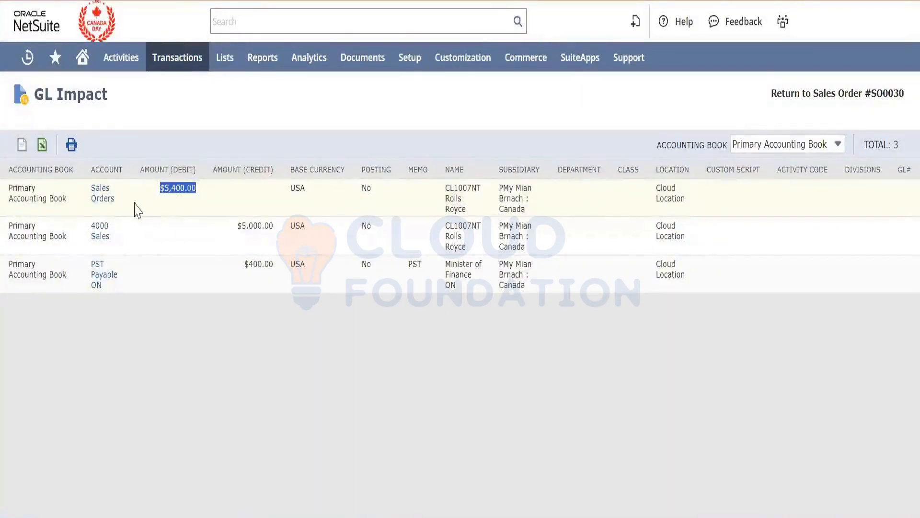
pyautogui.doubleClick(248, 268)
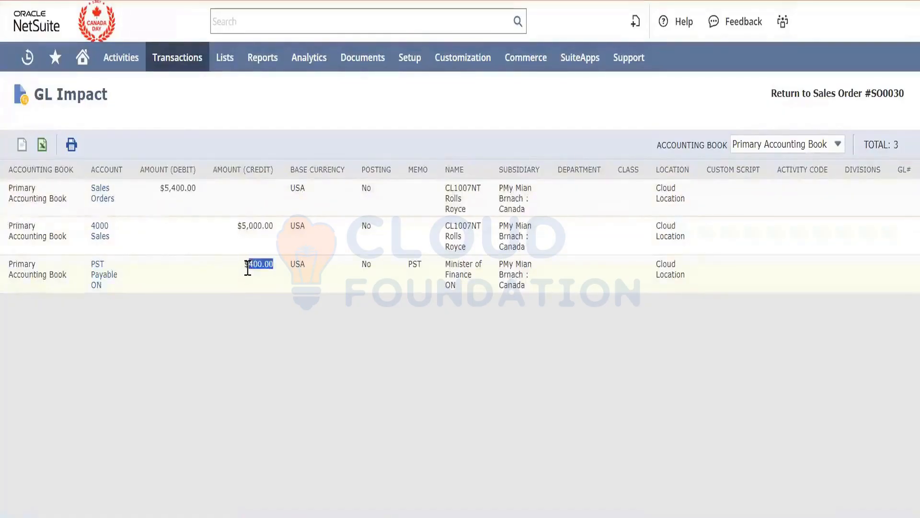
pyautogui.tripleClick(258, 233)
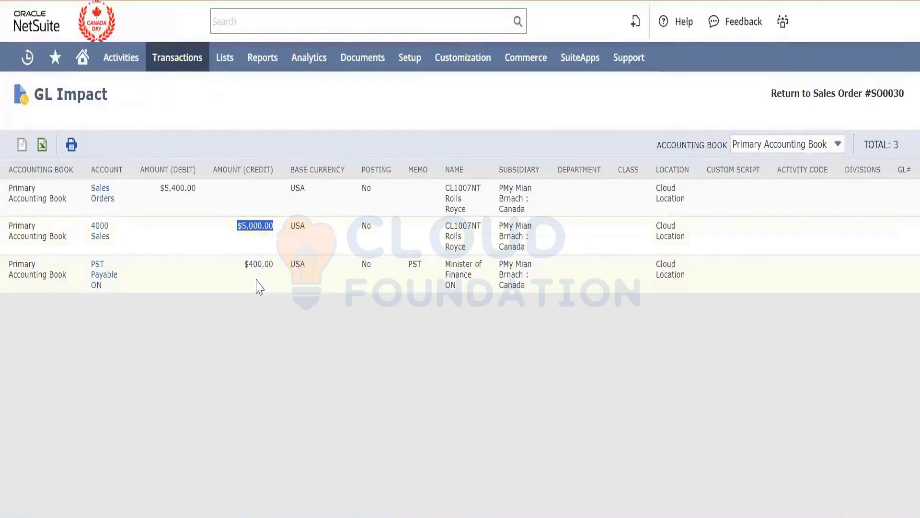
pyautogui.doubleClick(261, 265)
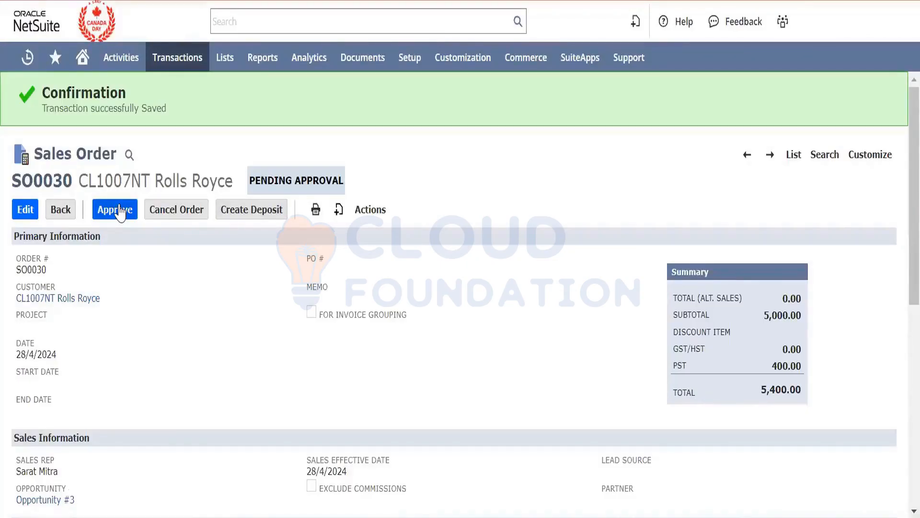
# - Approve the Rolls Royce sales order and review the quantities on its item line
pyautogui.click(120, 210)
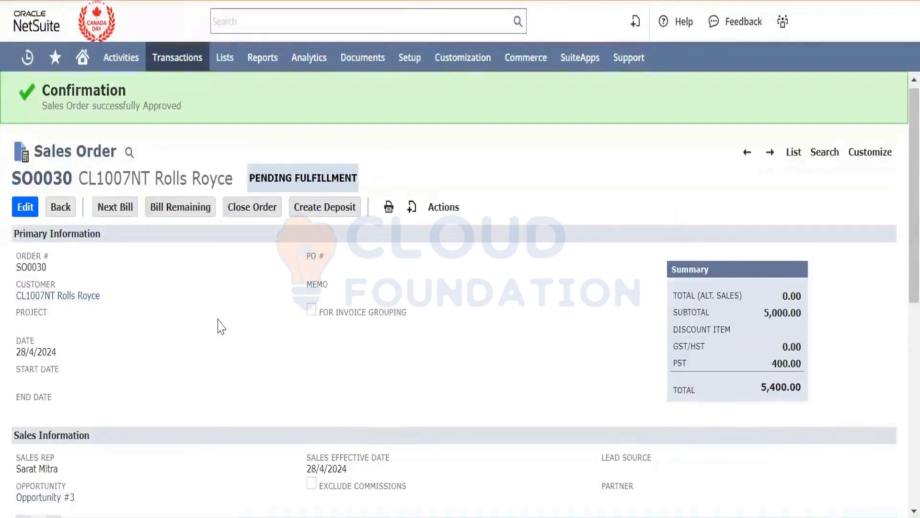
pyautogui.scroll(-1, 220, 326)
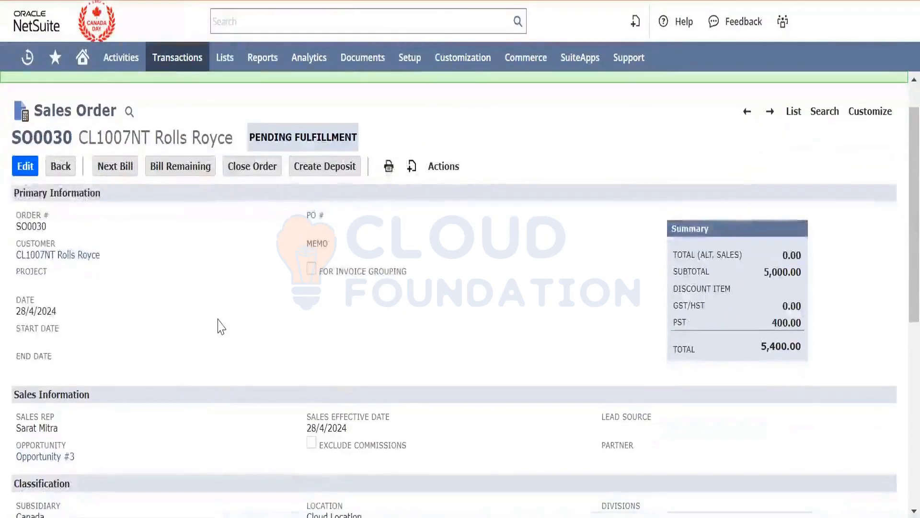
pyautogui.scroll(-8, 220, 326)
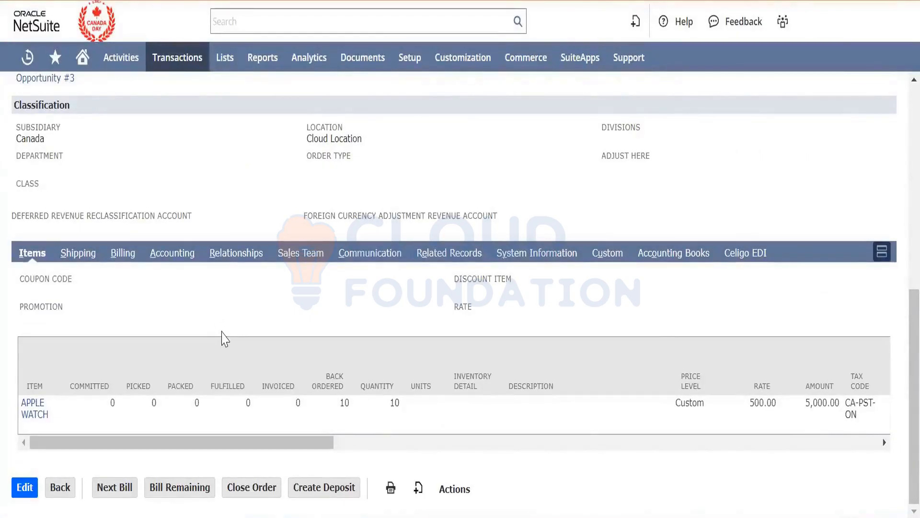
pyautogui.scroll(2, 223, 339)
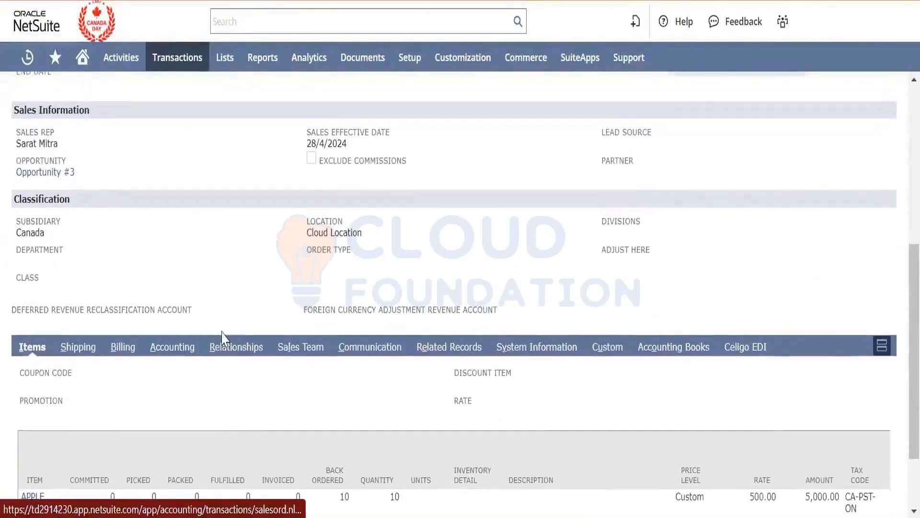
# - Open the APPLE WATCH item record from the sales order in a separate browser tab
pyautogui.scroll(-2, 223, 338)
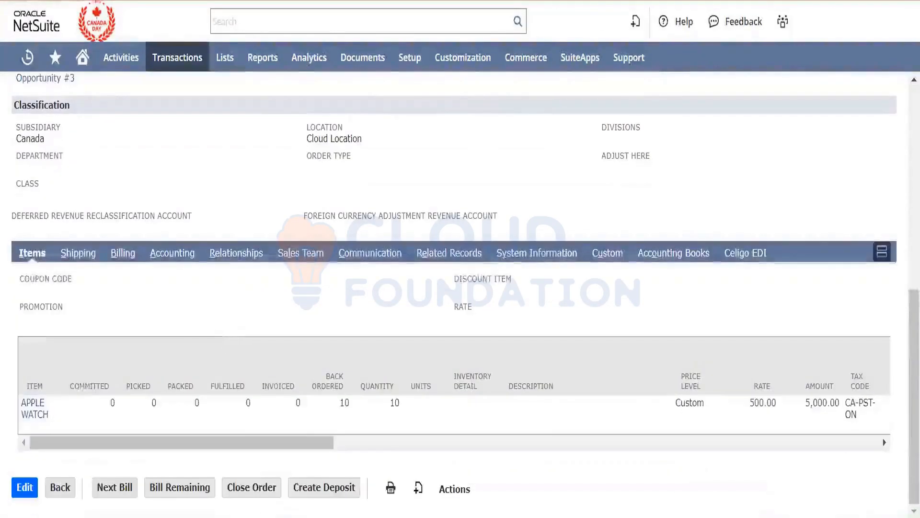
pyautogui.rightClick(34, 408)
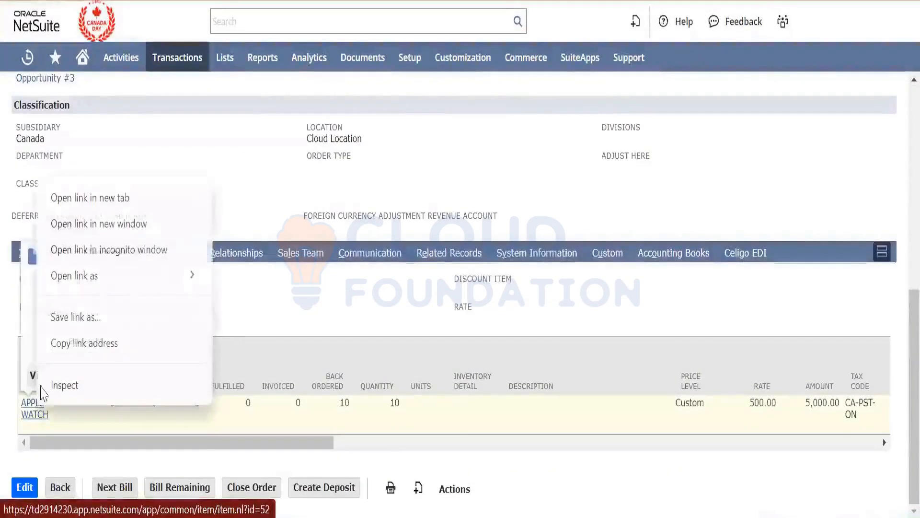
pyautogui.click(109, 208)
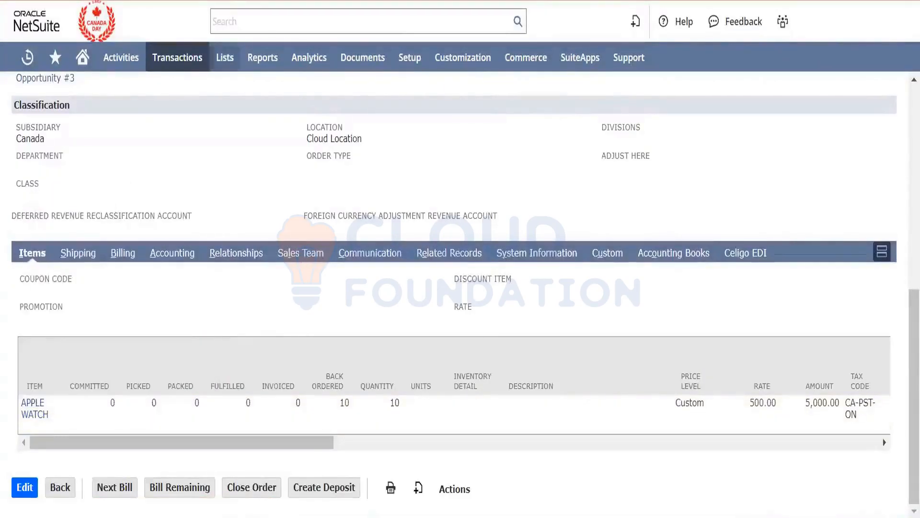
pyautogui.hotkey('ctrl', 'Tab')
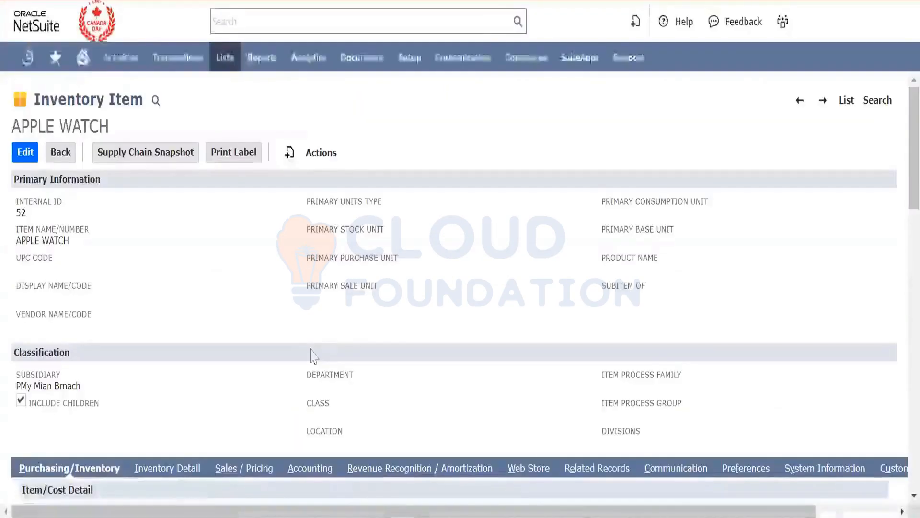
# - Examine the APPLE WATCH item's on-hand, committed and available quantities by location, focusing on Cloud Location
pyautogui.scroll(-1, 204, 393)
pyautogui.scroll(-10, 204, 401)
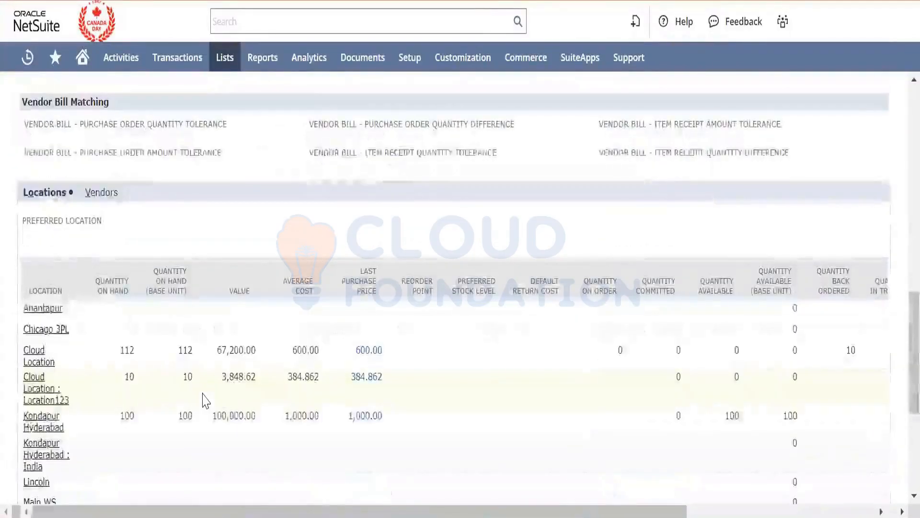
pyautogui.doubleClick(129, 351)
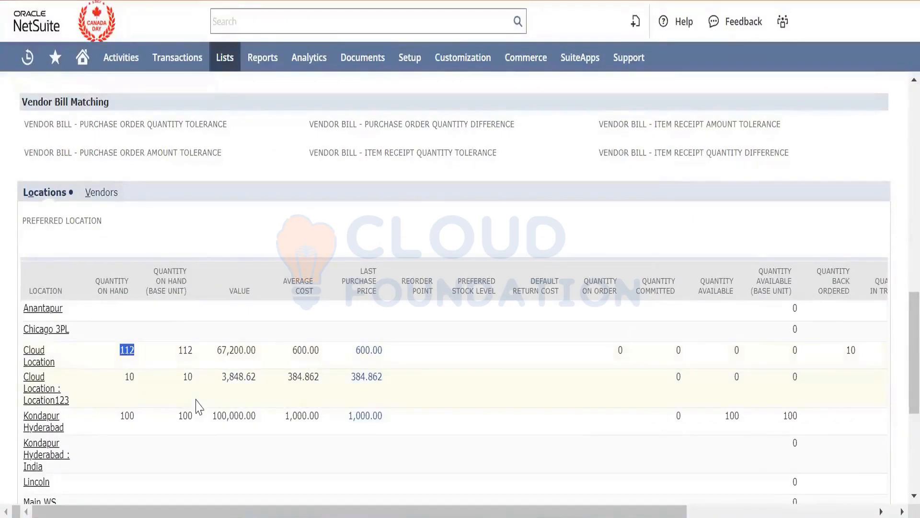
pyautogui.scroll(5, 196, 399)
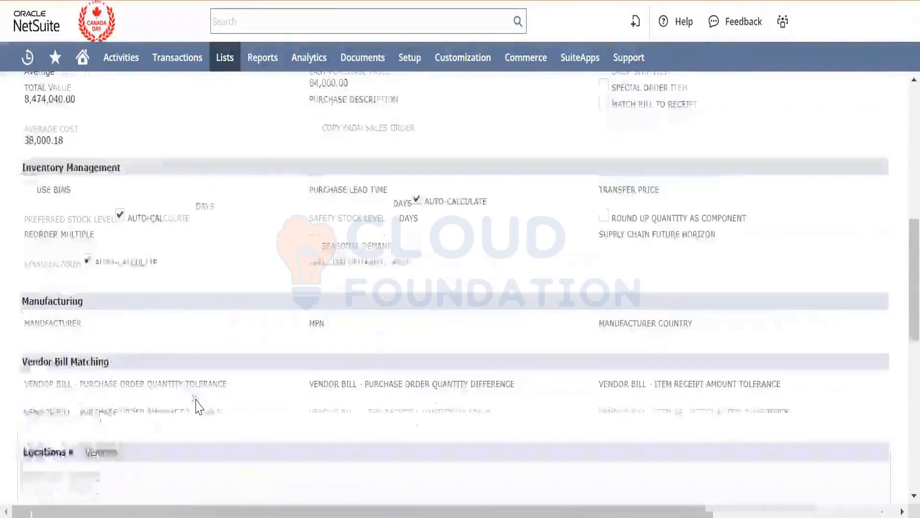
pyautogui.scroll(7, 196, 400)
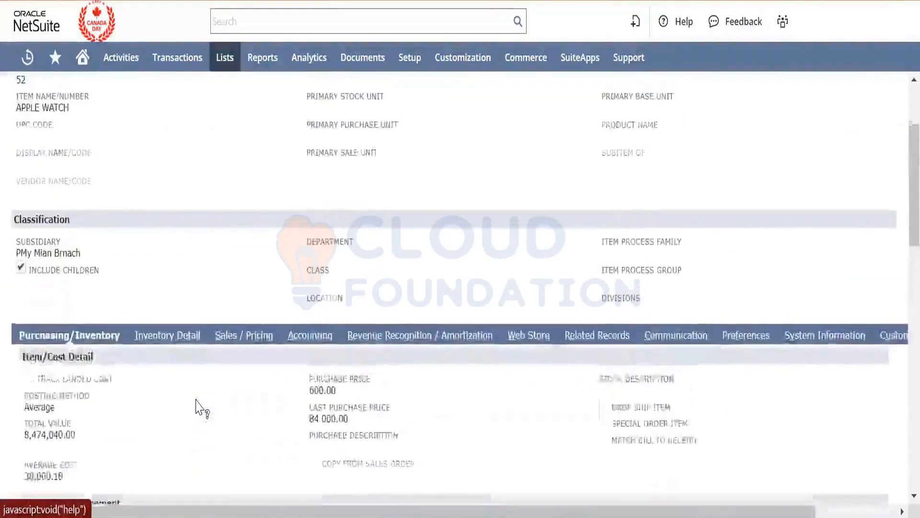
pyautogui.scroll(2, 196, 400)
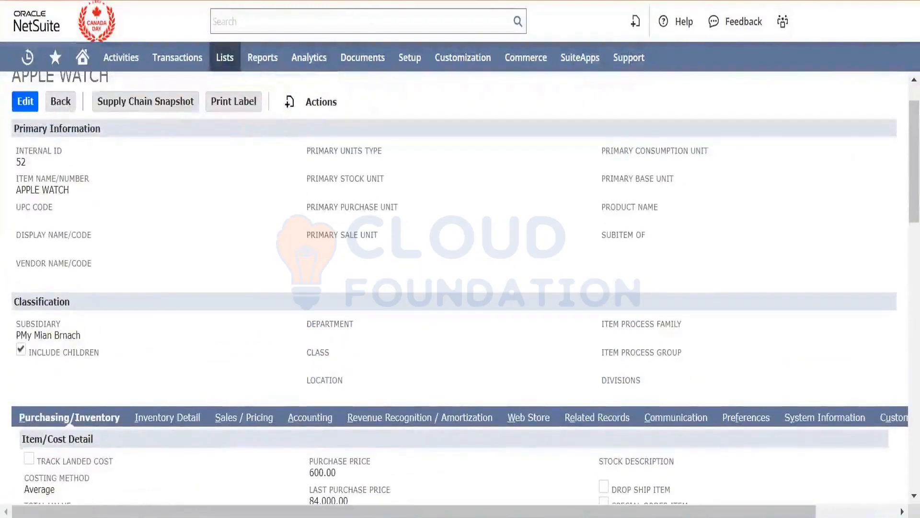
# - Return to the approved Rolls Royce sales order and check its fulfillment status and location
pyautogui.hotkey('ctrl', 'shift', 'Tab')
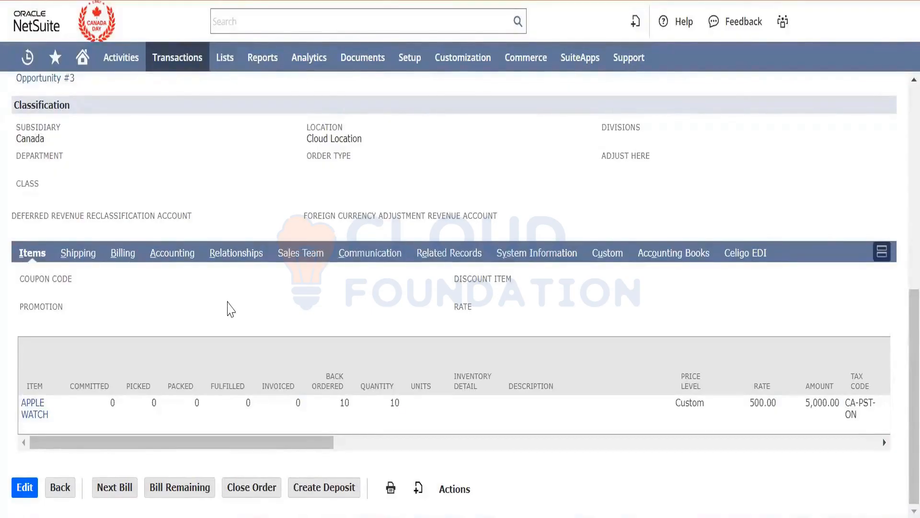
pyautogui.scroll(9, 231, 309)
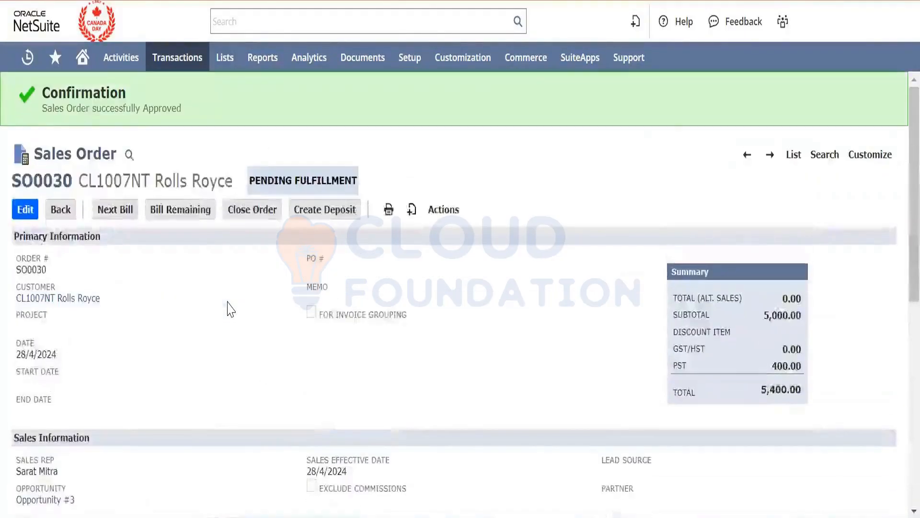
pyautogui.tripleClick(316, 190)
pyautogui.click(180, 335)
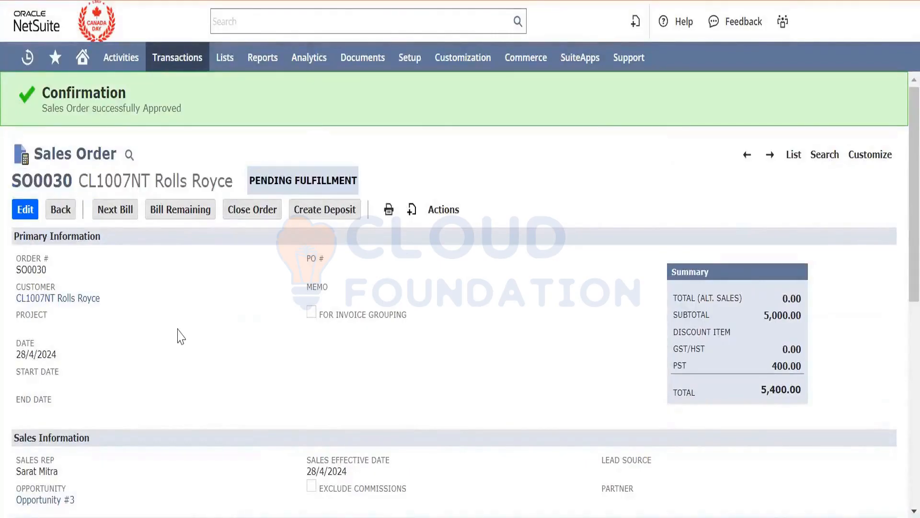
pyautogui.scroll(-7, 180, 336)
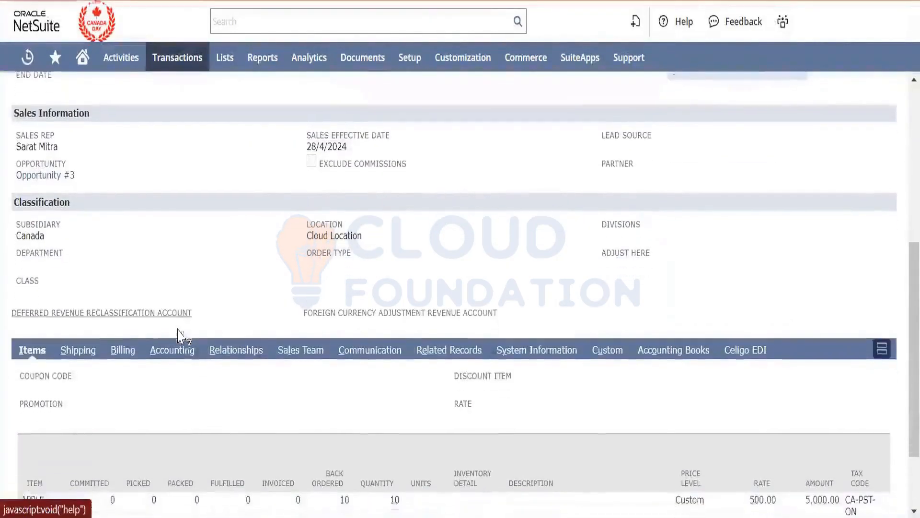
pyautogui.doubleClick(340, 236)
pyautogui.tripleClick(340, 236)
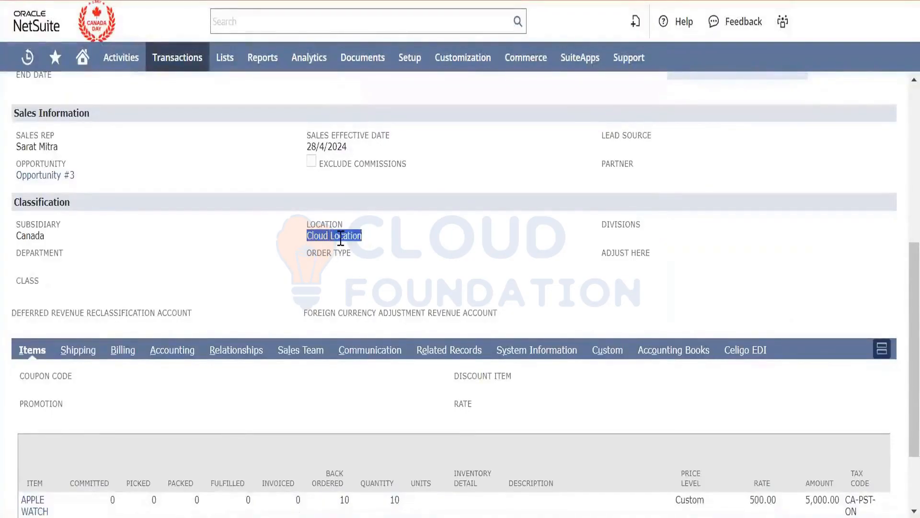
# - Examine the commitment and Create PO columns on the sales order's APPLE WATCH line
pyautogui.scroll(-2, 340, 238)
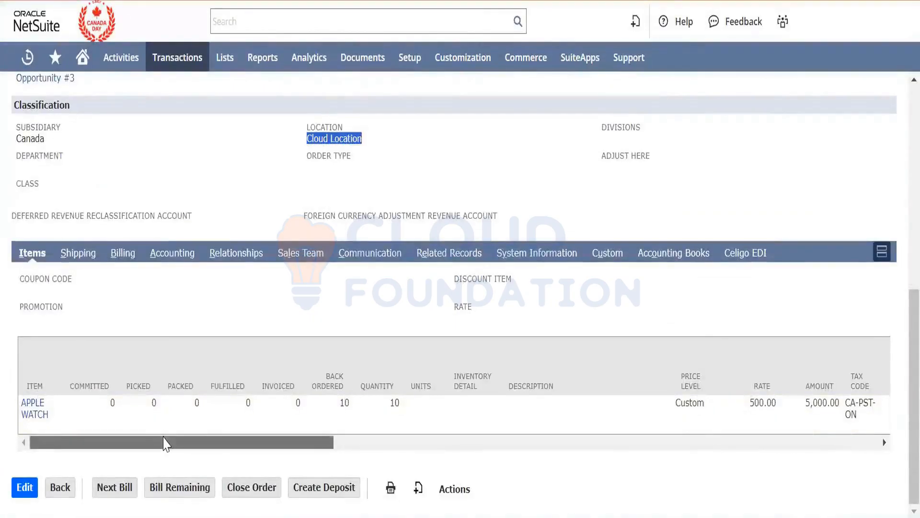
pyautogui.moveTo(165, 443); pyautogui.dragTo(350, 494)
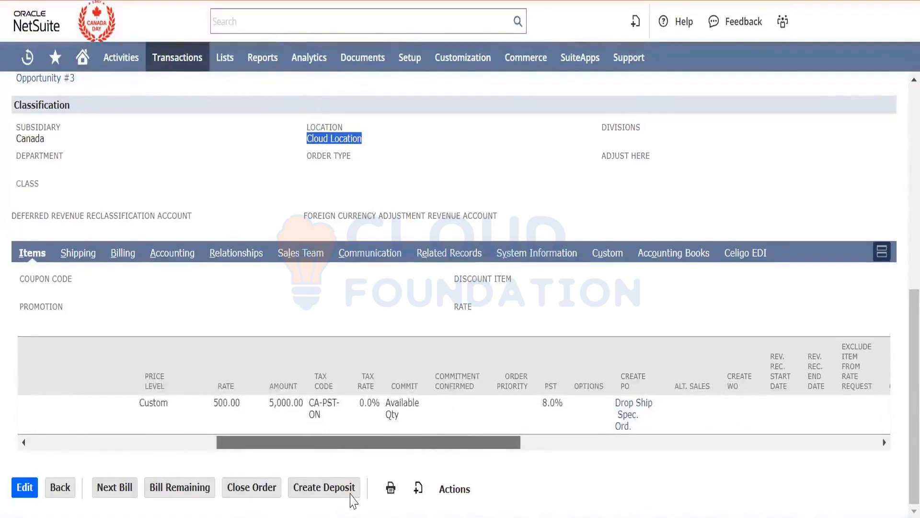
pyautogui.moveTo(352, 501); pyautogui.dragTo(435, 516)
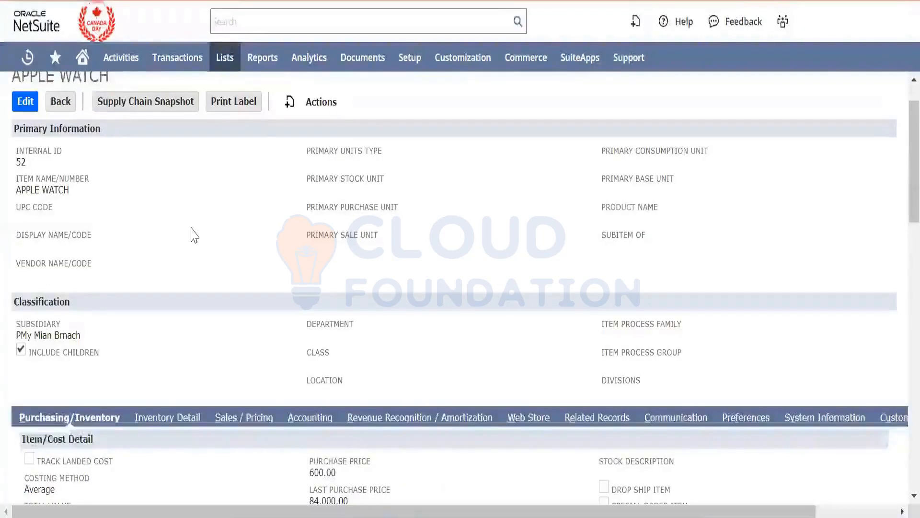
# - Return to the home dashboard, search for "apple wat" and open the APPLE WATCH item record
pyautogui.scroll(2, 194, 235)
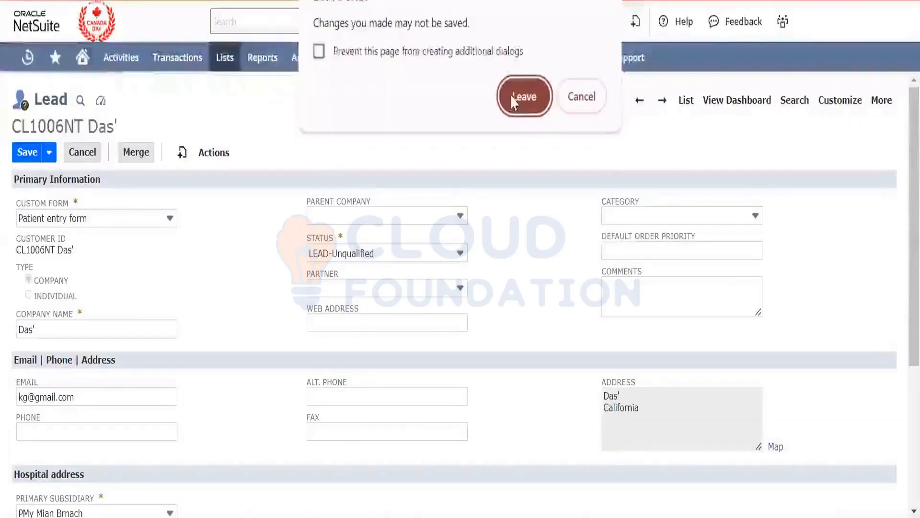
pyautogui.click(524, 94)
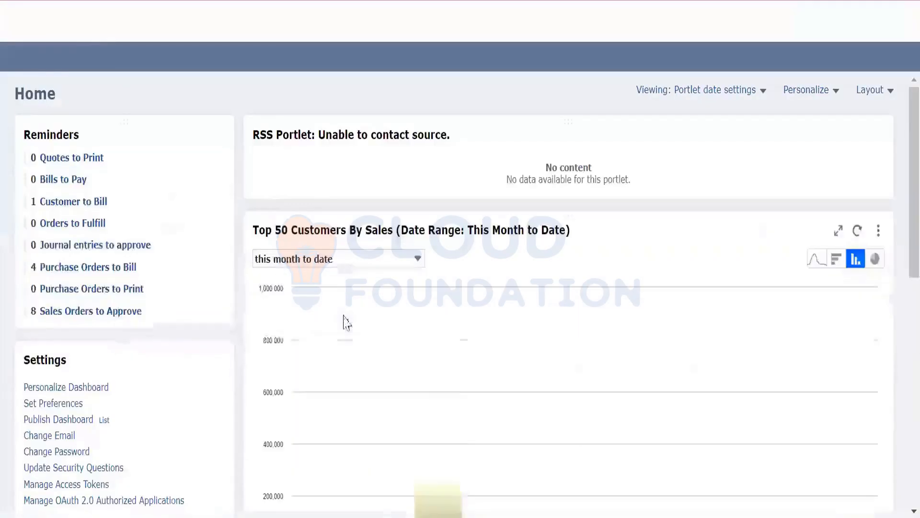
pyautogui.click(320, 20)
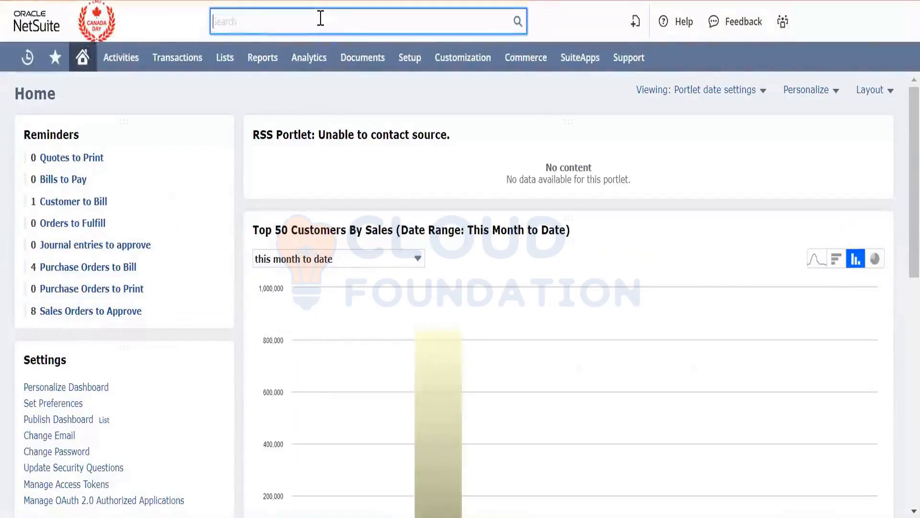
pyautogui.write('apple wat')
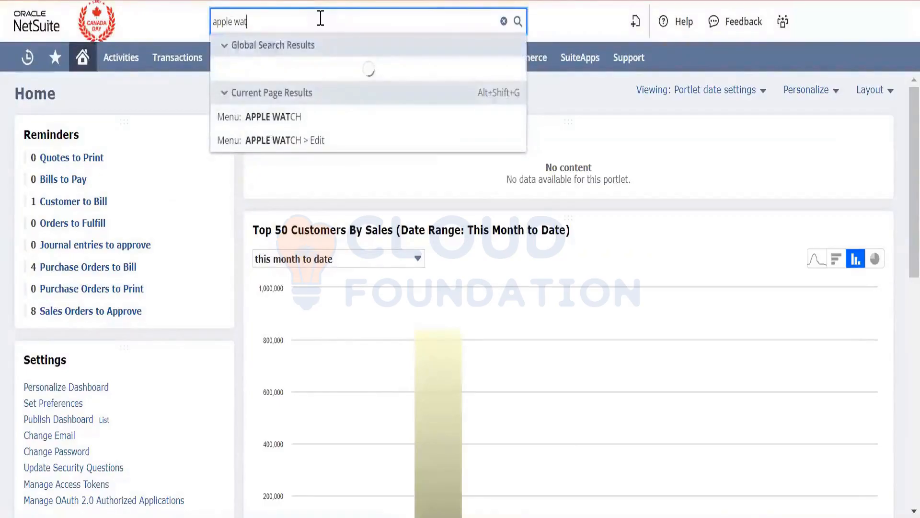
pyautogui.click(352, 115)
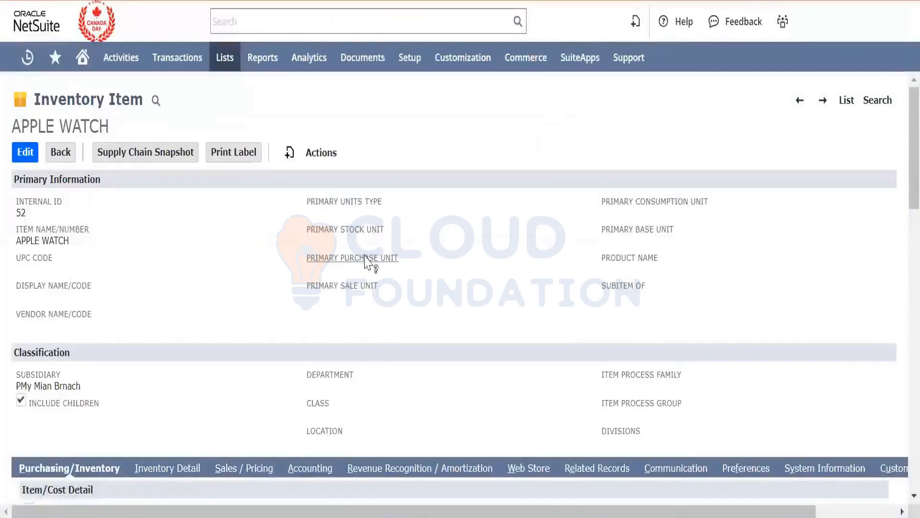
# - Review the APPLE WATCH item's purchasing settings and its available and back-ordered quantities by location
pyautogui.scroll(-8, 365, 262)
pyautogui.scroll(1, 367, 263)
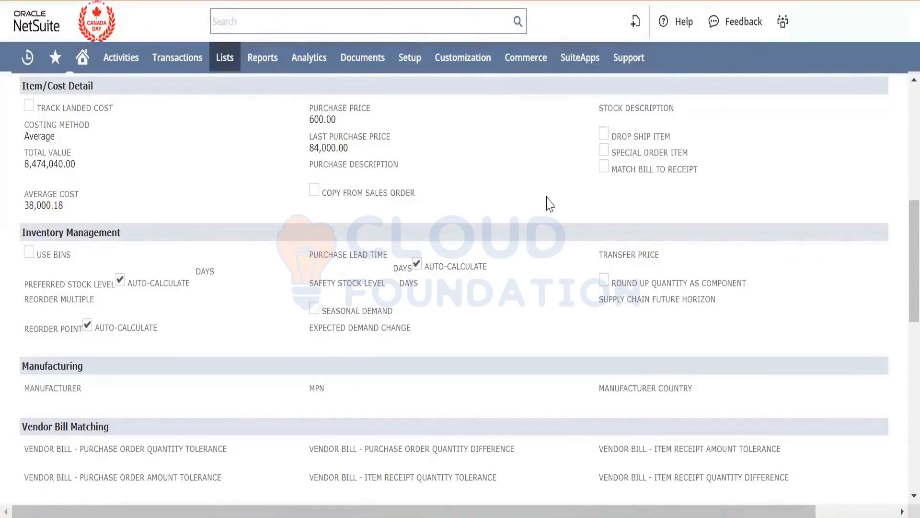
pyautogui.scroll(-3, 550, 203)
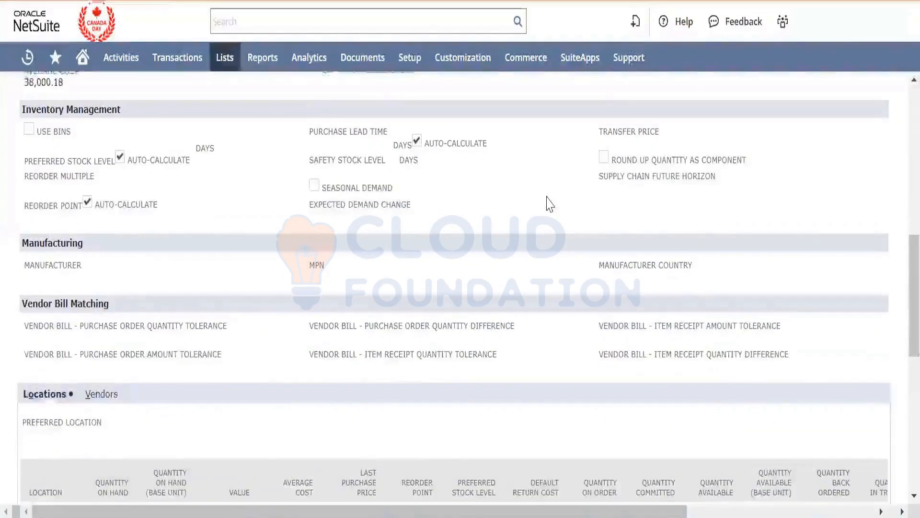
pyautogui.scroll(-8, 550, 203)
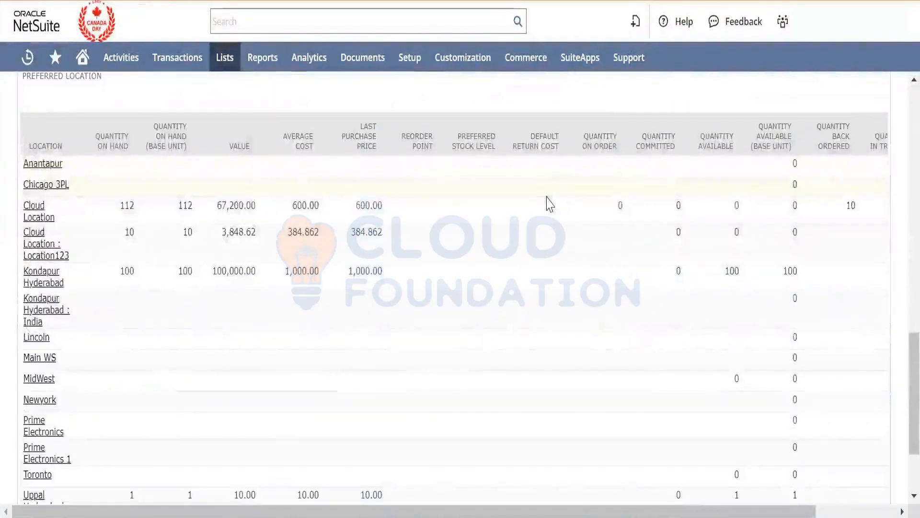
pyautogui.scroll(15, 539, 204)
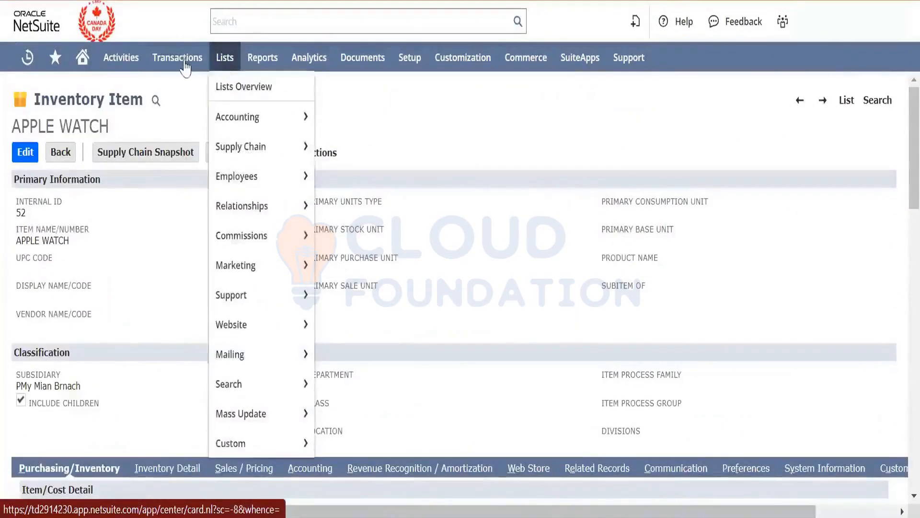
# - Open the list of sales orders in a separate browser tab
pyautogui.moveTo(178, 58)
pyautogui.moveTo(229, 210)
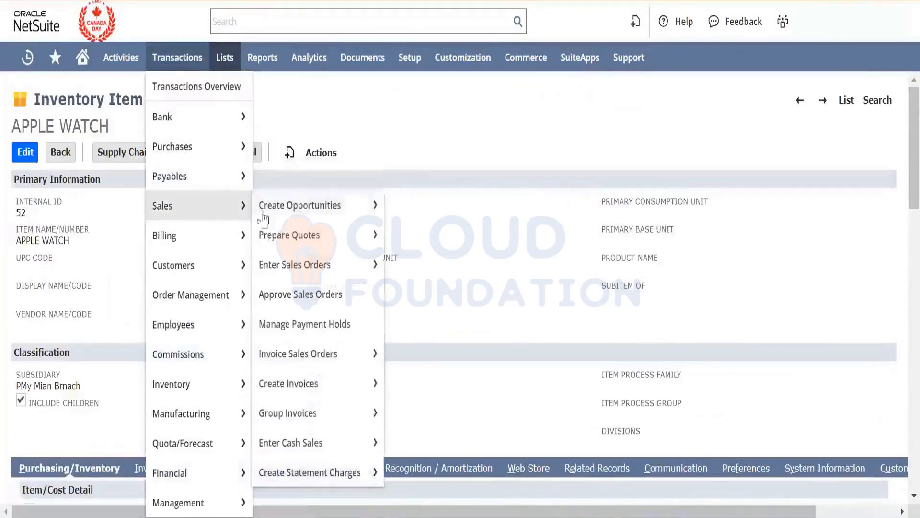
pyautogui.moveTo(366, 269)
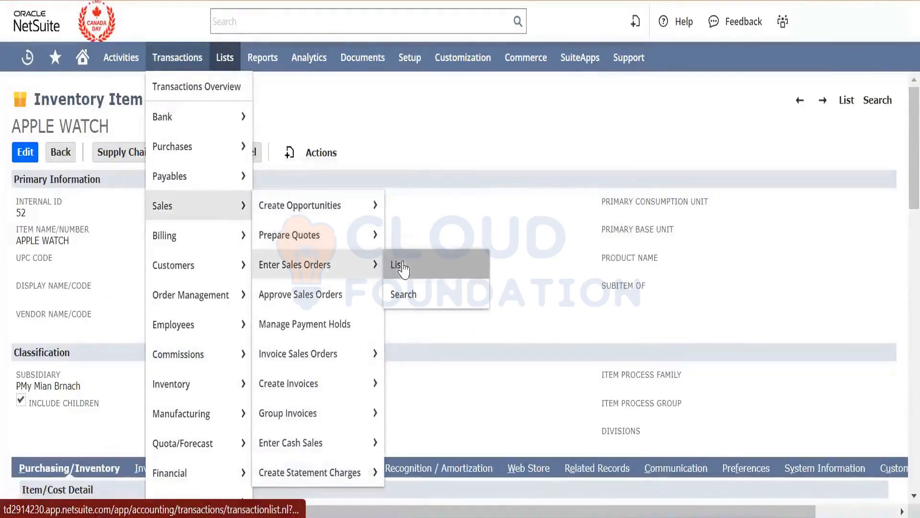
pyautogui.rightClick(402, 264)
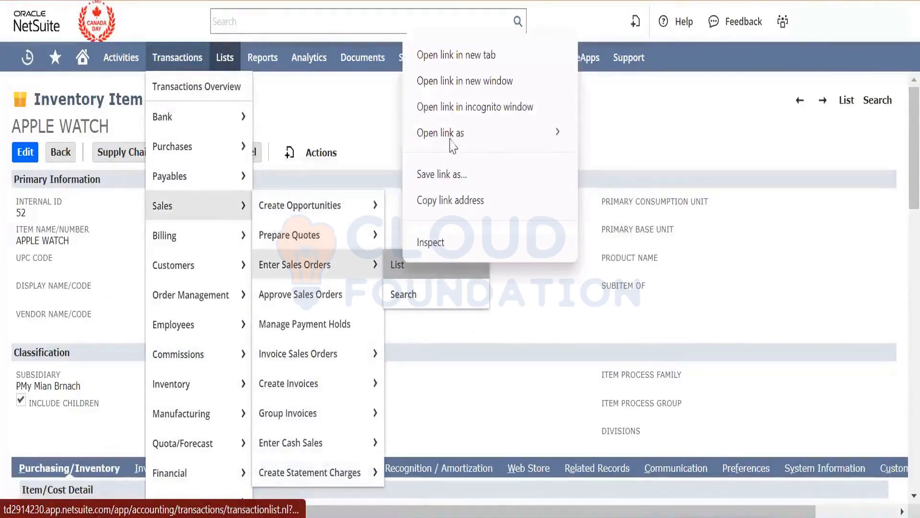
pyautogui.click(464, 58)
# - Open the Rolls Royce sales order from the recent records in a separate browser tab
pyautogui.moveTo(27, 57)
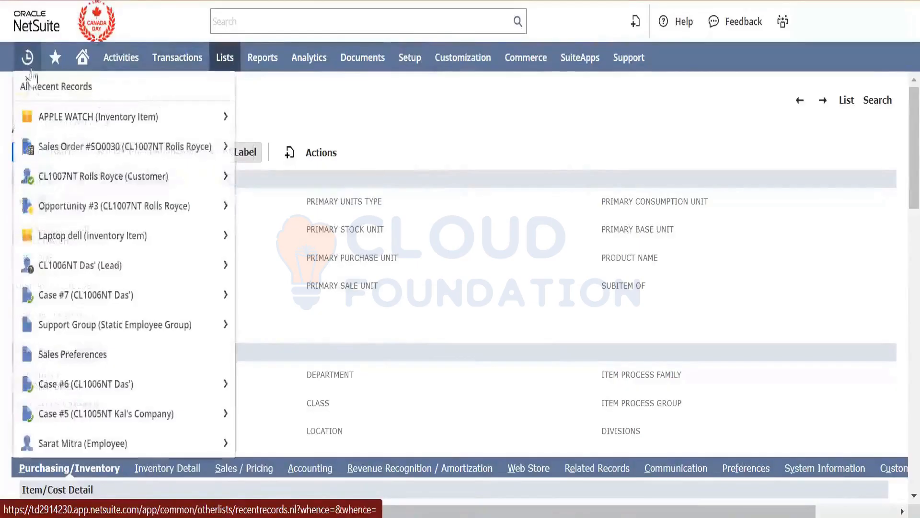
pyautogui.moveTo(88, 154)
pyautogui.rightClick(120, 162)
pyautogui.click(127, 171)
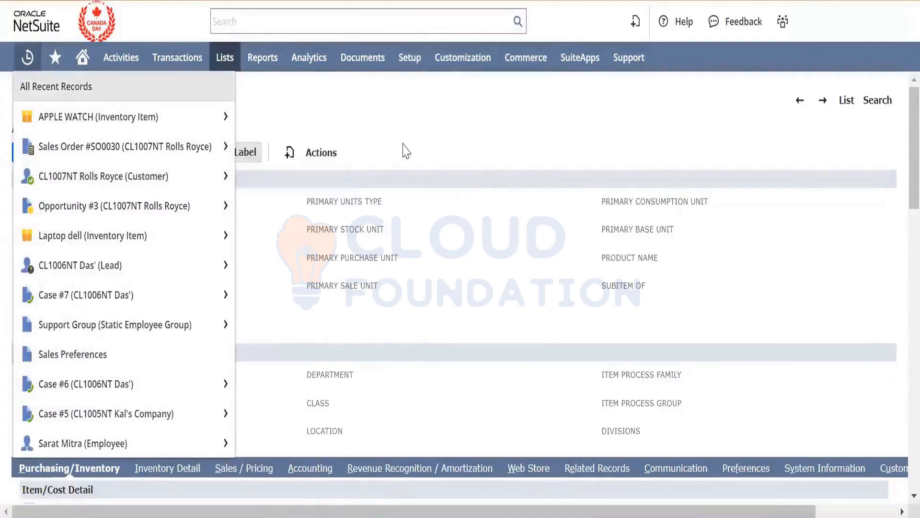
pyautogui.moveTo(363, 57)
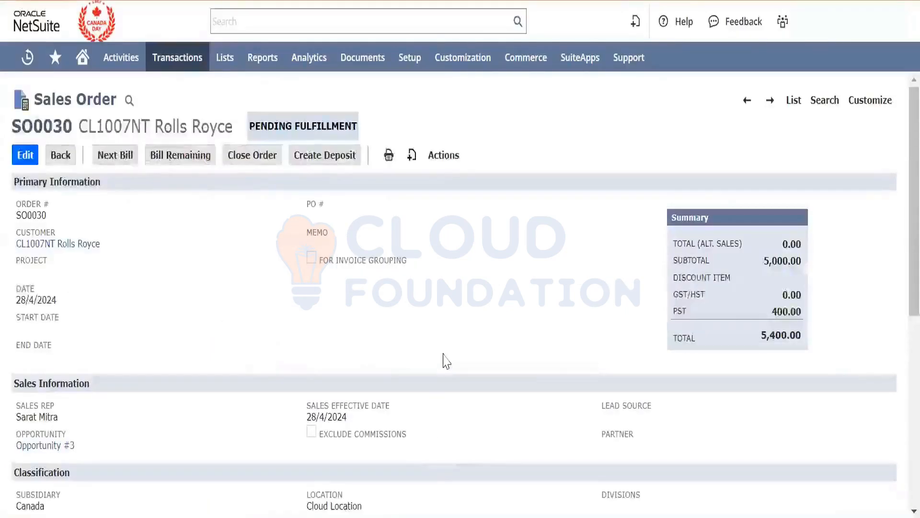
# - Start a drop ship purchase order from the APPLE WATCH line of the Rolls Royce sales order
pyautogui.scroll(-3, 446, 360)
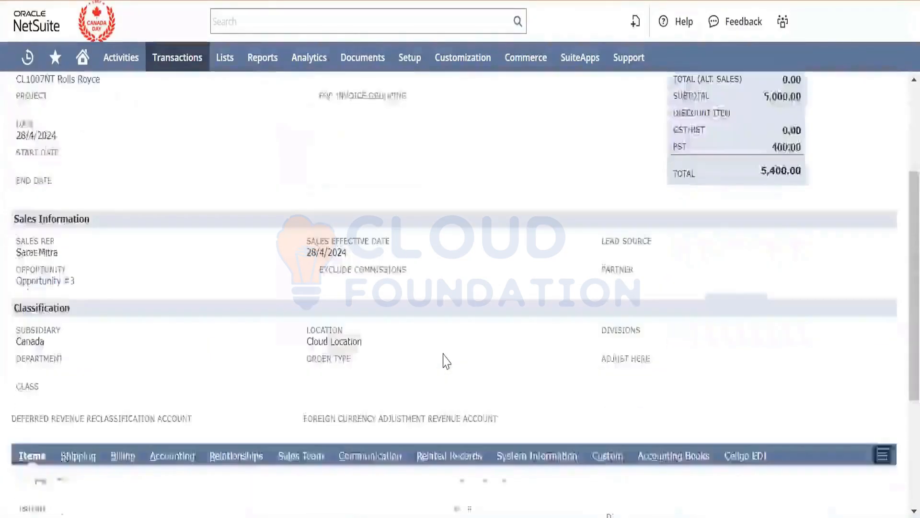
pyautogui.scroll(-4, 445, 360)
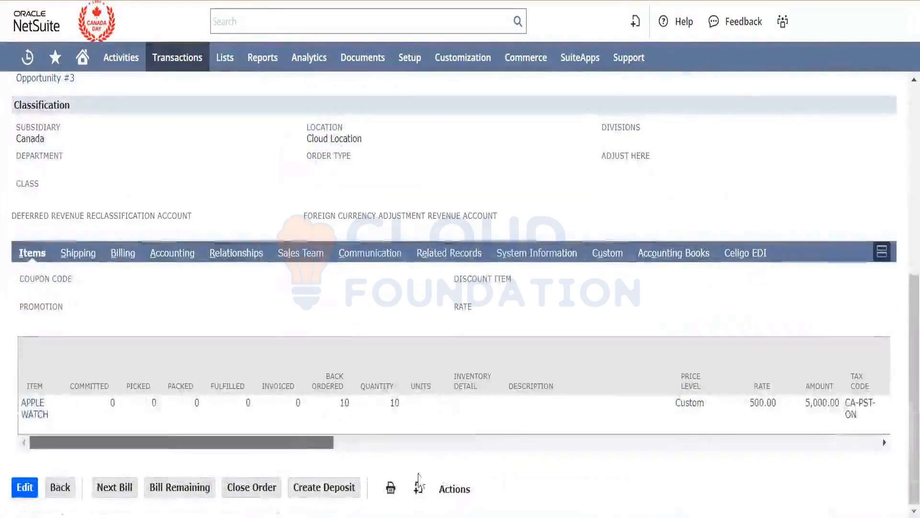
pyautogui.hscroll(10, 419, 479)
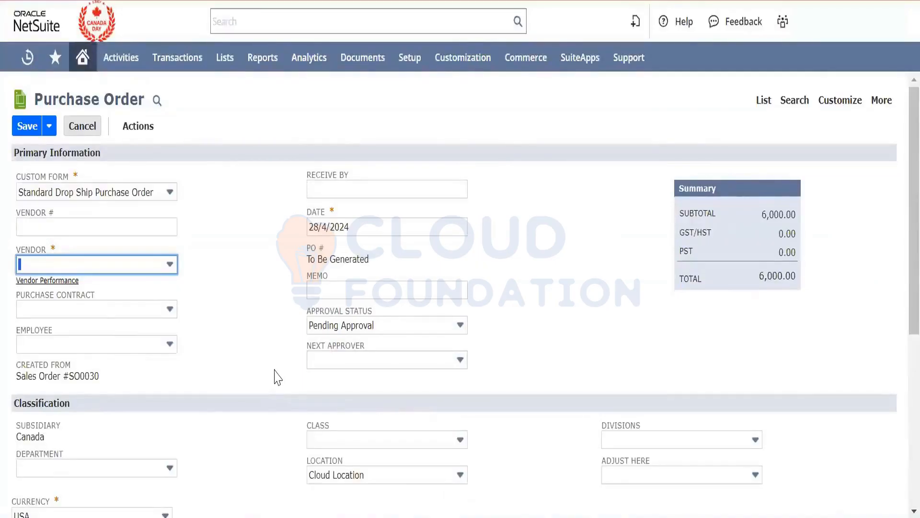
# - Show the purchase order's item lines and try to save the drop ship purchase order
pyautogui.scroll(-5, 277, 377)
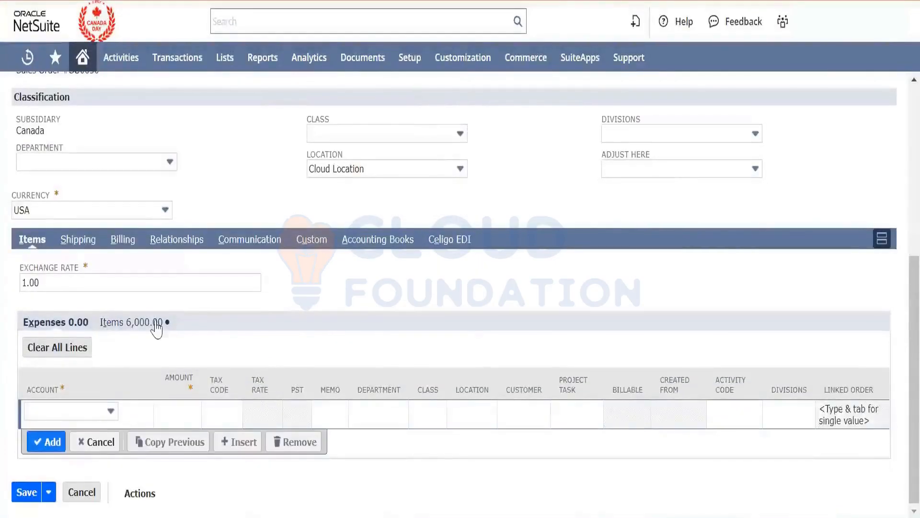
pyautogui.click(158, 326)
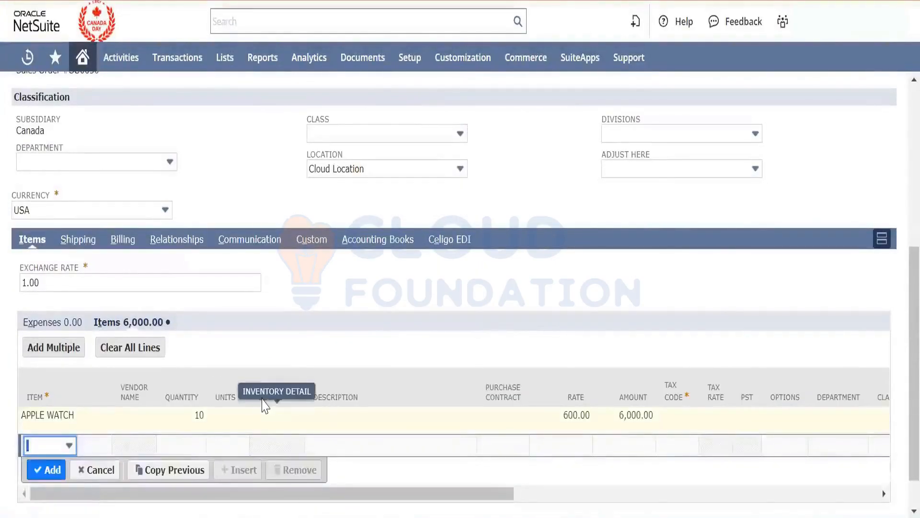
pyautogui.scroll(-1, 91, 469)
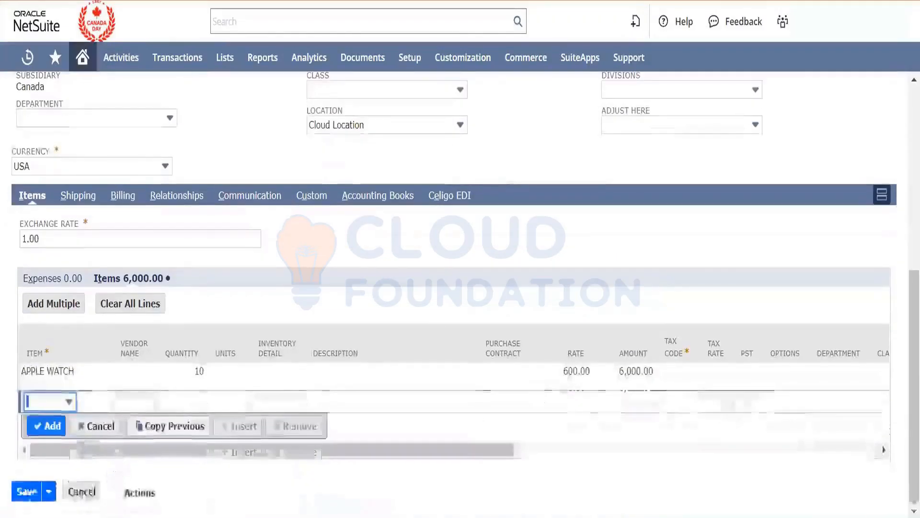
pyautogui.click(20, 493)
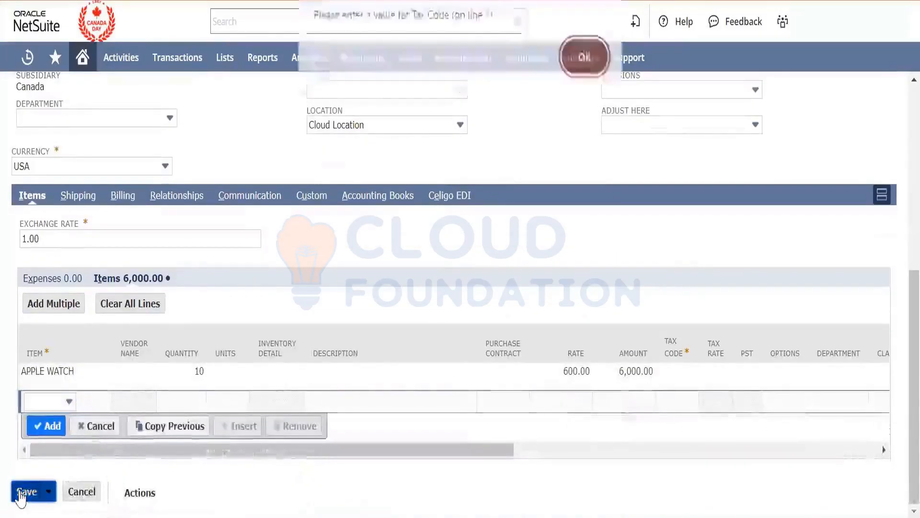
# - Set the tax code of the APPLE WATCH line on the drop ship purchase order to CA-E
pyautogui.click(564, 72)
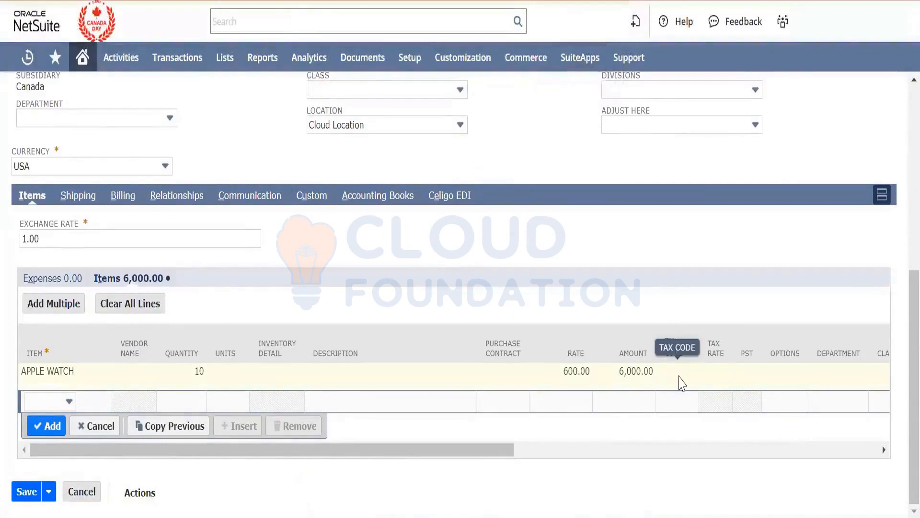
pyautogui.click(683, 383)
pyautogui.click(638, 374)
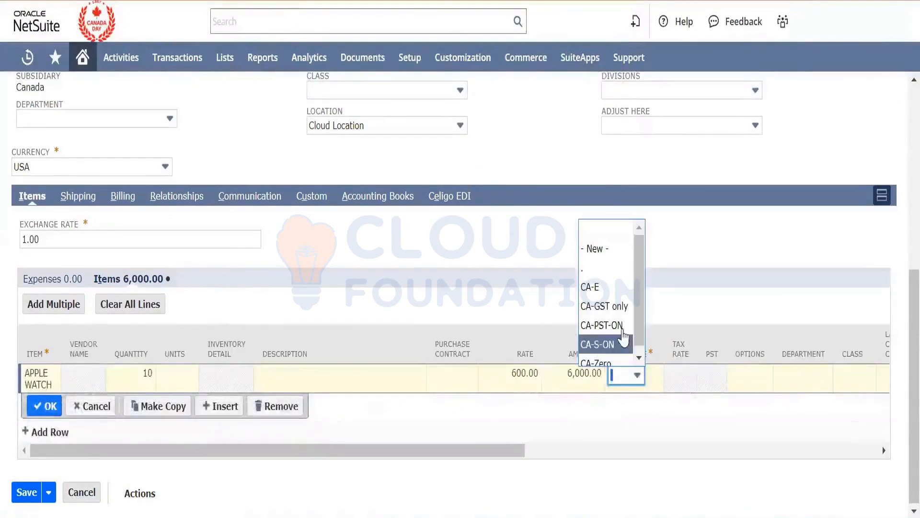
pyautogui.click(609, 286)
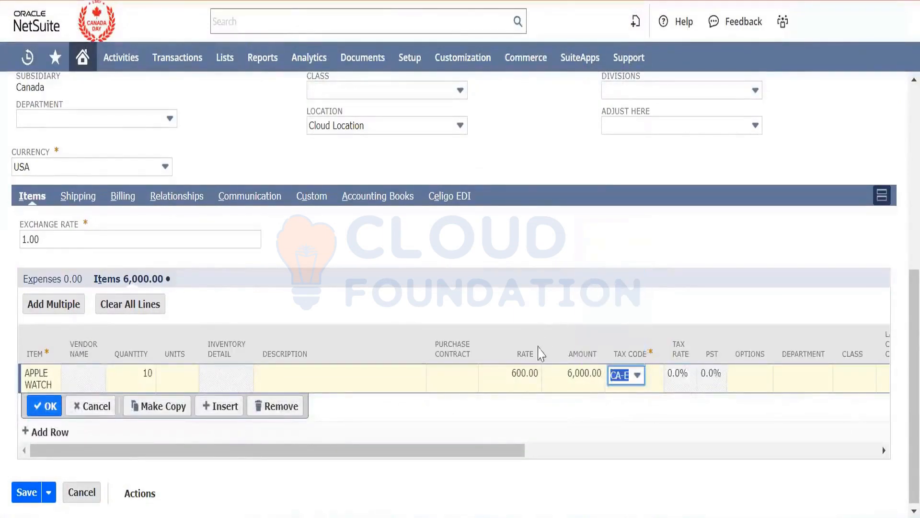
# - Set the APPLE WATCH line's rate to 400 and try to save the purchase order
pyautogui.click(523, 370)
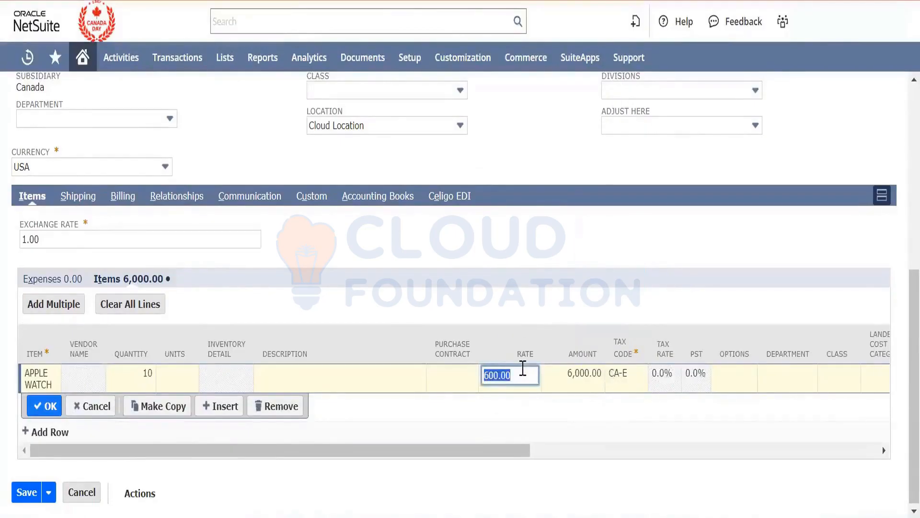
pyautogui.write('400')
pyautogui.press('Tab')
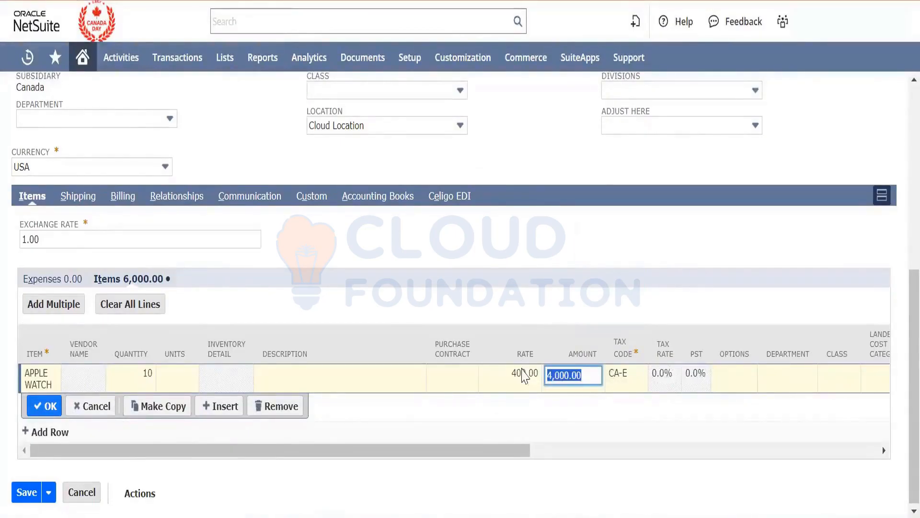
pyautogui.click(39, 406)
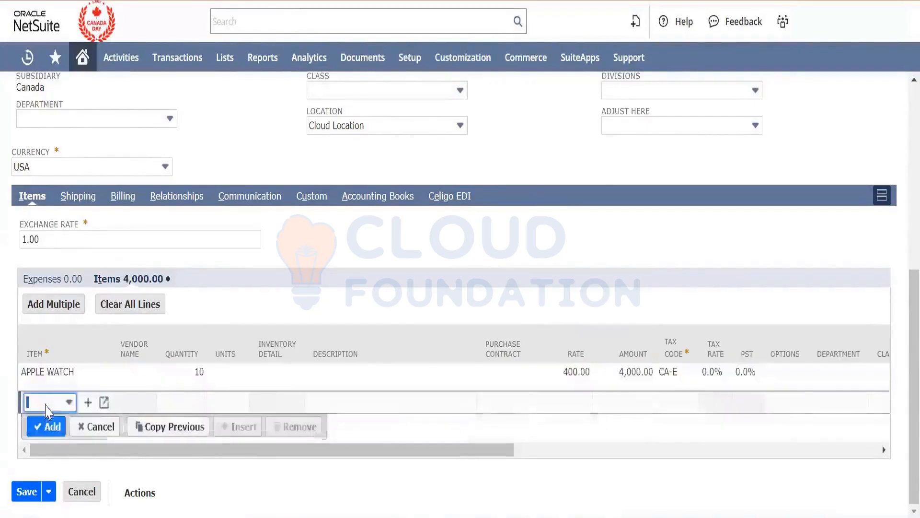
pyautogui.click(28, 491)
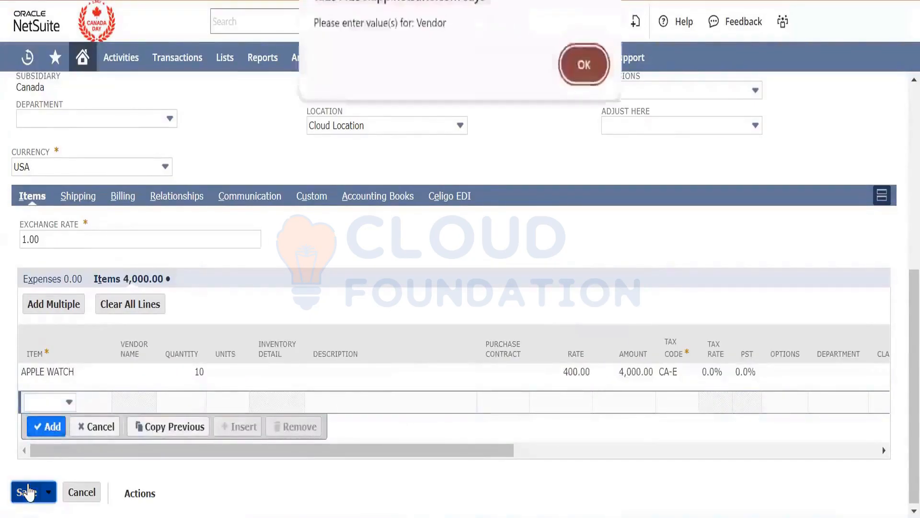
pyautogui.click(584, 64)
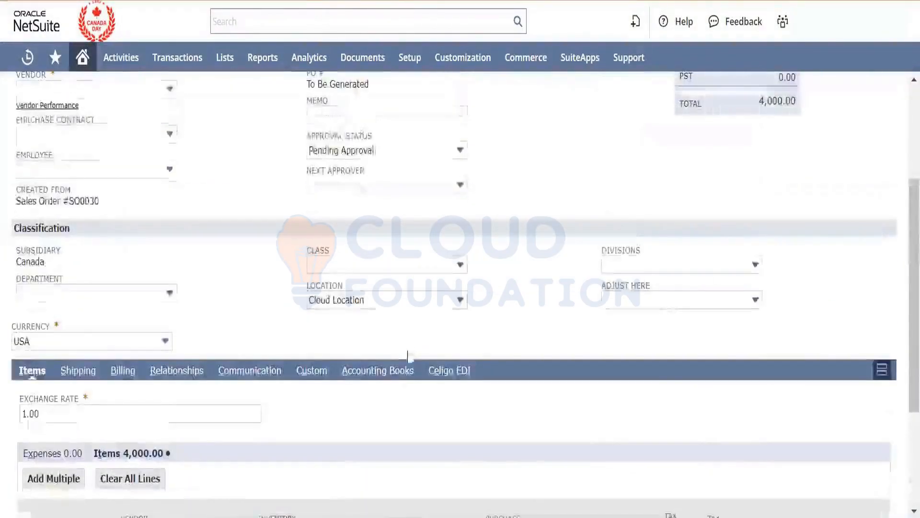
# - Choose Advent Global Solutions as the vendor of the drop ship purchase order
pyautogui.moveTo(127, 56)
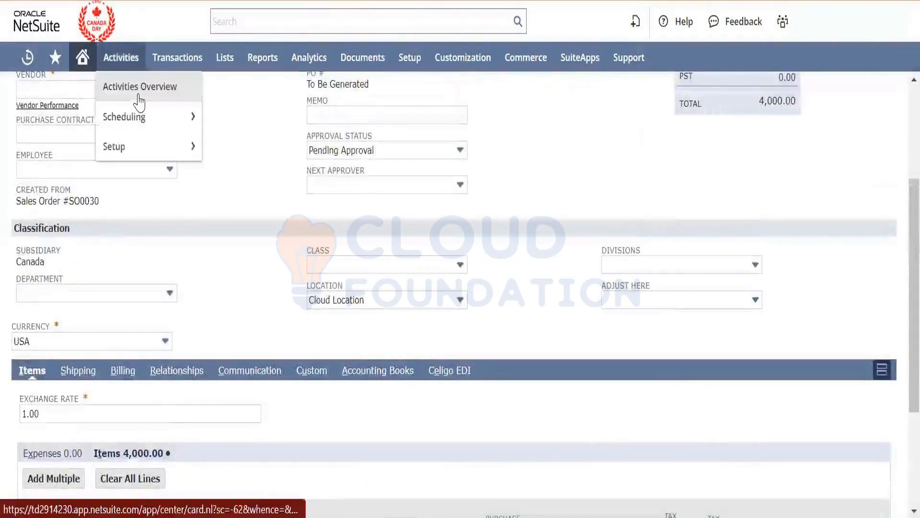
pyautogui.click(67, 93)
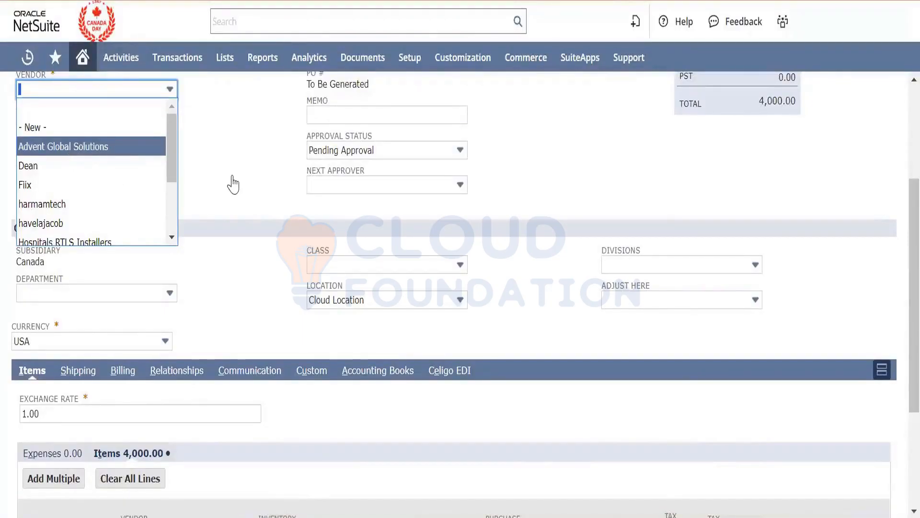
pyautogui.press('Return')
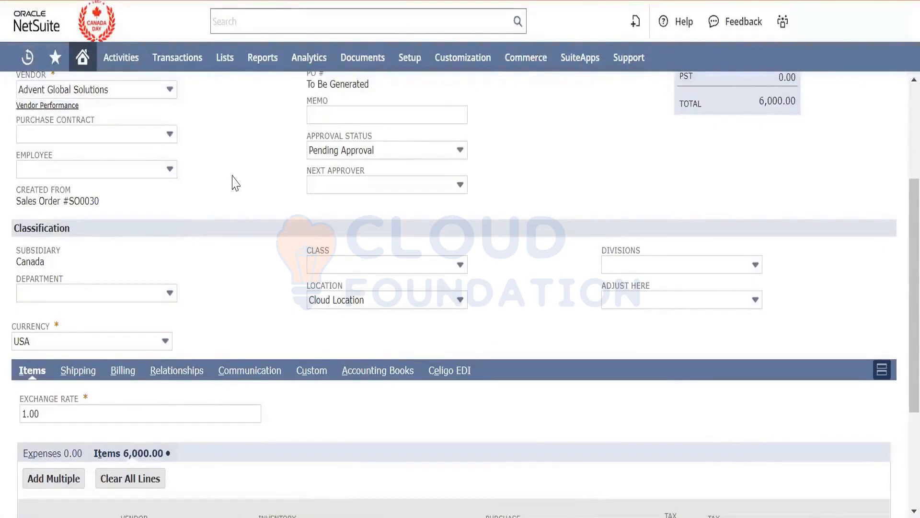
pyautogui.scroll(-4, 234, 182)
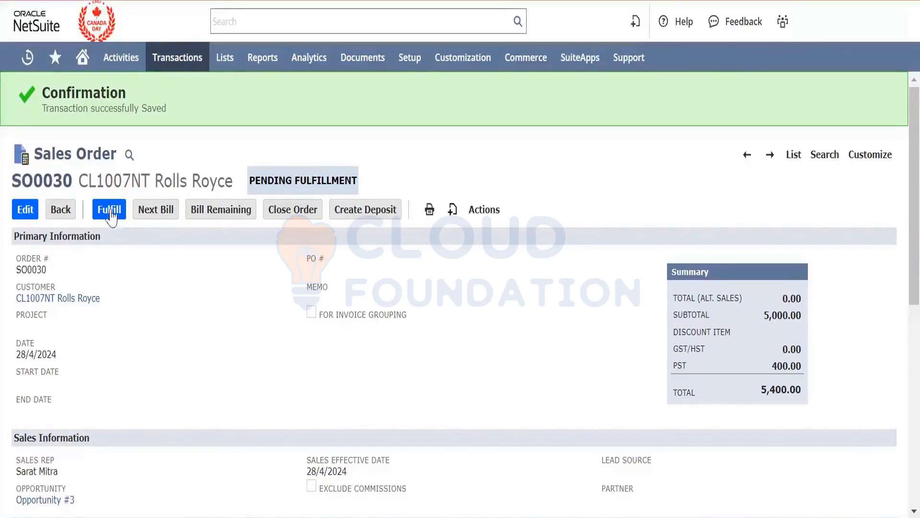
# - Start an item fulfillment from the Rolls Royce sales order and show its item lines
pyautogui.scroll(-8, 202, 292)
pyautogui.scroll(5, 202, 292)
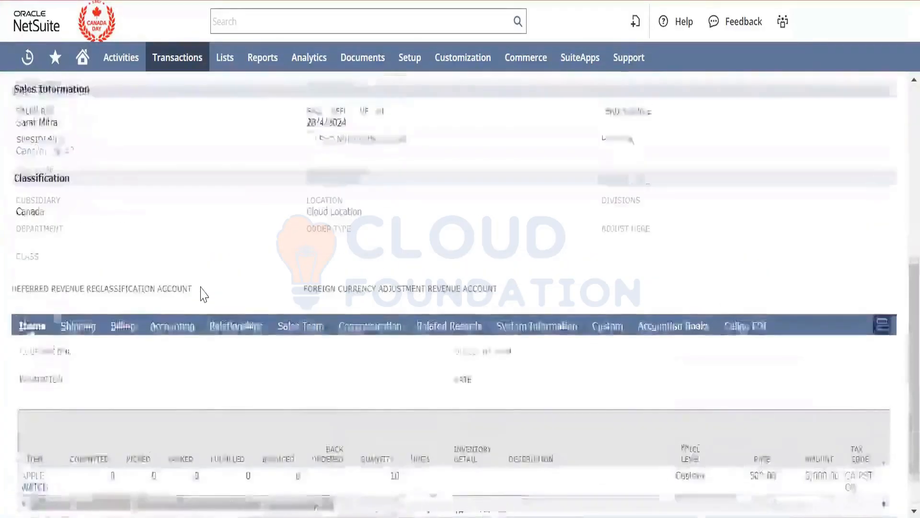
pyautogui.scroll(3, 202, 292)
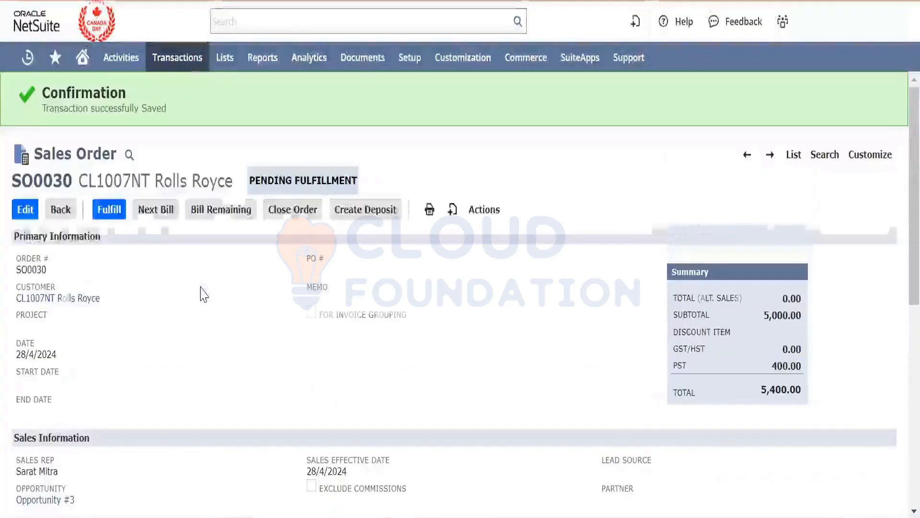
pyautogui.click(119, 219)
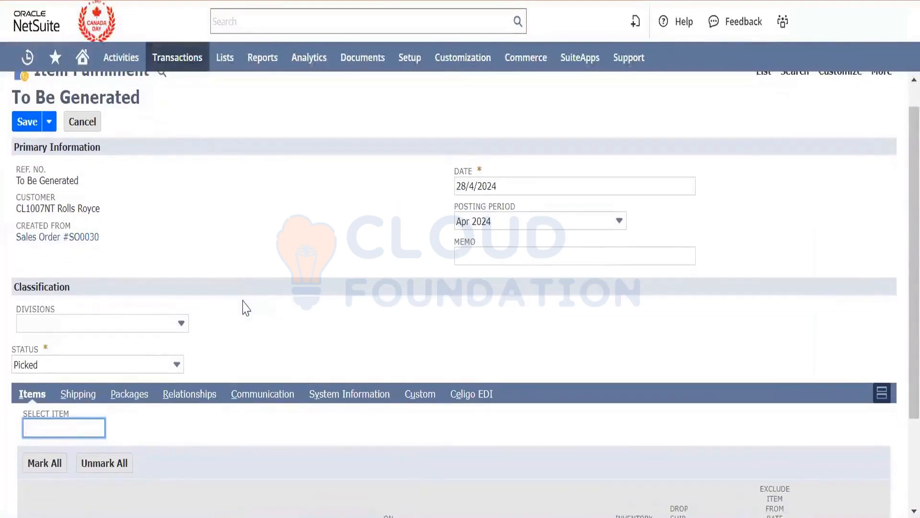
pyautogui.scroll(-2, 246, 307)
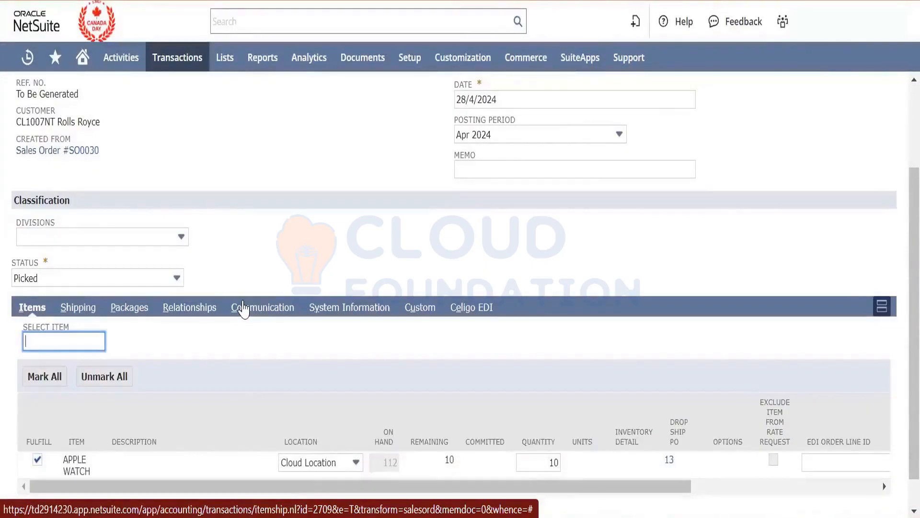
# - Set the item fulfillment's status to Shipped and save the fulfillment
pyautogui.click(98, 277)
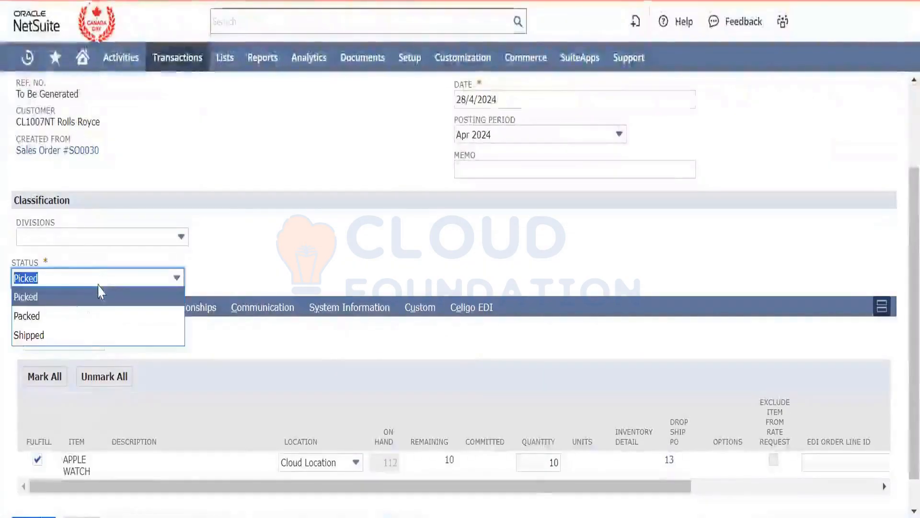
pyautogui.click(84, 335)
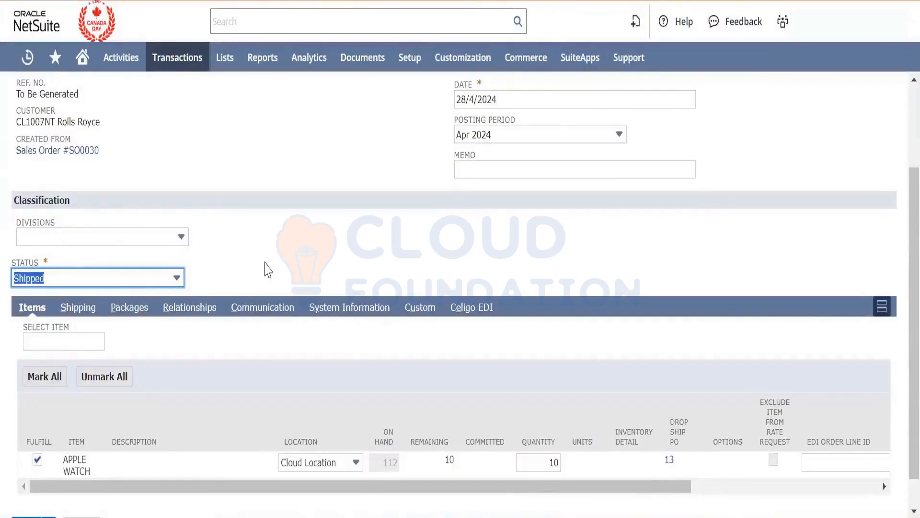
pyautogui.click(266, 269)
pyautogui.scroll(-2, 265, 267)
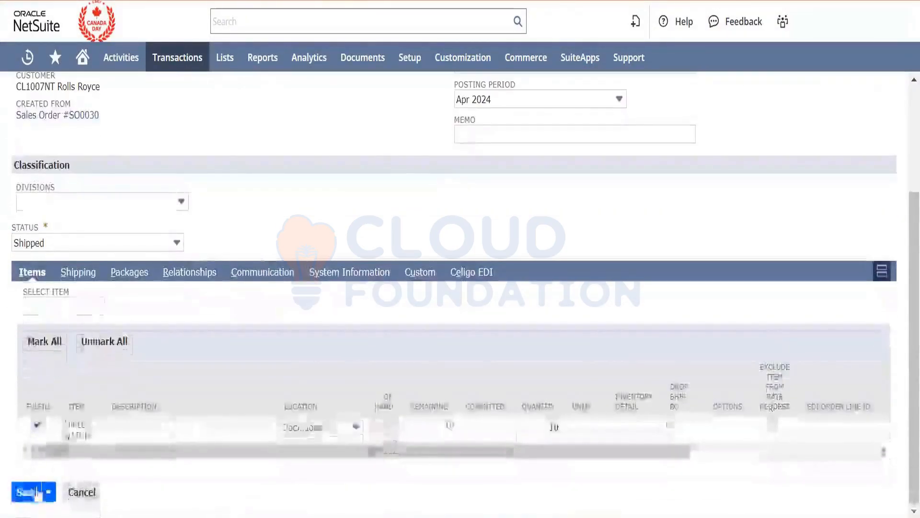
pyautogui.click(31, 494)
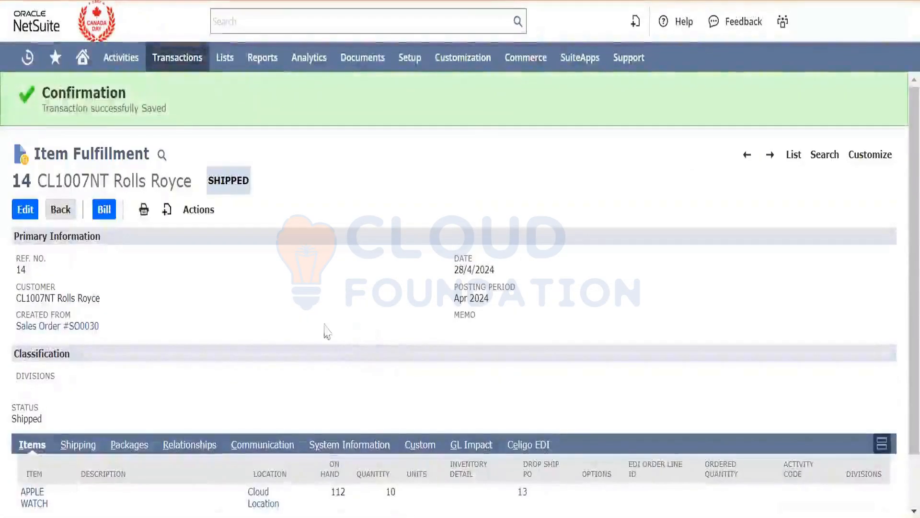
# - Open the GL impact of the saved item fulfillment in a separate browser tab
pyautogui.click(196, 211)
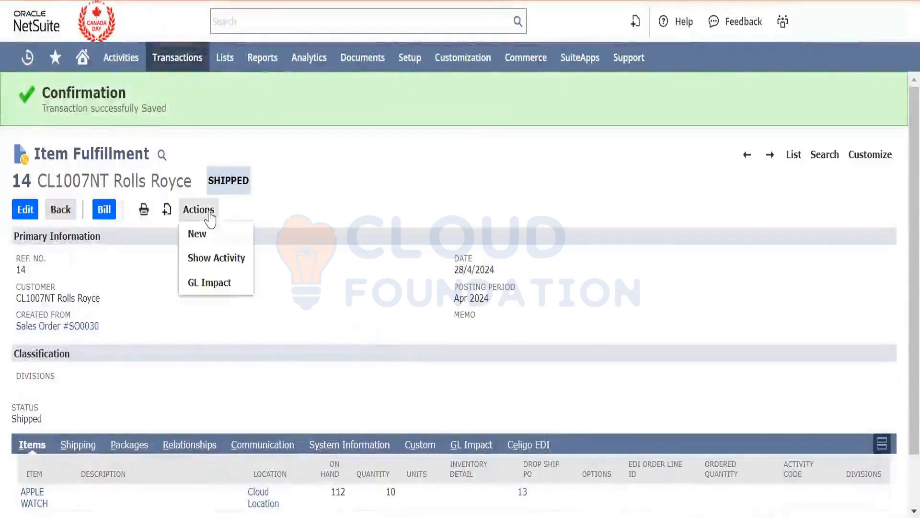
pyautogui.rightClick(231, 283)
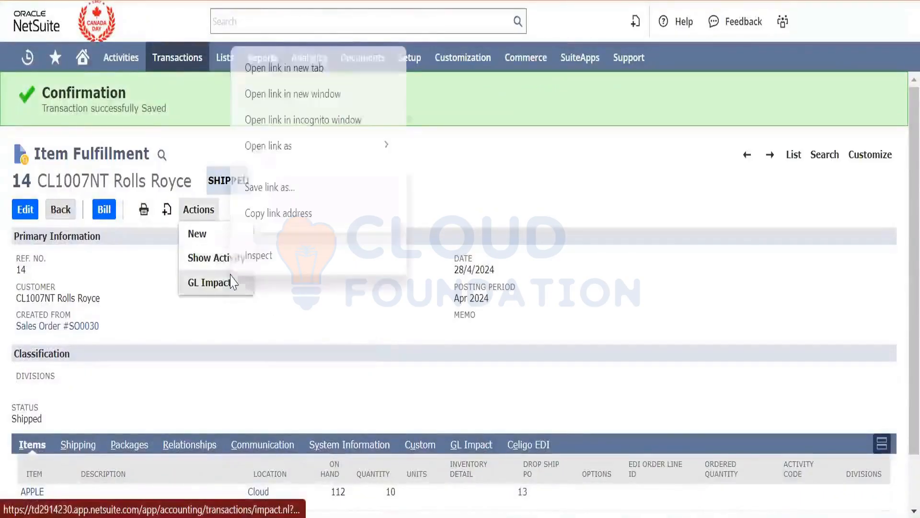
pyautogui.click(339, 67)
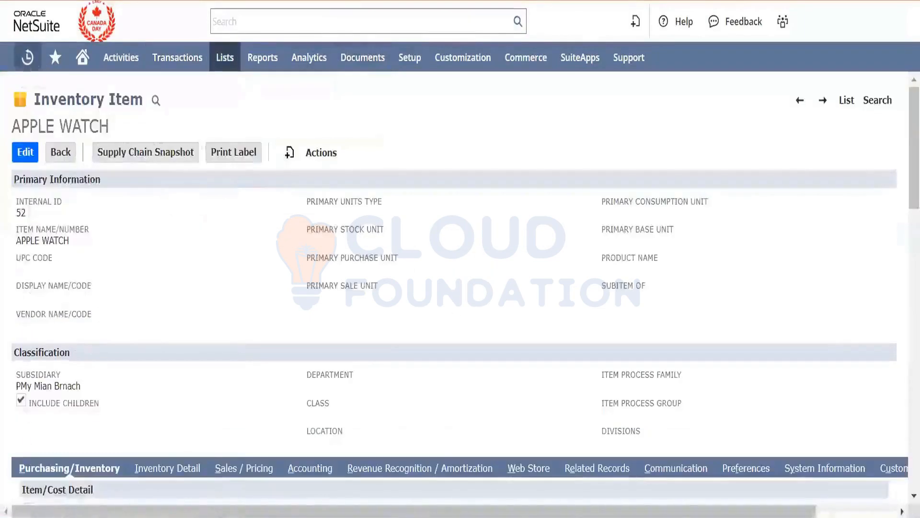
# - Check the APPLE WATCH inventory item's stock quantities by location
pyautogui.moveTo(27, 57)
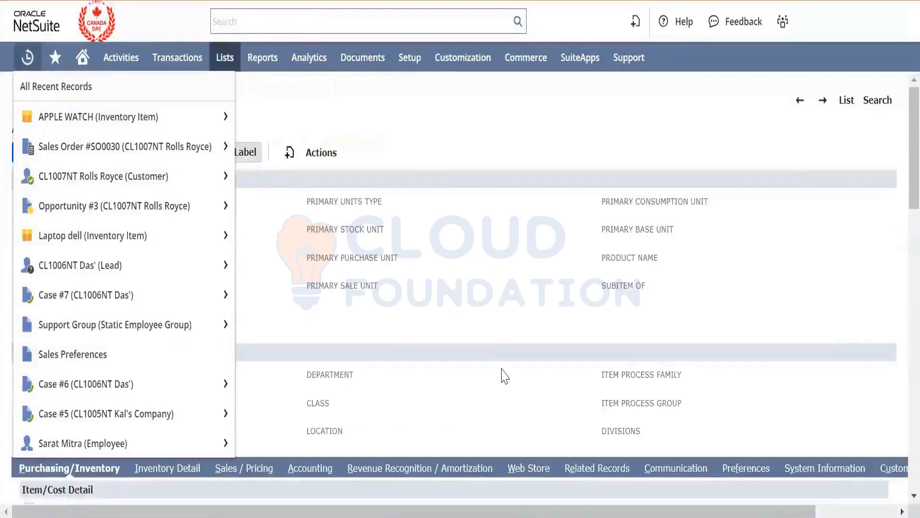
pyautogui.scroll(-10, 504, 376)
pyautogui.scroll(-5, 504, 376)
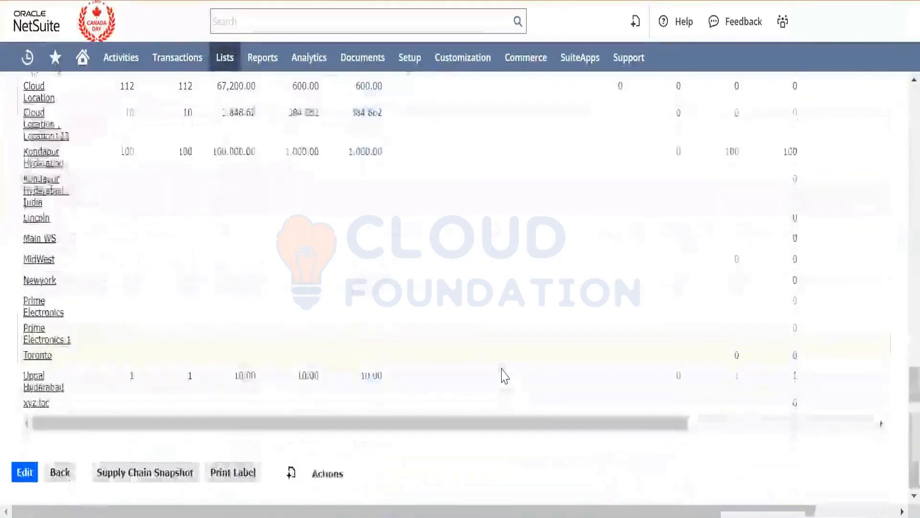
pyautogui.scroll(4, 504, 376)
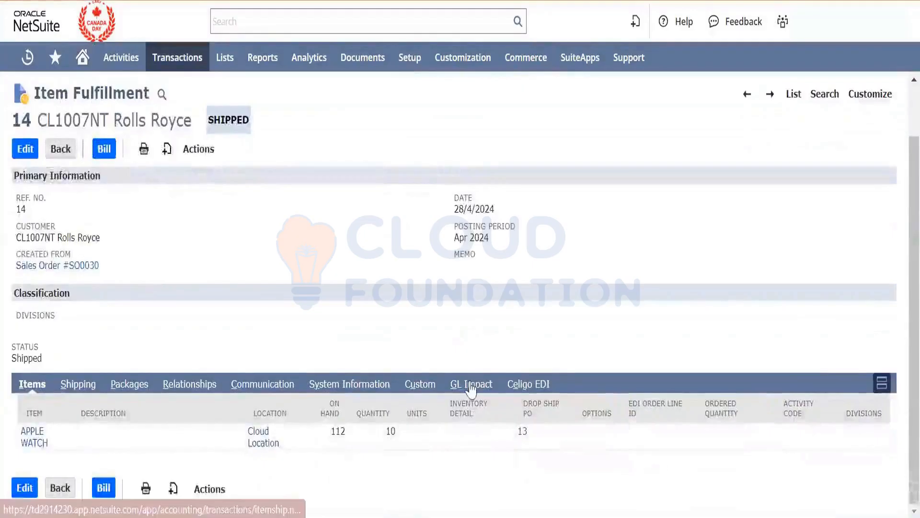
# - Examine the GL impact and the shipping information of the Rolls Royce item fulfillment
pyautogui.click(471, 384)
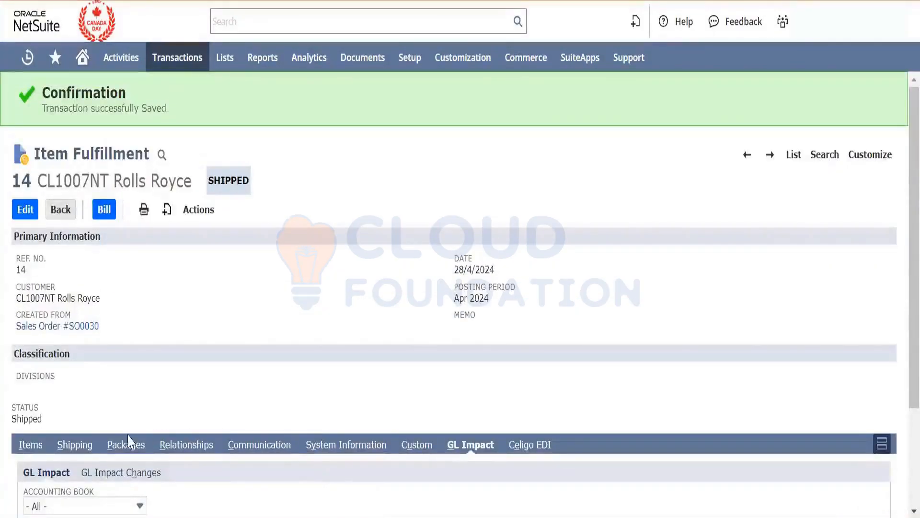
pyautogui.click(74, 446)
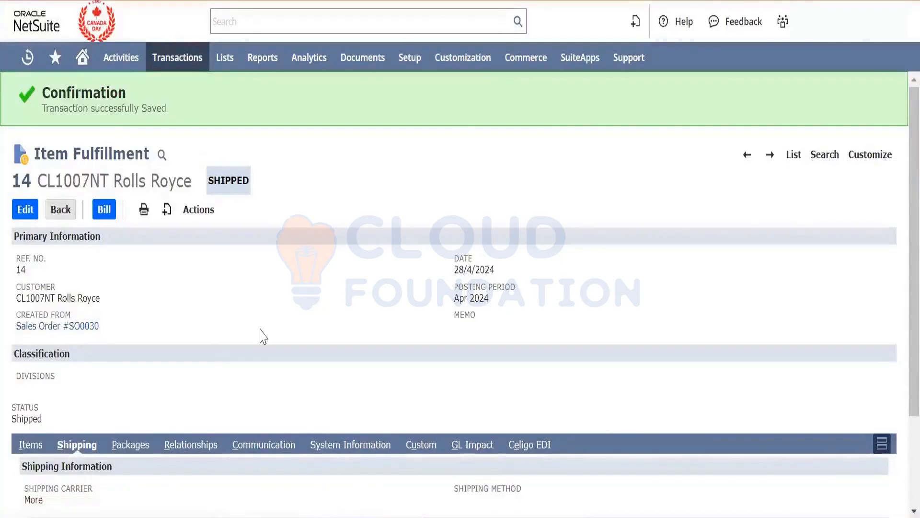
pyautogui.scroll(-1, 262, 336)
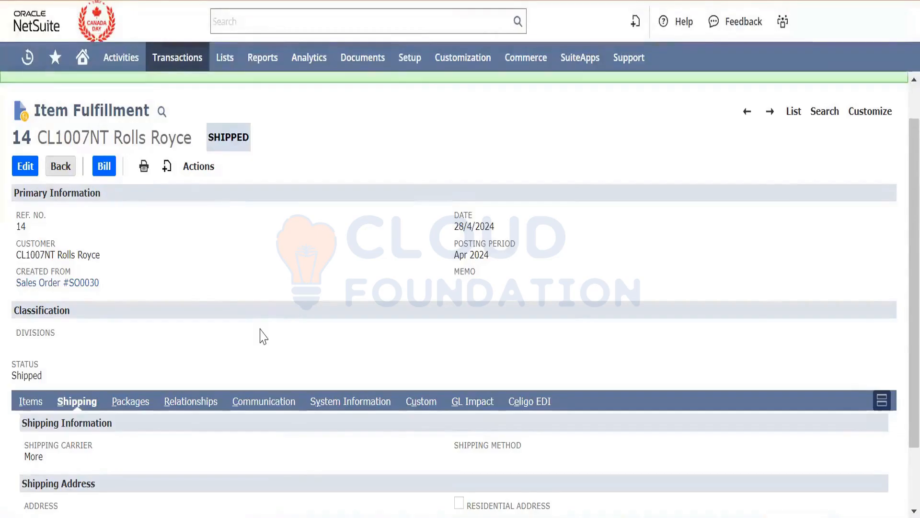
pyautogui.scroll(-2, 263, 335)
pyautogui.scroll(3, 261, 337)
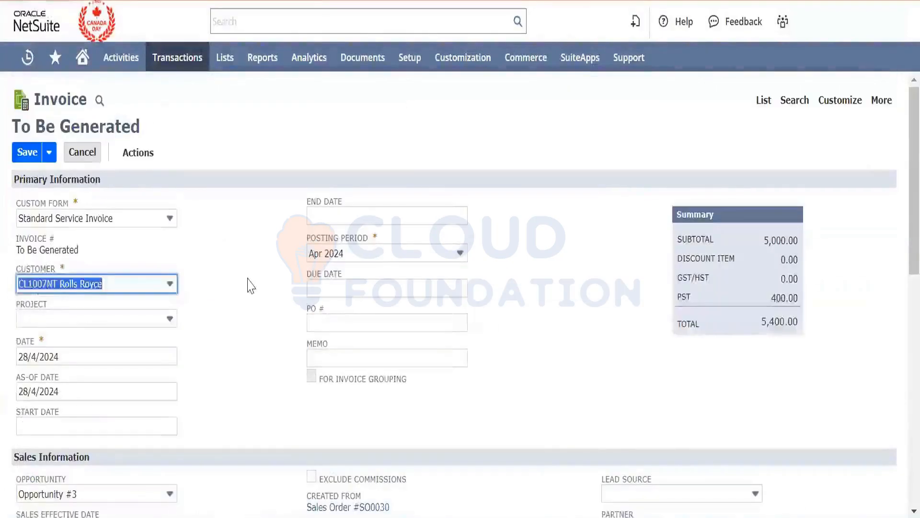
# - Review the unsaved Rolls Royce invoice, including its primary information, summary and APPLE WATCH item line
pyautogui.scroll(-9, 250, 286)
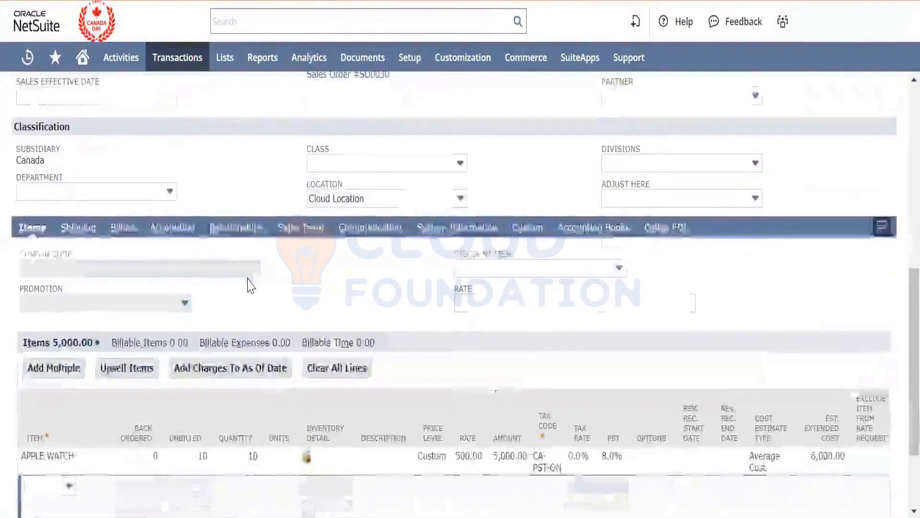
pyautogui.scroll(-2, 251, 286)
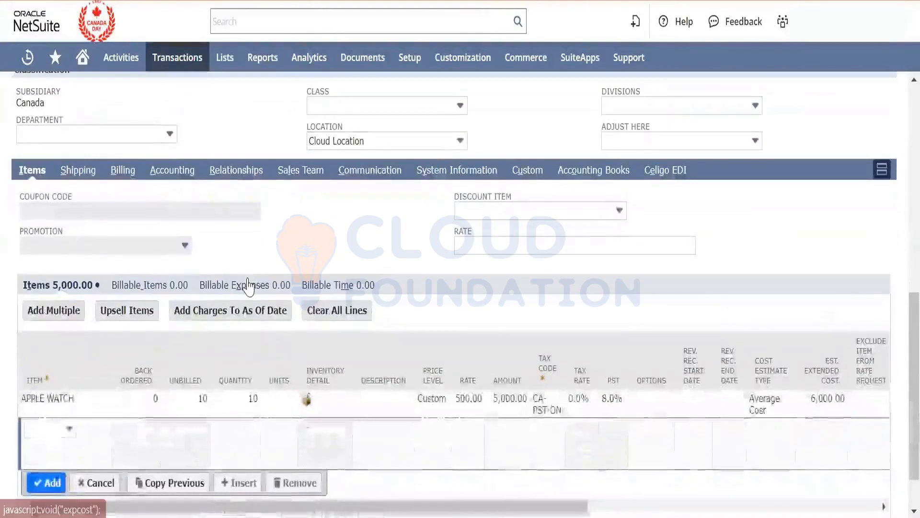
pyautogui.scroll(10, 249, 286)
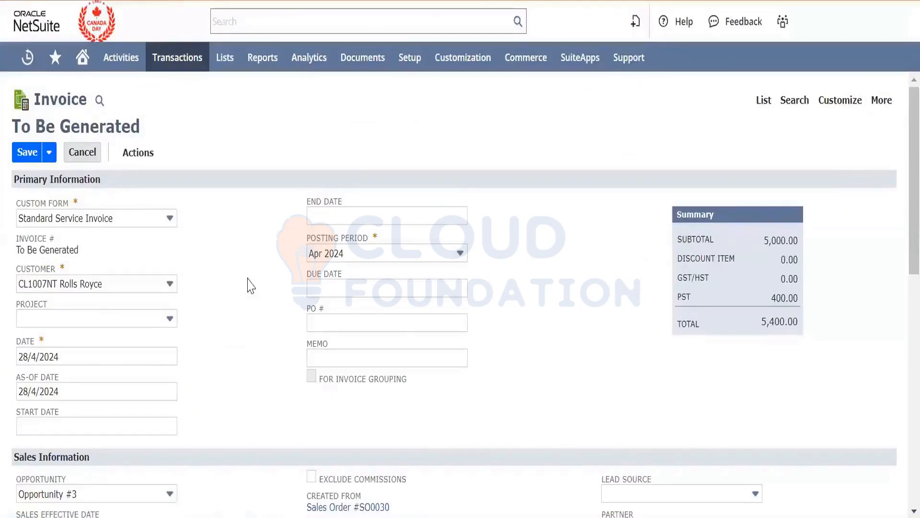
pyautogui.scroll(-5, 251, 286)
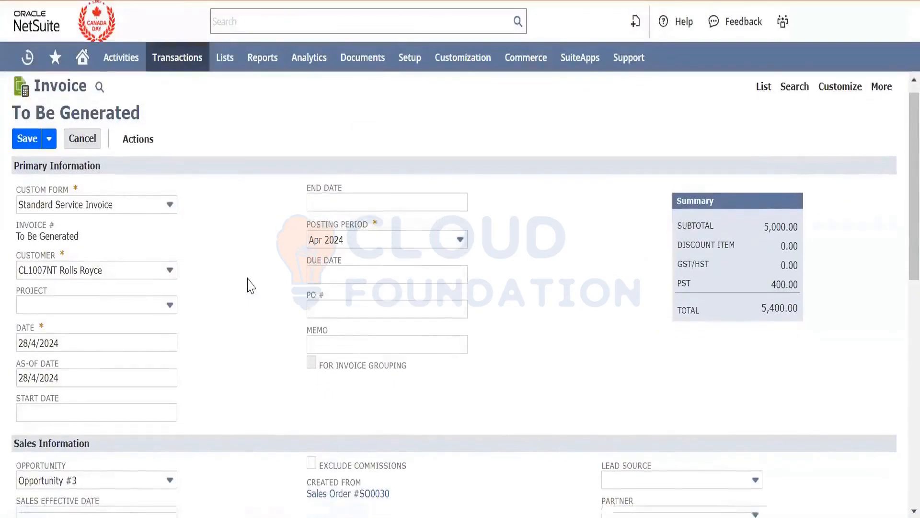
pyautogui.scroll(-5, 249, 286)
pyautogui.scroll(8, 248, 286)
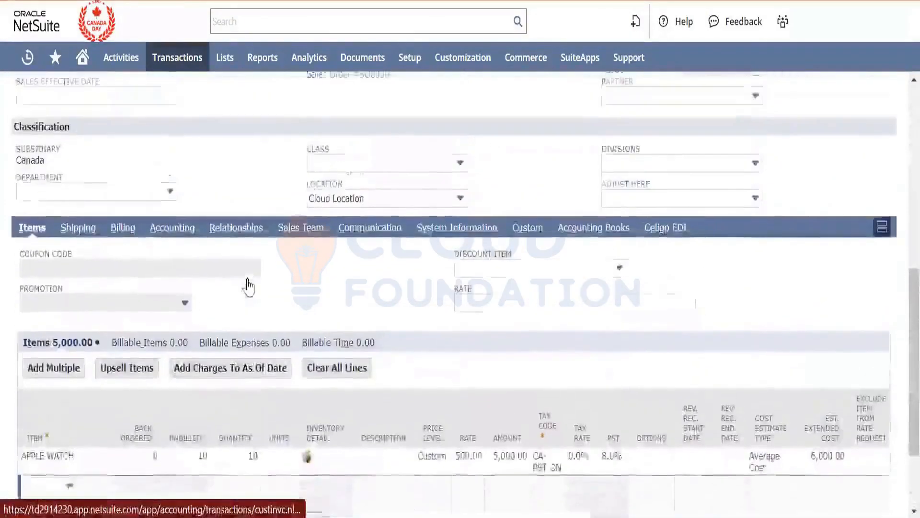
# - Recheck the unsaved invoice's sales information, classification, summary totals and item line before saving
pyautogui.scroll(-1, 251, 286)
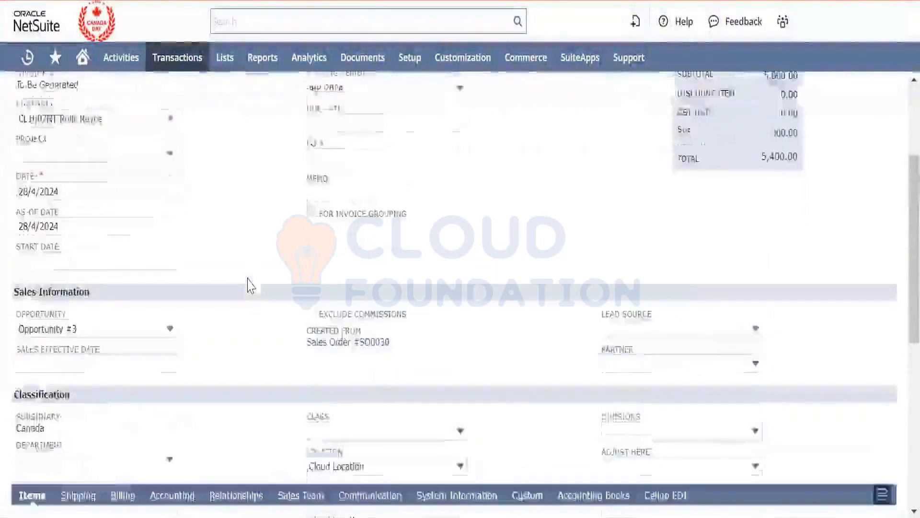
pyautogui.scroll(-7, 250, 286)
pyautogui.scroll(5, 251, 286)
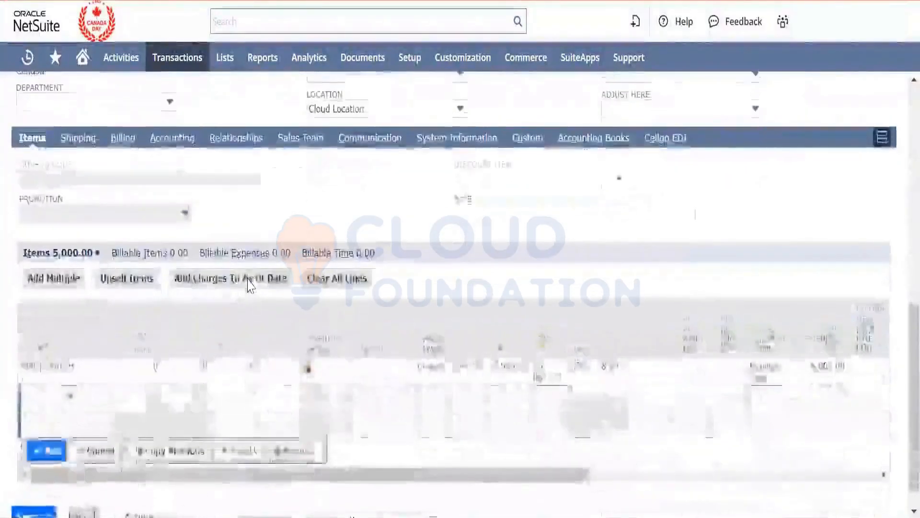
pyautogui.scroll(3, 251, 286)
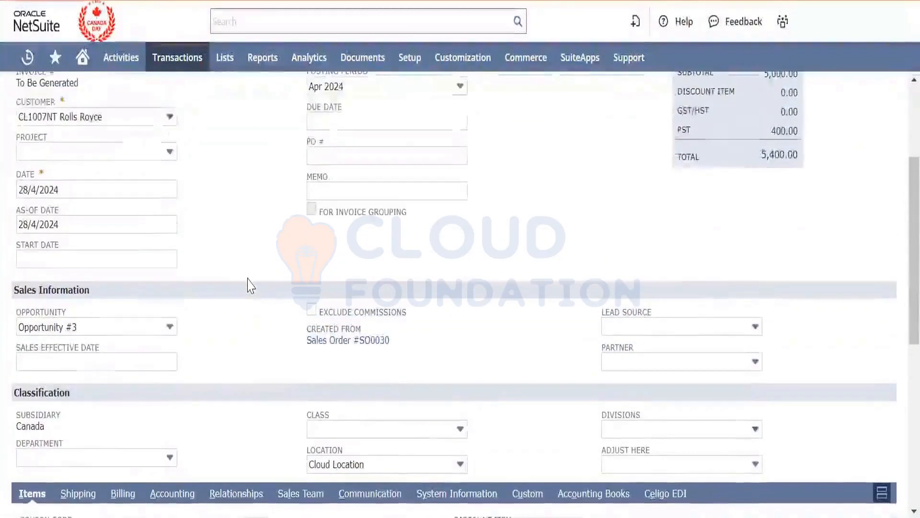
pyautogui.scroll(2, 250, 286)
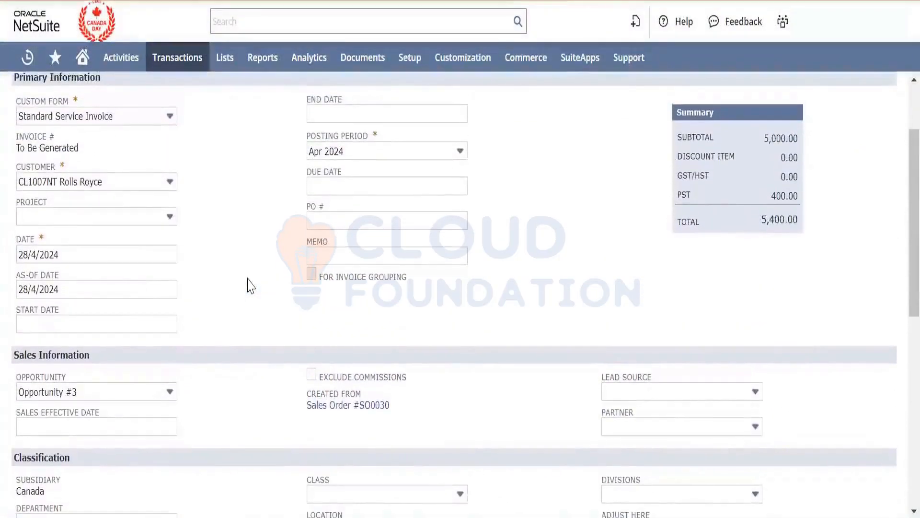
pyautogui.scroll(-5, 251, 287)
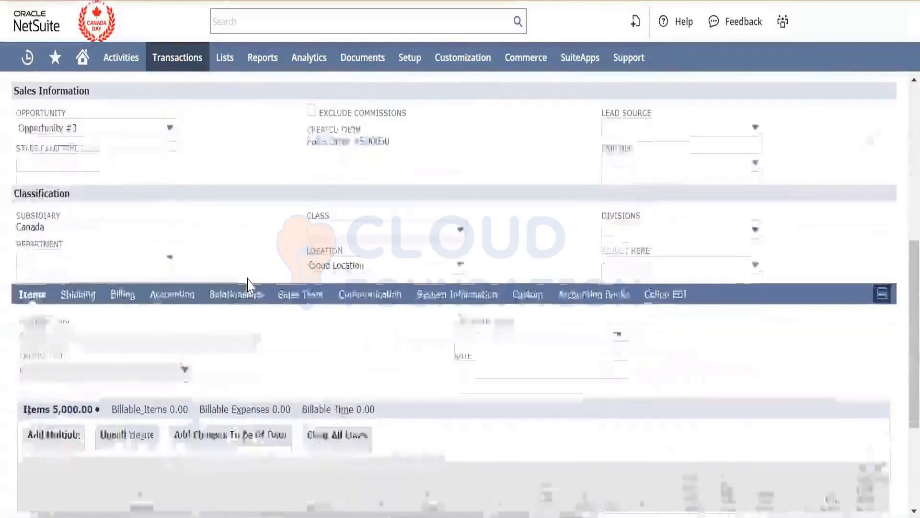
pyautogui.scroll(-1, 250, 286)
pyautogui.scroll(-2, 251, 286)
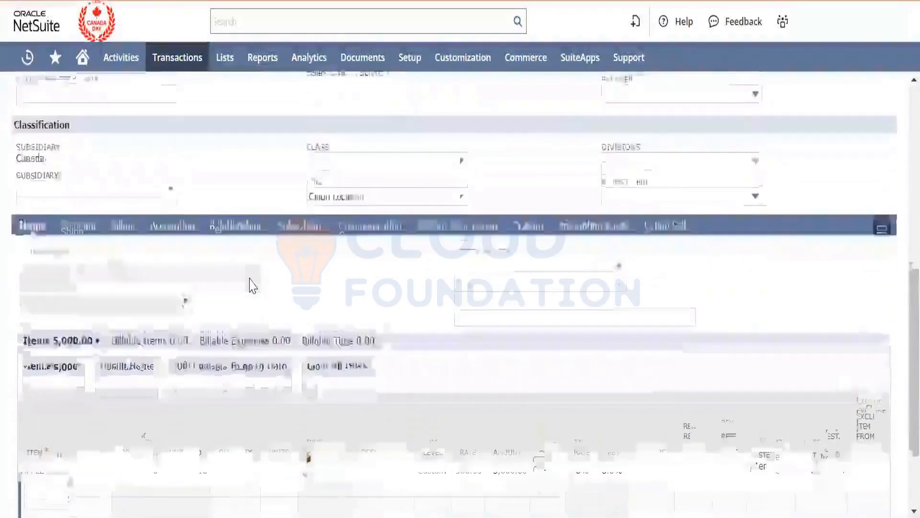
pyautogui.scroll(-1, 250, 286)
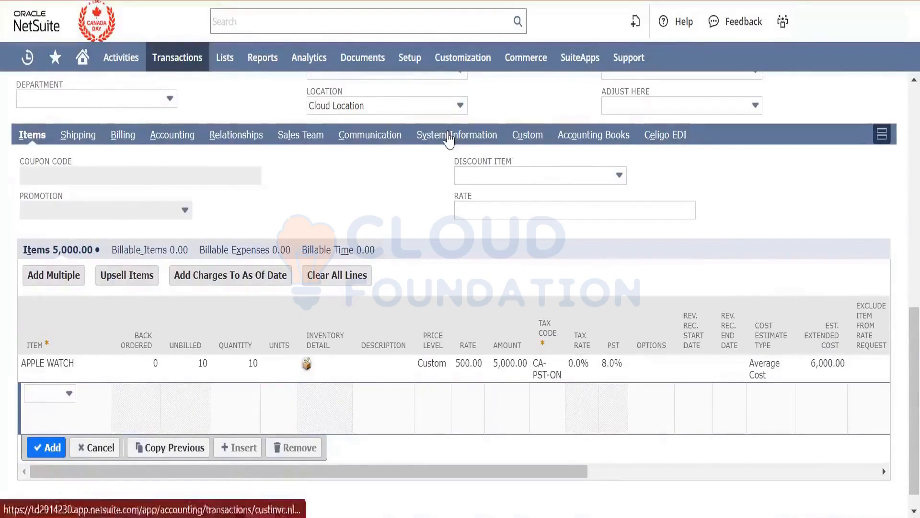
# - Check the invoice's system information and communication details, and save the Rolls Royce invoice
pyautogui.click(450, 136)
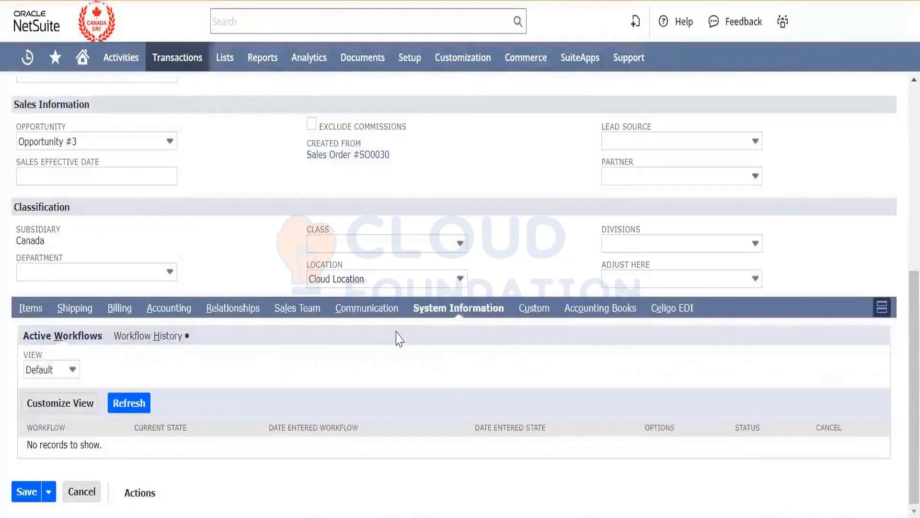
pyautogui.click(350, 314)
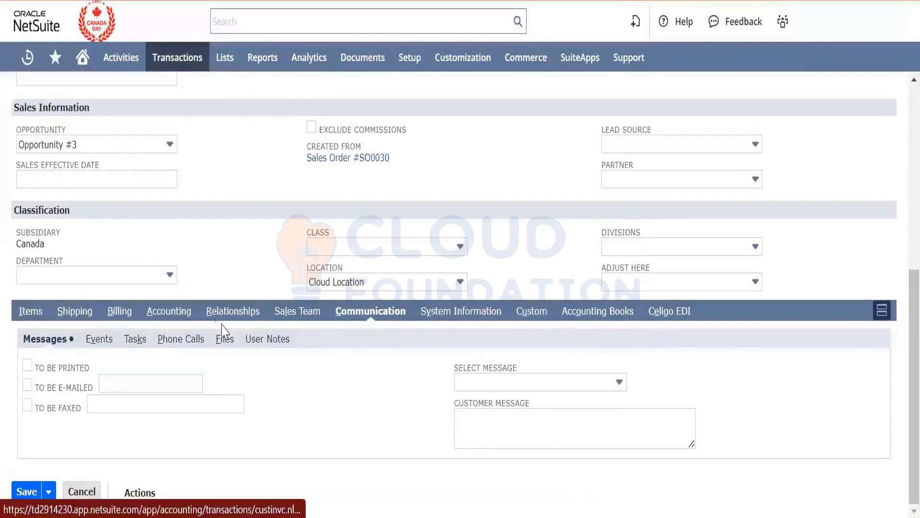
pyautogui.click(29, 314)
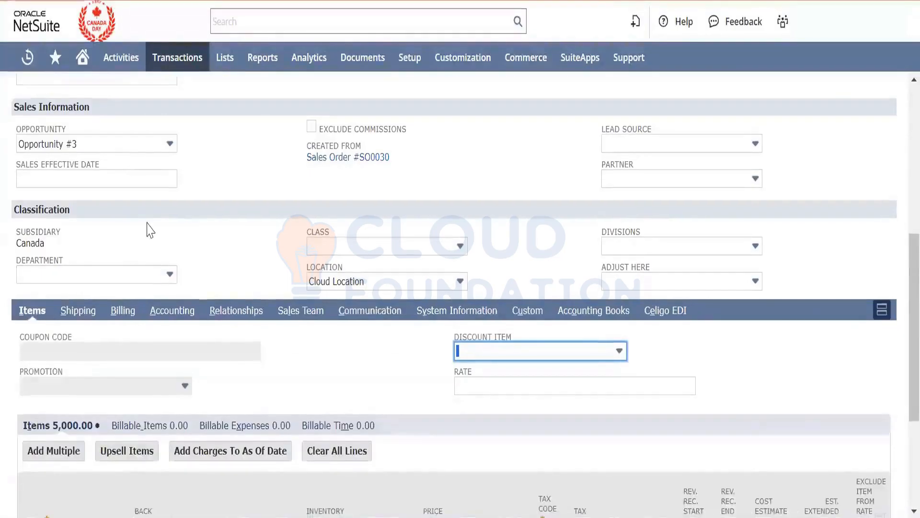
pyautogui.scroll(-4, 149, 230)
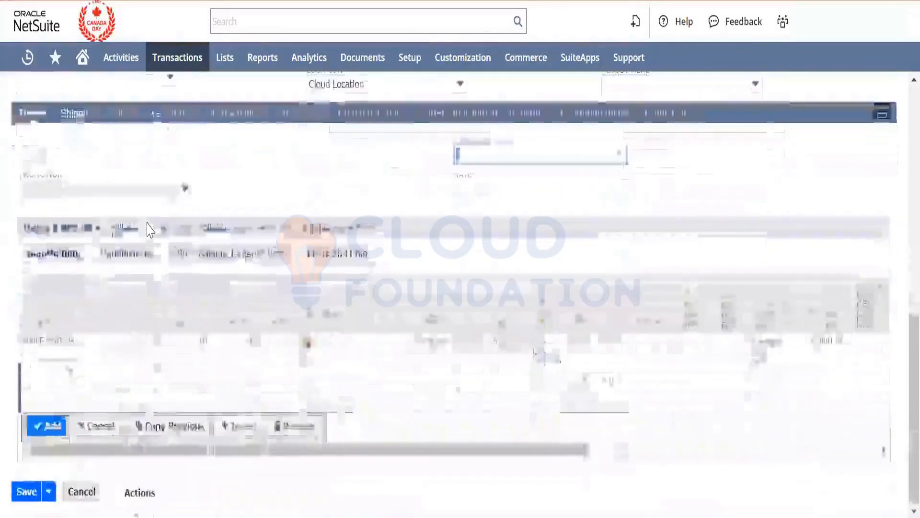
pyautogui.click(27, 498)
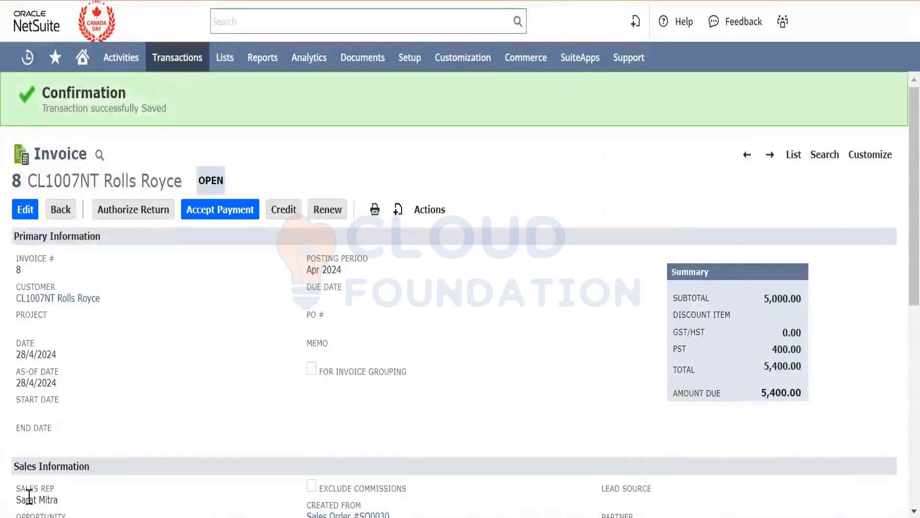
pyautogui.click(425, 214)
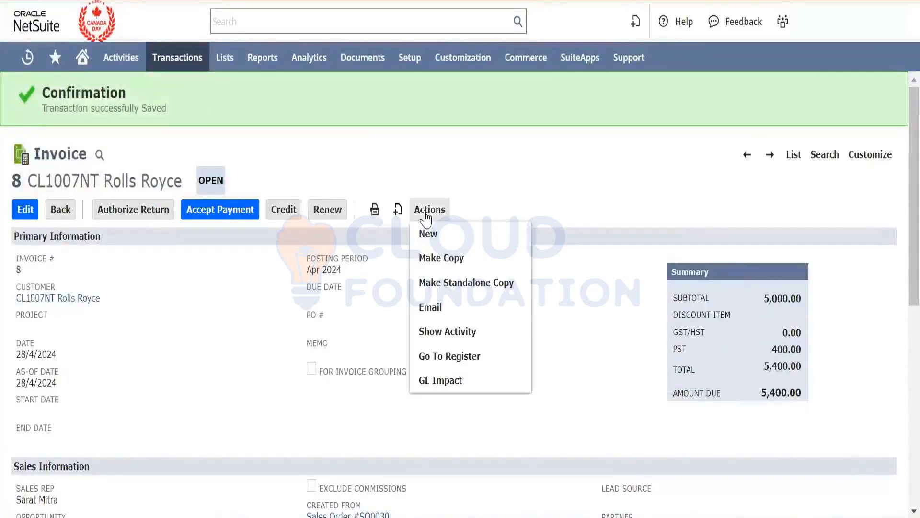
pyautogui.rightClick(467, 381)
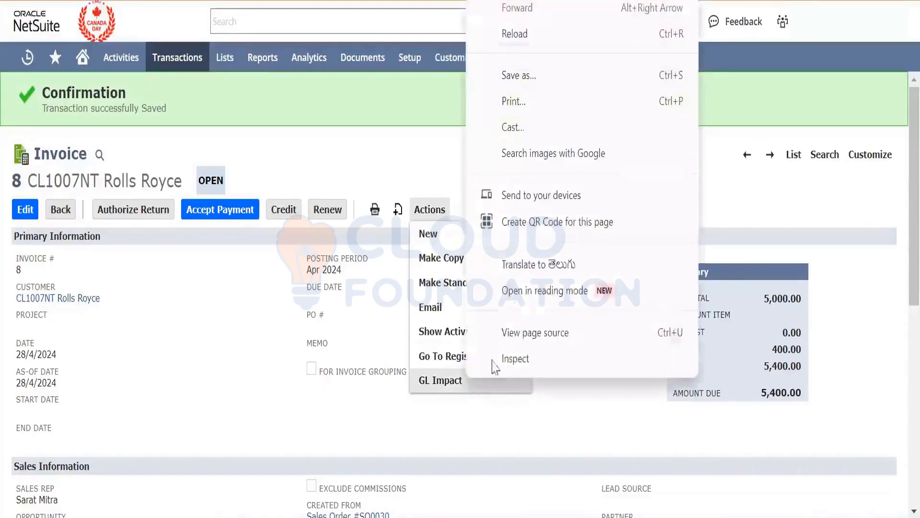
pyautogui.click(498, 399)
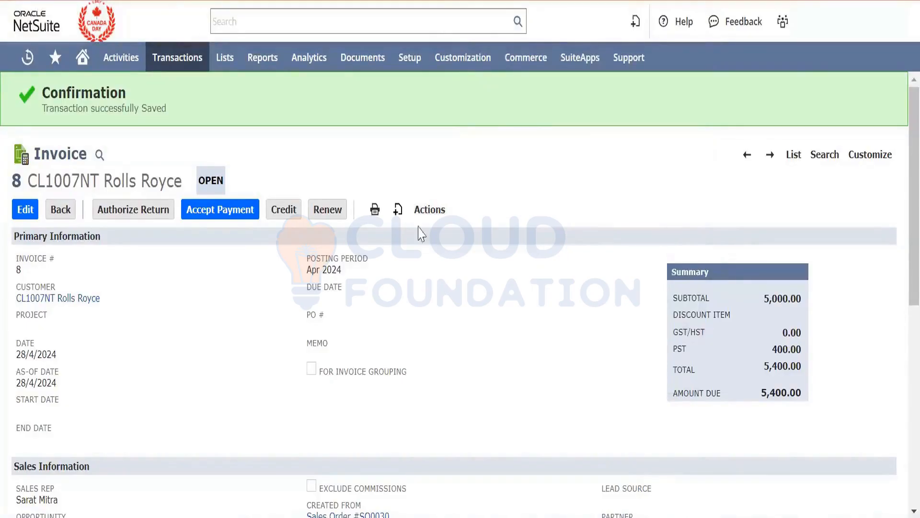
# - Examine the debit and credit amounts in the saved invoice's GL impact, and return to the invoice
pyautogui.moveTo(422, 211)
pyautogui.click(460, 381)
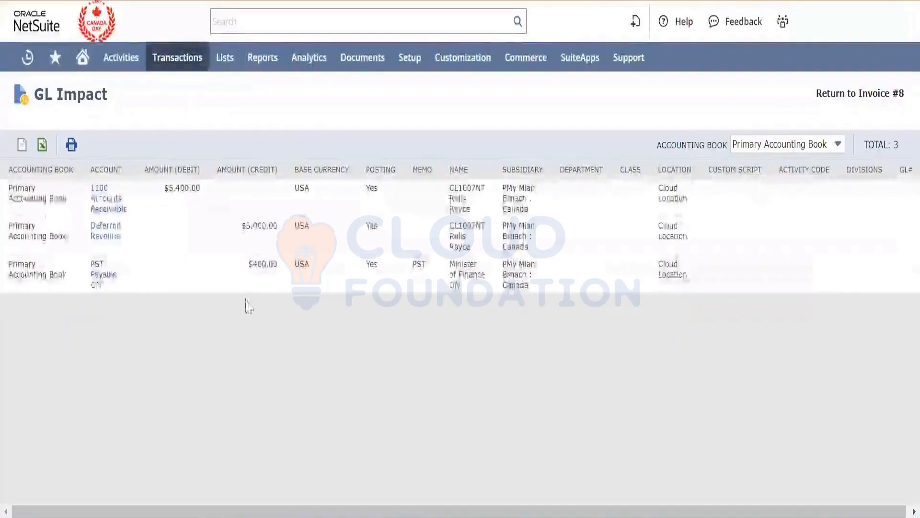
pyautogui.tripleClick(185, 187)
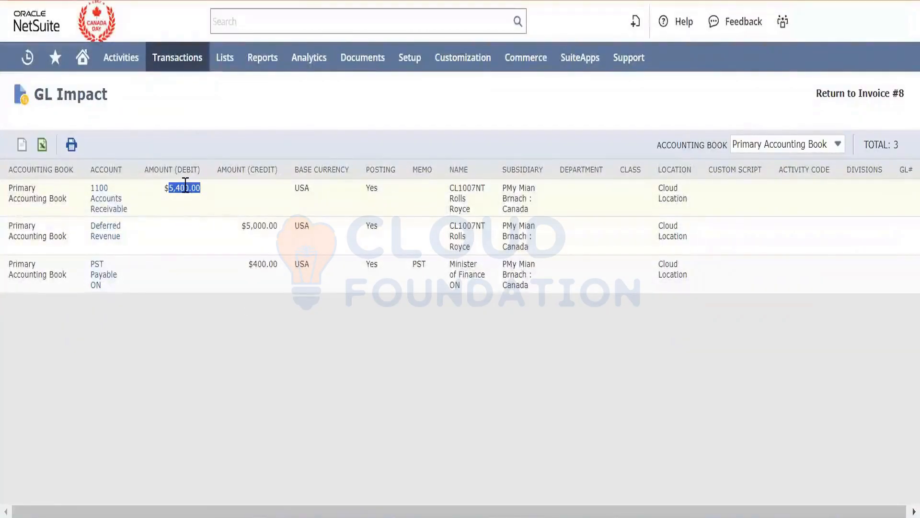
pyautogui.doubleClick(257, 220)
pyautogui.tripleClick(258, 220)
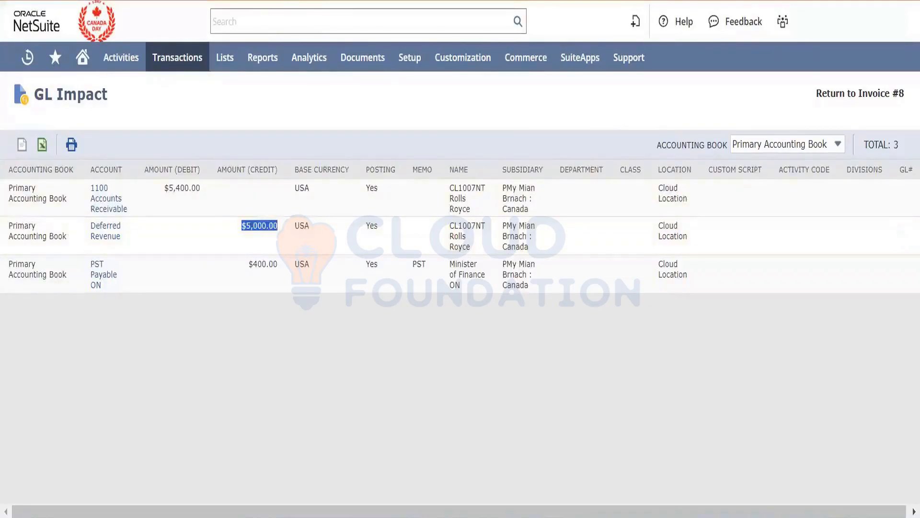
pyautogui.hotkey('alt', 'Left')
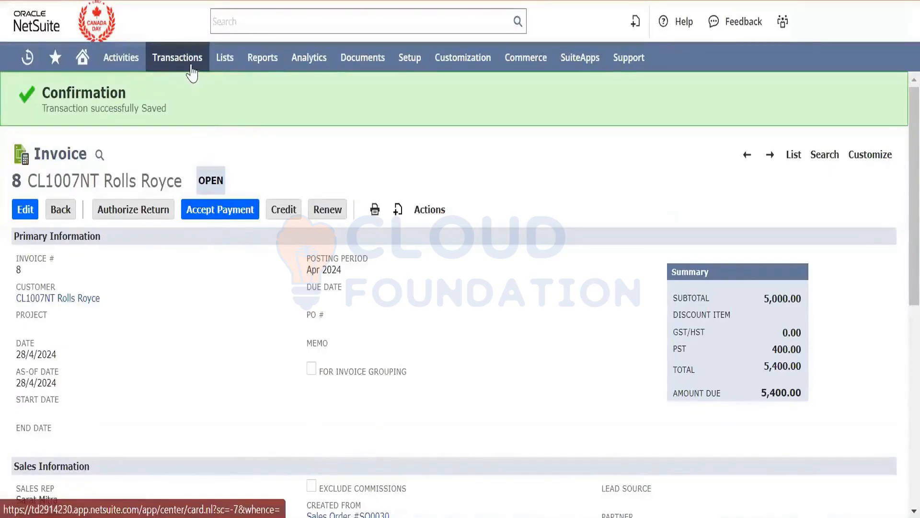
# - Open a new customer payment form in a separate browser tab
pyautogui.moveTo(192, 73)
pyautogui.moveTo(199, 265)
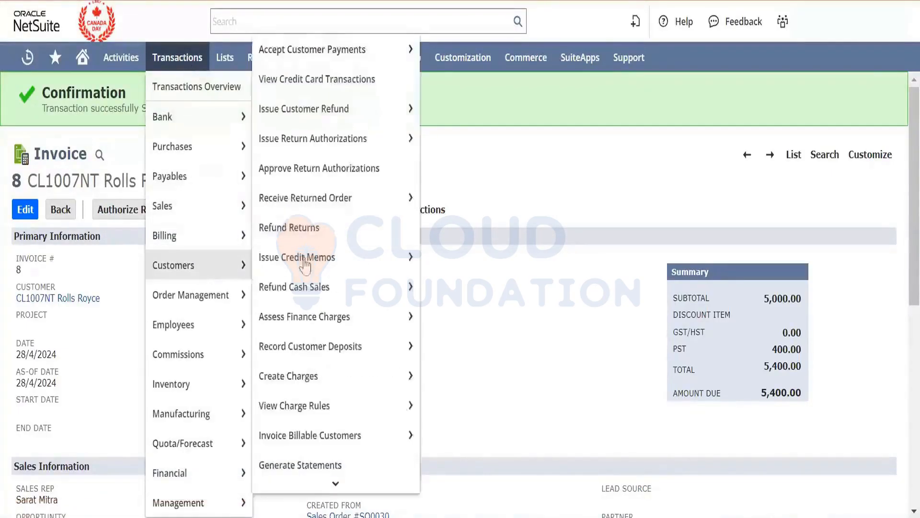
pyautogui.moveTo(332, 56)
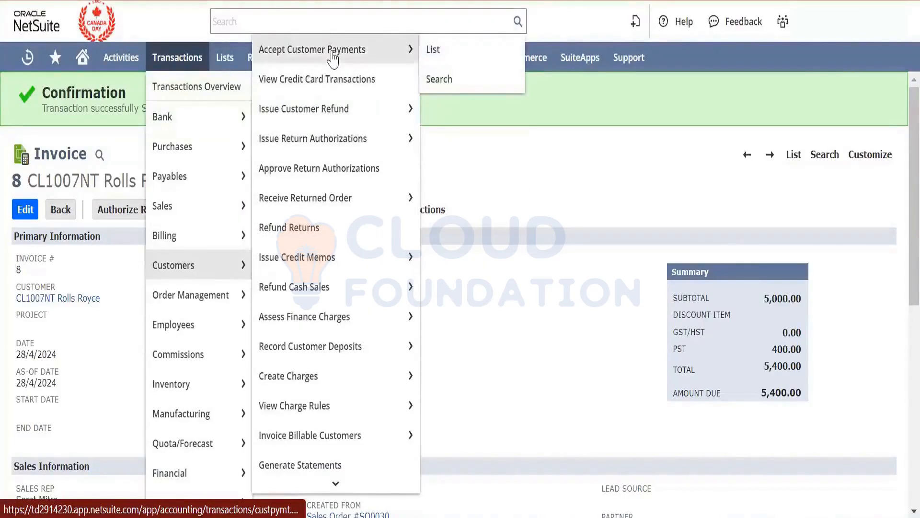
pyautogui.rightClick(332, 54)
pyautogui.click(354, 71)
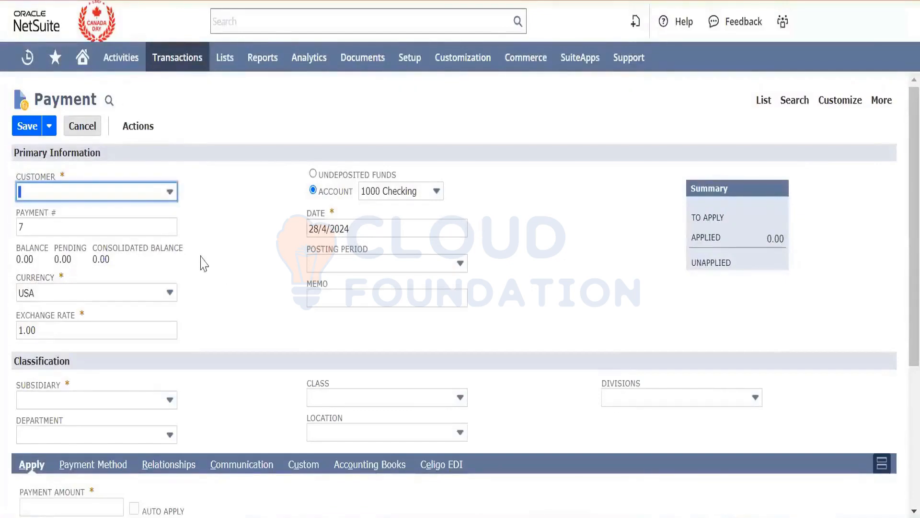
pyautogui.click(150, 192)
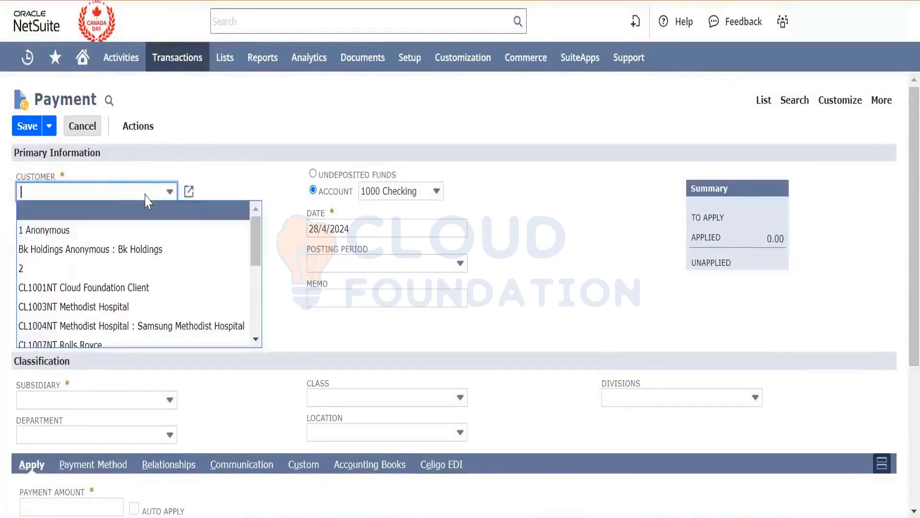
pyautogui.click(137, 269)
pyautogui.rightClick(137, 268)
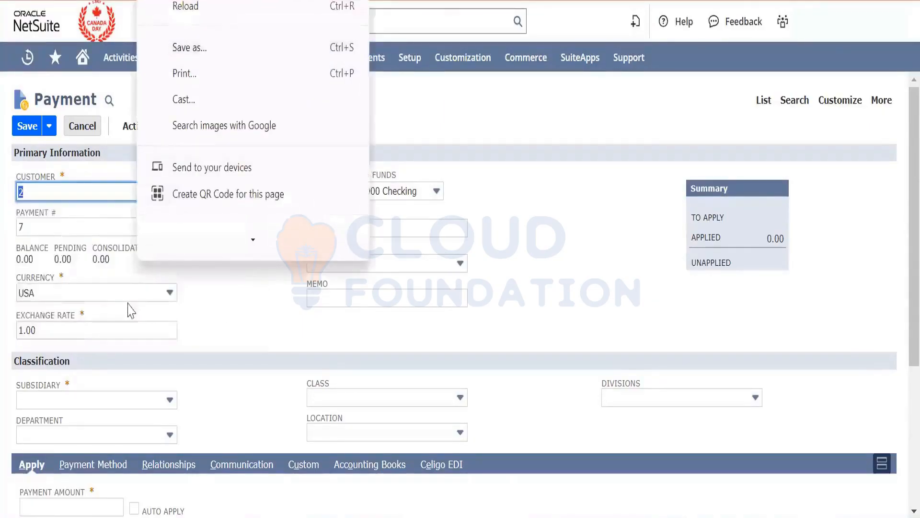
# - Set the customer of the new payment to CL1007NT Rolls Royce
pyautogui.click(90, 197)
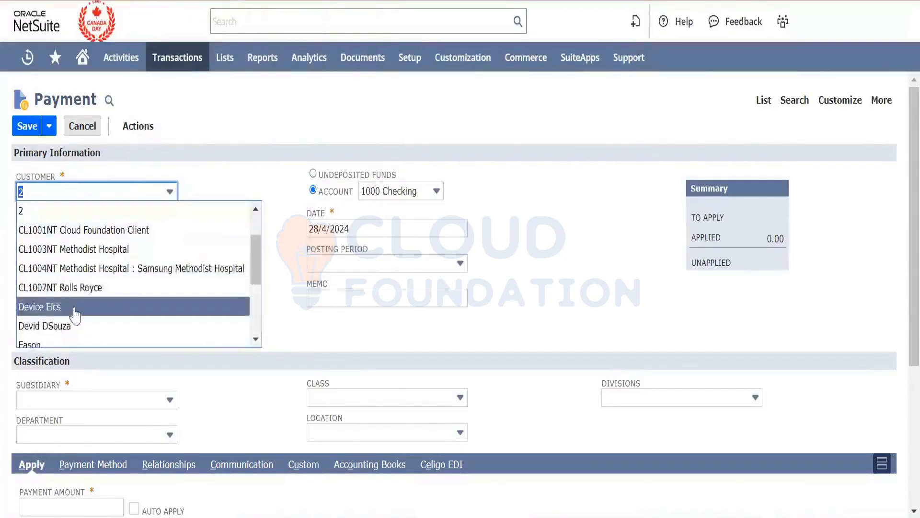
pyautogui.click(78, 290)
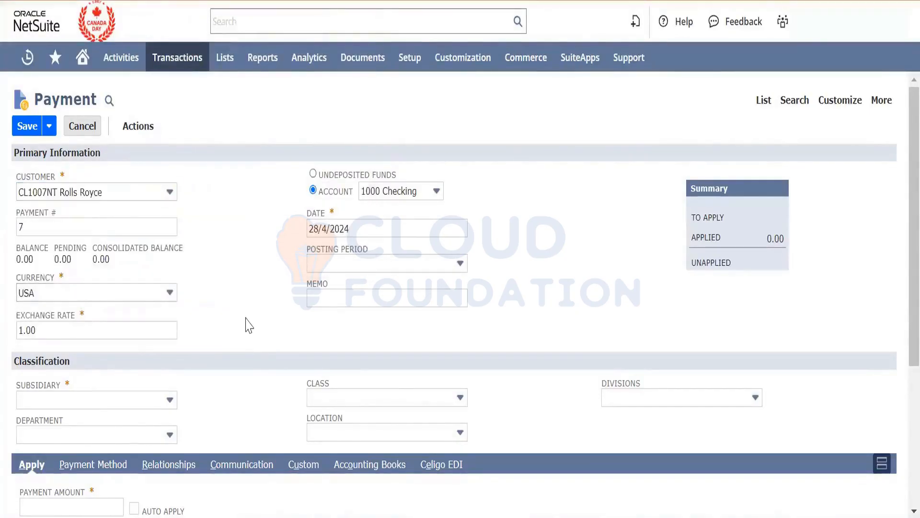
pyautogui.scroll(-5, 249, 325)
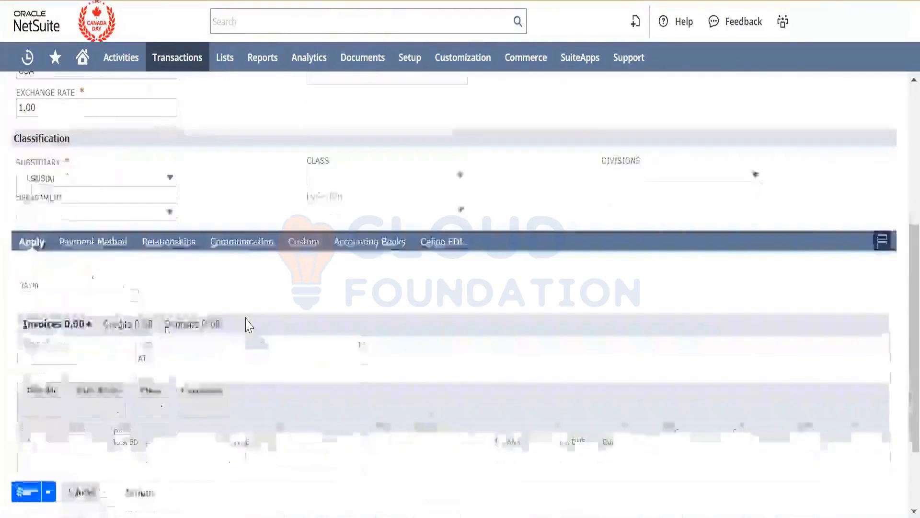
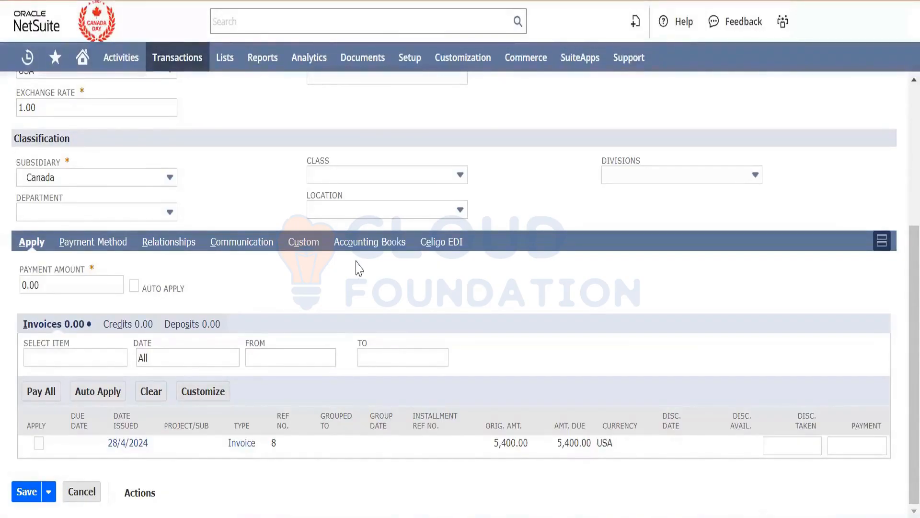
# - Set the payment's location to Cloud Location and apply the payment to the 28/4/2024 Rolls Royce invoice
pyautogui.click(362, 211)
pyautogui.click(330, 264)
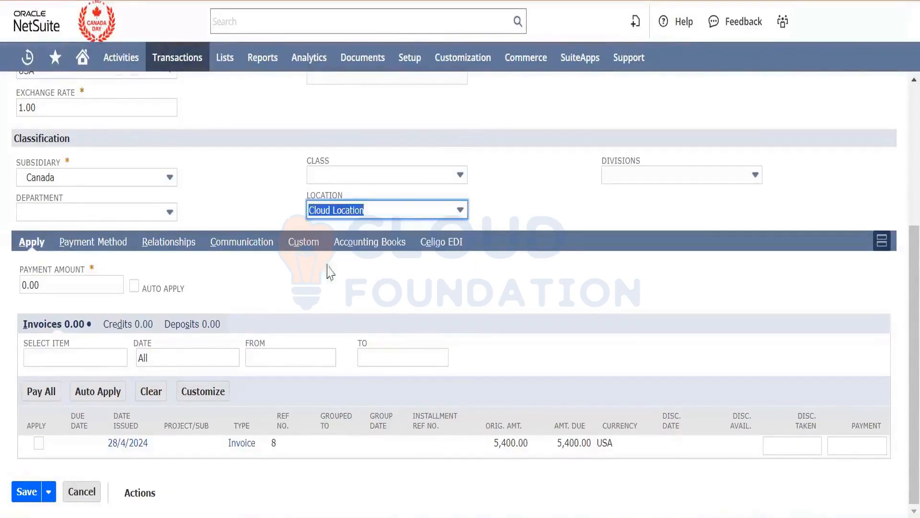
pyautogui.click(39, 443)
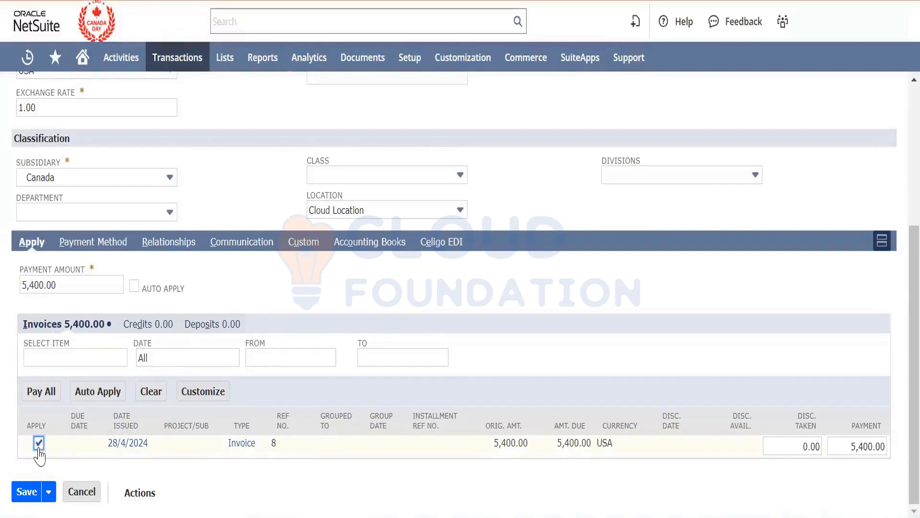
# - Try to save the customer payment without choosing a deposit account
pyautogui.click(28, 494)
pyautogui.click(26, 491)
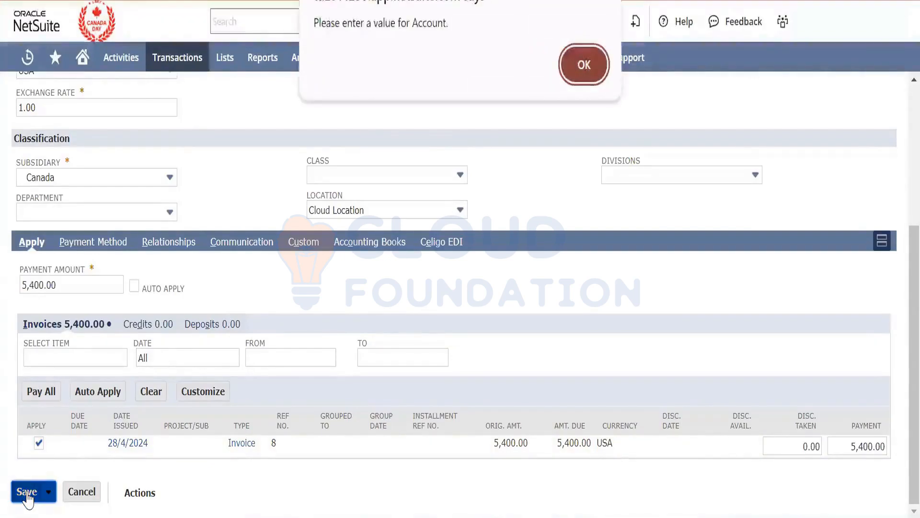
pyautogui.click(585, 66)
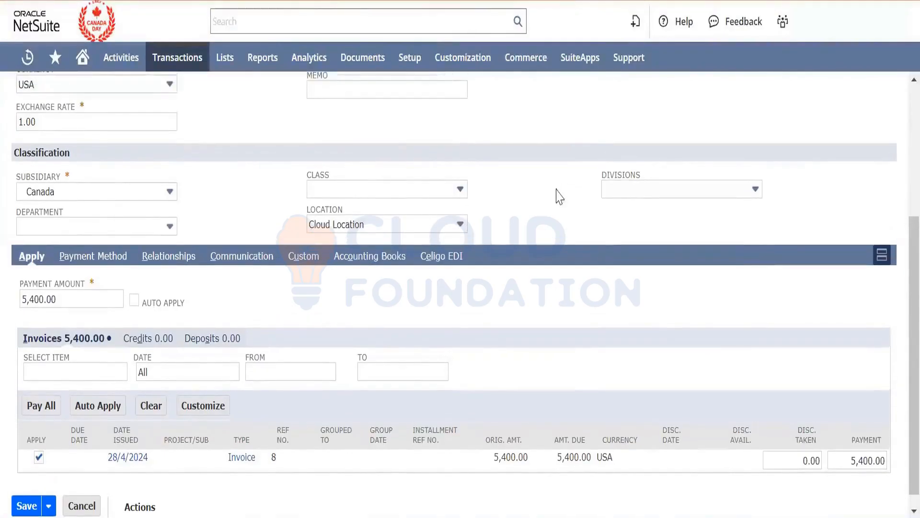
# - Set the payment's account to Bank Account and save the customer payment
pyautogui.scroll(5, 558, 201)
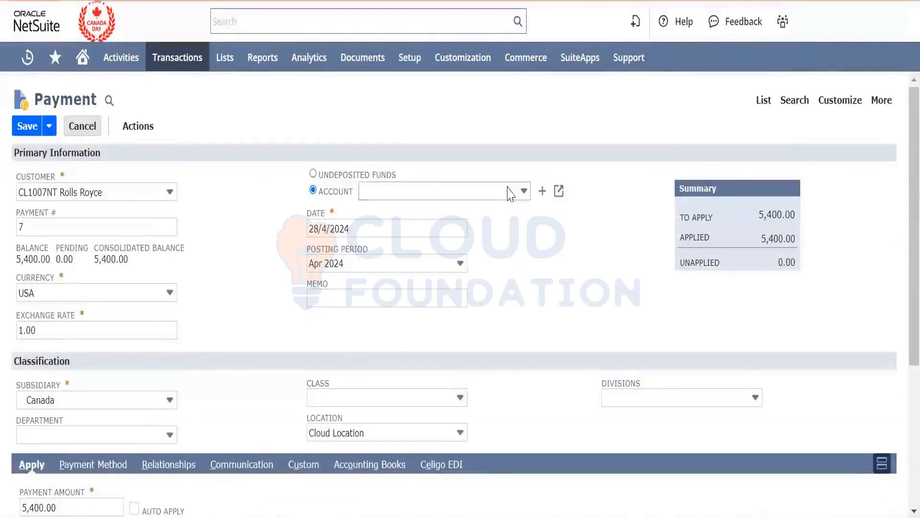
pyautogui.click(457, 191)
pyautogui.click(439, 250)
pyautogui.click(586, 304)
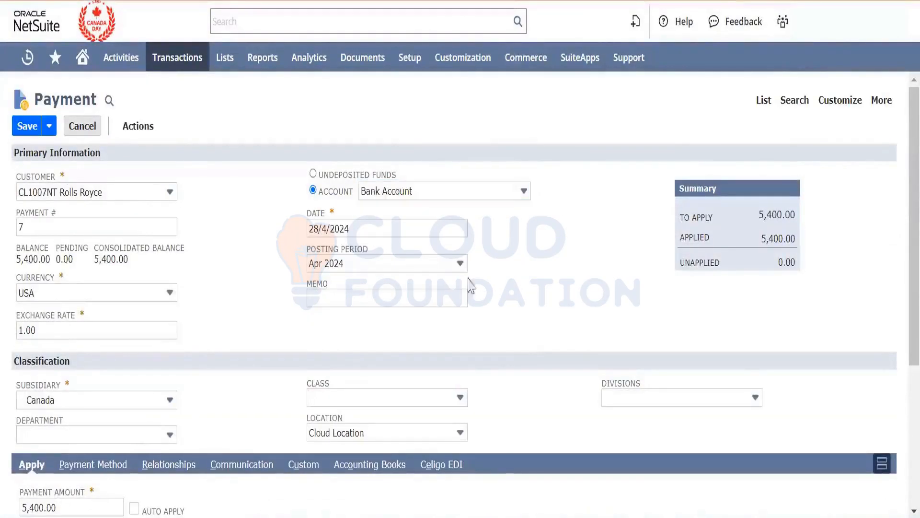
pyautogui.click(24, 132)
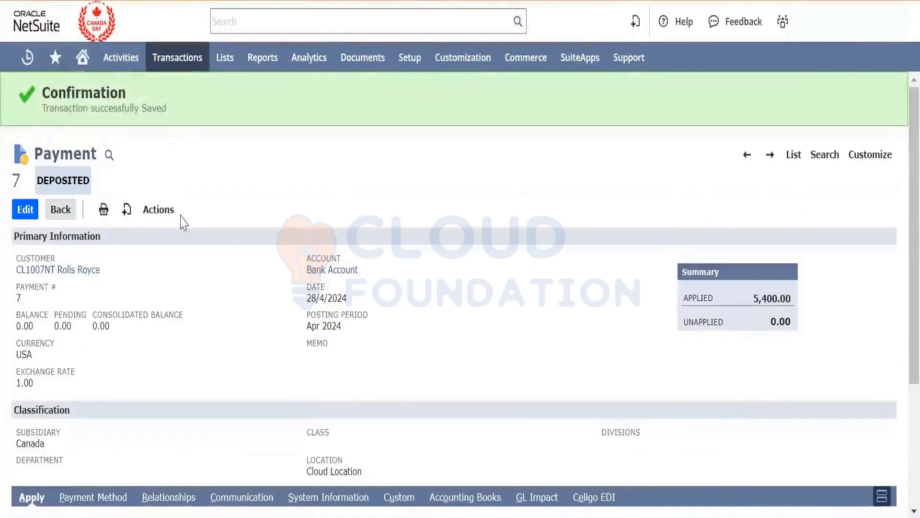
# - Examine the debit and credit entries in the saved payment's GL impact, and return to the payment
pyautogui.moveTo(168, 213)
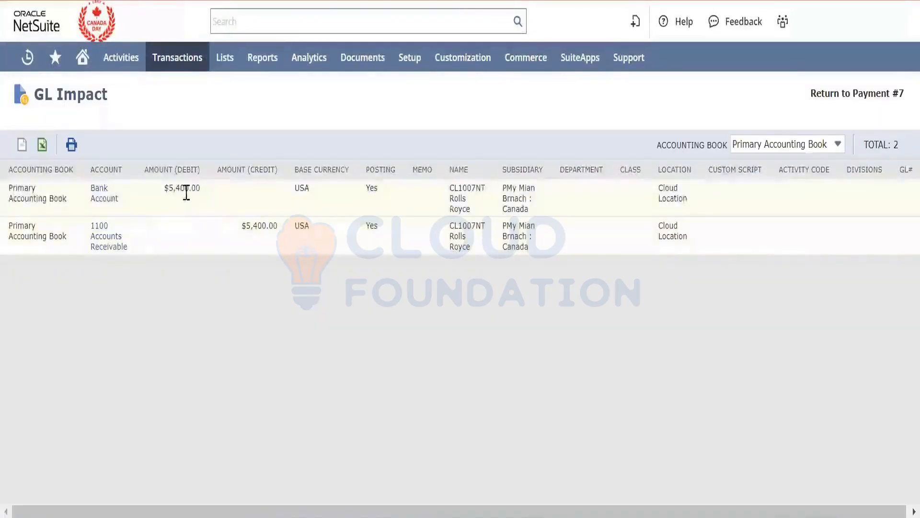
pyautogui.doubleClick(186, 190)
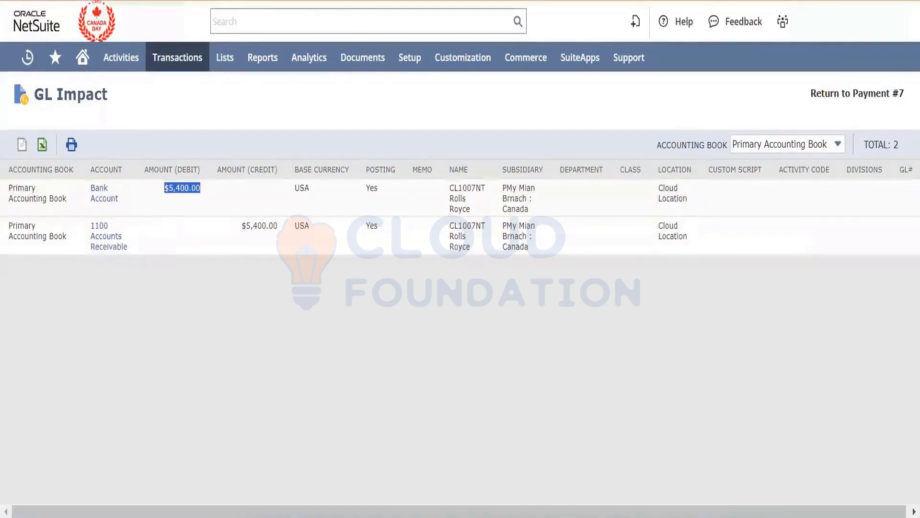
pyautogui.hotkey('alt', 'Left')
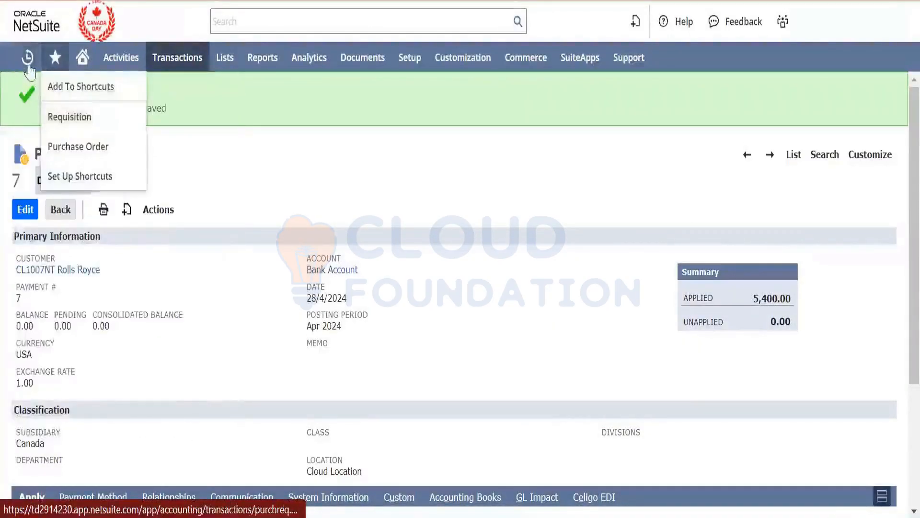
# - Open the recent Rolls Royce sales order SO0030, check its APPLE WATCH line quantities, and start a return authorization from it
pyautogui.moveTo(28, 65)
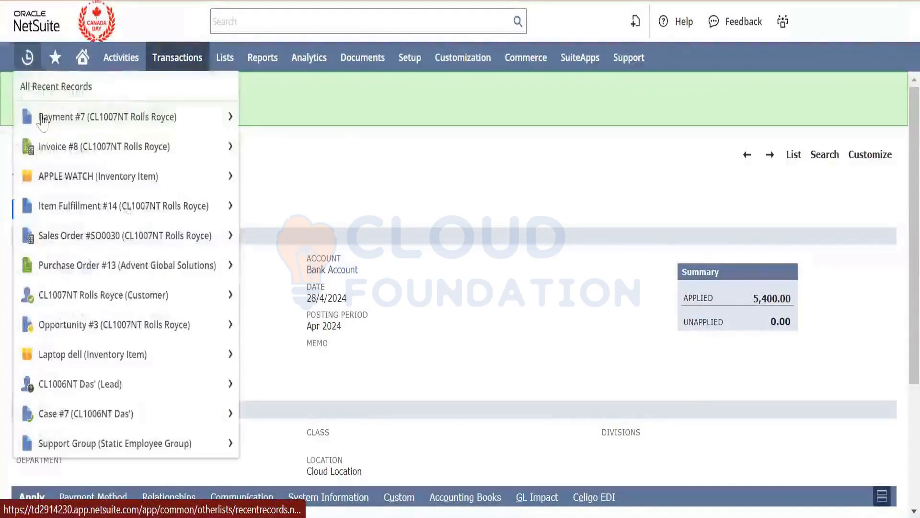
pyautogui.click(60, 232)
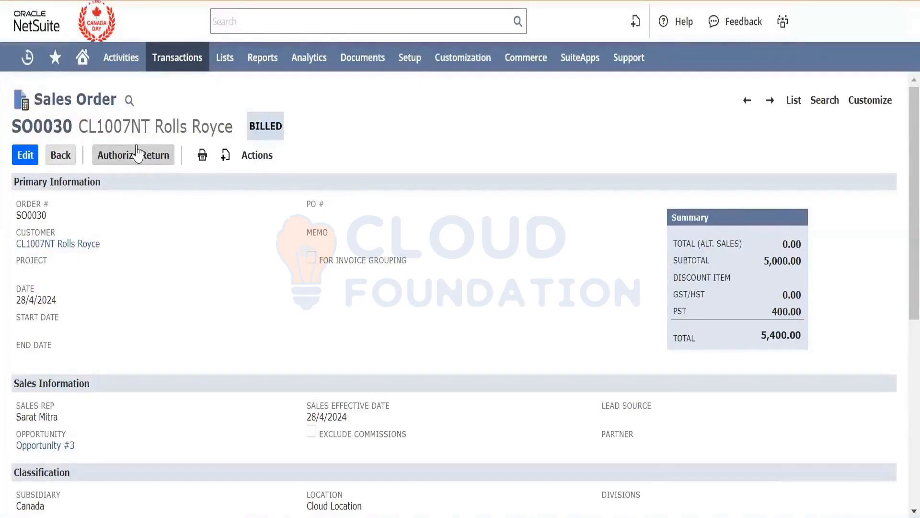
pyautogui.scroll(-7, 278, 293)
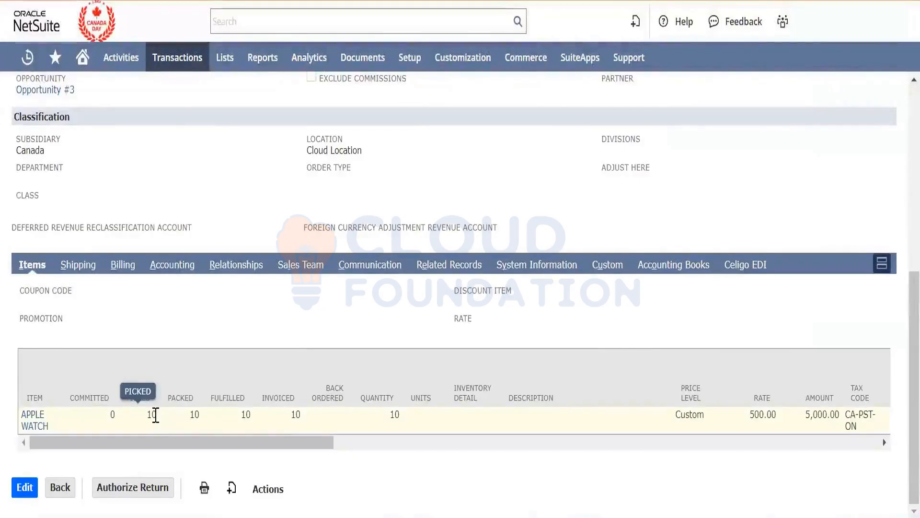
pyautogui.doubleClick(151, 415)
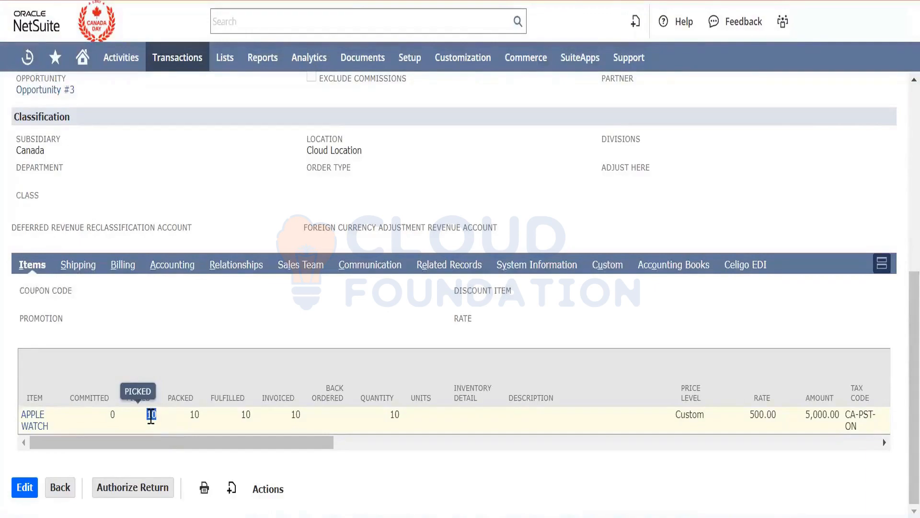
pyautogui.click(140, 489)
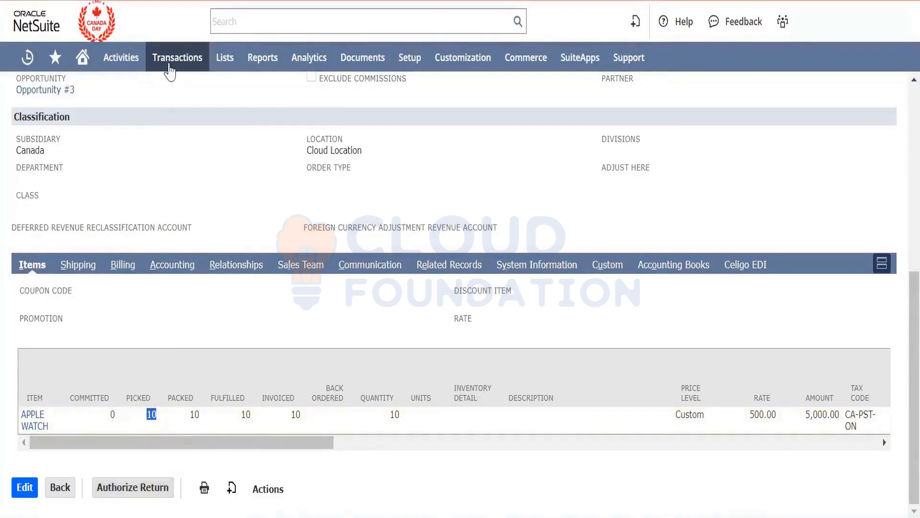
pyautogui.moveTo(170, 69)
pyautogui.moveTo(198, 219)
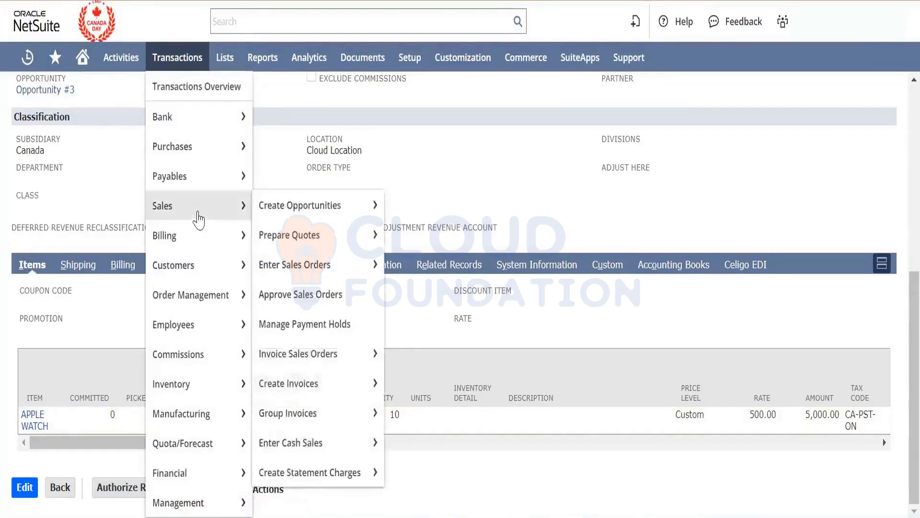
pyautogui.moveTo(207, 267)
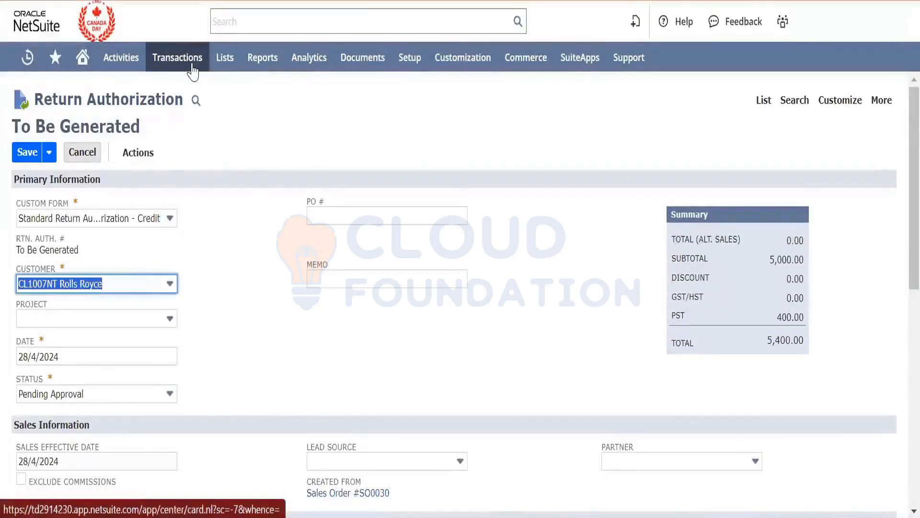
pyautogui.moveTo(240, 266)
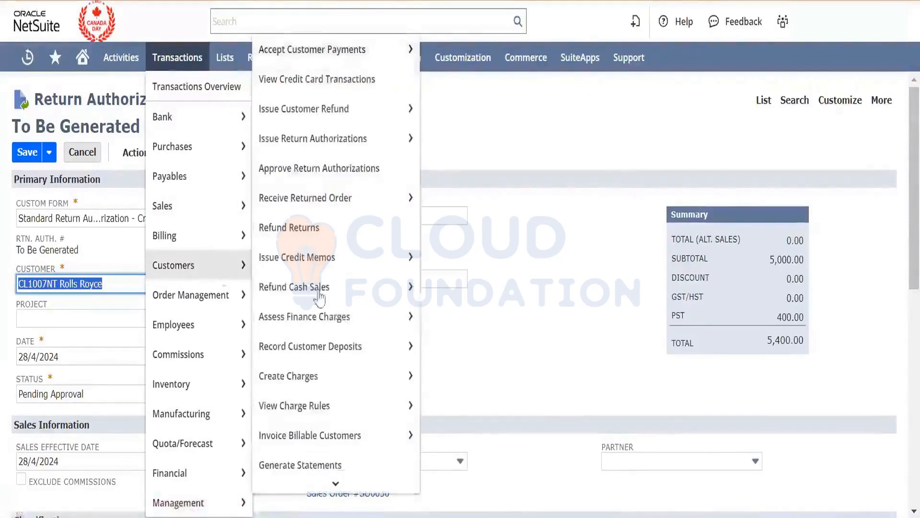
pyautogui.moveTo(341, 397)
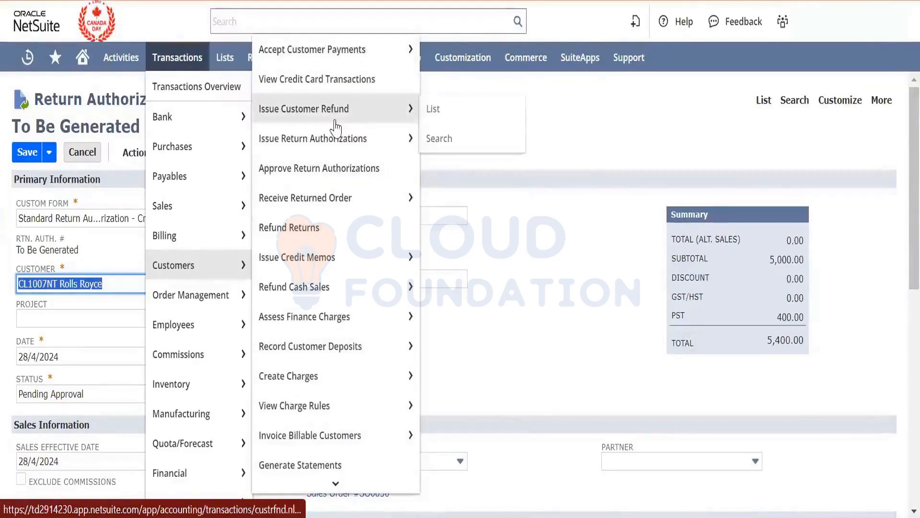
pyautogui.moveTo(336, 142)
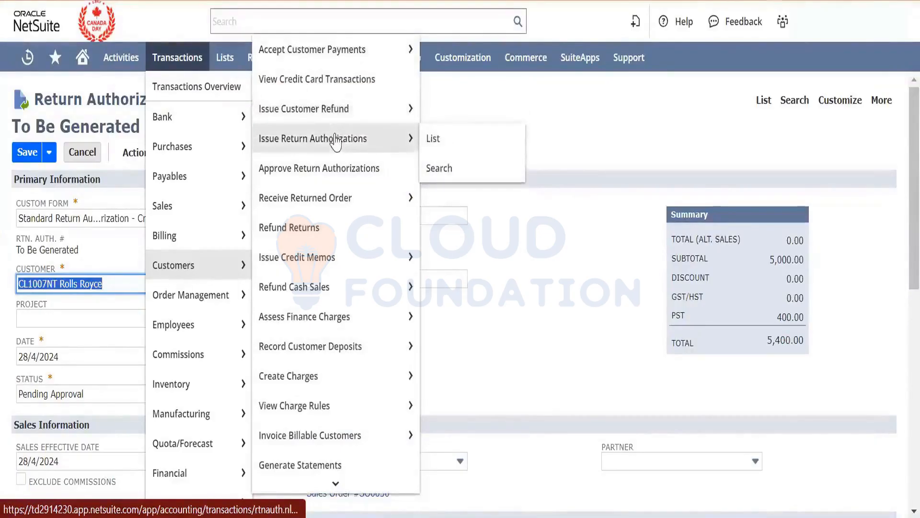
pyautogui.moveTo(327, 117)
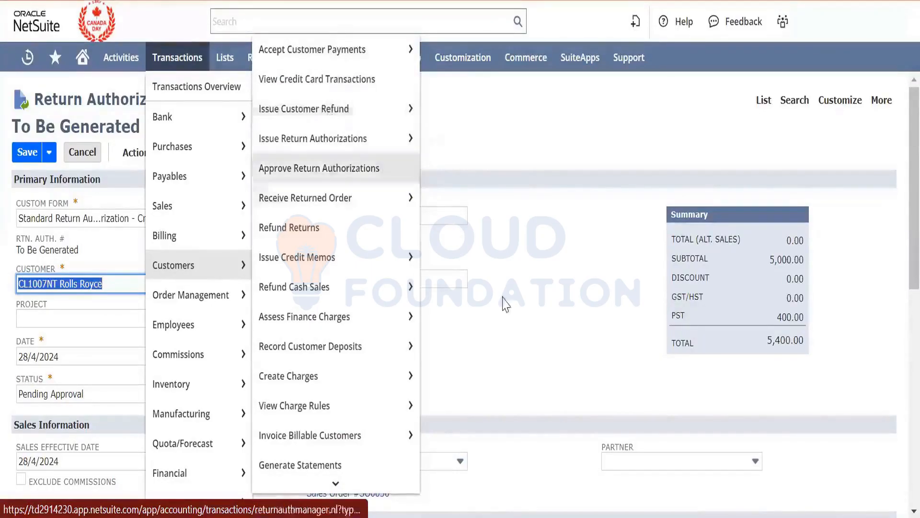
pyautogui.click(529, 331)
# - Set the APPLE WATCH line's quantity to 1 on the return authorization
pyautogui.scroll(-1, 533, 338)
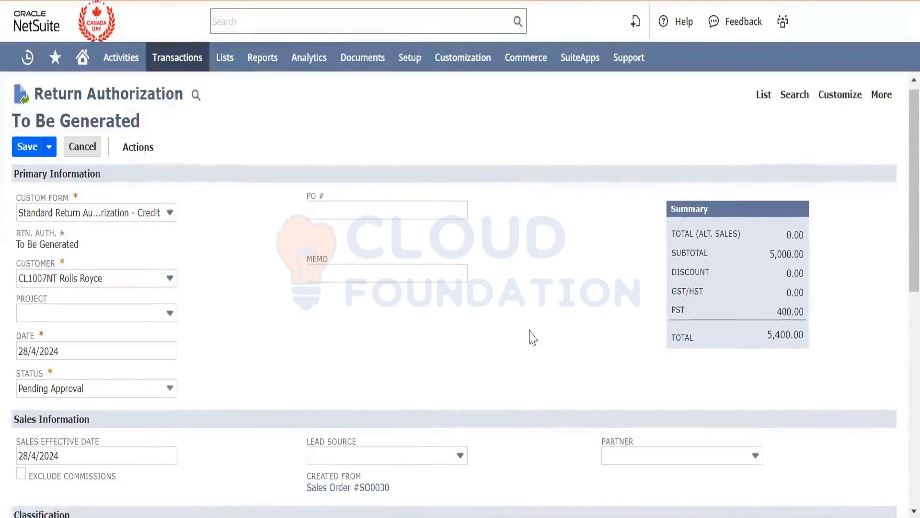
pyautogui.scroll(-10, 531, 335)
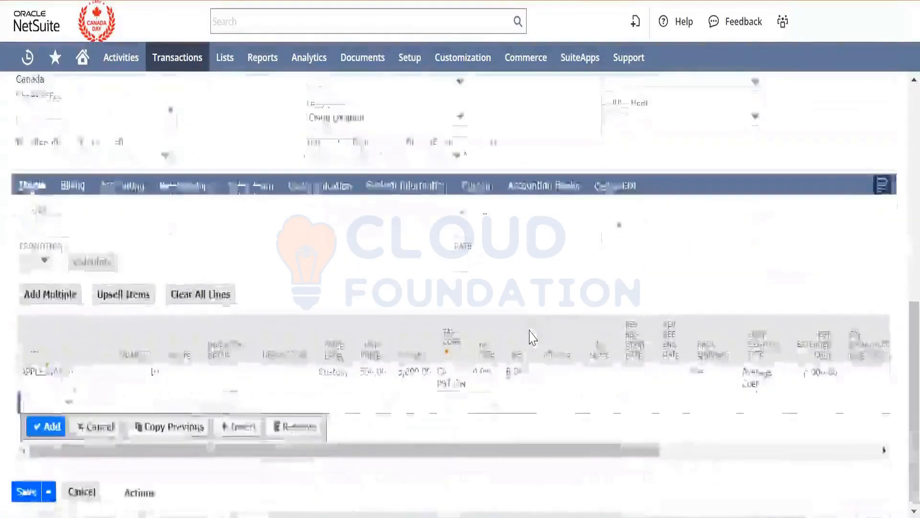
pyautogui.click(154, 372)
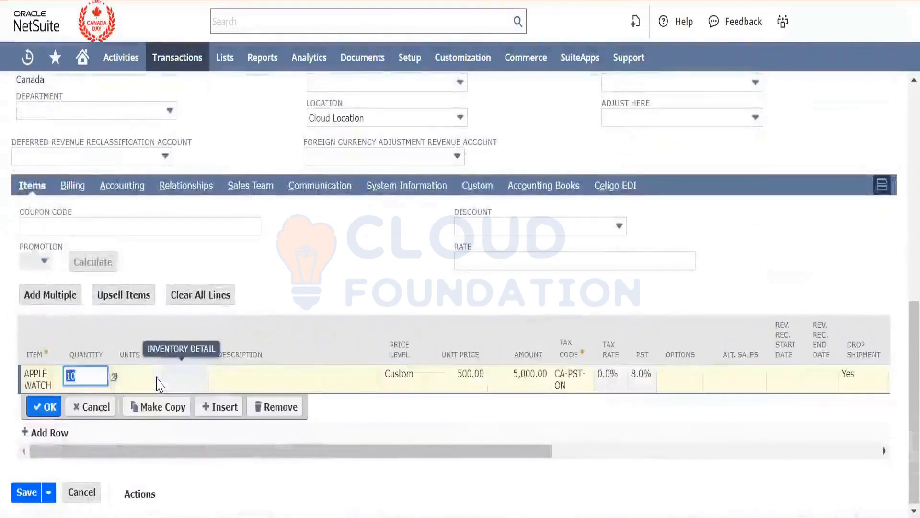
pyautogui.write('1')
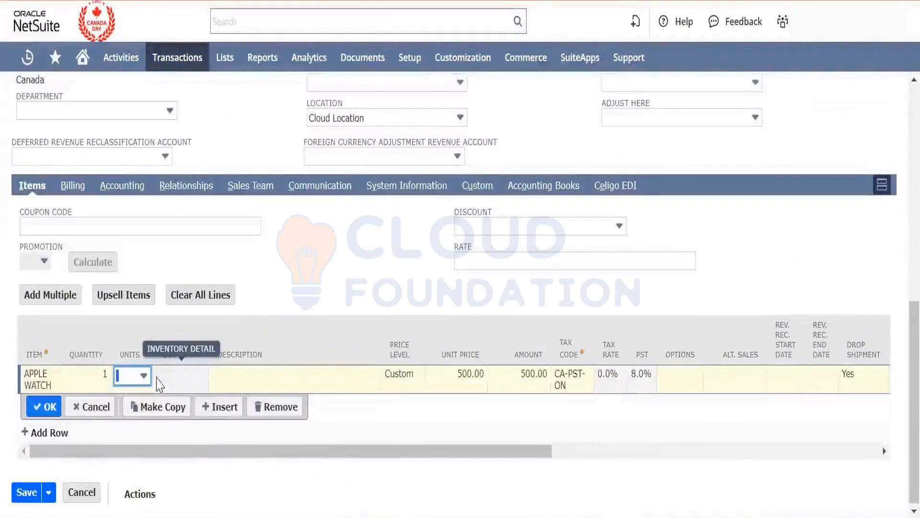
pyautogui.click(48, 408)
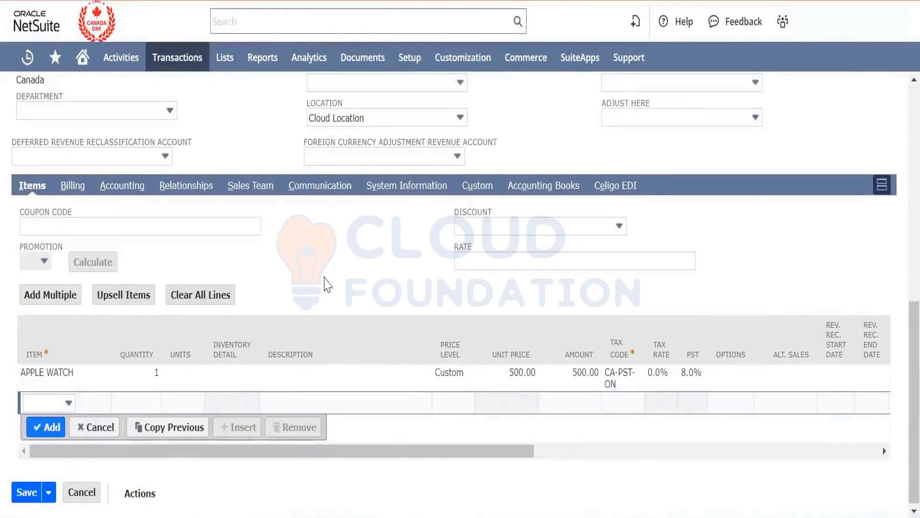
# - Save and approve the Rolls Royce return authorization
pyautogui.scroll(10, 328, 284)
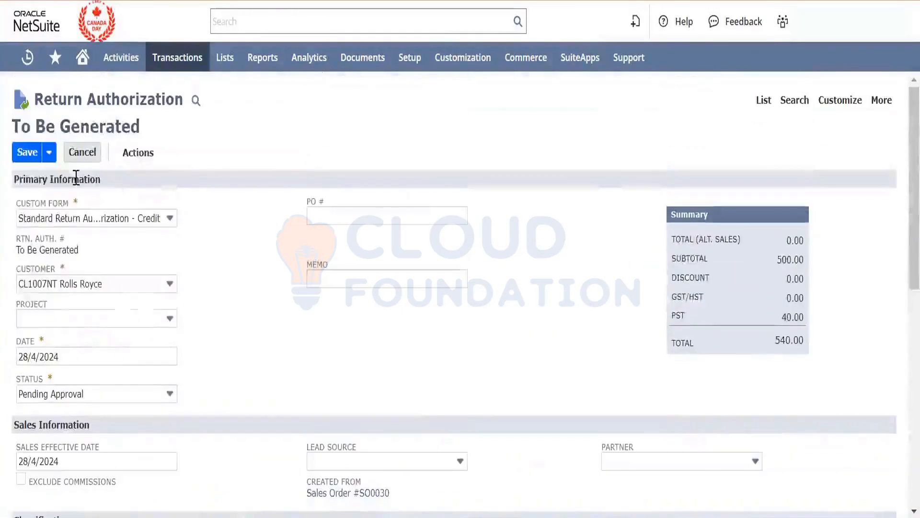
pyautogui.moveTo(19, 157)
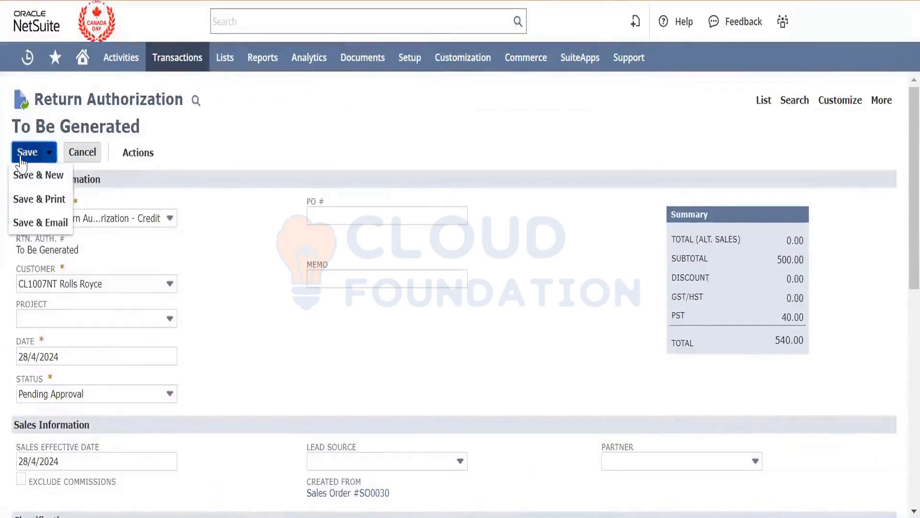
pyautogui.click(21, 159)
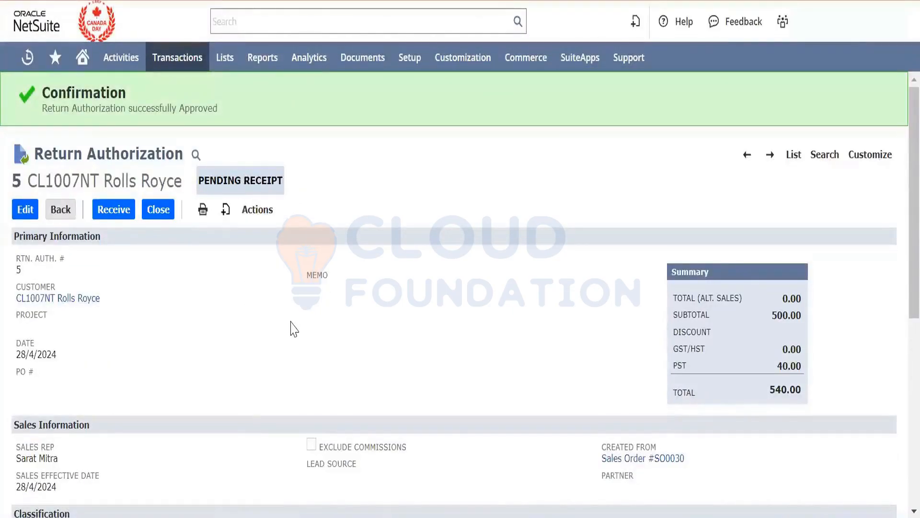
# - Examine the account entries in the return authorization's GL impact, and return to the record
pyautogui.moveTo(257, 208)
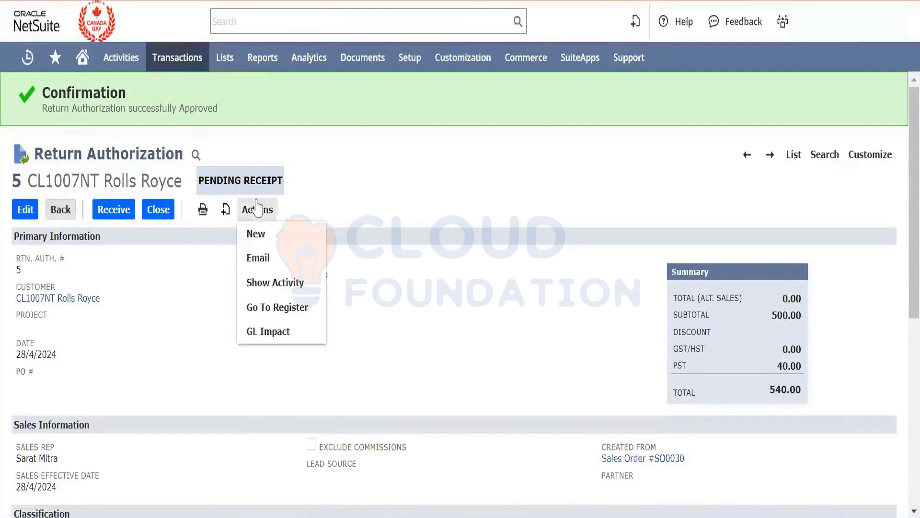
pyautogui.click(279, 331)
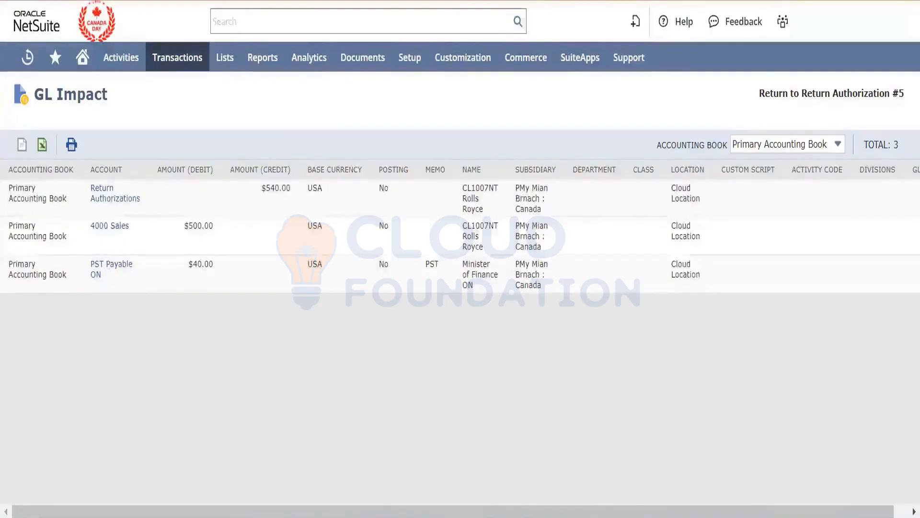
pyautogui.hotkey('alt', 'Left')
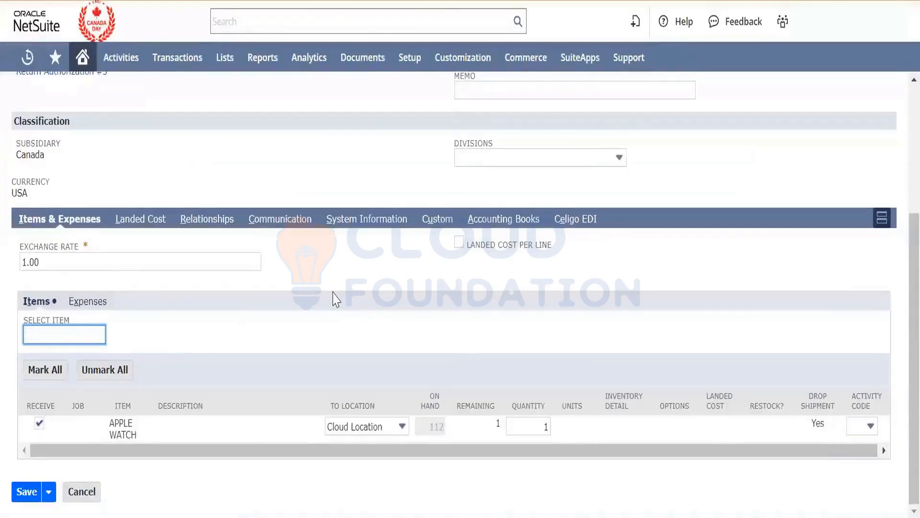
# - Save the item receipt for the returned APPLE WATCH and open its GL impact
pyautogui.scroll(5, 334, 298)
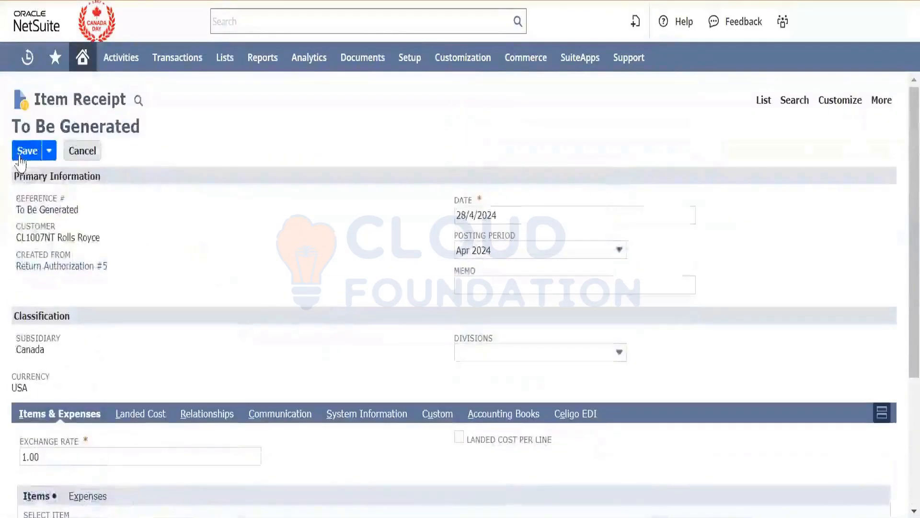
pyautogui.click(22, 153)
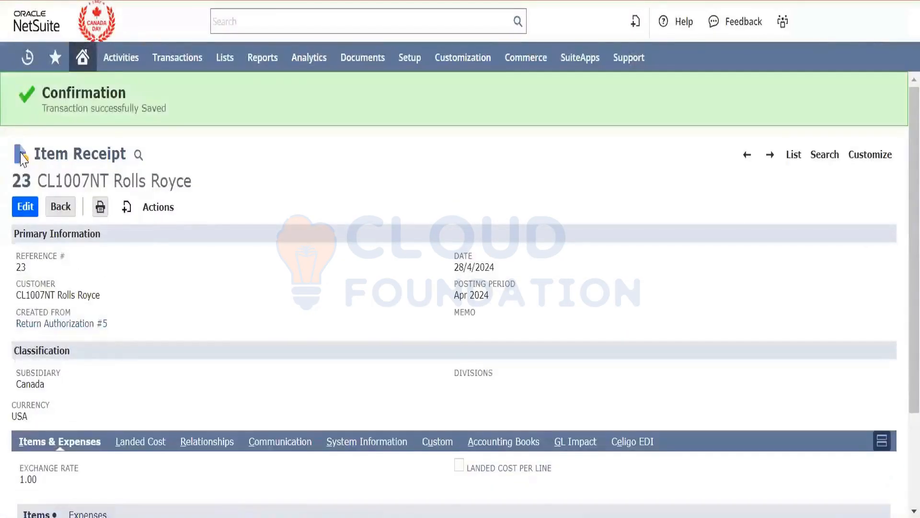
pyautogui.moveTo(144, 210)
pyautogui.click(185, 256)
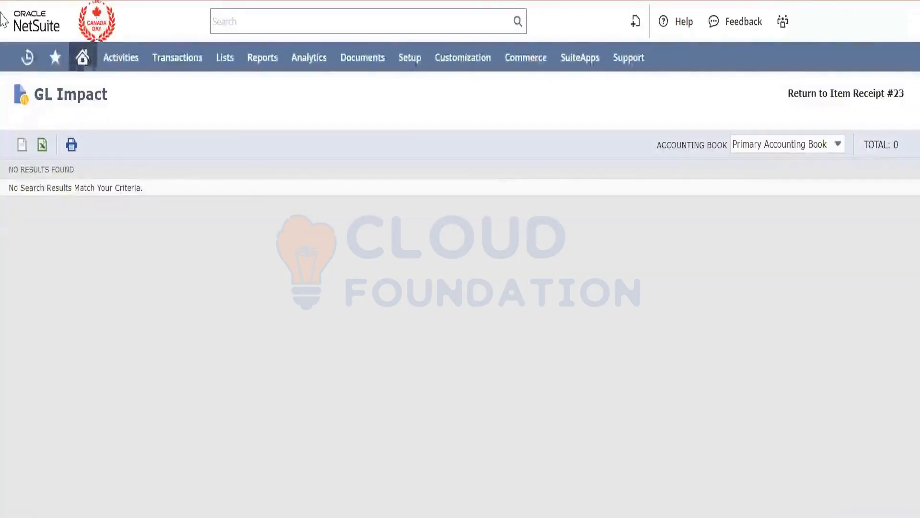
# - Return to the item receipt and open Sales Order #SO0030 from the recent records in a separate tab
pyautogui.hotkey('alt', 'Left')
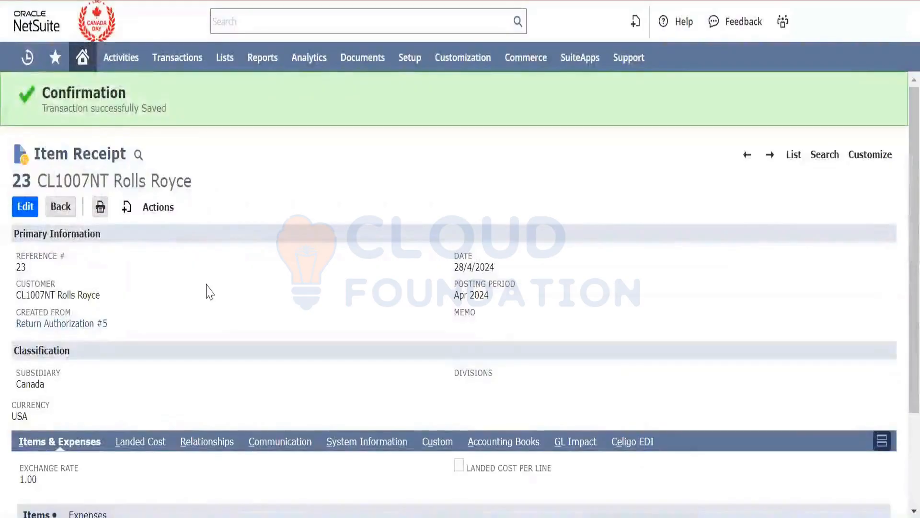
pyautogui.scroll(-1, 207, 290)
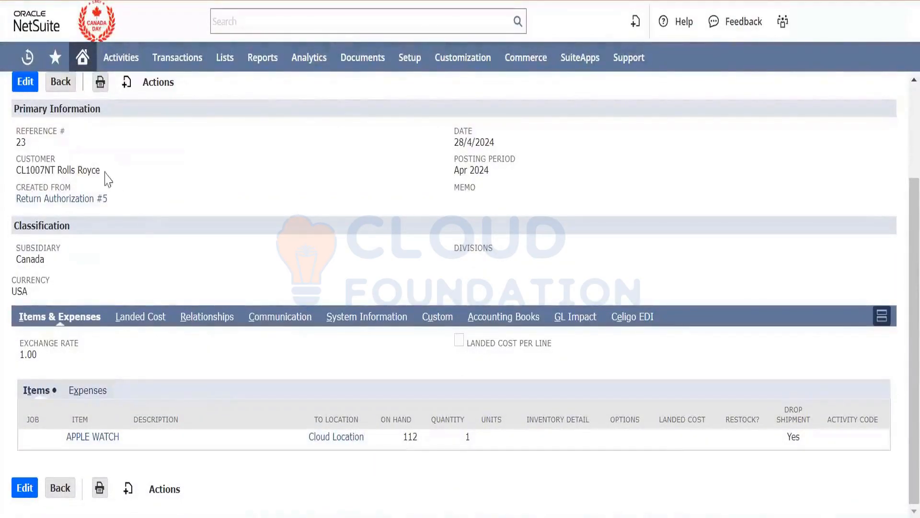
pyautogui.moveTo(30, 60)
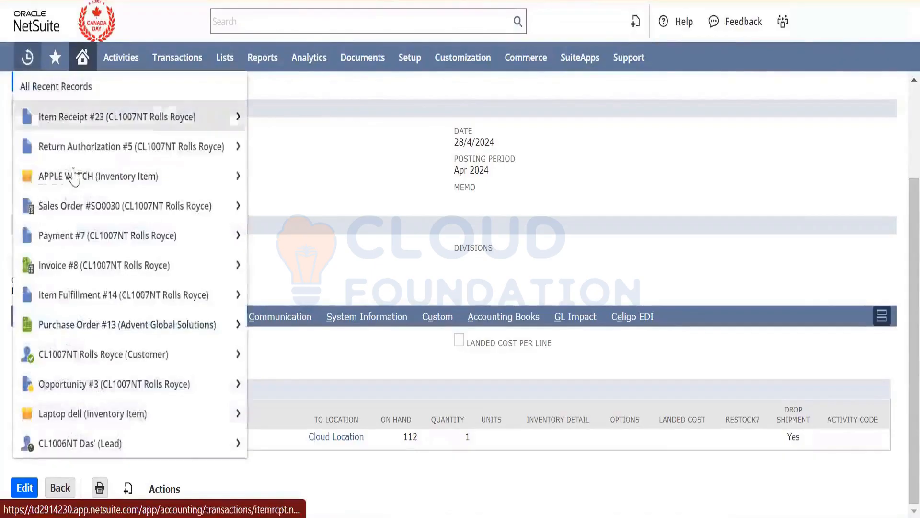
pyautogui.rightClick(97, 212)
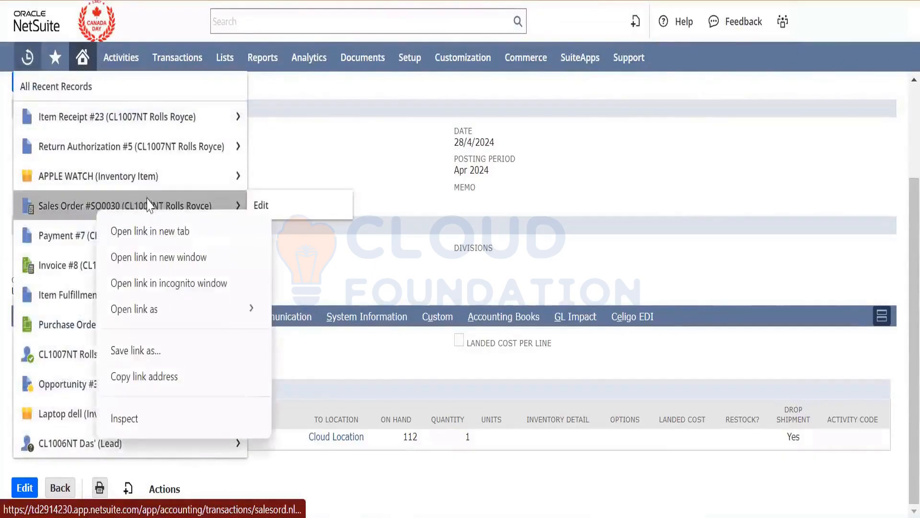
pyautogui.click(293, 231)
pyautogui.moveTo(410, 57)
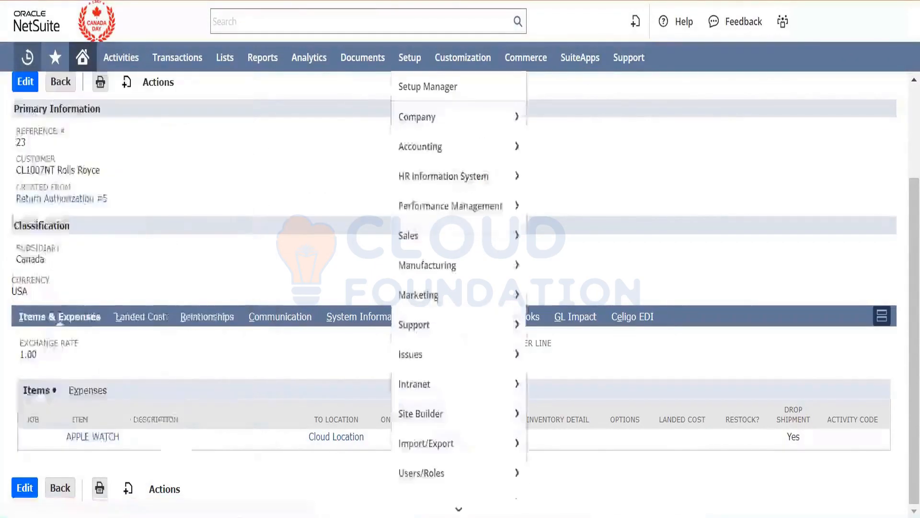
pyautogui.moveTo(408, 235)
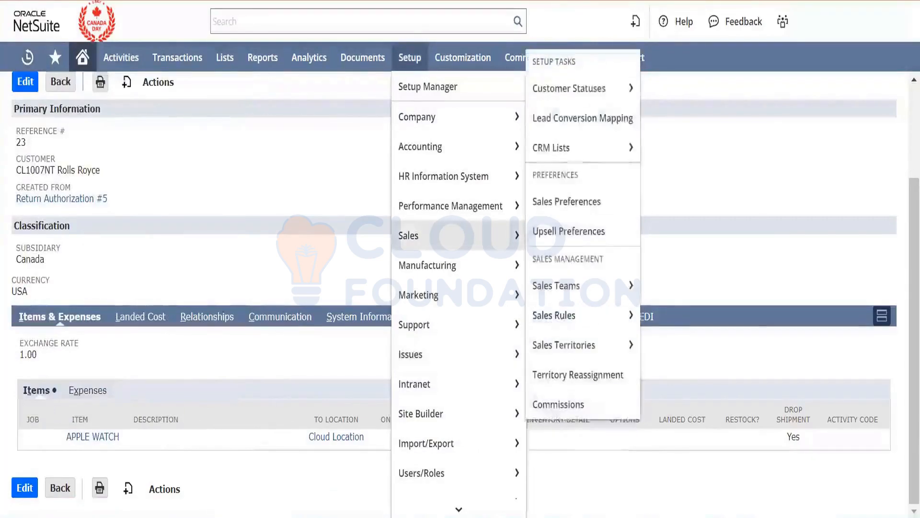
pyautogui.click(536, 1)
# - Review the sales order's related records and open its Revenue Arrangement in a separate tab
pyautogui.scroll(-8, 254, 260)
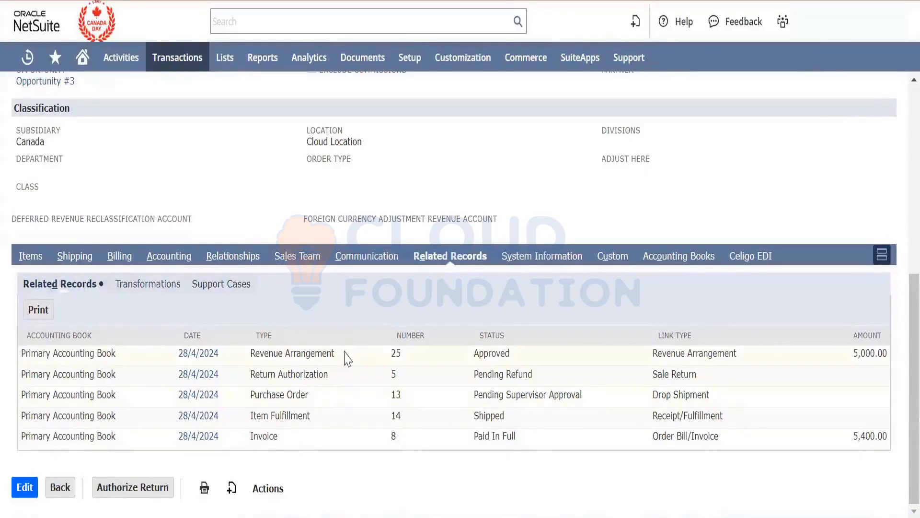
pyautogui.scroll(4, 346, 355)
pyautogui.scroll(-5, 346, 355)
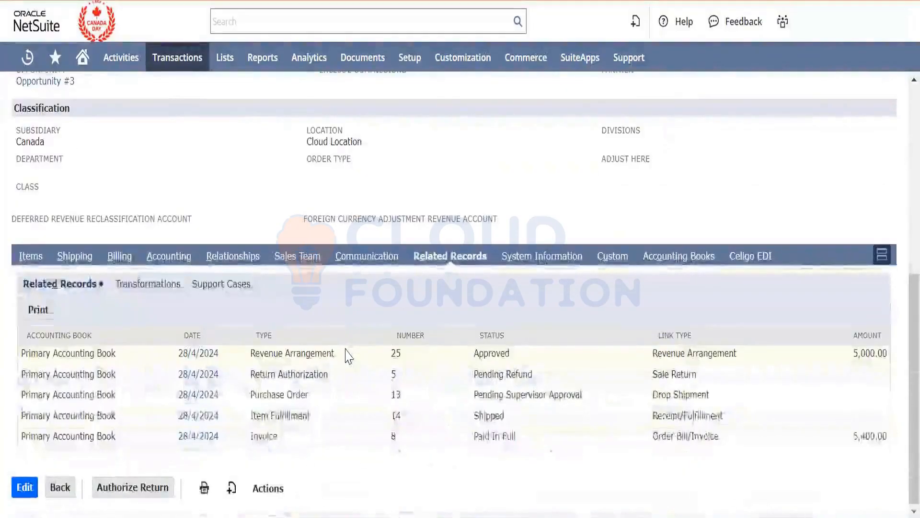
pyautogui.rightClick(211, 354)
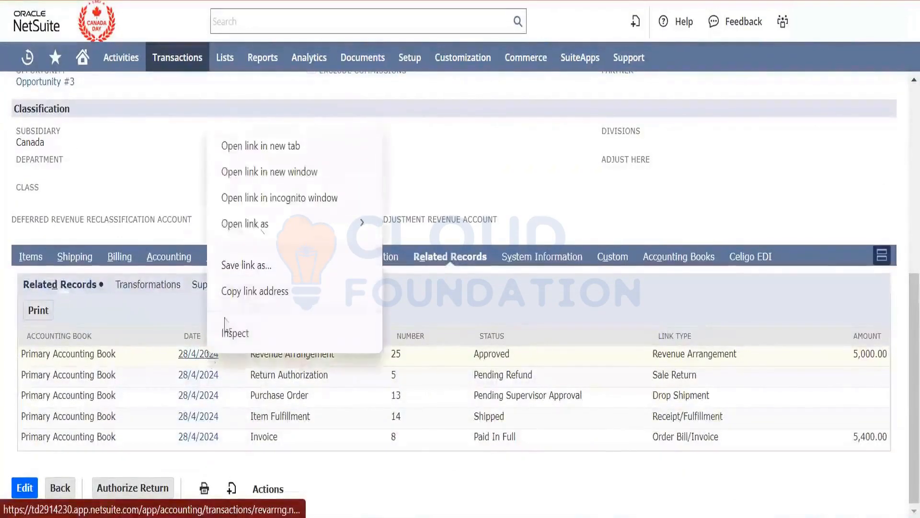
pyautogui.click(268, 147)
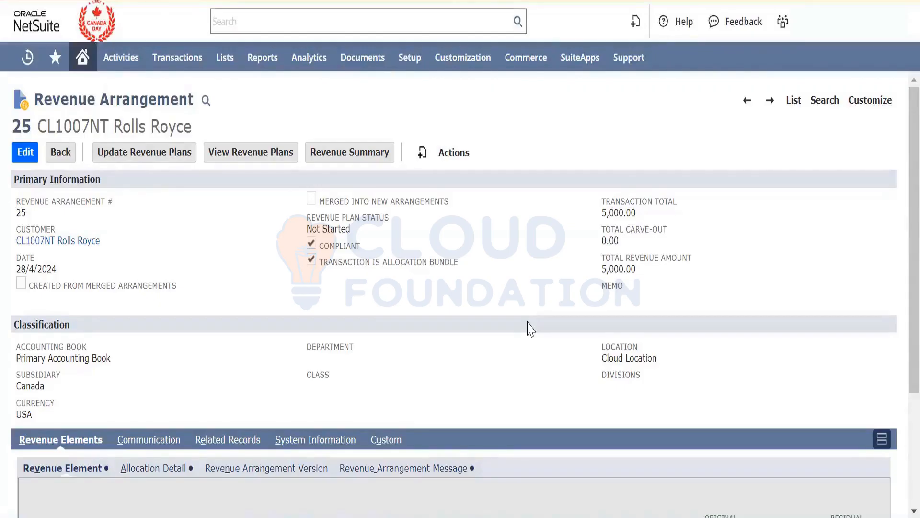
# - Examine the revenue arrangement's revenue recognition plans and its revenue element for APPLE WATCH
pyautogui.click(255, 152)
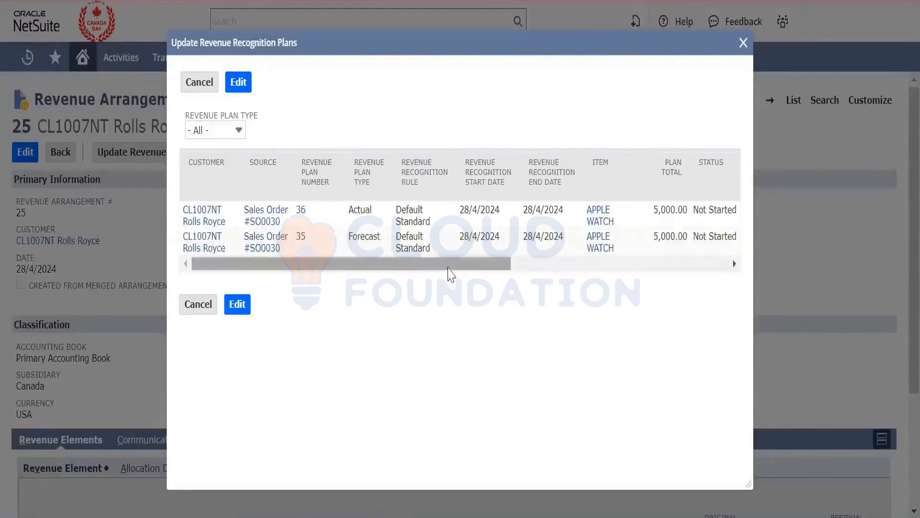
pyautogui.moveTo(447, 268); pyautogui.dragTo(728, 16)
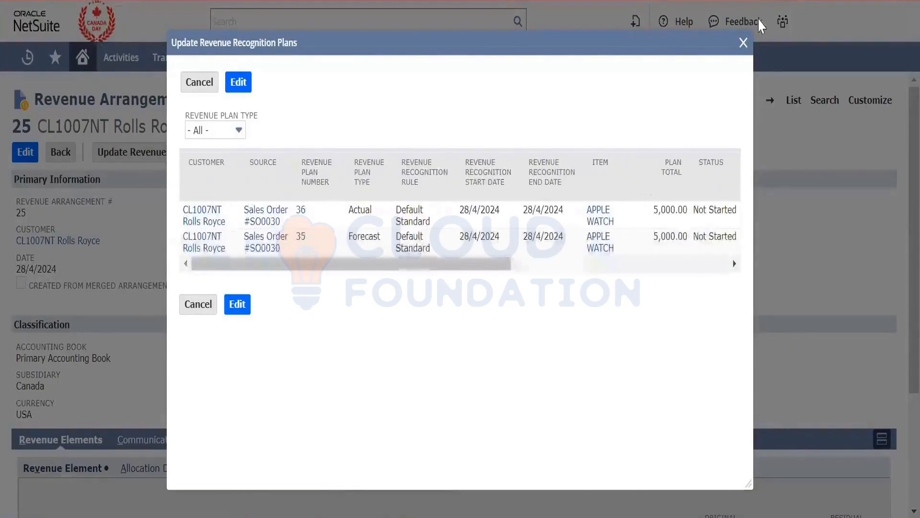
pyautogui.click(743, 43)
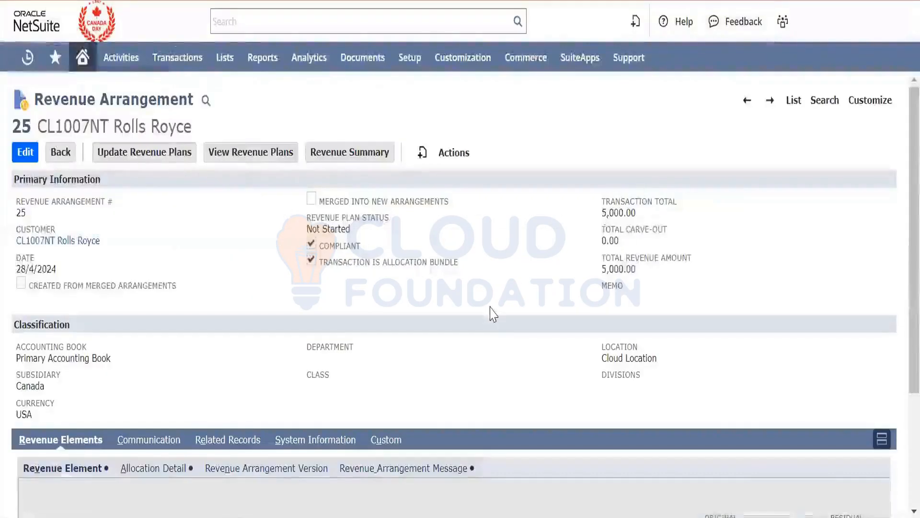
pyautogui.scroll(-1, 494, 314)
pyautogui.scroll(-3, 494, 314)
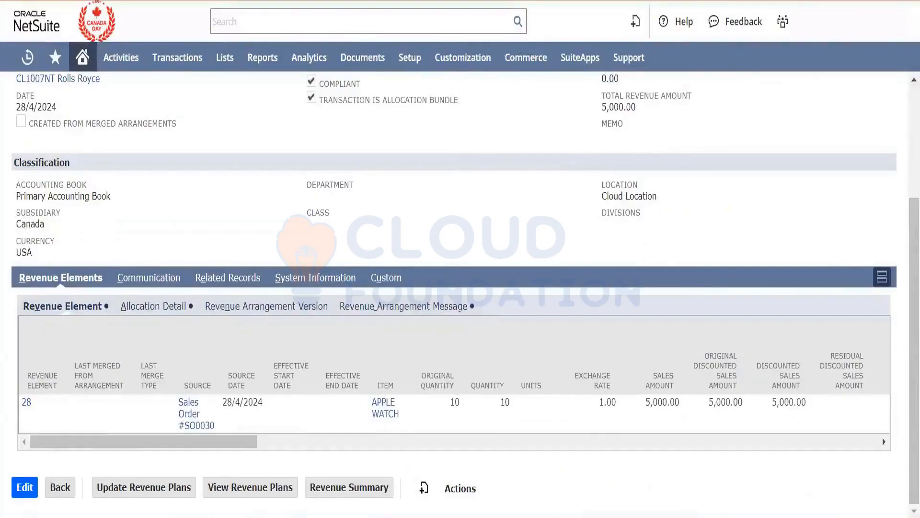
# - Go back to Sales Order #SO0030 and examine its item line, status and summary
pyautogui.click(542, 1)
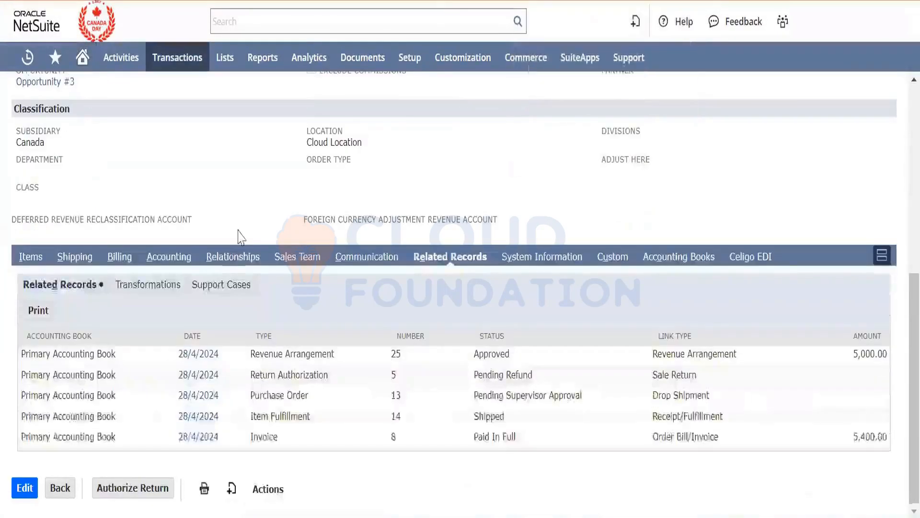
pyautogui.click(32, 257)
pyautogui.scroll(8, 206, 238)
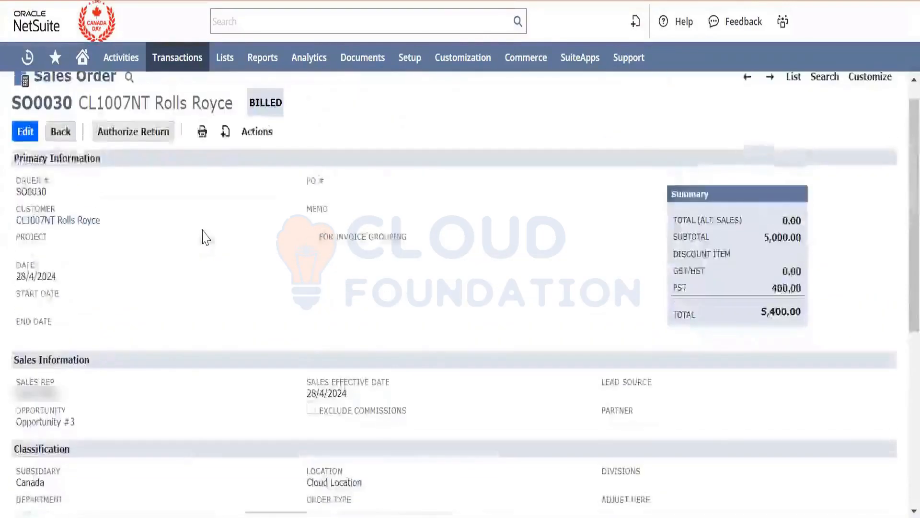
pyautogui.scroll(-5, 205, 238)
pyautogui.scroll(-2, 206, 238)
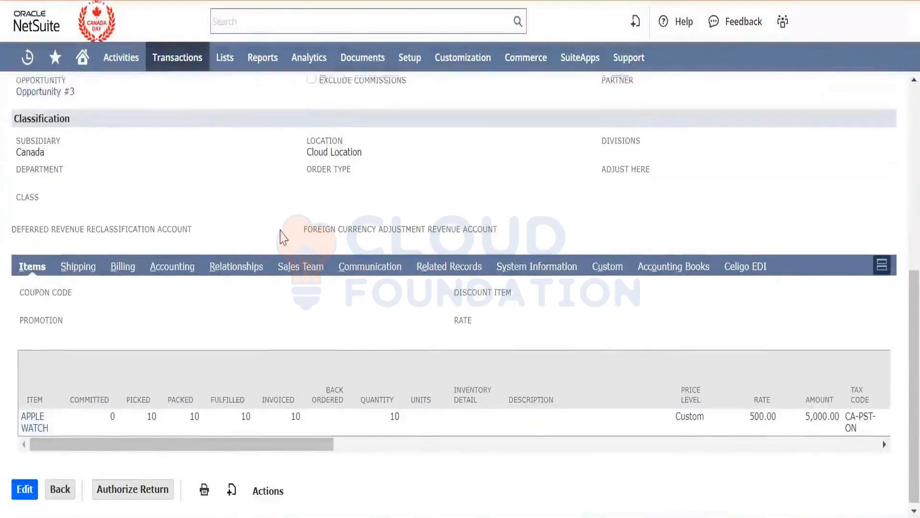
pyautogui.scroll(8, 281, 236)
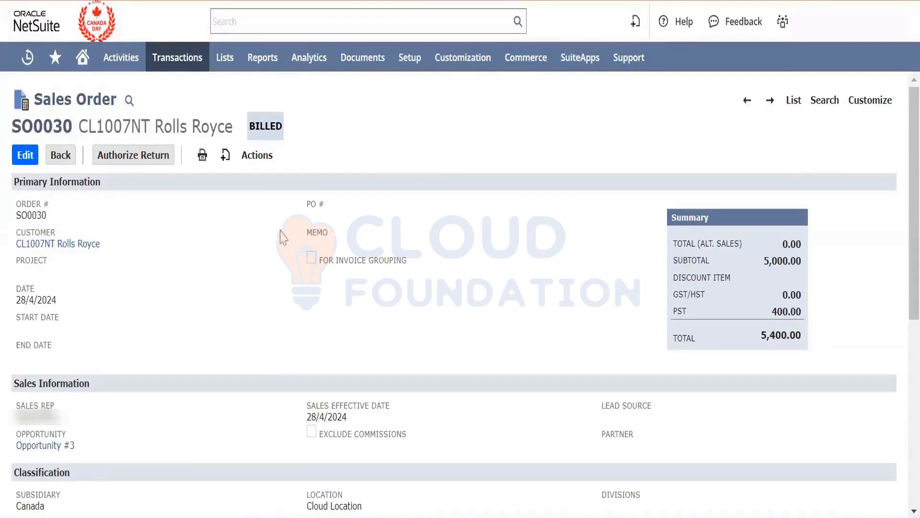
# - Open the Manage Roles list in a separate tab and switch to it
pyautogui.moveTo(409, 59)
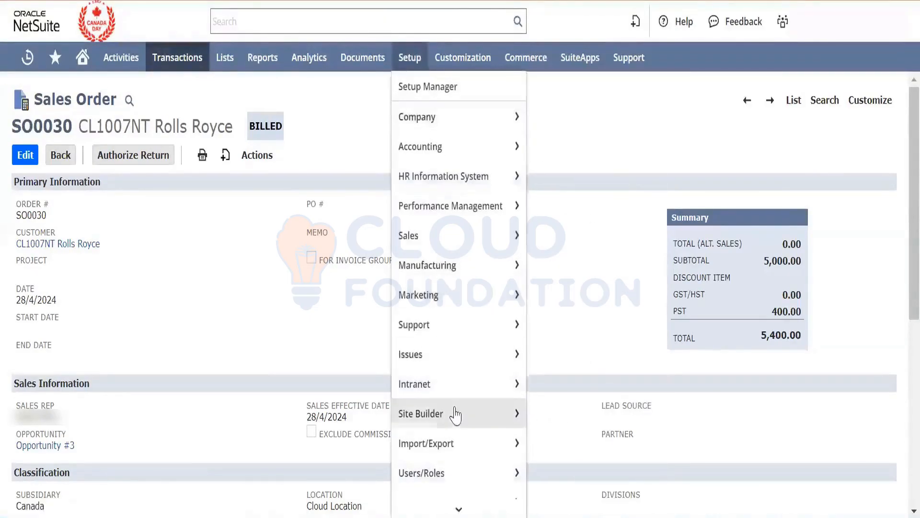
pyautogui.moveTo(460, 437)
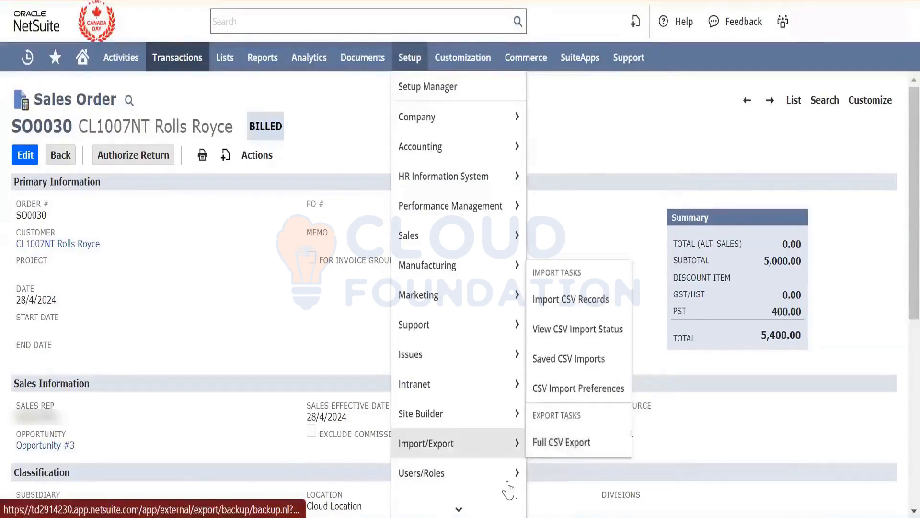
pyautogui.moveTo(509, 475)
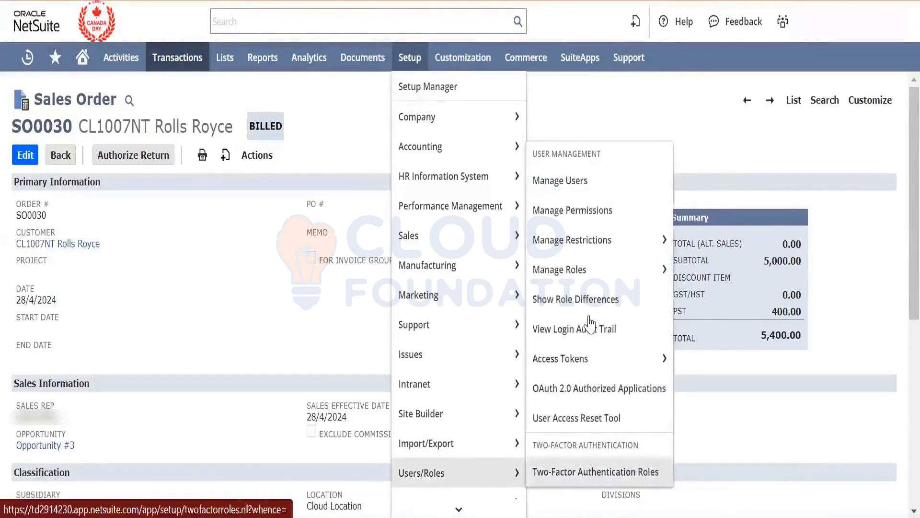
pyautogui.rightClick(594, 266)
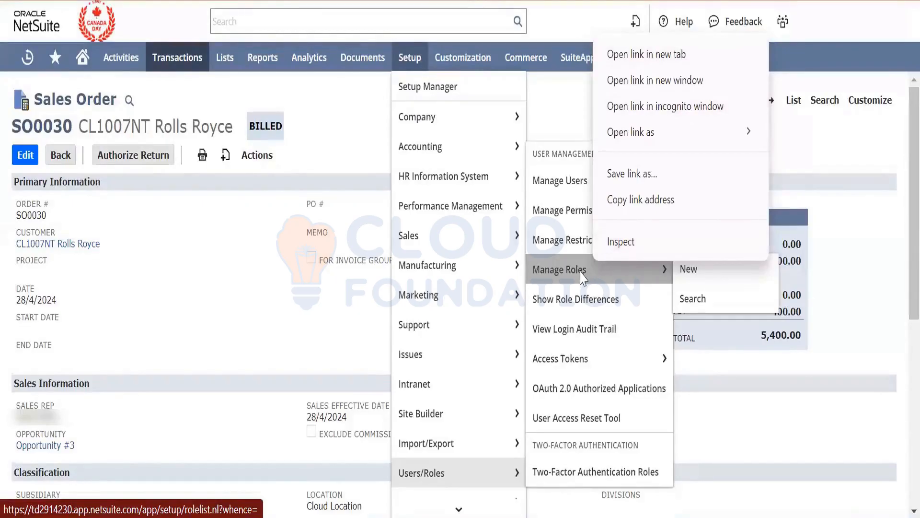
pyautogui.press('Escape')
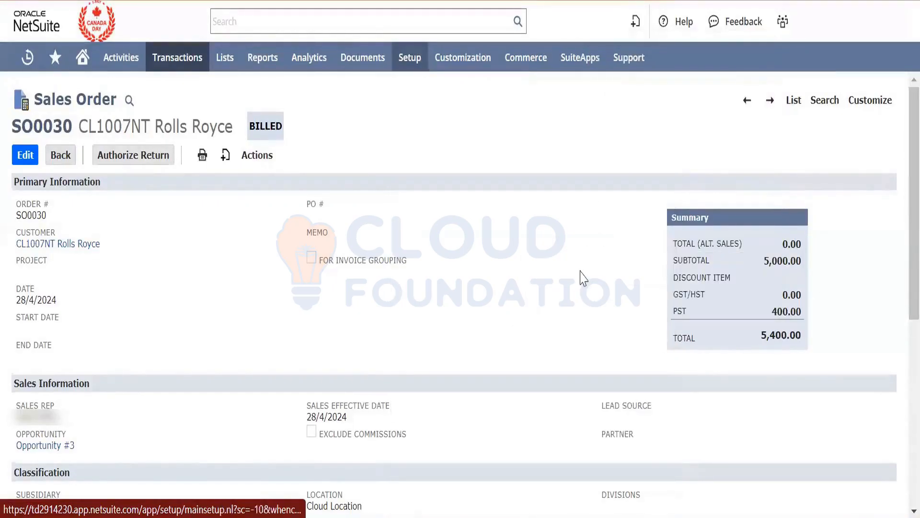
pyautogui.moveTo(629, 57)
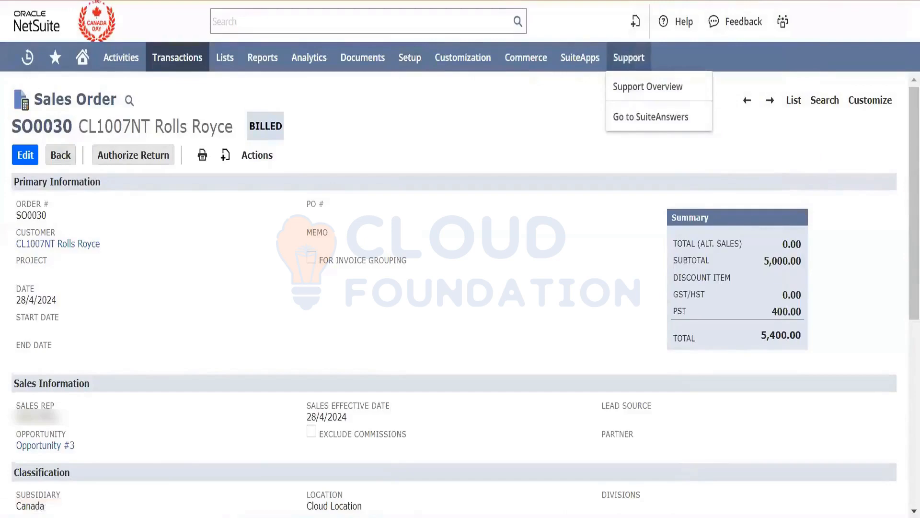
pyautogui.hotkey('ctrl', 'Tab')
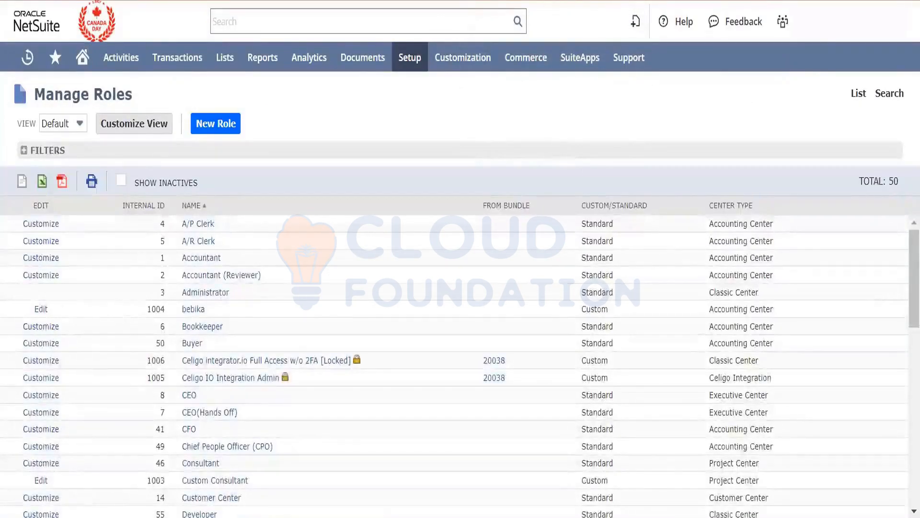
# - Look through the standard and custom roles, and open the Custom Consultant role for editing
pyautogui.scroll(-3, 312, 463)
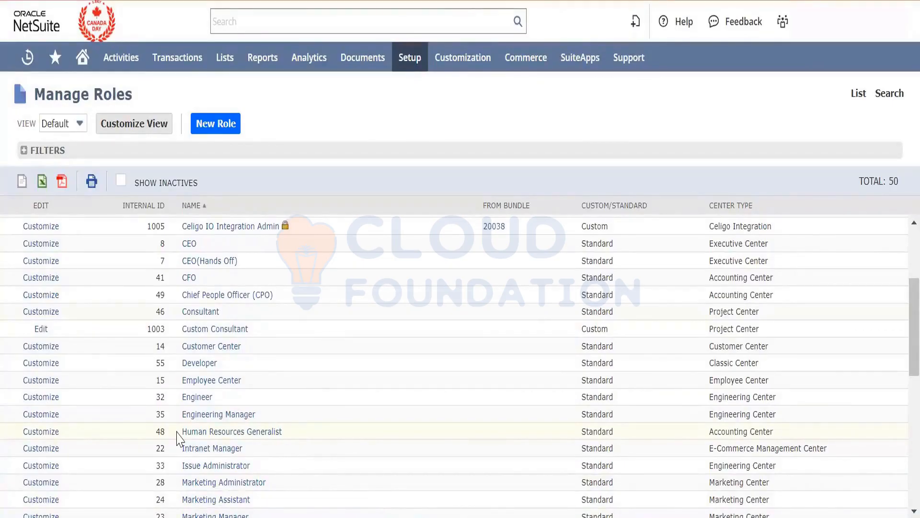
pyautogui.doubleClick(593, 363)
pyautogui.scroll(3, 410, 416)
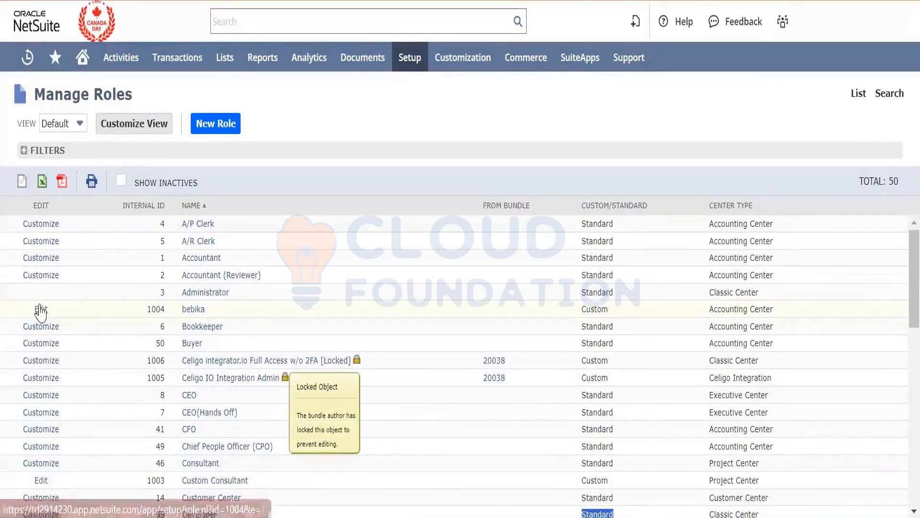
pyautogui.scroll(-3, 41, 311)
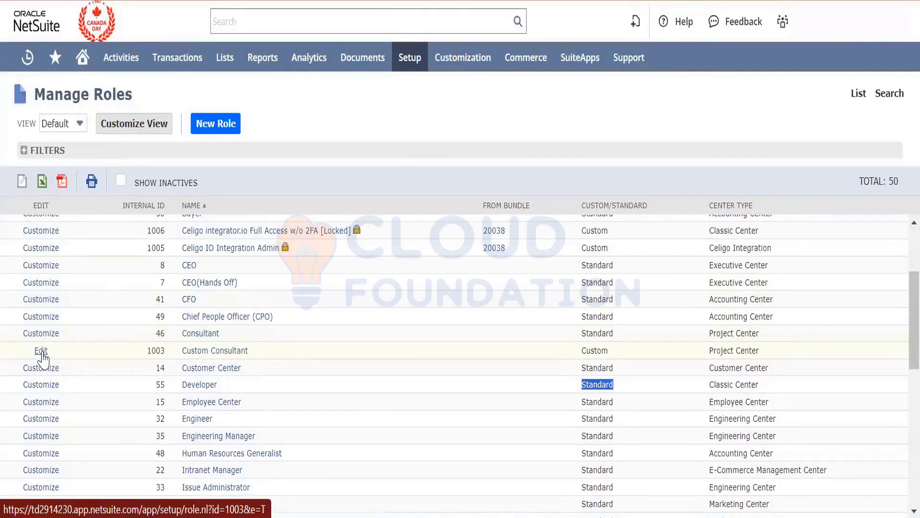
pyautogui.click(42, 354)
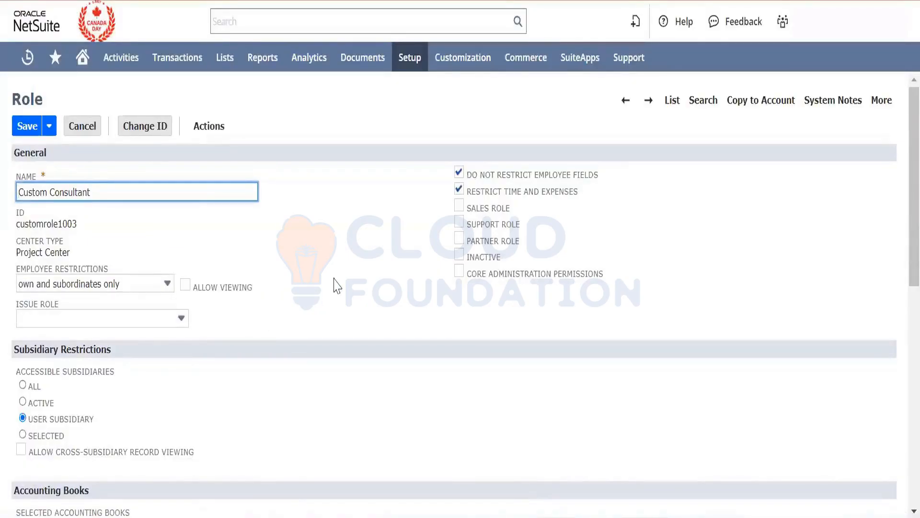
# - Try the All, Active and User Subsidiary options for the role's accessible subsidiaries
pyautogui.scroll(-4, 335, 284)
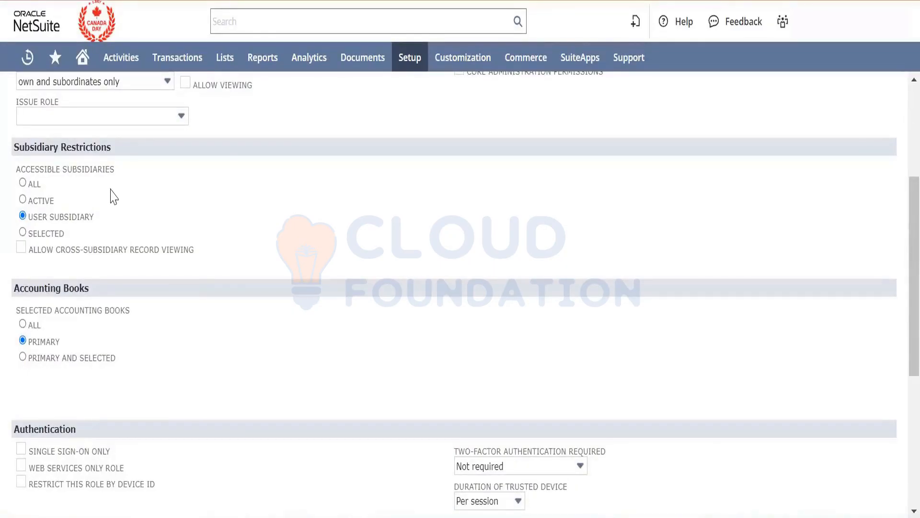
pyautogui.click(22, 183)
pyautogui.click(23, 199)
pyautogui.click(23, 183)
pyautogui.click(22, 200)
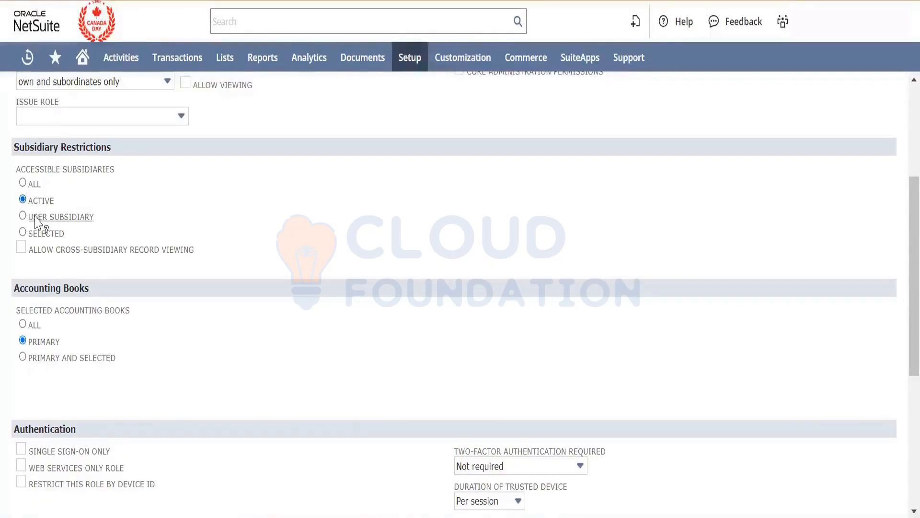
pyautogui.click(23, 216)
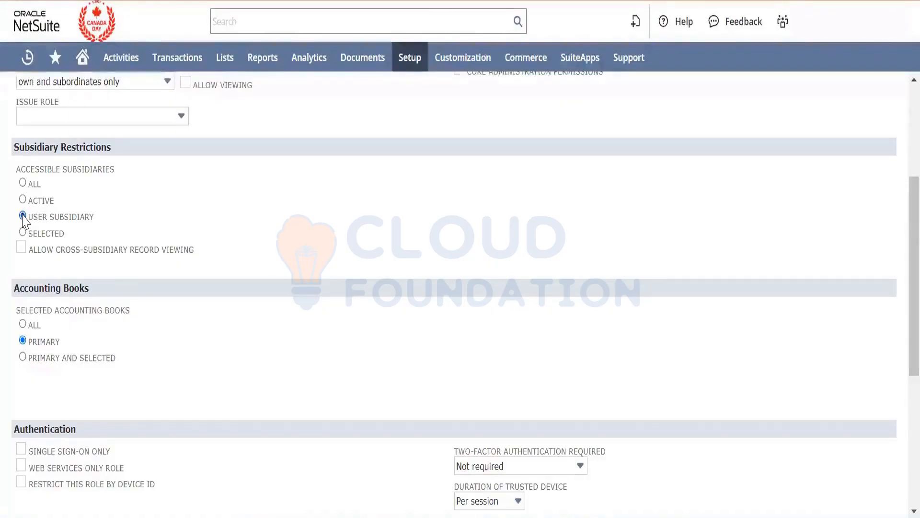
# - Restrict the role to selected subsidiaries, choosing PMy Mian Brnach : Bebika and PMy Mian Brnach : Canada
pyautogui.click(23, 232)
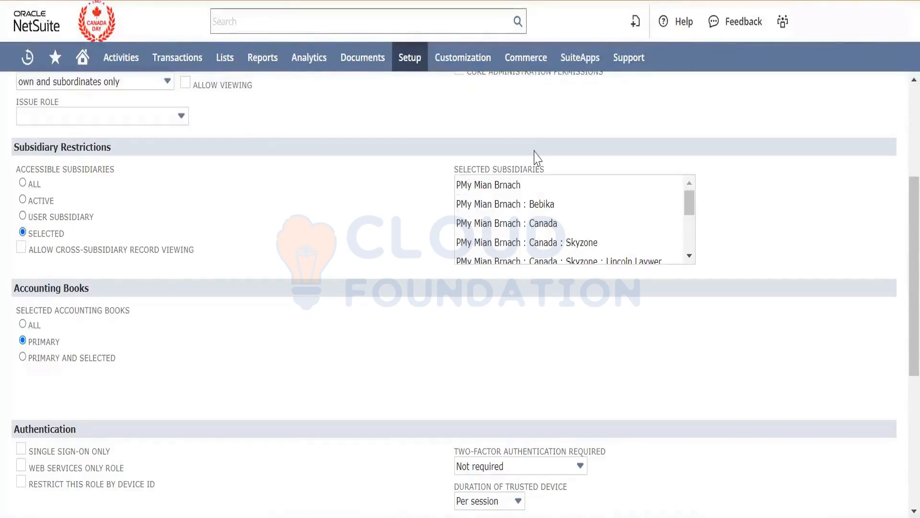
pyautogui.click(531, 206)
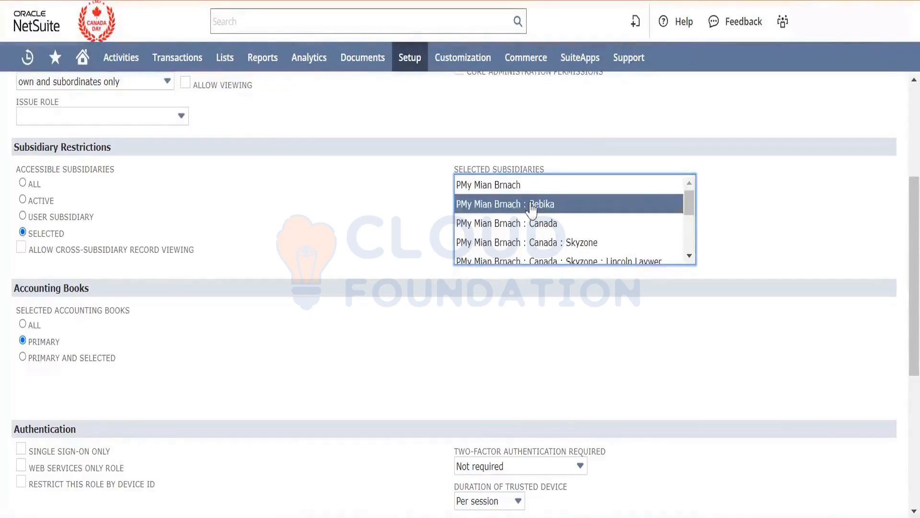
pyautogui.keyDown('ctrl'); pyautogui.click(534, 231); pyautogui.keyUp('ctrl')
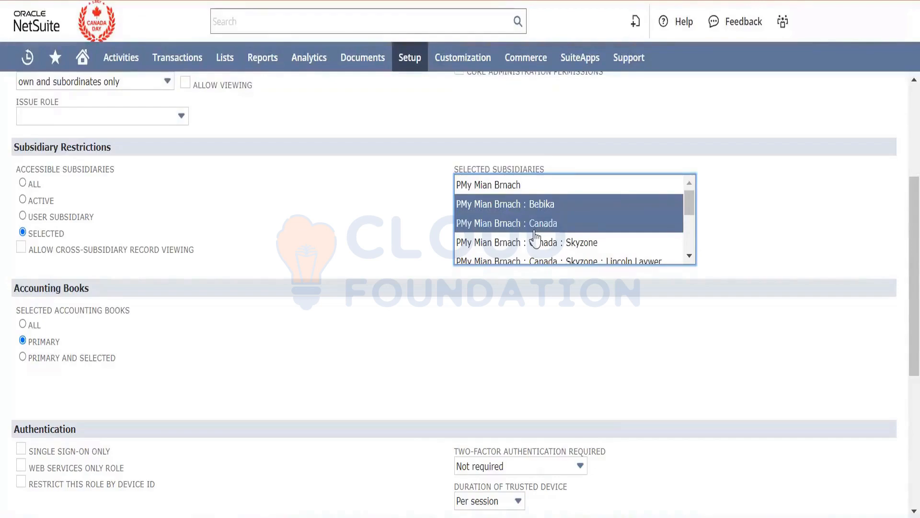
# - Look through the selectable subsidiaries and set the role's accessible subsidiaries back to User Subsidiary
pyautogui.scroll(-1, 534, 231)
pyautogui.moveTo(536, 234); pyautogui.dragTo(539, 242)
pyautogui.keyDown('ctrl'); pyautogui.click(537, 216); pyautogui.keyUp('ctrl')
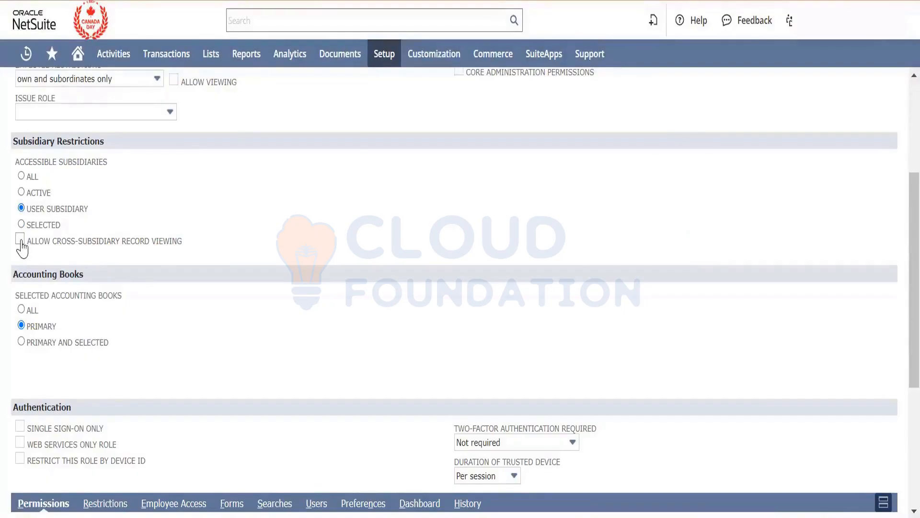
# - Try allowing cross-subsidiary record viewing for the role, and turn the option off again
pyautogui.click(20, 240)
pyautogui.scroll(4, 288, 209)
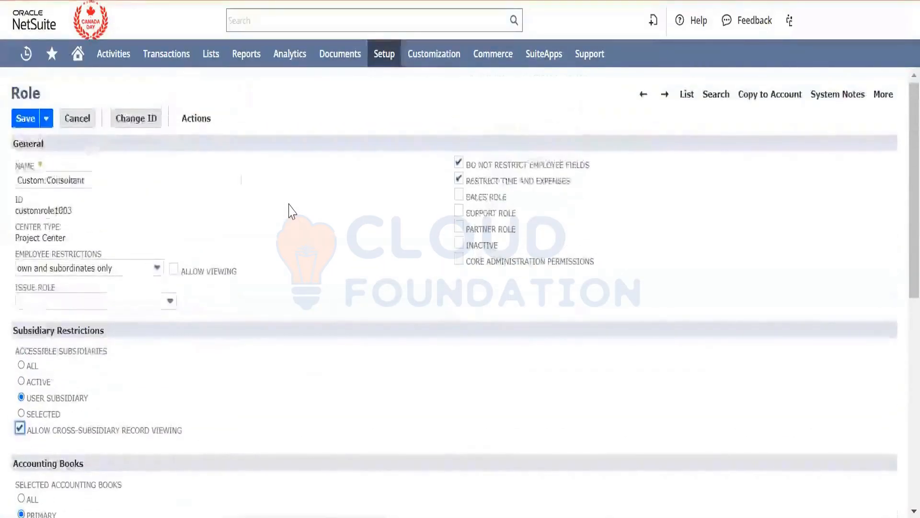
pyautogui.scroll(-1, 289, 204)
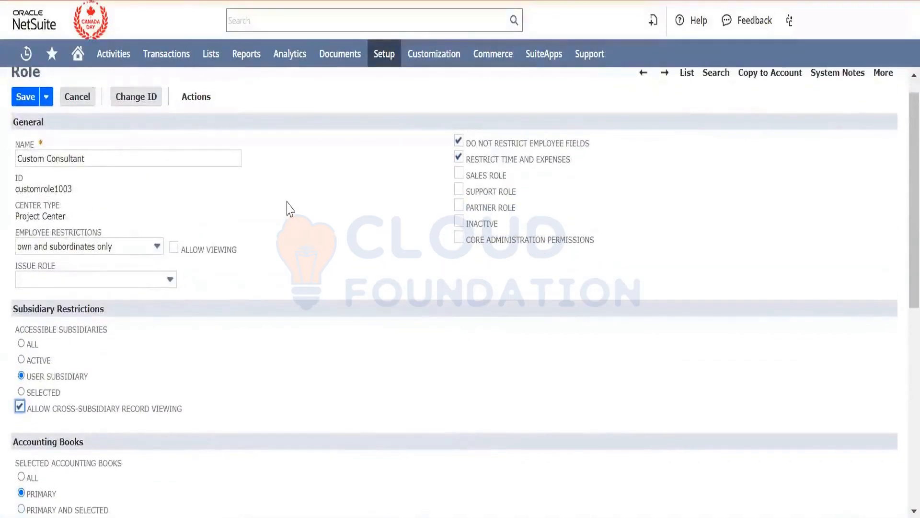
pyautogui.scroll(-1, 289, 208)
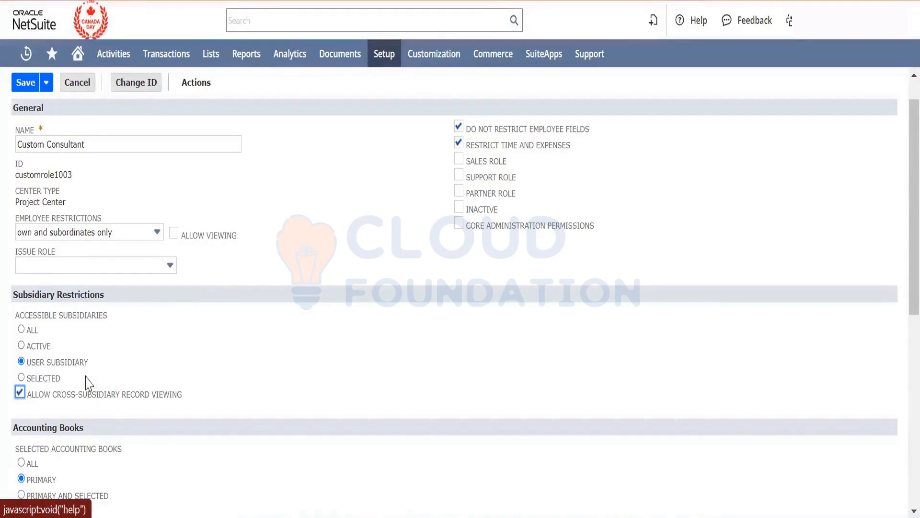
pyautogui.click(20, 396)
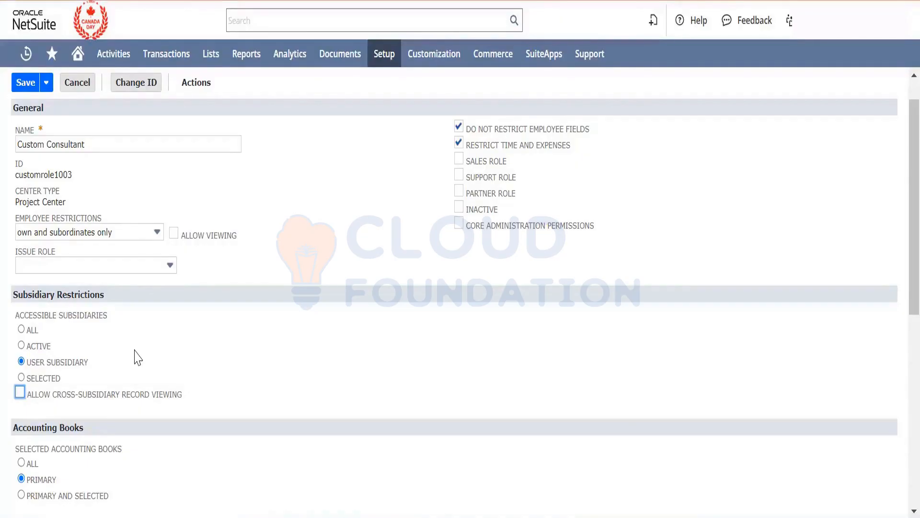
# - Remove the Purchase Order permission from the role's transaction permissions
pyautogui.scroll(-4, 250, 407)
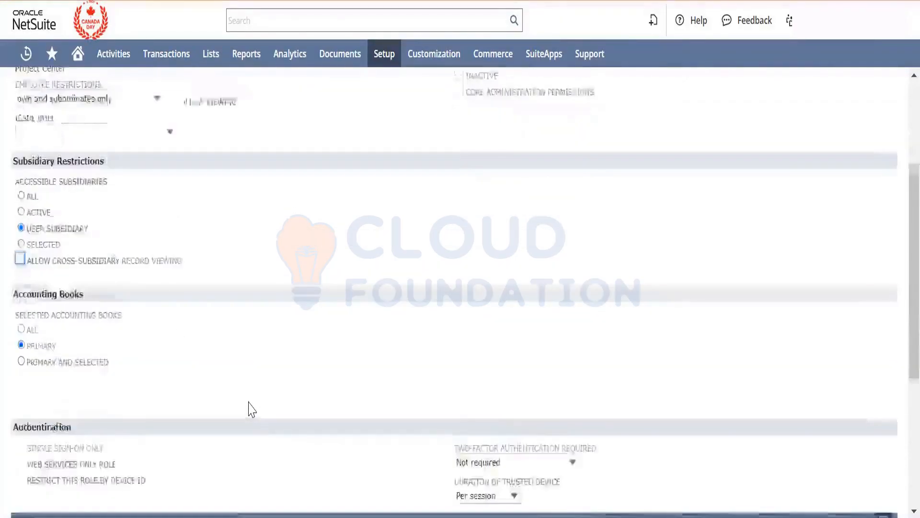
pyautogui.scroll(-4, 250, 407)
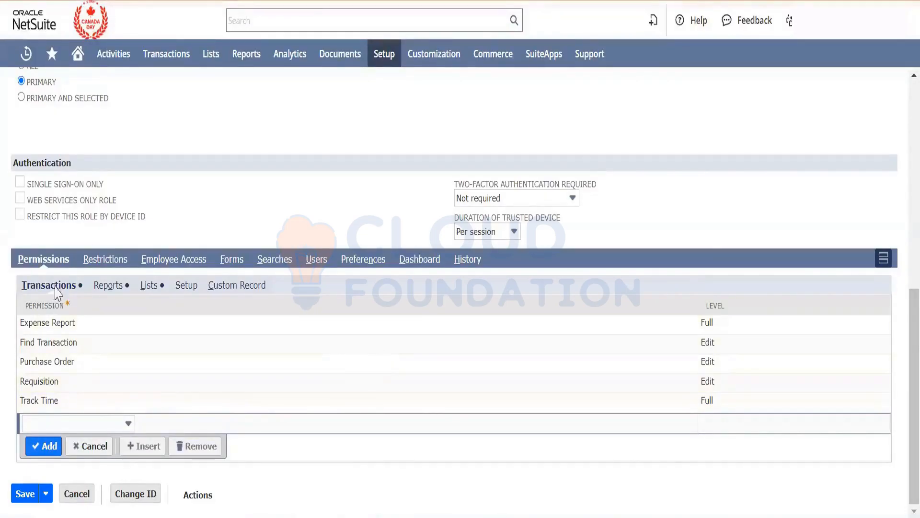
pyautogui.click(83, 367)
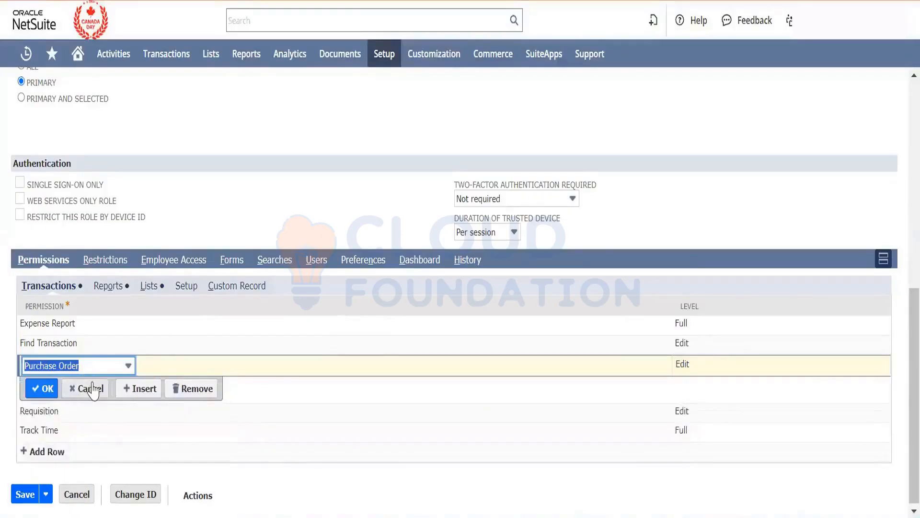
pyautogui.click(93, 388)
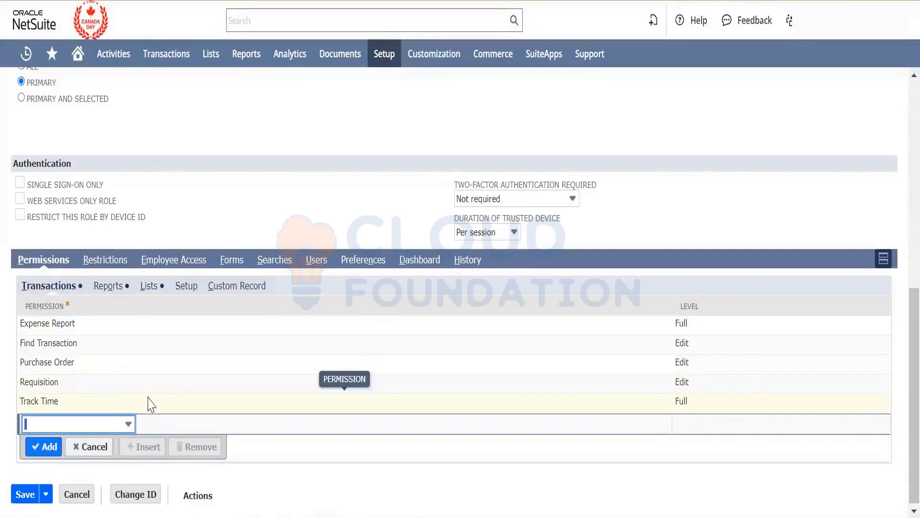
pyautogui.scroll(4, 257, 155)
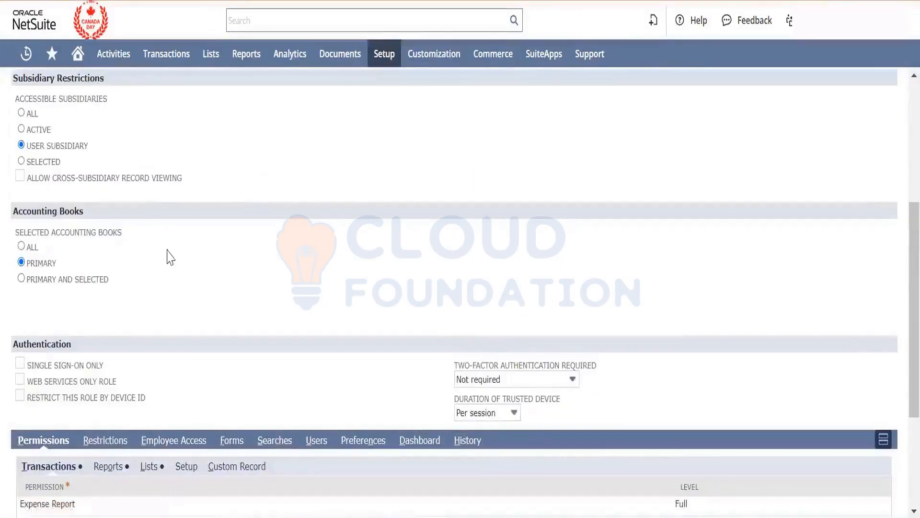
pyautogui.scroll(-4, 170, 257)
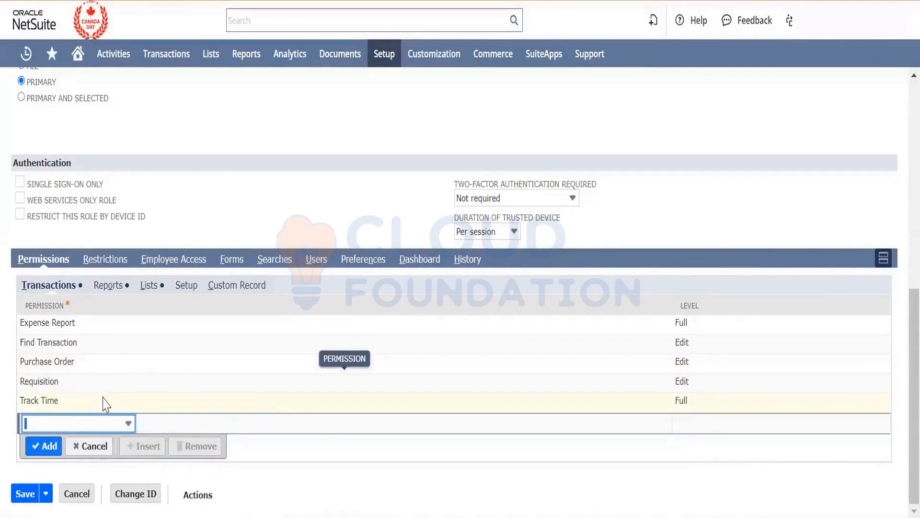
pyautogui.click(83, 371)
pyautogui.click(187, 389)
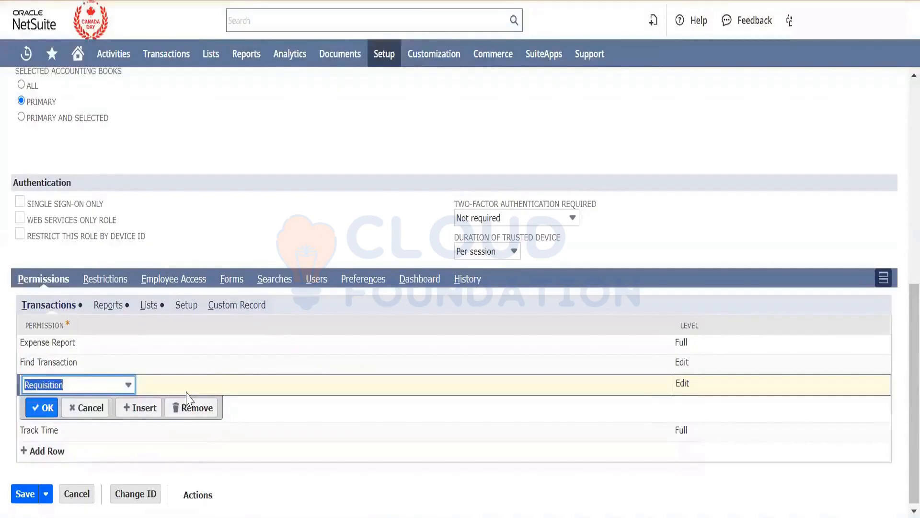
pyautogui.click(43, 407)
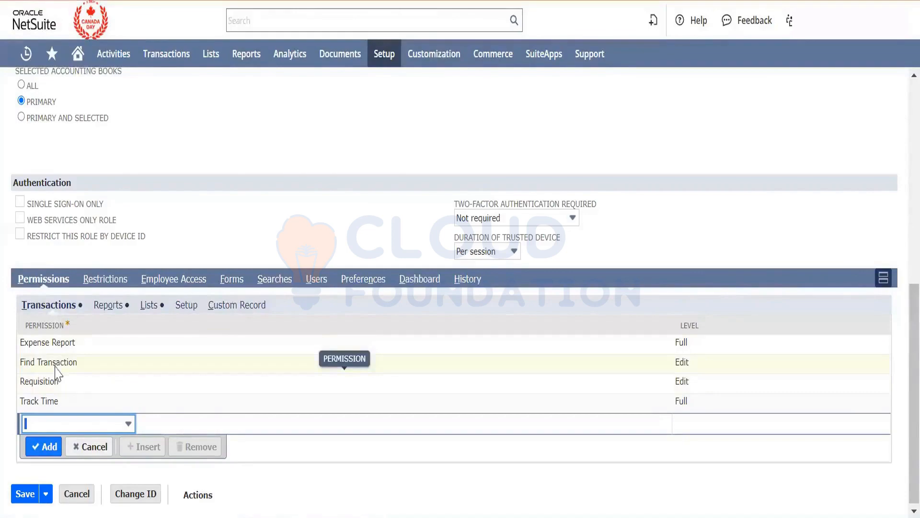
# - Examine which purchase transactions, such as purchase orders and requisitions, the transaction permissions correspond to
pyautogui.doubleClick(56, 326)
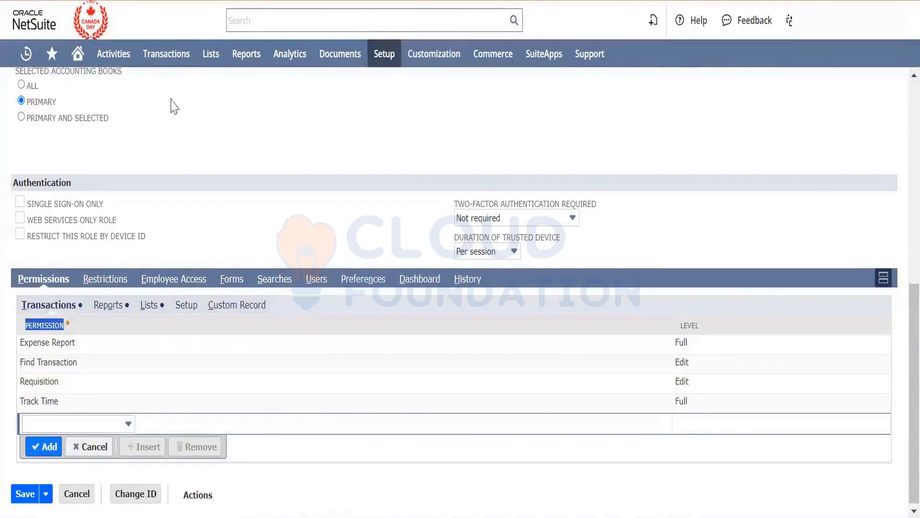
pyautogui.moveTo(171, 64)
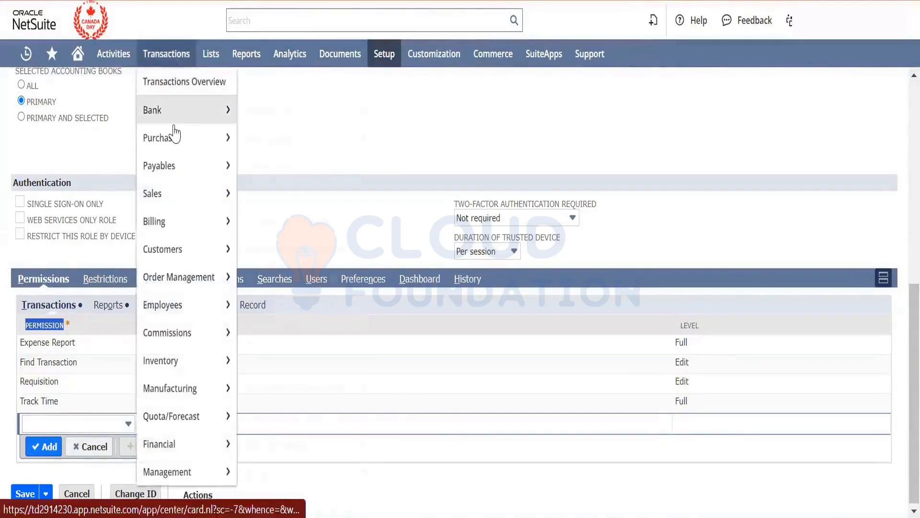
pyautogui.moveTo(173, 136)
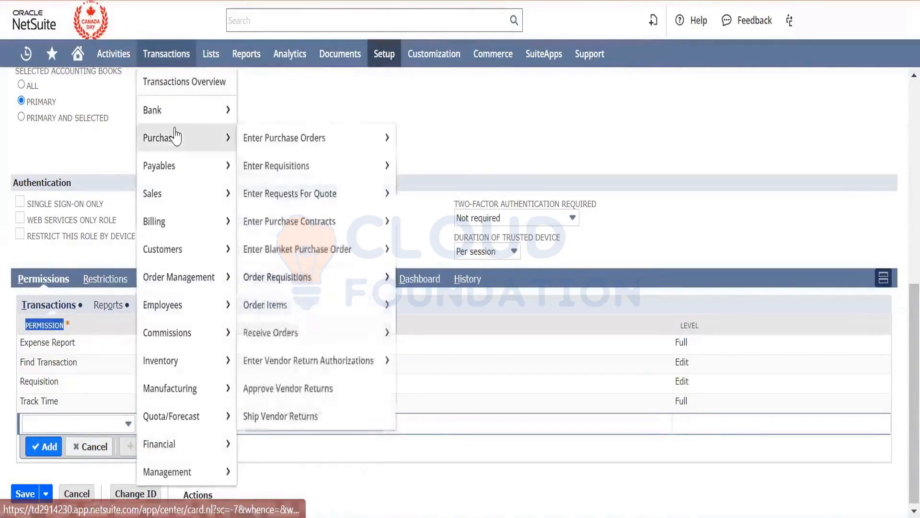
pyautogui.moveTo(335, 136)
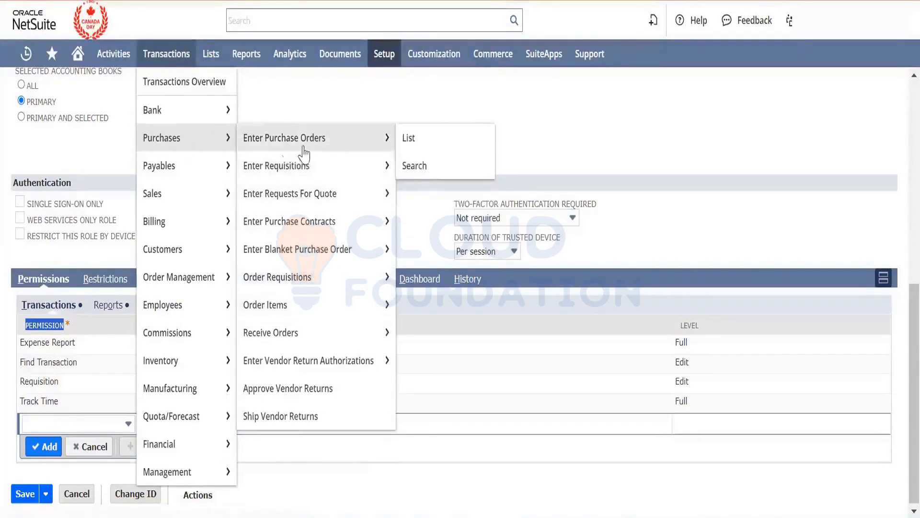
pyautogui.moveTo(305, 162)
pyautogui.moveTo(343, 229)
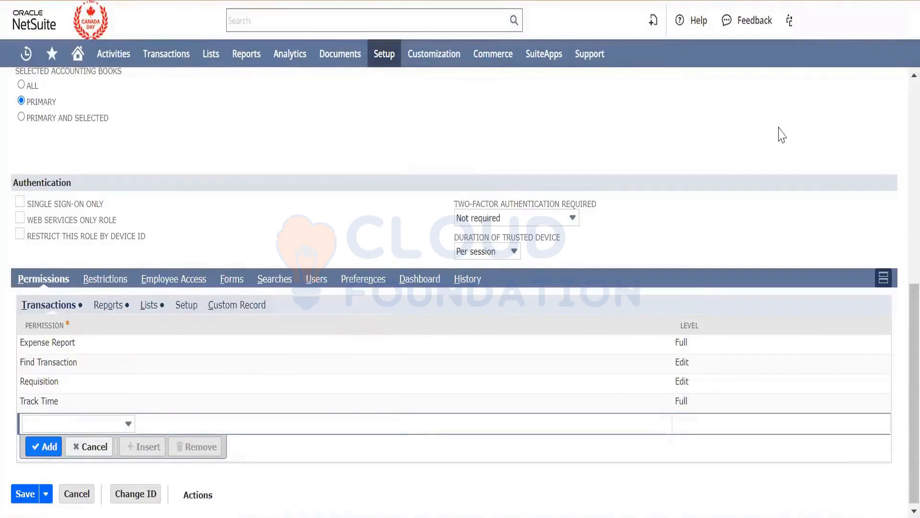
pyautogui.moveTo(789, 20)
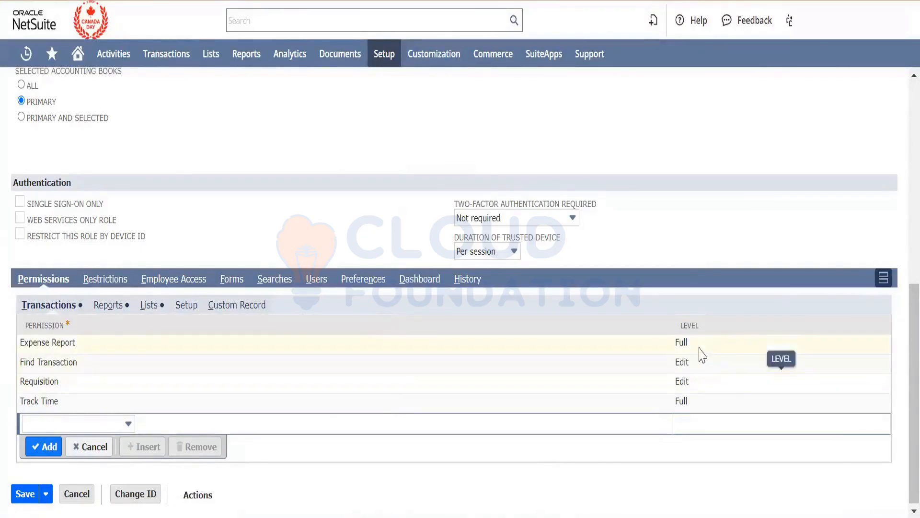
# - Try the Create and Edit levels on the Expense Report permission, and set it back to Full
pyautogui.click(698, 352)
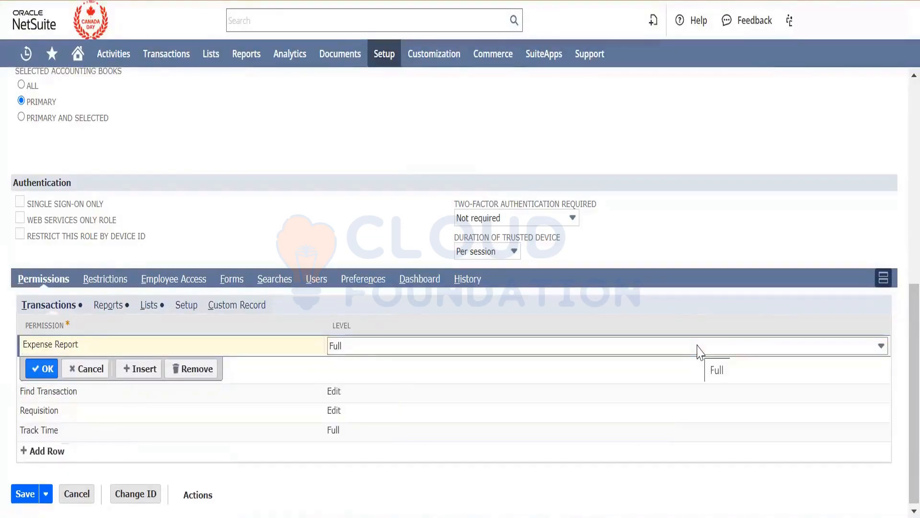
pyautogui.click(699, 352)
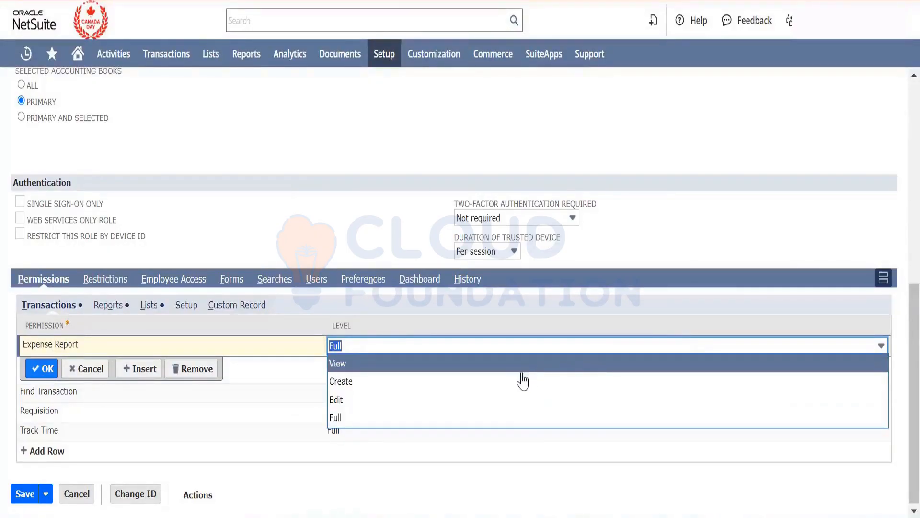
pyautogui.click(510, 382)
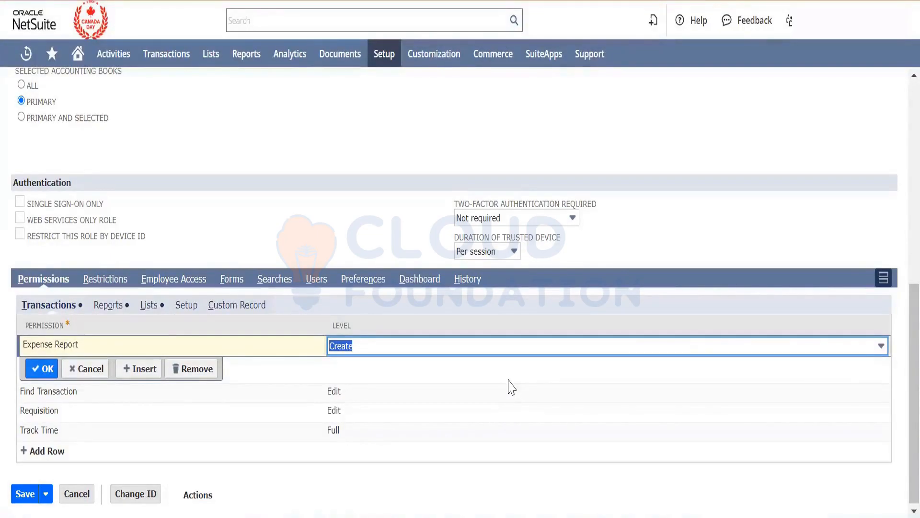
pyautogui.click(493, 349)
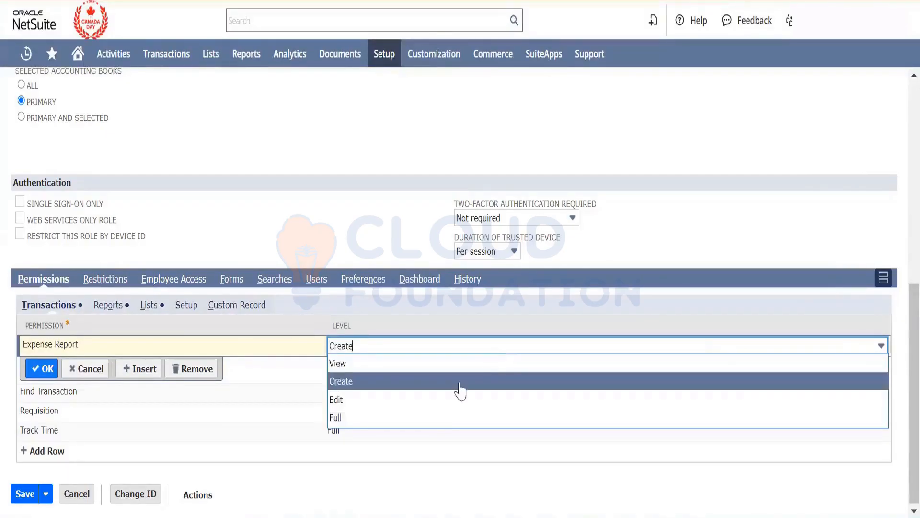
pyautogui.click(436, 404)
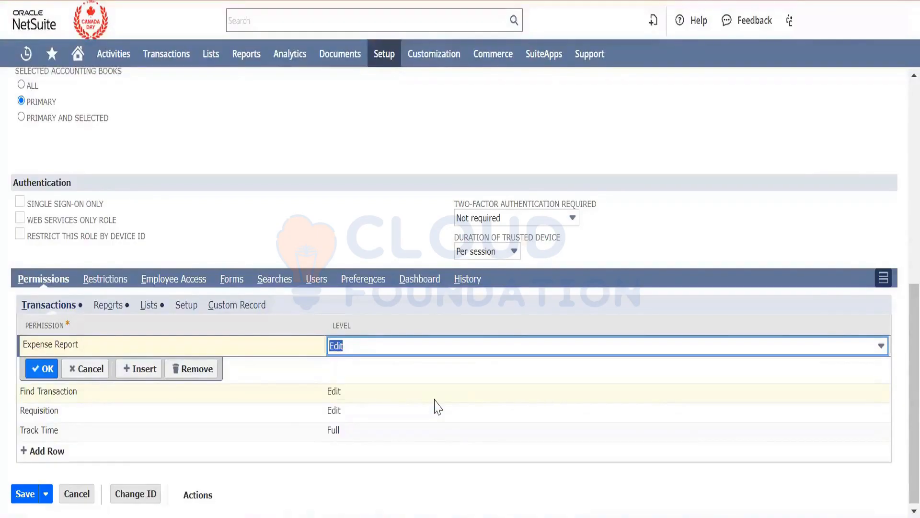
pyautogui.click(427, 350)
pyautogui.click(371, 418)
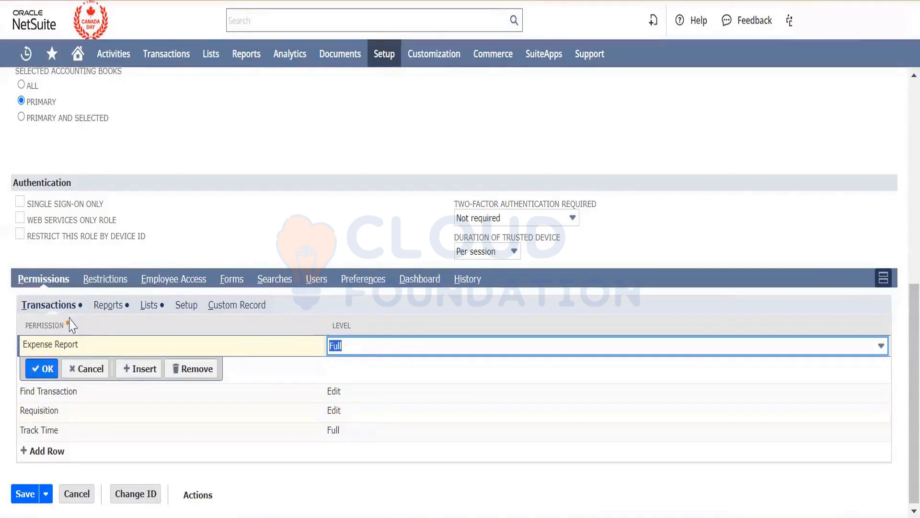
# - Remove the Classes and Departments permissions from the role's list permissions
pyautogui.click(115, 310)
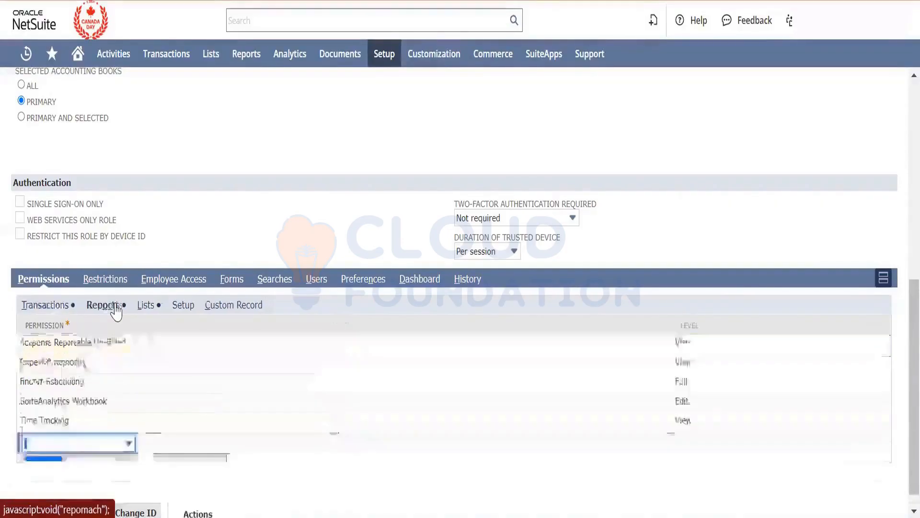
pyautogui.click(145, 306)
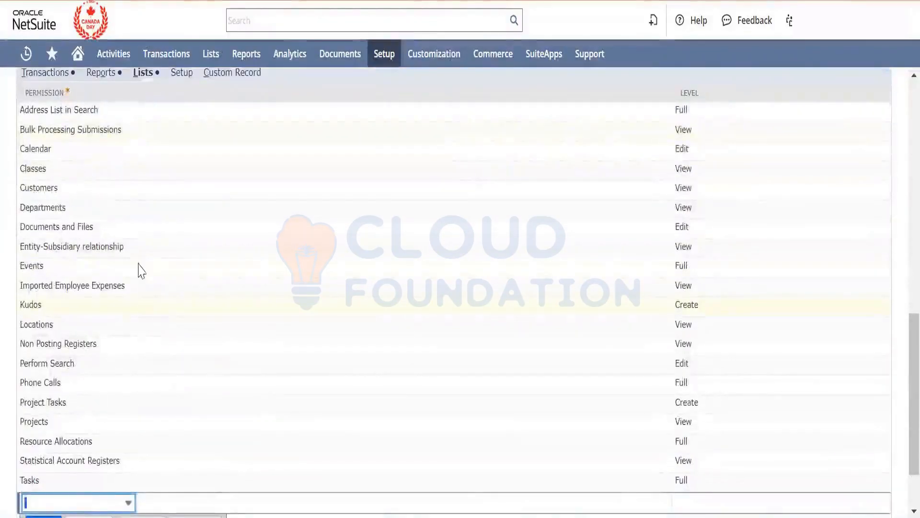
pyautogui.click(56, 171)
pyautogui.click(191, 195)
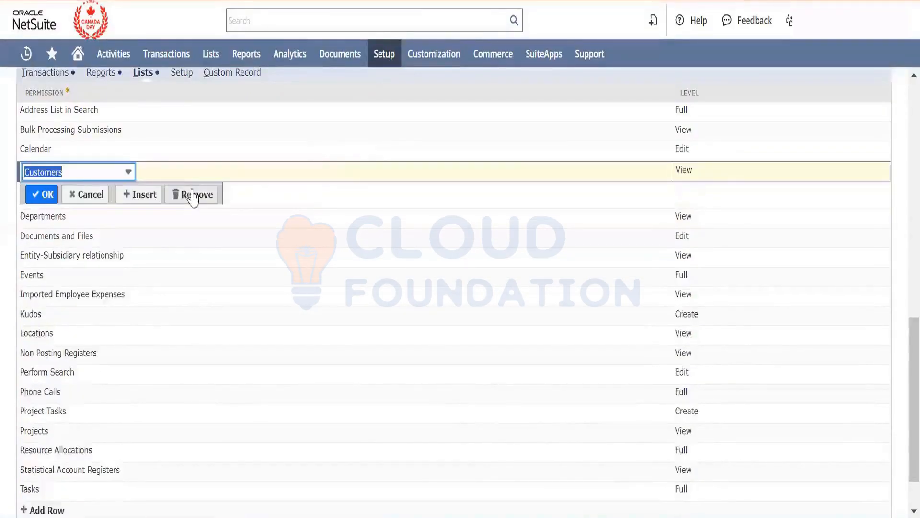
pyautogui.click(72, 219)
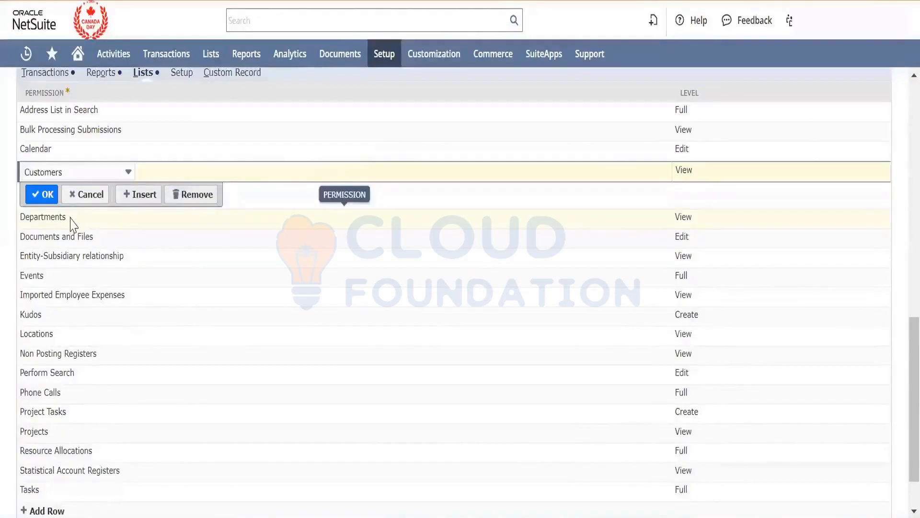
pyautogui.click(191, 215)
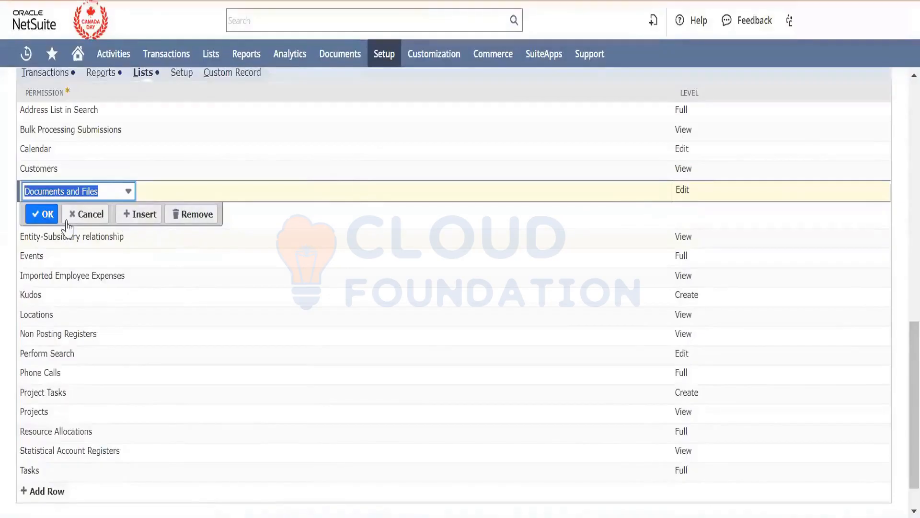
pyautogui.click(41, 215)
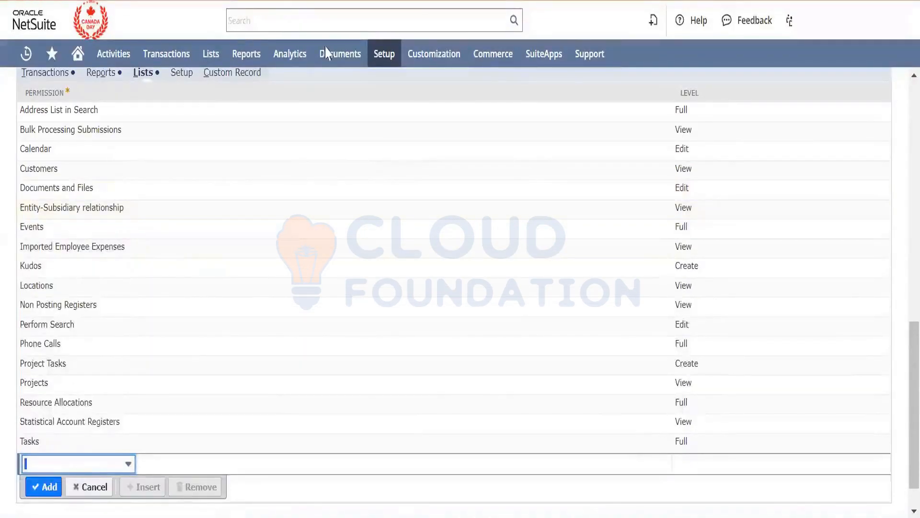
# - Examine the company setup options, including the classifications such as subsidiaries, departments, locations and classes
pyautogui.moveTo(378, 54)
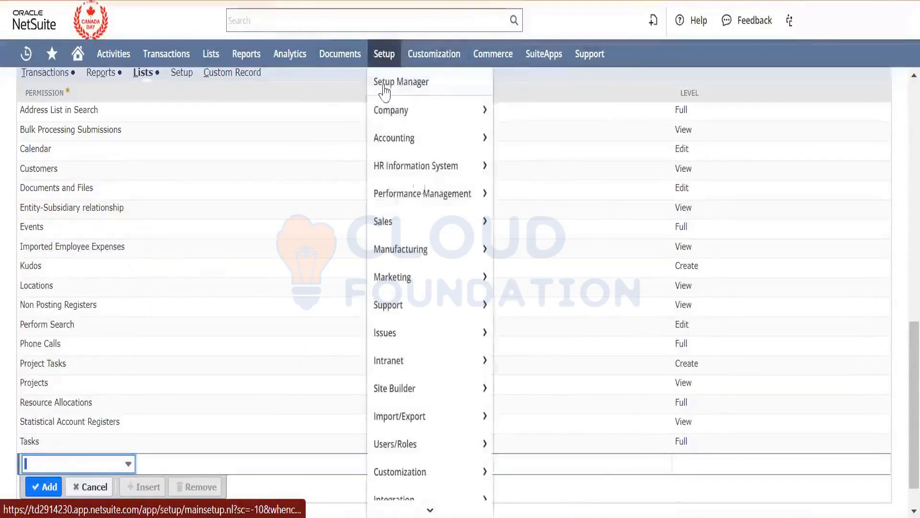
pyautogui.moveTo(417, 124)
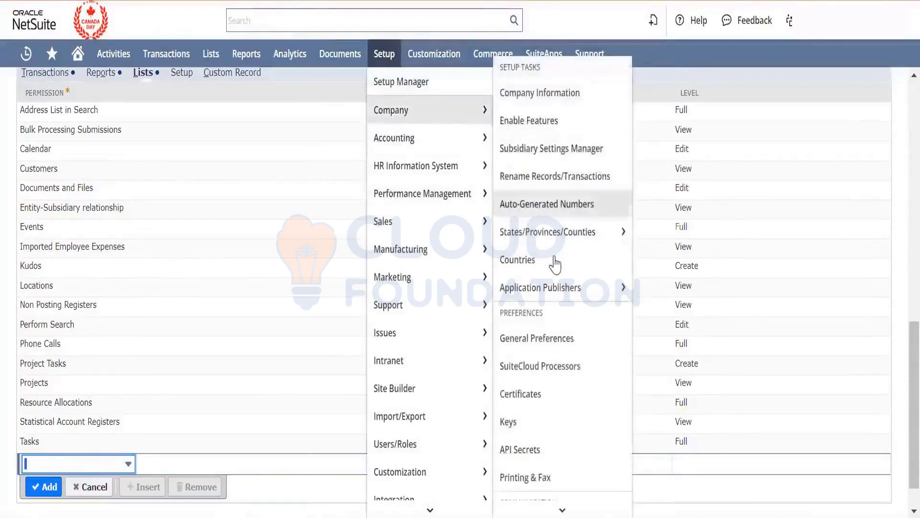
pyautogui.scroll(-10, 554, 262)
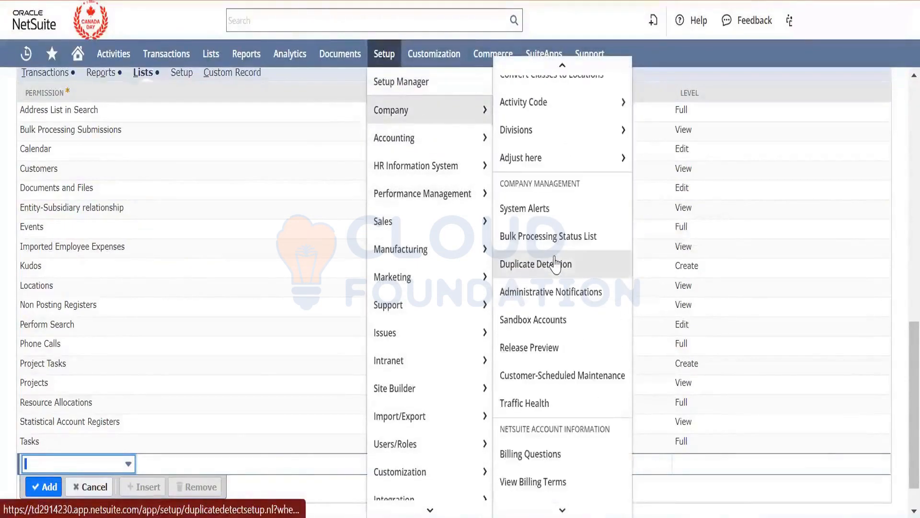
pyautogui.scroll(-2, 554, 263)
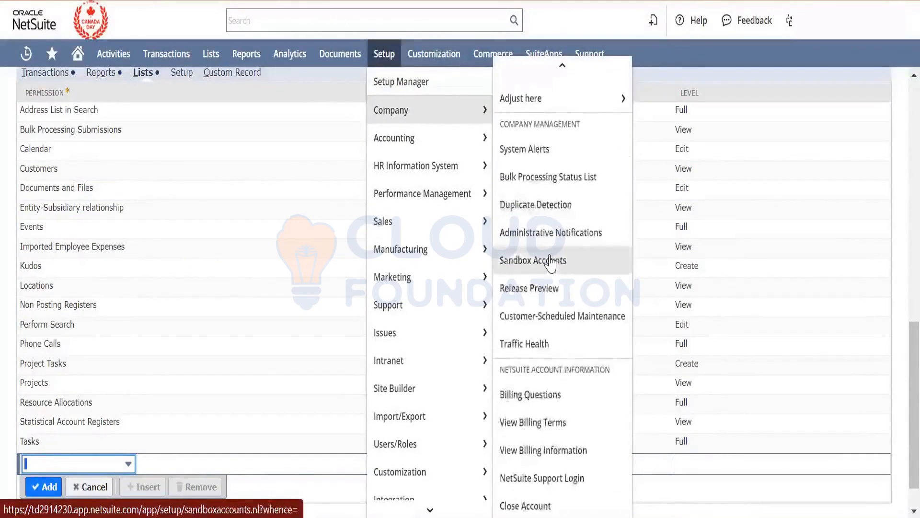
pyautogui.scroll(15, 549, 263)
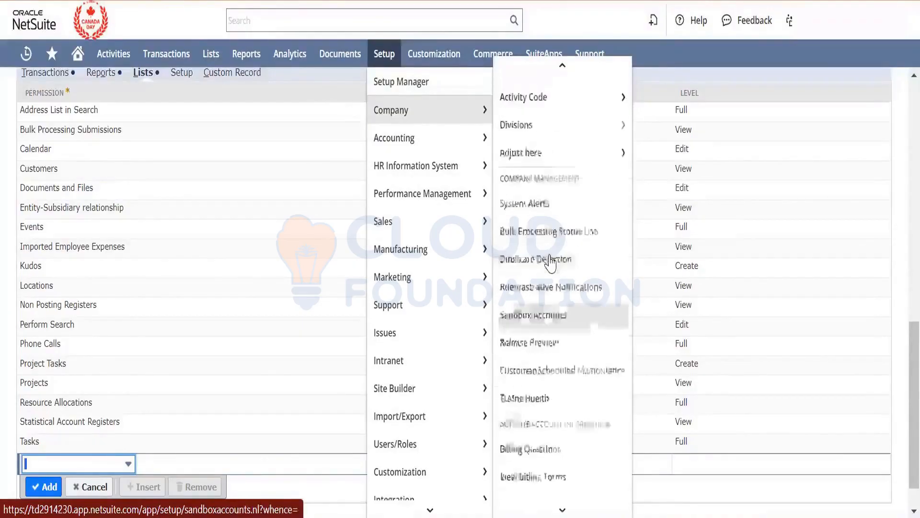
pyautogui.moveTo(534, 335)
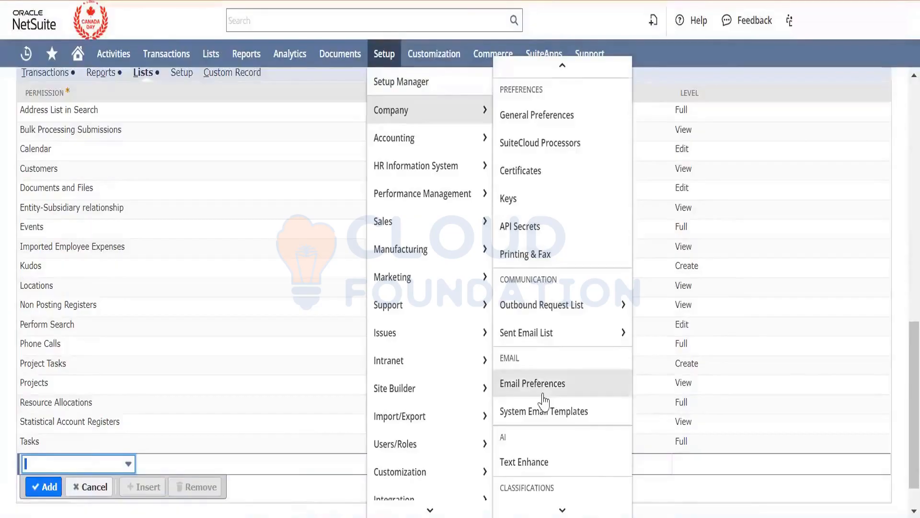
pyautogui.scroll(-9, 545, 401)
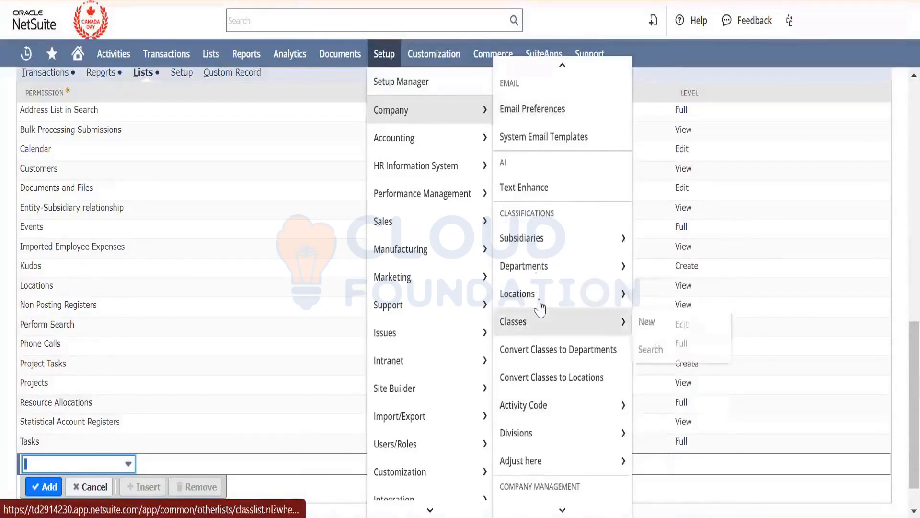
pyautogui.moveTo(618, 460)
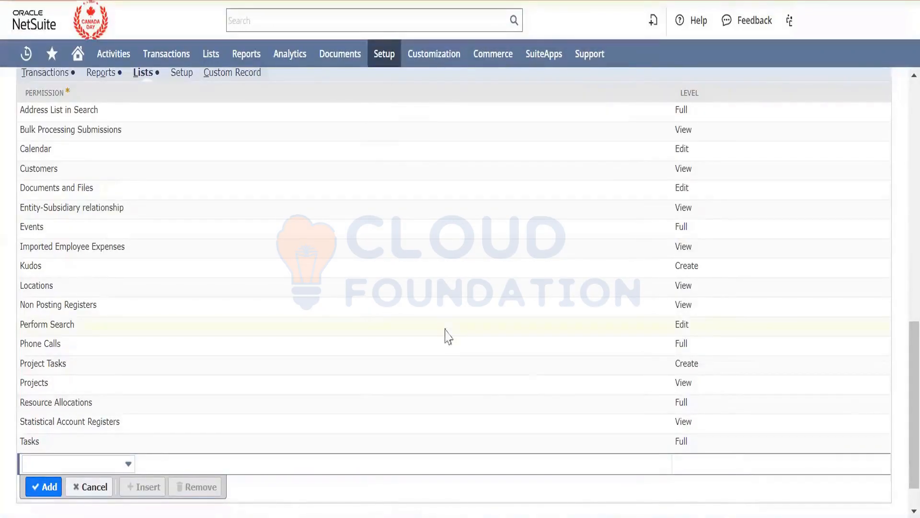
# - Examine which setup permissions can be added to the role and which list, report and transaction areas the other permission categories correspond to
pyautogui.scroll(4, 445, 336)
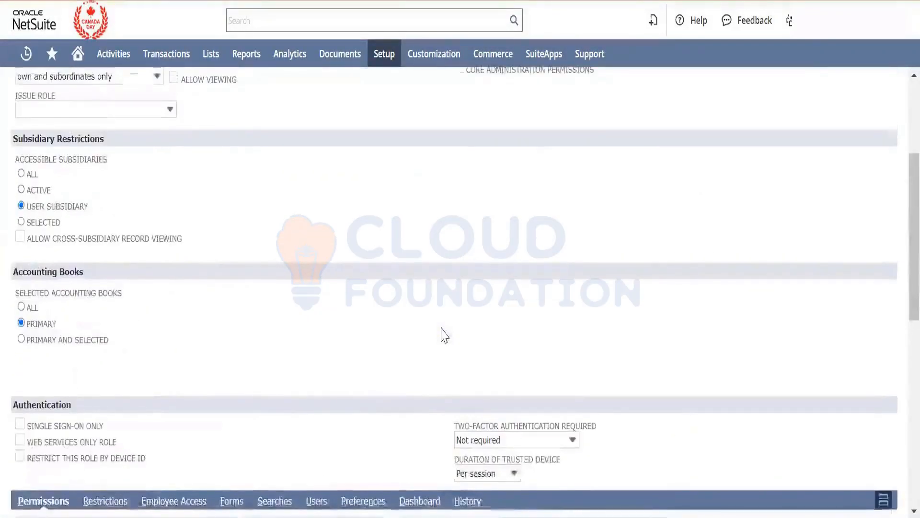
pyautogui.scroll(-2, 445, 335)
pyautogui.scroll(4, 444, 335)
pyautogui.scroll(-5, 445, 334)
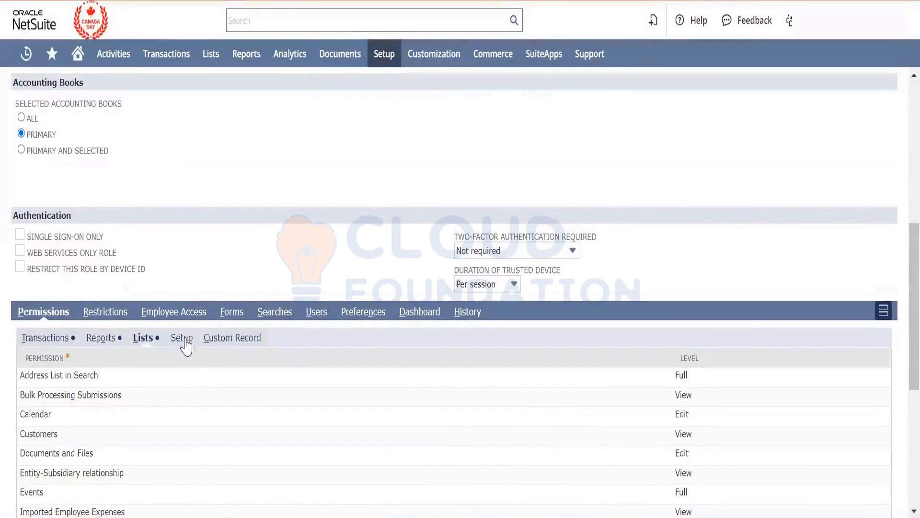
pyautogui.click(186, 341)
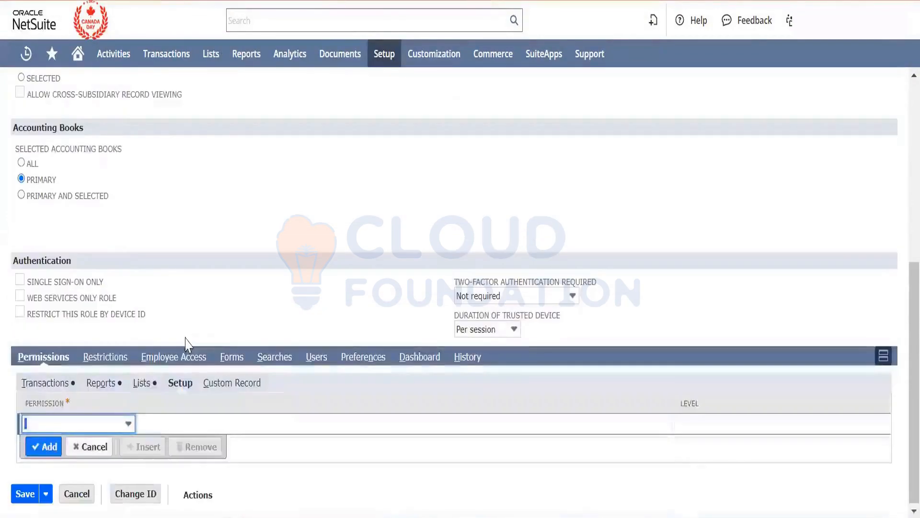
pyautogui.click(126, 423)
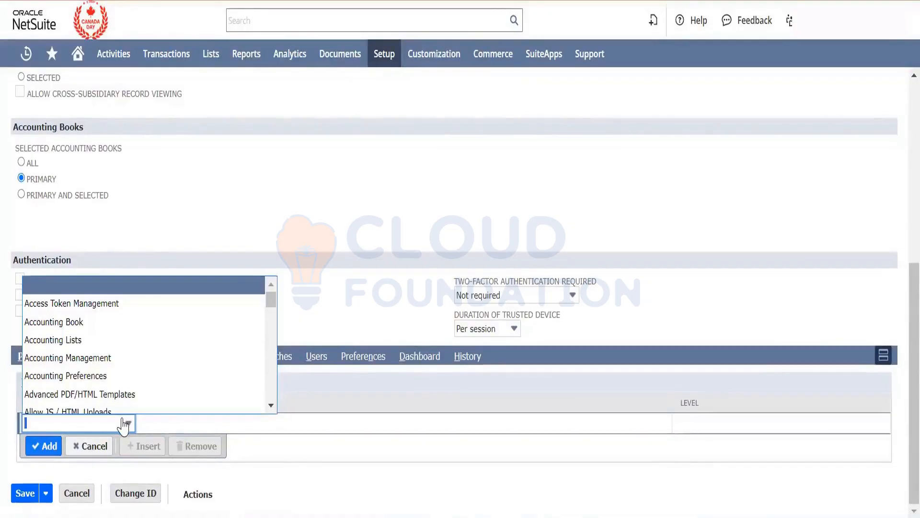
pyautogui.scroll(-3, 120, 388)
pyautogui.scroll(-5, 118, 388)
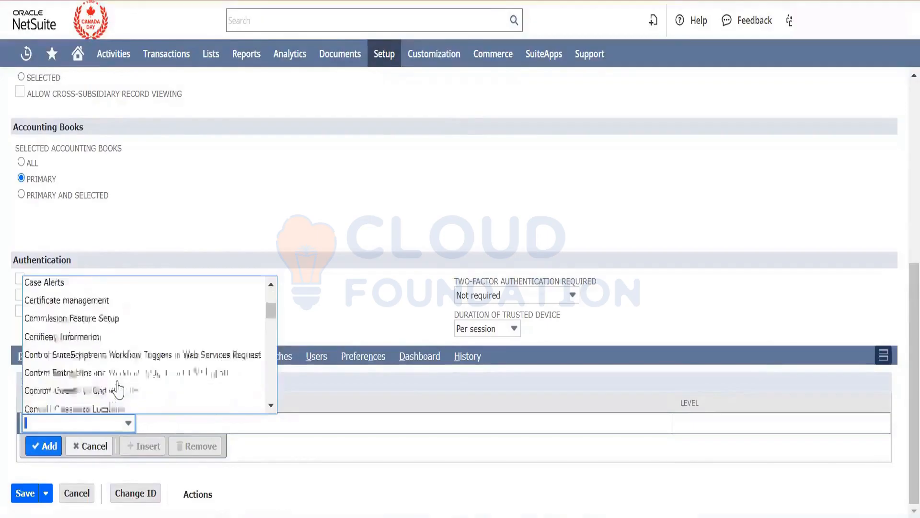
pyautogui.click(206, 219)
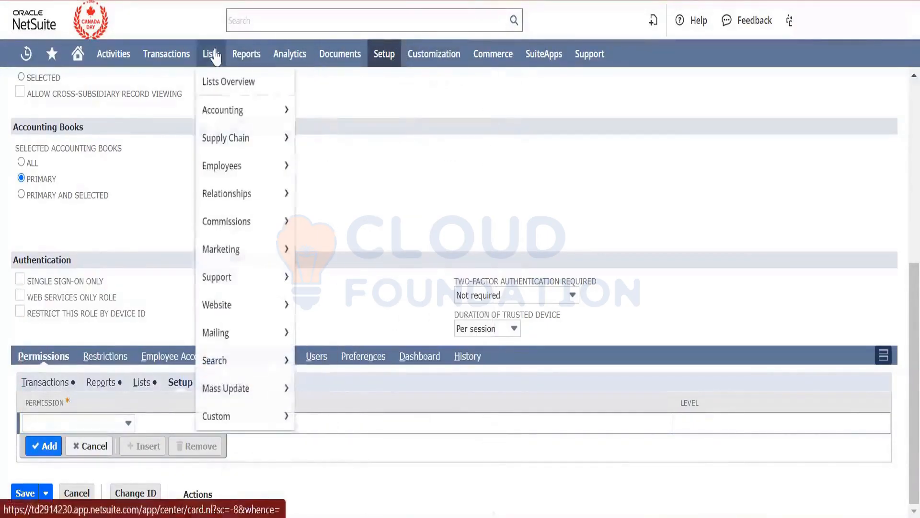
pyautogui.moveTo(249, 59)
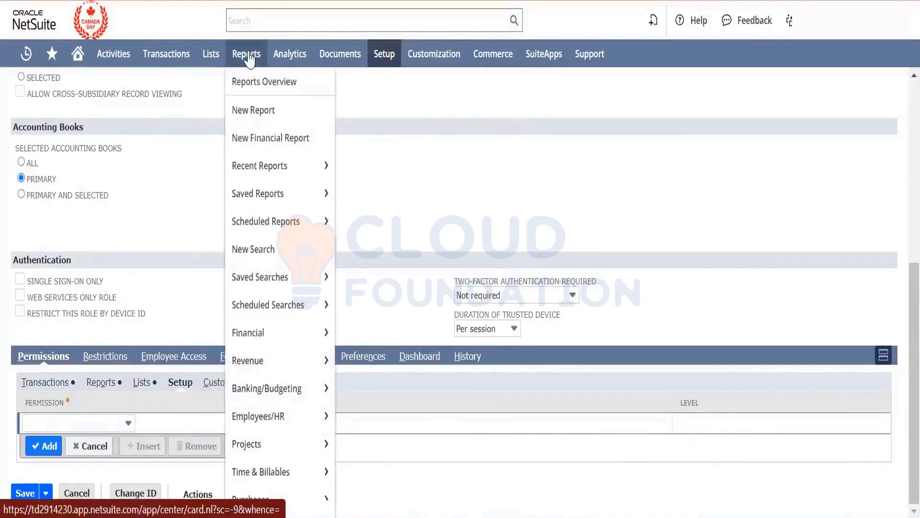
pyautogui.moveTo(166, 61)
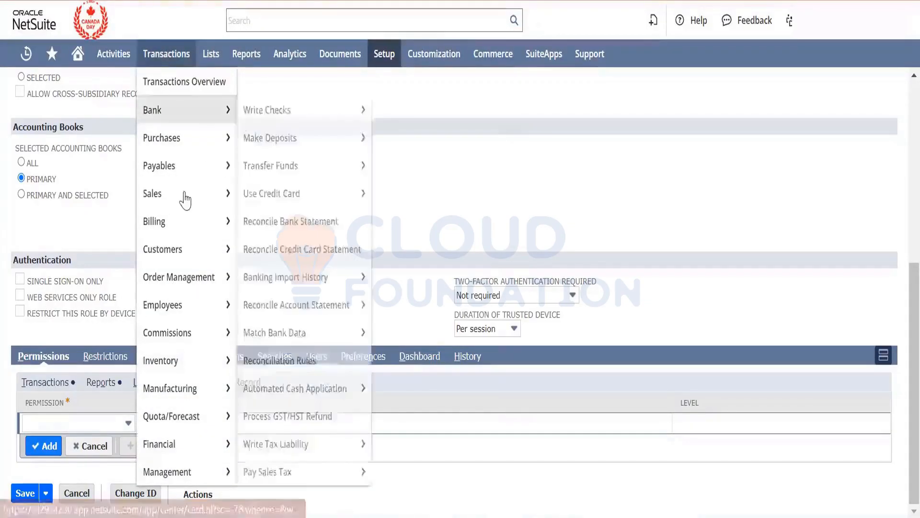
# - Add the Sales Order permission with the Full level to the role's transaction permissions
pyautogui.click(43, 382)
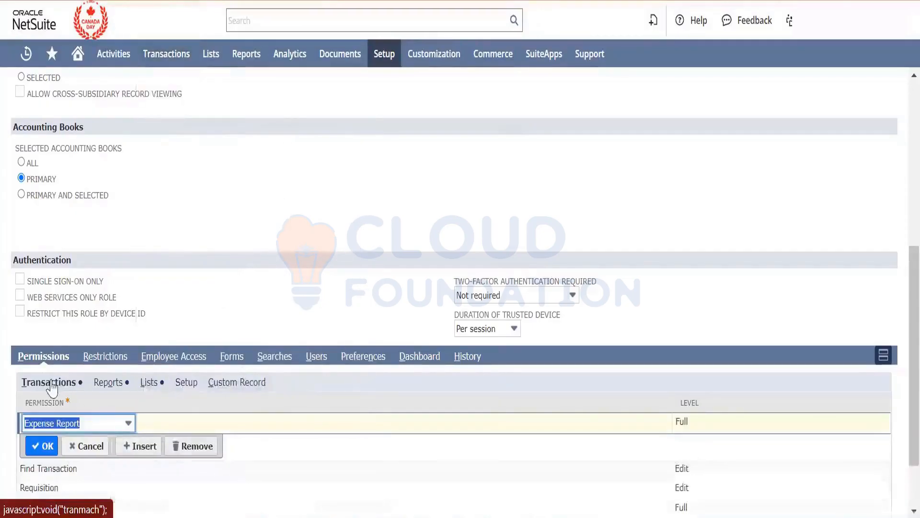
pyautogui.click(88, 450)
pyautogui.scroll(-2, 89, 453)
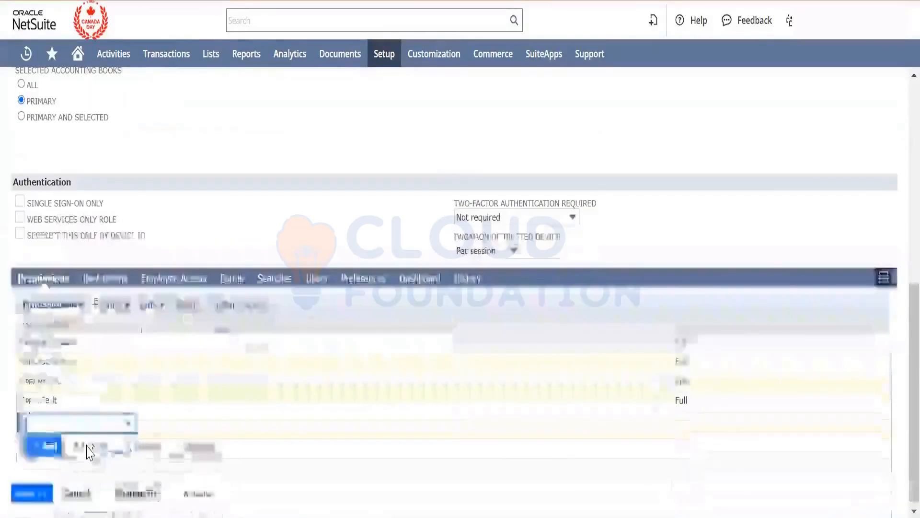
pyautogui.click(106, 425)
pyautogui.write('Sales Order')
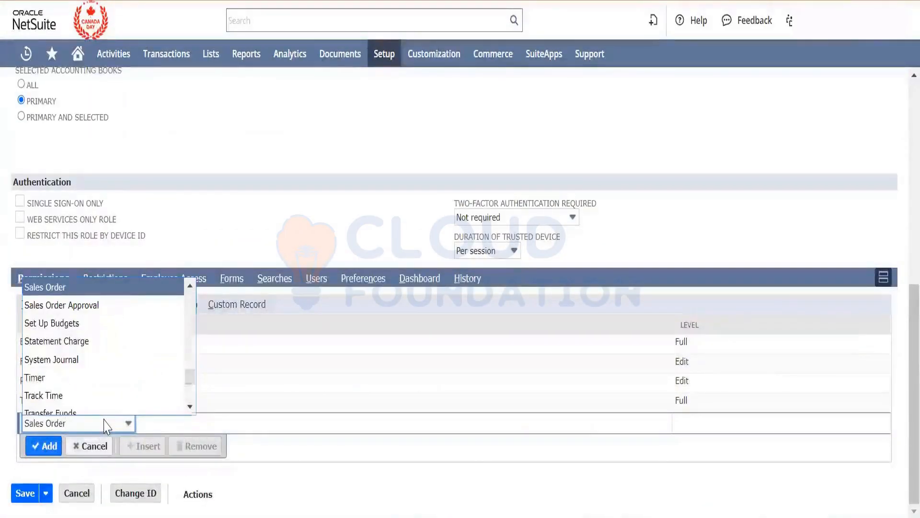
pyautogui.press('Tab')
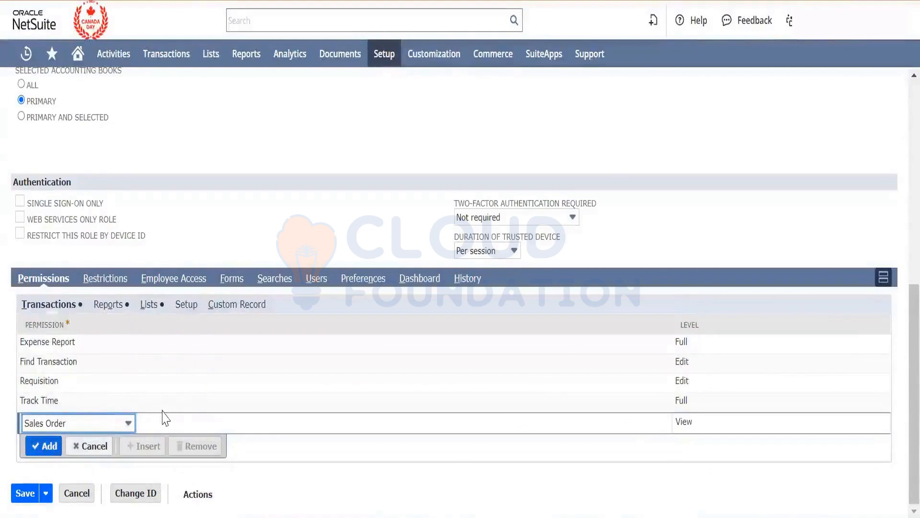
pyautogui.click(682, 431)
pyautogui.click(571, 440)
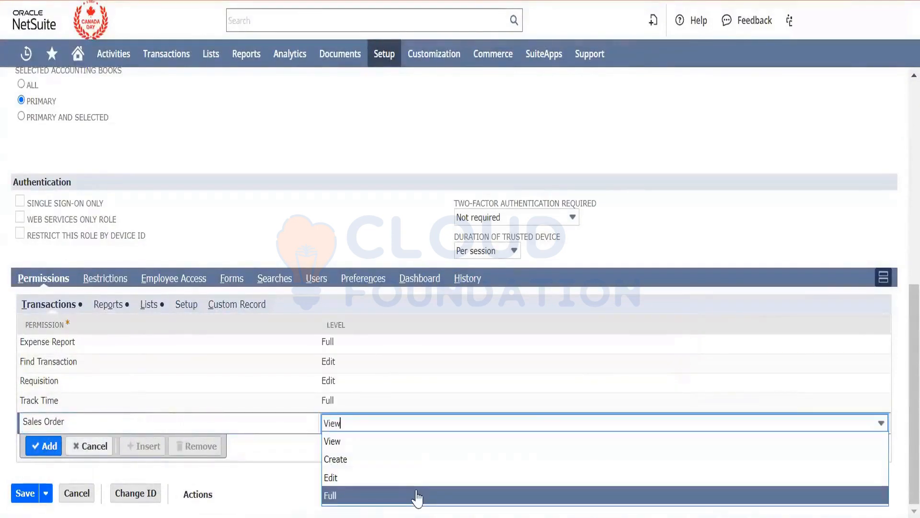
pyautogui.click(417, 495)
pyautogui.click(51, 449)
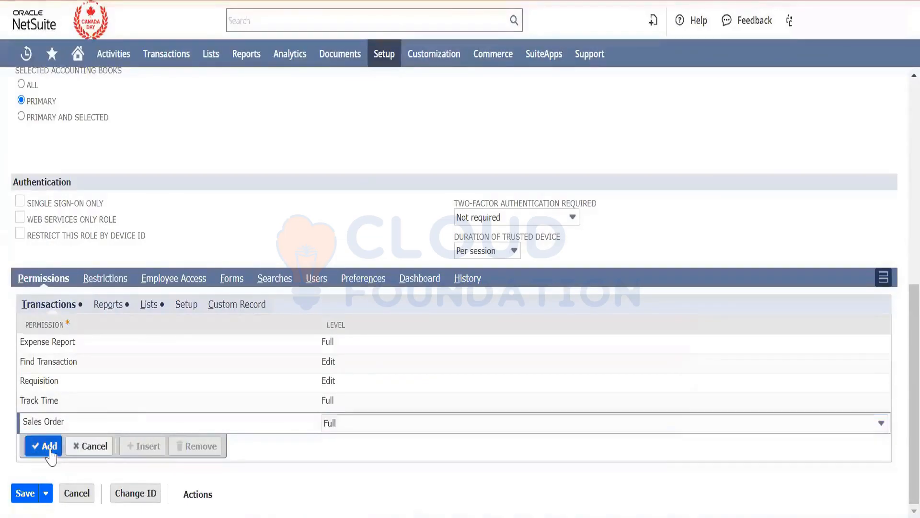
# - Add the Item Receipt permission with the Full level to the role's transaction permissions
pyautogui.click(65, 445)
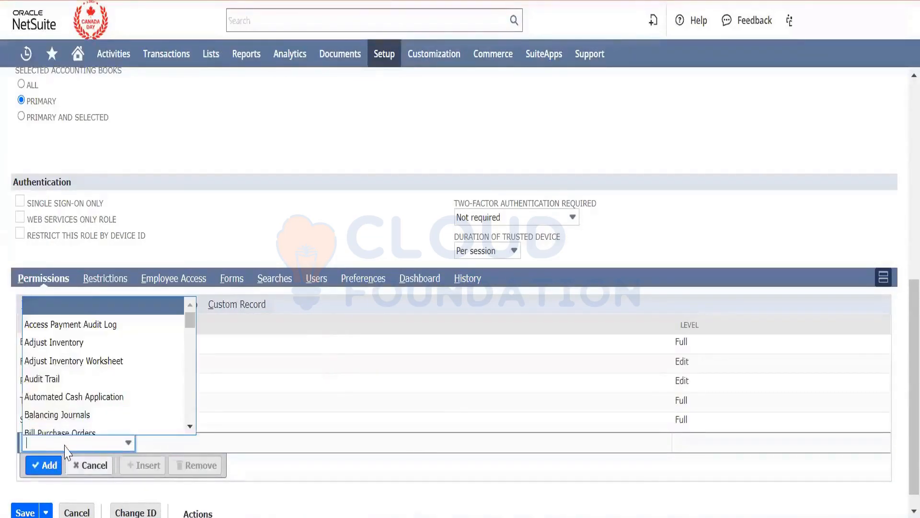
pyautogui.write('it')
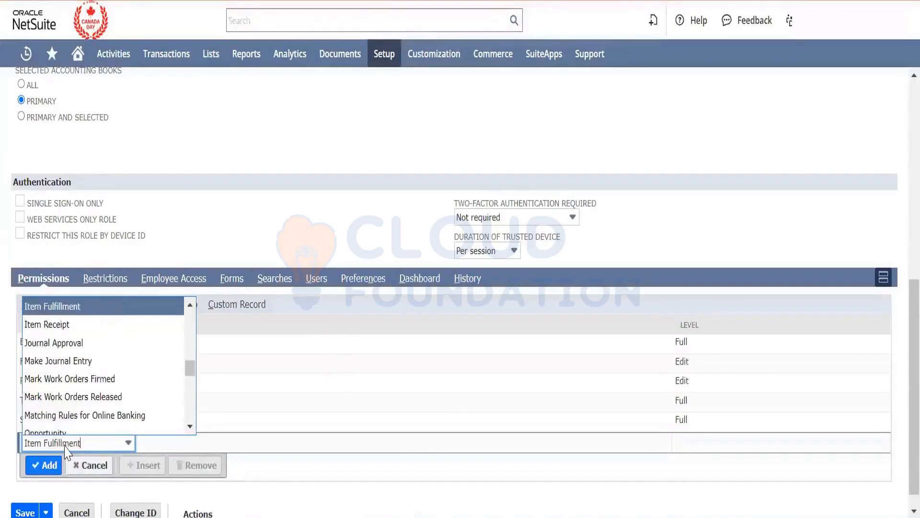
pyautogui.click(62, 324)
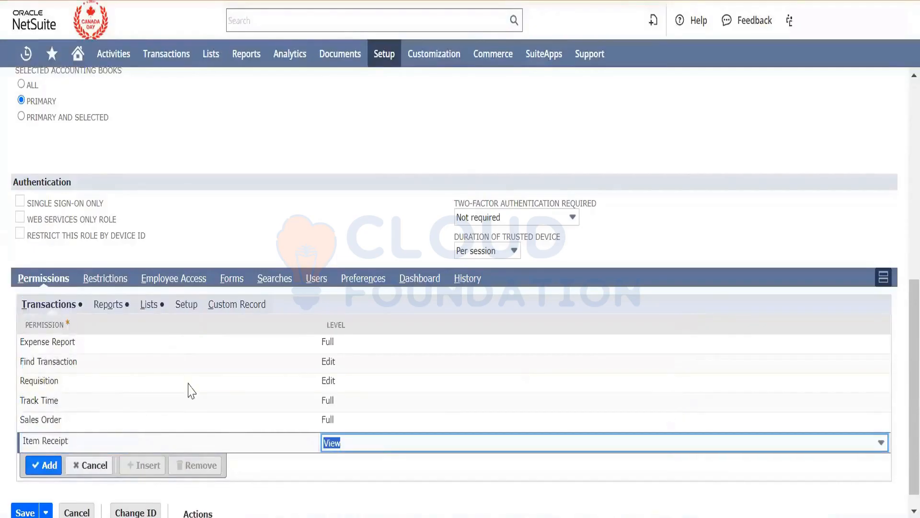
pyautogui.click(382, 445)
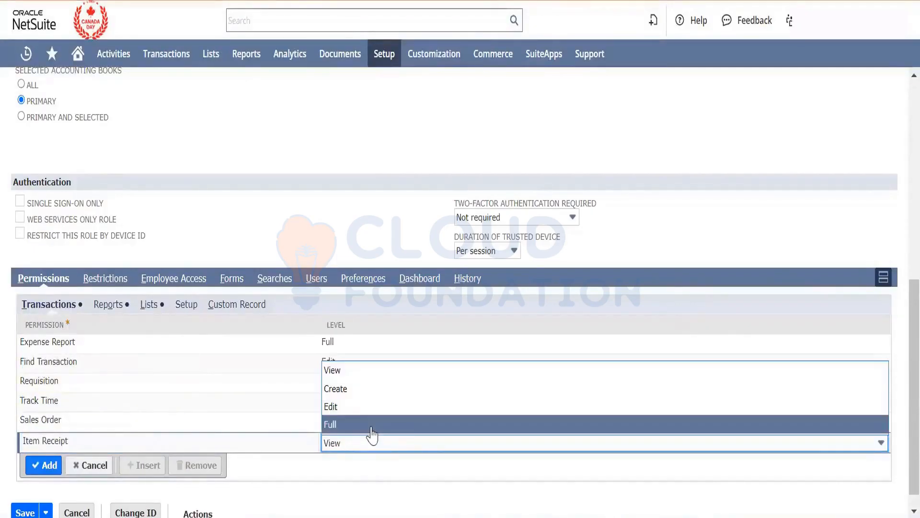
pyautogui.click(372, 426)
pyautogui.click(48, 468)
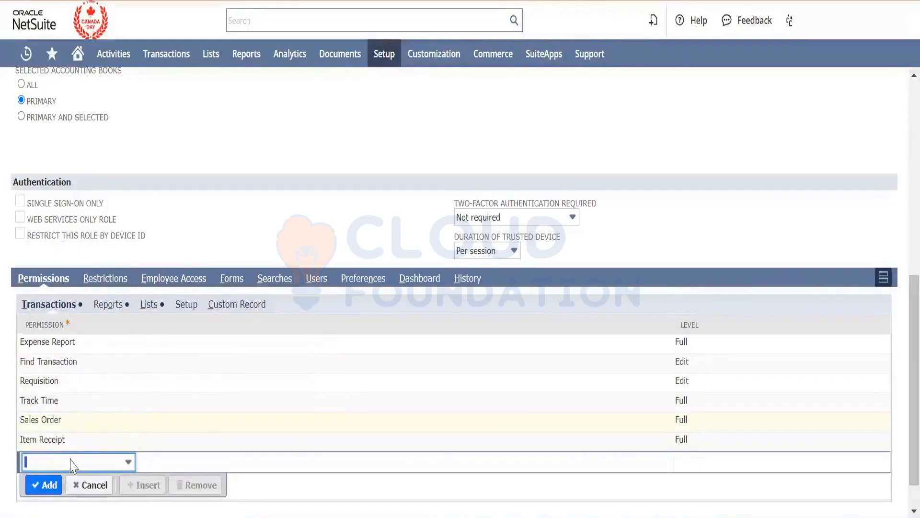
# - Add the Item Fulfillment permission with the Edit level to the role's transaction permissions
pyautogui.click(72, 463)
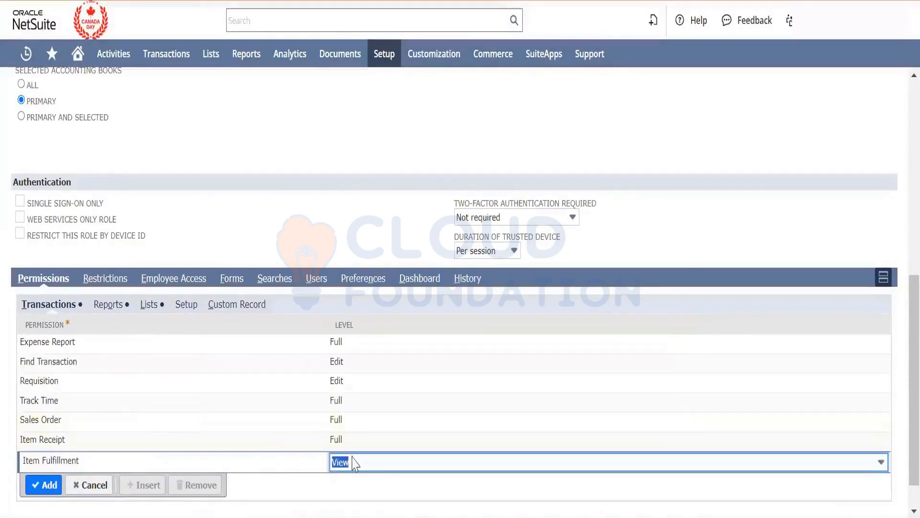
pyautogui.click(355, 463)
pyautogui.click(350, 428)
pyautogui.click(37, 486)
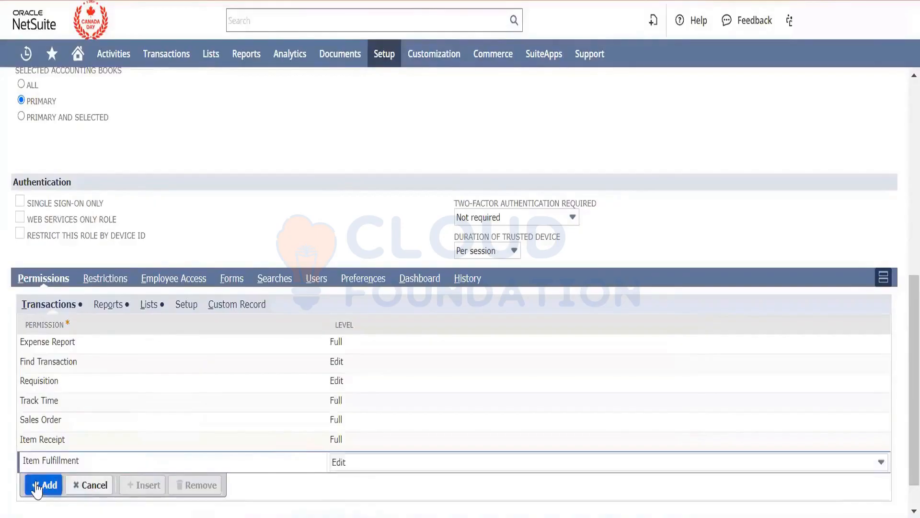
# - Try the employee restrictions "none - no default" and "own, subordinate, and unassigned", and set the field back to "own and subordinates only"
pyautogui.scroll(-1, 288, 335)
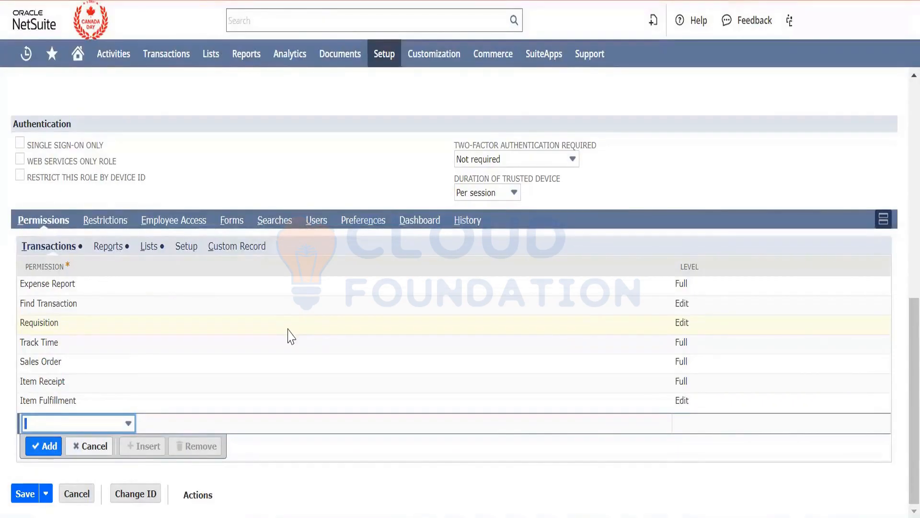
pyautogui.scroll(8, 291, 336)
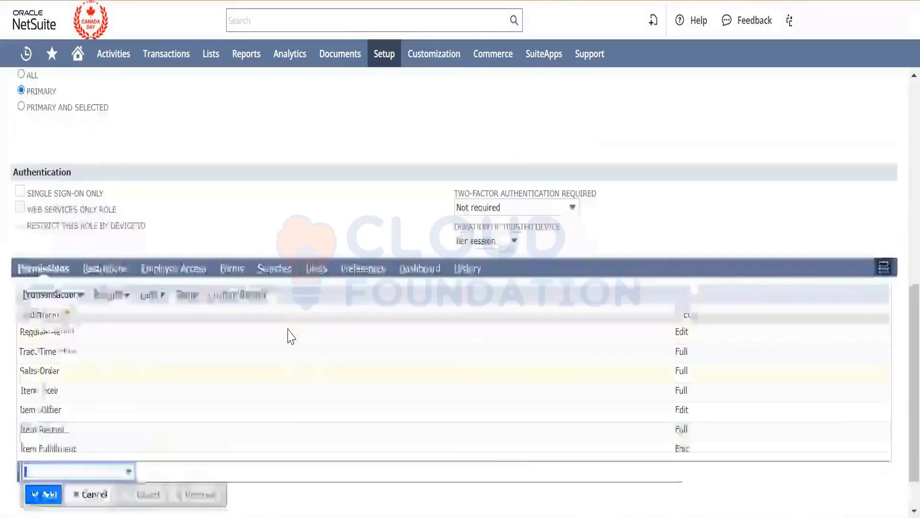
pyautogui.scroll(2, 290, 335)
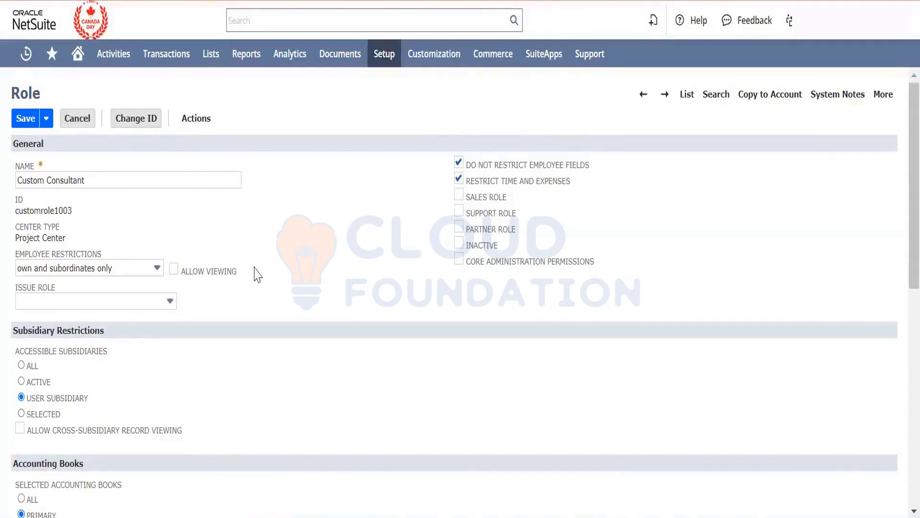
pyautogui.click(139, 273)
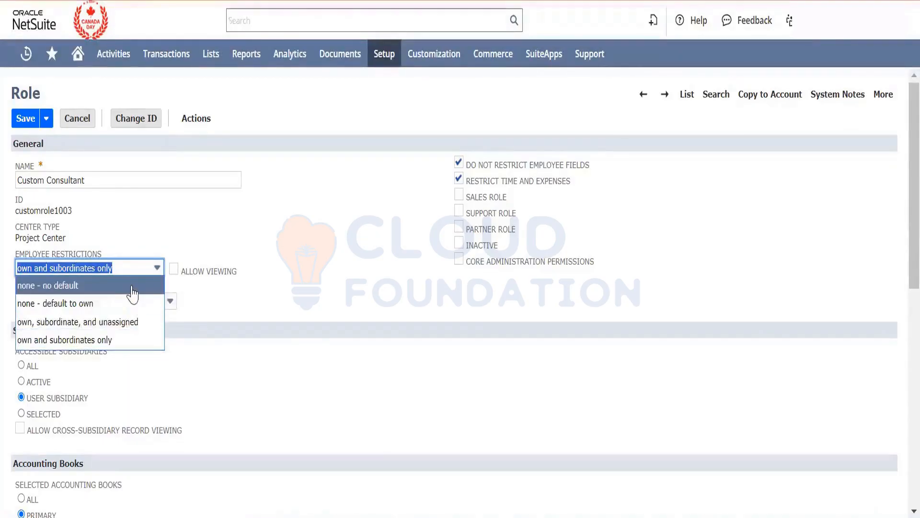
pyautogui.click(133, 287)
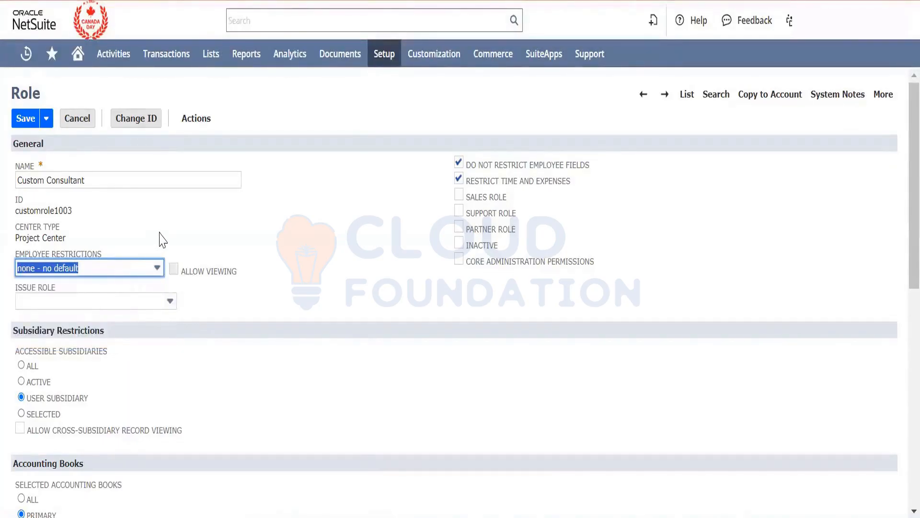
pyautogui.click(145, 268)
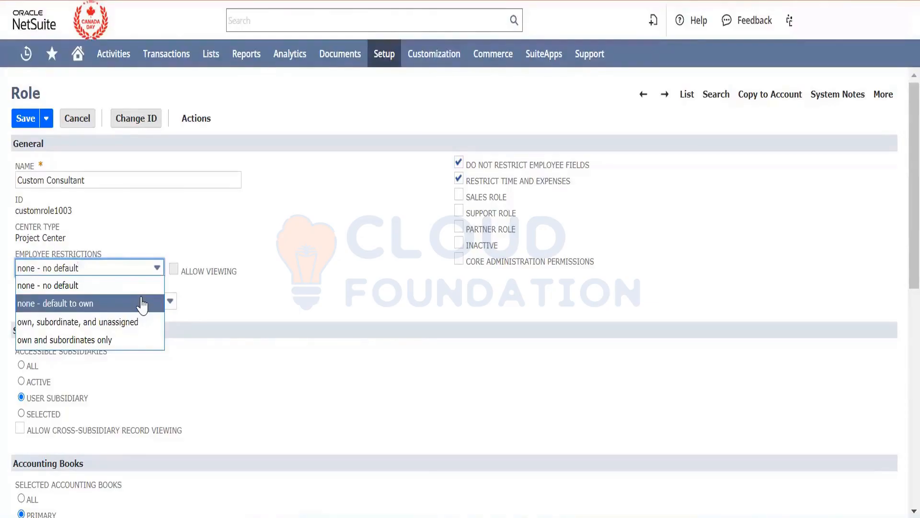
pyautogui.click(141, 322)
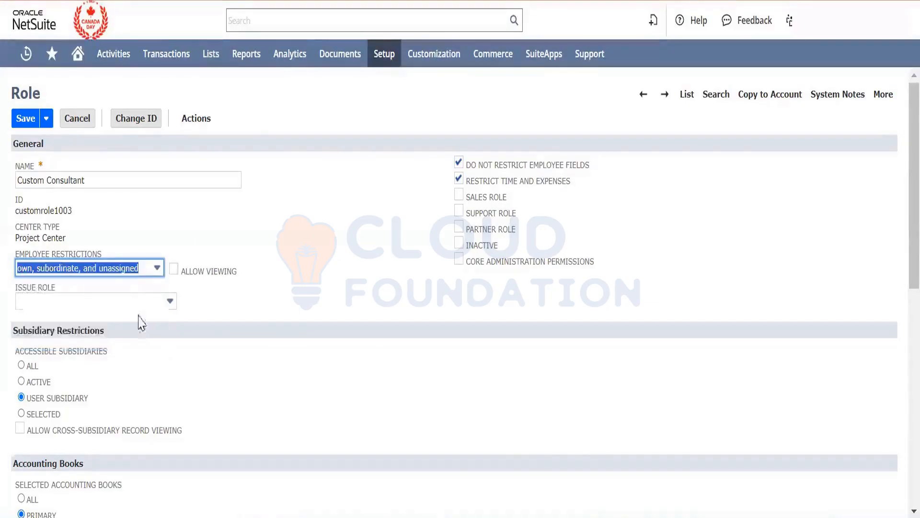
pyautogui.click(283, 320)
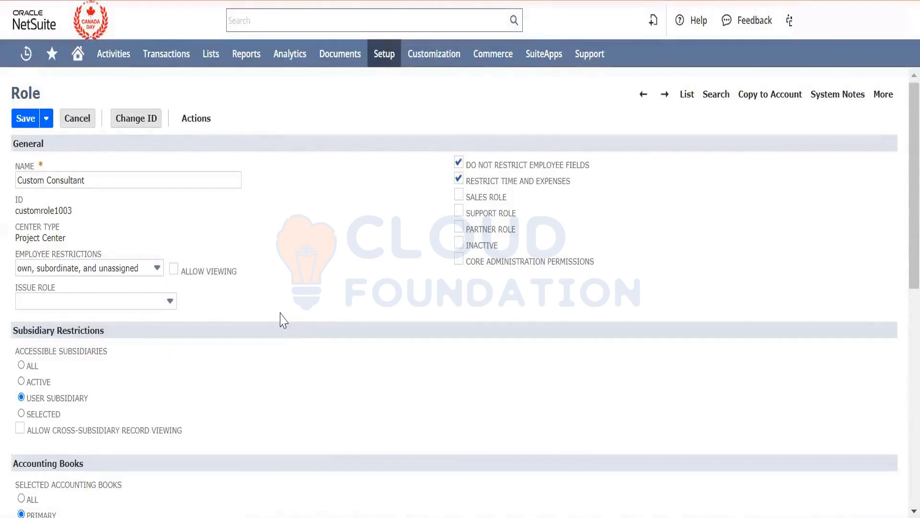
pyautogui.click(150, 273)
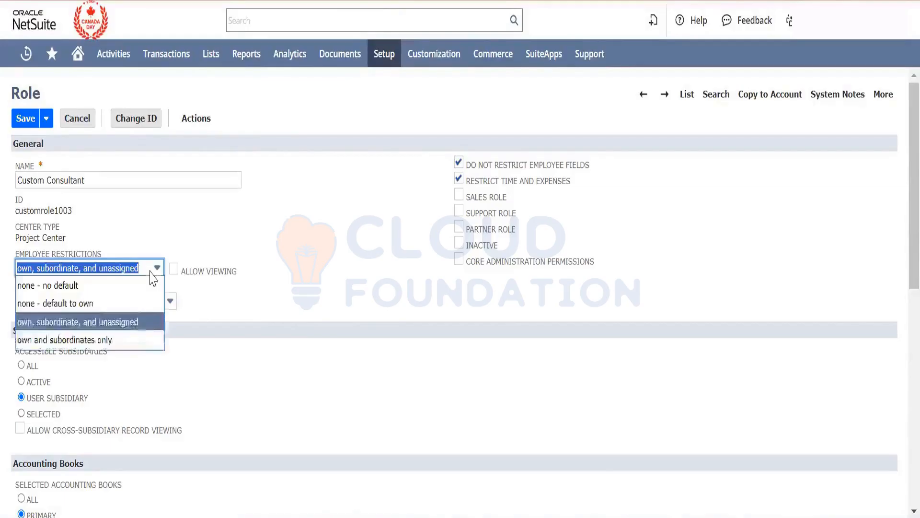
pyautogui.click(142, 340)
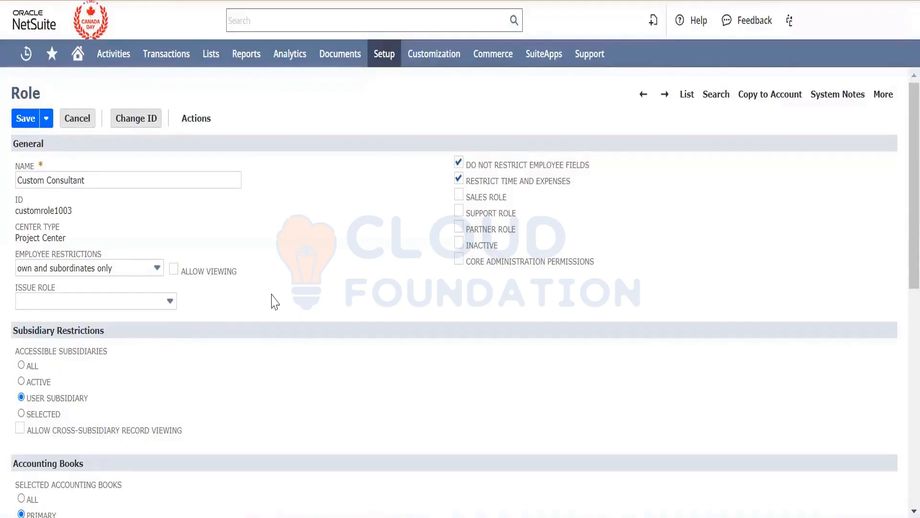
# - Enable Allow Viewing for the role's employee restrictions
pyautogui.scroll(-1, 273, 302)
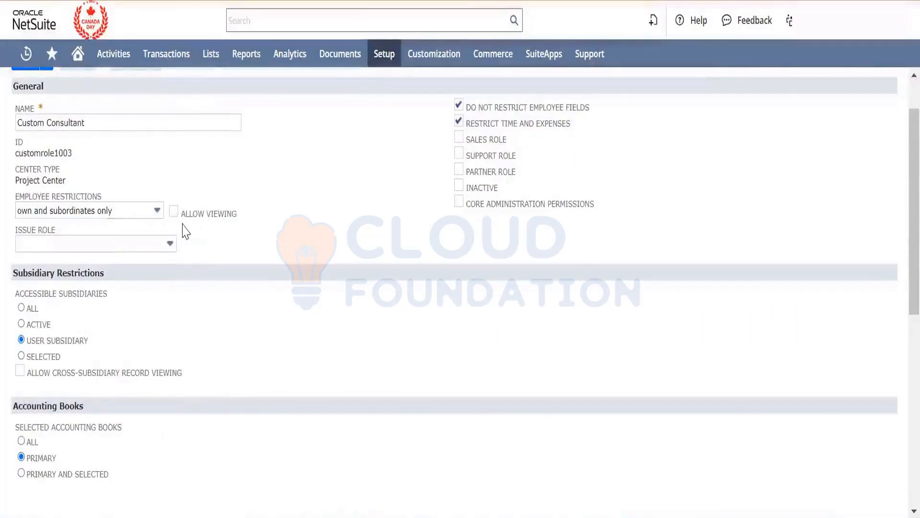
pyautogui.click(173, 212)
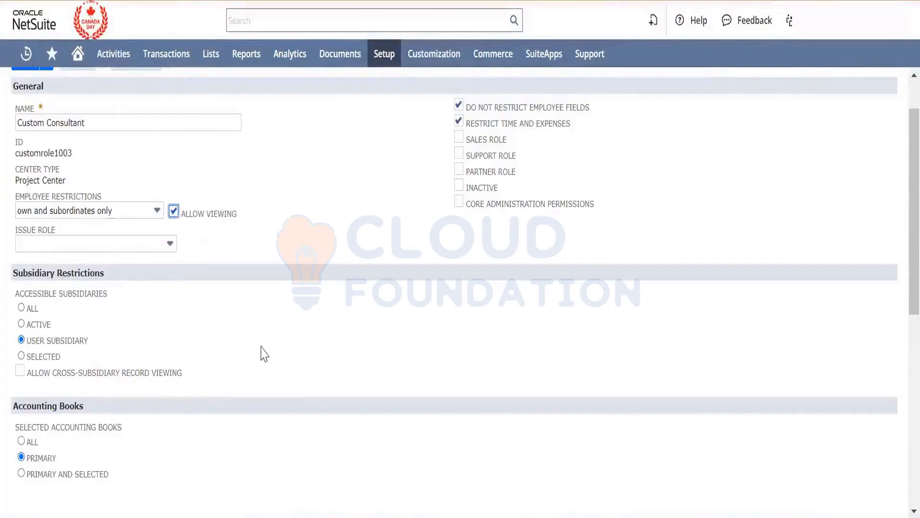
pyautogui.scroll(-4, 263, 354)
pyautogui.scroll(5, 263, 354)
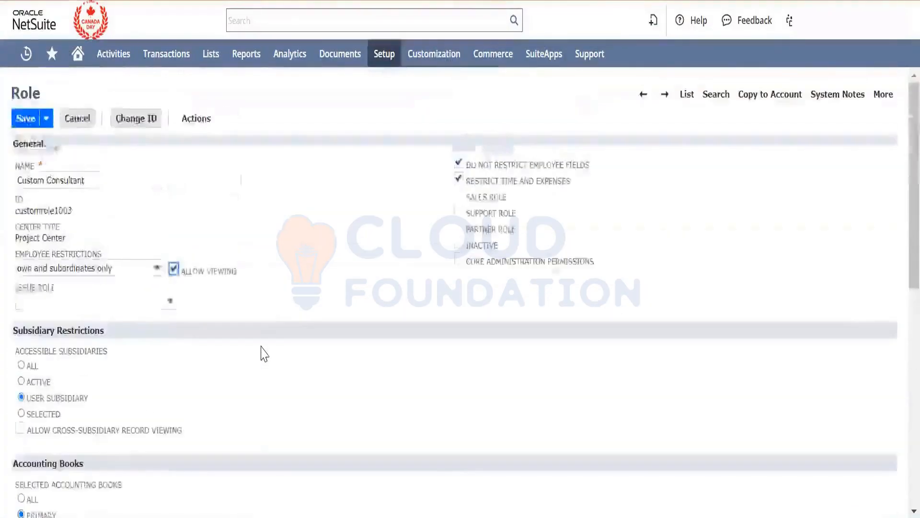
# - Examine which transaction forms are enabled, restricted or preferred for the role
pyautogui.scroll(-8, 263, 353)
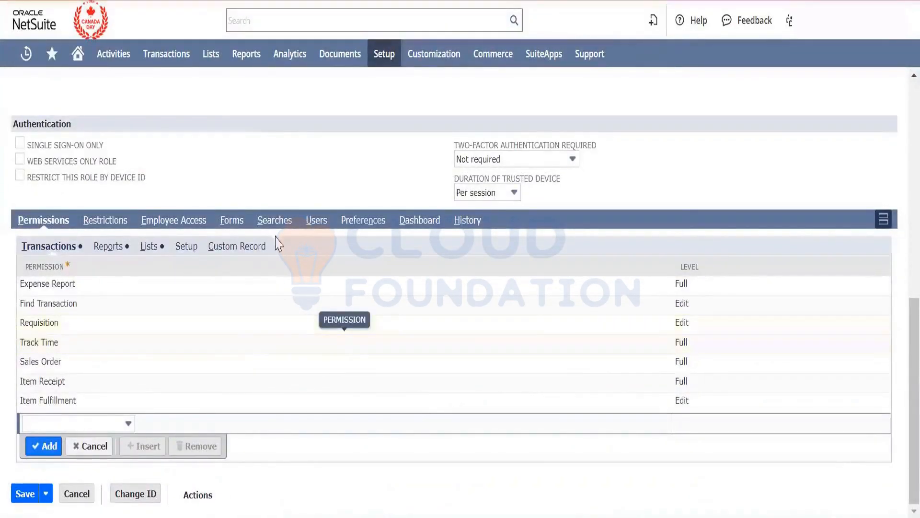
pyautogui.click(230, 223)
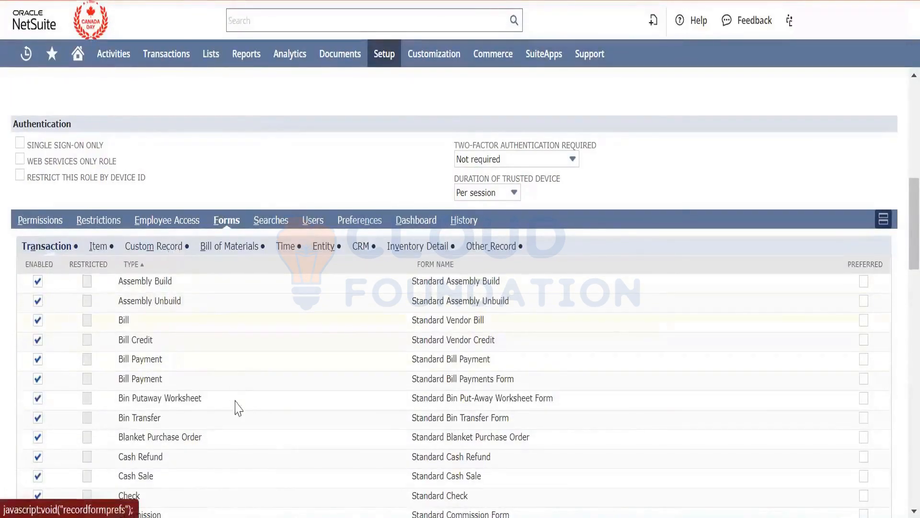
pyautogui.scroll(-5, 236, 408)
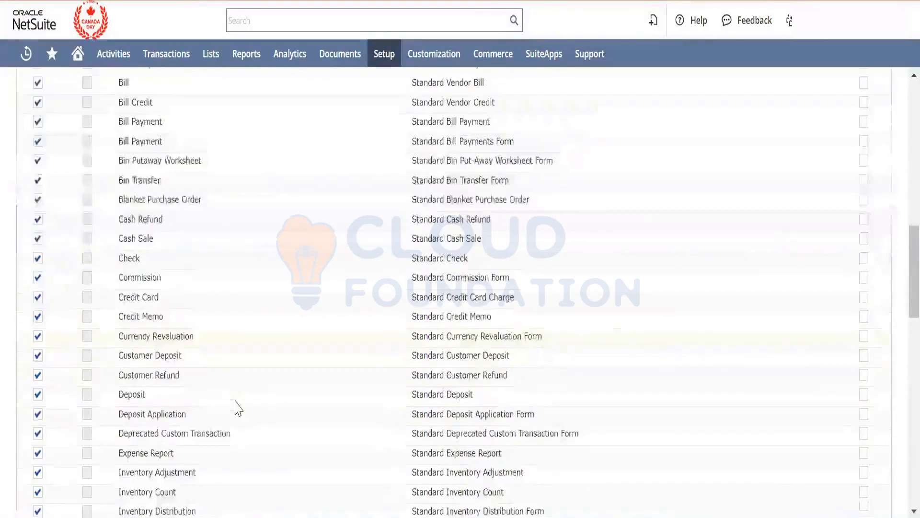
pyautogui.scroll(5, 236, 408)
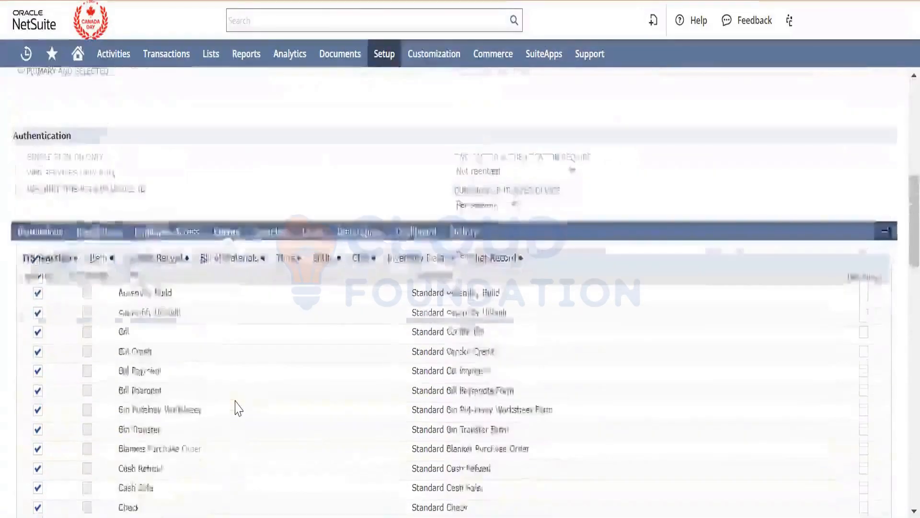
pyautogui.scroll(2, 238, 408)
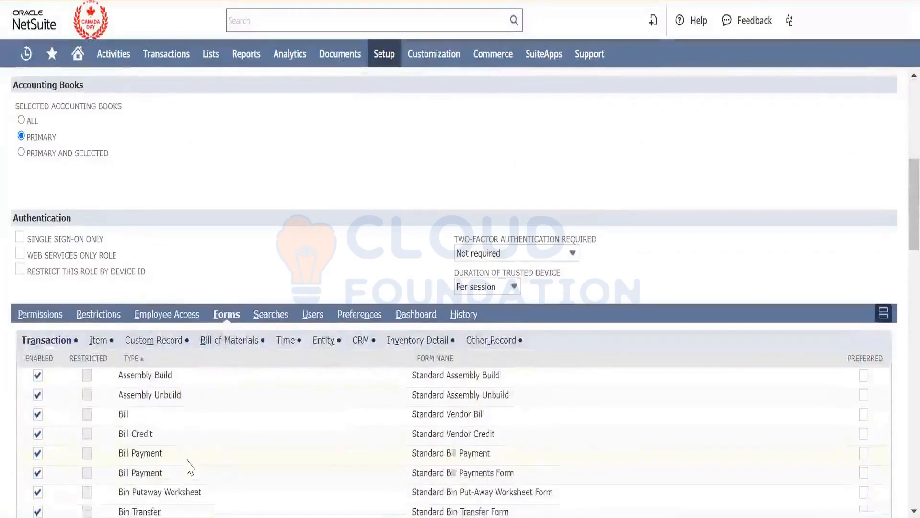
pyautogui.scroll(-1, 188, 465)
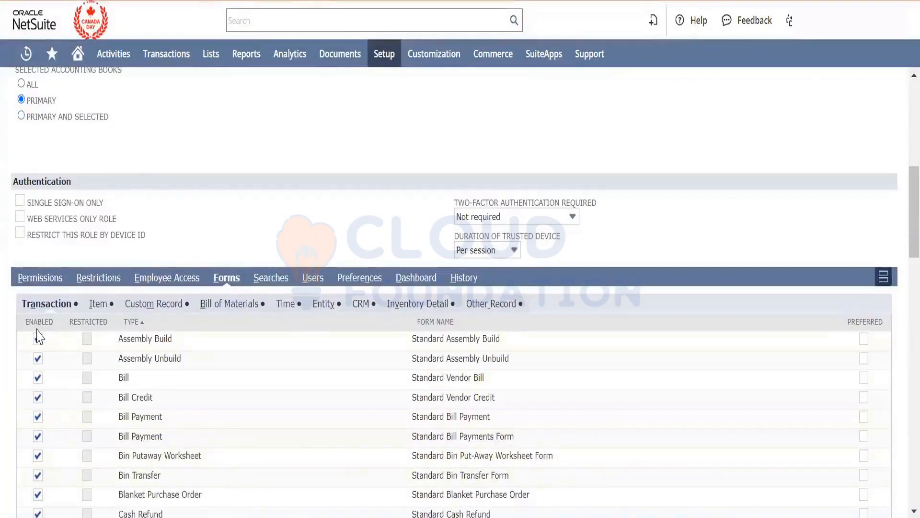
# - Examine the role's segment restrictions, the segments available to add, and its employee access settings, and return to the transaction permissions
pyautogui.click(42, 278)
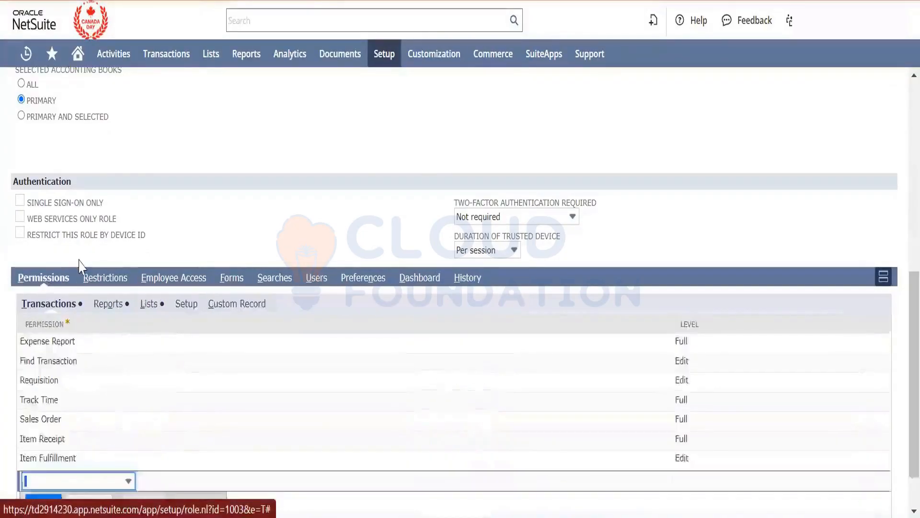
pyautogui.click(94, 278)
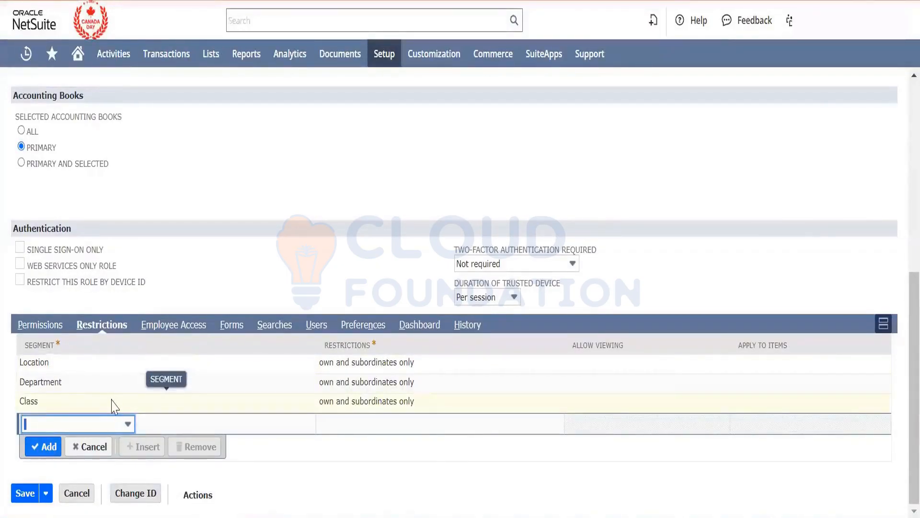
pyautogui.click(106, 428)
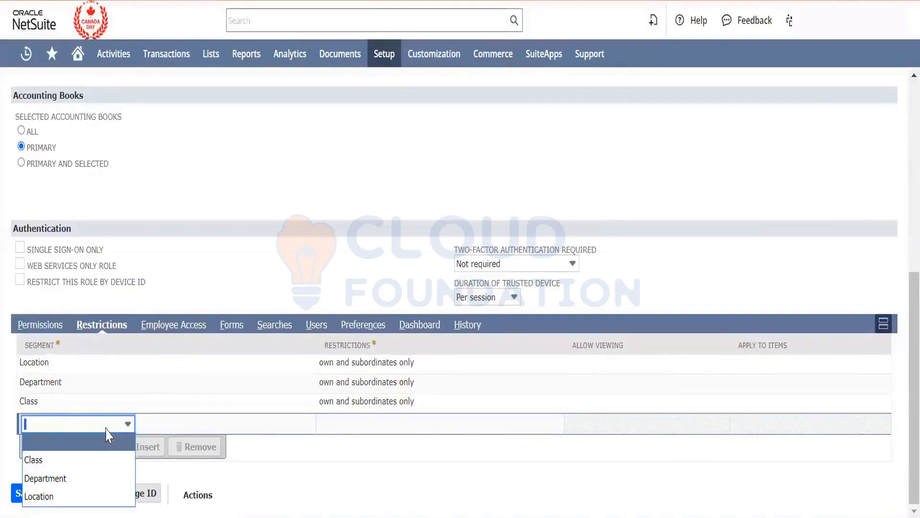
pyautogui.click(210, 94)
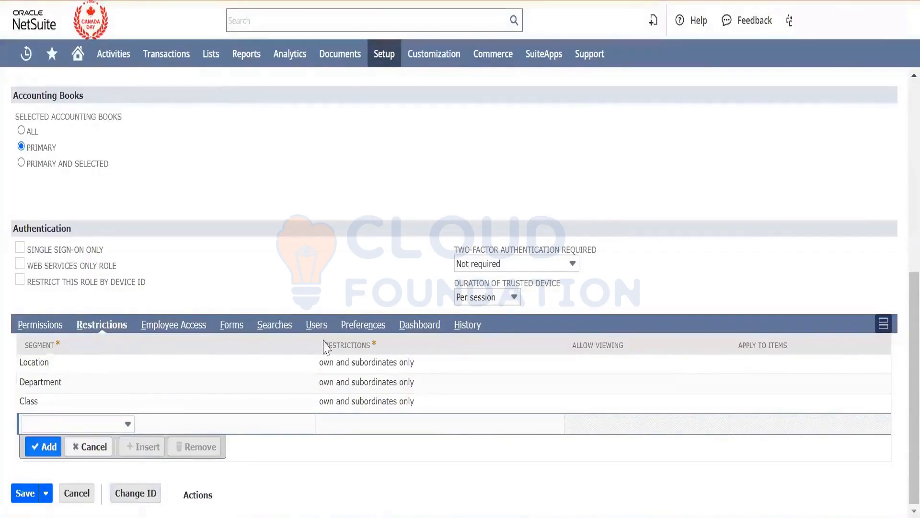
pyautogui.click(175, 324)
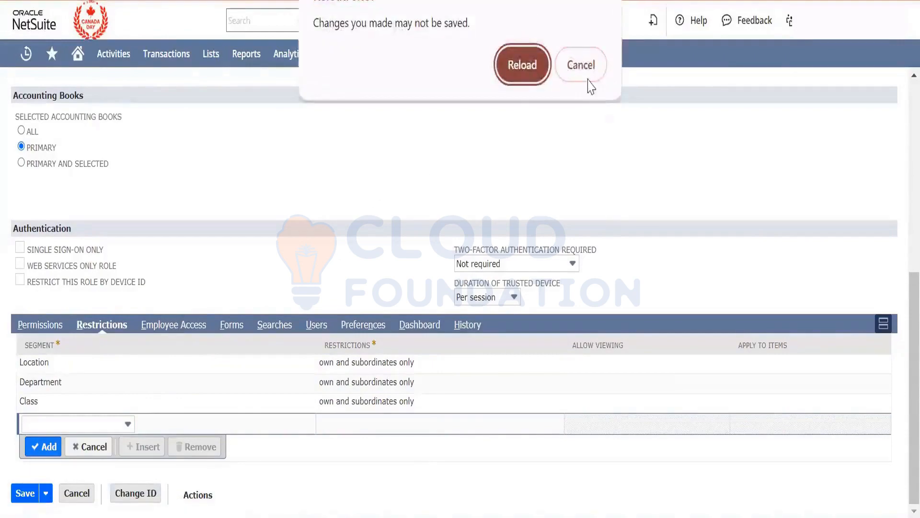
pyautogui.click(581, 65)
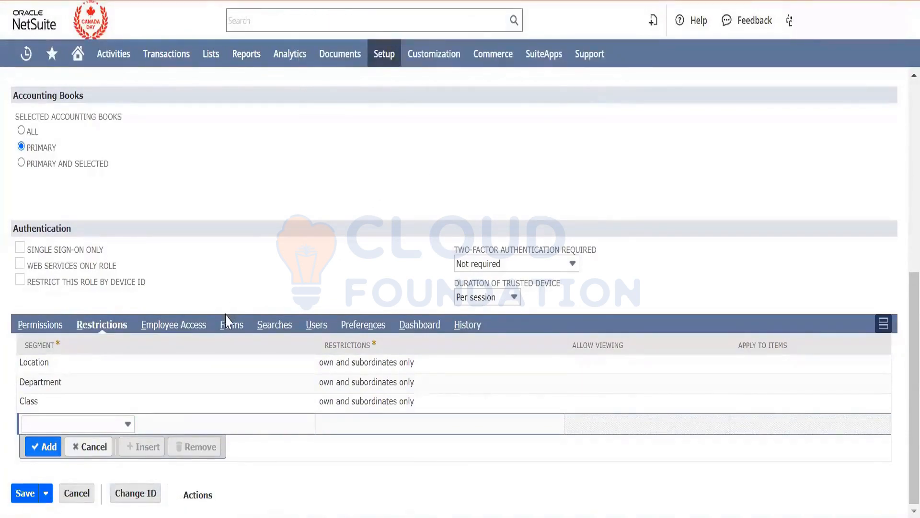
pyautogui.click(191, 329)
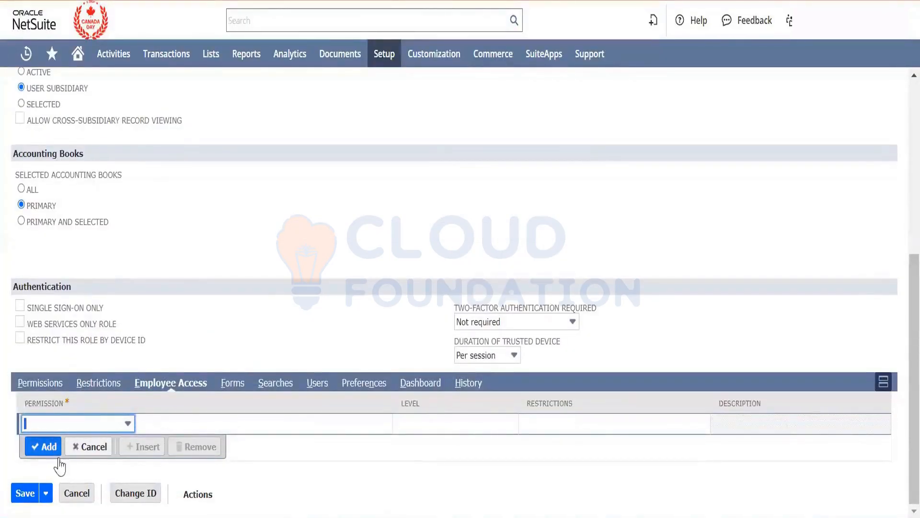
pyautogui.click(42, 391)
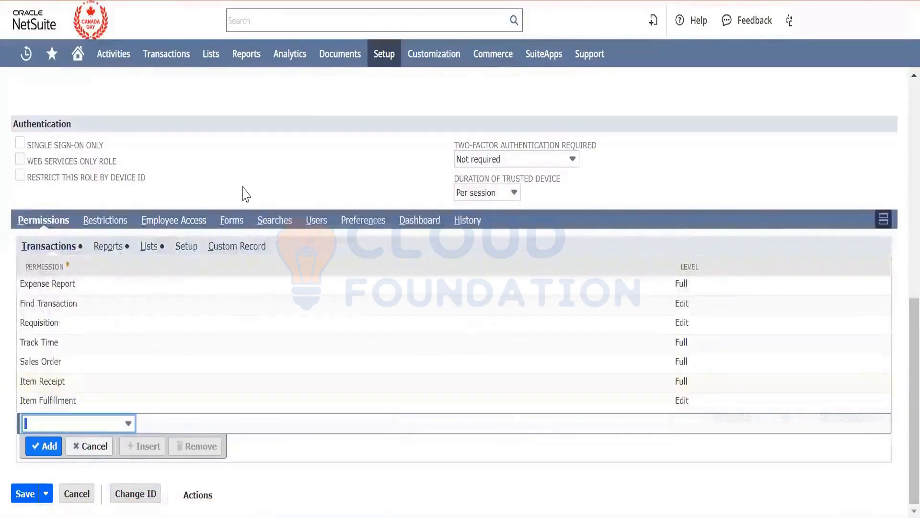
# - Open the Show Role Differences page in a new browser tab, keeping the role record open
pyautogui.moveTo(381, 56)
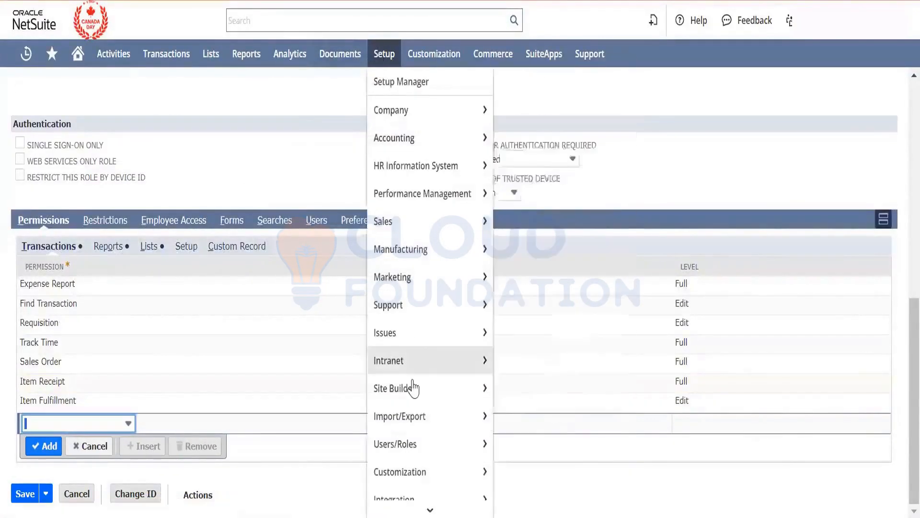
pyautogui.moveTo(481, 416)
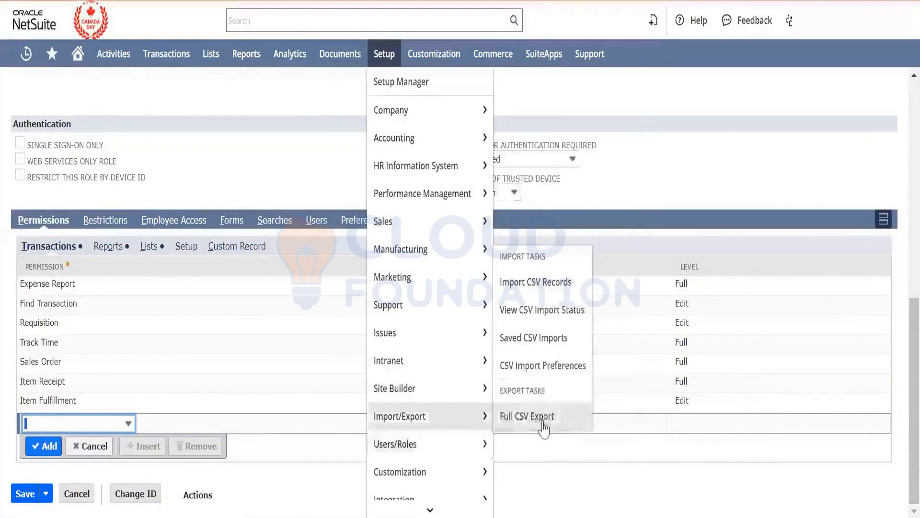
pyautogui.moveTo(479, 444)
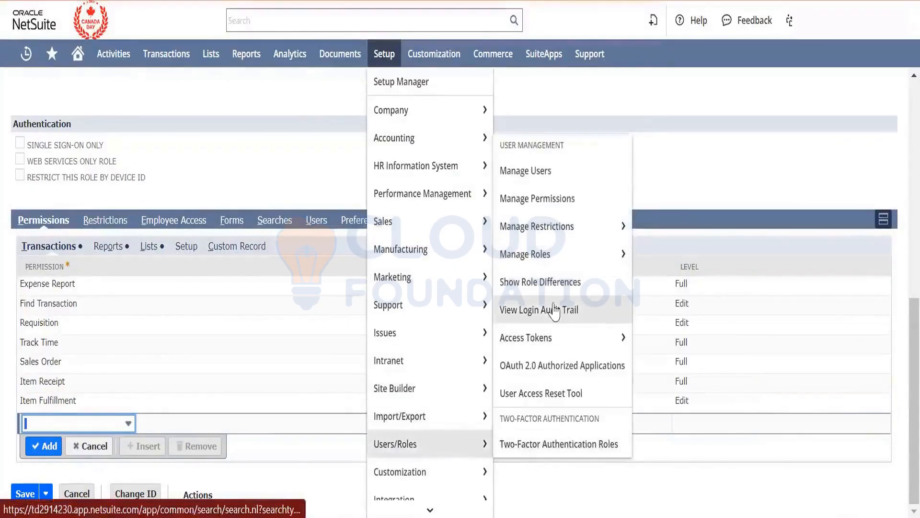
pyautogui.rightClick(556, 281)
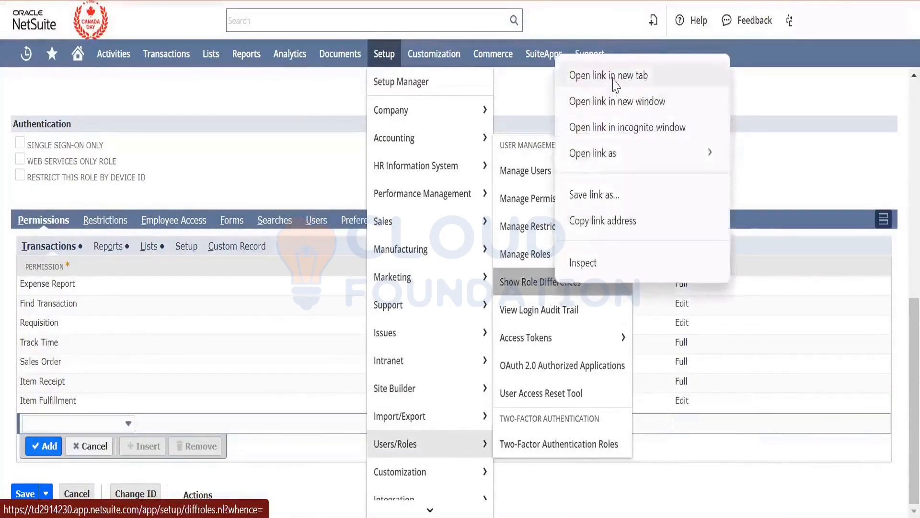
pyautogui.click(615, 76)
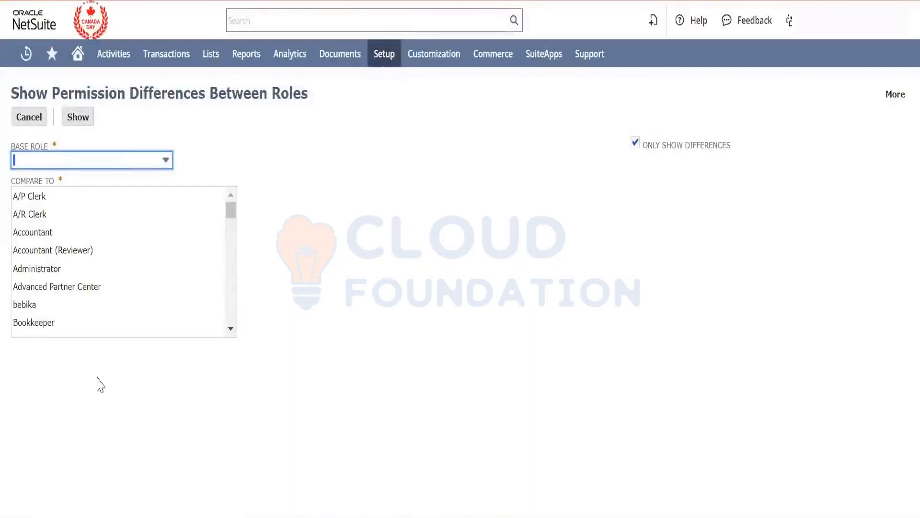
# - Compare the permissions of the A/P Clerk base role with the A/R Clerk role, showing only the differences
pyautogui.click(154, 160)
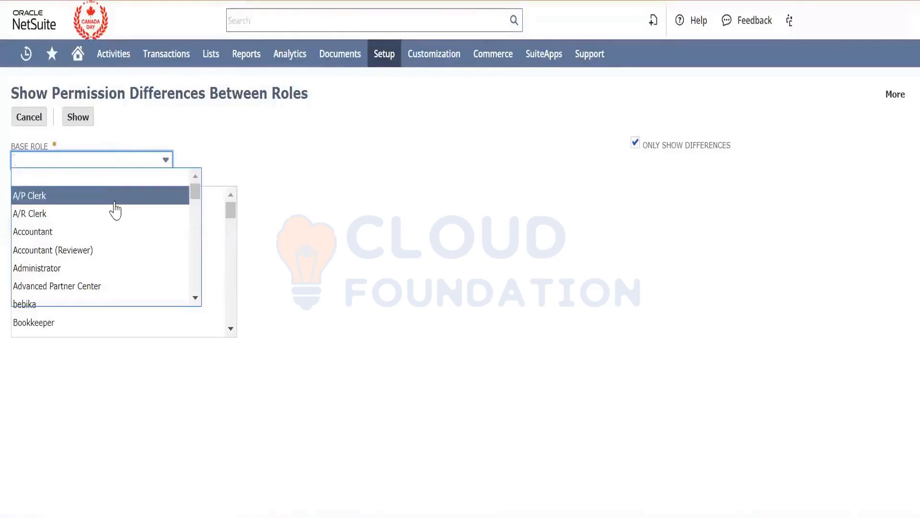
pyautogui.click(115, 204)
pyautogui.click(78, 217)
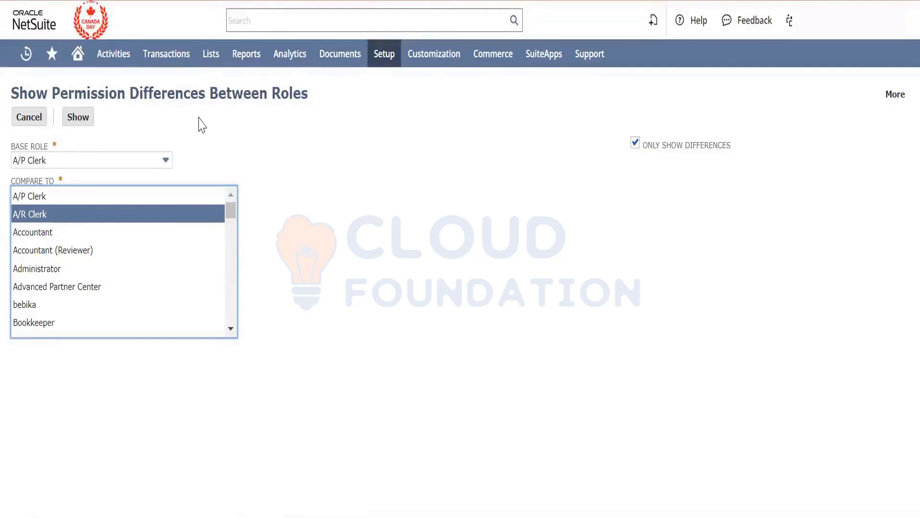
pyautogui.click(78, 124)
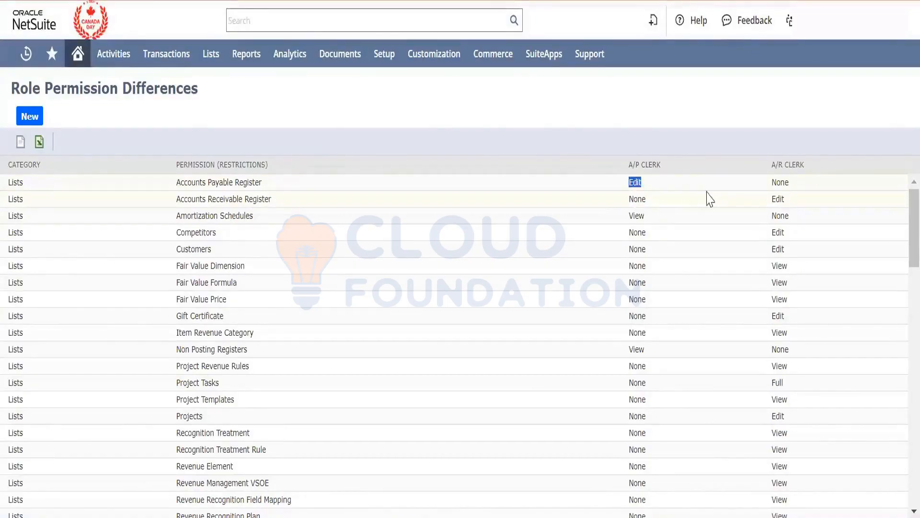
# - Examine how the A/P Clerk and A/R Clerk access levels differ for the Accounts Payable and Accounts Receivable registers
pyautogui.doubleClick(784, 189)
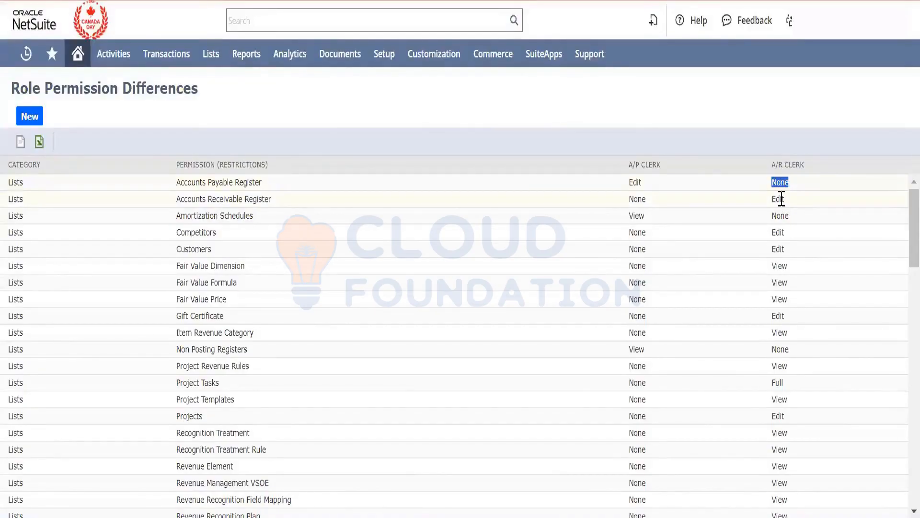
pyautogui.doubleClick(782, 198)
pyautogui.scroll(-5, 754, 268)
pyautogui.scroll(5, 752, 267)
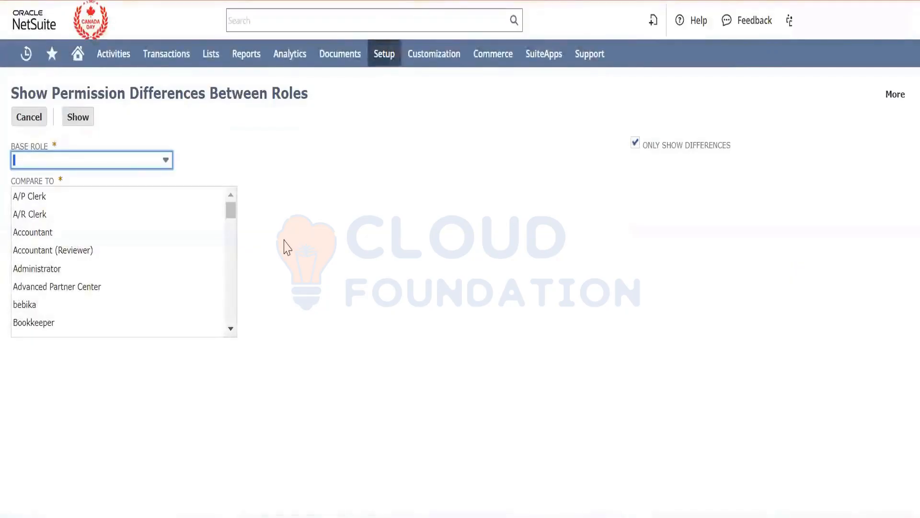
# - Compare A/P Clerk with A/R Clerk, Accountant (Reviewer), Administrator, Advanced Partner Center and Bookkeeper, showing only the differences
pyautogui.click(153, 163)
pyautogui.click(124, 197)
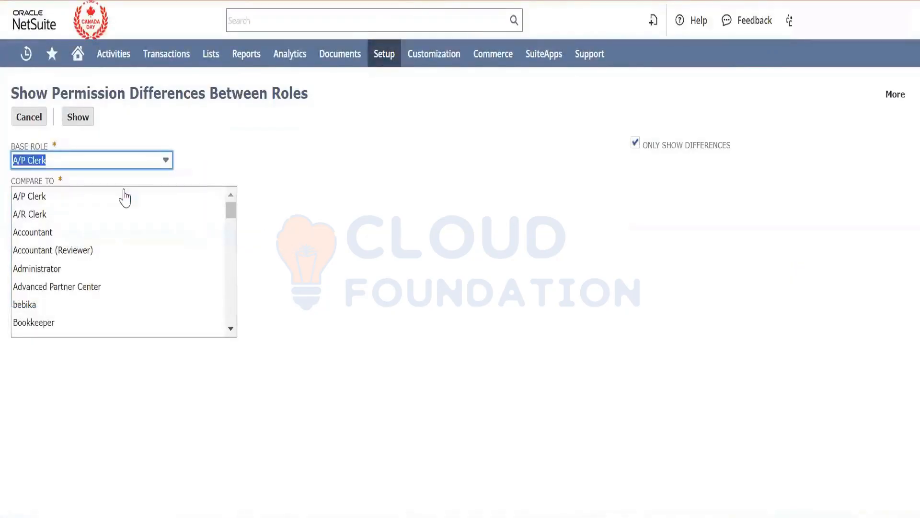
pyautogui.click(114, 215)
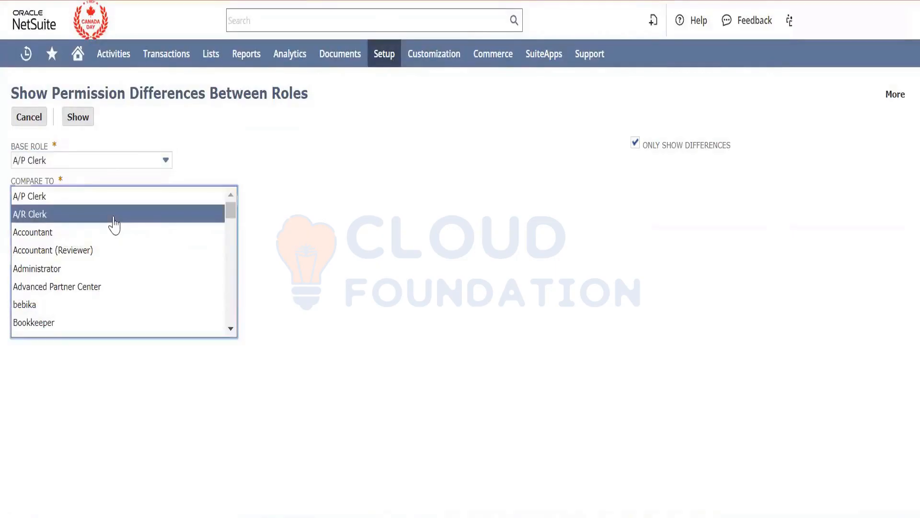
pyautogui.keyDown('ctrl'); pyautogui.click(104, 249); pyautogui.keyUp('ctrl')
pyautogui.keyDown('ctrl'); pyautogui.click(102, 269); pyautogui.keyUp('ctrl')
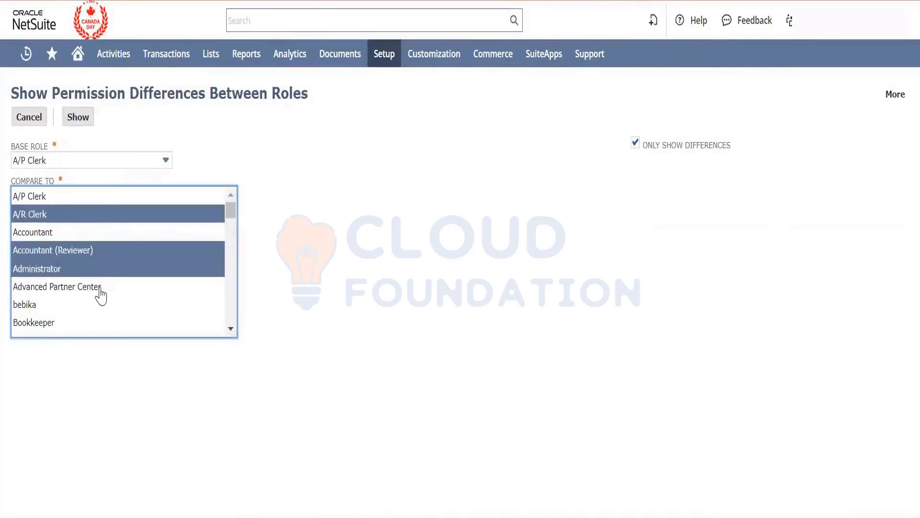
pyautogui.keyDown('ctrl'); pyautogui.click(100, 287); pyautogui.keyUp('ctrl')
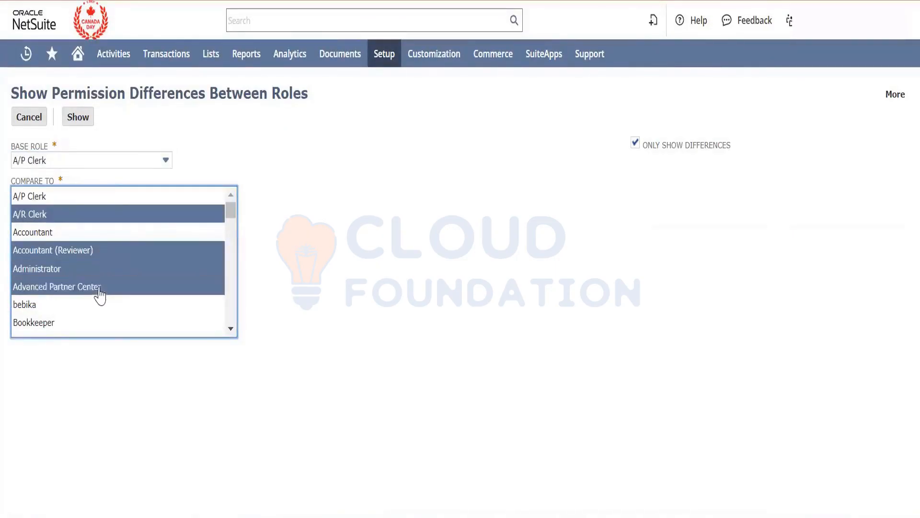
pyautogui.keyDown('ctrl'); pyautogui.click(89, 324); pyautogui.keyUp('ctrl')
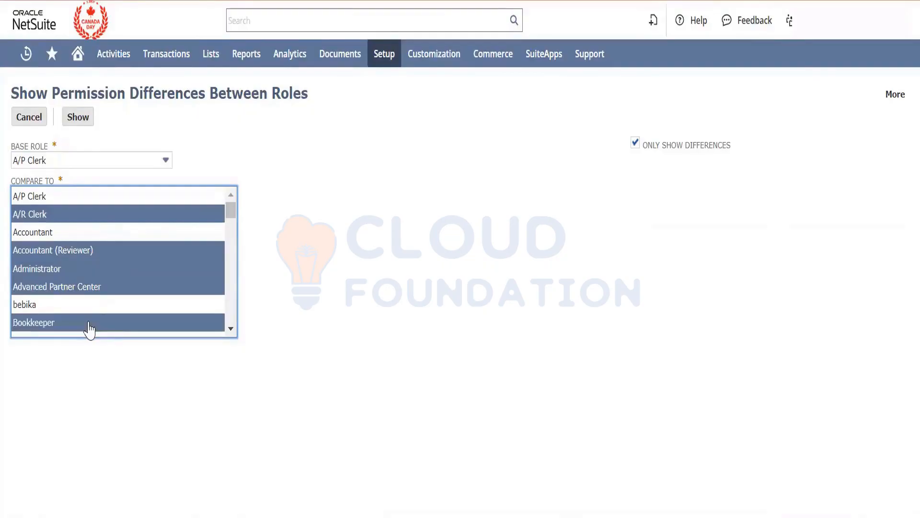
pyautogui.click(83, 121)
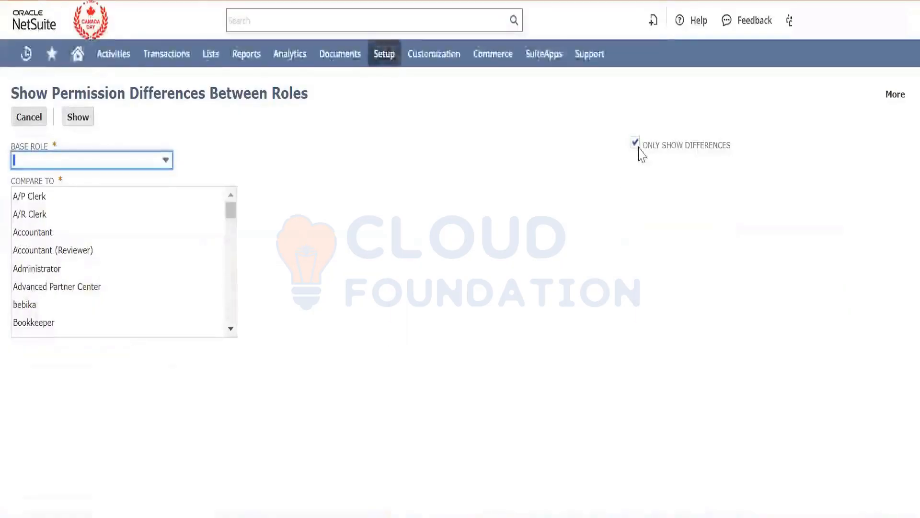
# - Compare all permissions, not only the differences, of the A/P Clerk base role with Accountant, Accountant (Reviewer) and Administrator
pyautogui.click(636, 143)
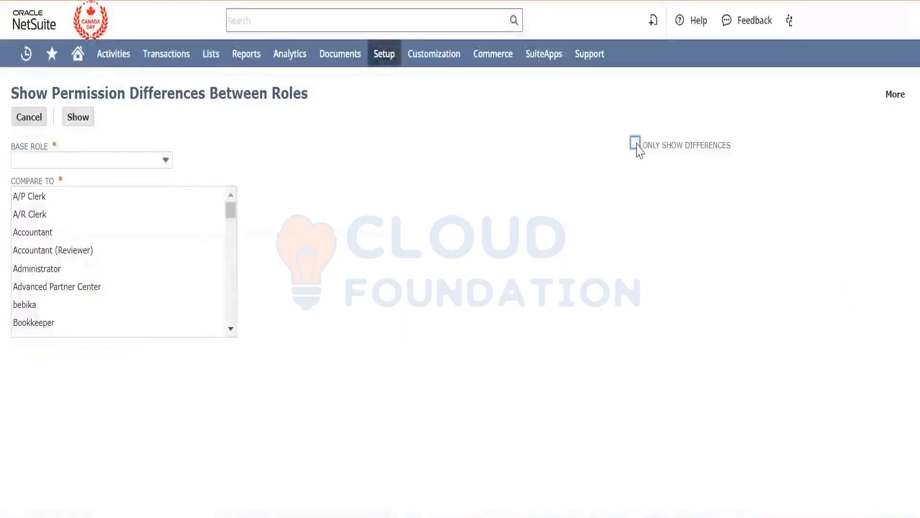
pyautogui.click(85, 119)
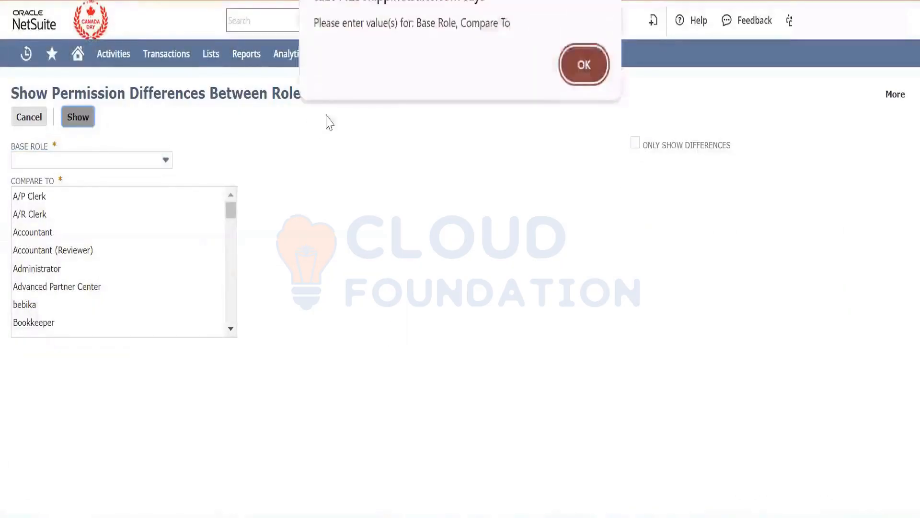
pyautogui.click(584, 65)
pyautogui.click(67, 163)
pyautogui.click(57, 197)
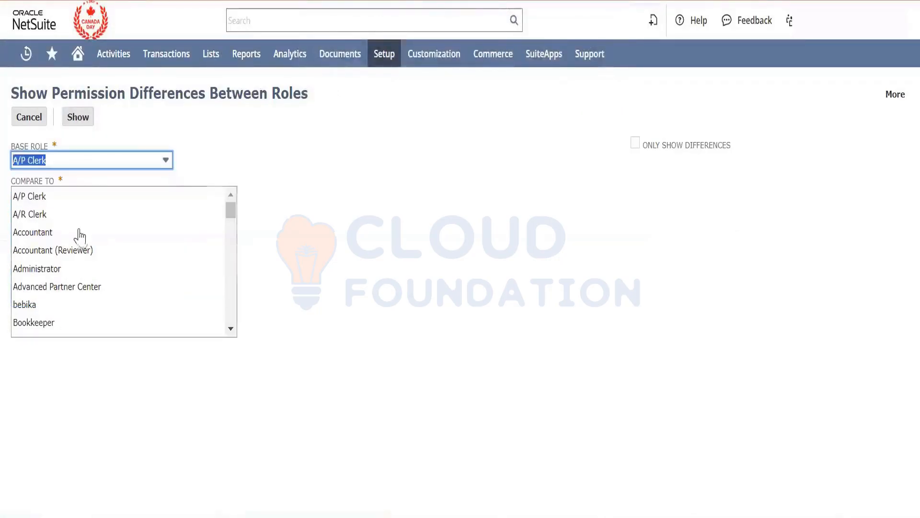
pyautogui.moveTo(84, 236); pyautogui.dragTo(85, 283)
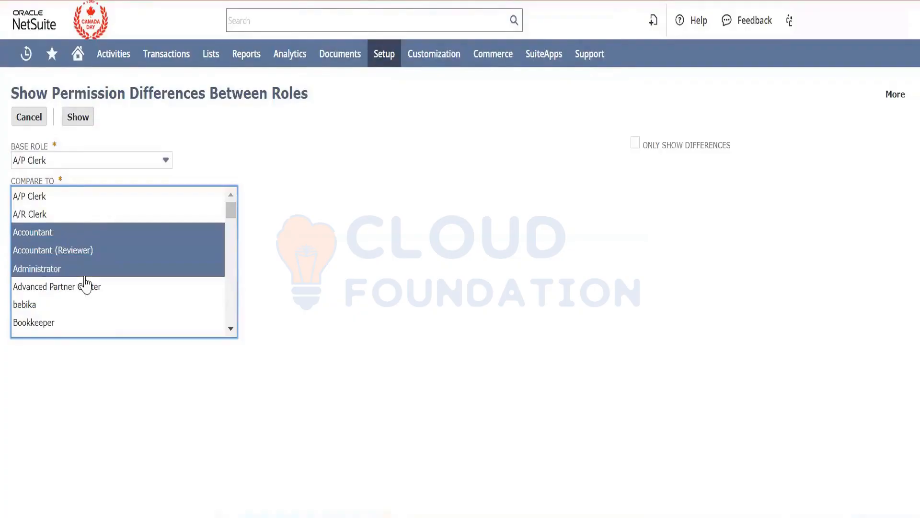
pyautogui.click(85, 118)
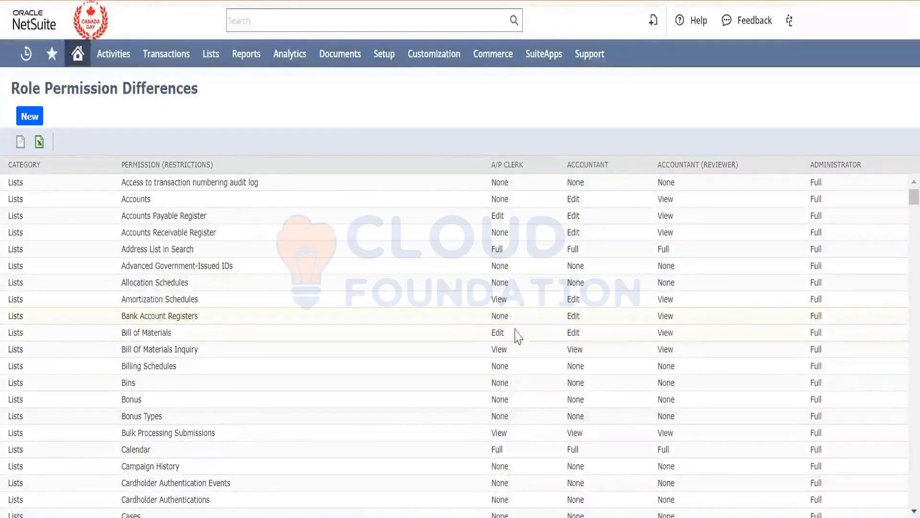
# - Examine the four roles' access levels across the Lists, Transactions, Setup, Custom Record and Employee Access permission categories
pyautogui.scroll(-15, 464, 336)
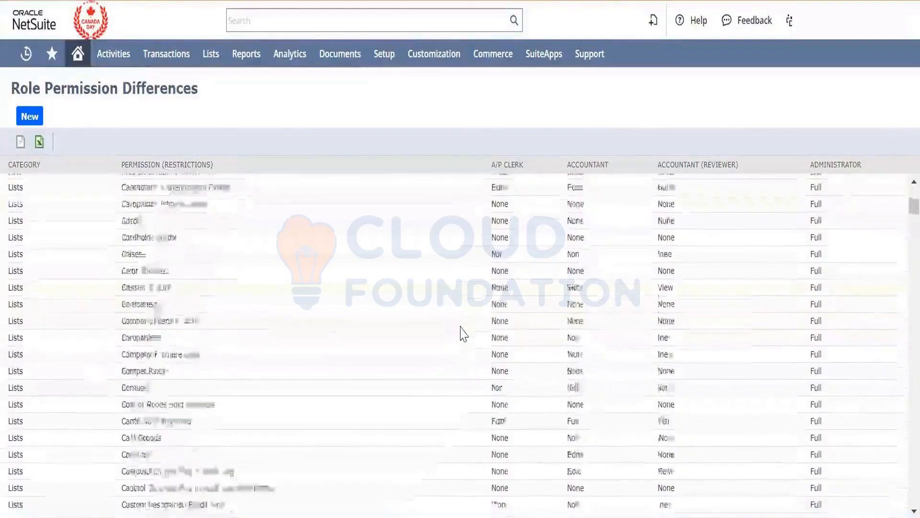
pyautogui.scroll(-5, 445, 242)
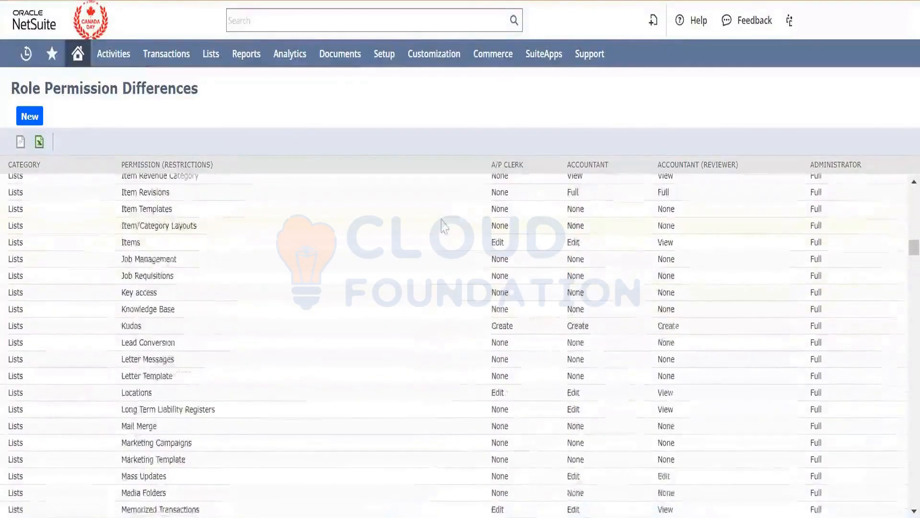
pyautogui.scroll(-20, 242, 352)
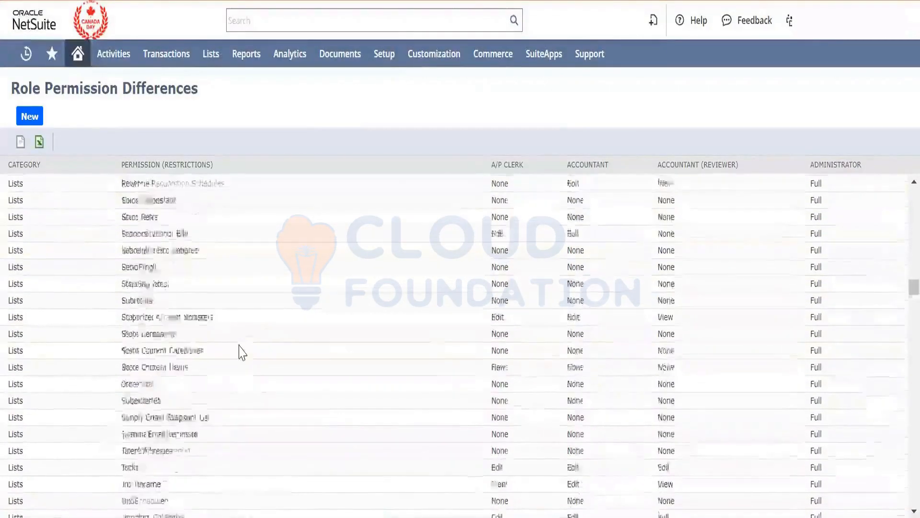
pyautogui.scroll(-10, 242, 352)
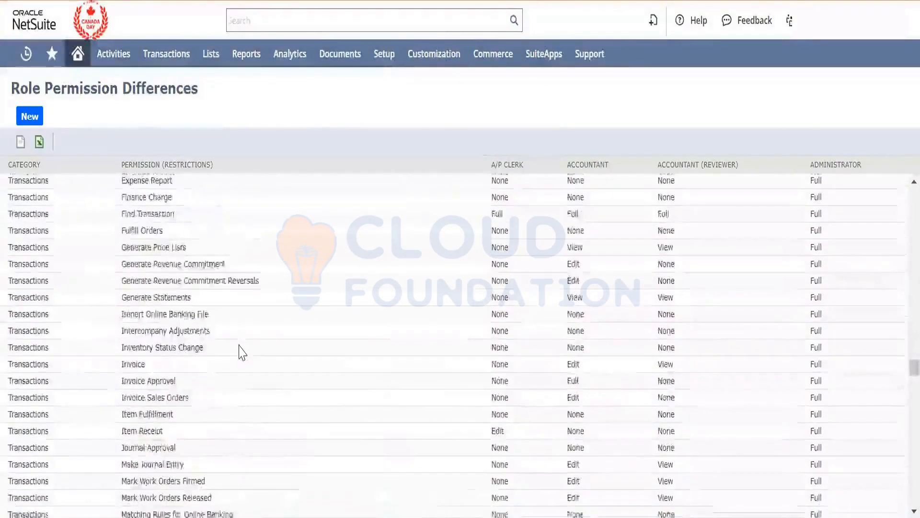
pyautogui.scroll(-20, 242, 352)
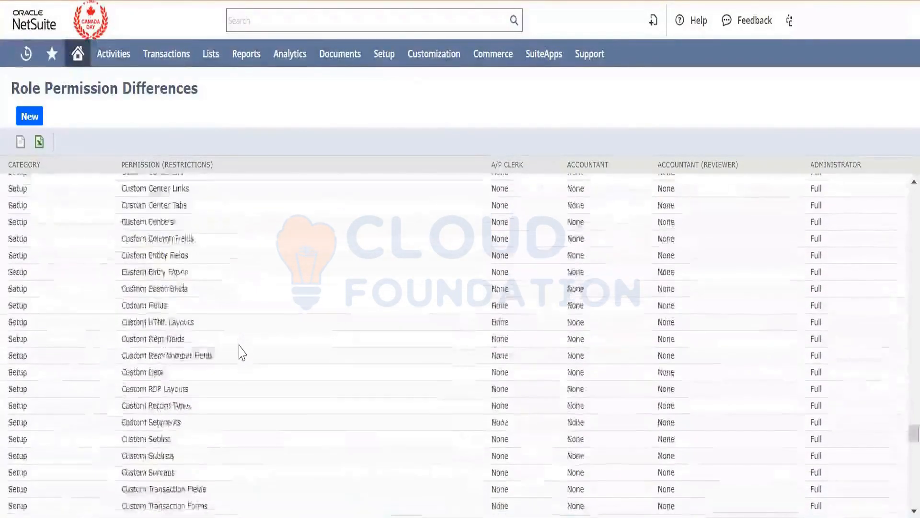
pyautogui.scroll(-15, 242, 352)
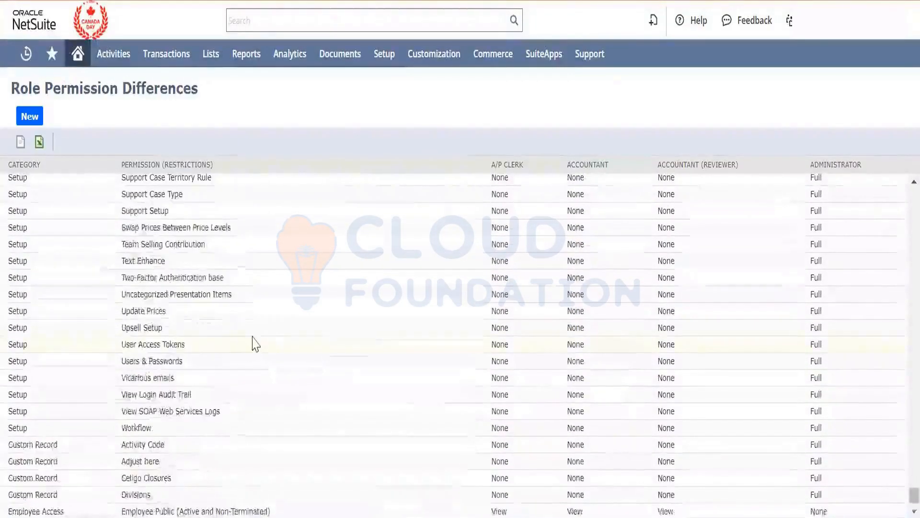
pyautogui.scroll(20, 256, 344)
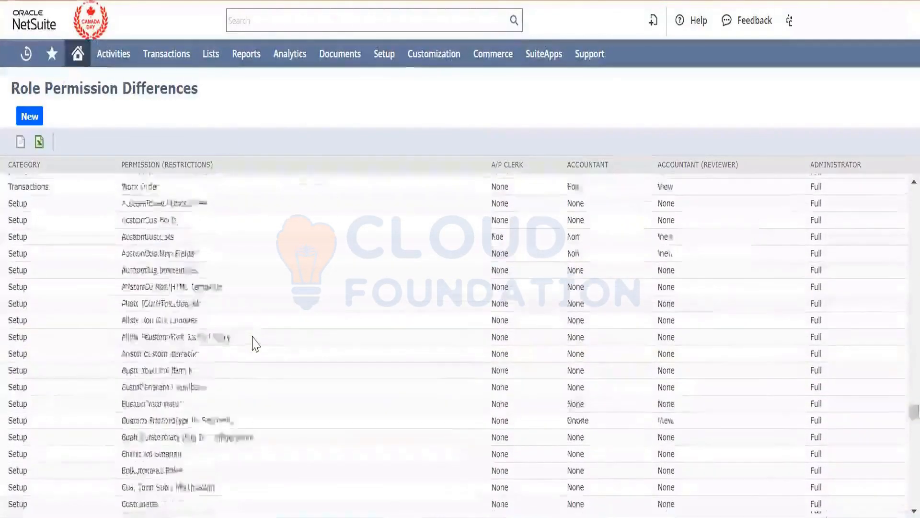
pyautogui.scroll(20, 255, 344)
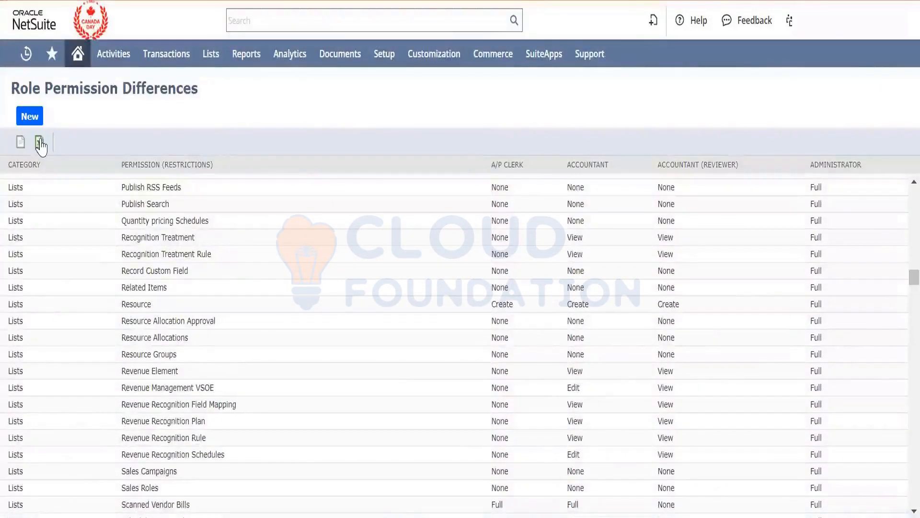
# - Export the role comparison to an Excel workbook, open it despite the format mismatch, and add filters to the header row
pyautogui.click(39, 141)
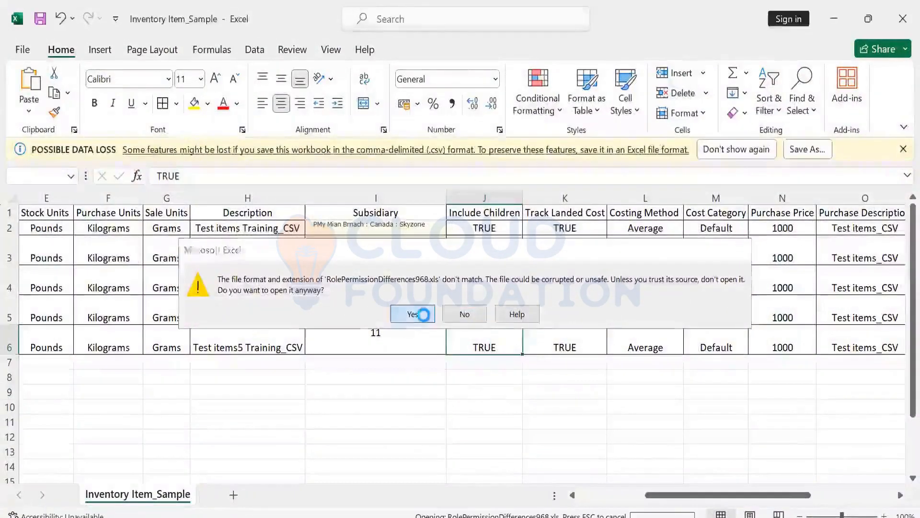
pyautogui.click(414, 314)
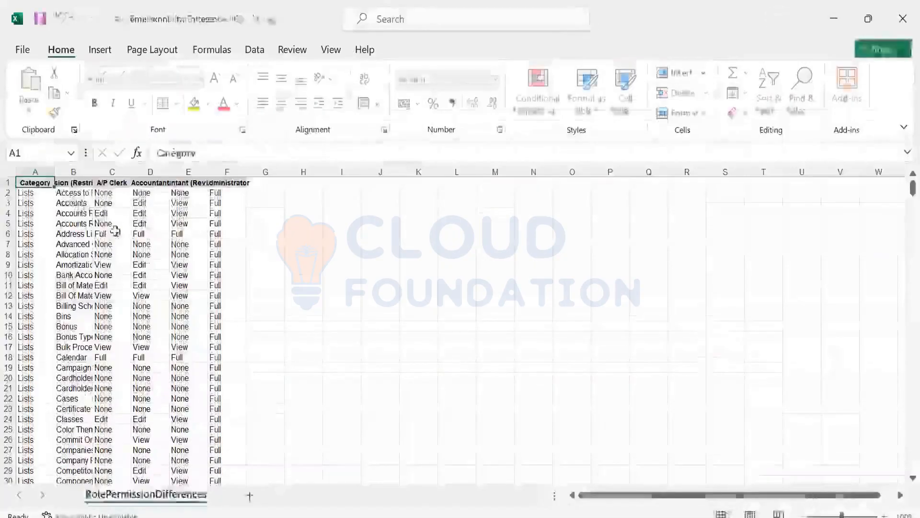
pyautogui.hotkey('ctrl', 'shift', 'l')
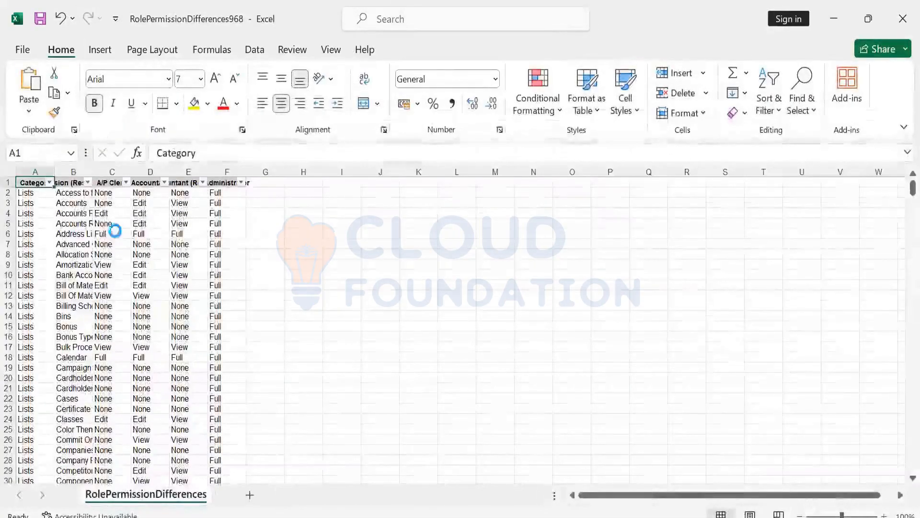
# - Filter the Category column to show only the Lists rows
pyautogui.hotkey('alt', 'Down')
pyautogui.press('Down')
pyautogui.press('Down')
pyautogui.press('Down')
pyautogui.press('Down')
pyautogui.press('Down')
pyautogui.press('Down')
pyautogui.press('Down')
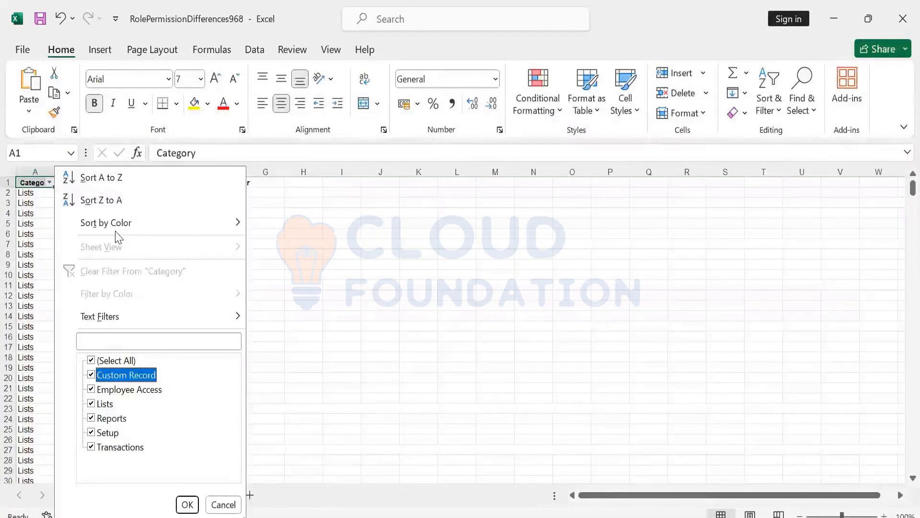
pyautogui.press('Up')
pyautogui.press('space')
pyautogui.press('Down')
pyautogui.press('Down')
pyautogui.press('Down')
pyautogui.press('Down')
pyautogui.press('Up')
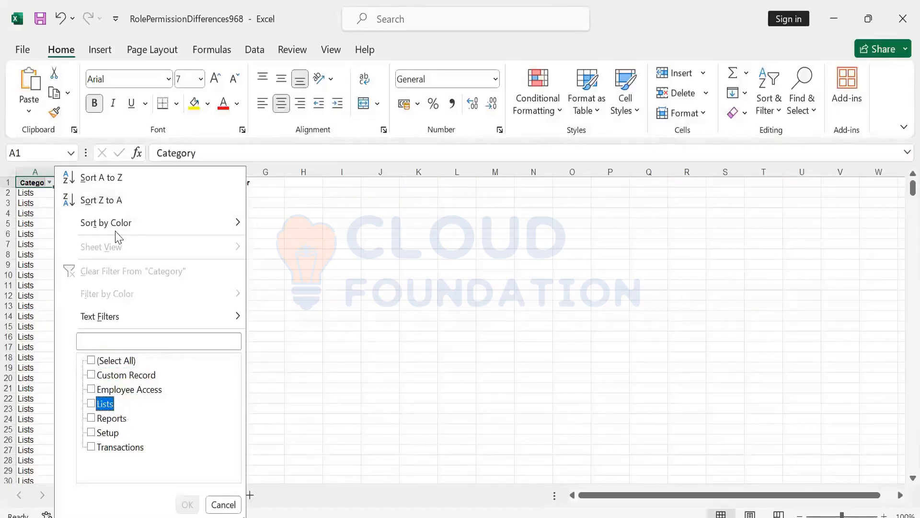
pyautogui.press('space')
pyautogui.press('Return')
# - Autofit the width of all columns in the sheet to their contents
pyautogui.press('Down')
pyautogui.press('Right')
pyautogui.press('Up')
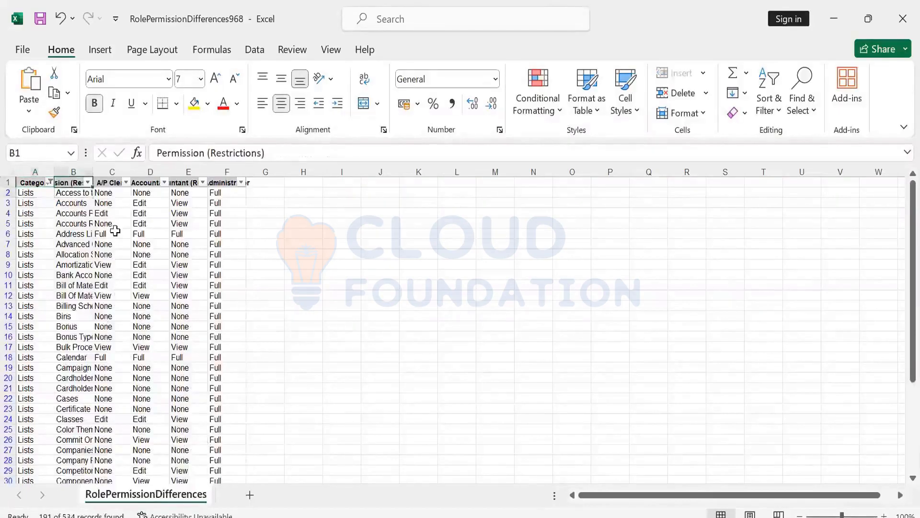
pyautogui.click(10, 172)
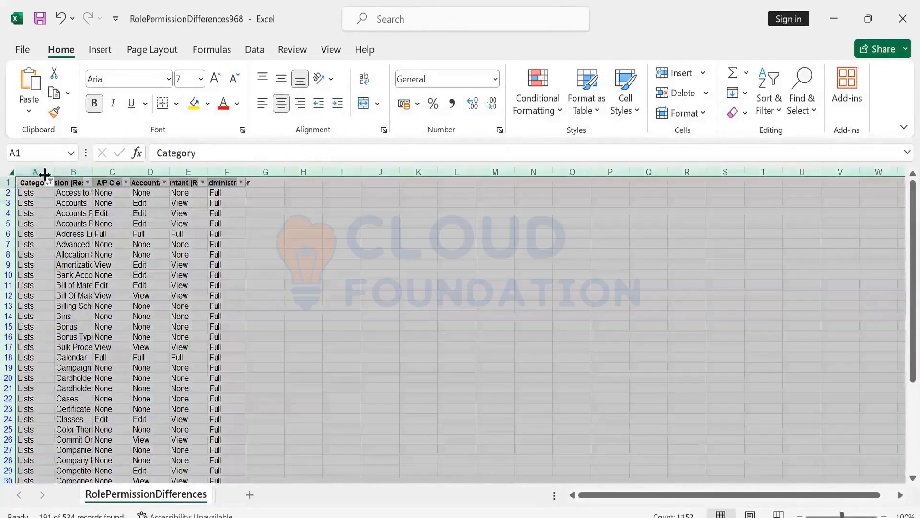
pyautogui.doubleClick(92, 173)
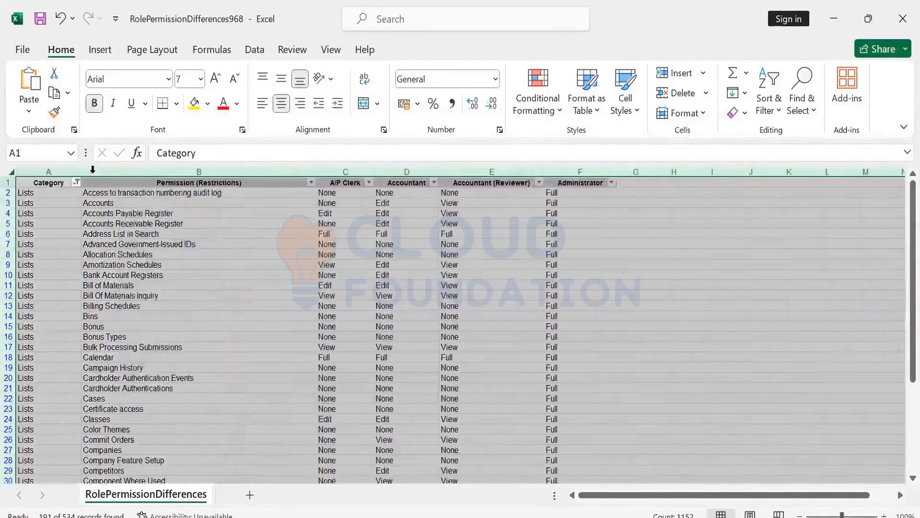
pyautogui.press('Down')
pyautogui.press('Right')
pyautogui.press('Right')
pyautogui.press('Right')
pyautogui.press('Right')
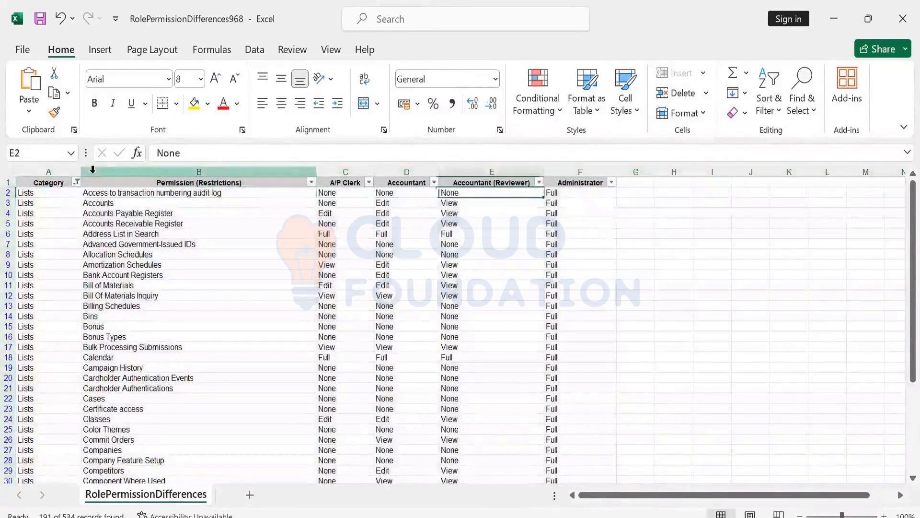
pyautogui.press('Left')
pyautogui.press('Left')
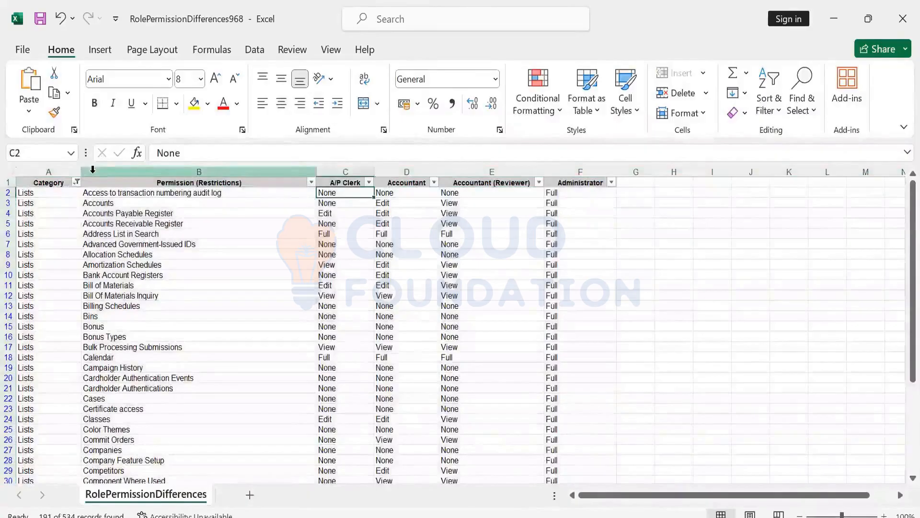
# - Apply All Borders to the whole filtered permission table, including its header row
pyautogui.hotkey('ctrl', 'Home')
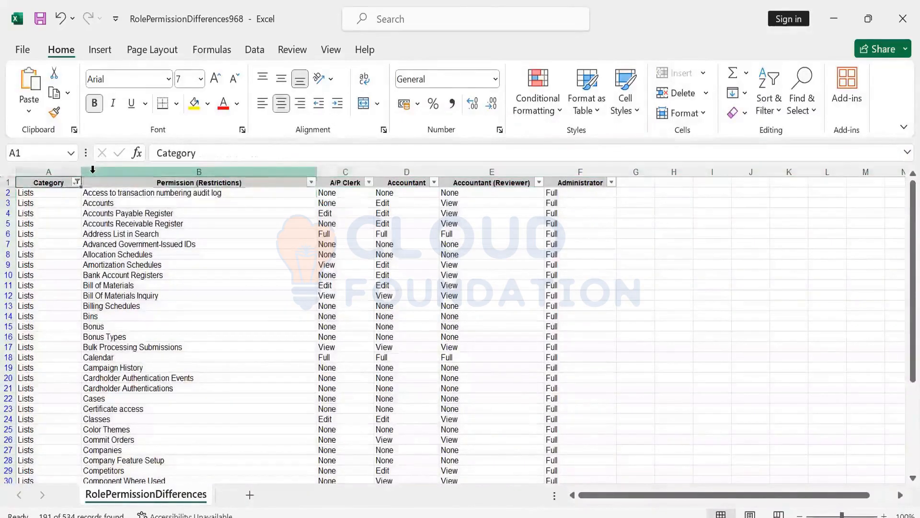
pyautogui.hotkey('ctrl', 'shift', 'Right')
pyautogui.hotkey('ctrl', 'shift', 'Down')
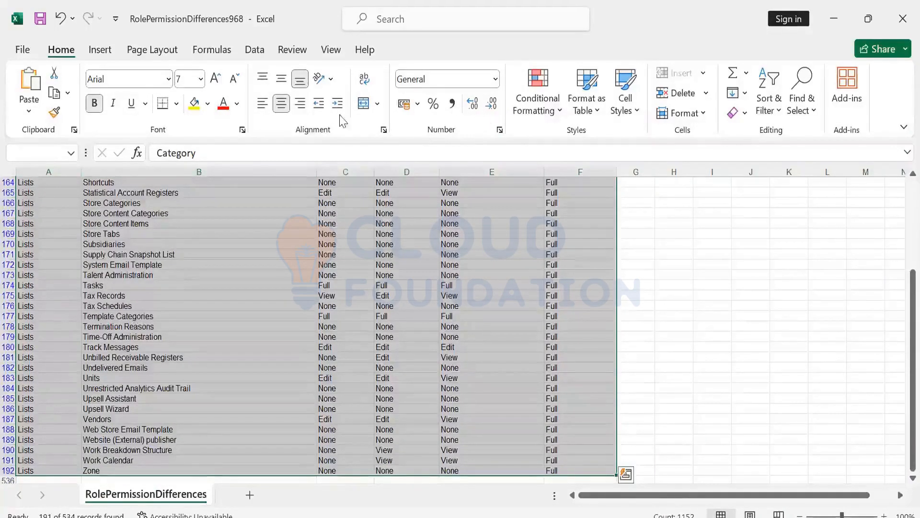
pyautogui.click(176, 104)
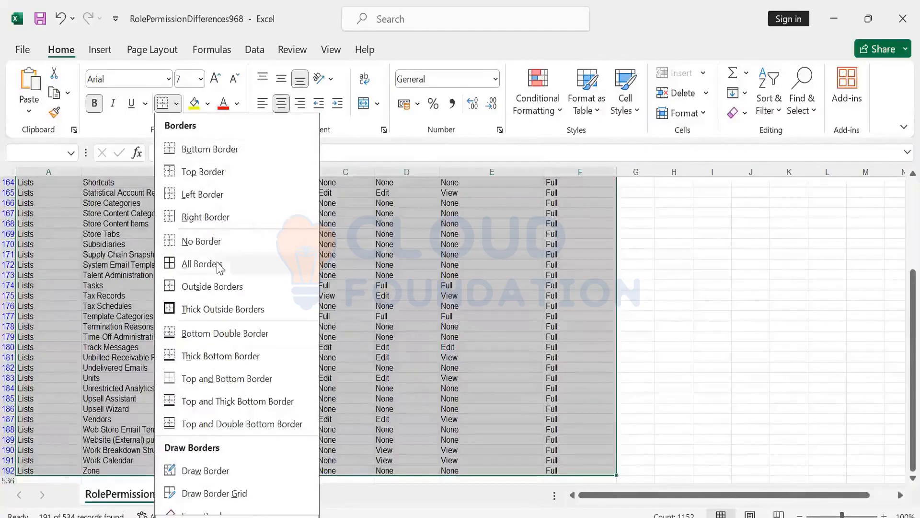
pyautogui.click(218, 263)
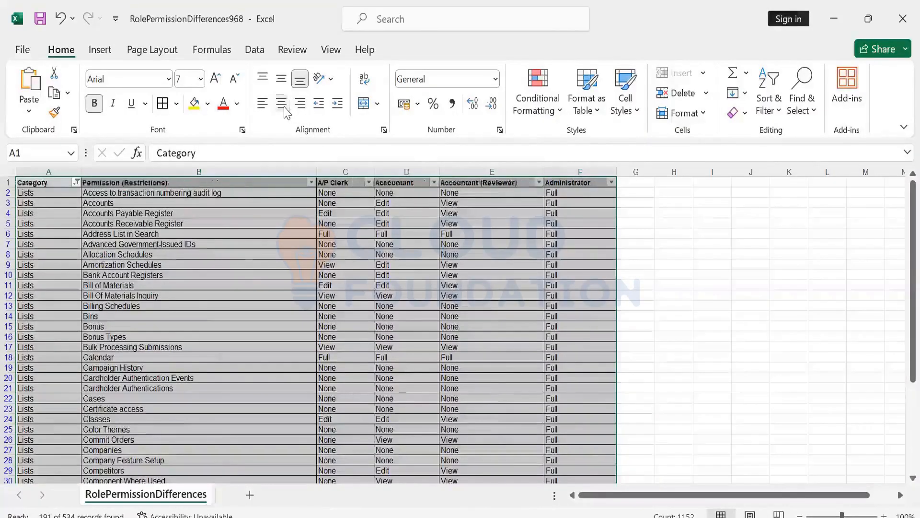
# - Center the contents of the whole filtered permission table horizontally, including its header row
pyautogui.click(282, 103)
pyautogui.click(465, 357)
pyautogui.press('Up')
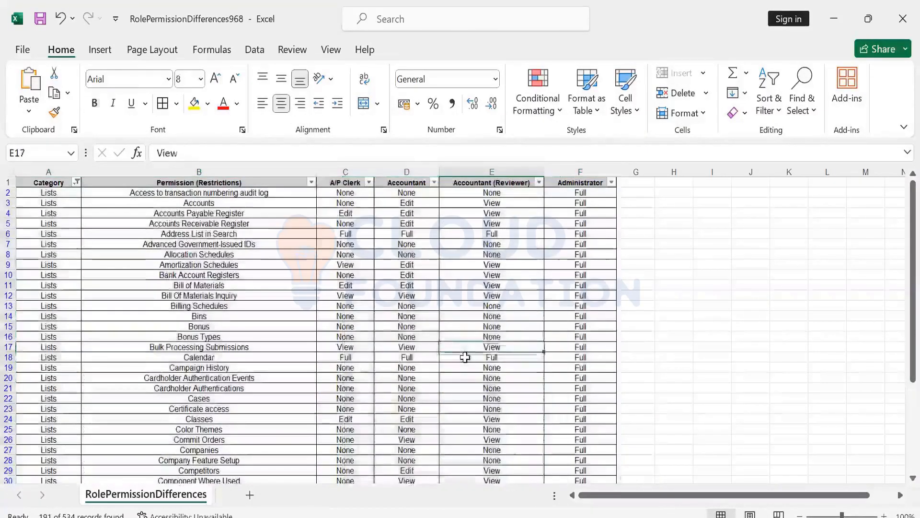
pyautogui.hotkey('ctrl', 'Up')
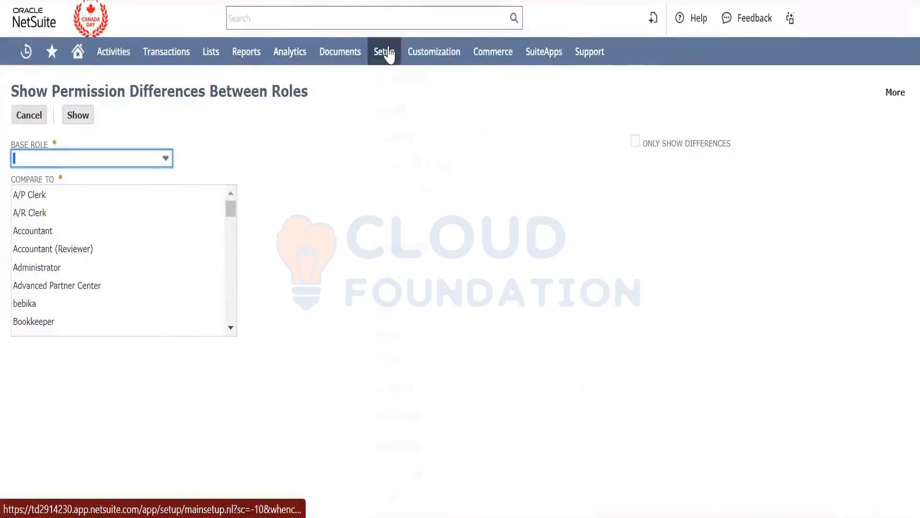
# - Switch to NetSuite, open the Login Audit Trail search in a new browser tab, and review its search criteria
pyautogui.moveTo(389, 55)
pyautogui.moveTo(427, 444)
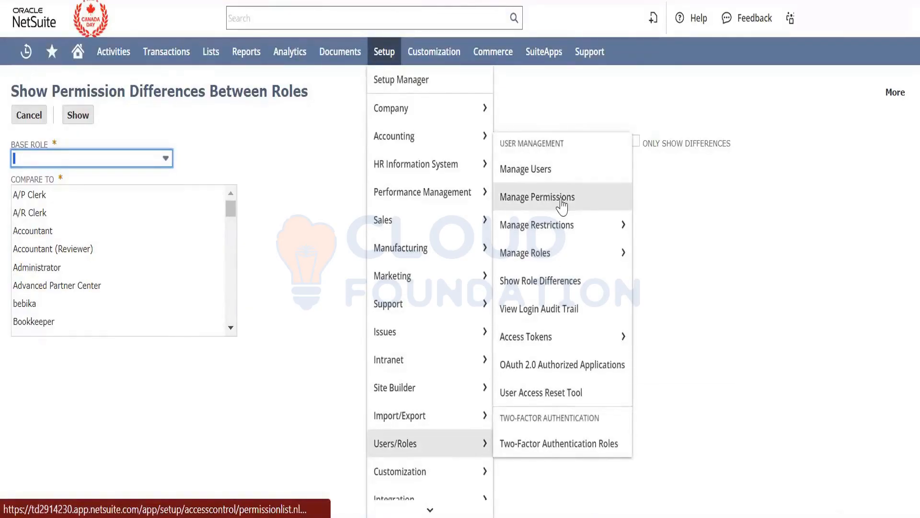
pyautogui.moveTo(564, 263)
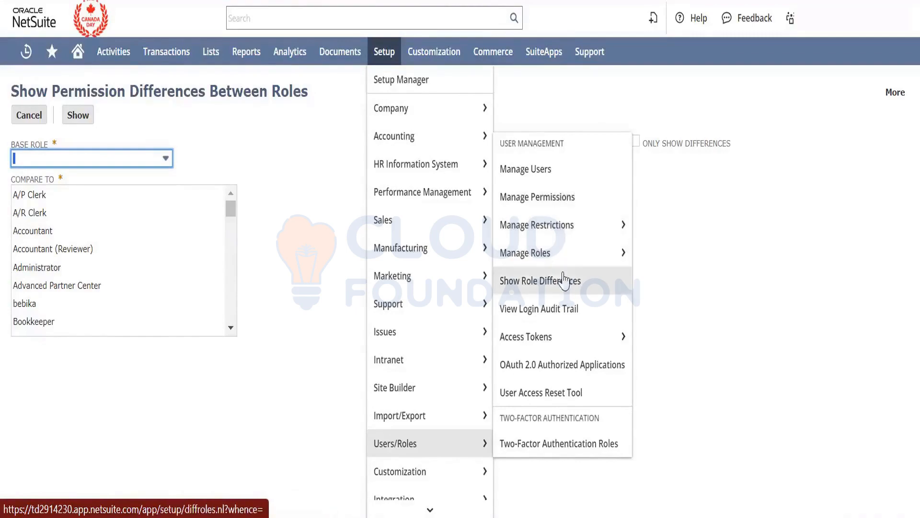
pyautogui.rightClick(560, 309)
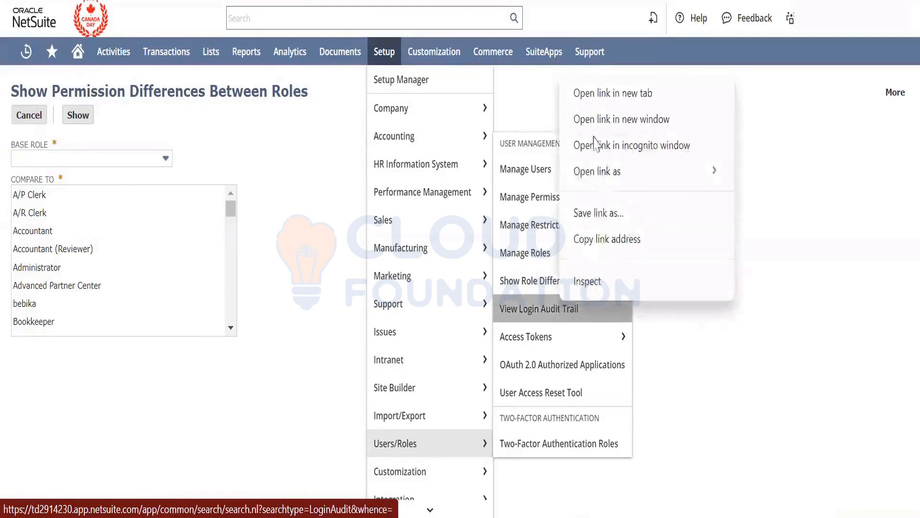
pyautogui.click(601, 105)
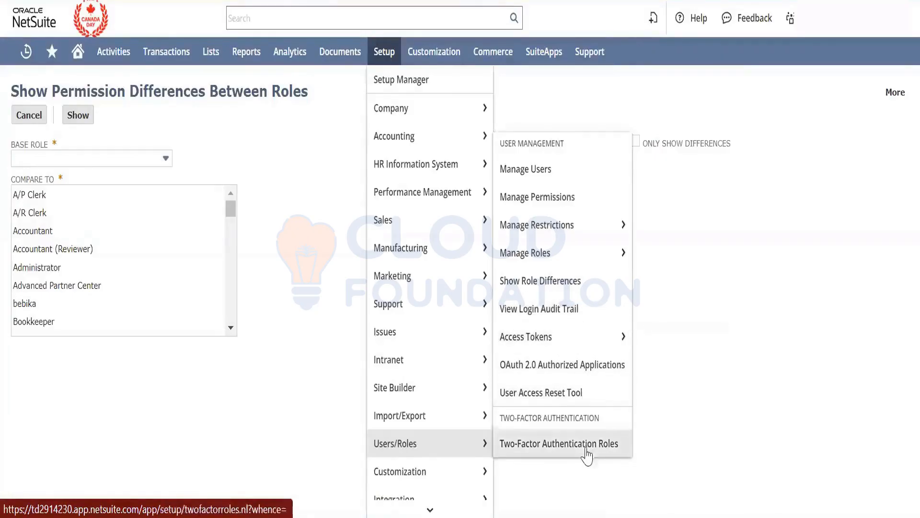
pyautogui.click(539, 309)
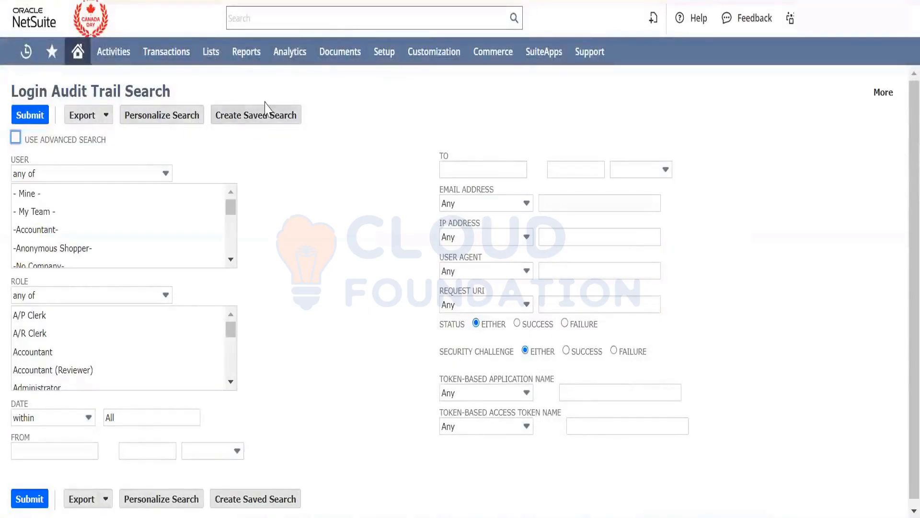
pyautogui.scroll(-1, 333, 348)
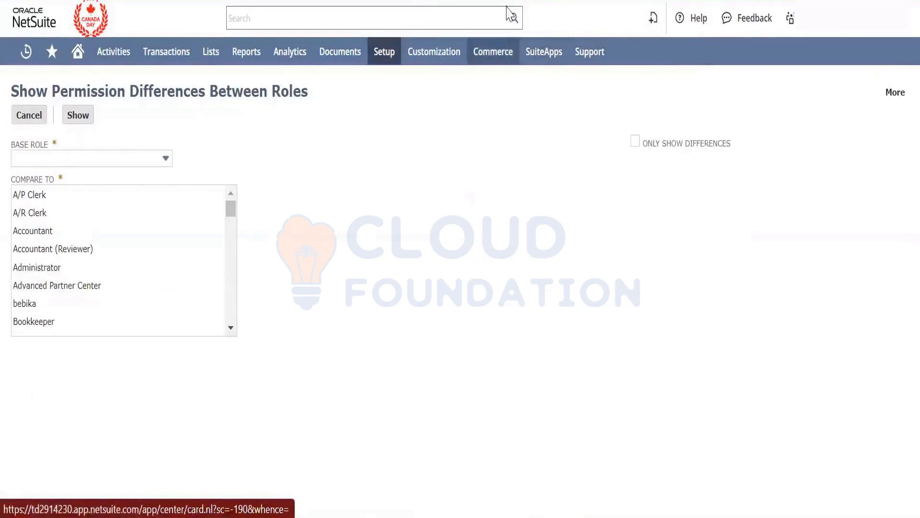
# - Leave the Custom Consultant role without saving, go to the list of all roles, and include inactive roles in it
pyautogui.moveTo(493, 51)
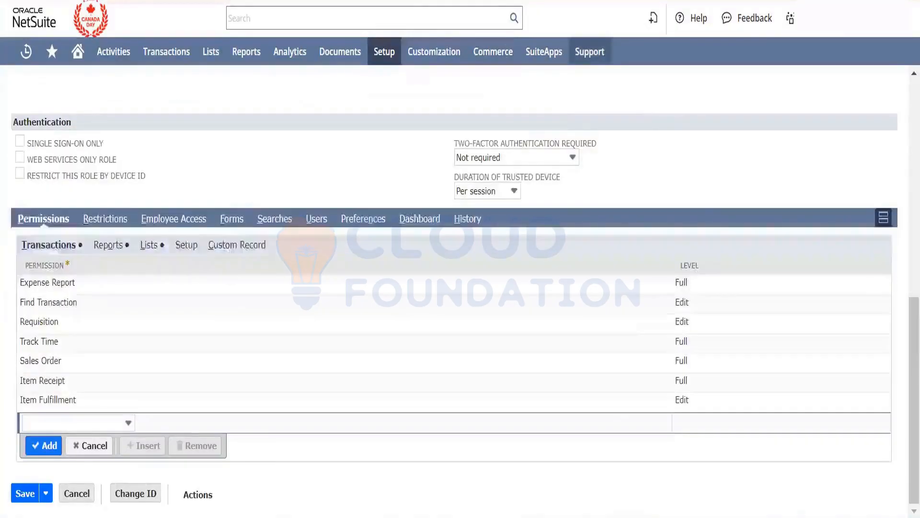
pyautogui.scroll(1, 418, 215)
pyautogui.scroll(8, 418, 215)
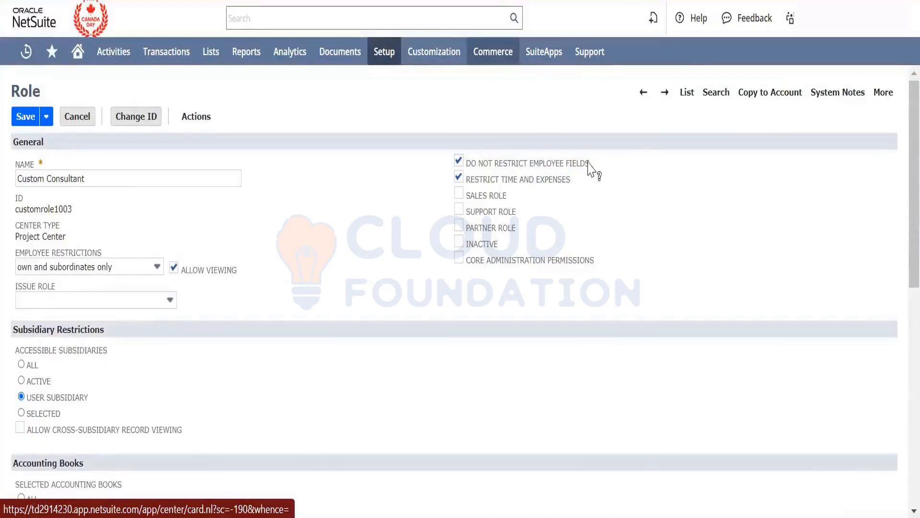
pyautogui.click(688, 95)
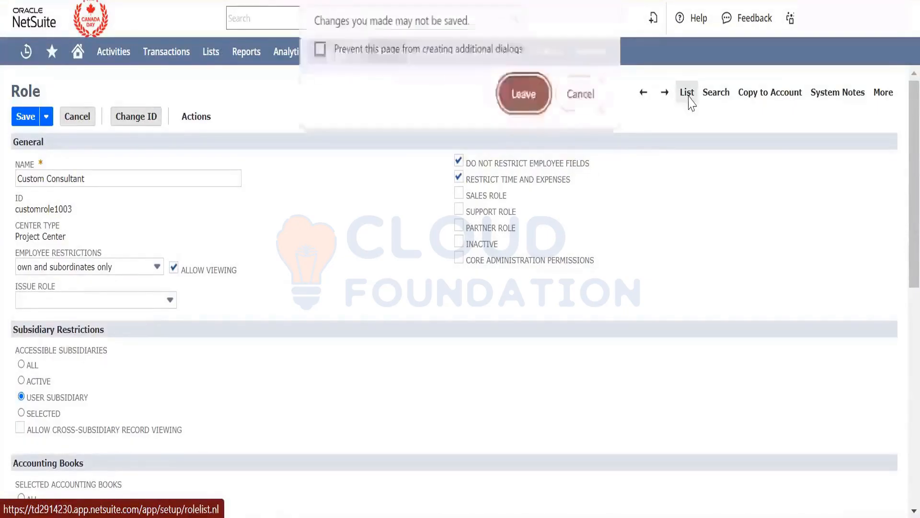
pyautogui.click(522, 96)
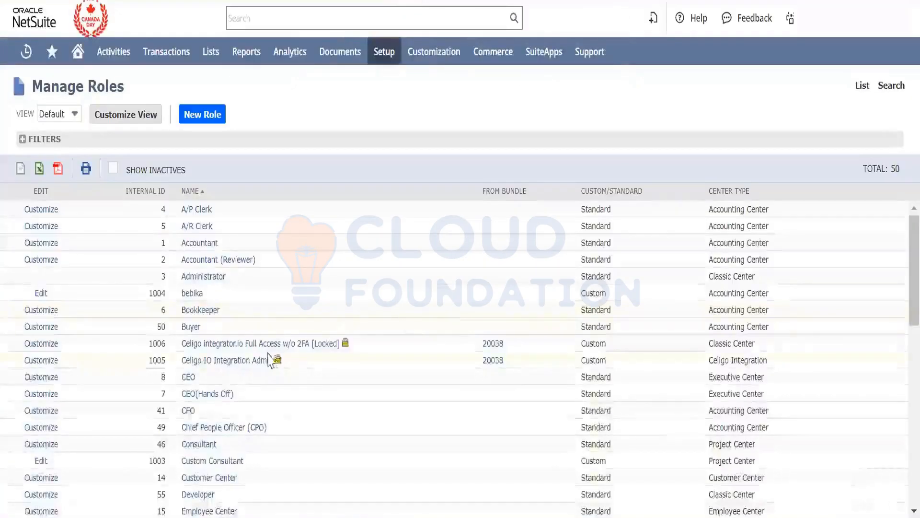
pyautogui.scroll(-1, 120, 371)
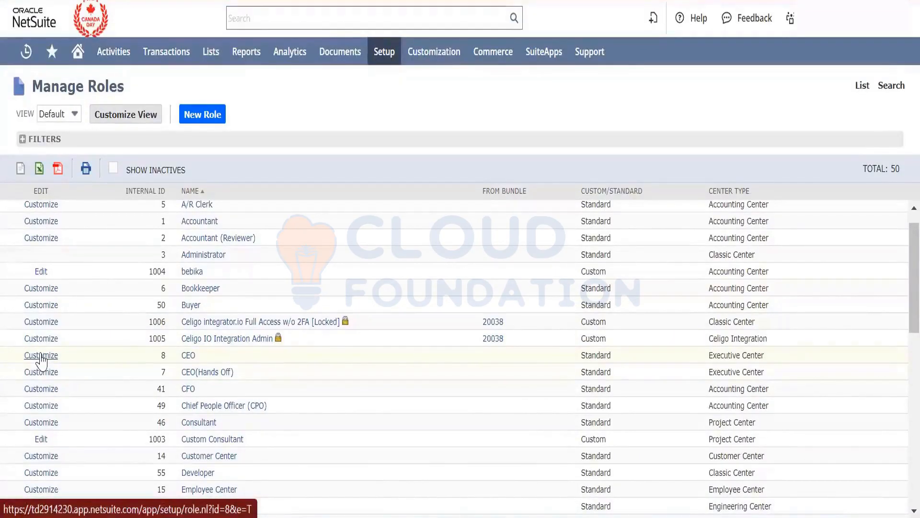
pyautogui.click(114, 170)
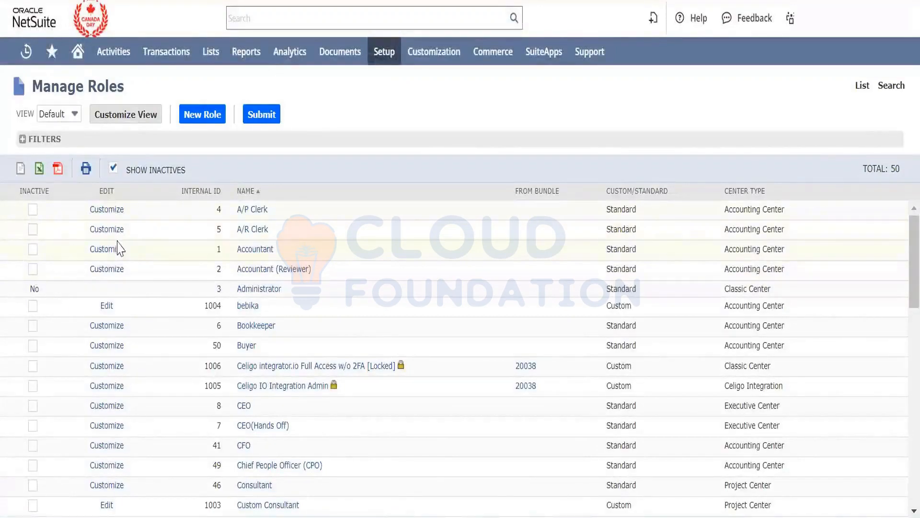
# - Try marking the A/P Clerk, A/R Clerk and Accountant roles as inactive, and clear the marks without submitting
pyautogui.click(33, 211)
pyautogui.click(32, 229)
pyautogui.click(32, 249)
pyautogui.click(33, 249)
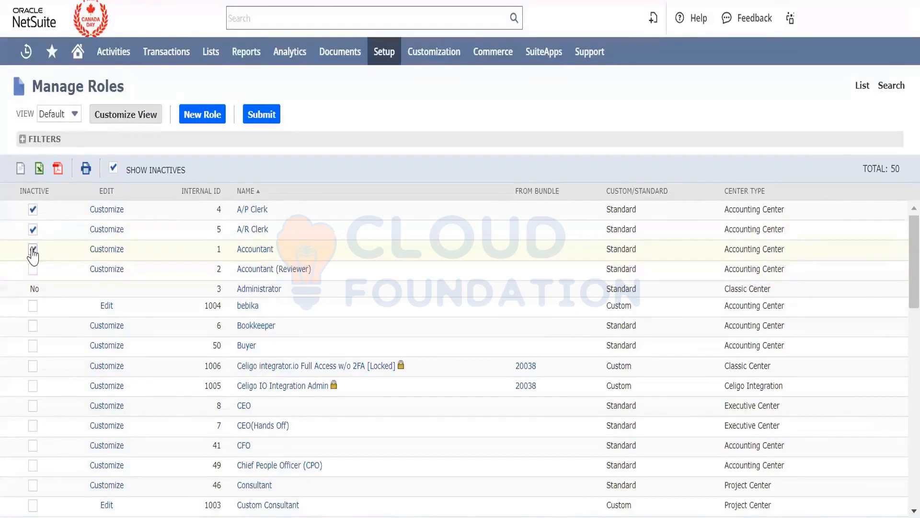
pyautogui.click(33, 209)
pyautogui.click(33, 229)
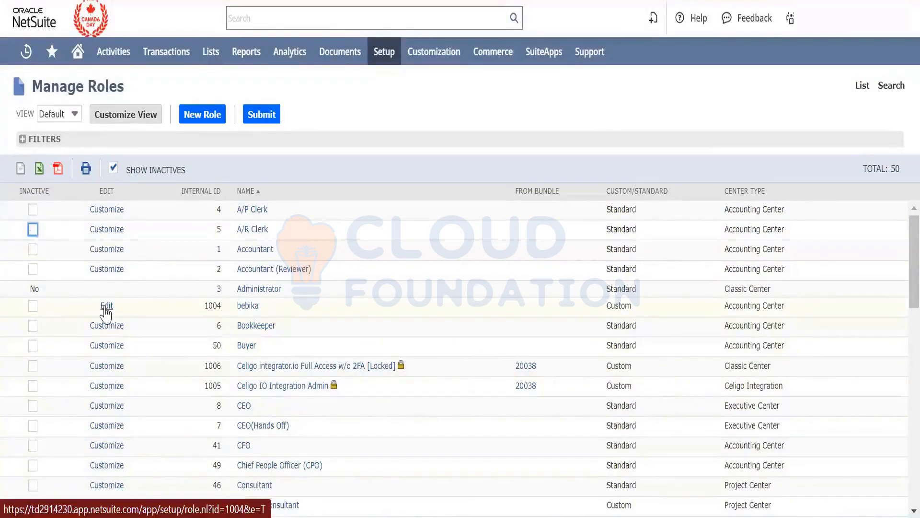
# - Examine the role list for which roles are standard and which are custom, and for their edit or customize options
pyautogui.scroll(-15, 37, 229)
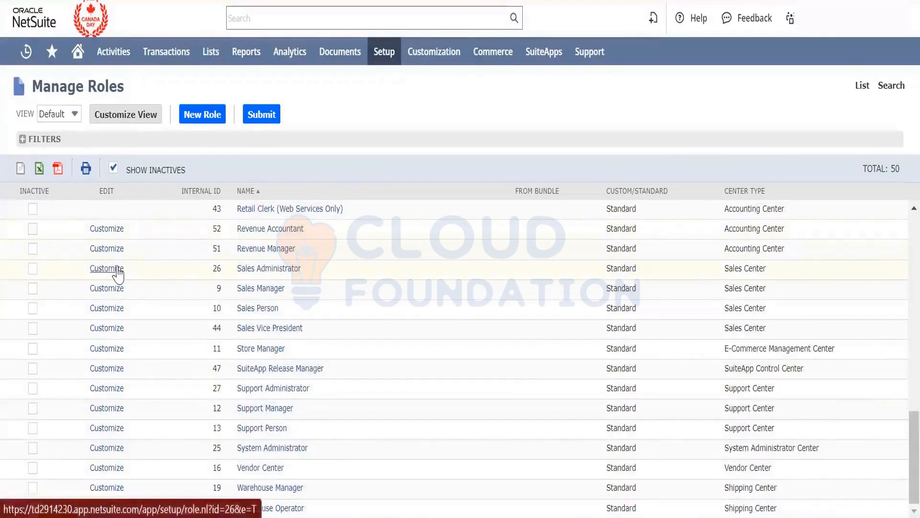
pyautogui.scroll(1, 115, 271)
pyautogui.scroll(5, 117, 275)
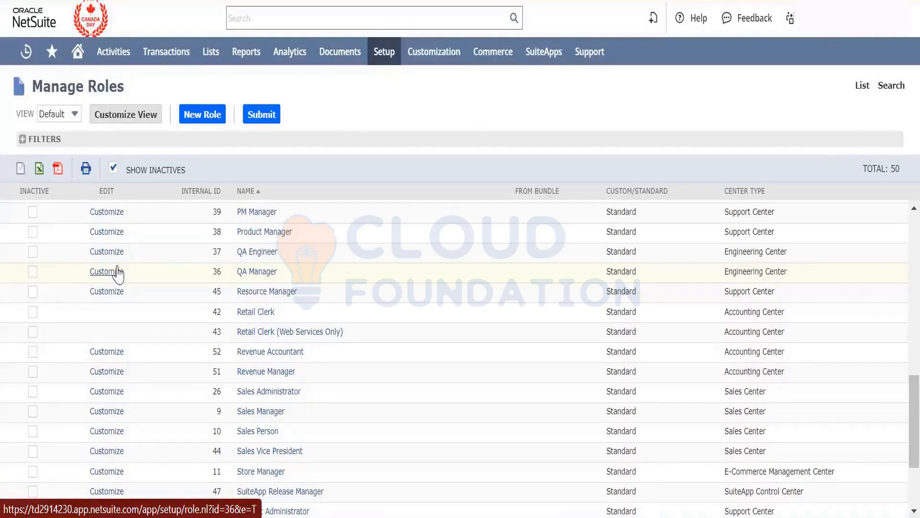
pyautogui.doubleClick(632, 235)
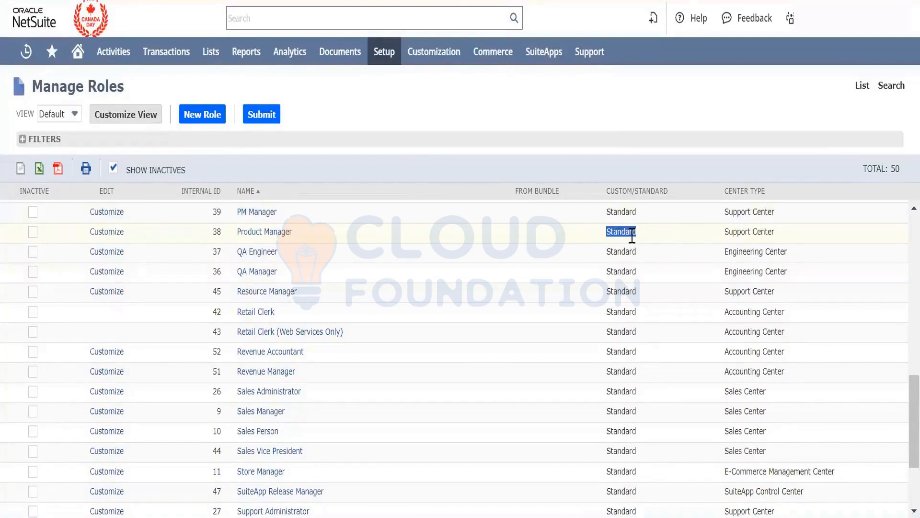
pyautogui.scroll(3, 631, 234)
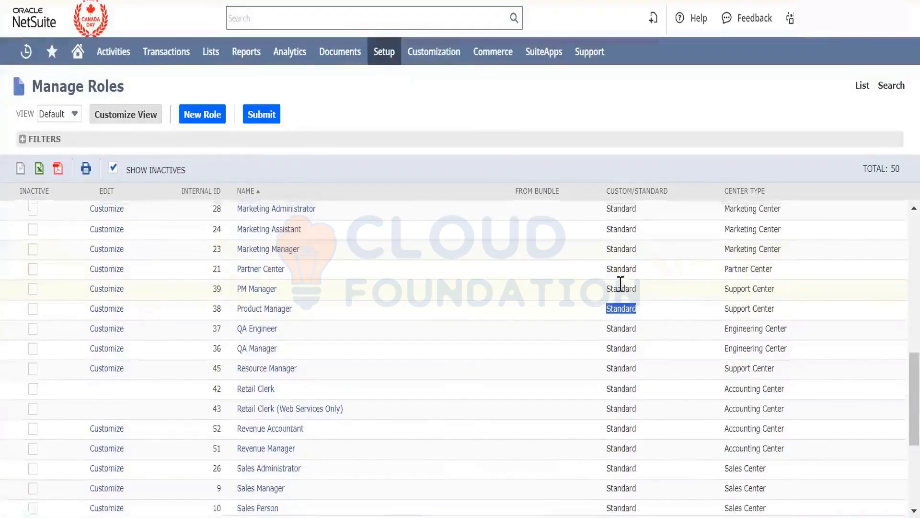
pyautogui.scroll(10, 621, 282)
pyautogui.doubleClick(612, 365)
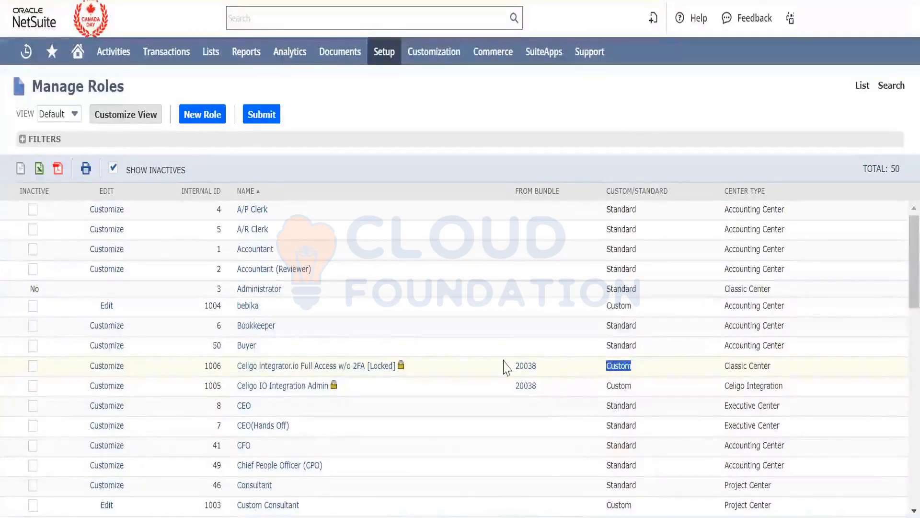
pyautogui.click(622, 308)
pyautogui.doubleClick(622, 308)
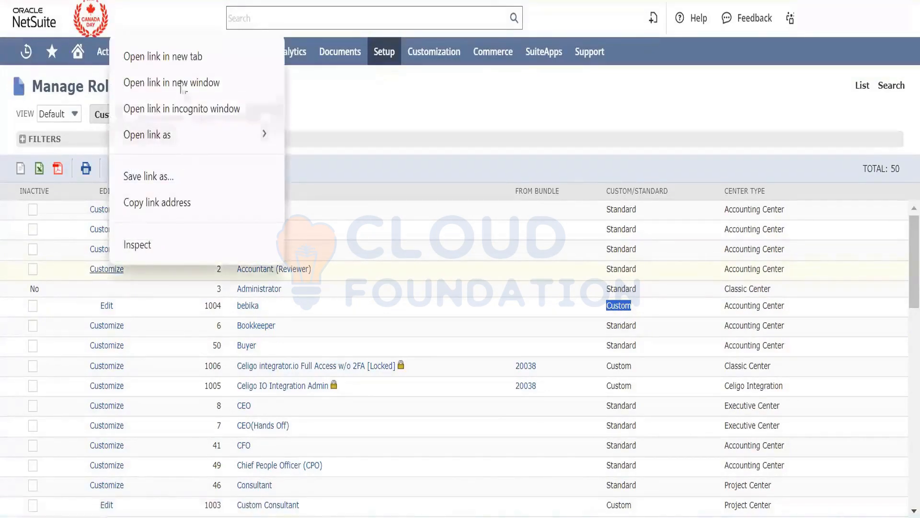
# - Open the customization form of the Accountant (Reviewer) role, inspect its default name, and leave without saving
pyautogui.click(182, 66)
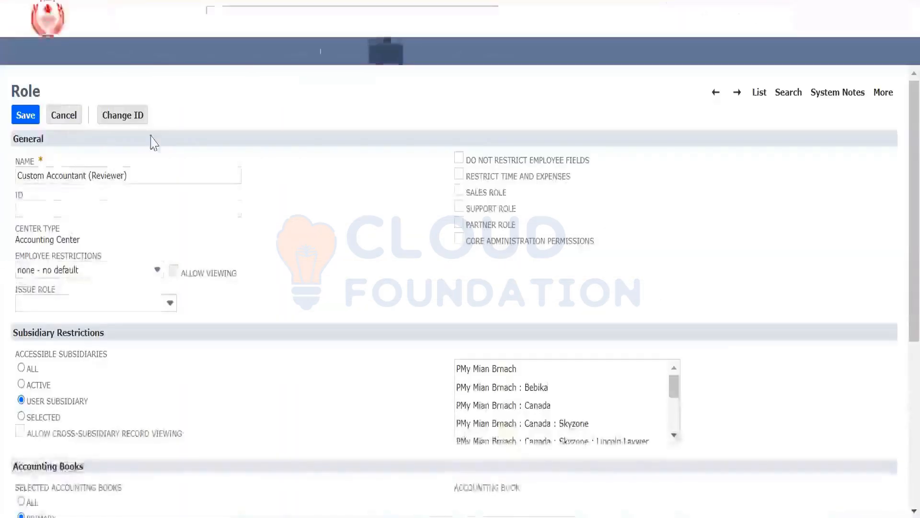
pyautogui.doubleClick(38, 176)
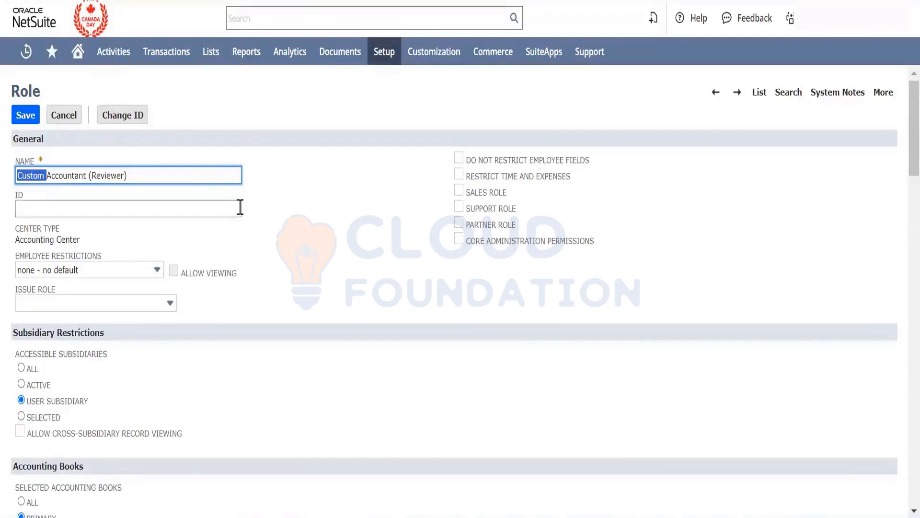
pyautogui.click(338, 289)
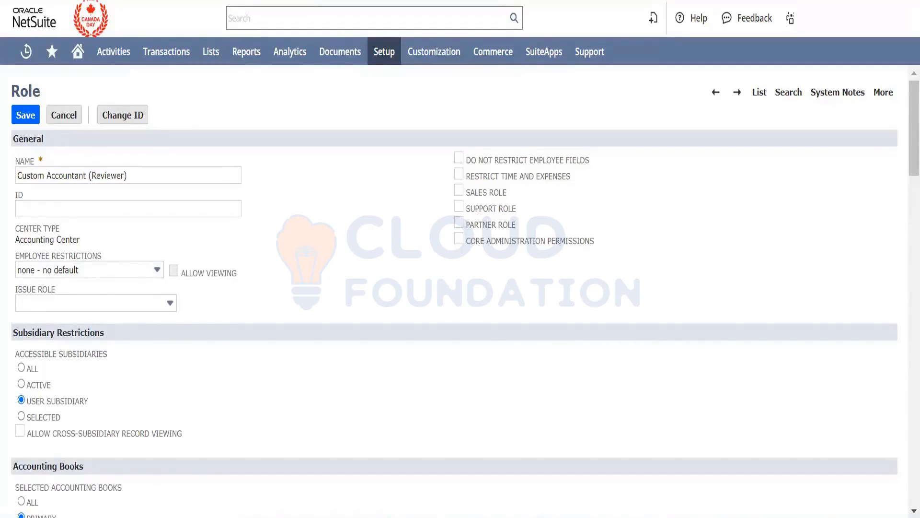
pyautogui.hotkey('alt', 'Left')
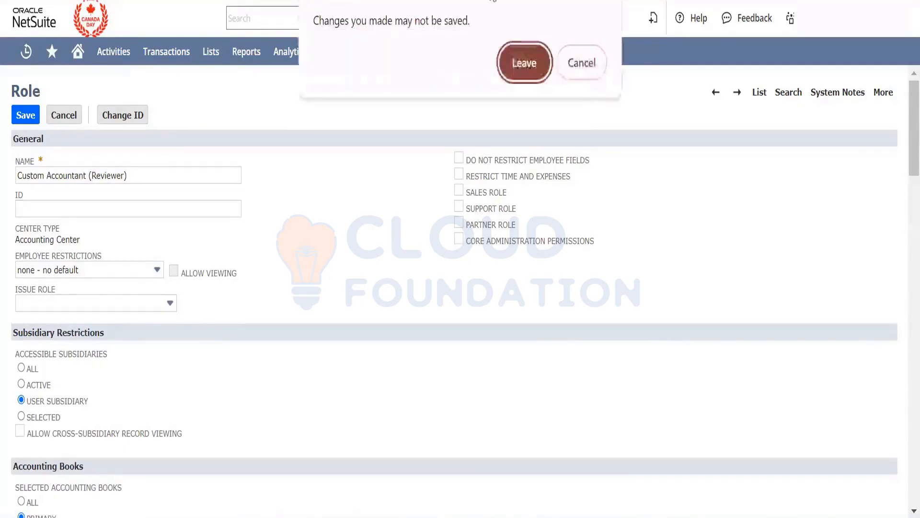
pyautogui.click(525, 61)
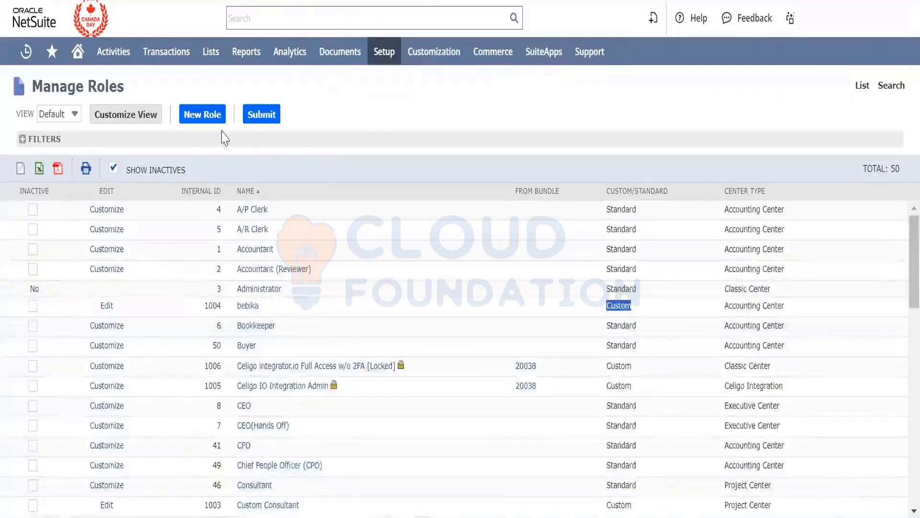
# - Open a blank new role form, review its sections, and cancel it to return to the role list
pyautogui.click(199, 121)
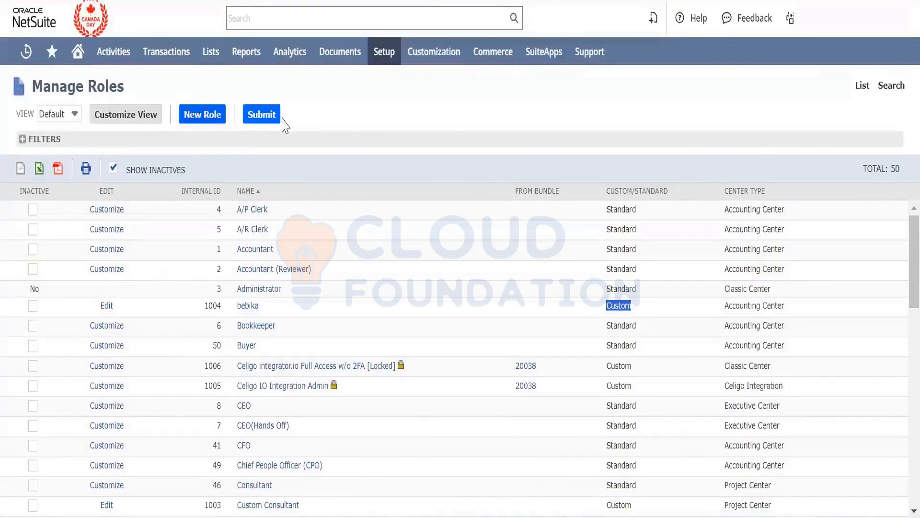
pyautogui.scroll(-2, 290, 370)
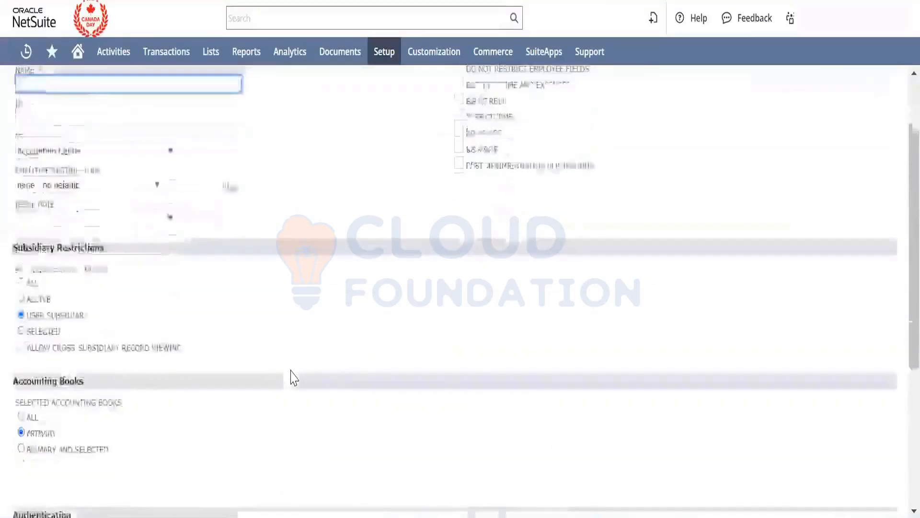
pyautogui.scroll(-5, 293, 377)
pyautogui.scroll(7, 293, 377)
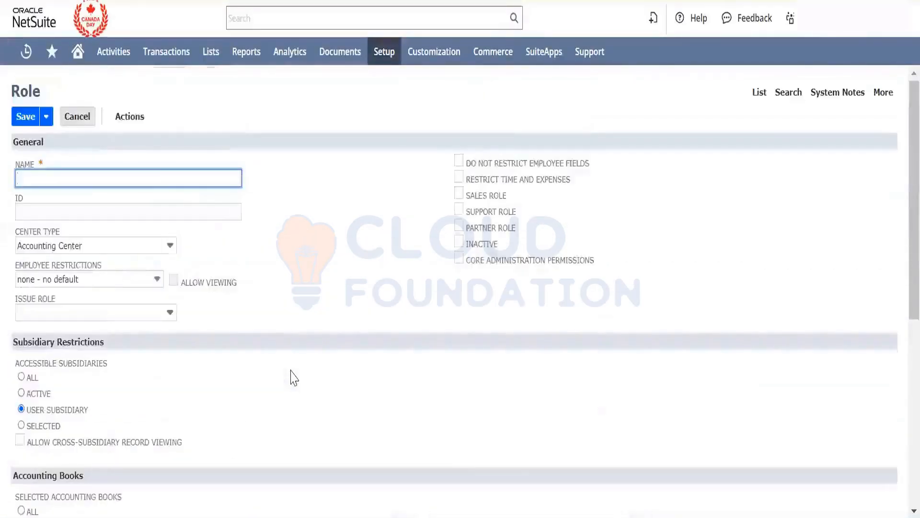
pyautogui.click(71, 115)
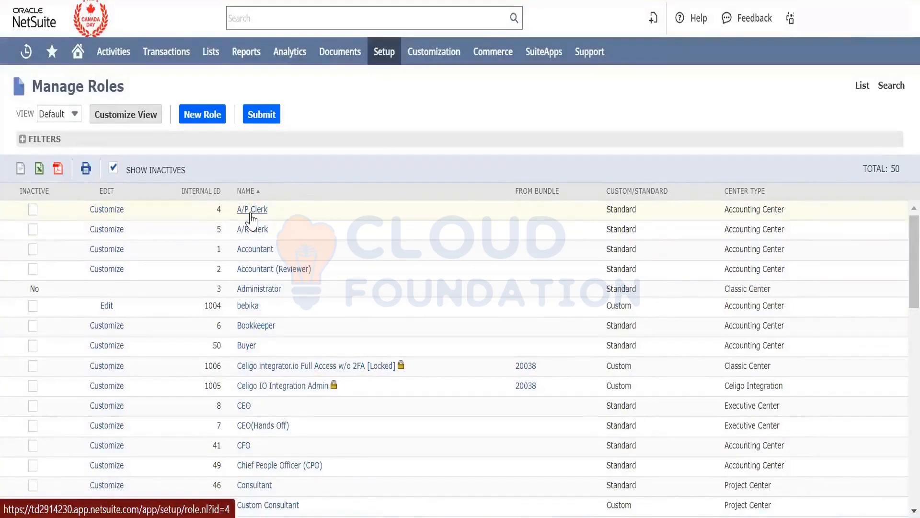
# - Open the A/P Clerk role's customization form in a new browser tab and review its transaction permissions and levels
pyautogui.rightClick(120, 220)
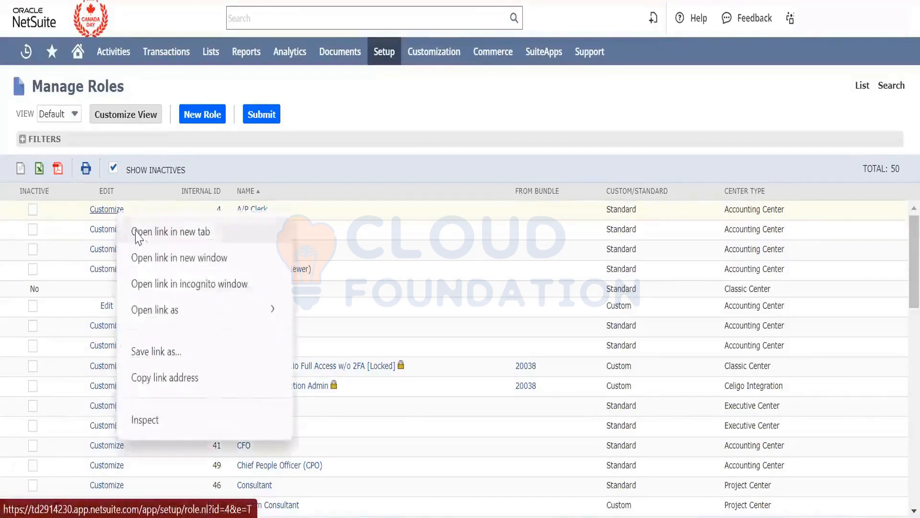
pyautogui.click(144, 232)
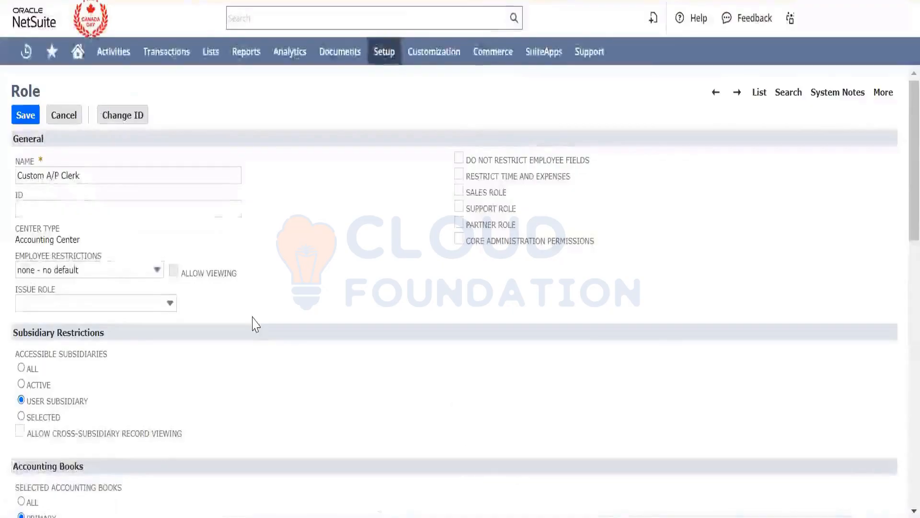
pyautogui.scroll(-15, 255, 324)
pyautogui.scroll(3, 255, 324)
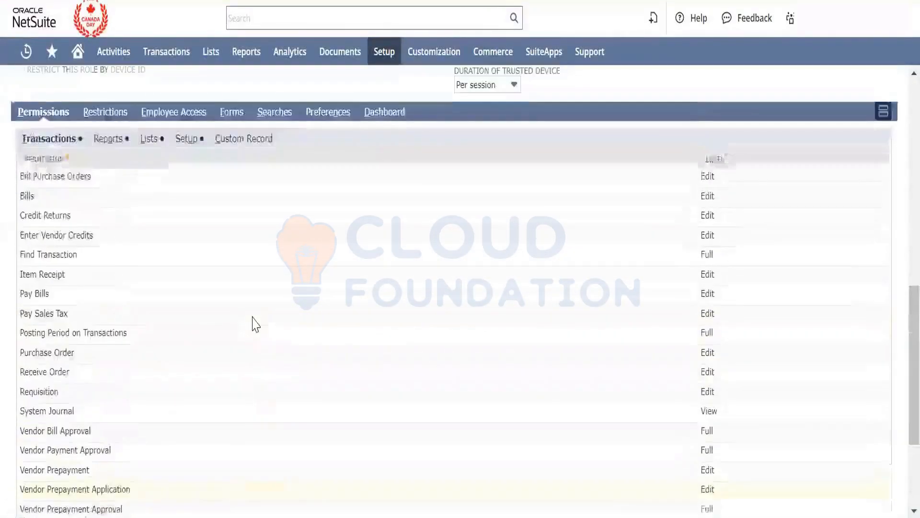
pyautogui.scroll(-1, 255, 325)
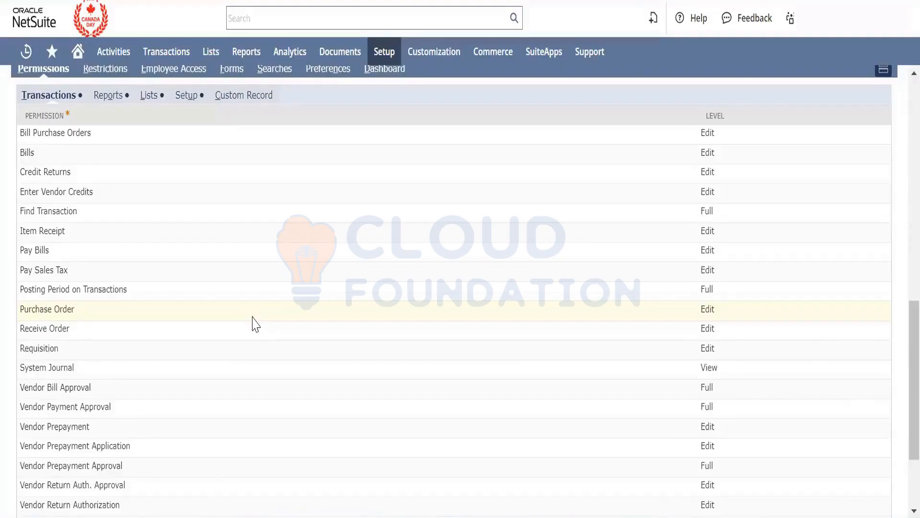
pyautogui.scroll(1, 254, 324)
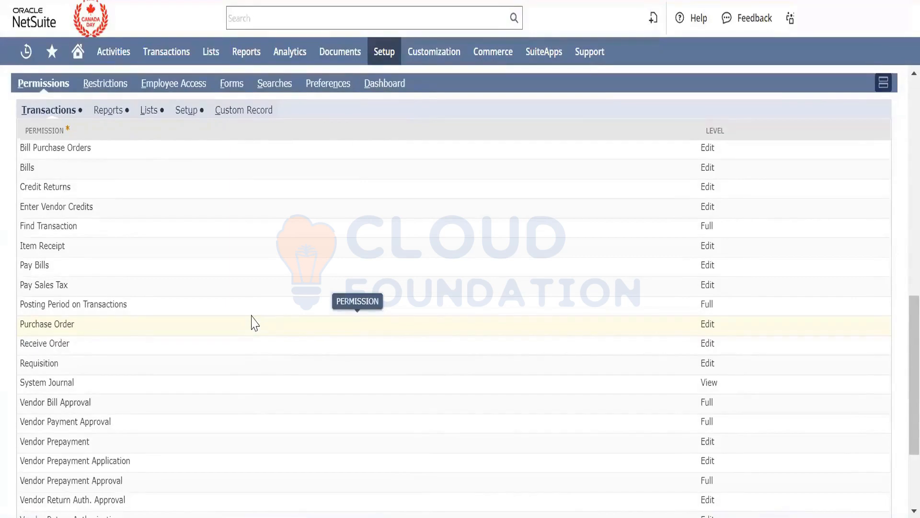
# - Remove the Pay Sales Tax permission from the A/P Clerk role's transaction permissions
pyautogui.scroll(-3, 254, 324)
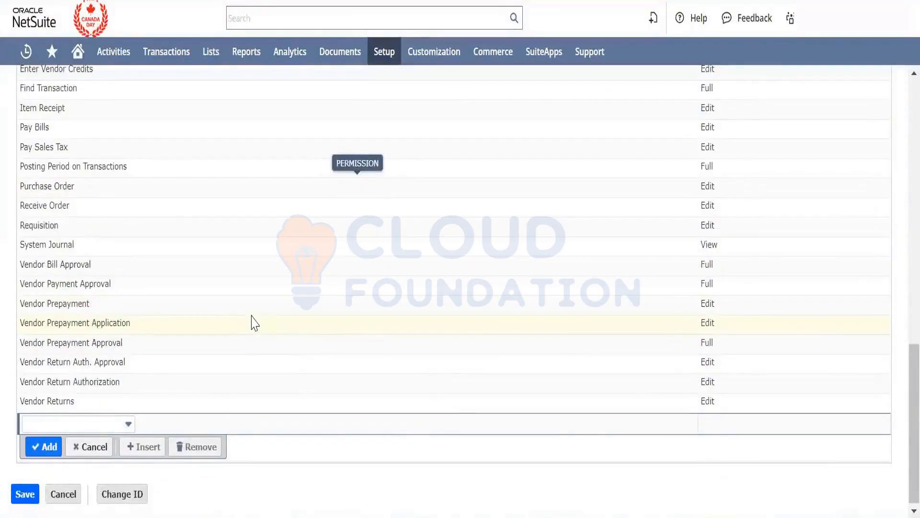
pyautogui.scroll(2, 254, 322)
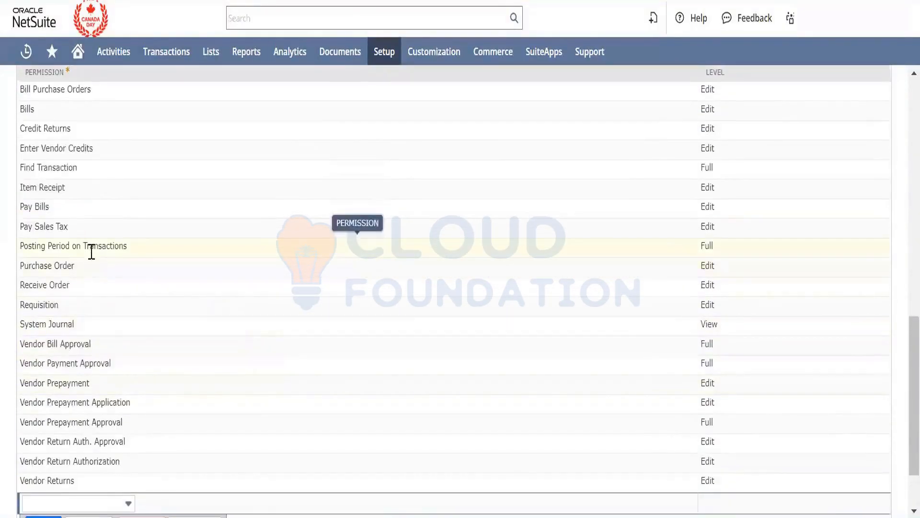
pyautogui.click(80, 234)
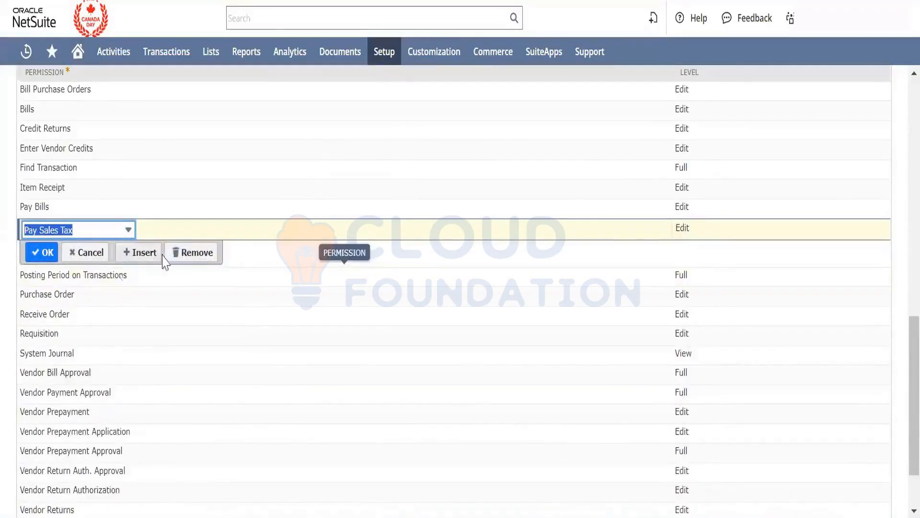
pyautogui.click(179, 252)
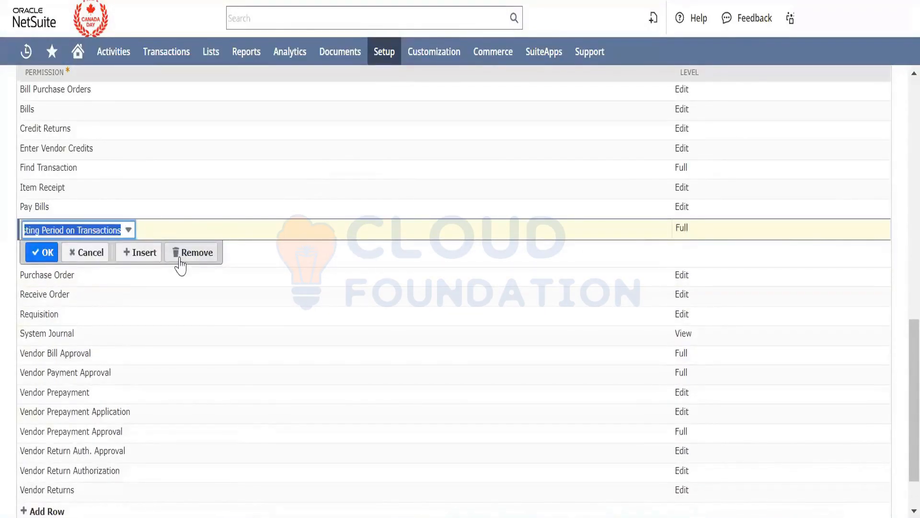
pyautogui.click(47, 256)
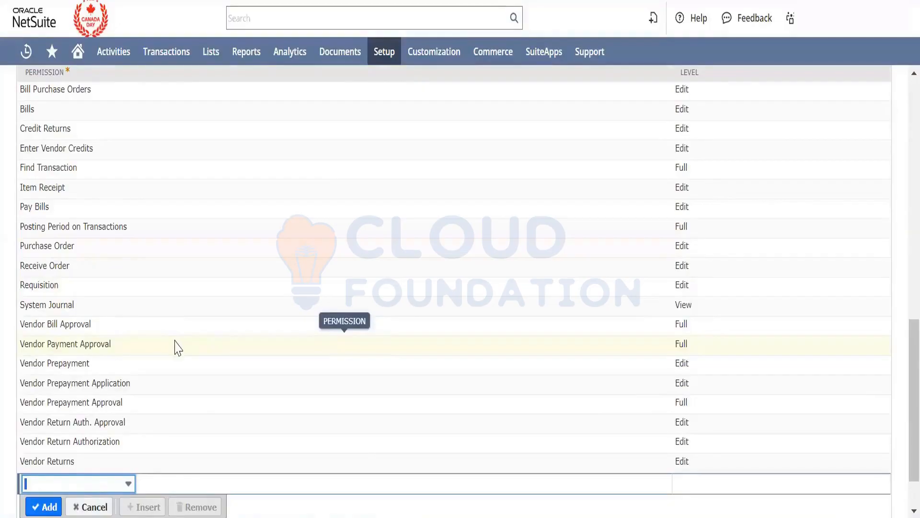
# - Rename the customized A/P Clerk role as "IBM - A/P Clerk"
pyautogui.scroll(15, 177, 345)
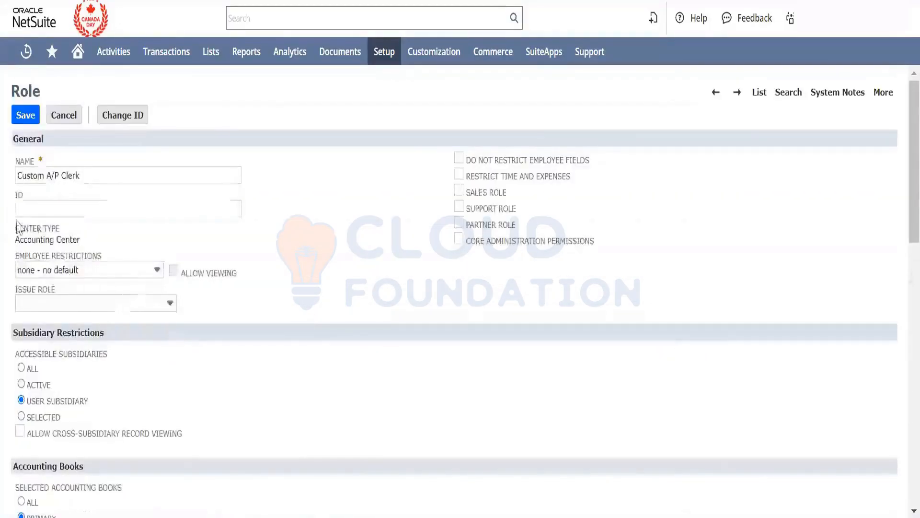
pyautogui.doubleClick(25, 175)
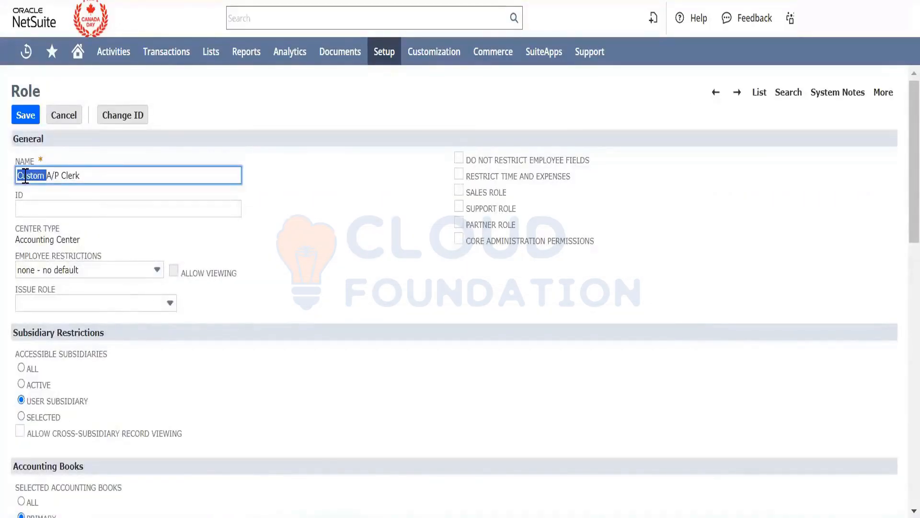
pyautogui.write('IB')
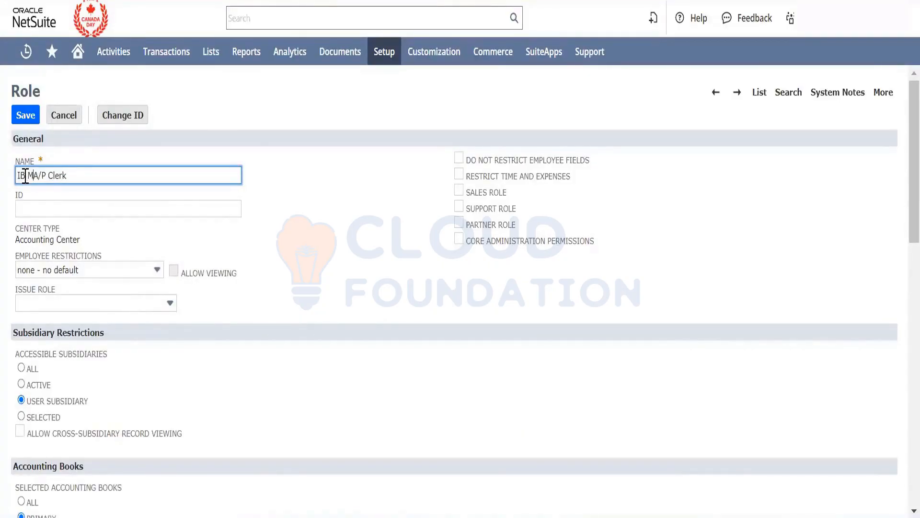
pyautogui.write('M -')
pyautogui.click(389, 211)
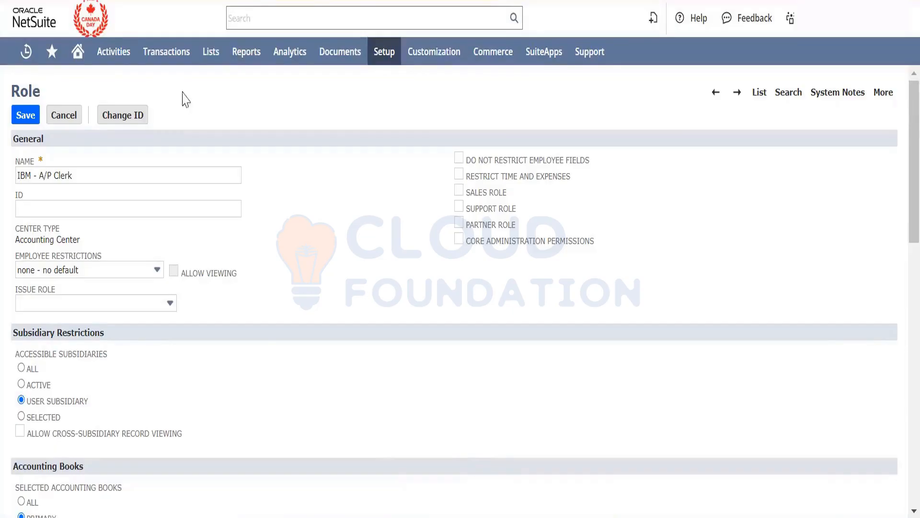
# - Leave the role record for the Home dashboard and display the available Bank transaction types
pyautogui.click(78, 49)
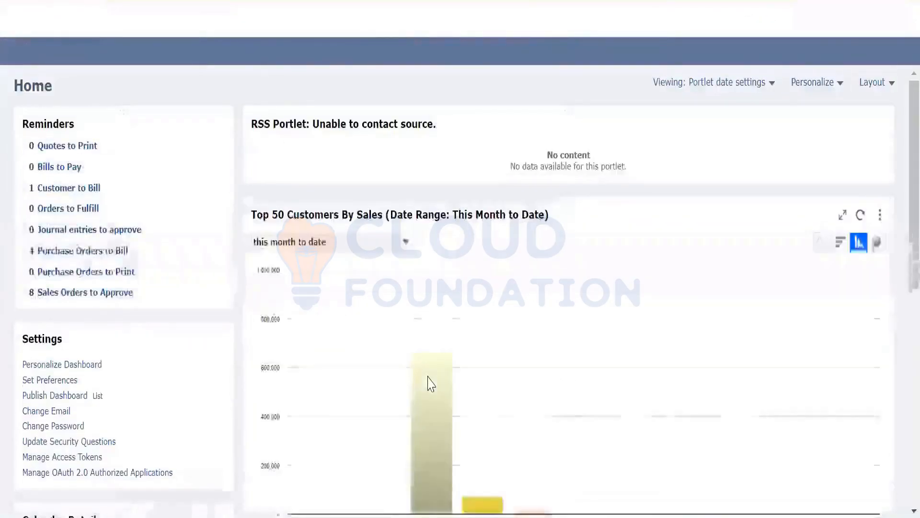
pyautogui.moveTo(431, 384)
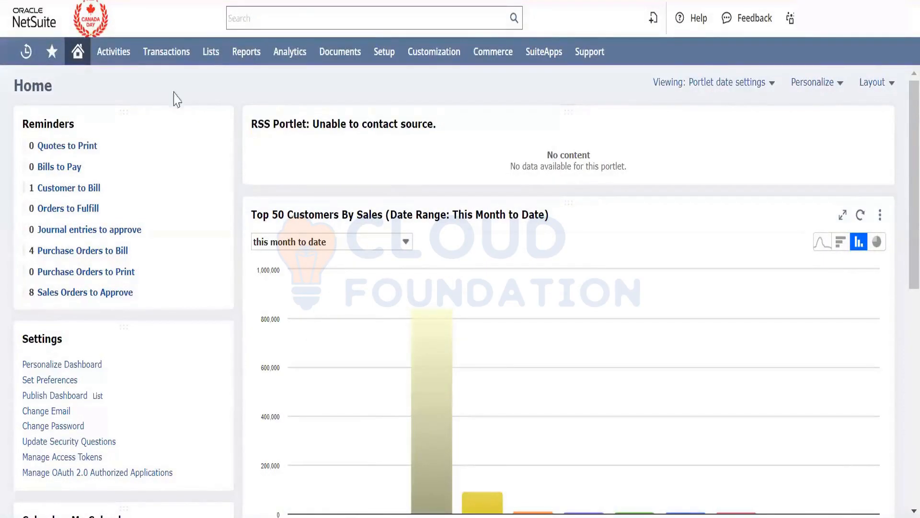
pyautogui.moveTo(166, 67)
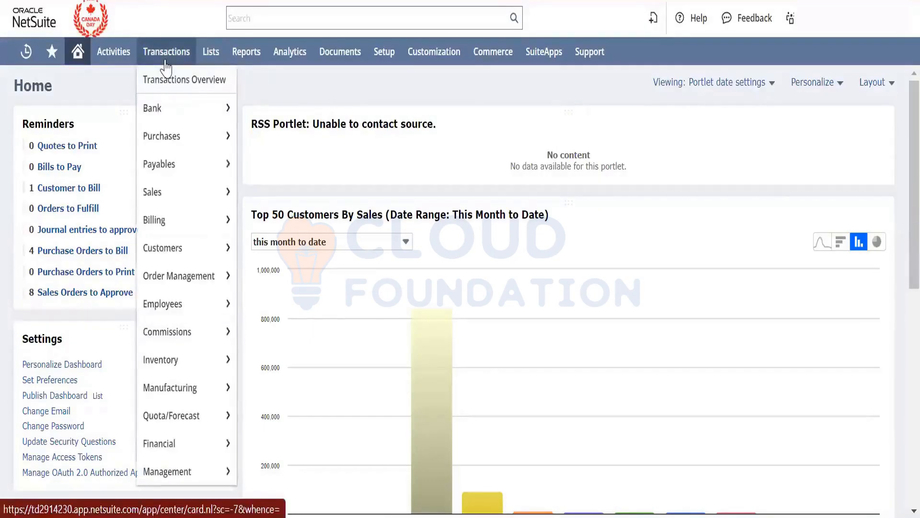
pyautogui.moveTo(178, 108)
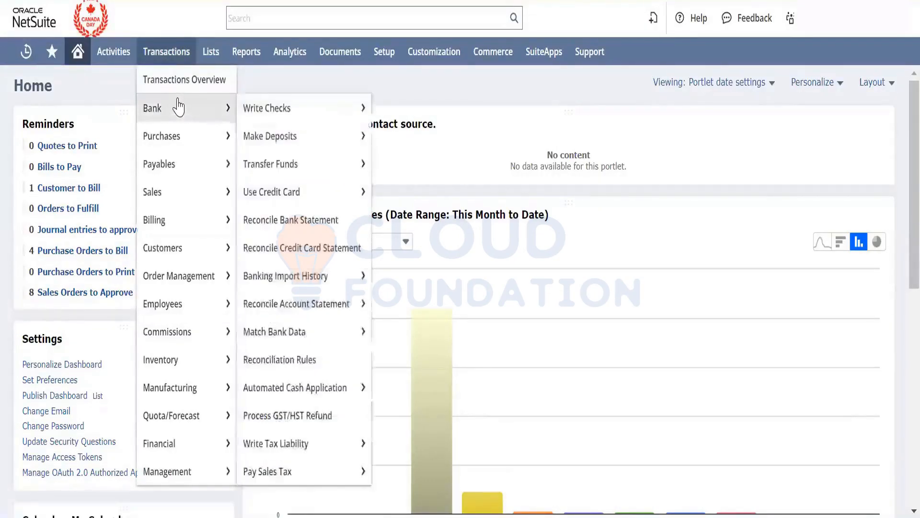